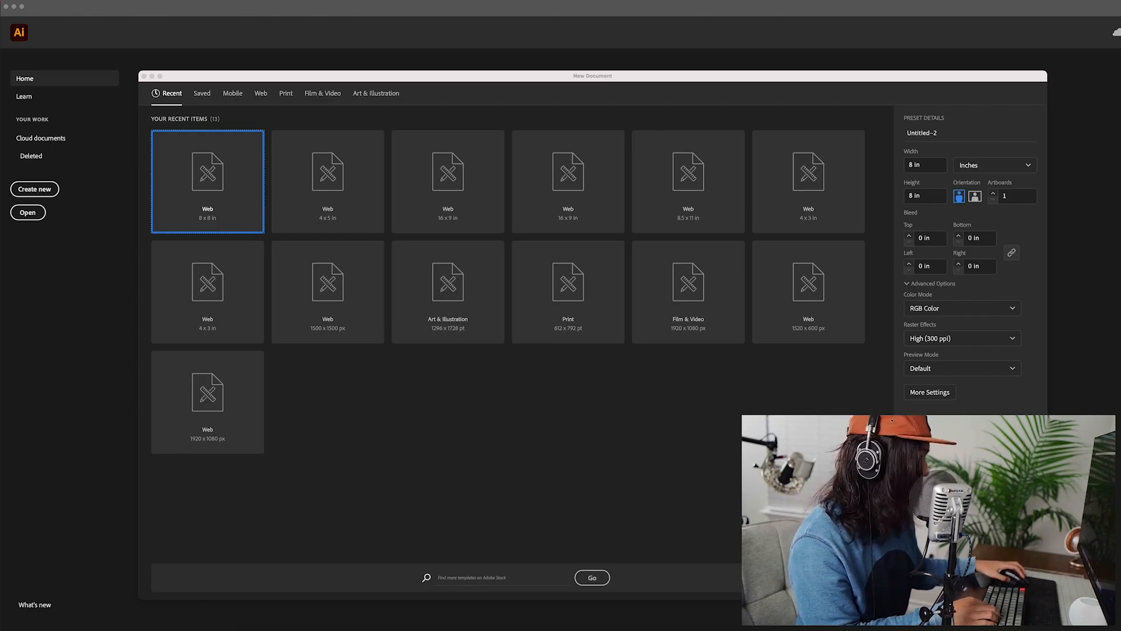
- Create a new 8 x 8 in RGB document at 300 ppi with one artboard and view it at 100%
{"action": "left_click", "coordinate": [1013, 578]}
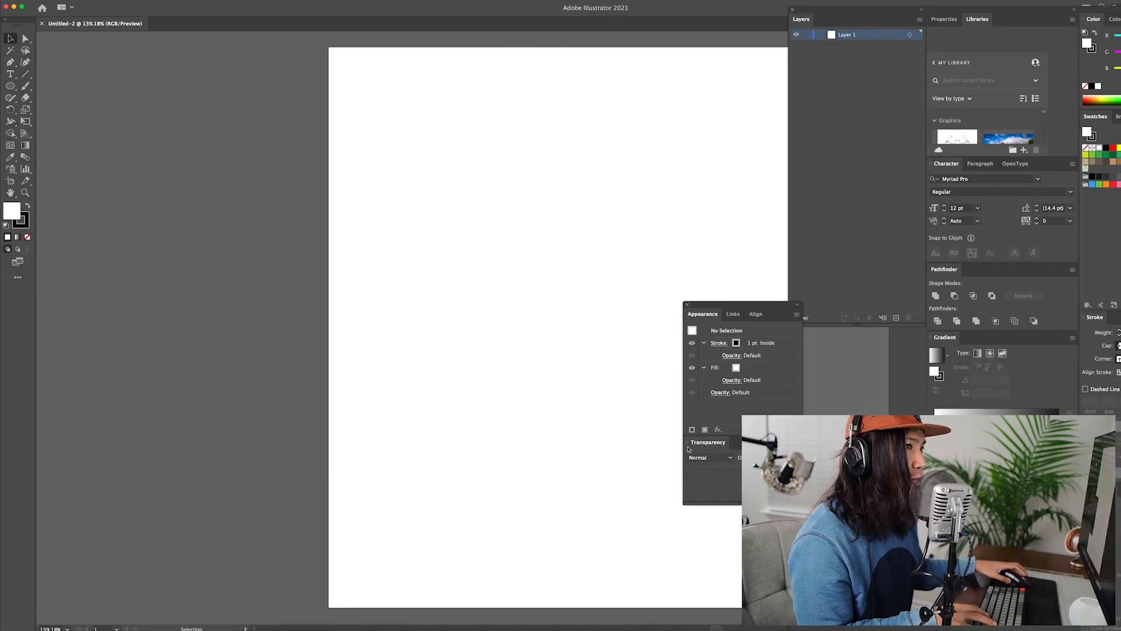
{"action": "scroll", "coordinate": [679, 450], "scroll_direction": "right", "scroll_amount": 1}
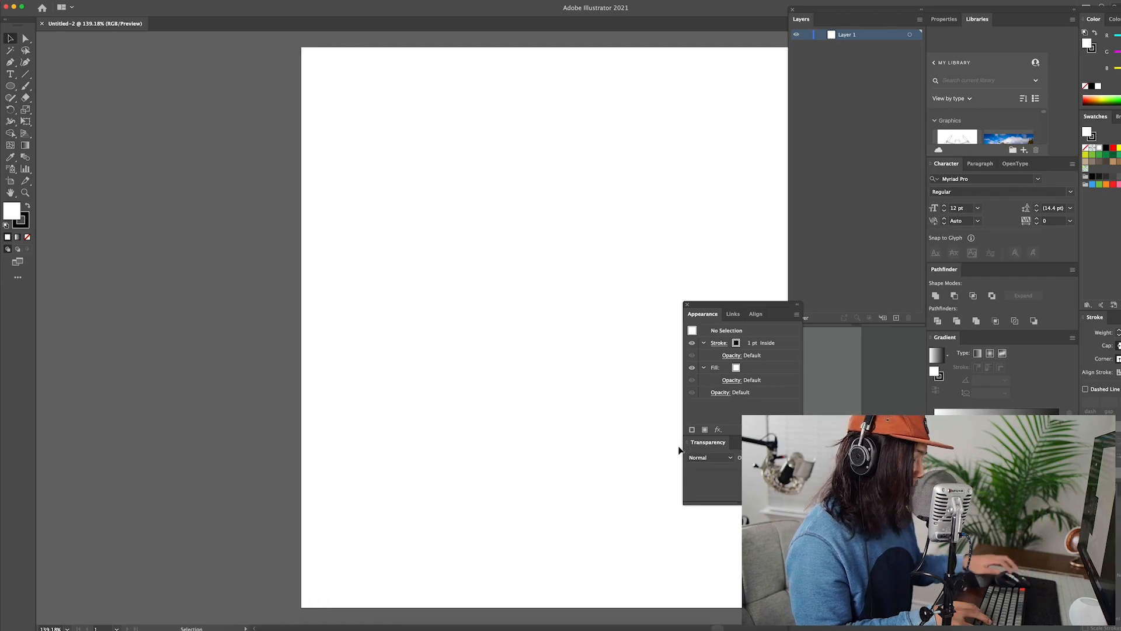
{"action": "key", "text": "super+1"}
{"action": "left_click_drag", "start_coordinate": [590, 410], "coordinate": [404, 401]}
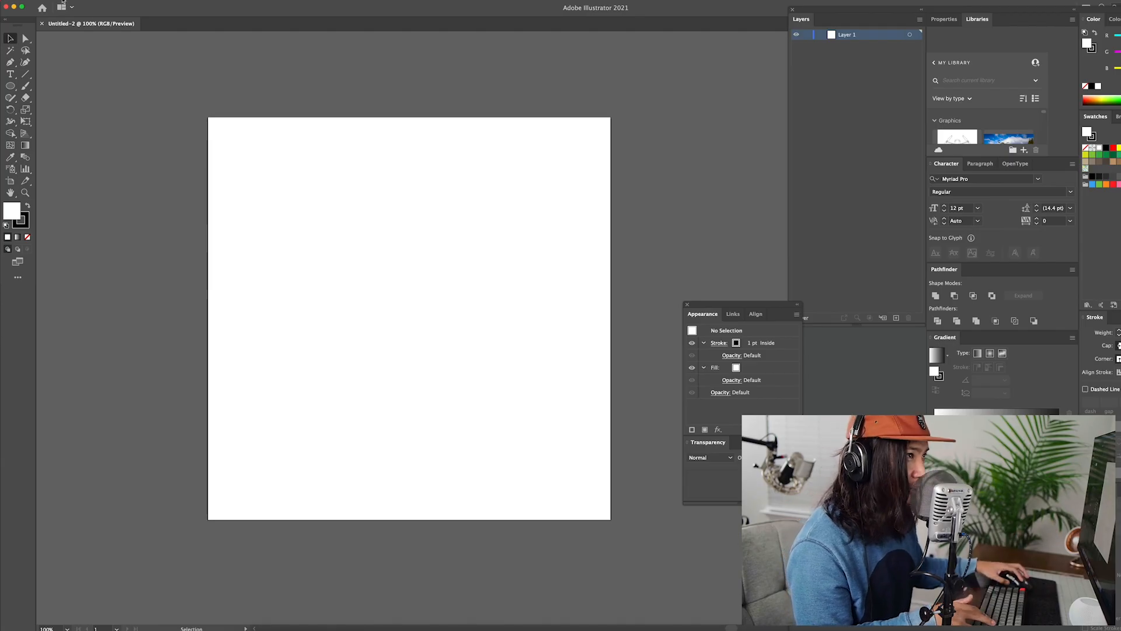
- Save the document as illustrator-render.ai in the Desktop folder Skillshare Tutorial Files, using the Illustrator 2020 version options
{"action": "left_click", "coordinate": [62, 0]}
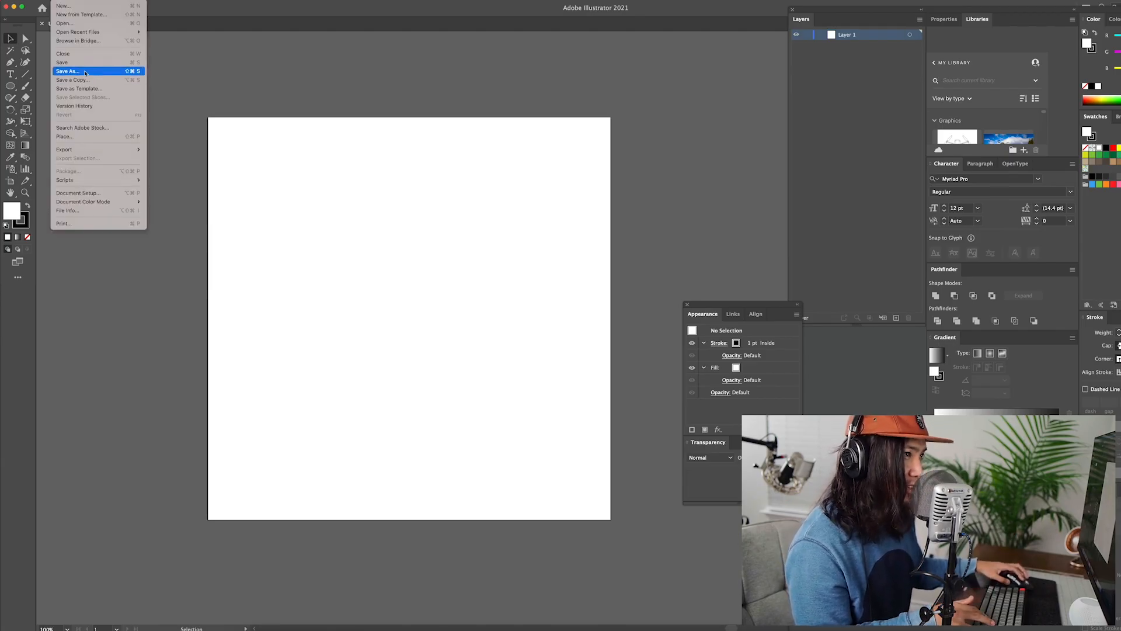
{"action": "left_click", "coordinate": [86, 72]}
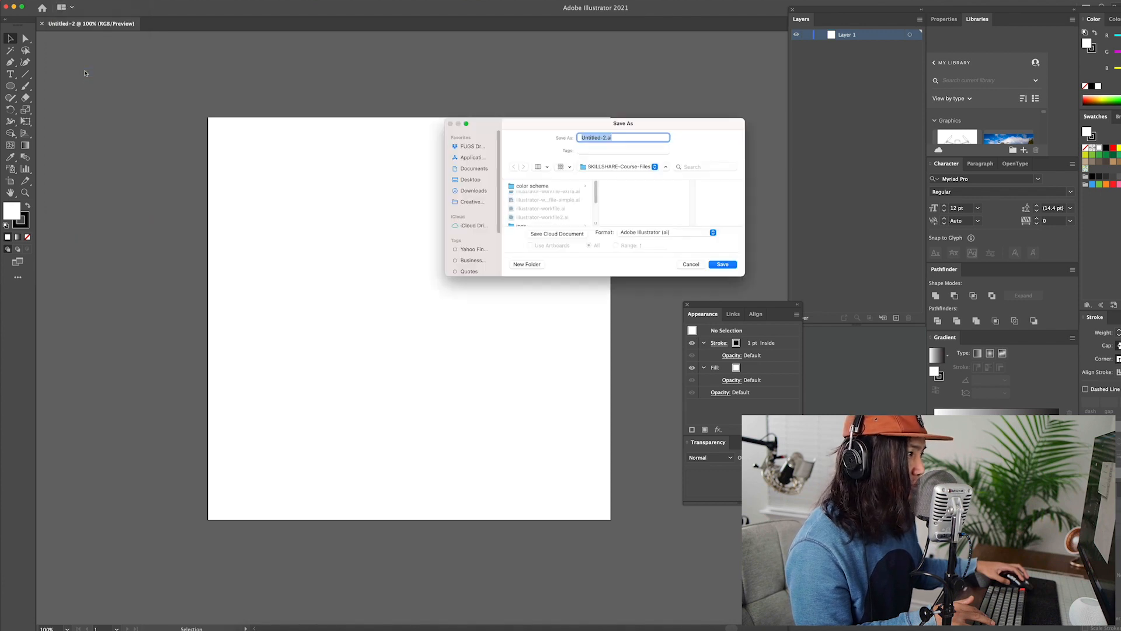
{"action": "left_click", "coordinate": [470, 180]}
{"action": "scroll", "coordinate": [527, 203], "scroll_direction": "down", "scroll_amount": 2}
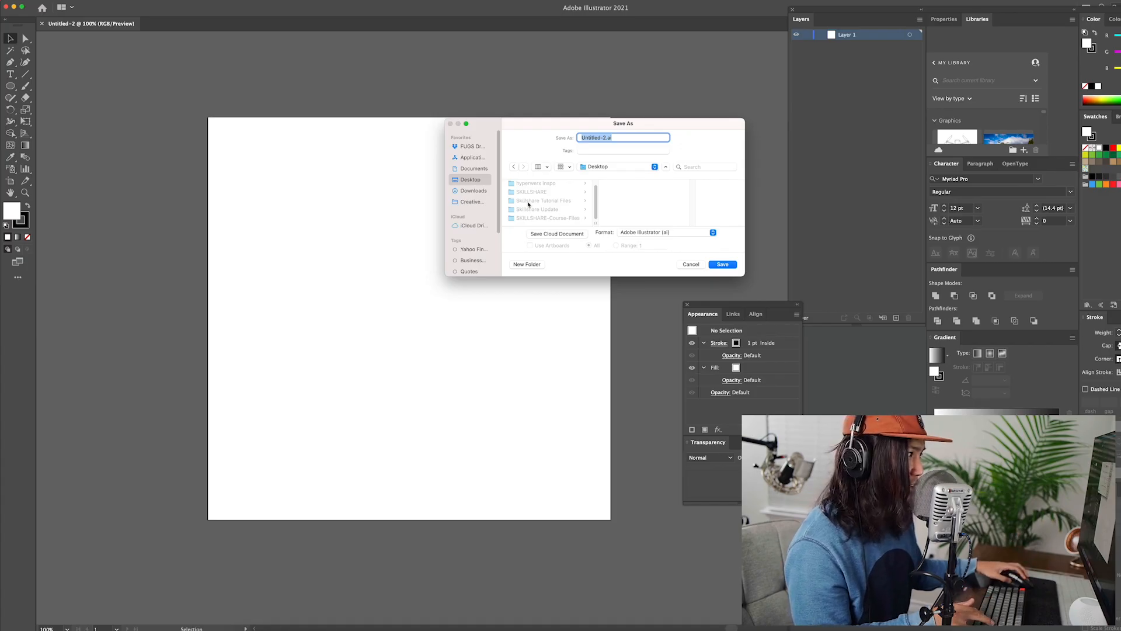
{"action": "left_click", "coordinate": [527, 201]}
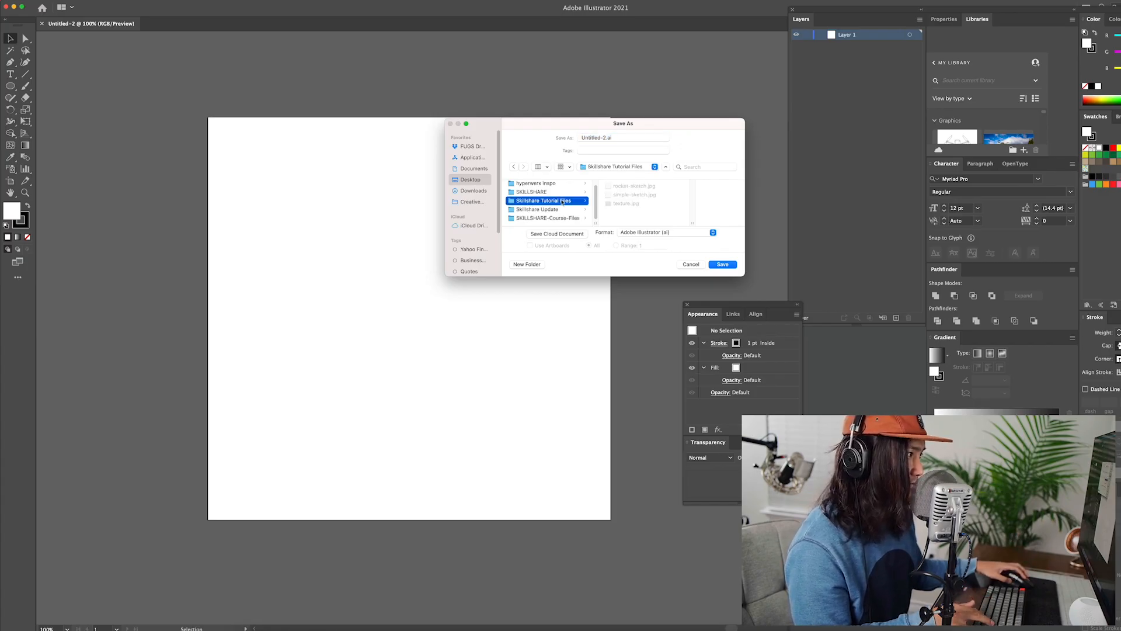
{"action": "left_click", "coordinate": [612, 138]}
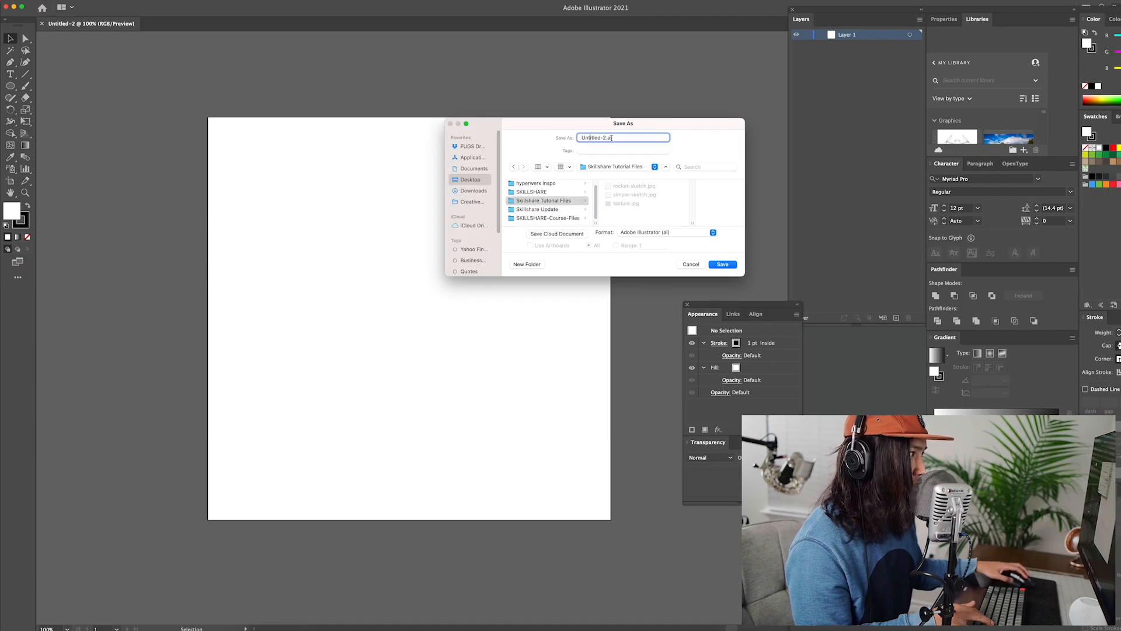
{"action": "left_click_drag", "start_coordinate": [605, 137], "coordinate": [569, 144]}
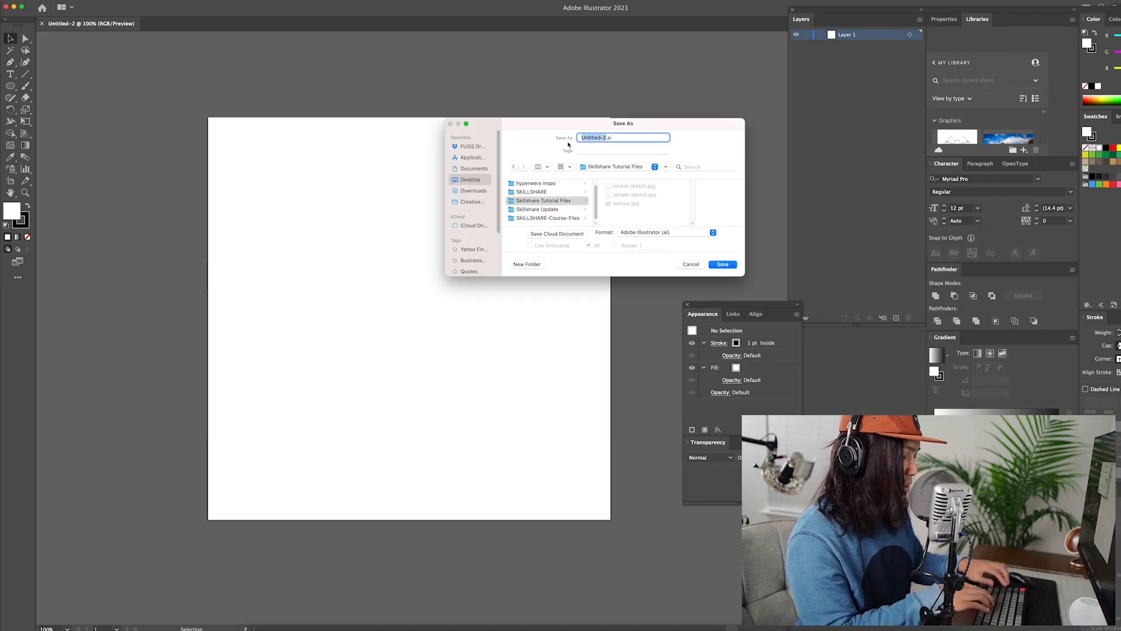
{"action": "type", "text": "illustrator"}
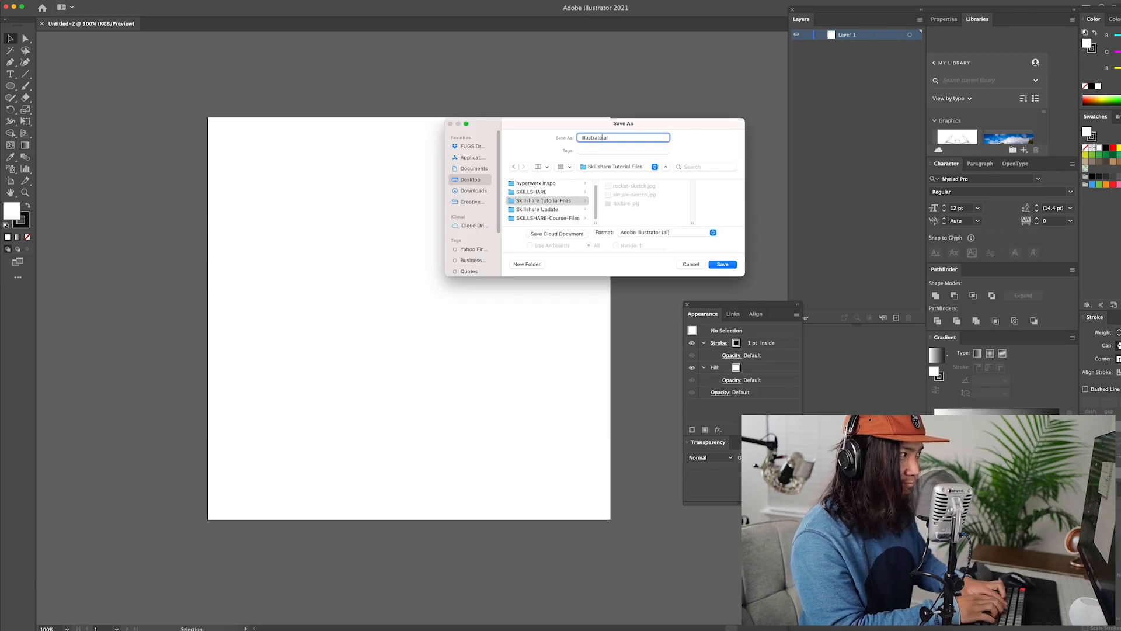
{"action": "type", "text": "-render"}
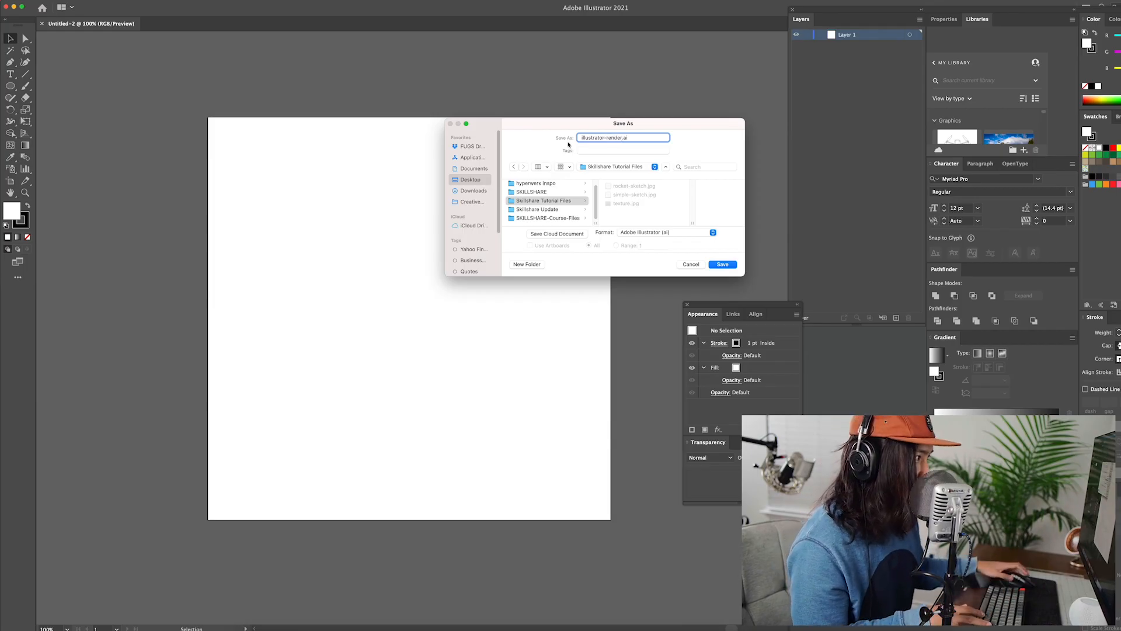
{"action": "left_click", "coordinate": [723, 264]}
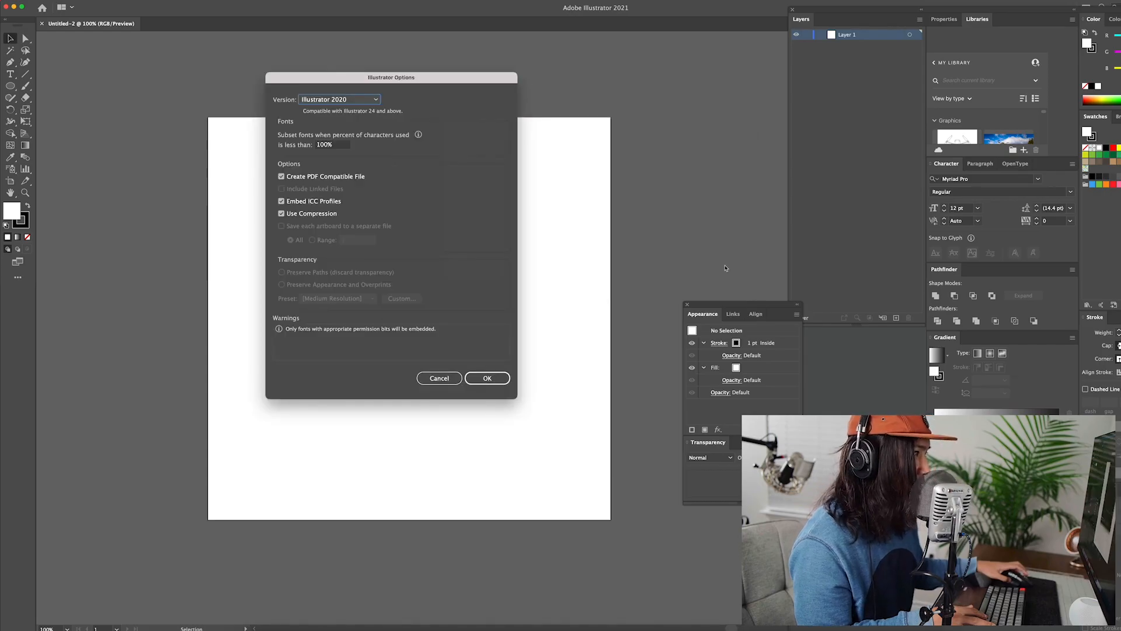
{"action": "left_click", "coordinate": [487, 377]}
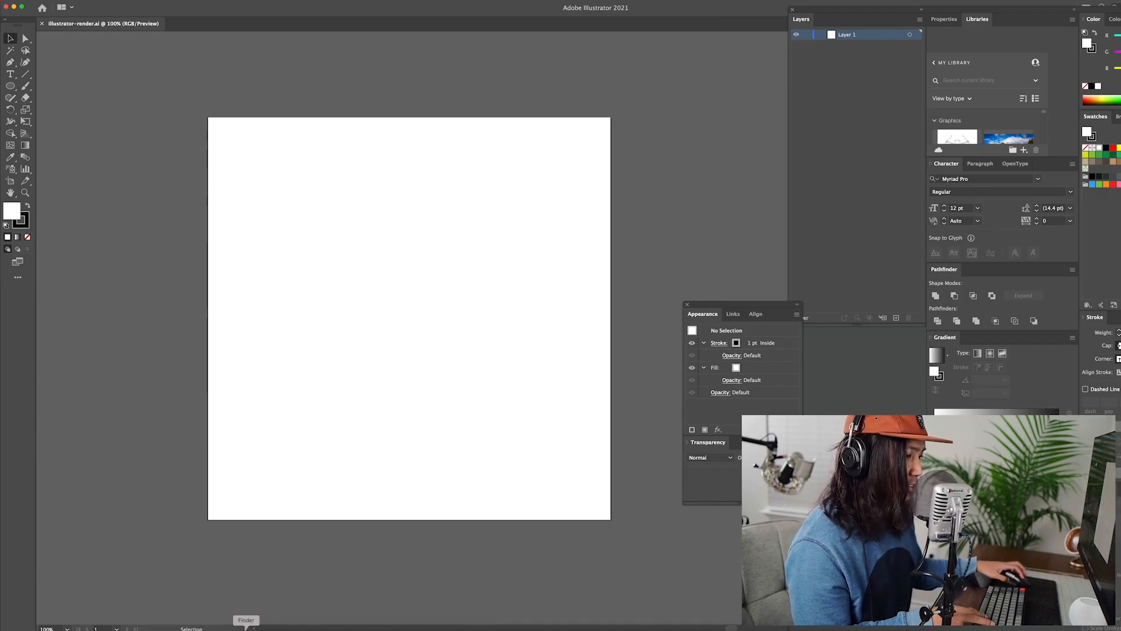
- Place simple-sketch.jpg from the Desktop folder Skillshare Tutorial Files onto the artboard using Finder
{"action": "left_click", "coordinate": [246, 627]}
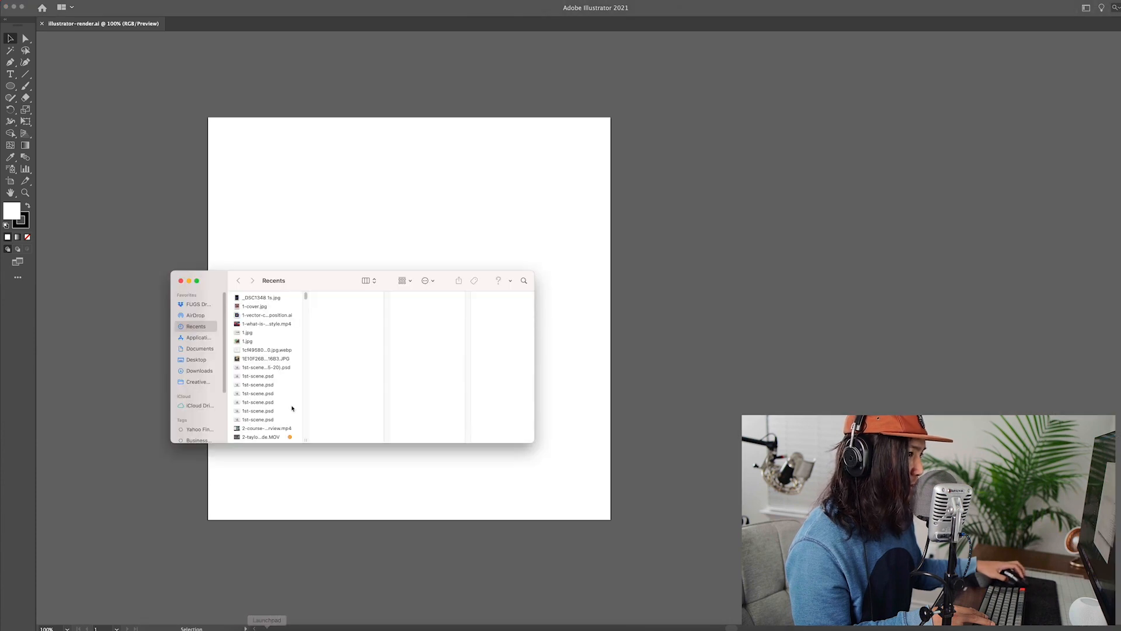
{"action": "left_click_drag", "start_coordinate": [327, 282], "coordinate": [431, 277]}
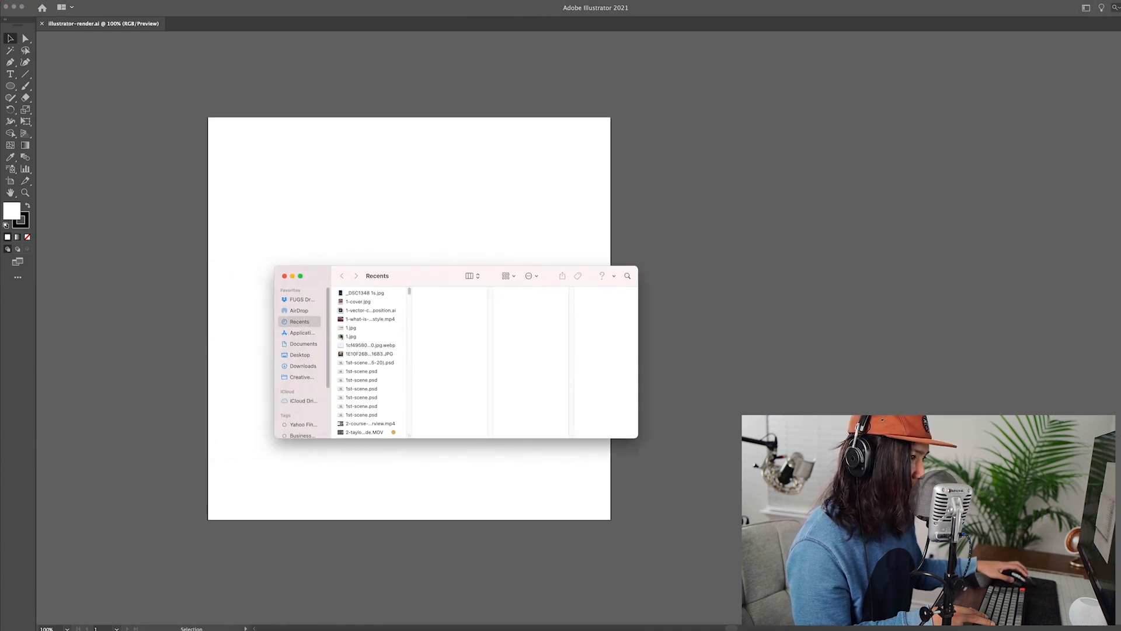
{"action": "left_click", "coordinate": [299, 354]}
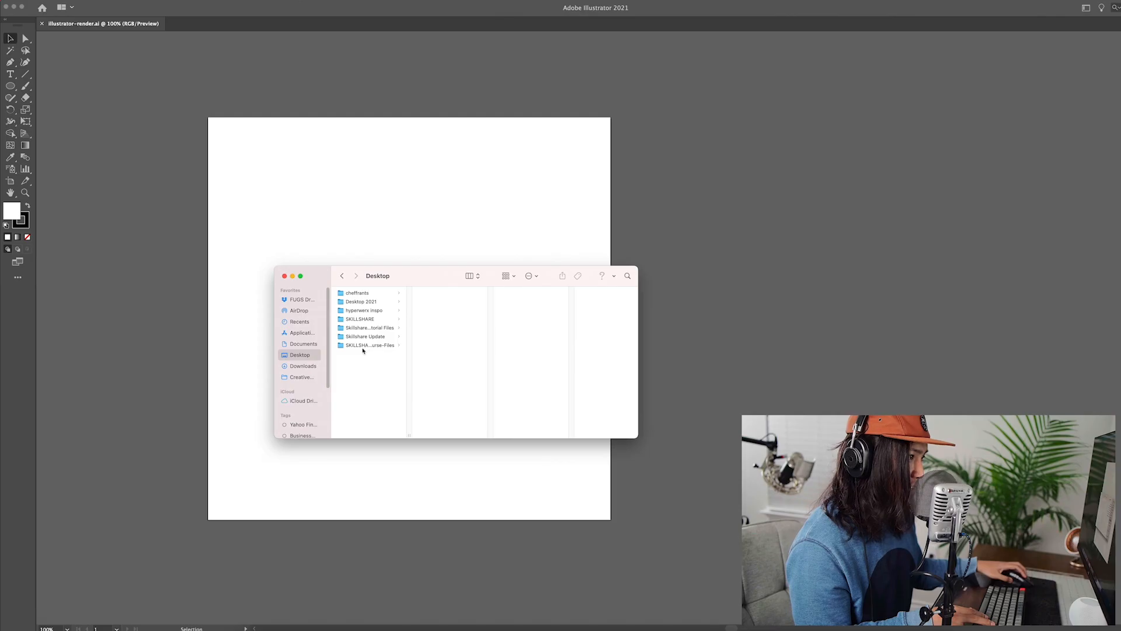
{"action": "left_click", "coordinate": [362, 328]}
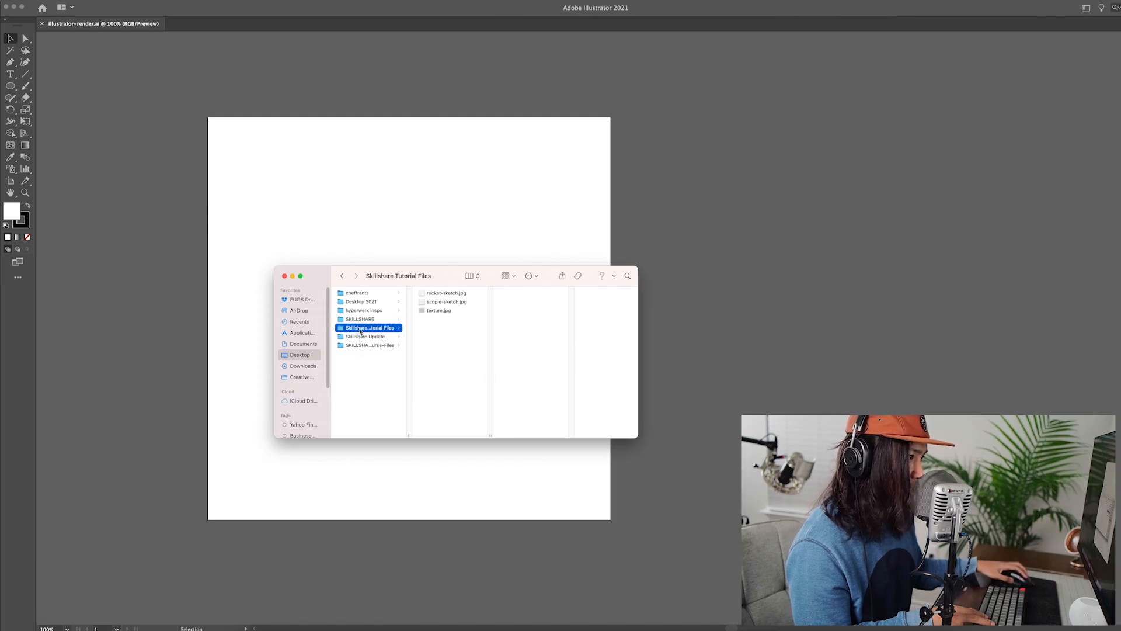
{"action": "left_click", "coordinate": [444, 311]}
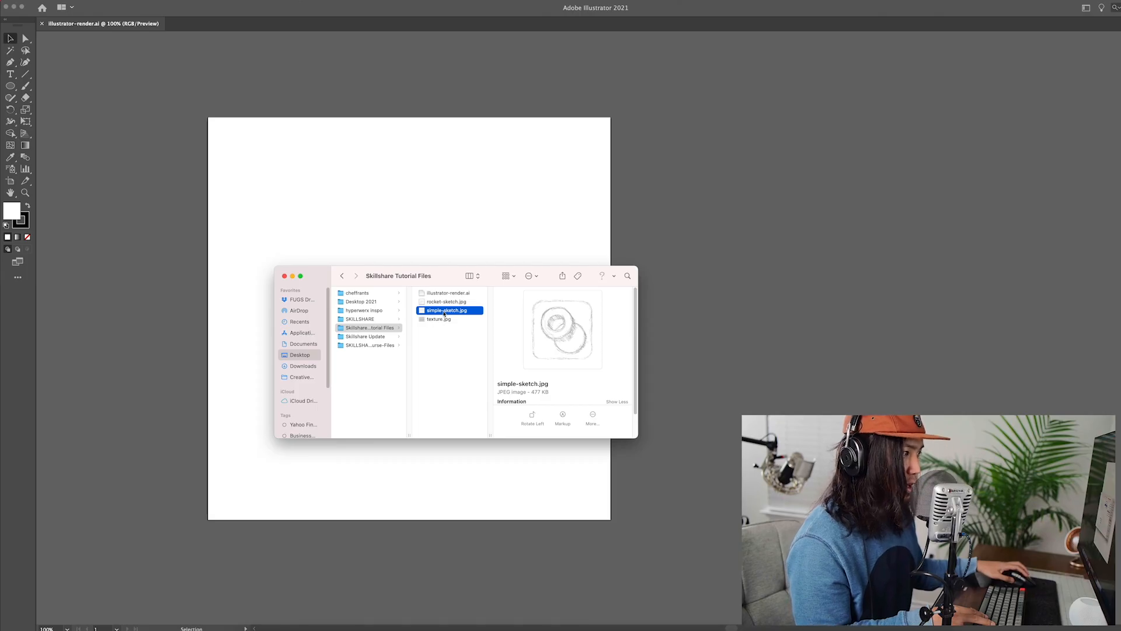
{"action": "mouse_move", "coordinate": [444, 312]}
{"action": "left_mouse_down"}
{"action": "mouse_move", "coordinate": [392, 244]}
{"action": "mouse_move", "coordinate": [399, 224]}
{"action": "left_mouse_up"}
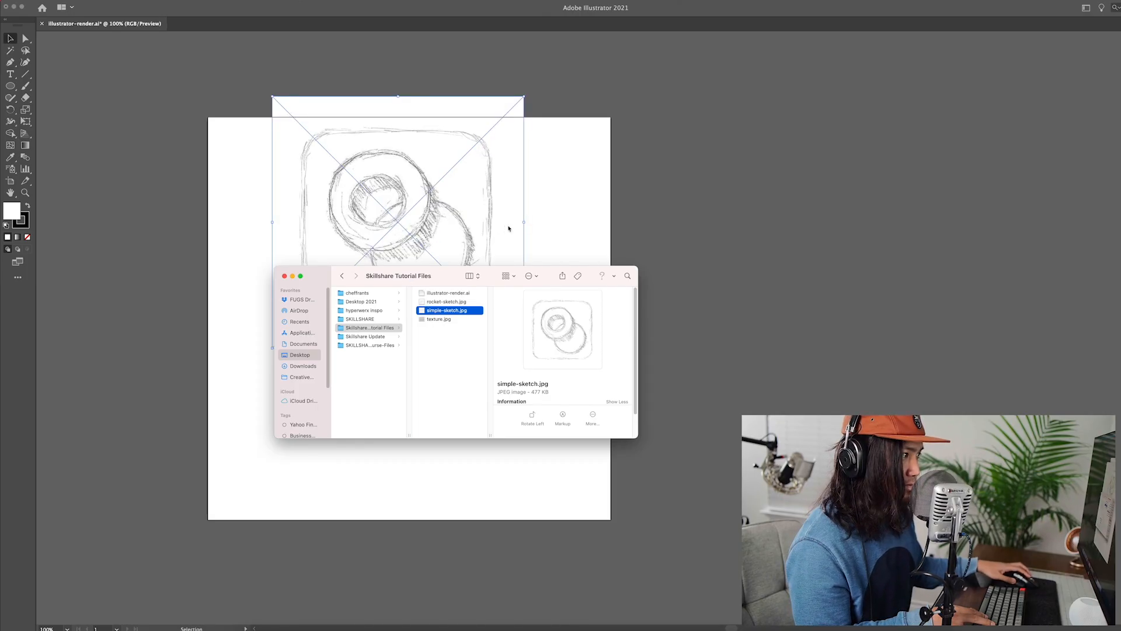
{"action": "left_click", "coordinate": [509, 229]}
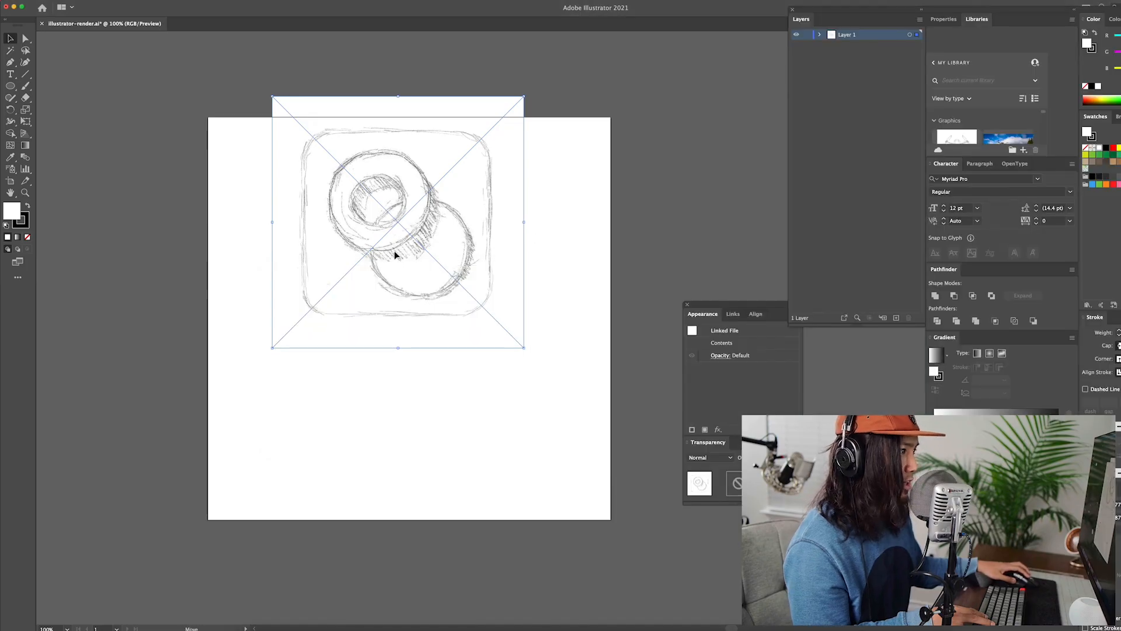
- Align the placed sketch with the artboard's upper-left corner and scale it proportionally to fill the whole artboard
{"action": "left_click_drag", "start_coordinate": [395, 255], "coordinate": [391, 311]}
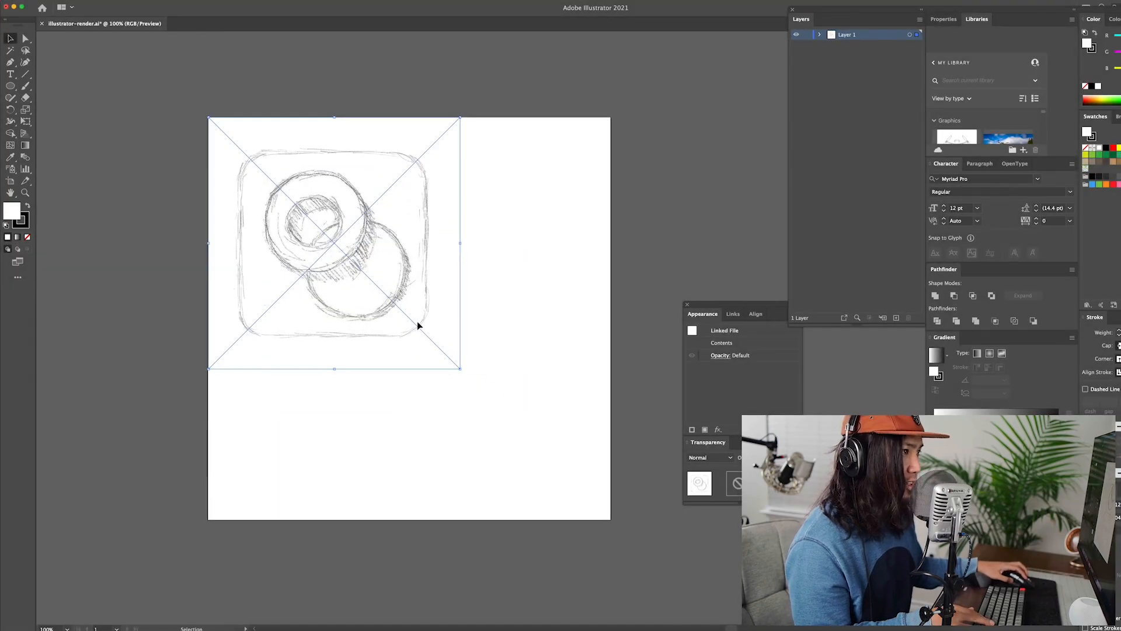
{"action": "left_click_drag", "start_coordinate": [417, 322], "coordinate": [419, 324]}
{"action": "left_click_drag", "start_coordinate": [462, 369], "coordinate": [610, 538]}
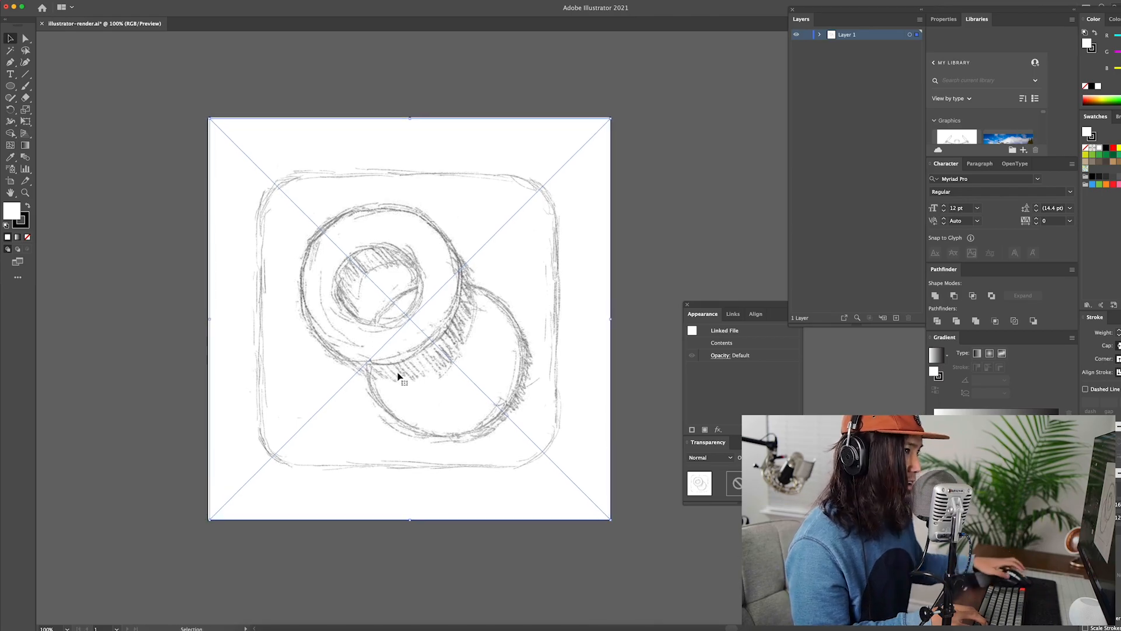
{"action": "left_click_drag", "start_coordinate": [212, 120], "coordinate": [208, 117]}
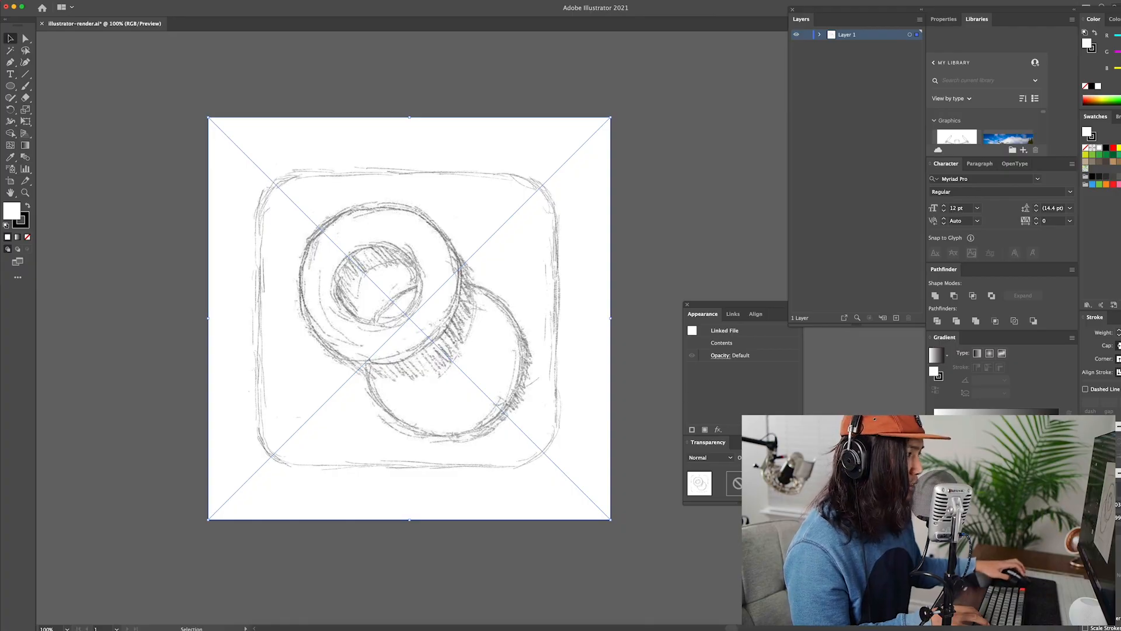
- Lower the opacity of the placed sketch image to 70%
{"action": "left_click", "coordinate": [776, 457]}
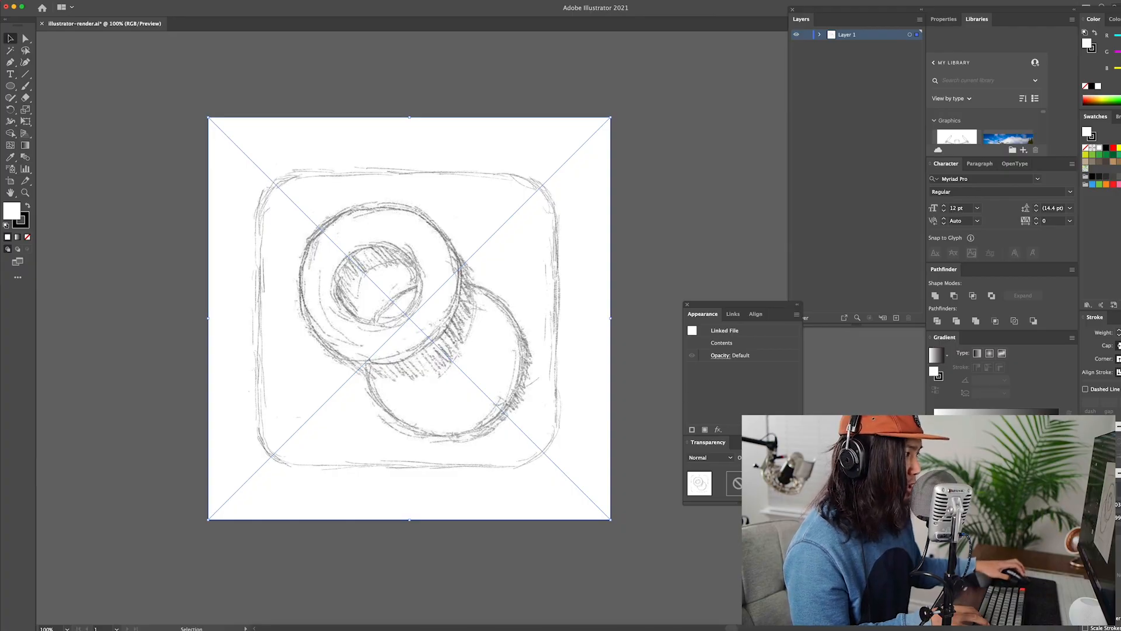
{"action": "left_click_drag", "start_coordinate": [795, 468], "coordinate": [785, 469]}
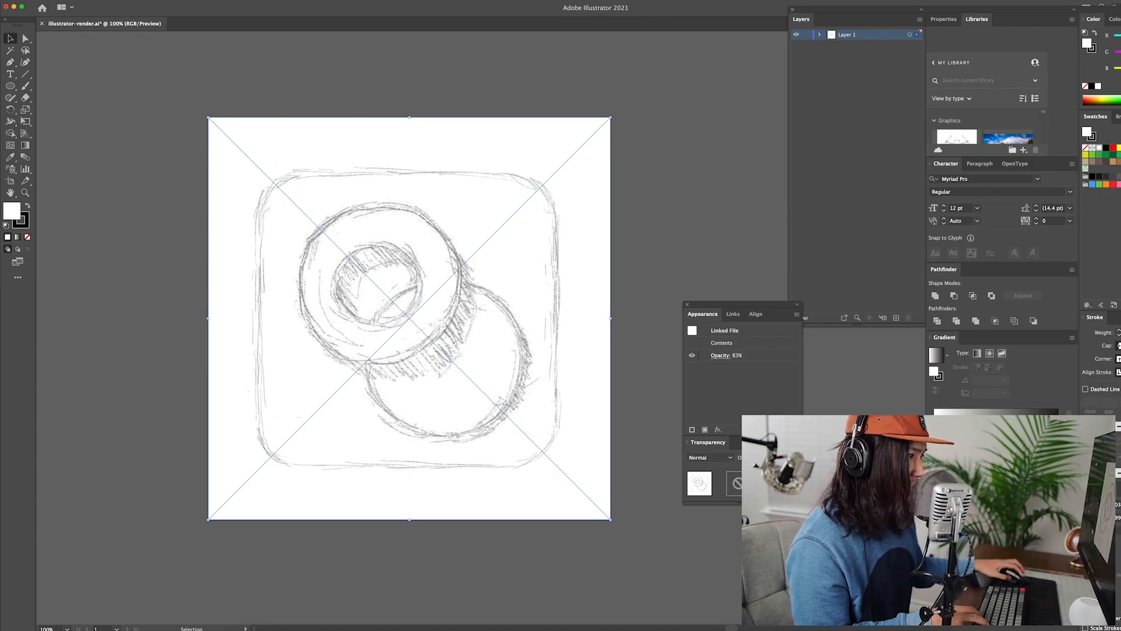
{"action": "key", "text": "7"}
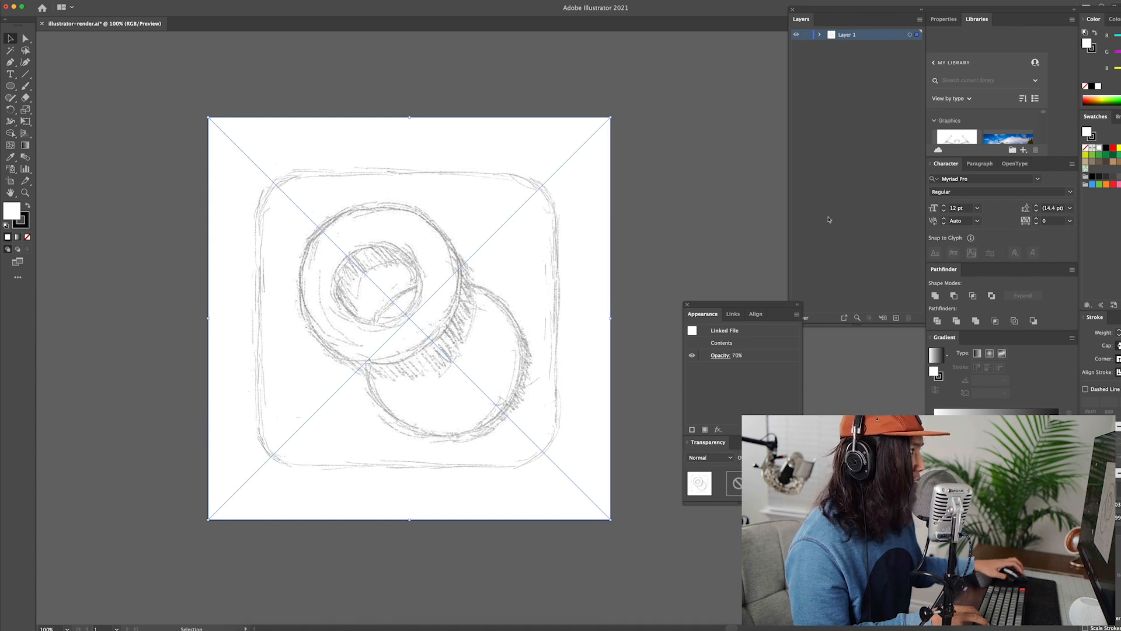
- Lock the layer holding the placed image and rename it "sketch"
{"action": "left_click", "coordinate": [808, 35]}
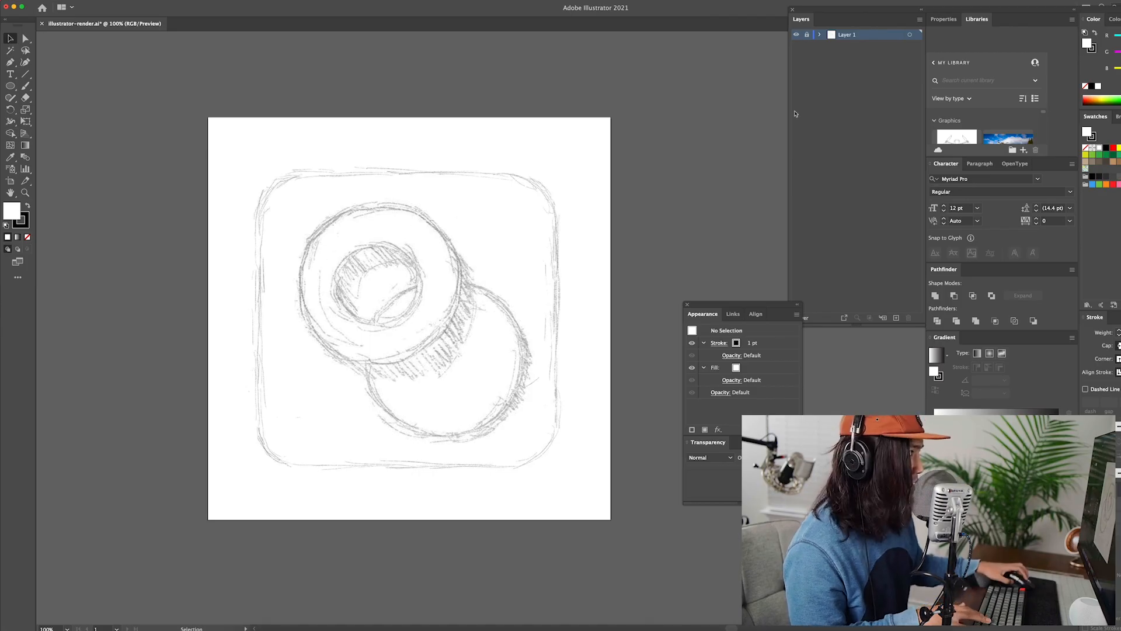
{"action": "double_click", "coordinate": [847, 37]}
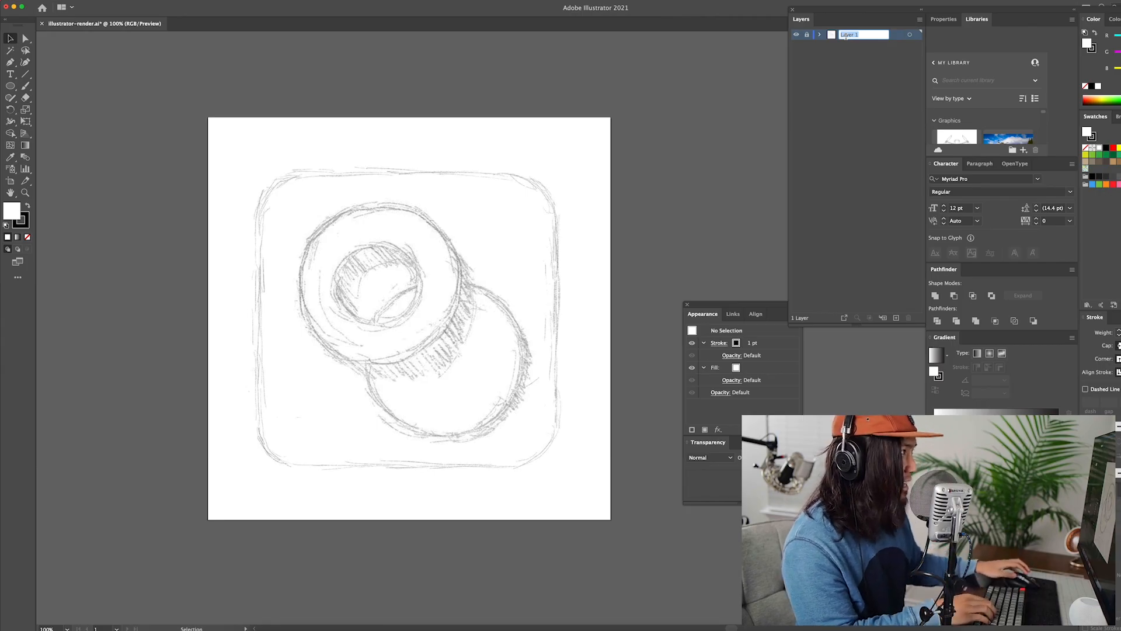
{"action": "type", "text": "sketch"}
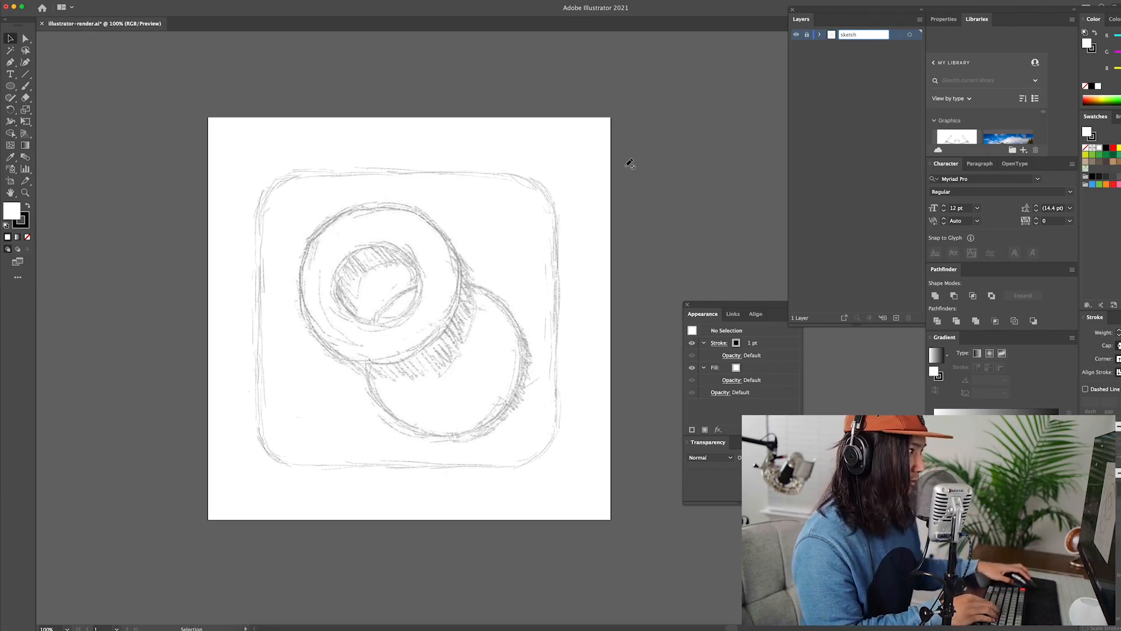
{"action": "key", "text": "Return"}
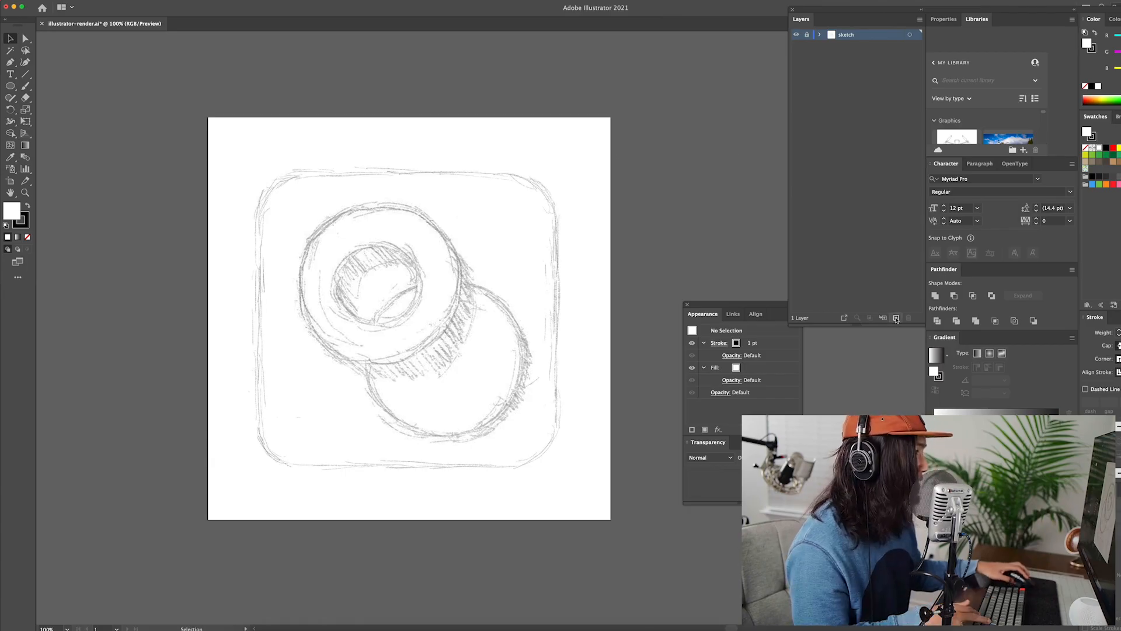
- Add a new layer above the sketch layer, name it "background" and make it the active layer
{"action": "left_click", "coordinate": [897, 319]}
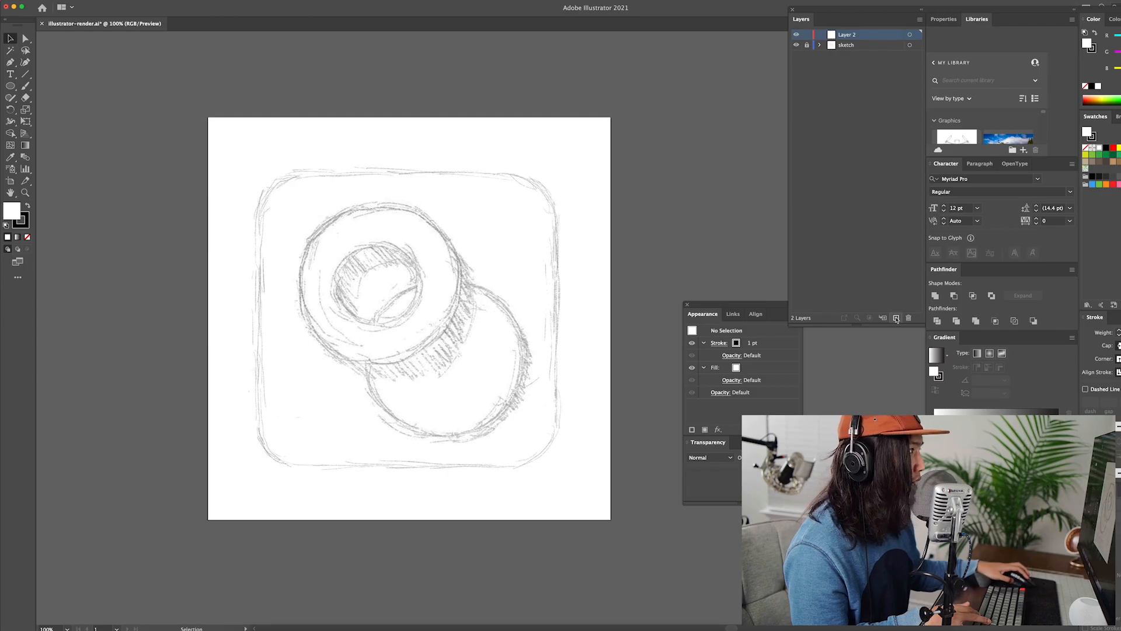
{"action": "double_click", "coordinate": [851, 35]}
{"action": "type", "text": "background"}
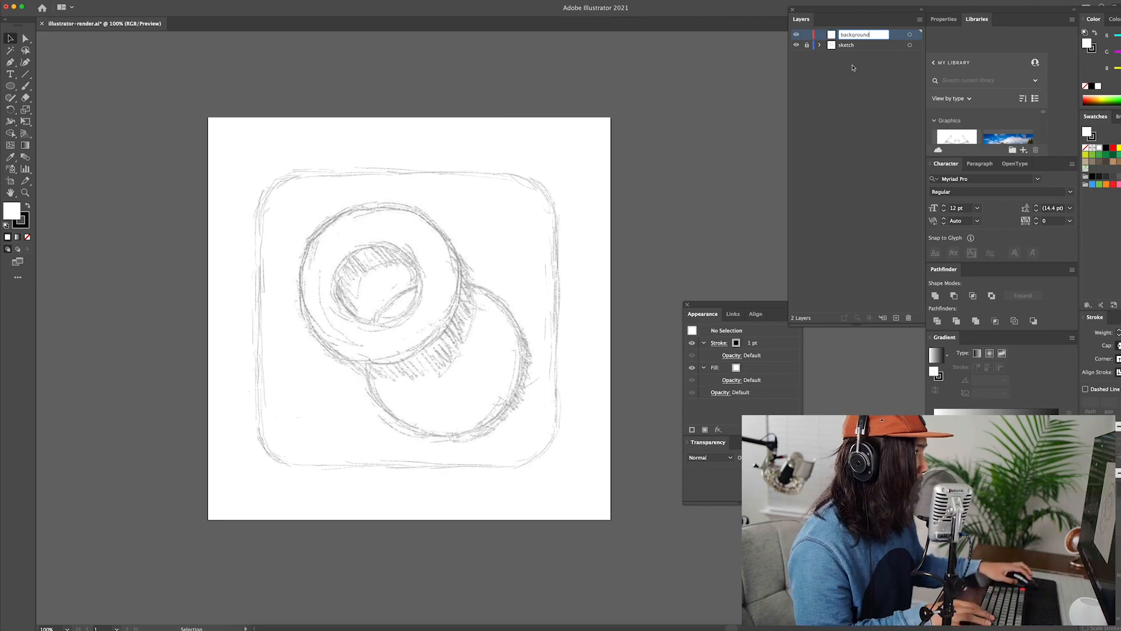
{"action": "key", "text": "Return"}
{"action": "left_click", "coordinate": [855, 36]}
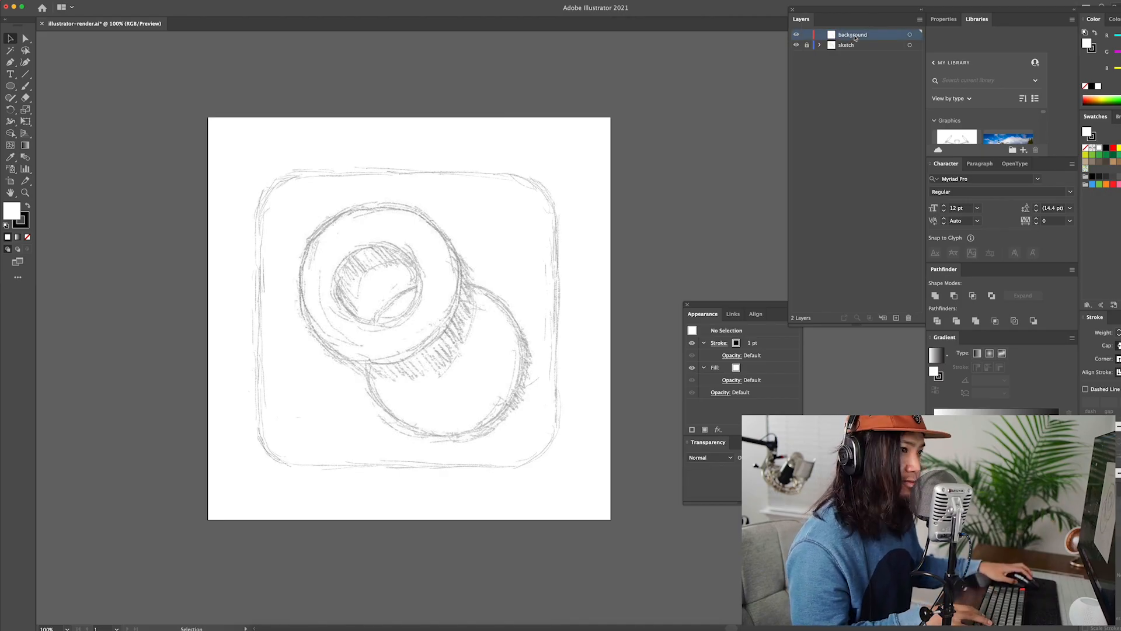
- Swap the fill and stroke colors so the fill is black, and set the stroke to none
{"action": "key", "text": "shift+x"}
{"action": "left_click", "coordinate": [27, 226]}
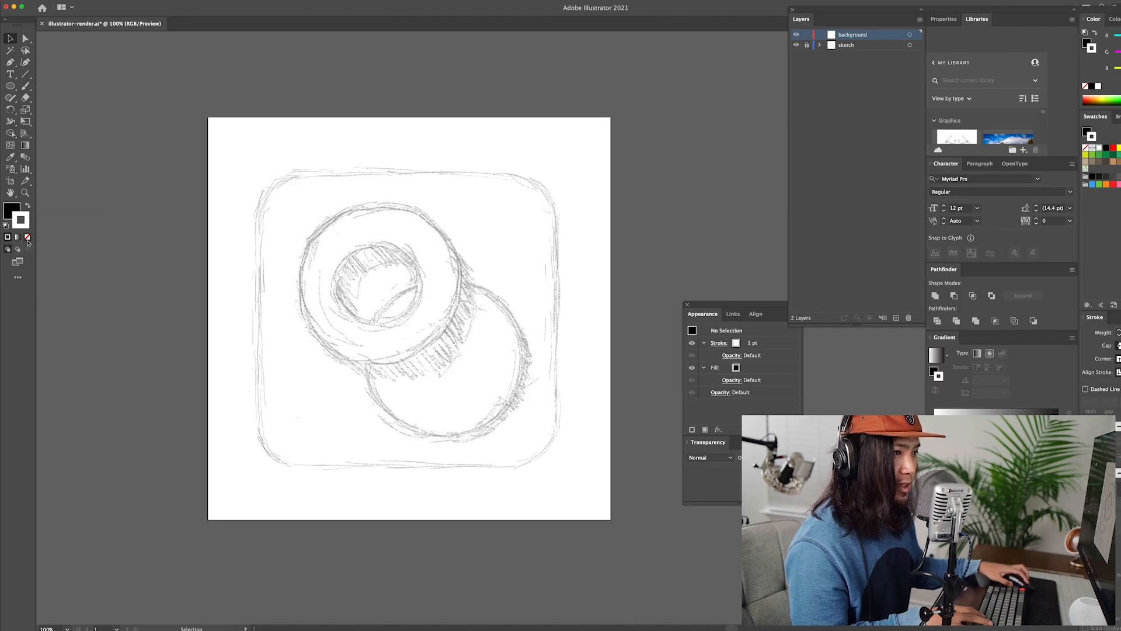
{"action": "left_click", "coordinate": [27, 238]}
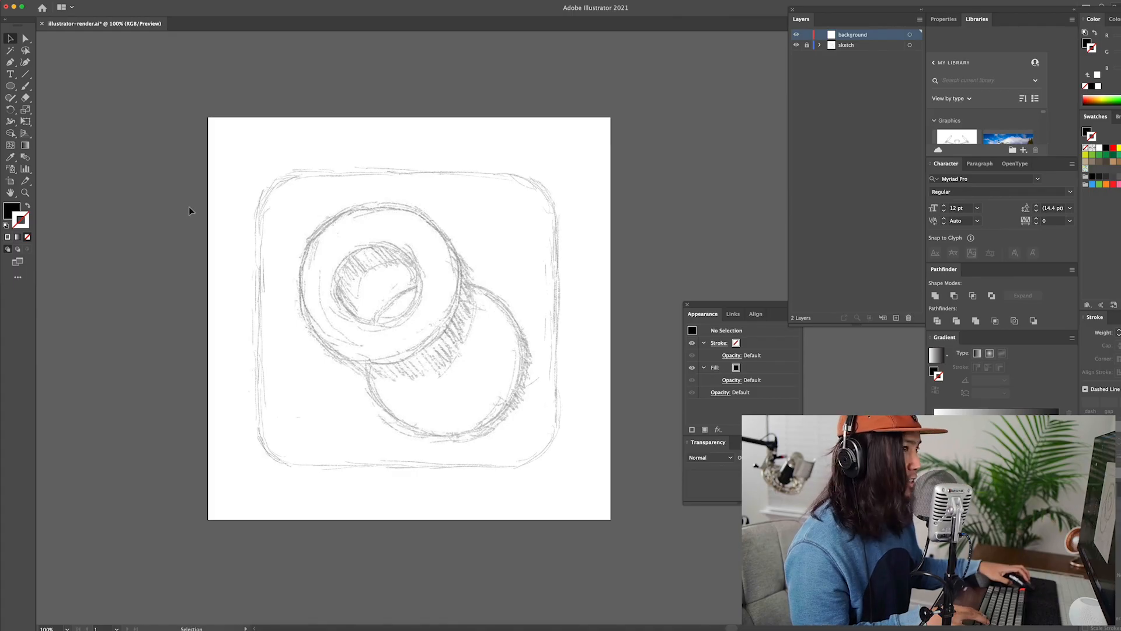
- Draw a black rectangle covering the whole artboard on the background layer
{"action": "left_click", "coordinate": [10, 86]}
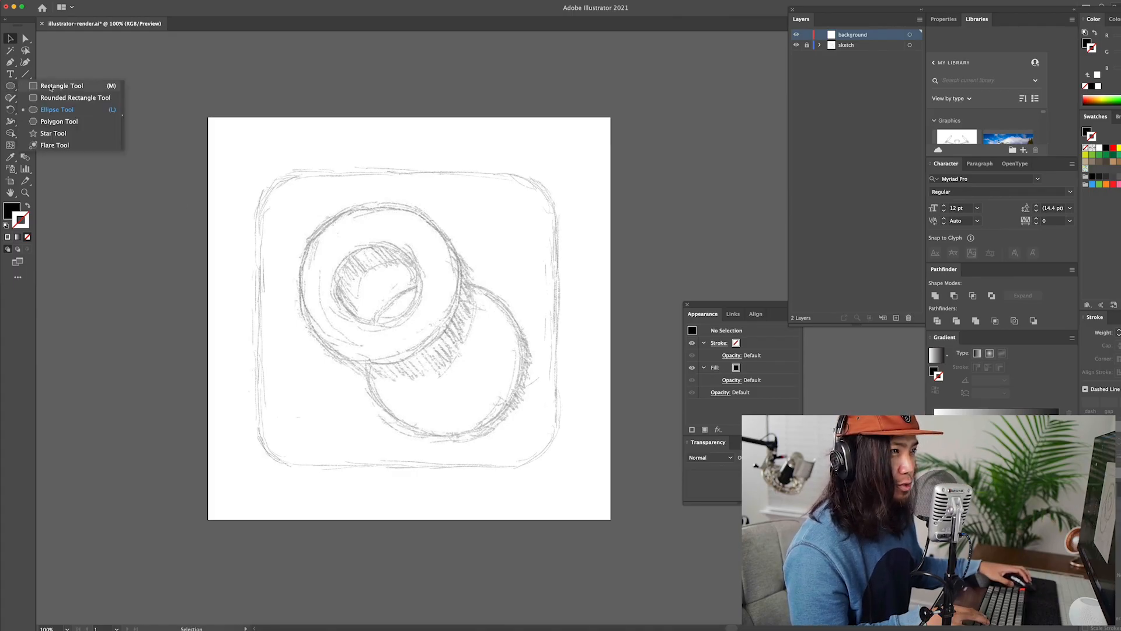
{"action": "left_click", "coordinate": [50, 87]}
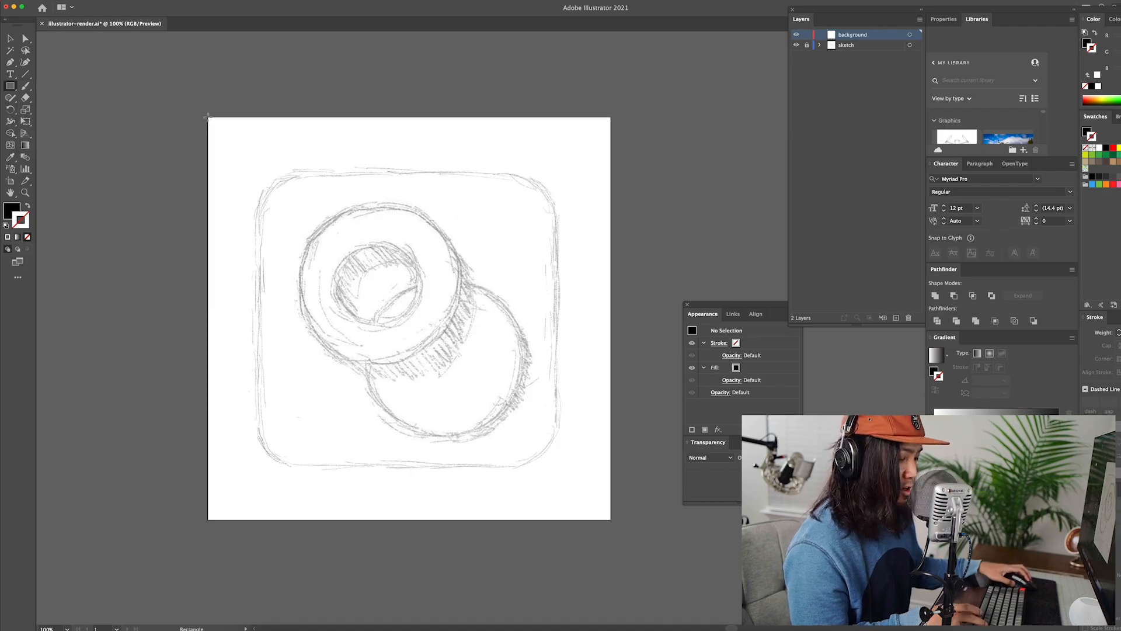
{"action": "left_click_drag", "start_coordinate": [208, 116], "coordinate": [611, 436]}
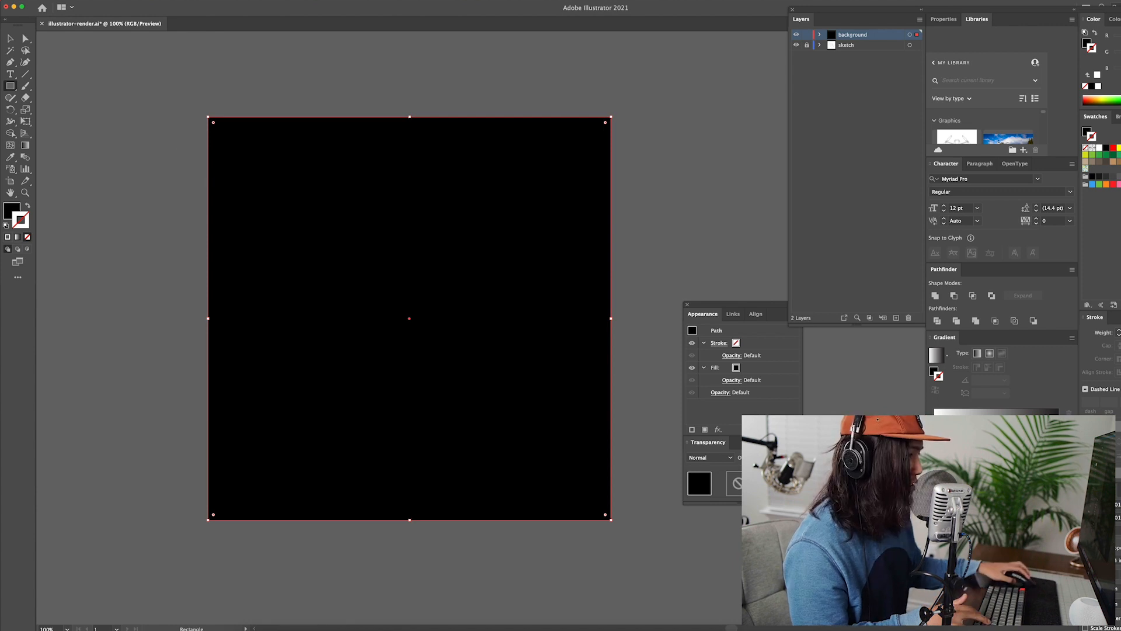
- Lower the opacity of the artboard-sized rectangle to 31% and lock the background layer
{"action": "left_click", "coordinate": [779, 457]}
{"action": "left_click_drag", "start_coordinate": [790, 469], "coordinate": [755, 469]}
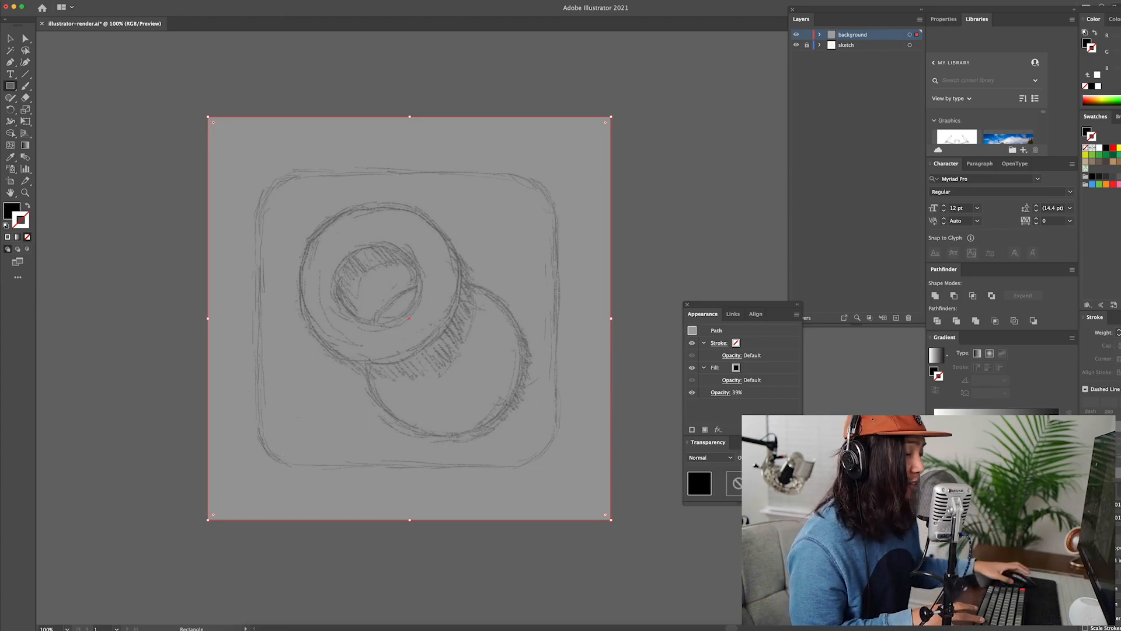
{"action": "left_click_drag", "start_coordinate": [769, 468], "coordinate": [765, 468]}
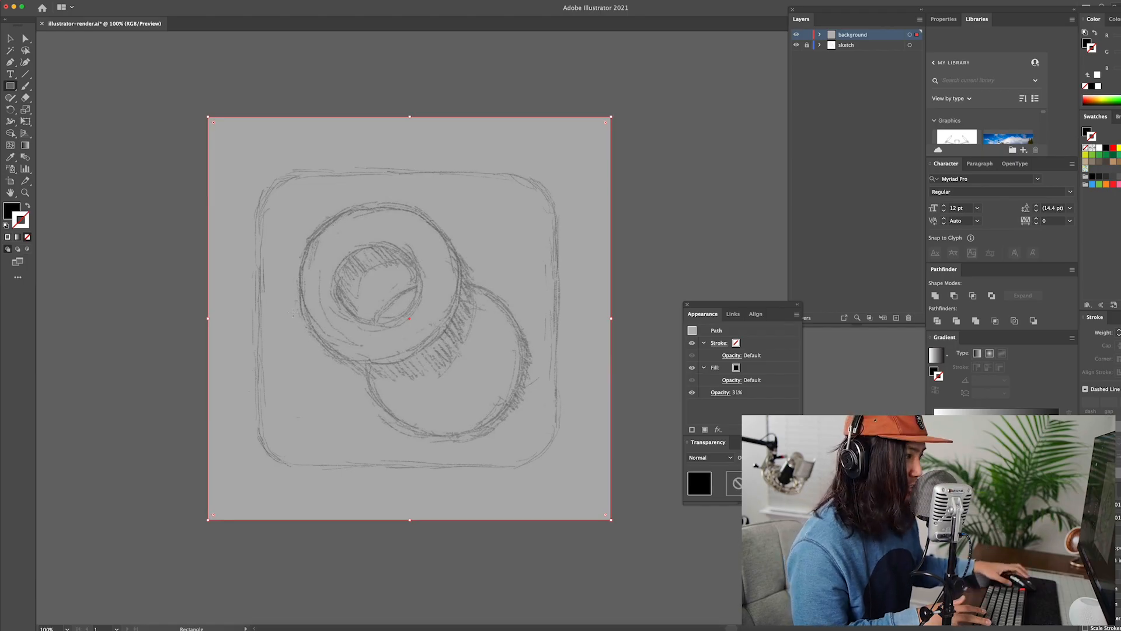
{"action": "left_click", "coordinate": [10, 38]}
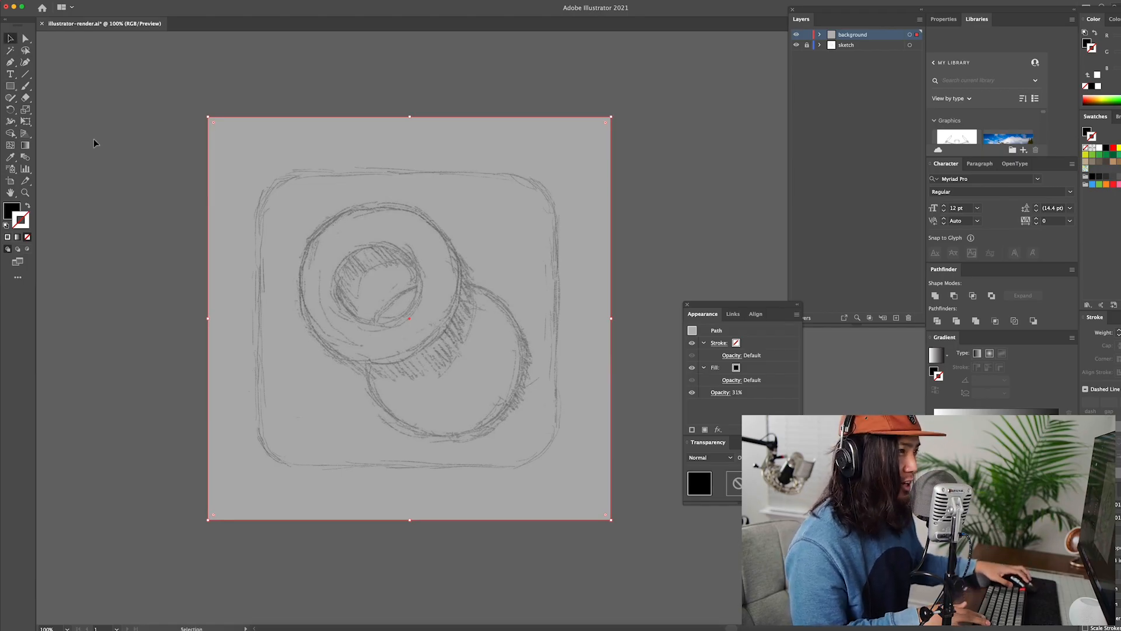
{"action": "left_click", "coordinate": [106, 145]}
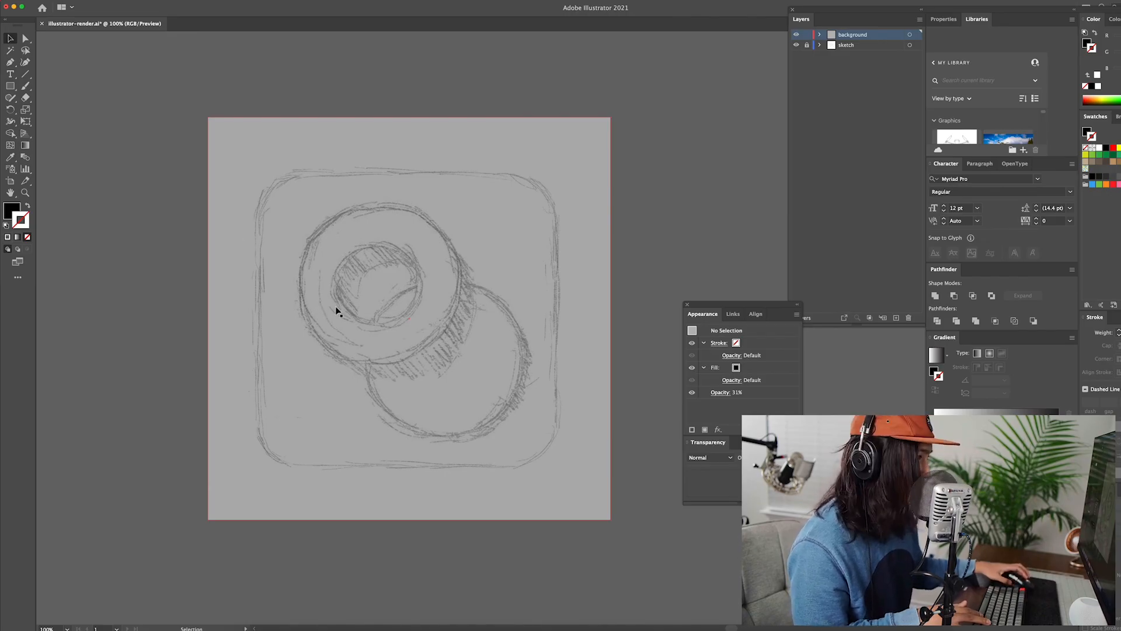
{"action": "left_click", "coordinate": [359, 314]}
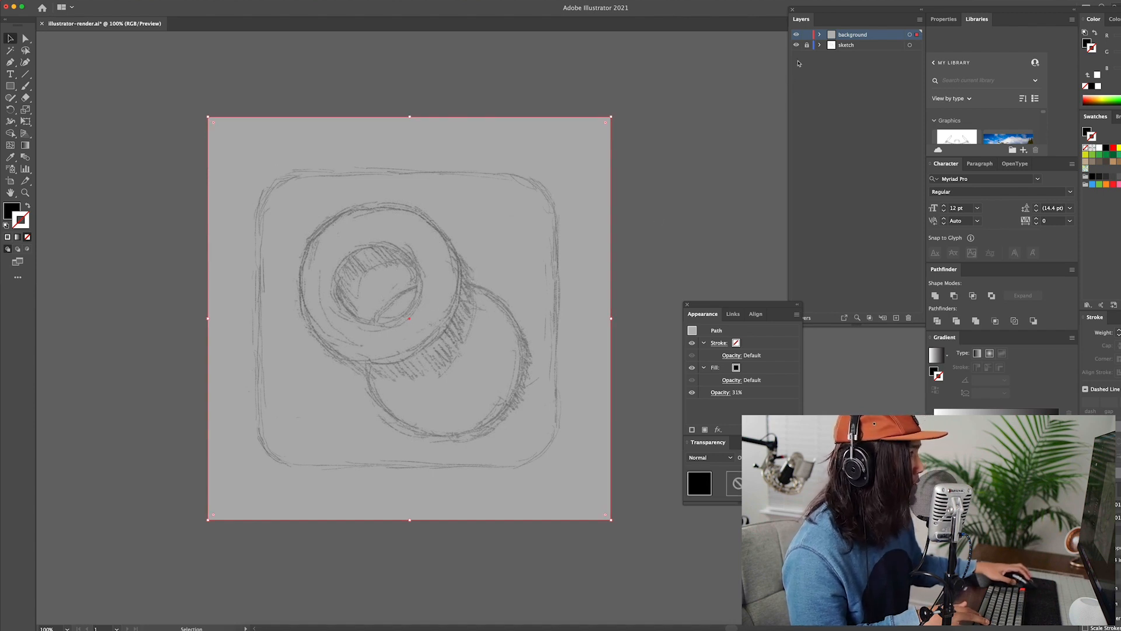
{"action": "left_click", "coordinate": [808, 35]}
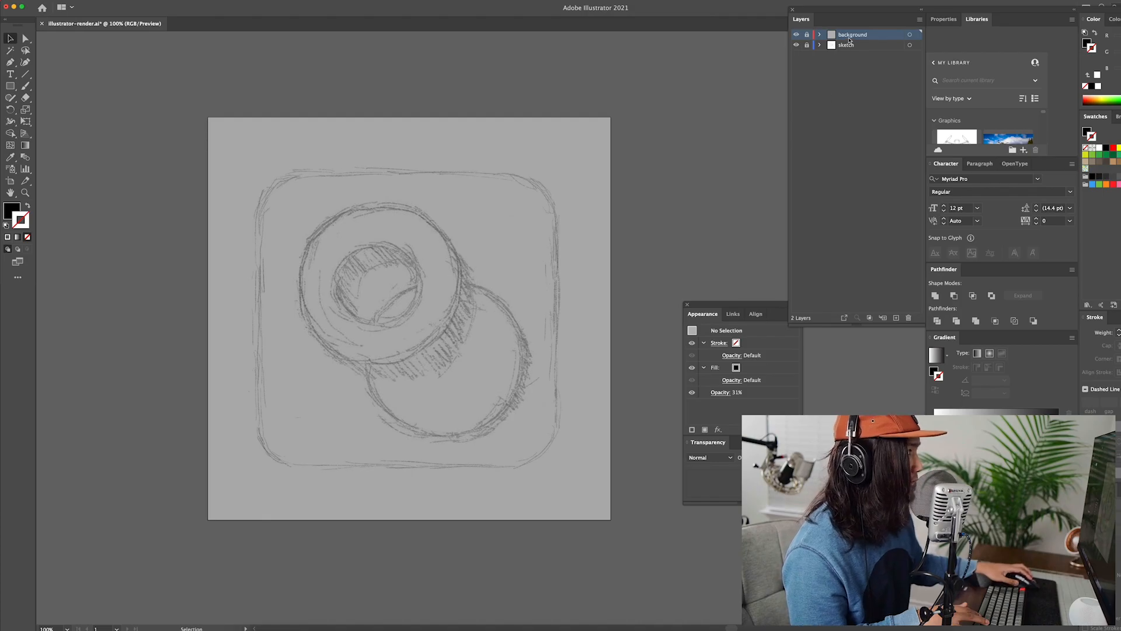
- Add a new layer above the background layer and name it "icon square"
{"action": "left_click", "coordinate": [896, 319]}
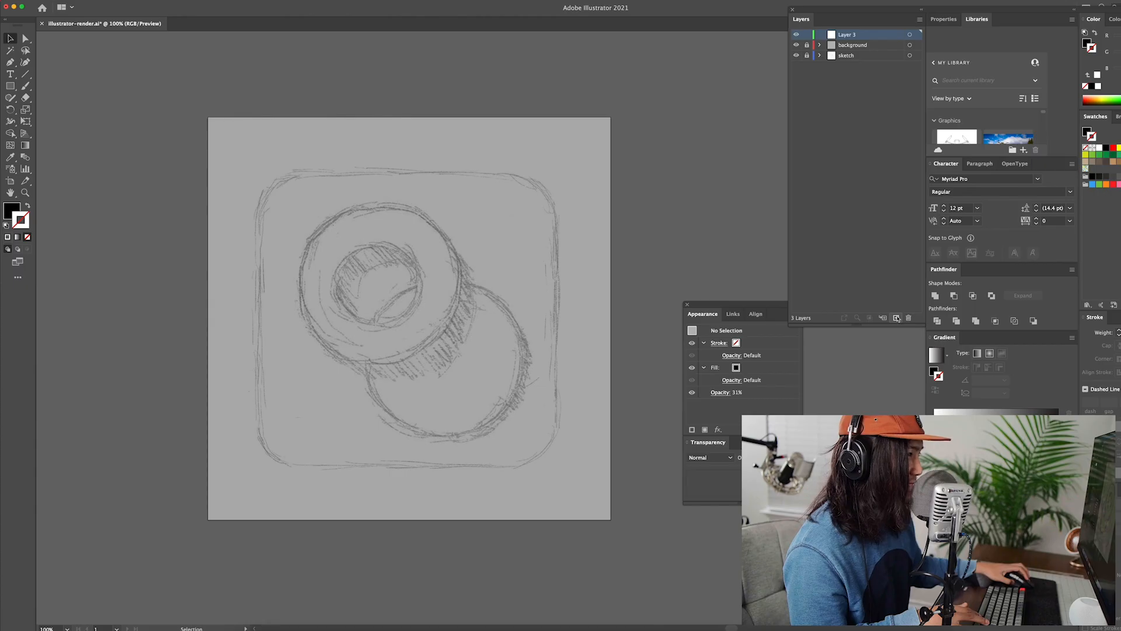
{"action": "double_click", "coordinate": [853, 35]}
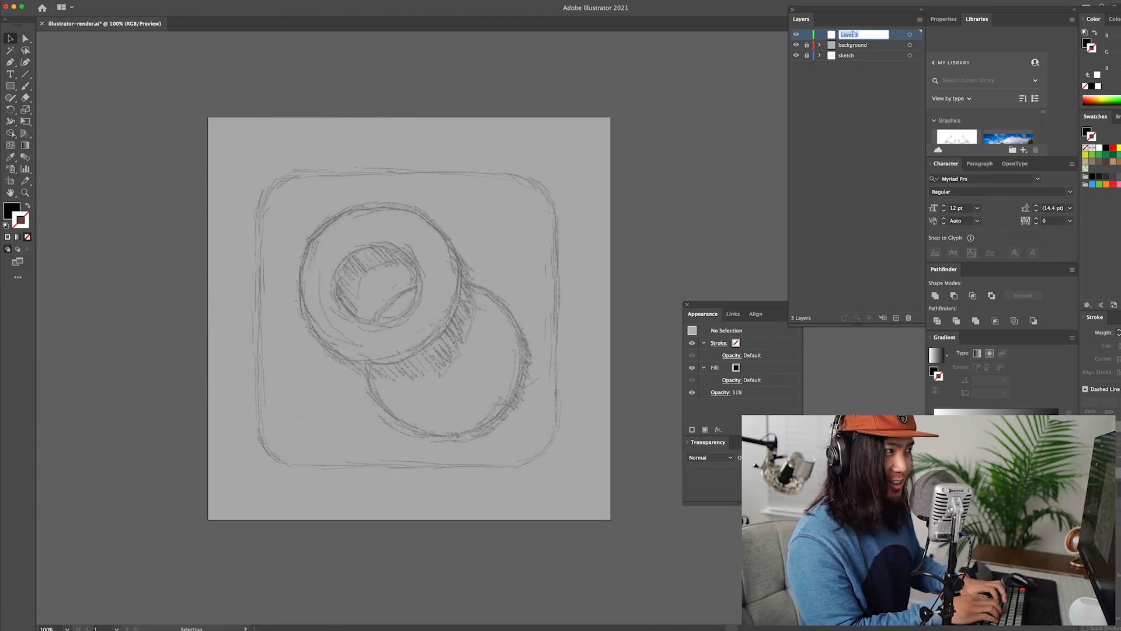
{"action": "key", "text": "BackSpace"}
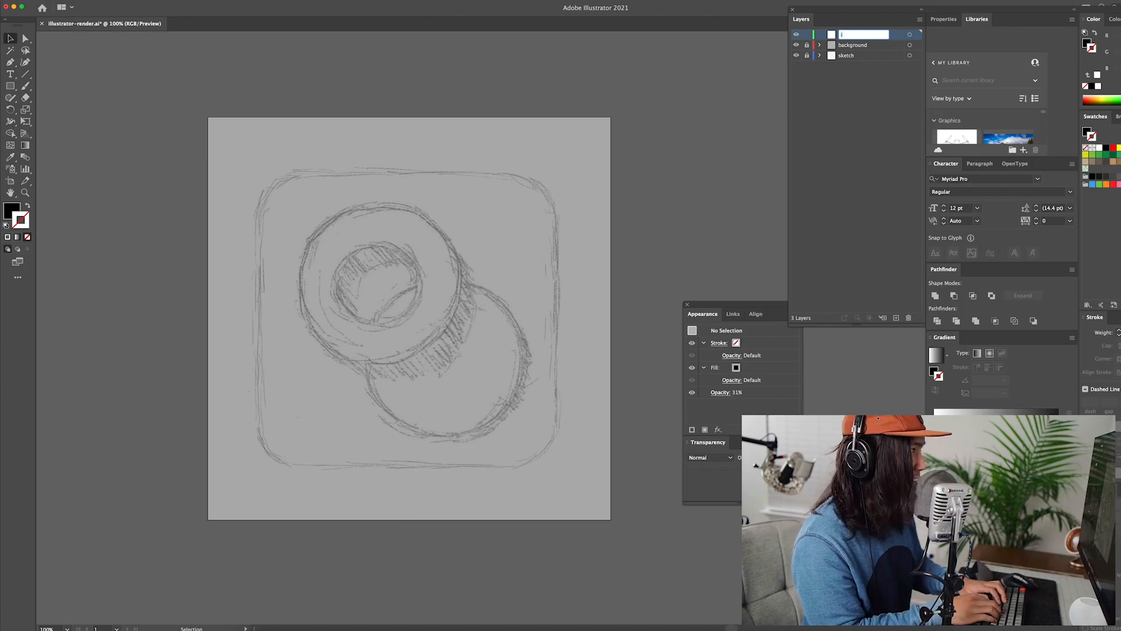
{"action": "type", "text": "icon s"}
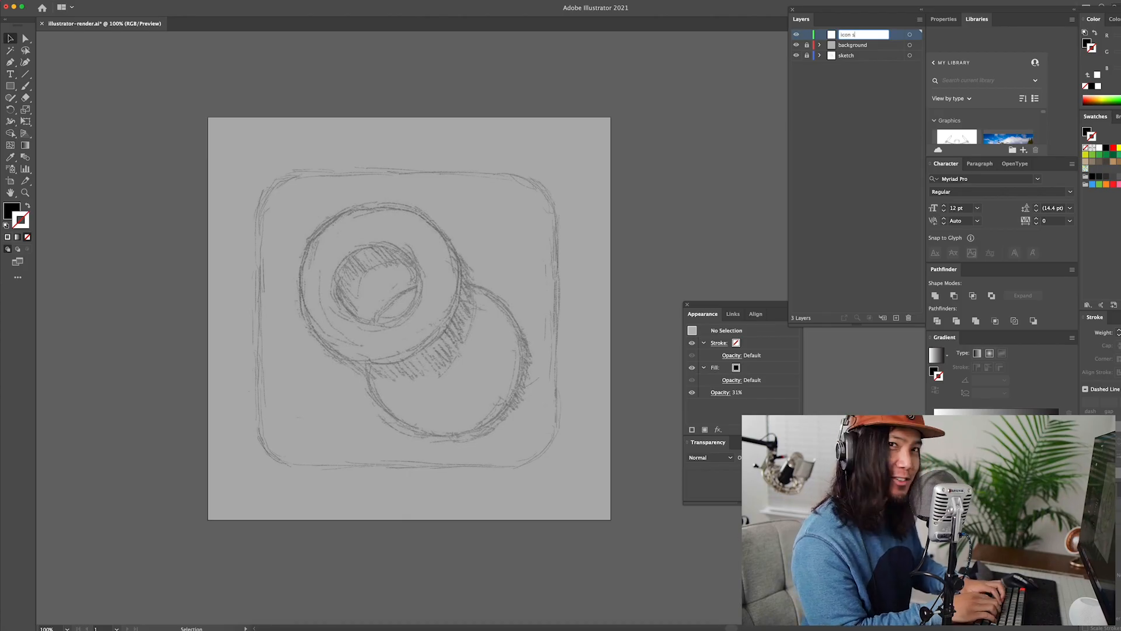
{"action": "type", "text": "quare"}
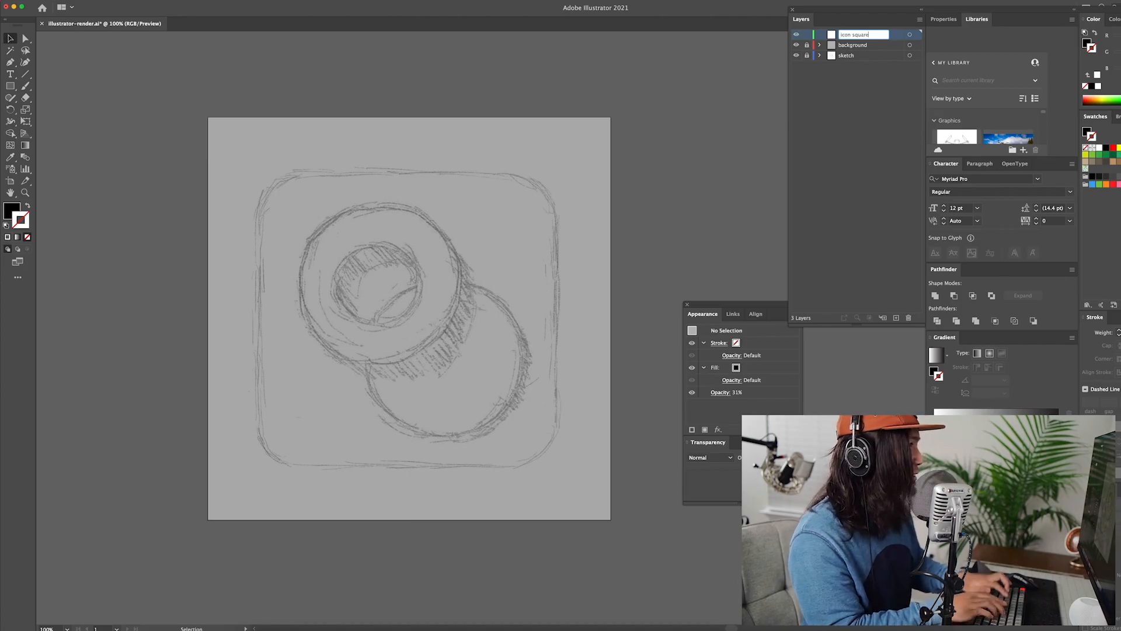
{"action": "key", "text": "Return"}
- Unlock the background layer to copy its square, relock it, and paste the copy in place on the icon square layer
{"action": "key", "text": "m"}
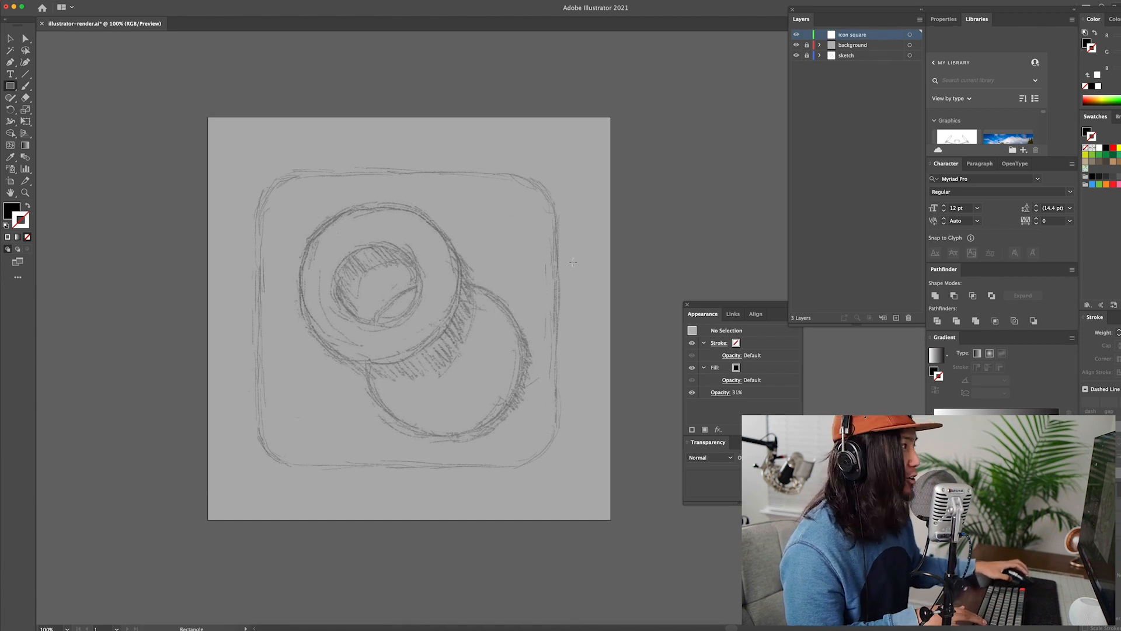
{"action": "left_click", "coordinate": [807, 45]}
{"action": "left_click", "coordinate": [11, 39]}
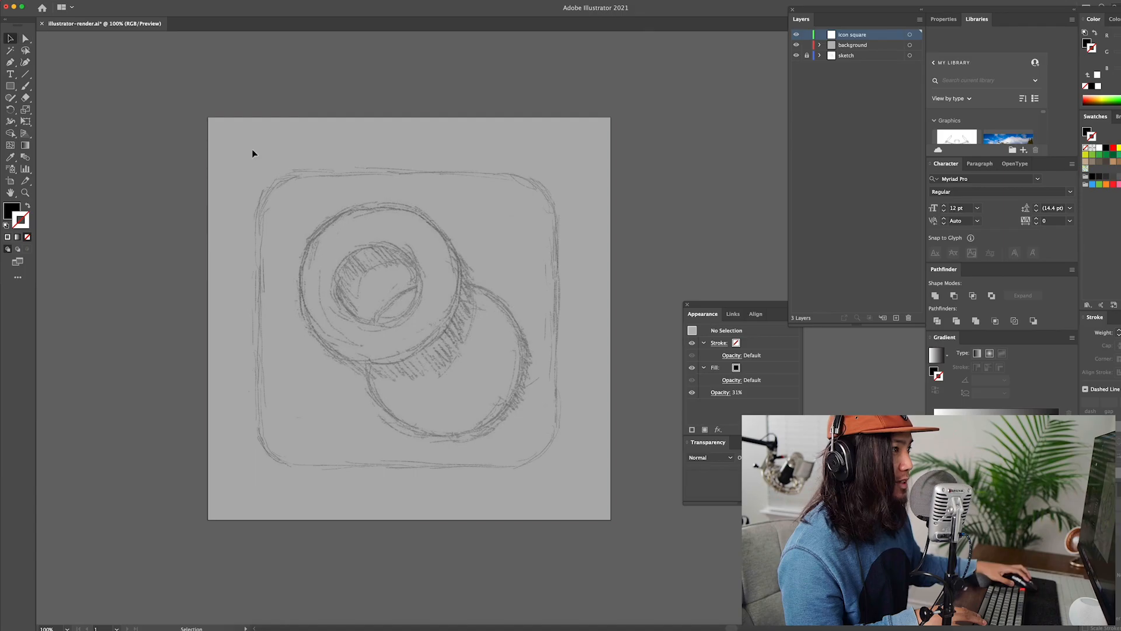
{"action": "left_click", "coordinate": [465, 265]}
{"action": "key", "text": "super+c"}
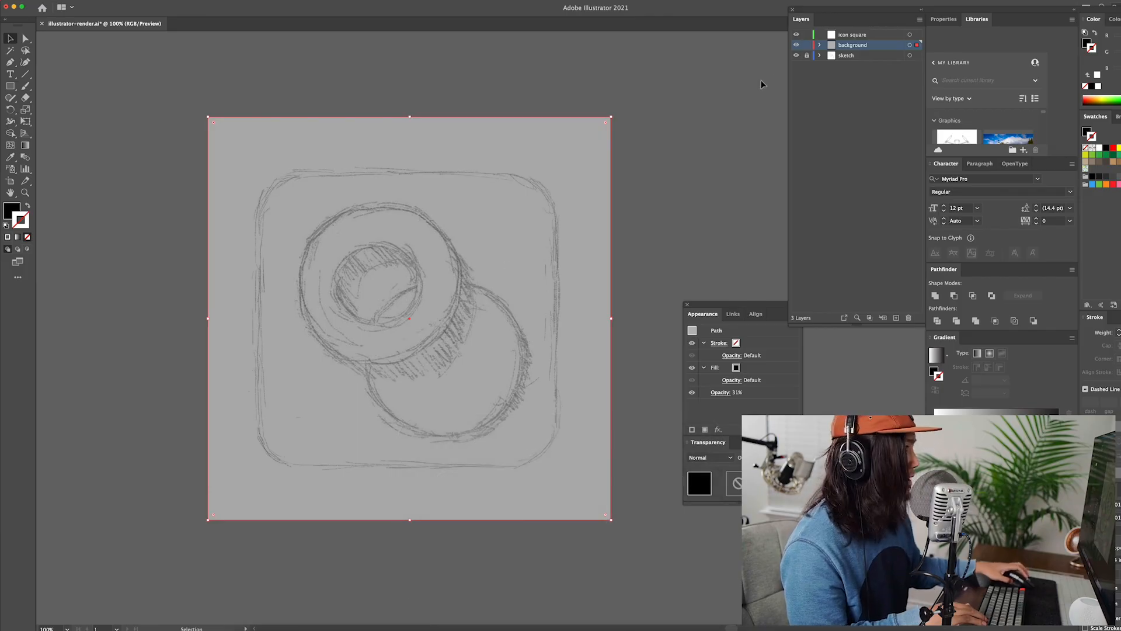
{"action": "left_click", "coordinate": [807, 45]}
{"action": "left_click", "coordinate": [859, 39]}
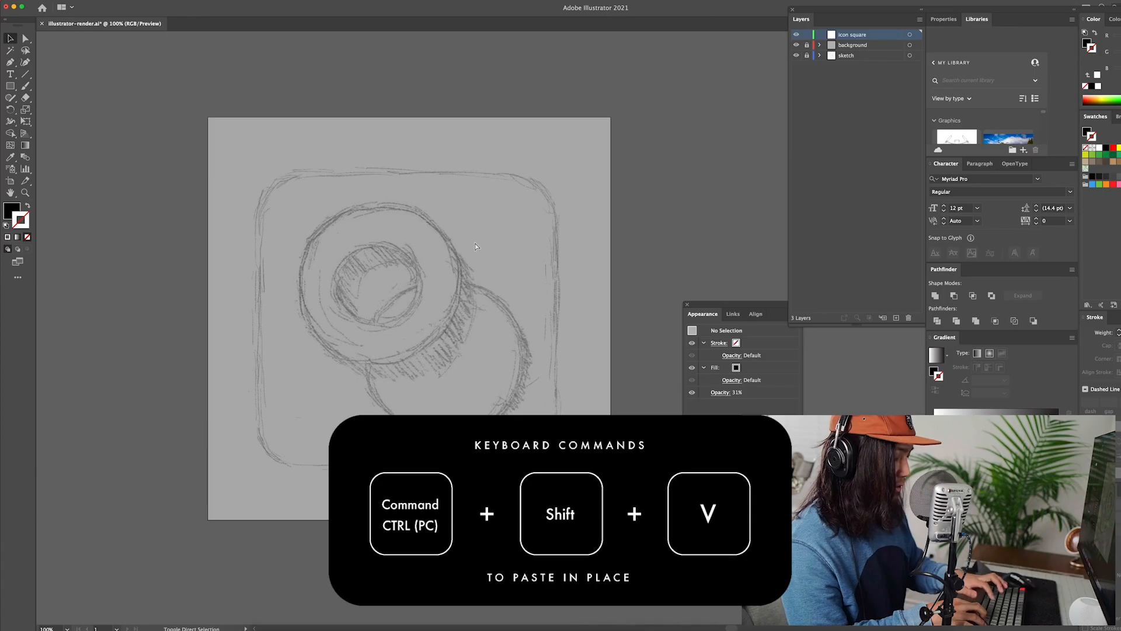
{"action": "key", "text": "super+shift+v"}
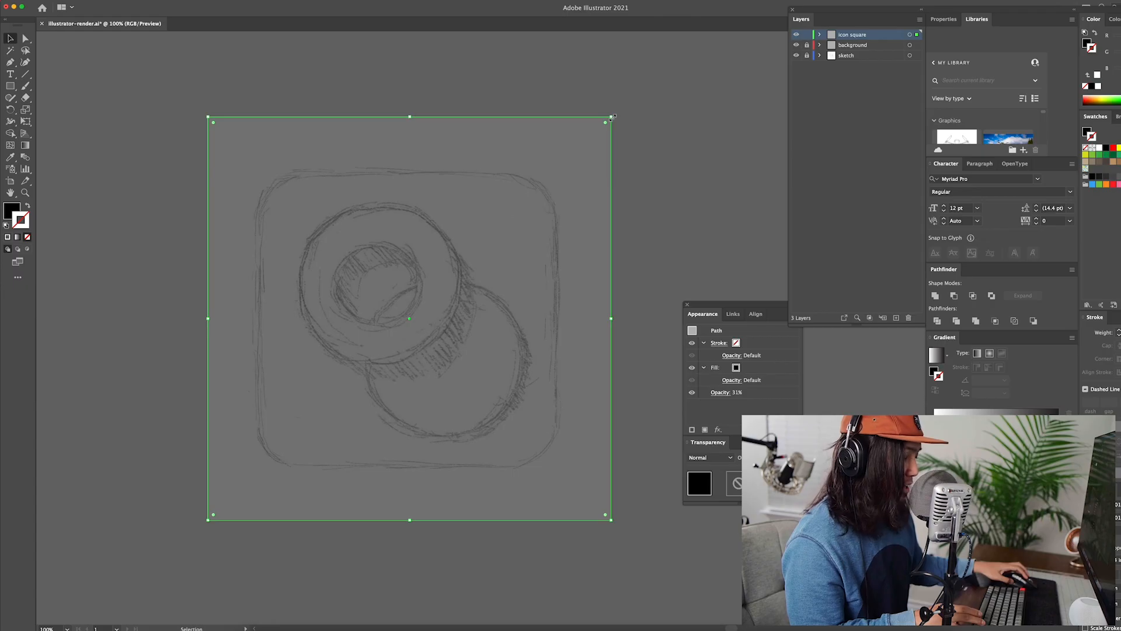
- Scale the pasted square down about its center to fit the sketched icon outline and round all its corners to match
{"action": "left_click_drag", "start_coordinate": [608, 116], "coordinate": [559, 163]}
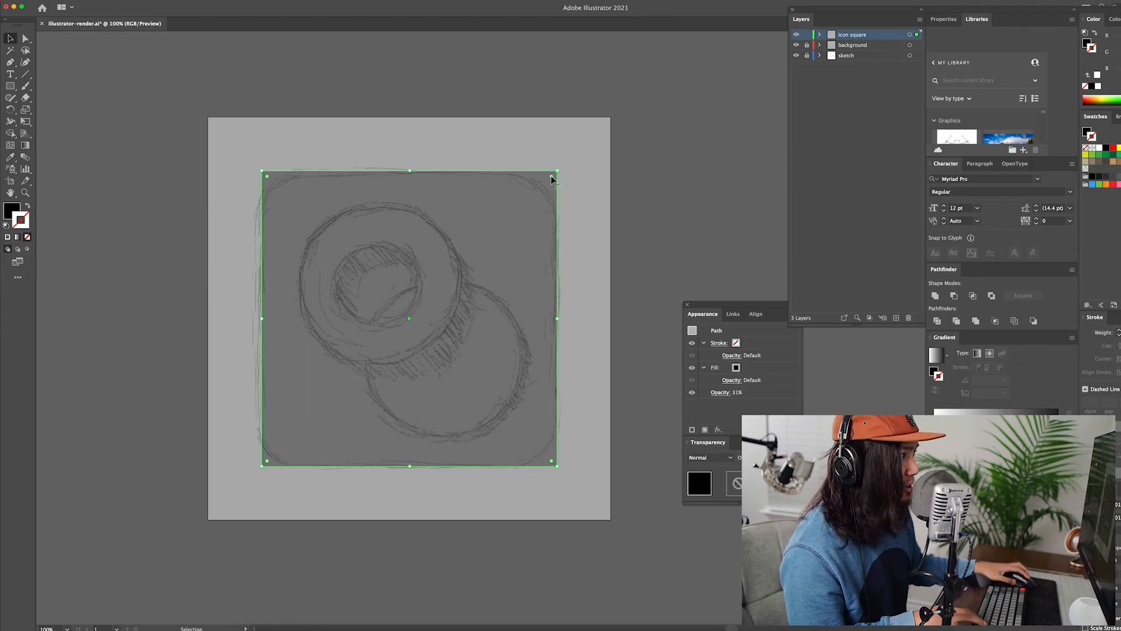
{"action": "left_click_drag", "start_coordinate": [551, 180], "coordinate": [505, 217]}
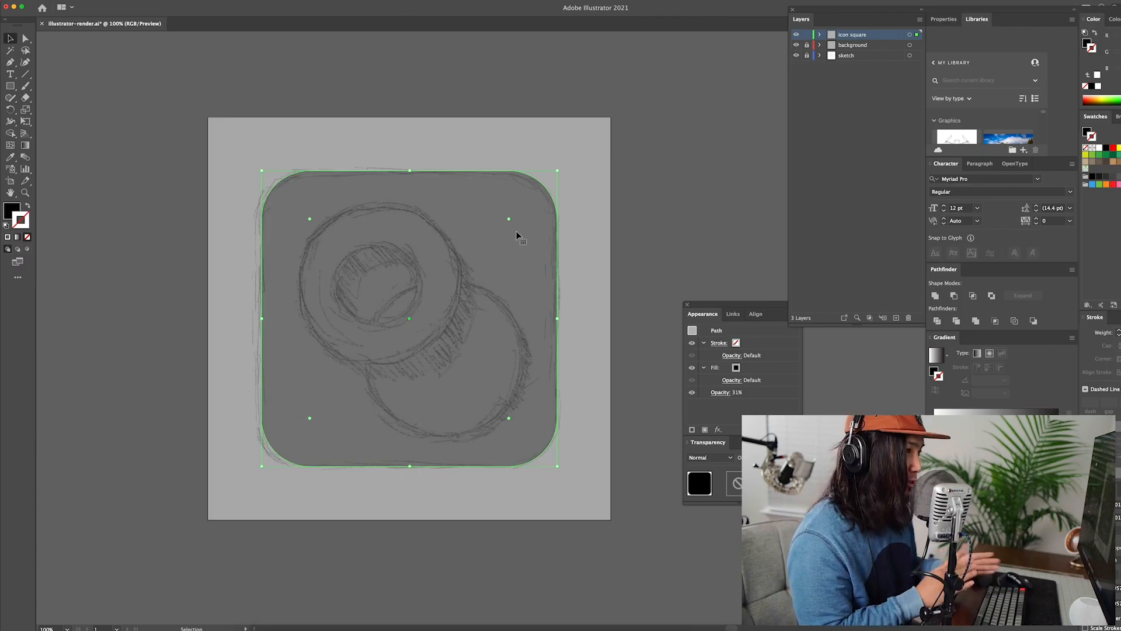
{"action": "left_click", "coordinate": [657, 223]}
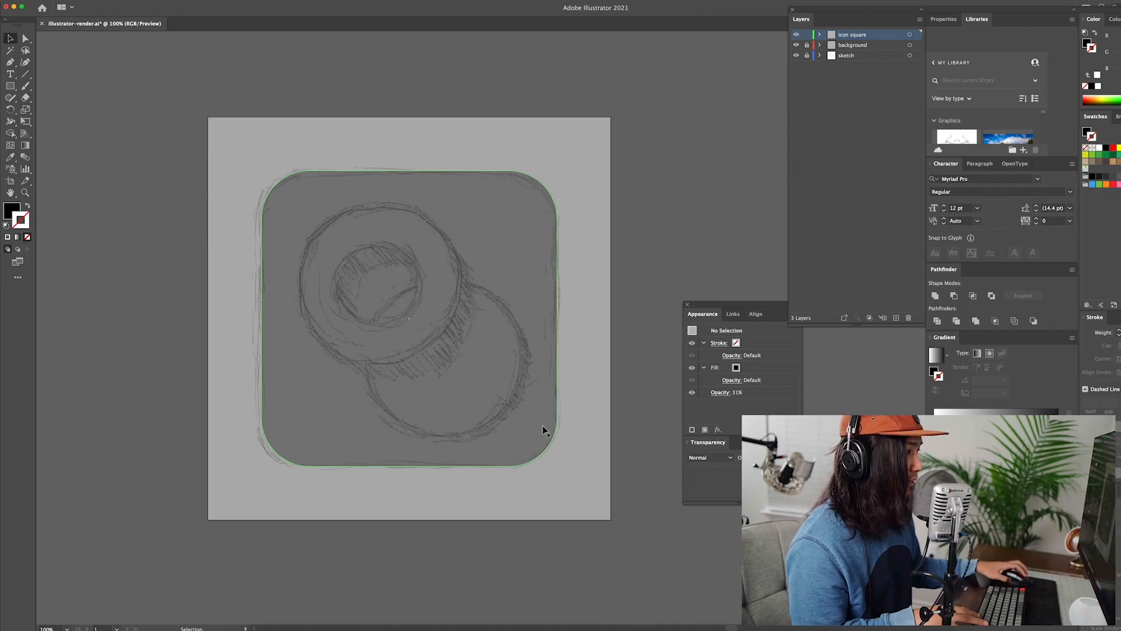
{"action": "left_click", "coordinate": [298, 409]}
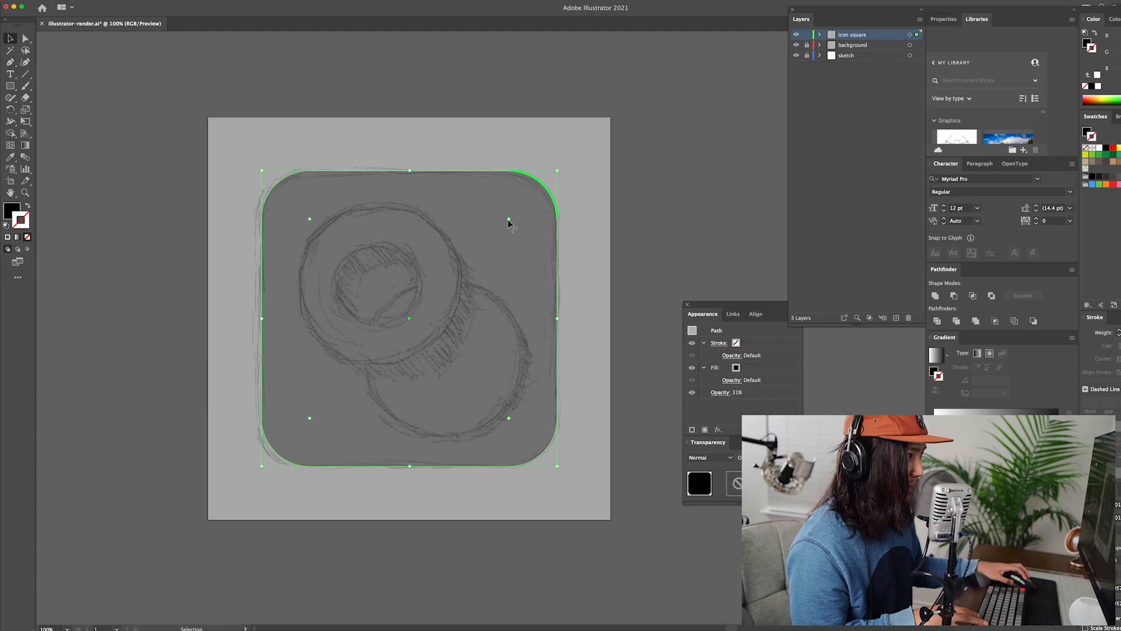
{"action": "left_click_drag", "start_coordinate": [509, 221], "coordinate": [500, 228]}
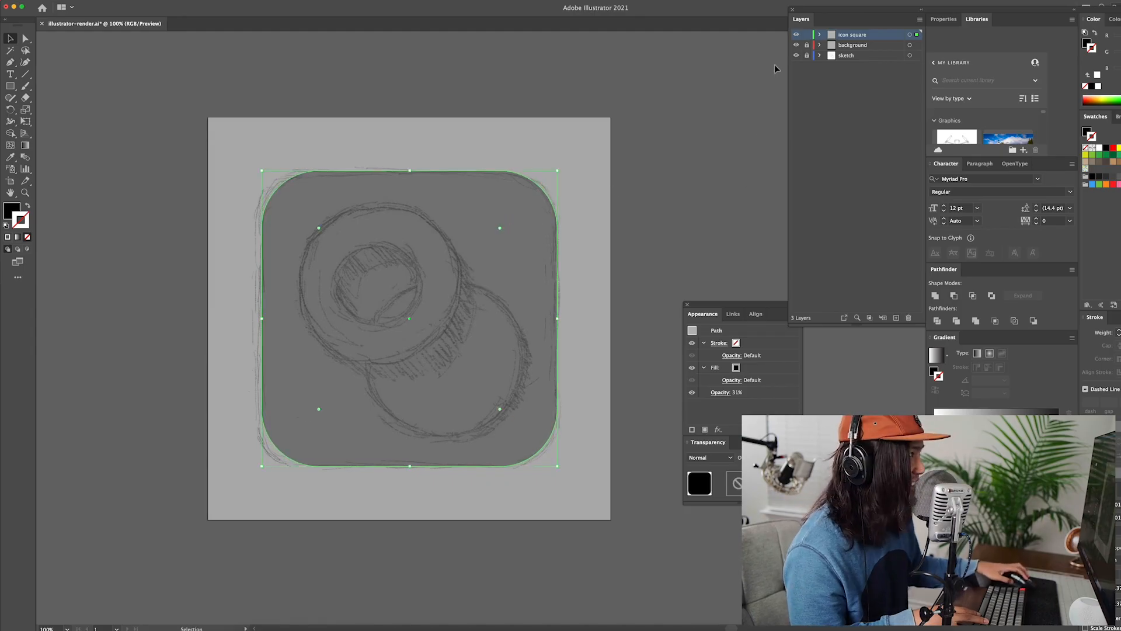
- Lock the icon square layer and add a new layer above it named "circle"
{"action": "left_click", "coordinate": [807, 36]}
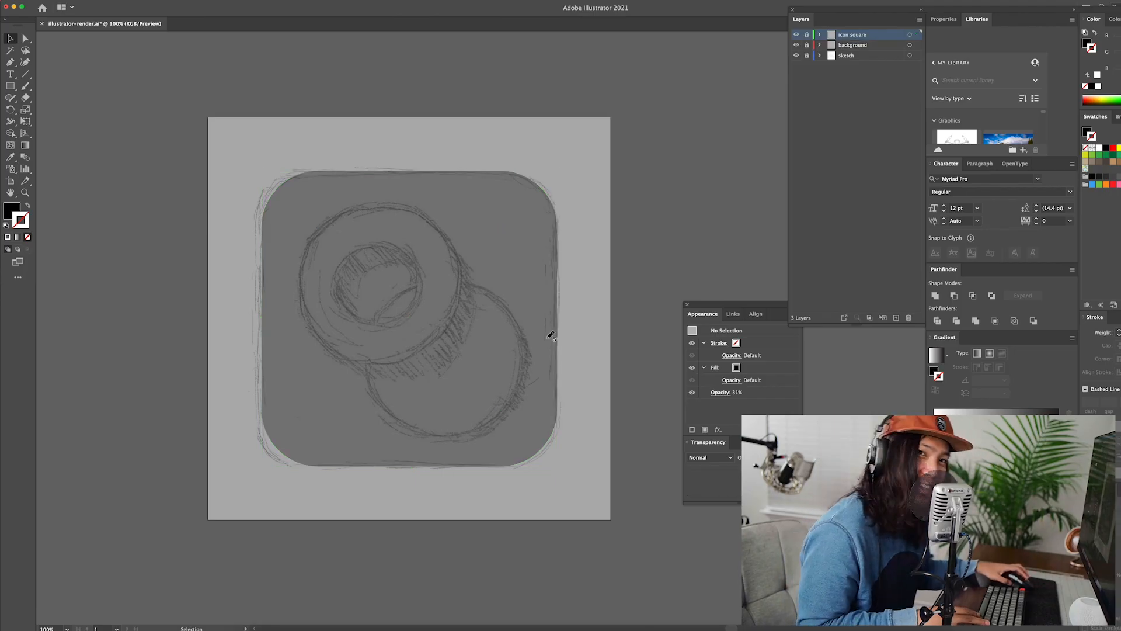
{"action": "left_click", "coordinate": [897, 318]}
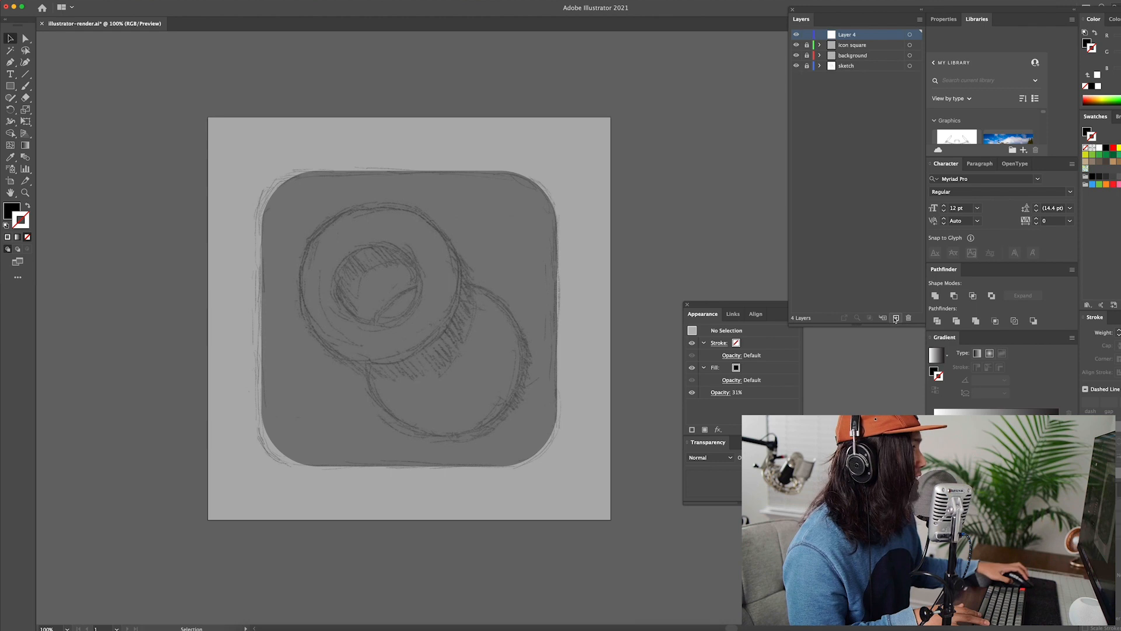
{"action": "double_click", "coordinate": [845, 36]}
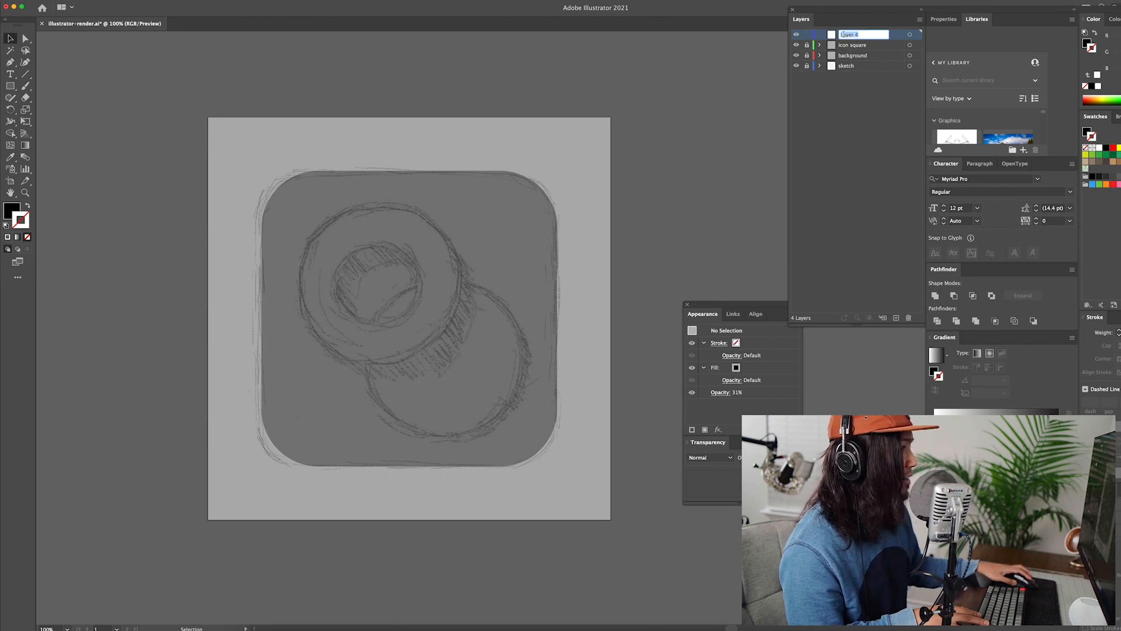
{"action": "type", "text": "circle"}
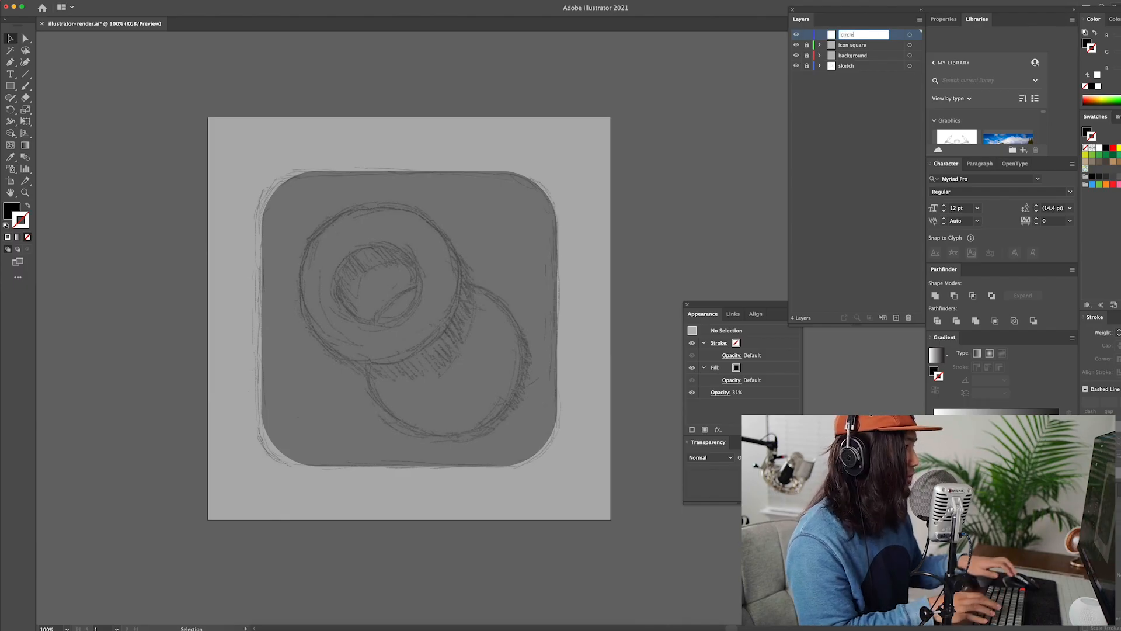
{"action": "key", "text": "Return"}
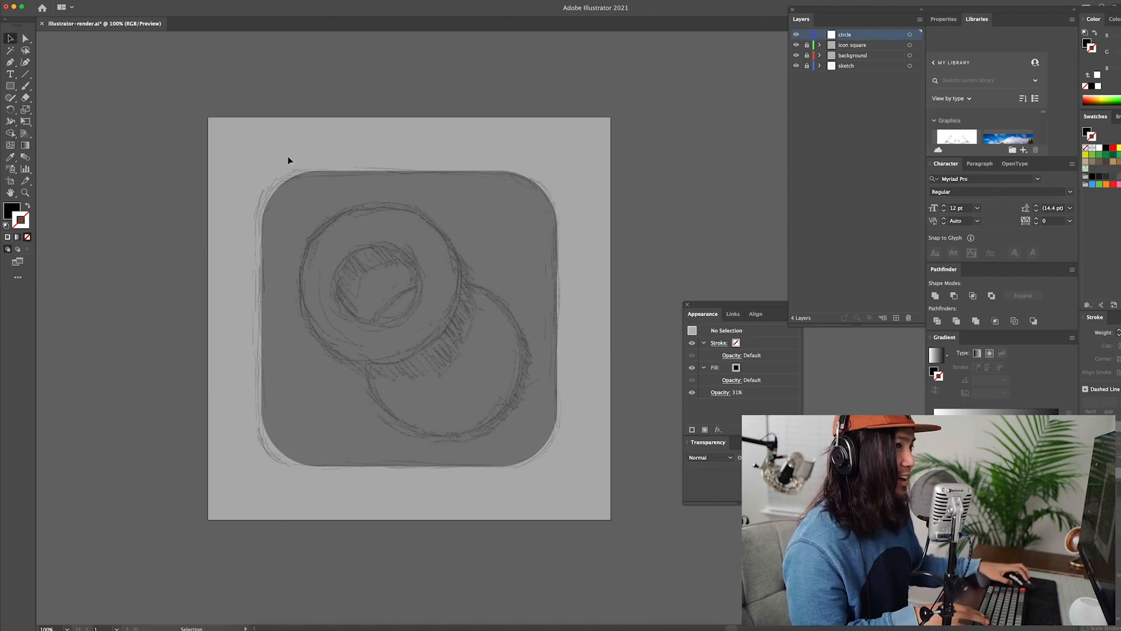
- Draw a black circle outward from its center over the sketch's lower circle
{"action": "left_click", "coordinate": [21, 86]}
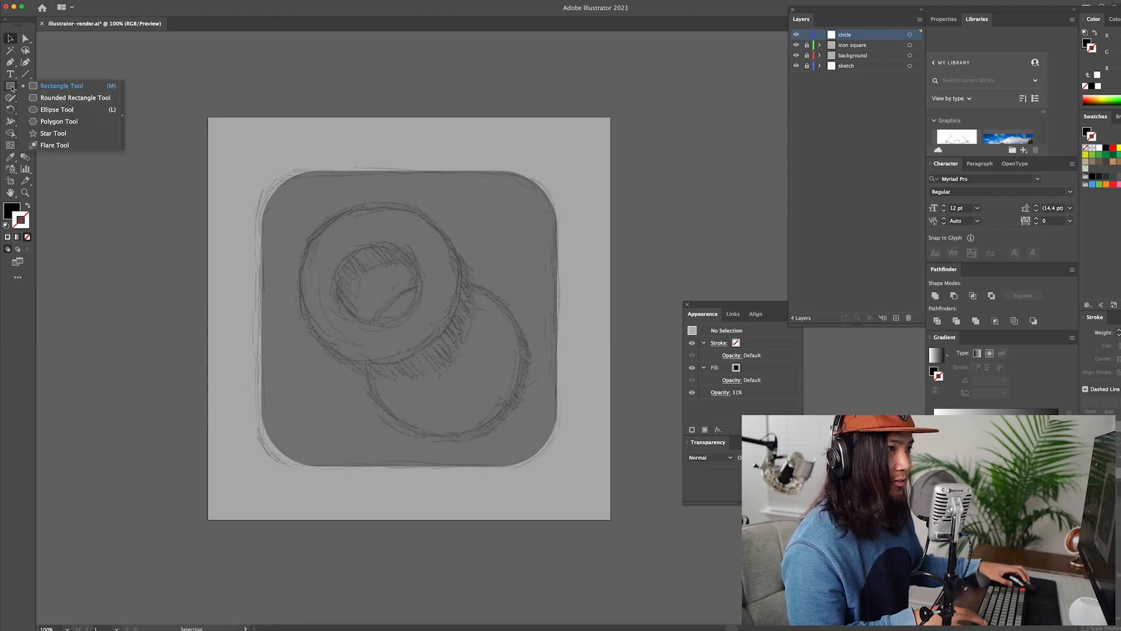
{"action": "left_click", "coordinate": [49, 110]}
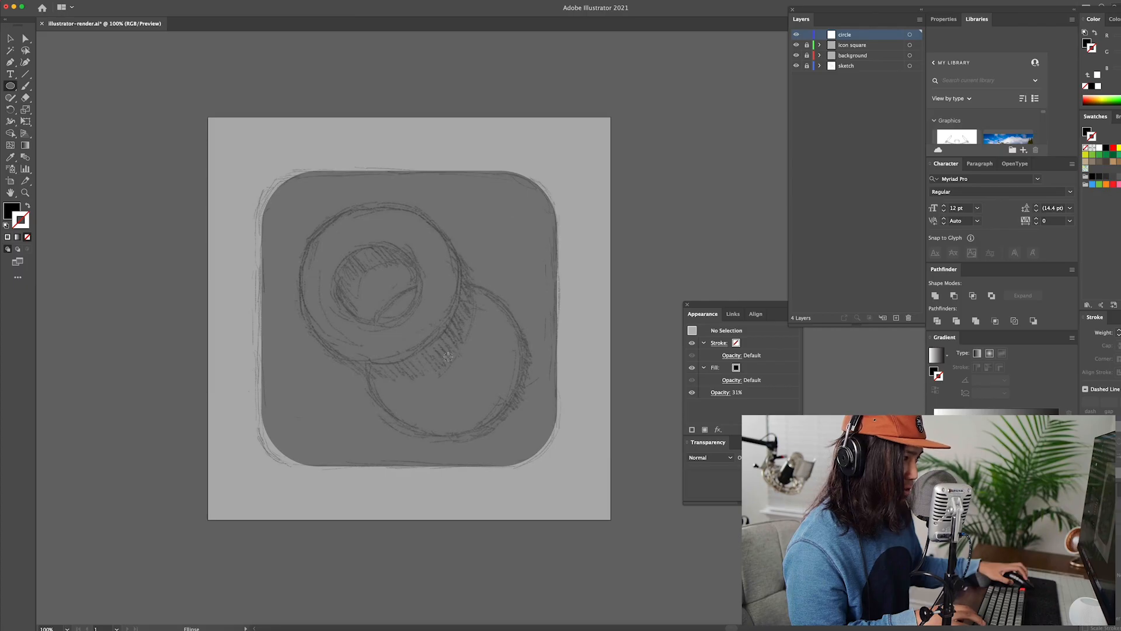
{"action": "left_click_drag", "start_coordinate": [448, 356], "coordinate": [496, 438]}
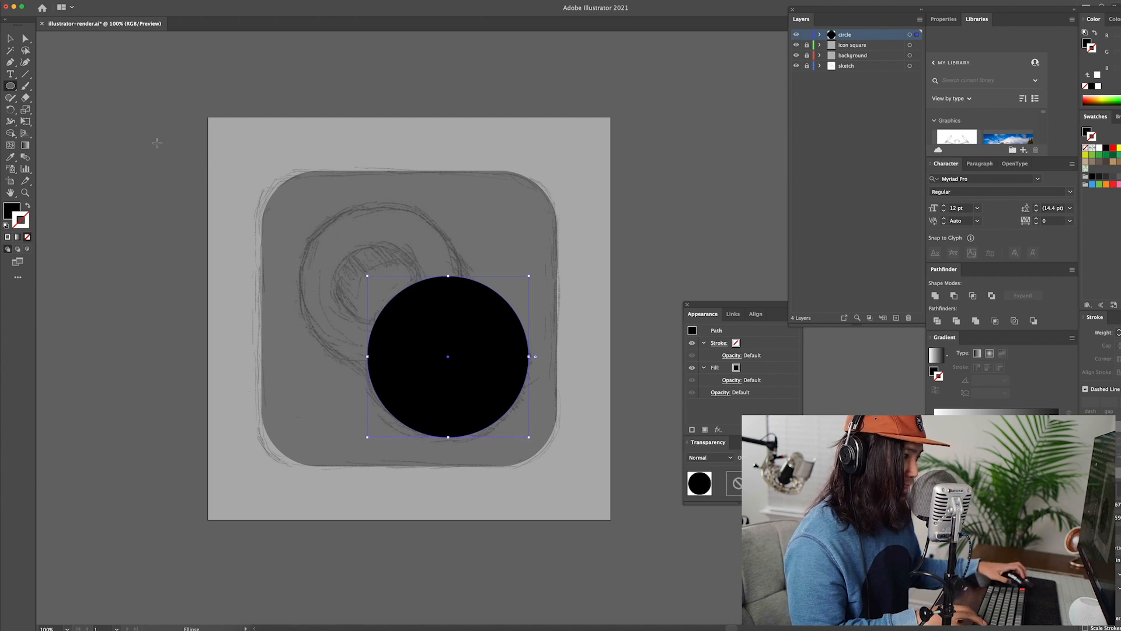
- Lower the circle's opacity to 41% and leave the circle selected
{"action": "left_click", "coordinate": [777, 457]}
{"action": "left_click_drag", "start_coordinate": [814, 469], "coordinate": [781, 469]}
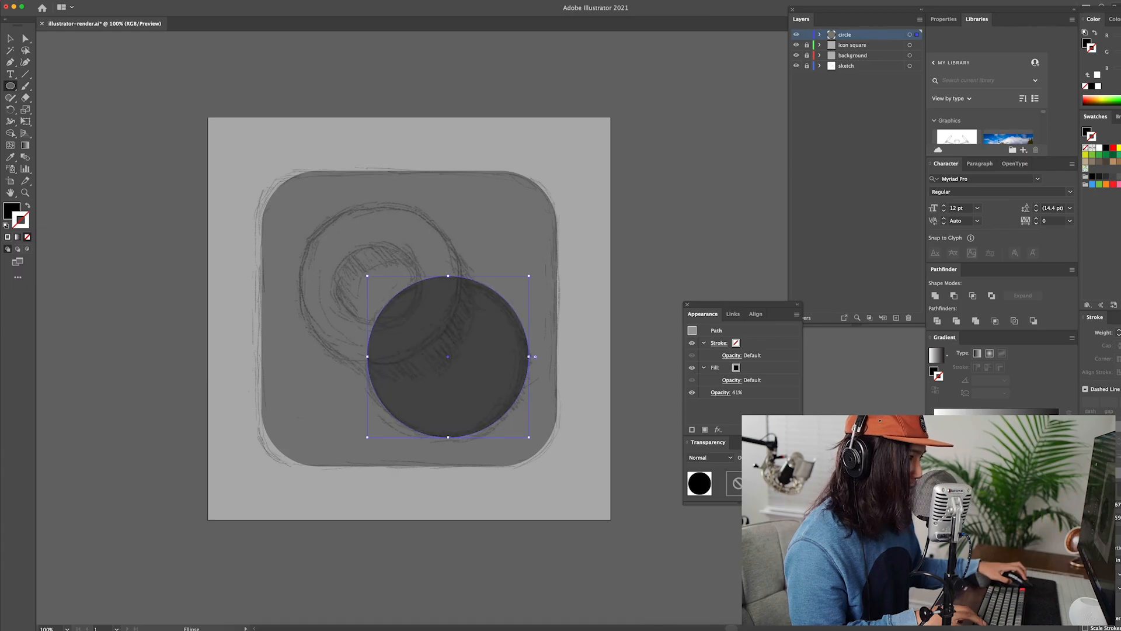
{"action": "left_click", "coordinate": [10, 38]}
{"action": "left_click", "coordinate": [109, 151]}
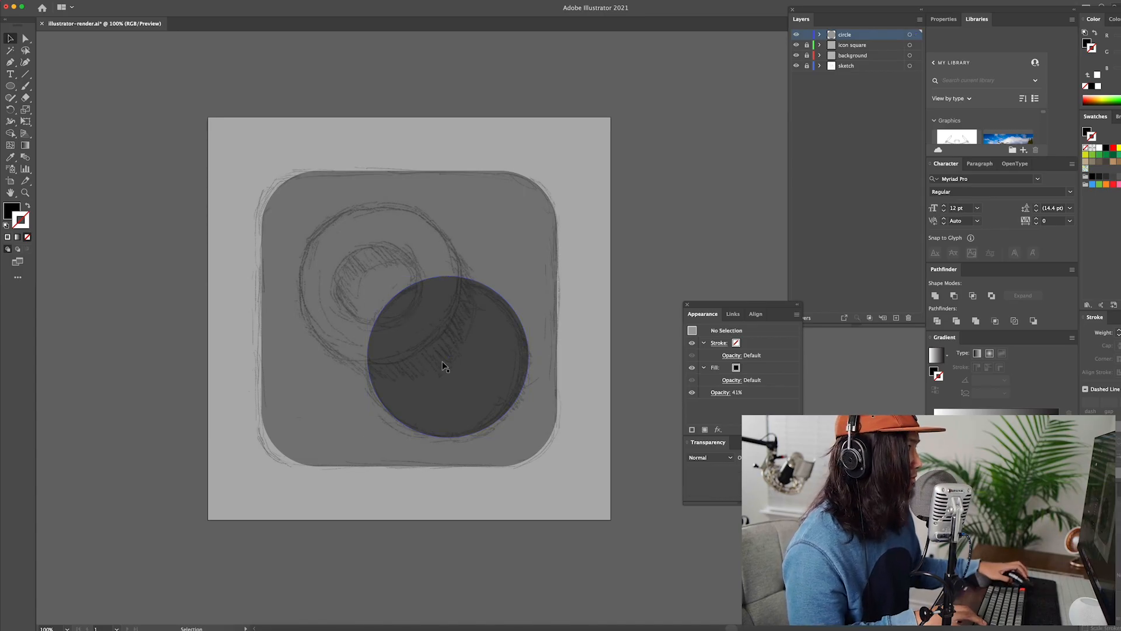
{"action": "left_click", "coordinate": [468, 346]}
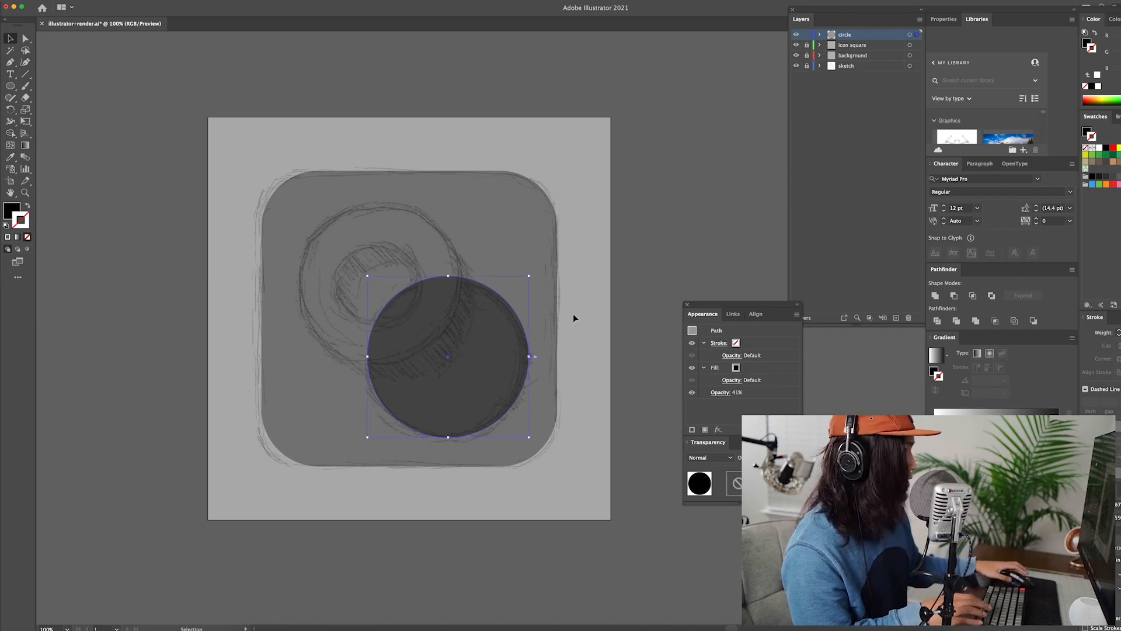
- Lock the circle layer and add a new layer above it named "doughnut"
{"action": "left_click", "coordinate": [830, 90]}
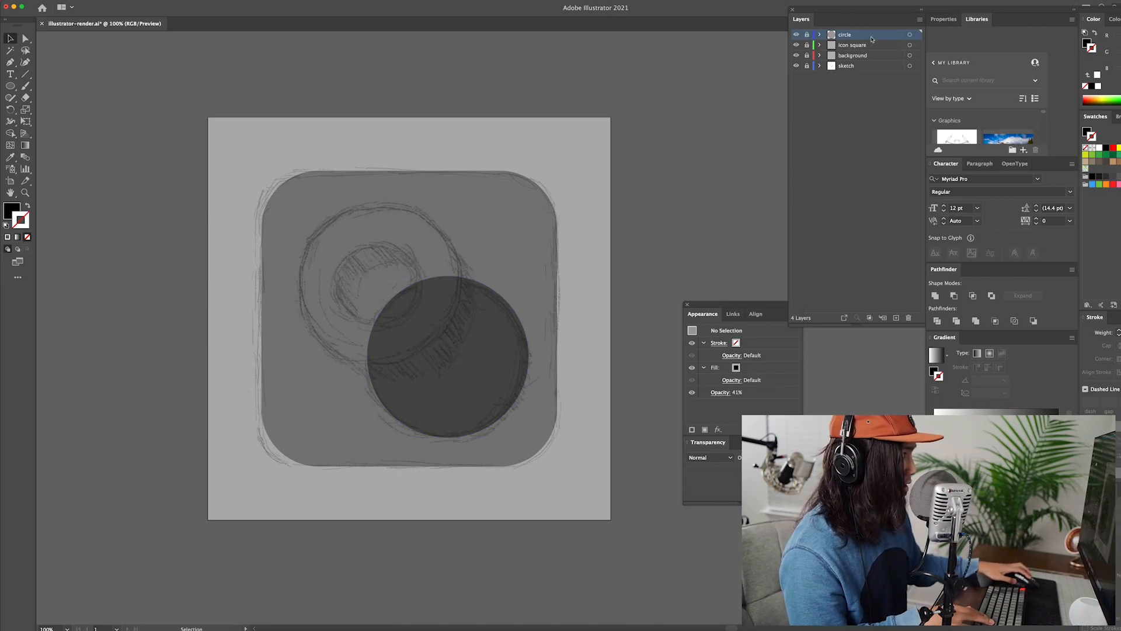
{"action": "left_click", "coordinate": [896, 320]}
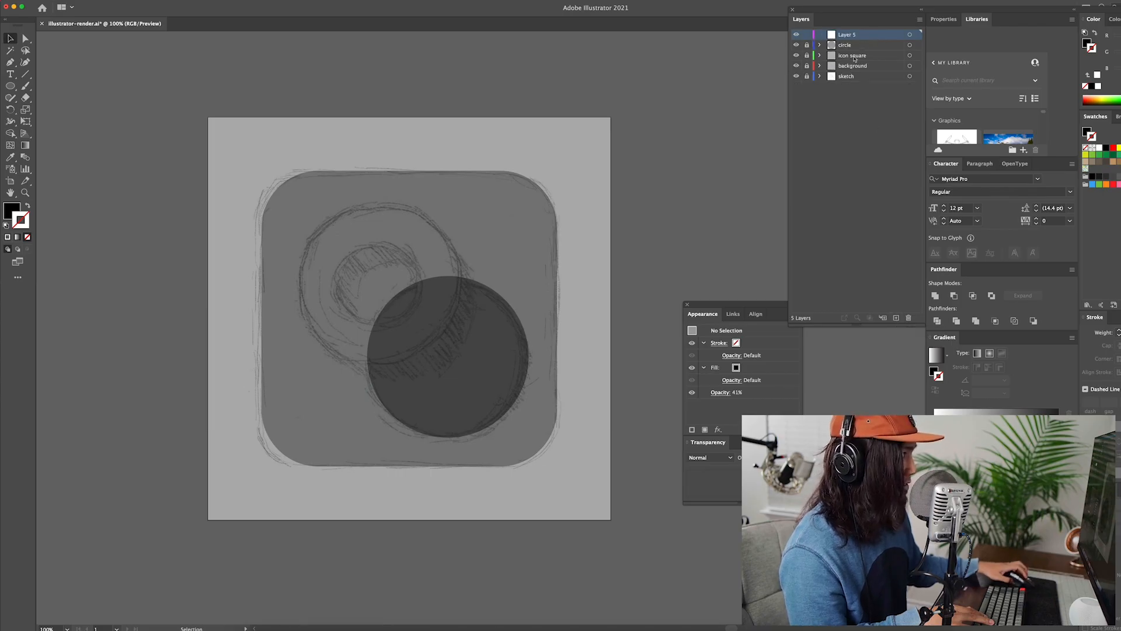
{"action": "double_click", "coordinate": [853, 36]}
{"action": "type", "text": "dough"}
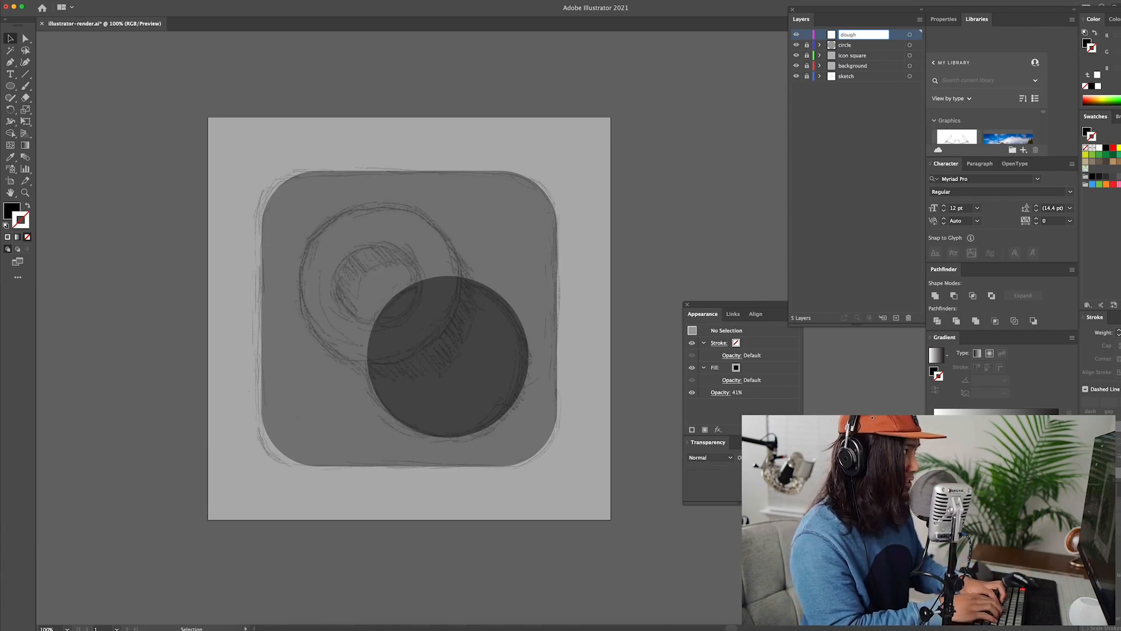
{"action": "key", "text": "Return"}
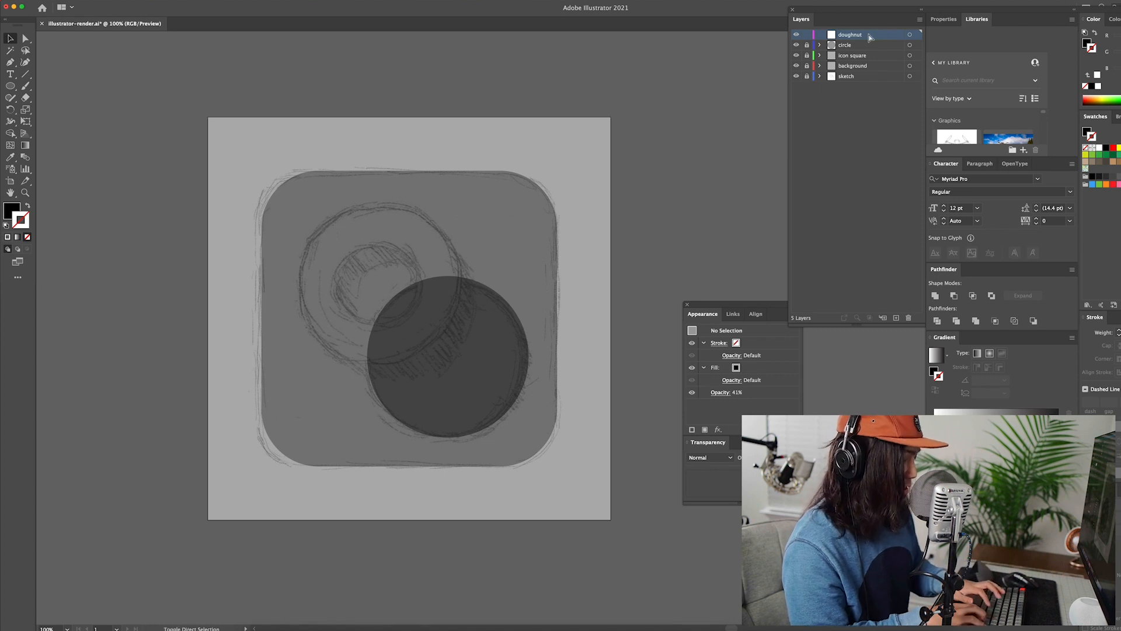
- Paste a copy of the circle in front on the doughnut layer and move it over the sketch's upper circle
{"action": "key", "text": "super+f"}
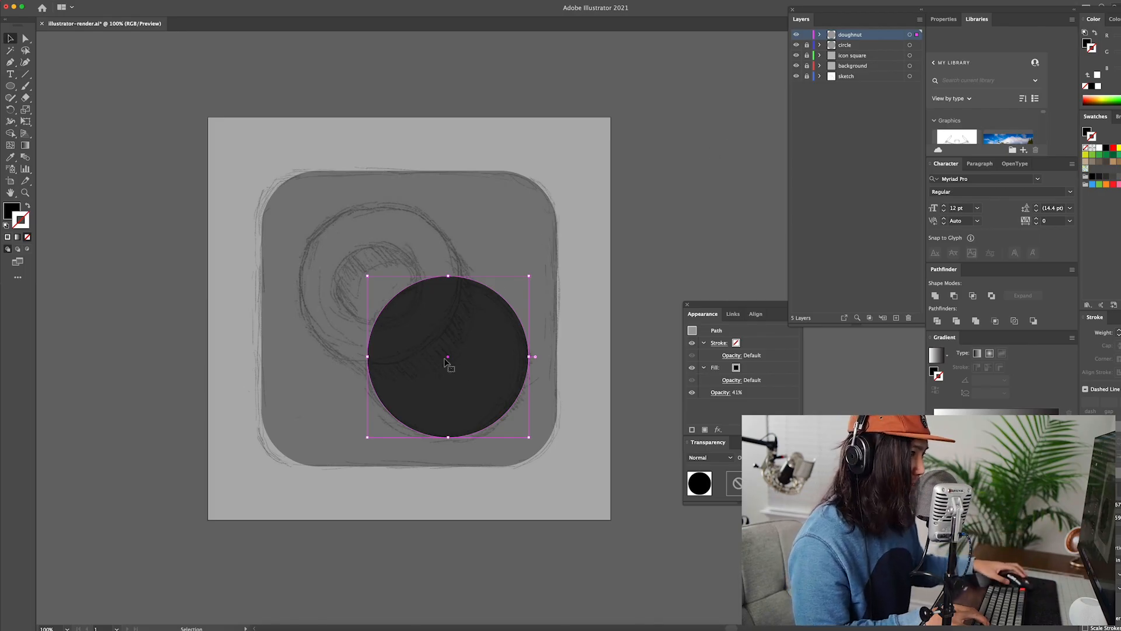
{"action": "left_click_drag", "start_coordinate": [474, 379], "coordinate": [416, 319]}
{"action": "left_click_drag", "start_coordinate": [412, 316], "coordinate": [406, 310]}
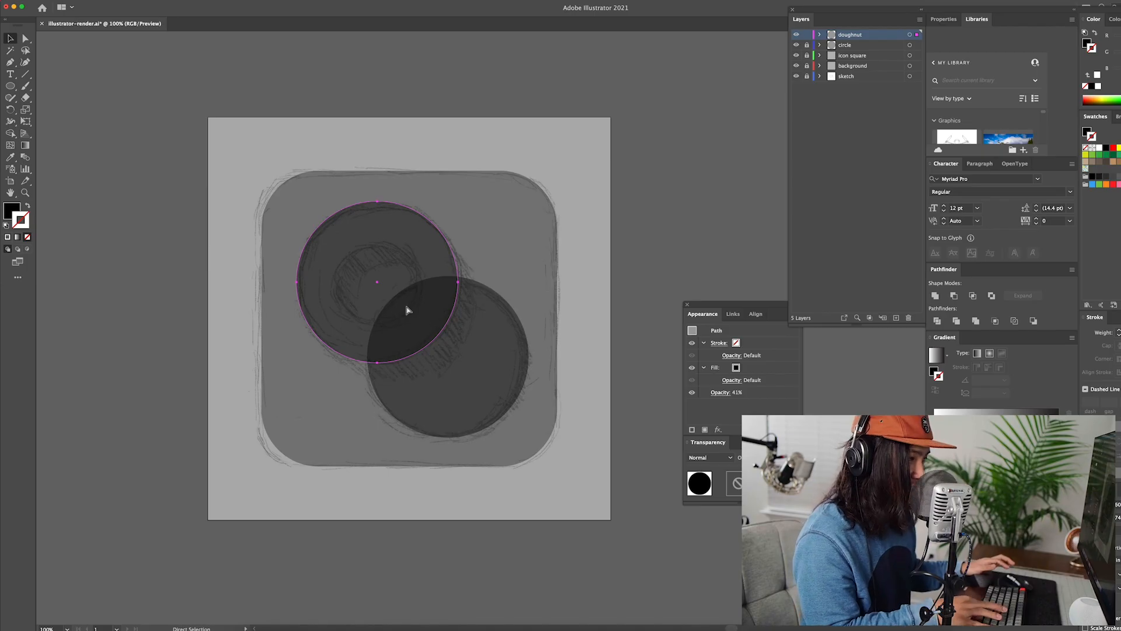
- Paste another copy of the upper circle in front and scale it down about its center to match the sketched inner ring
{"action": "key", "text": "super"}
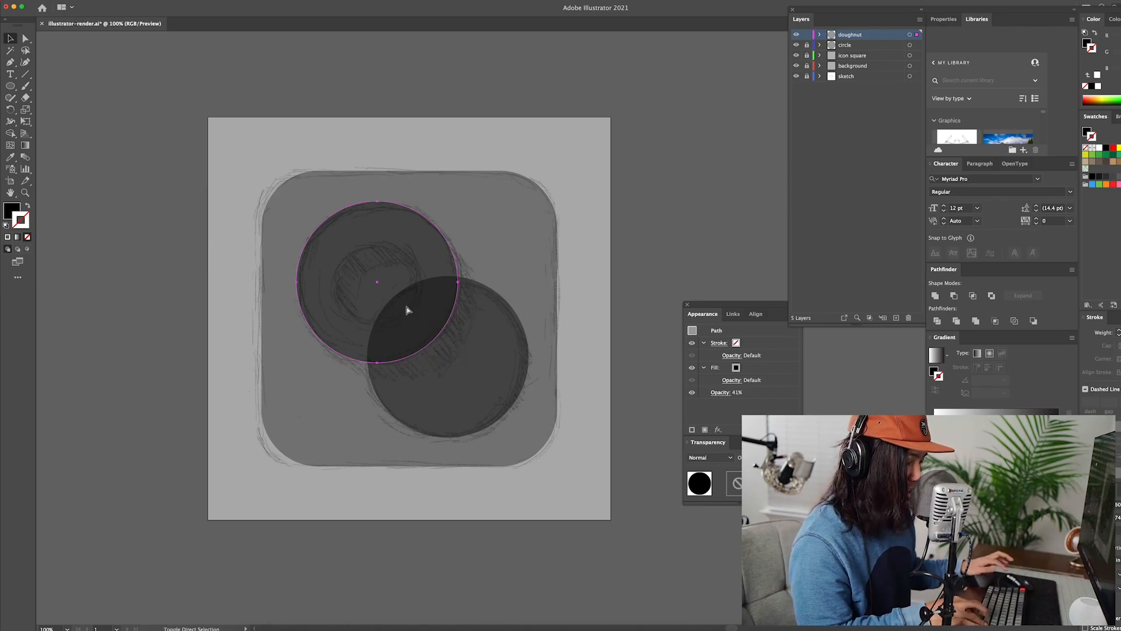
{"action": "key", "text": "super+f"}
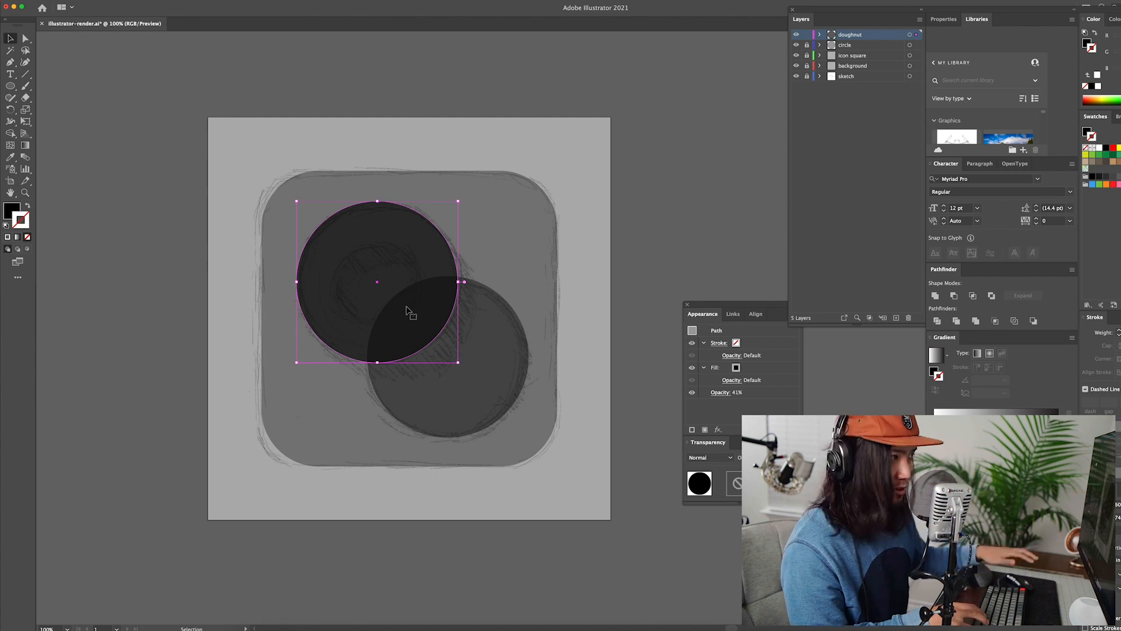
{"action": "left_click_drag", "start_coordinate": [458, 201], "coordinate": [422, 224]}
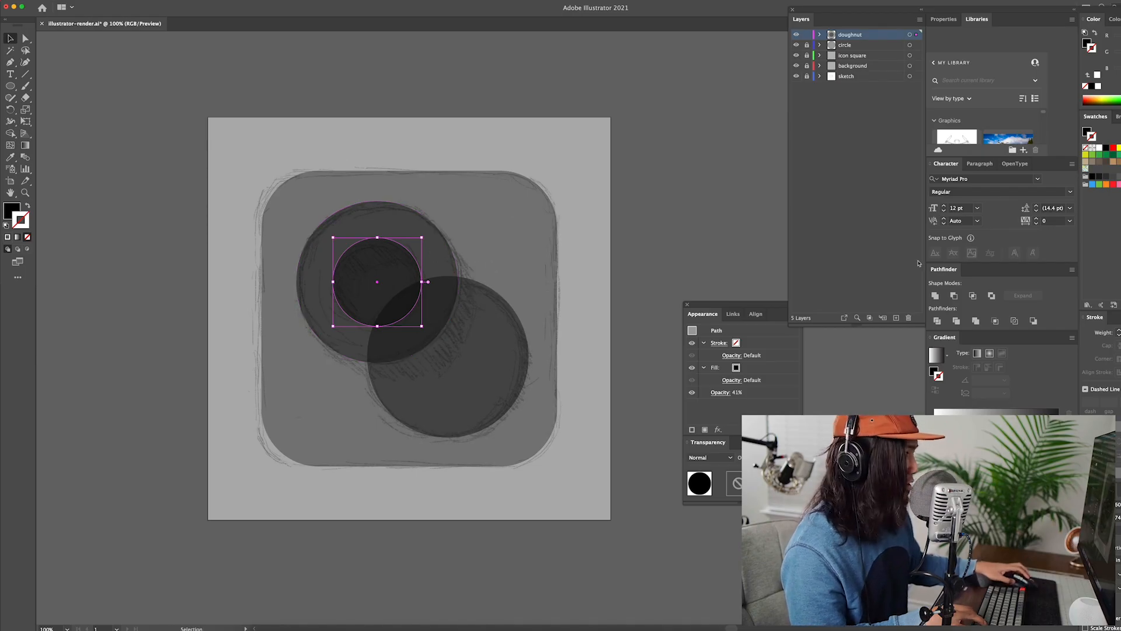
- Subtract the small inner circle from the large one with Minus Front to form a ring, and deselect it
{"action": "left_click_drag", "start_coordinate": [939, 271], "coordinate": [703, 215]}
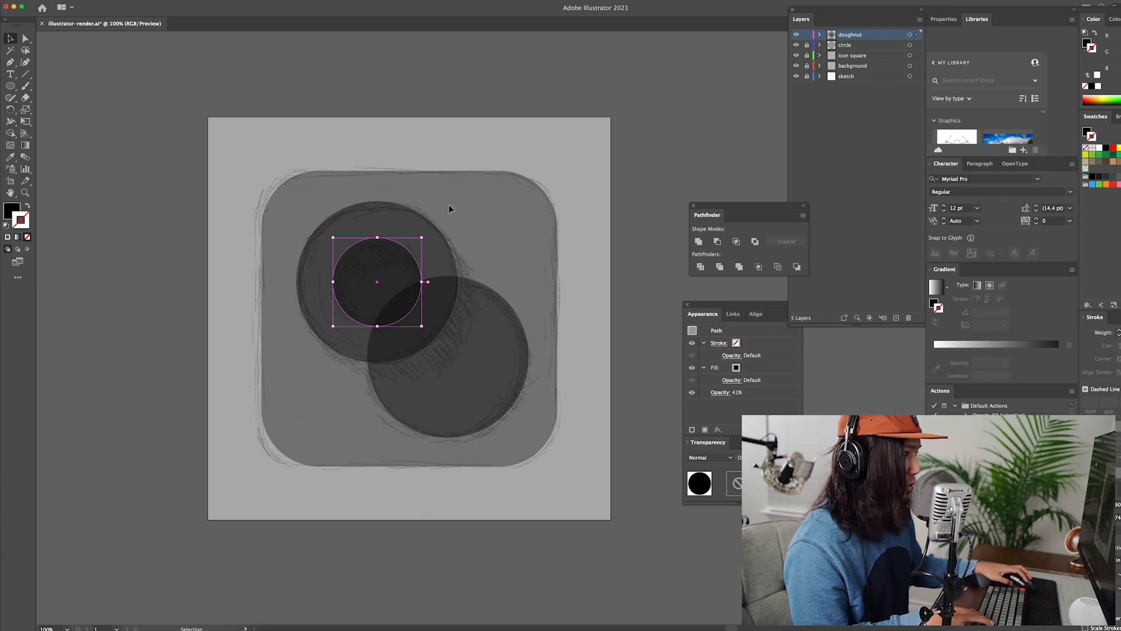
{"action": "left_click", "coordinate": [392, 215], "text": "shift"}
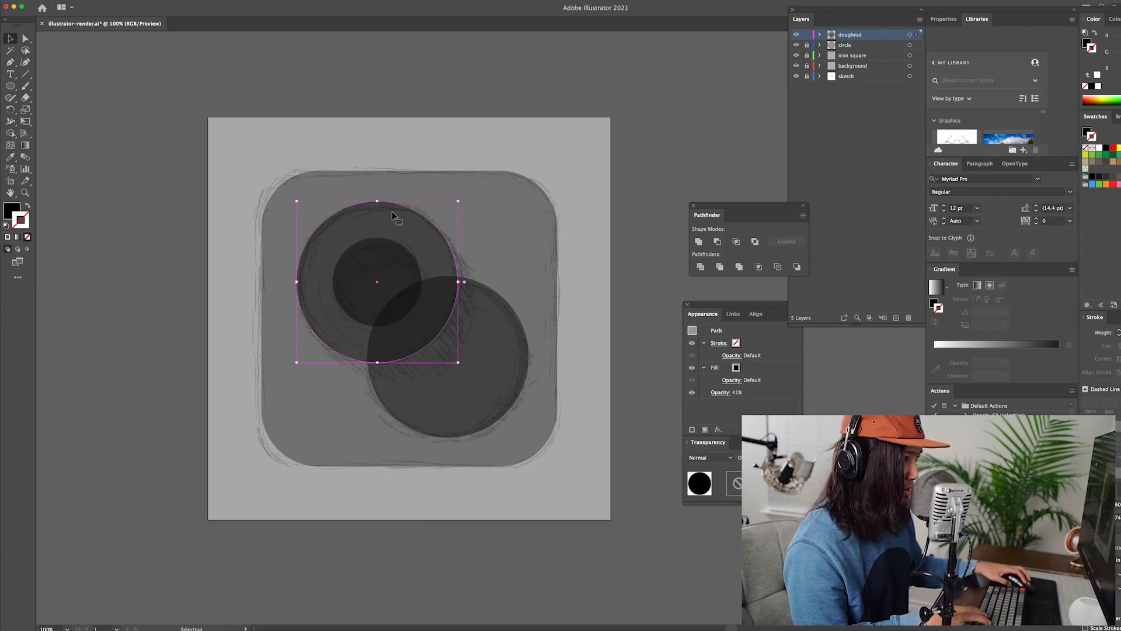
{"action": "left_click", "coordinate": [390, 267], "text": "shift"}
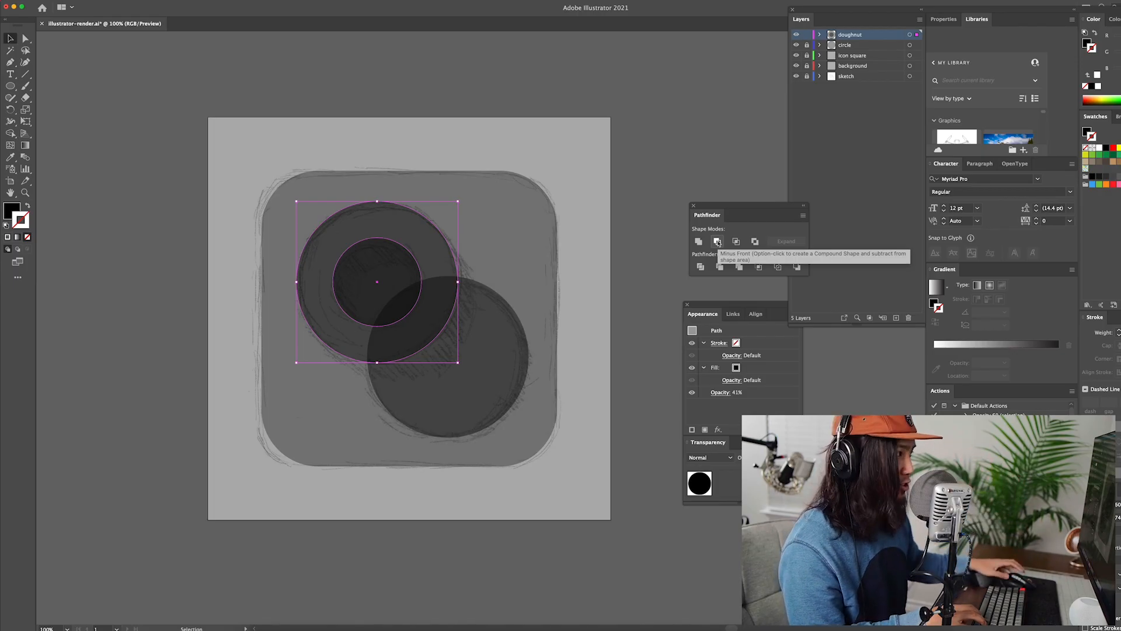
{"action": "left_click", "coordinate": [718, 241]}
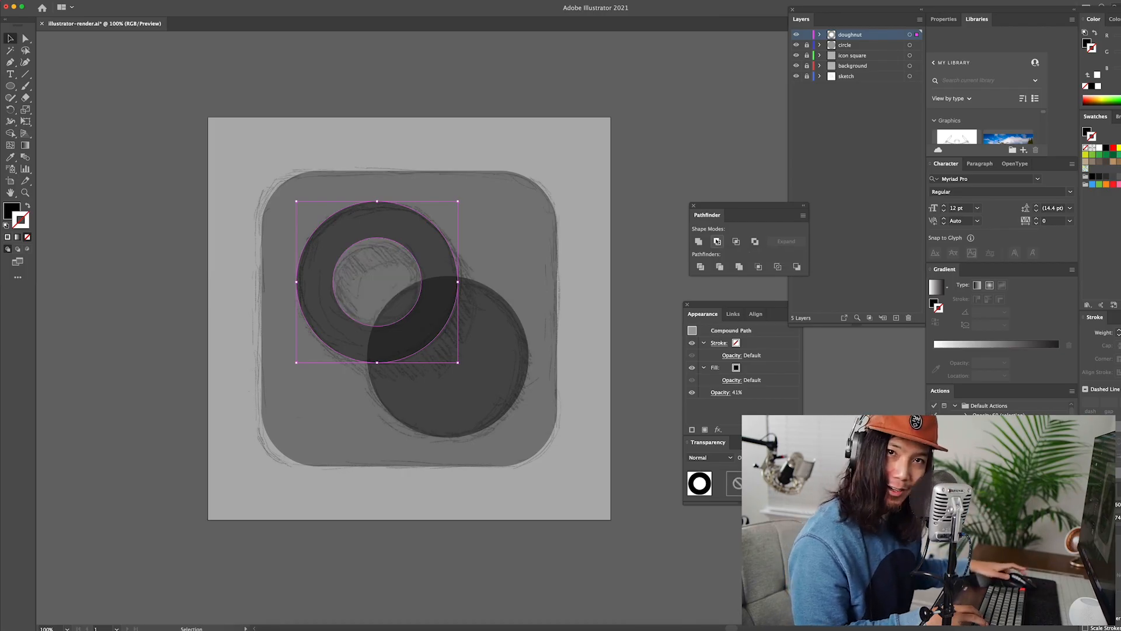
{"action": "left_click", "coordinate": [633, 276]}
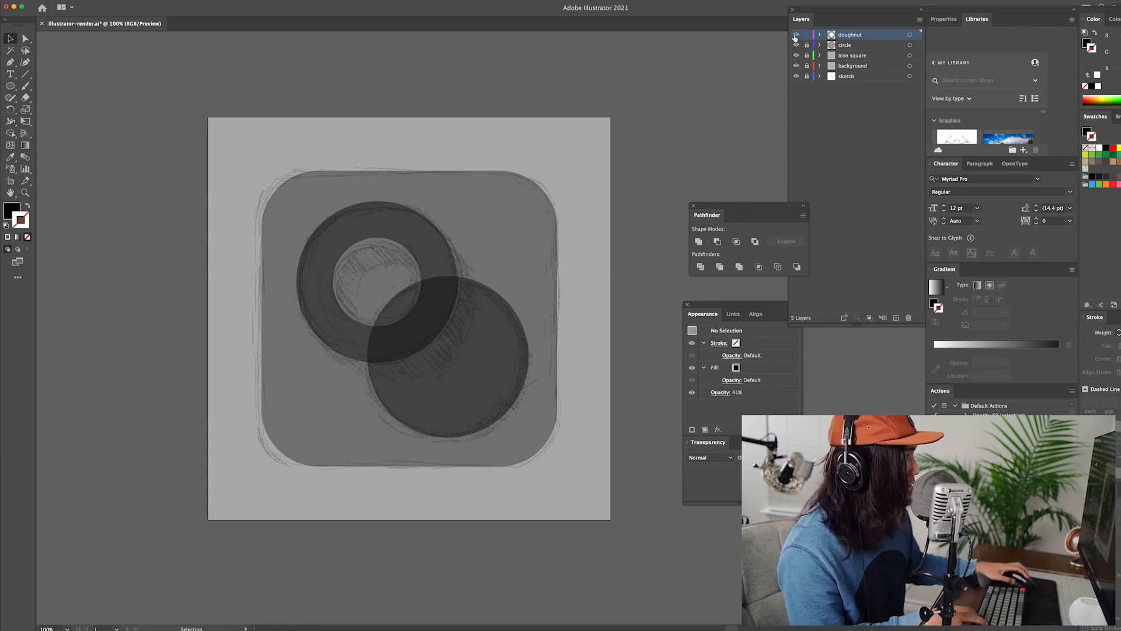
- Hide and show the doughnut, circle, icon square and background layers one by one to check what each contains
{"action": "left_click", "coordinate": [796, 35]}
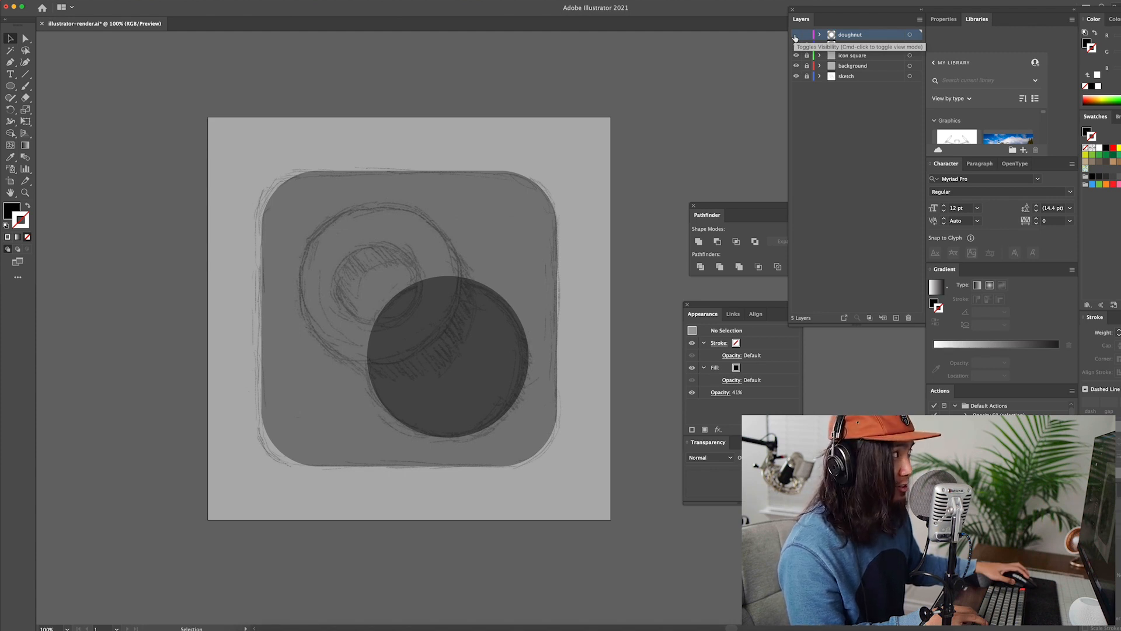
{"action": "left_click", "coordinate": [795, 35]}
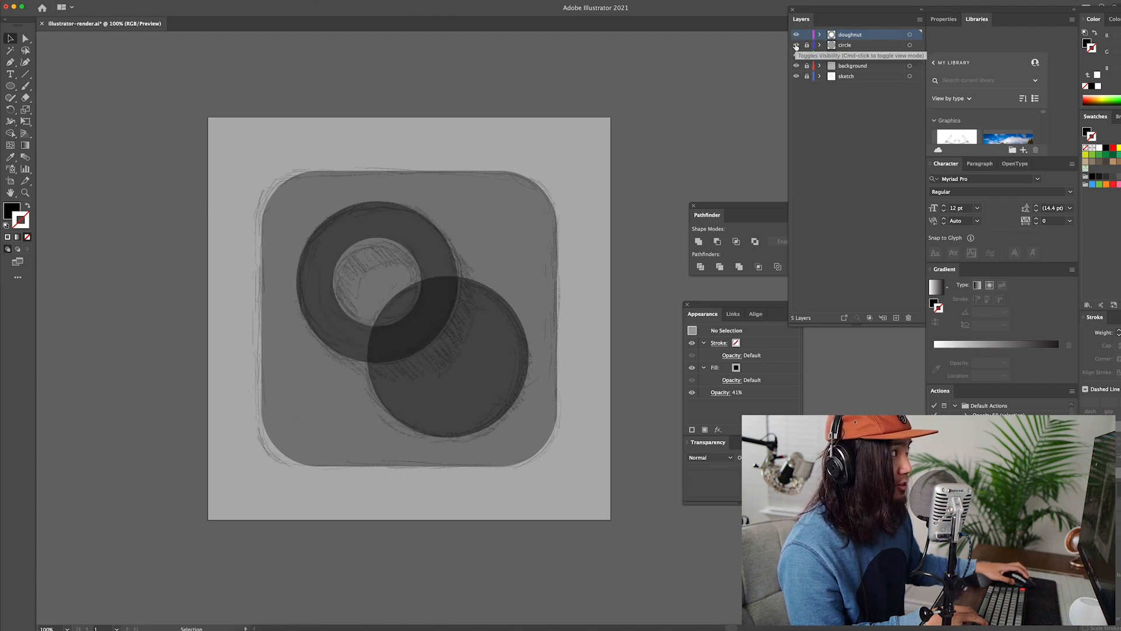
{"action": "left_click", "coordinate": [796, 45]}
{"action": "left_click", "coordinate": [796, 45]}
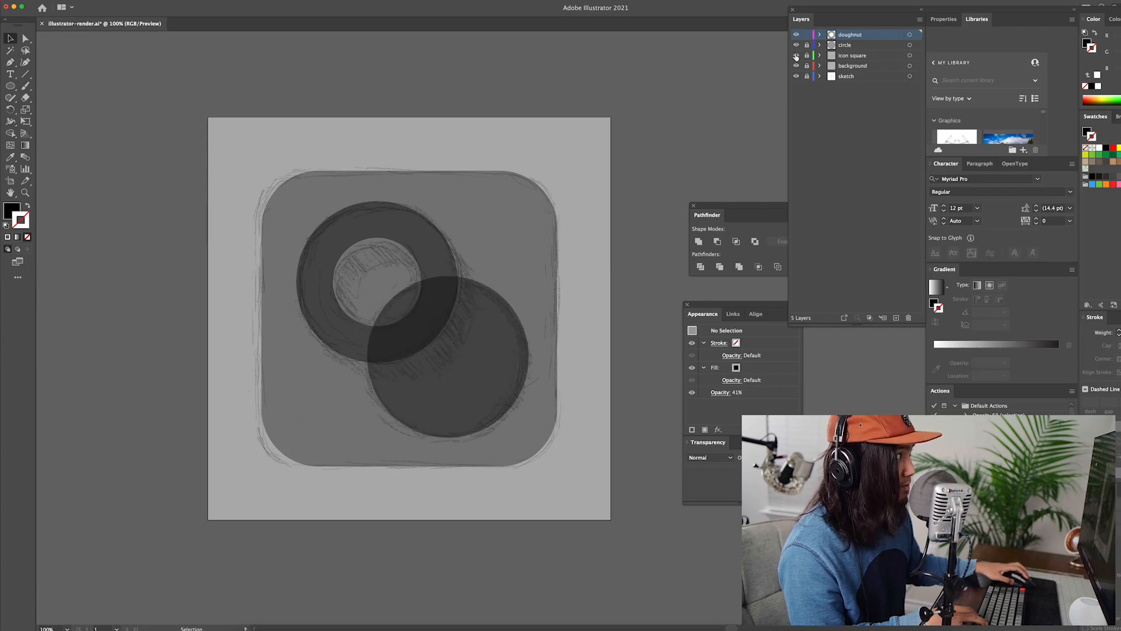
{"action": "left_click", "coordinate": [796, 56]}
{"action": "left_click", "coordinate": [796, 56]}
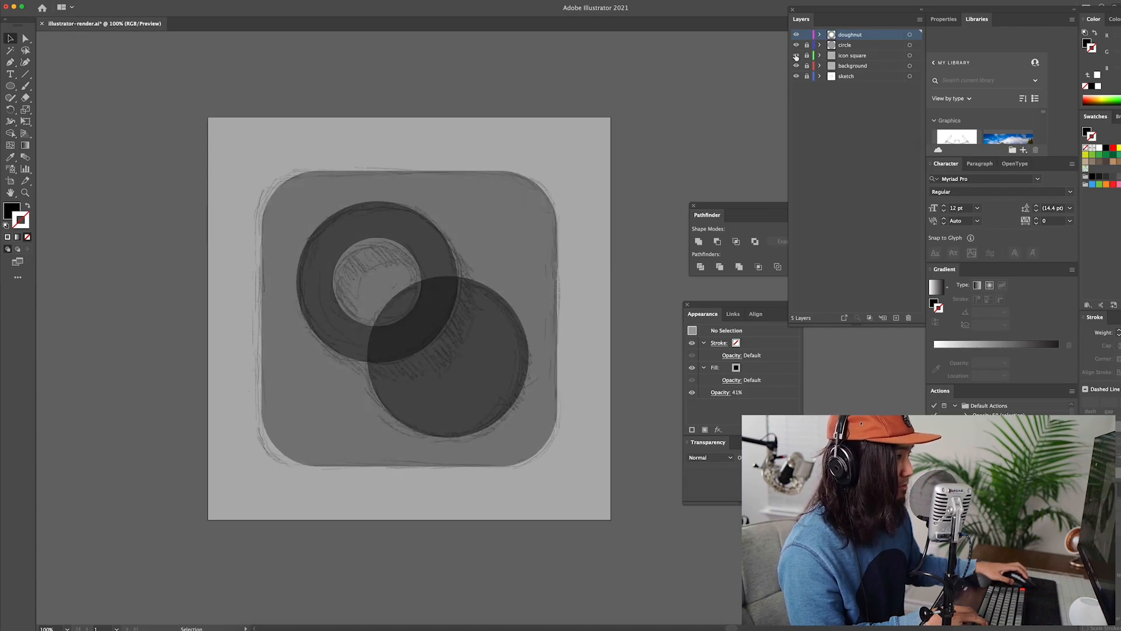
{"action": "left_click", "coordinate": [796, 66]}
{"action": "left_click", "coordinate": [796, 66]}
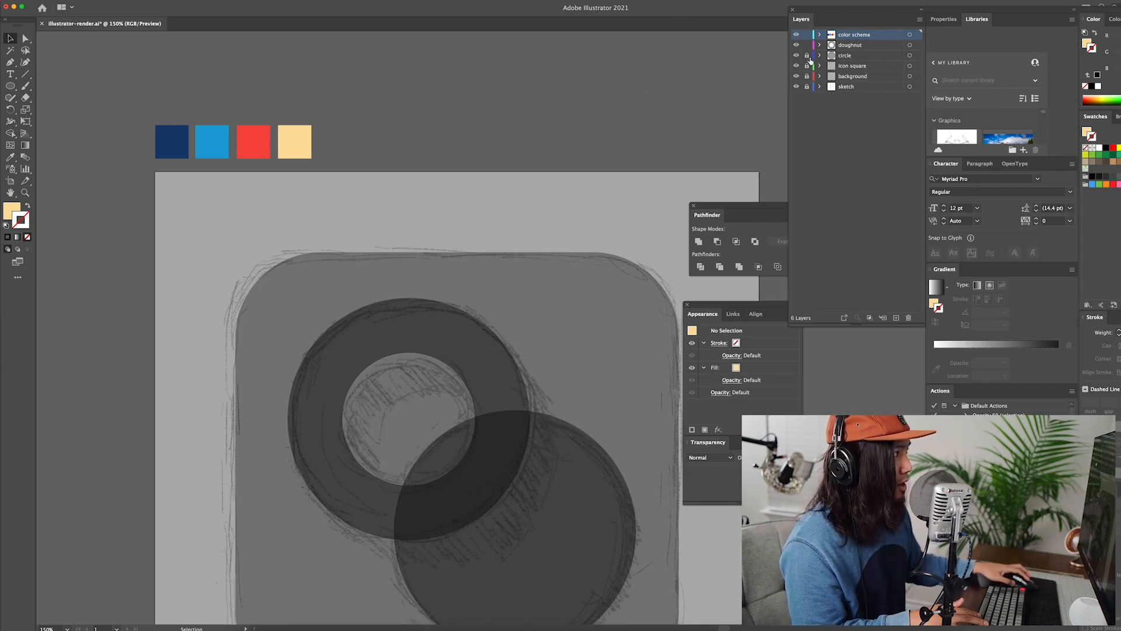
- Unlock the circle, icon square and background layers and fill the background with the dark blue swatch's color
{"action": "left_click_drag", "start_coordinate": [807, 56], "coordinate": [806, 75]}
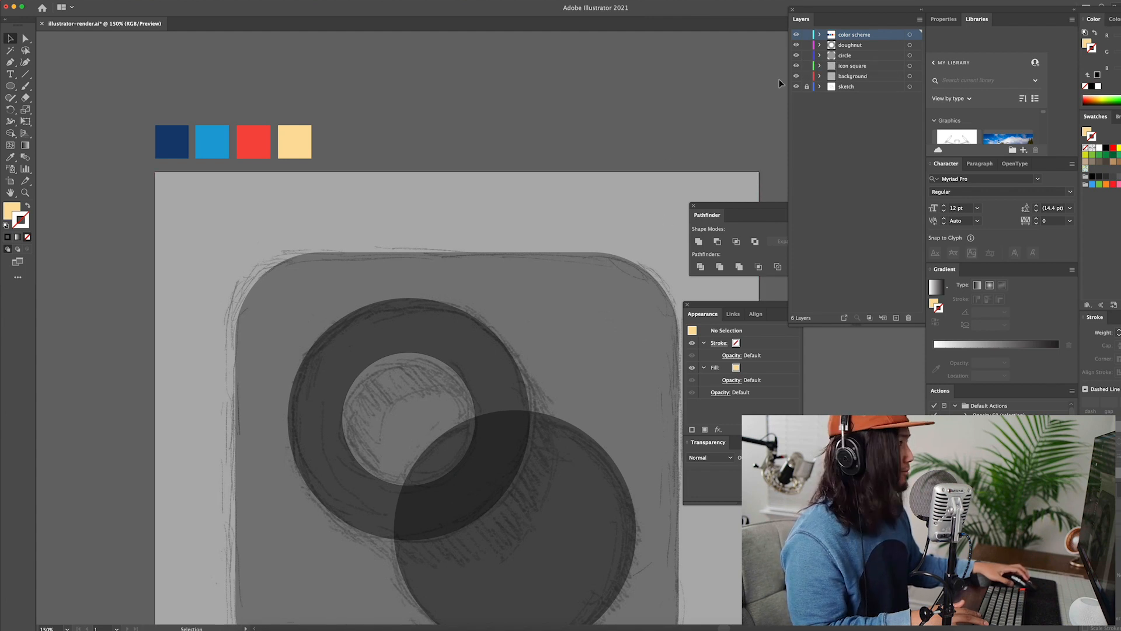
{"action": "left_click", "coordinate": [864, 76]}
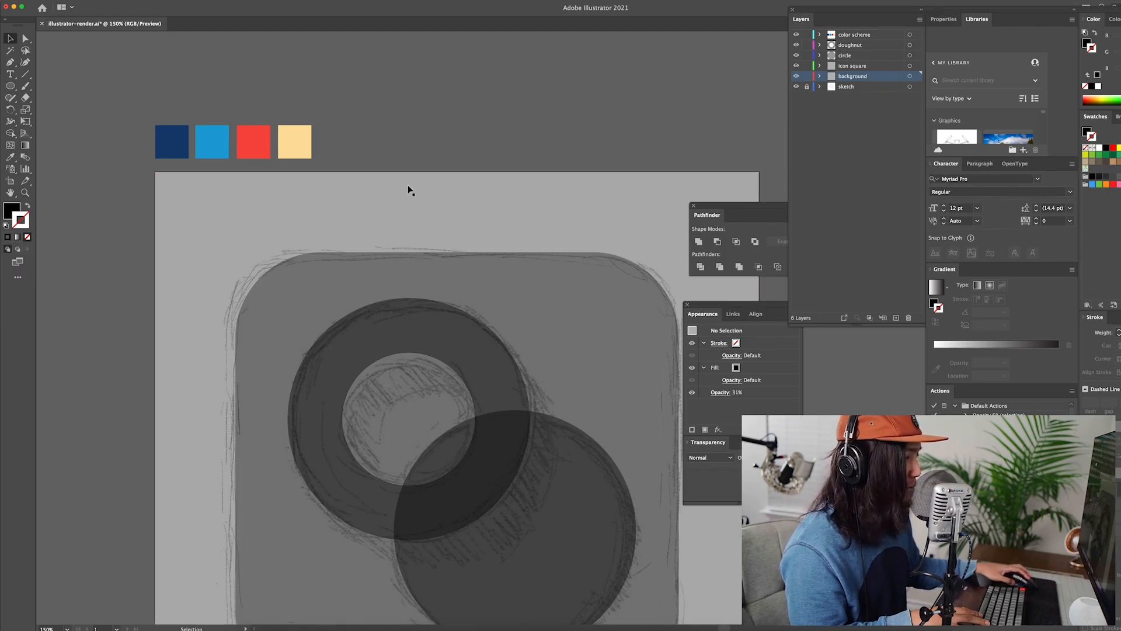
{"action": "left_click", "coordinate": [424, 214]}
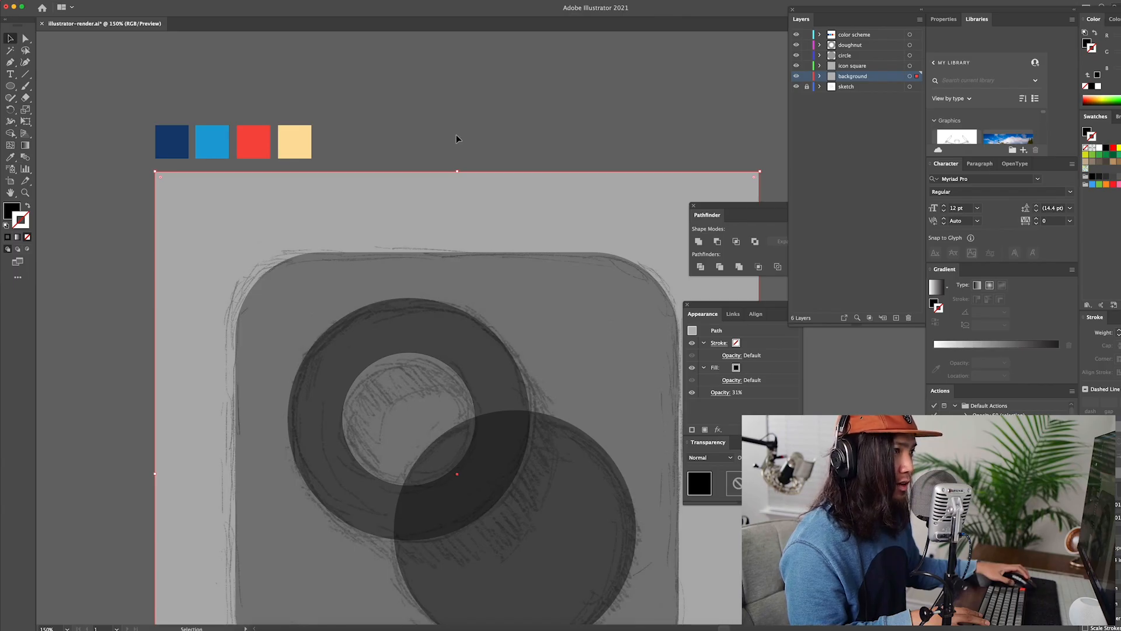
{"action": "left_click", "coordinate": [10, 158]}
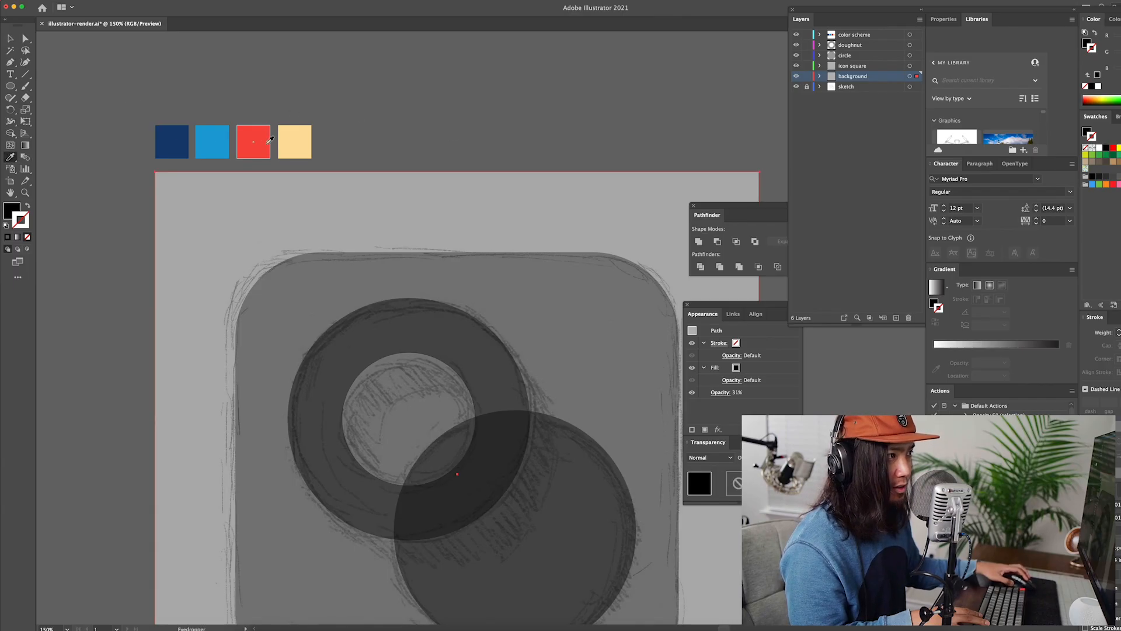
{"action": "left_click", "coordinate": [176, 142]}
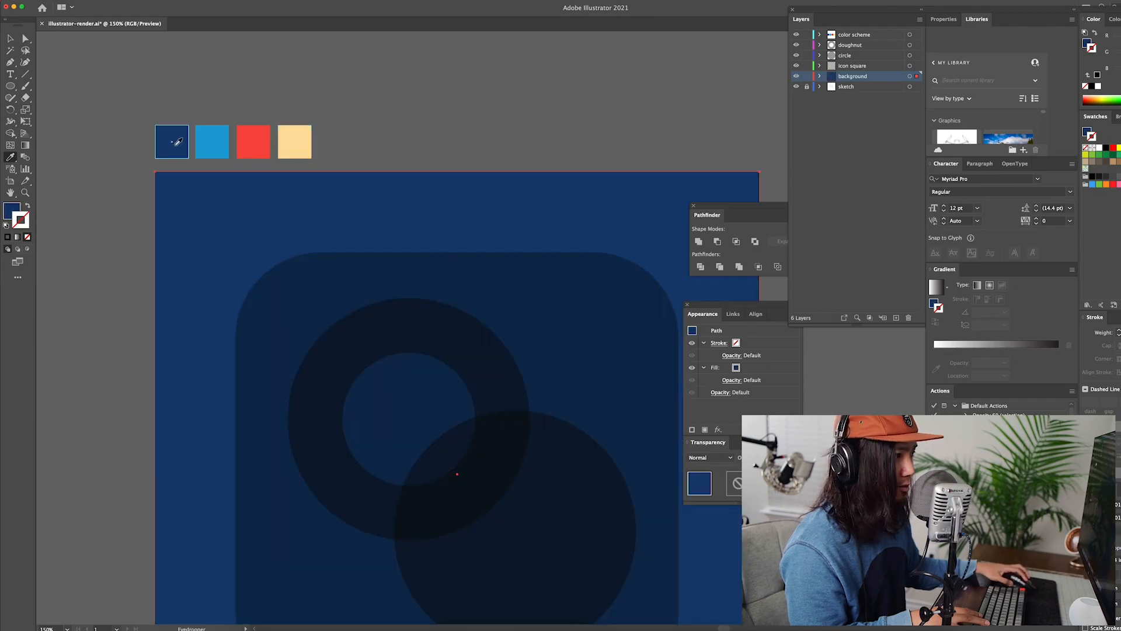
- Fill the rounded icon square with the light blue swatch's color using the Eyedropper
{"action": "scroll", "coordinate": [377, 117], "scroll_direction": "down", "scroll_amount": 3}
{"action": "key", "text": "v"}
{"action": "left_click", "coordinate": [290, 260]}
{"action": "key", "text": "i"}
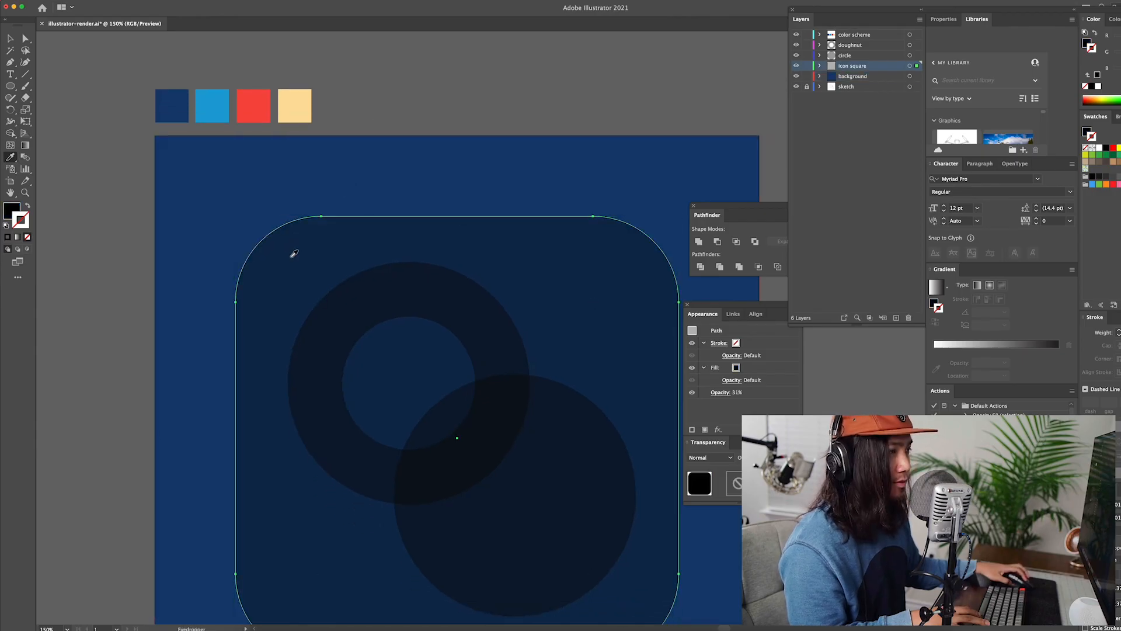
{"action": "left_click", "coordinate": [212, 106]}
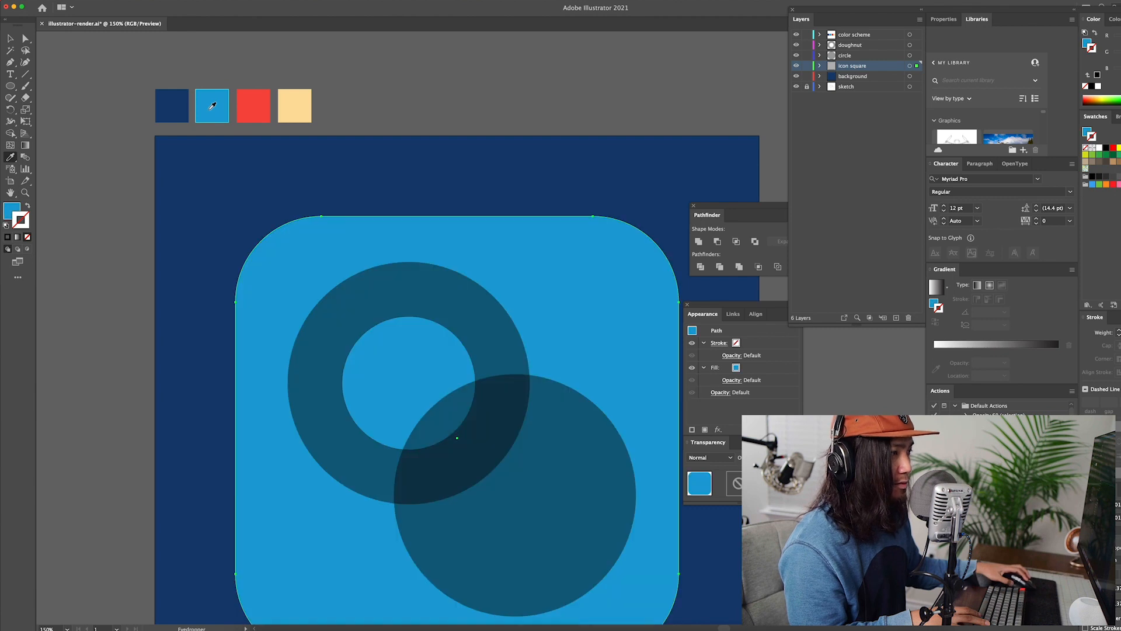
- Fill the doughnut ring with the red swatch's color using the Eyedropper
{"action": "scroll", "coordinate": [360, 194], "scroll_direction": "down", "scroll_amount": 1}
{"action": "scroll", "coordinate": [360, 193], "scroll_direction": "down", "scroll_amount": 1}
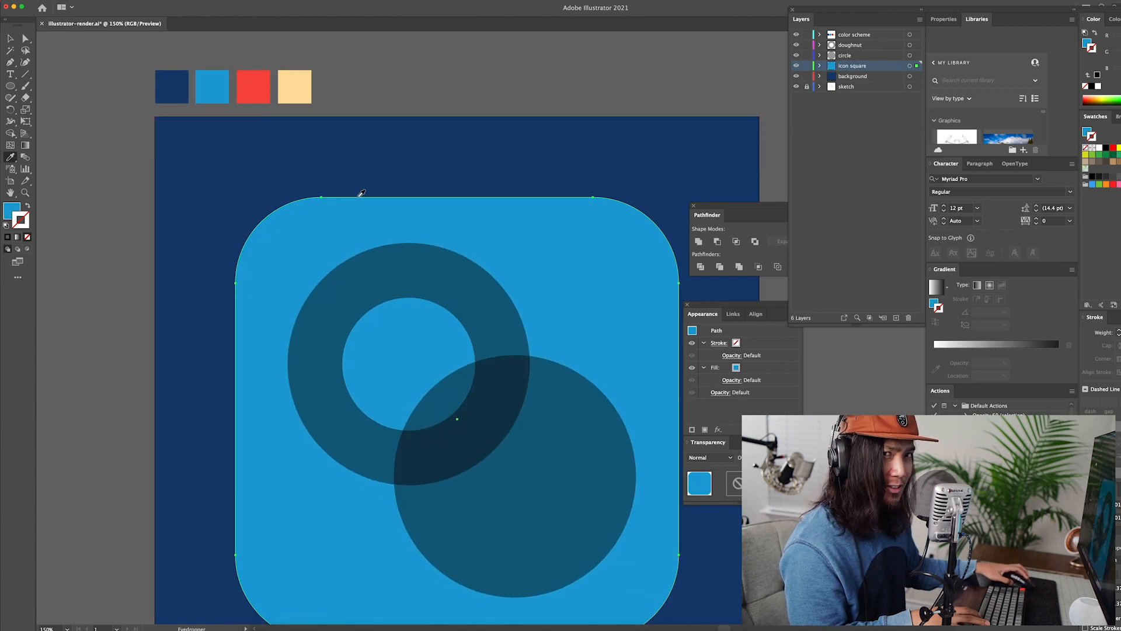
{"action": "scroll", "coordinate": [361, 192], "scroll_direction": "down", "scroll_amount": 2}
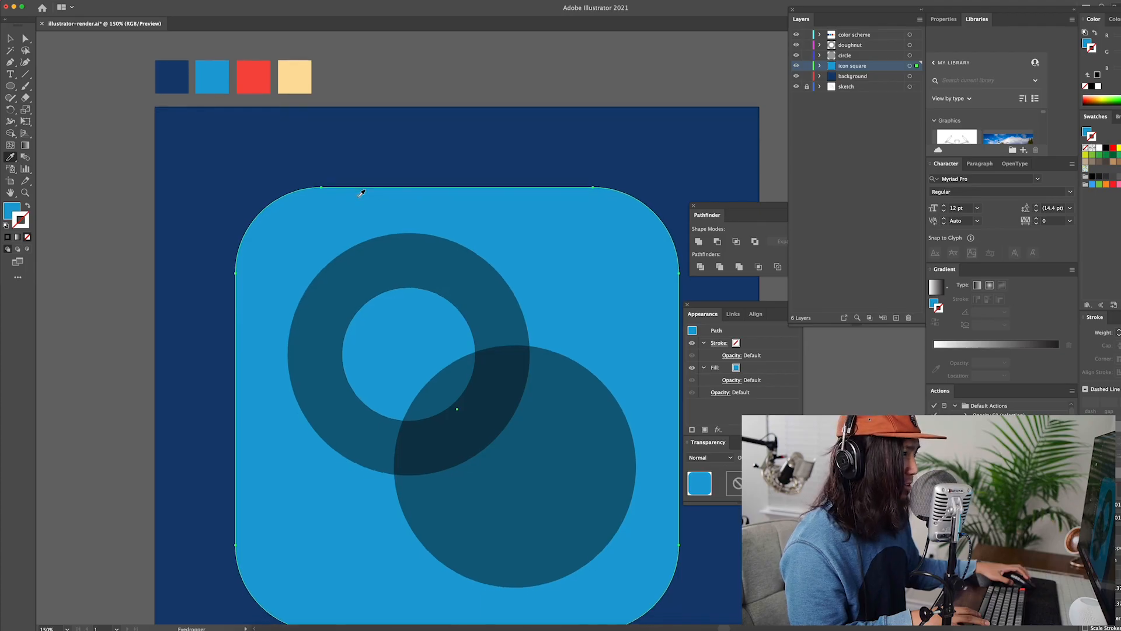
{"action": "left_click", "coordinate": [393, 274], "text": "super"}
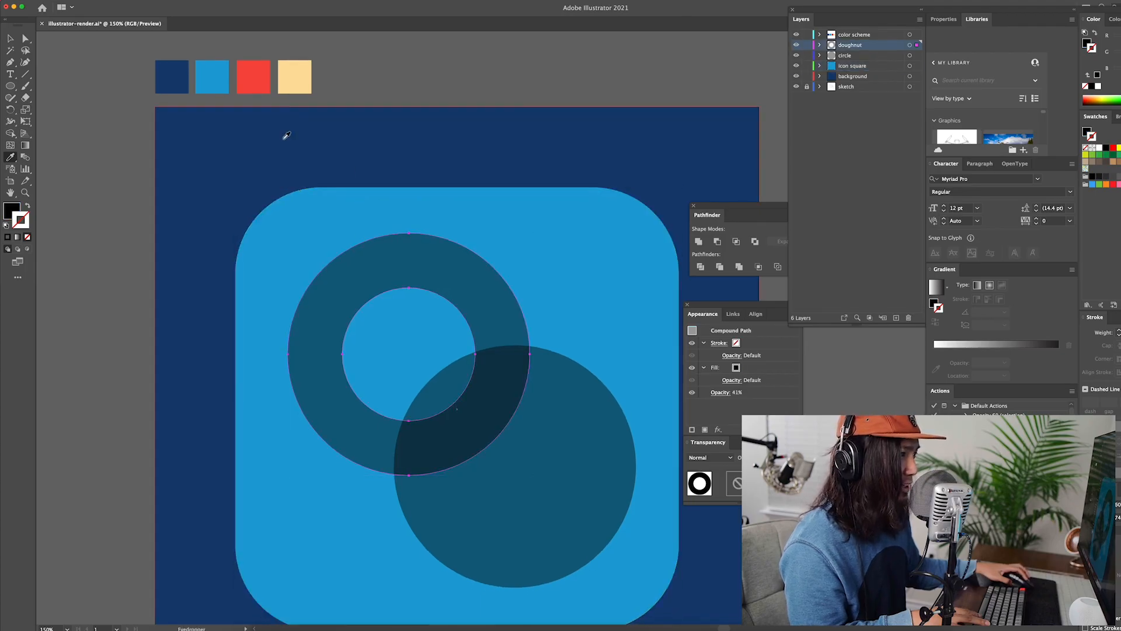
{"action": "left_click", "coordinate": [263, 87]}
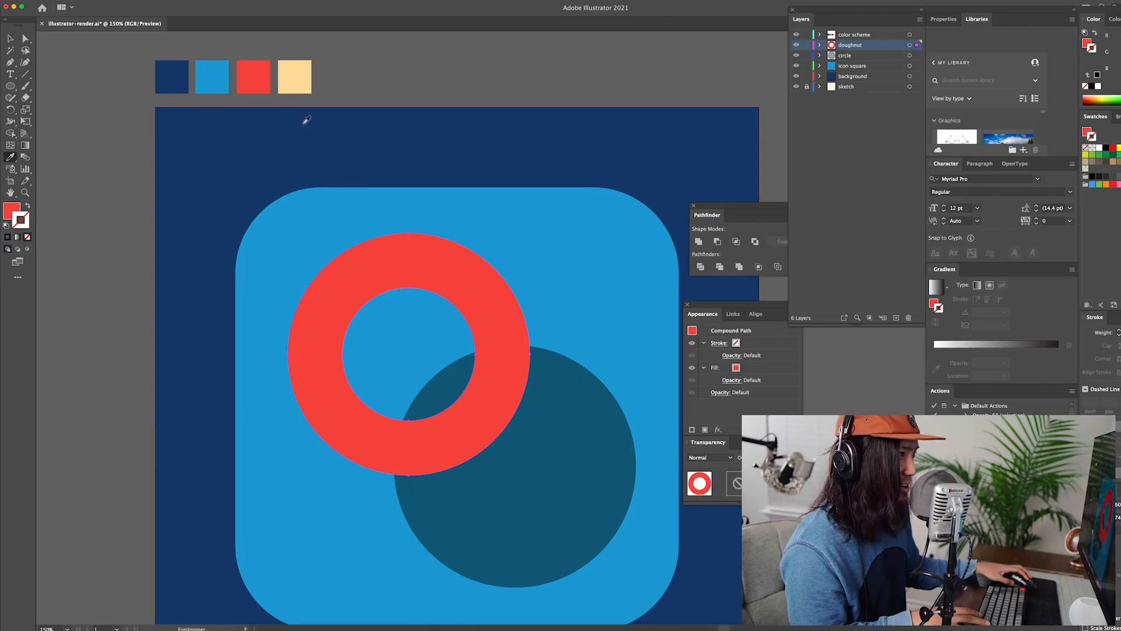
- Fill the lower circle with the cream swatch's color using the Eyedropper
{"action": "scroll", "coordinate": [381, 230], "scroll_direction": "down", "scroll_amount": 2}
{"action": "key", "text": "v"}
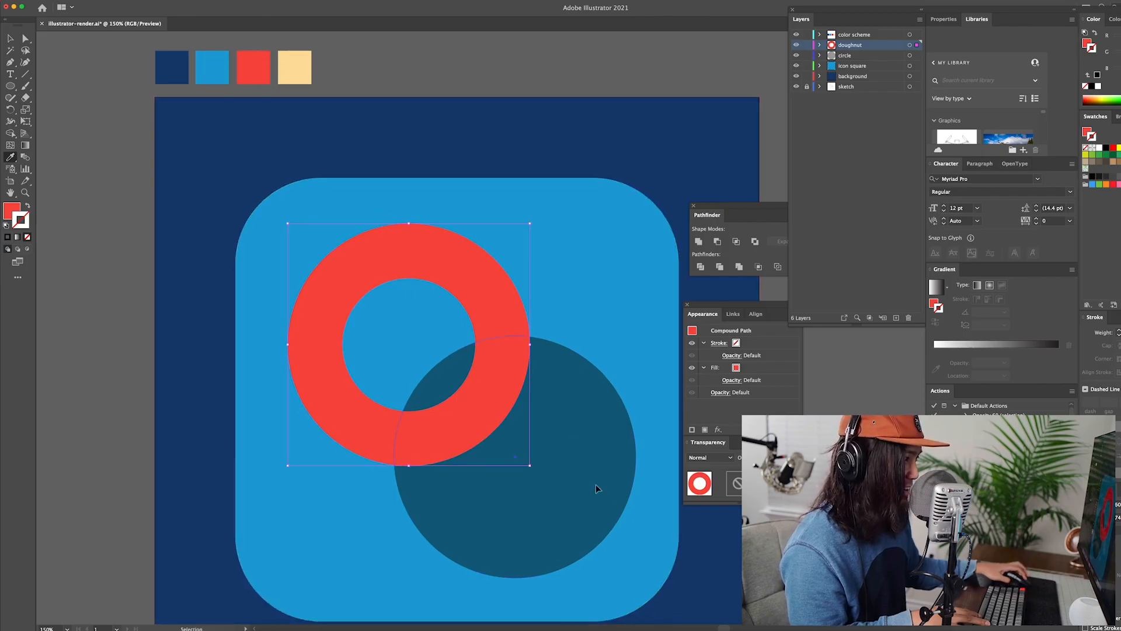
{"action": "left_click", "coordinate": [595, 488]}
{"action": "key", "text": "i"}
{"action": "left_click", "coordinate": [295, 67]}
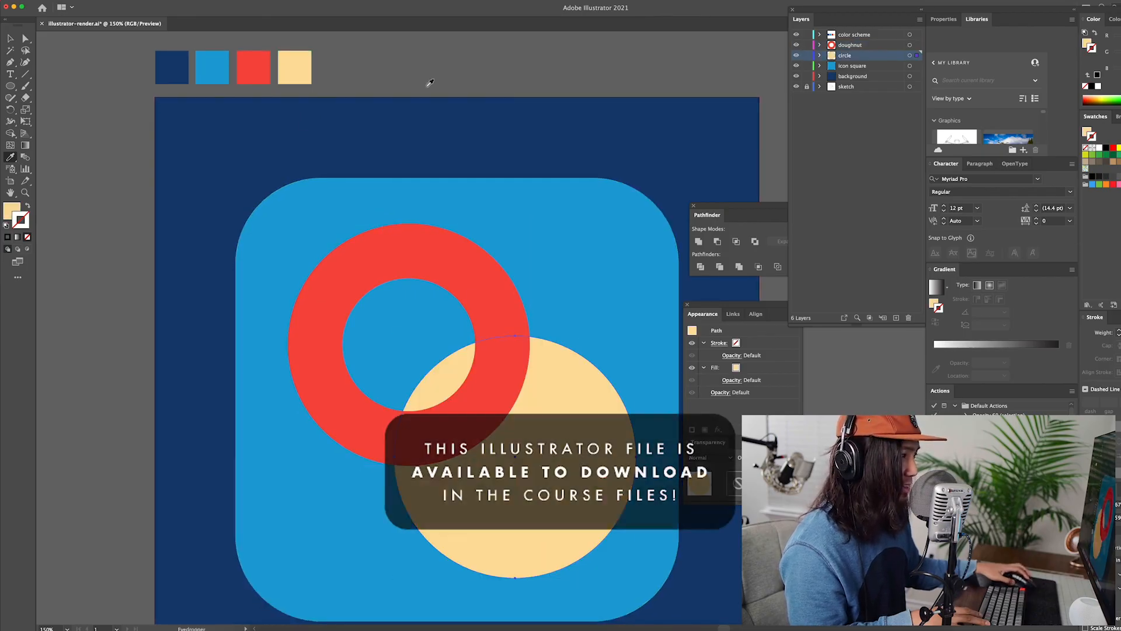
- Delete the color swatches above the artboard and remove the color scheme and sketch layers
{"action": "key", "text": "v"}
{"action": "scroll", "coordinate": [476, 140], "scroll_direction": "down", "scroll_amount": 1}
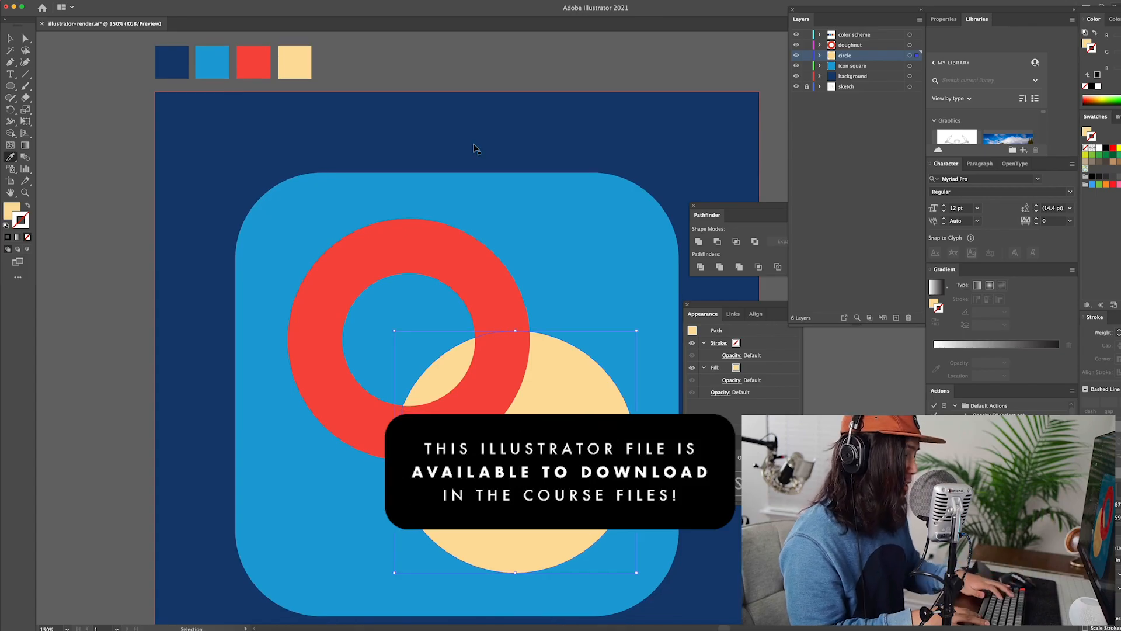
{"action": "key", "text": "super+minus"}
{"action": "key", "text": "super+minus"}
{"action": "key", "text": "i"}
{"action": "left_click", "coordinate": [12, 38]}
{"action": "left_click_drag", "start_coordinate": [384, 120], "coordinate": [375, 156]}
{"action": "key", "text": "Delete"}
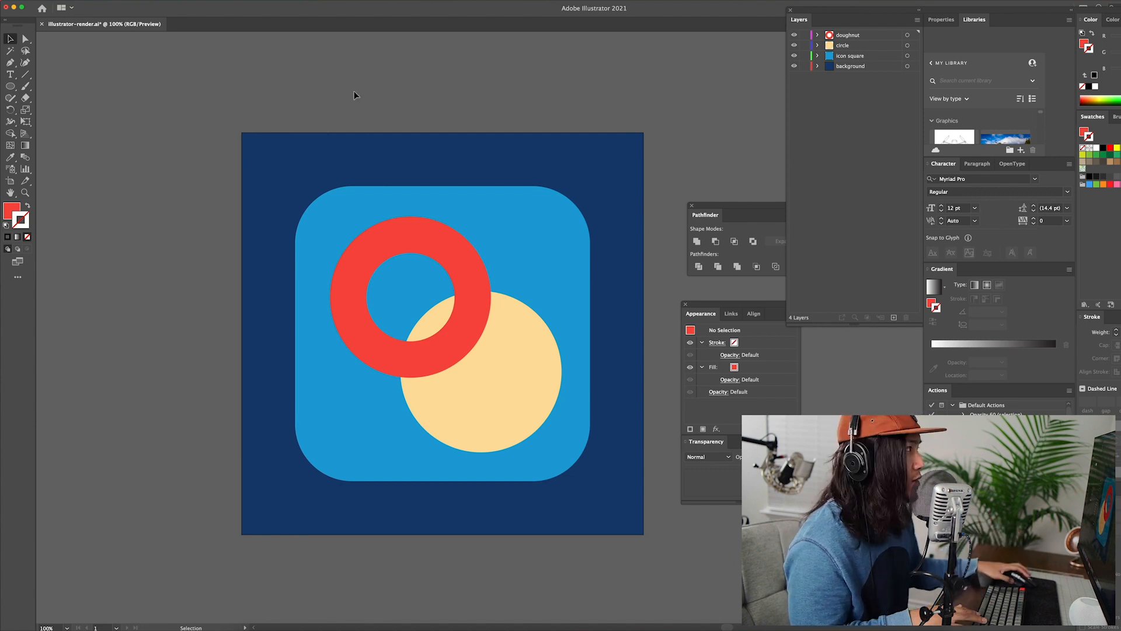
- Start an Offset Path on the red doughnut and compare it with the preview off and on
{"action": "left_click", "coordinate": [401, 232]}
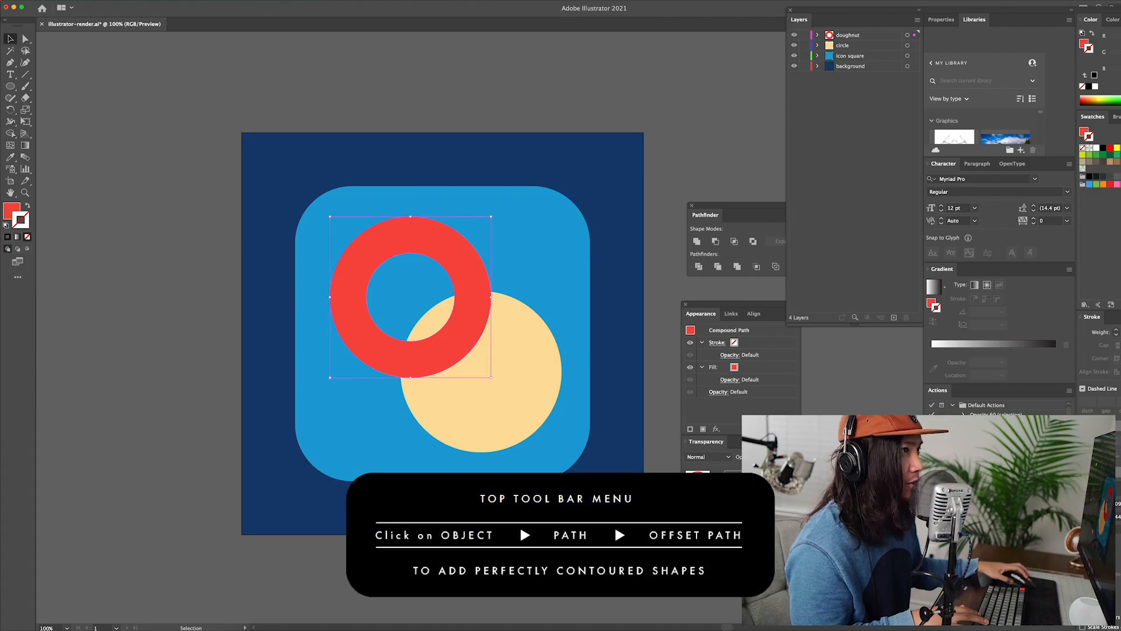
{"action": "left_click", "coordinate": [99, 0]}
{"action": "mouse_move", "coordinate": [128, 193]}
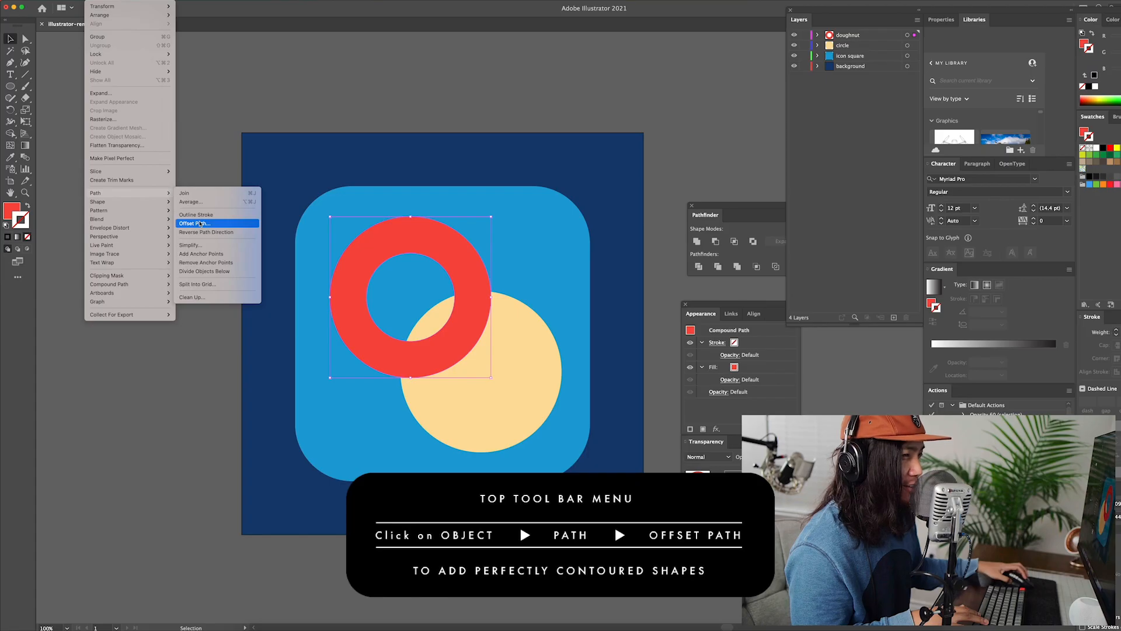
{"action": "left_click", "coordinate": [201, 224]}
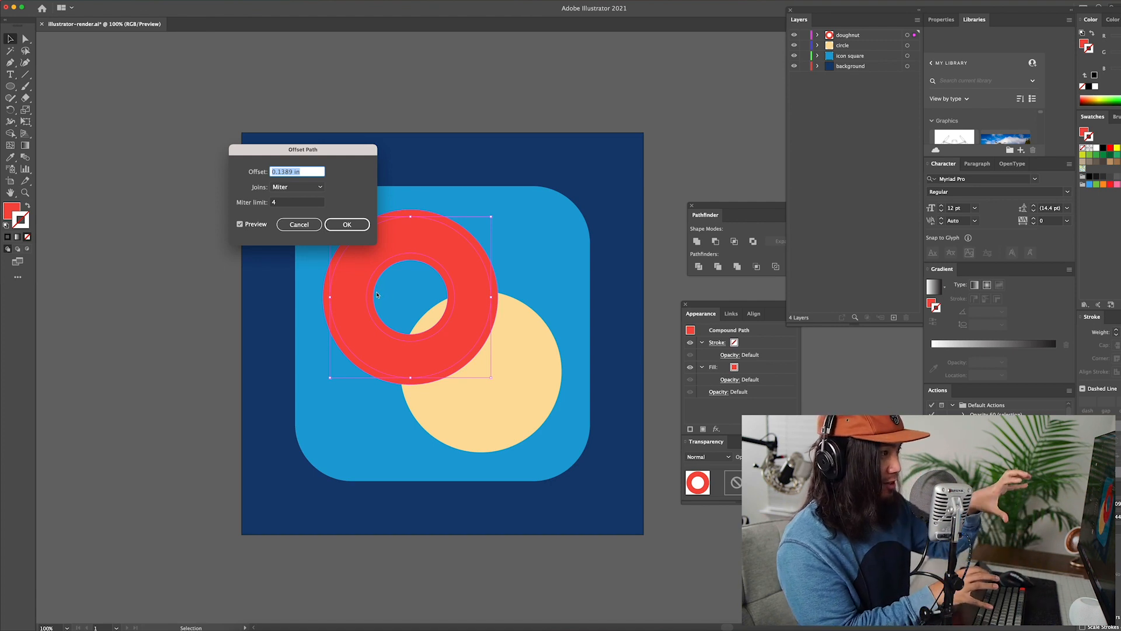
{"action": "left_click", "coordinate": [240, 225]}
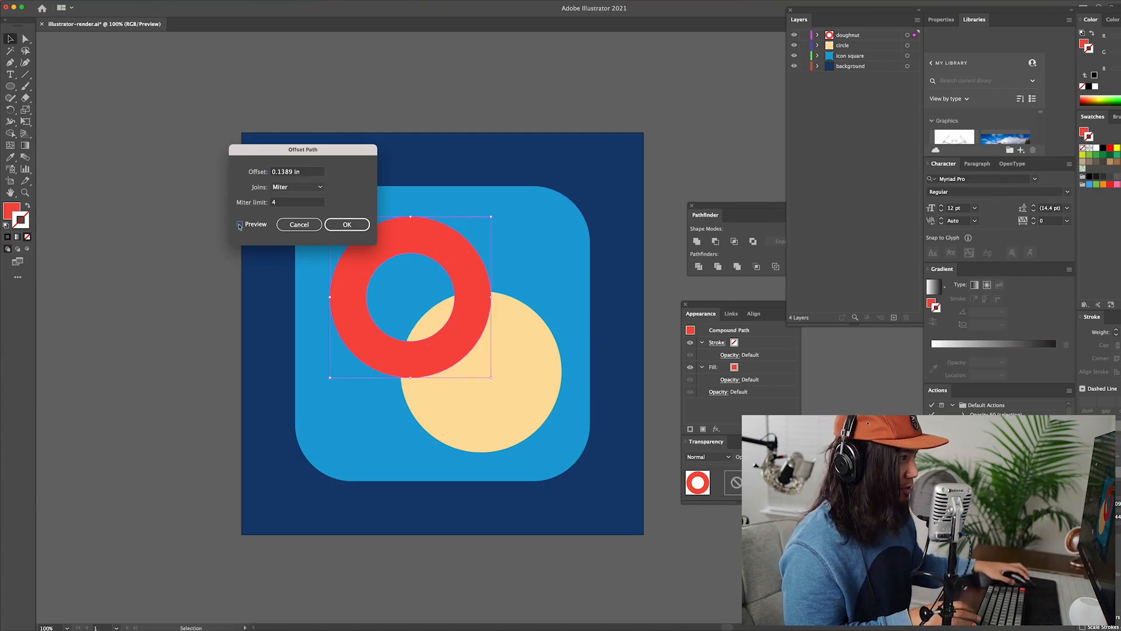
{"action": "left_click", "coordinate": [240, 226]}
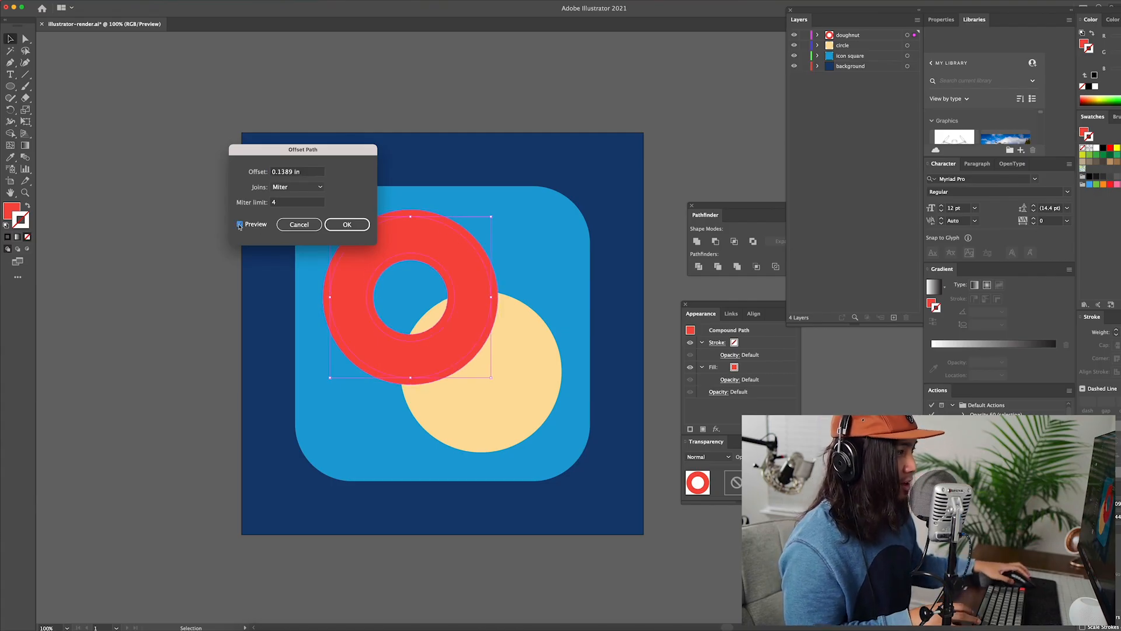
- Try inward offsets of -0.1389 in and -0.05 in for the doughnut
{"action": "left_click", "coordinate": [273, 174]}
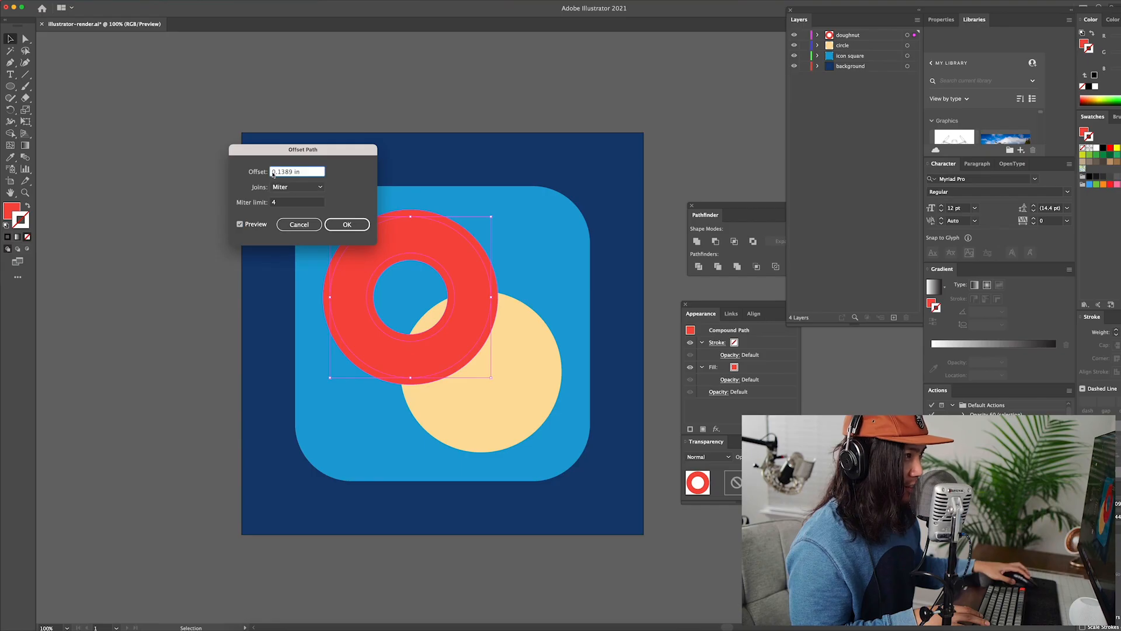
{"action": "type", "text": "-"}
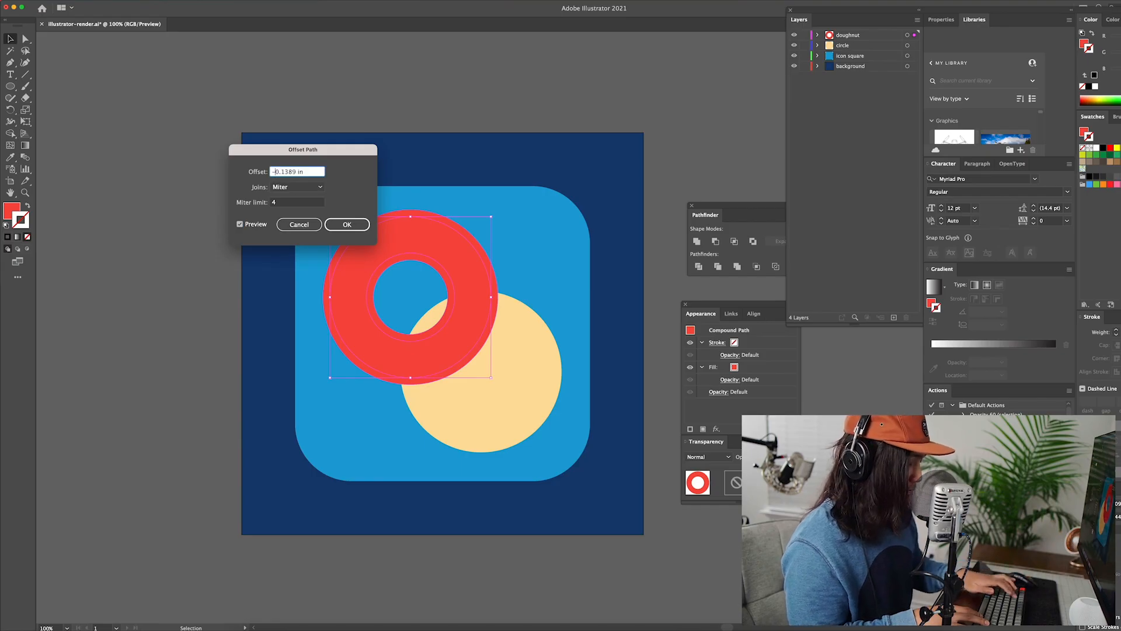
{"action": "key", "text": "Tab"}
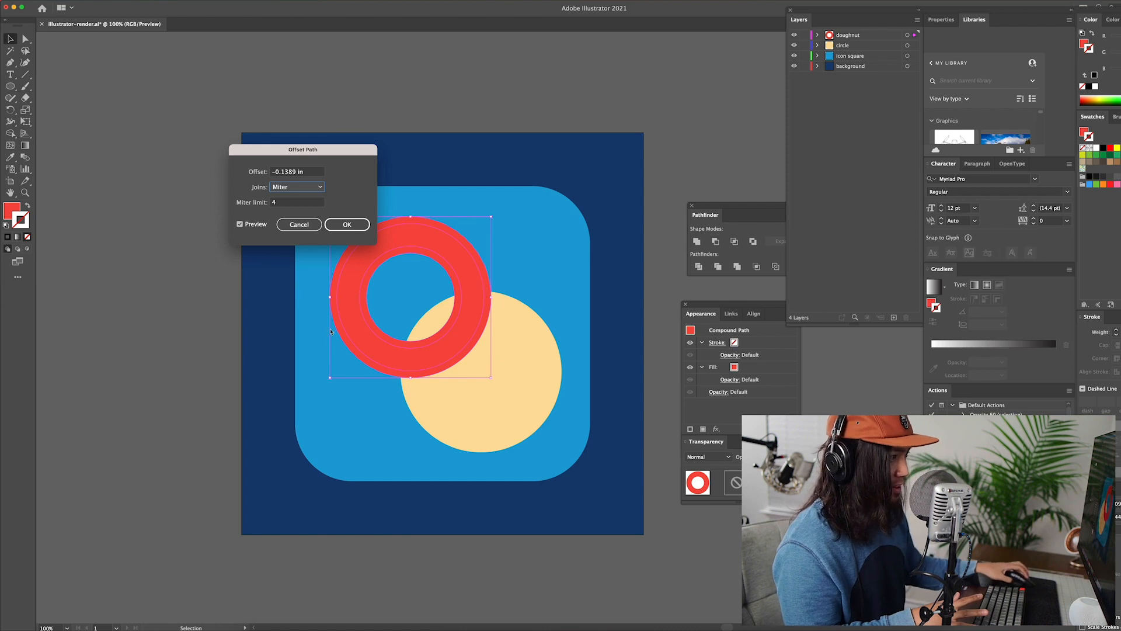
{"action": "left_click", "coordinate": [290, 173]}
{"action": "left_click_drag", "start_coordinate": [295, 173], "coordinate": [281, 173]}
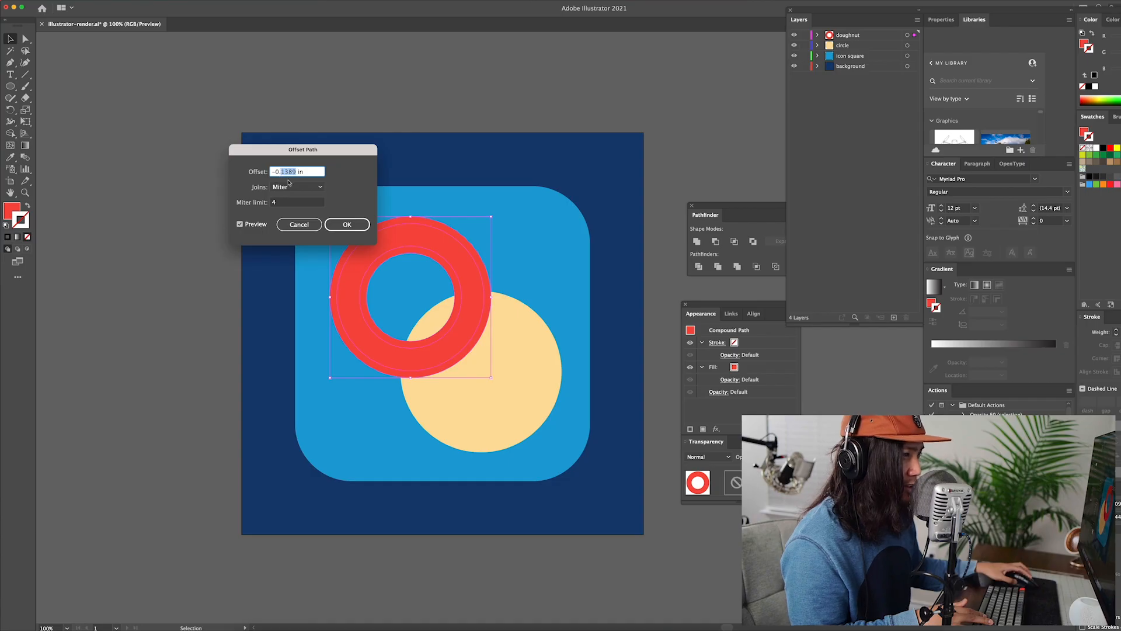
{"action": "type", "text": "0"}
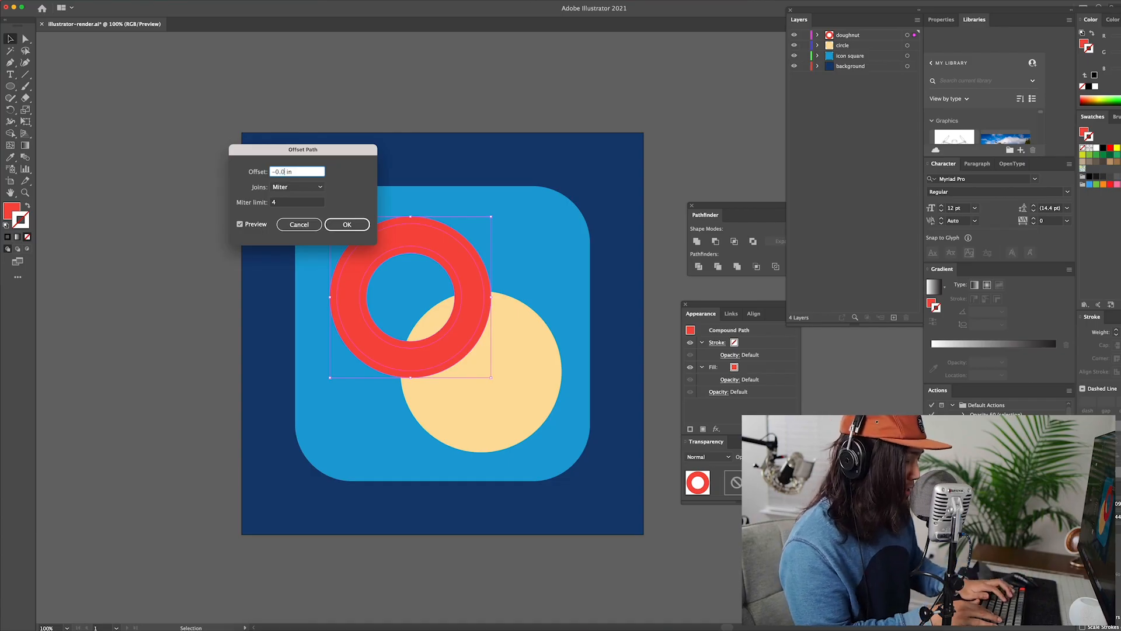
{"action": "type", "text": "5"}
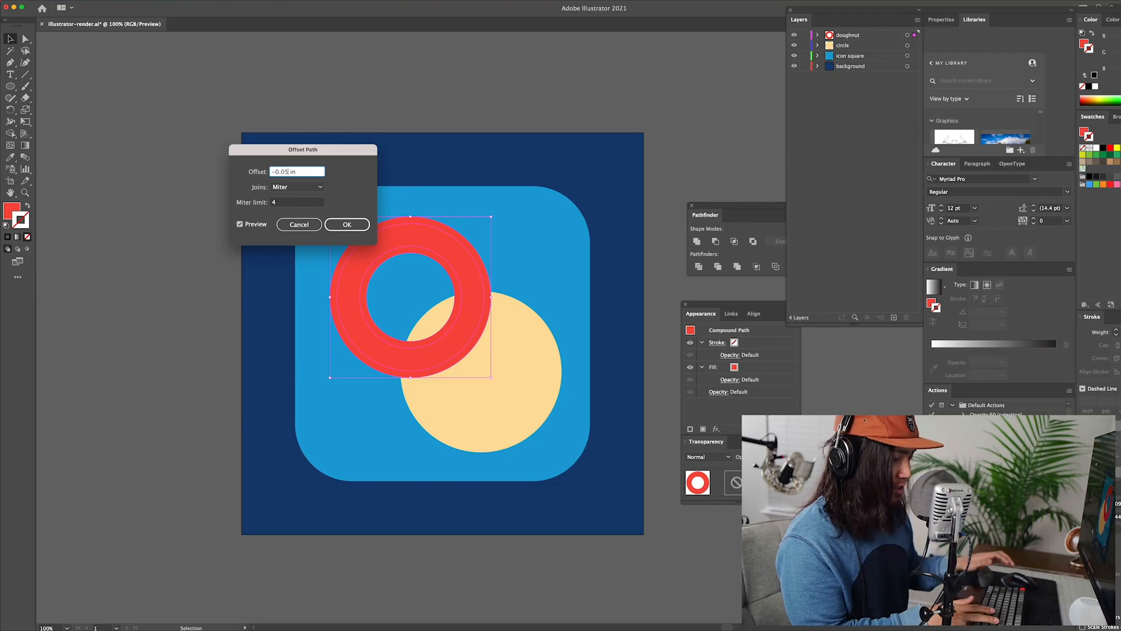
{"action": "key", "text": "Tab"}
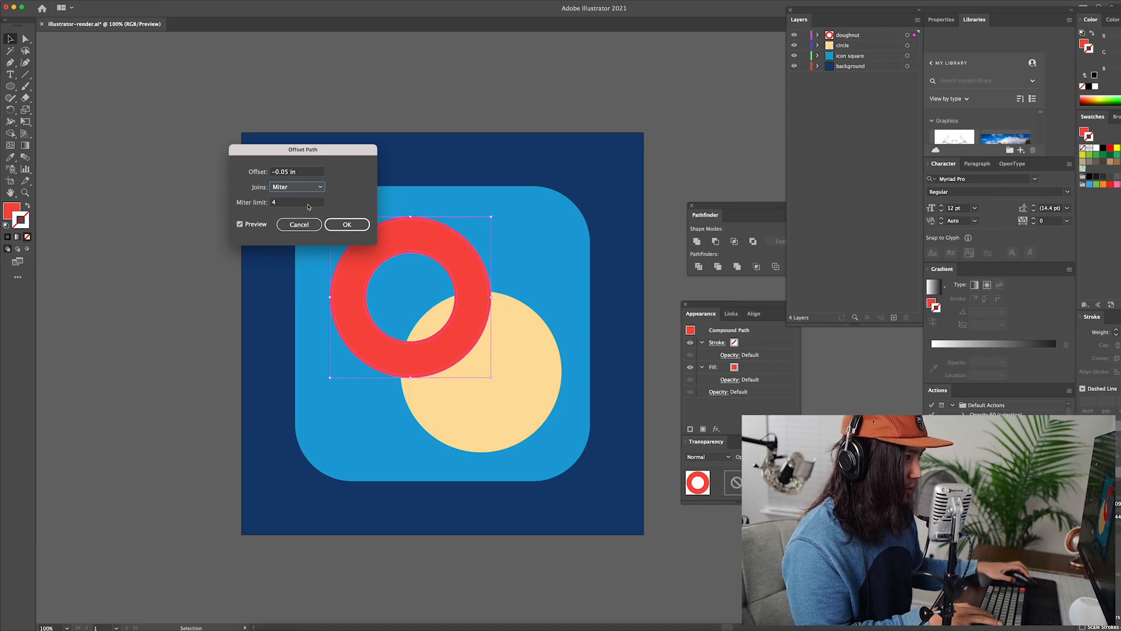
- Set the doughnut's path offset to -0.04 in and apply it with miter joins
{"action": "left_click", "coordinate": [286, 173]}
{"action": "key", "text": "BackSpace"}
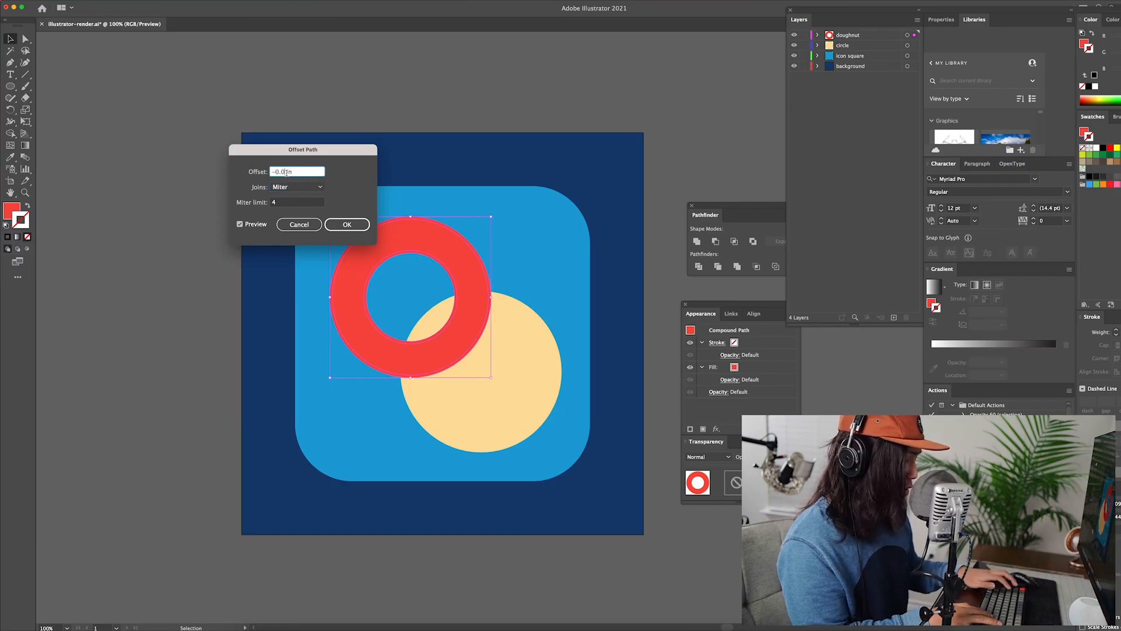
{"action": "type", "text": "4"}
{"action": "key", "text": "Tab"}
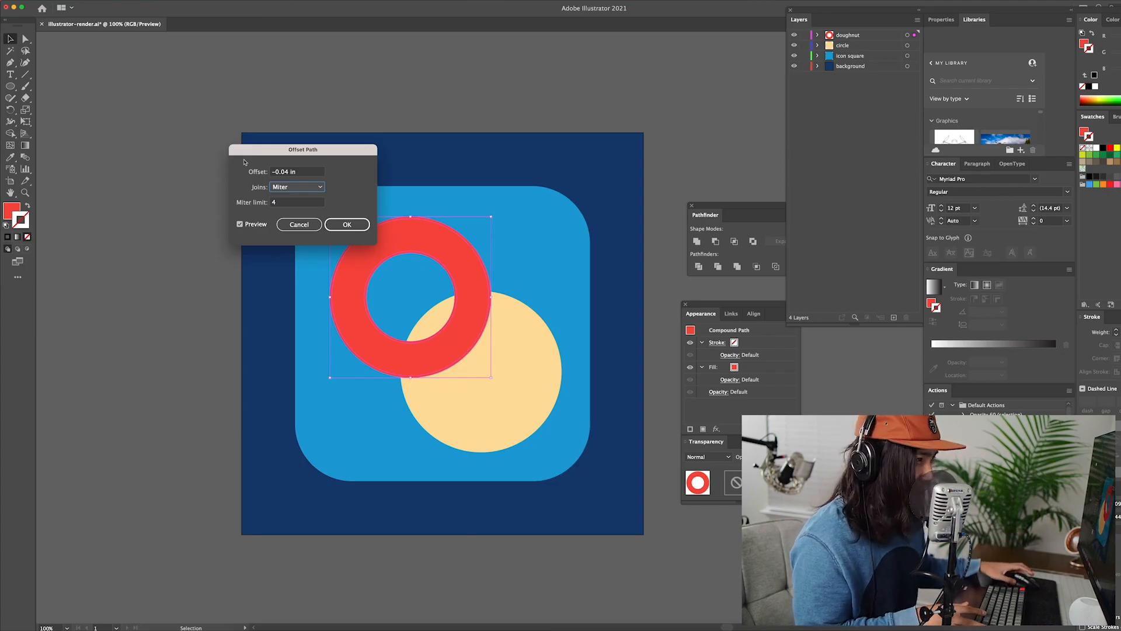
{"action": "left_click", "coordinate": [362, 226]}
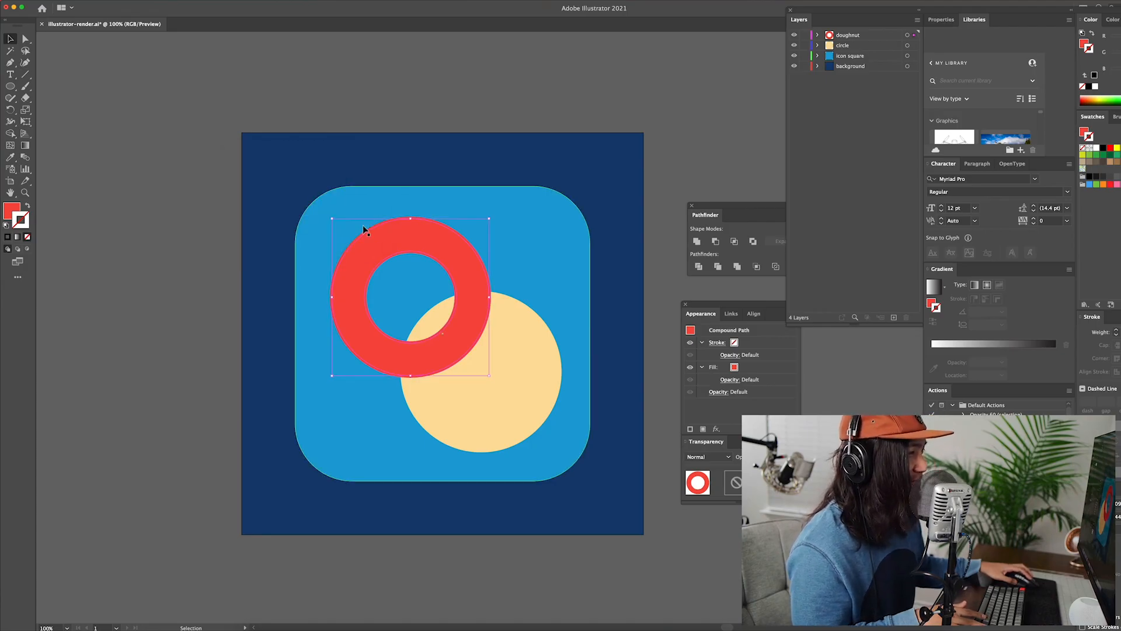
- Turn the offset doughnut copy into an unfilled outline with a white stroke
{"action": "left_click", "coordinate": [27, 206]}
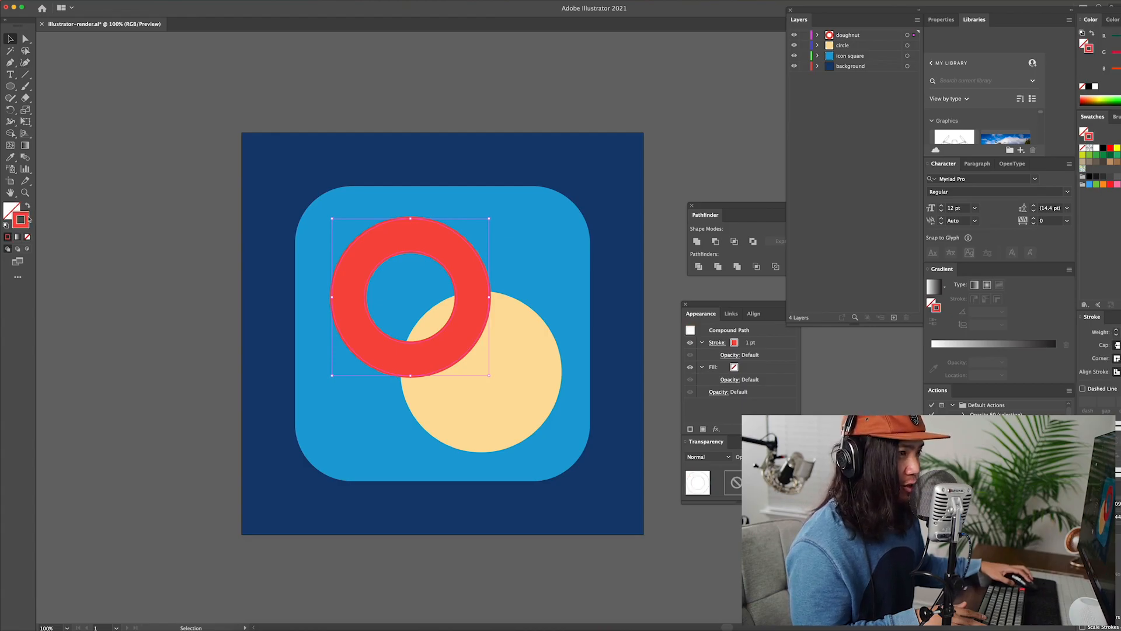
{"action": "double_click", "coordinate": [25, 220]}
{"action": "left_click_drag", "start_coordinate": [120, 219], "coordinate": [62, 174]}
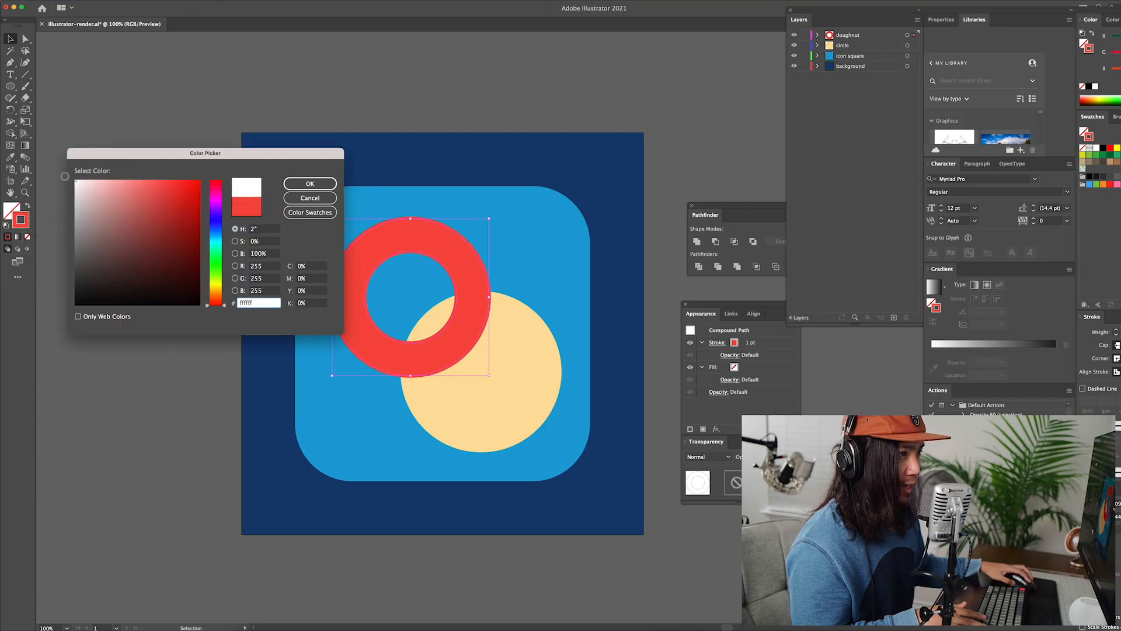
{"action": "left_click", "coordinate": [310, 184]}
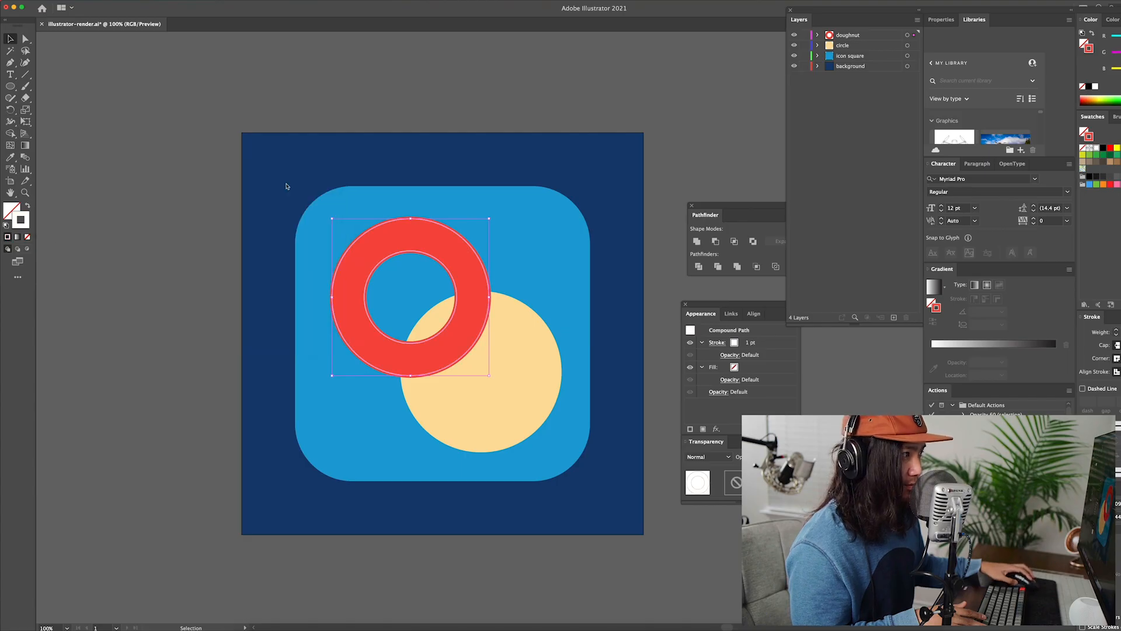
{"action": "left_click", "coordinate": [342, 90]}
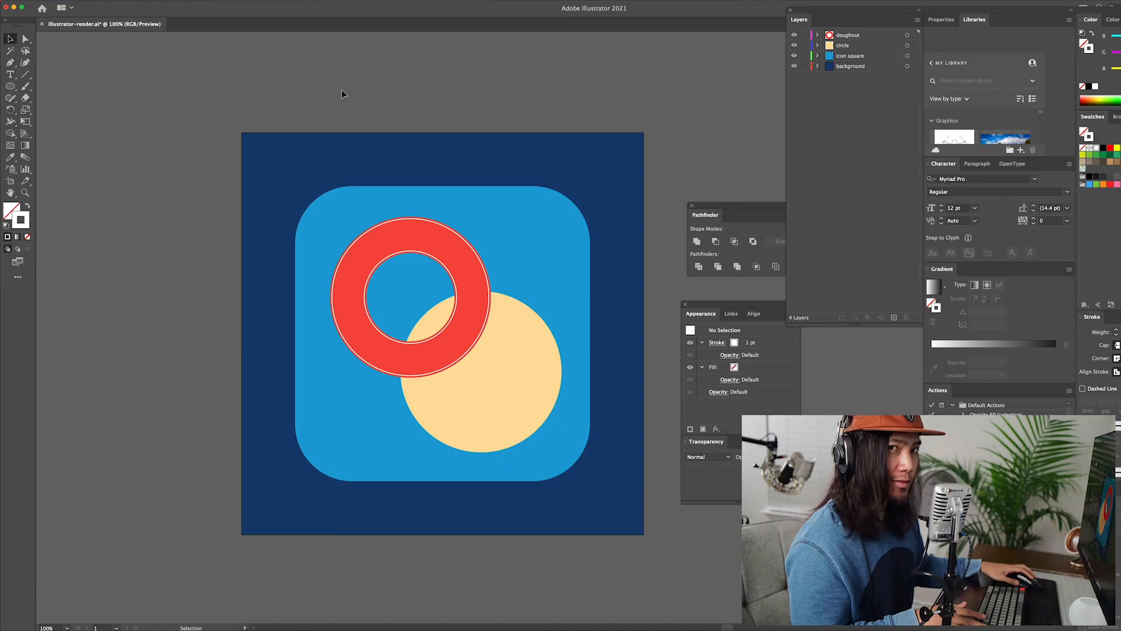
- Cut the white ring outline from the doughnut layer
{"action": "left_click", "coordinate": [403, 250]}
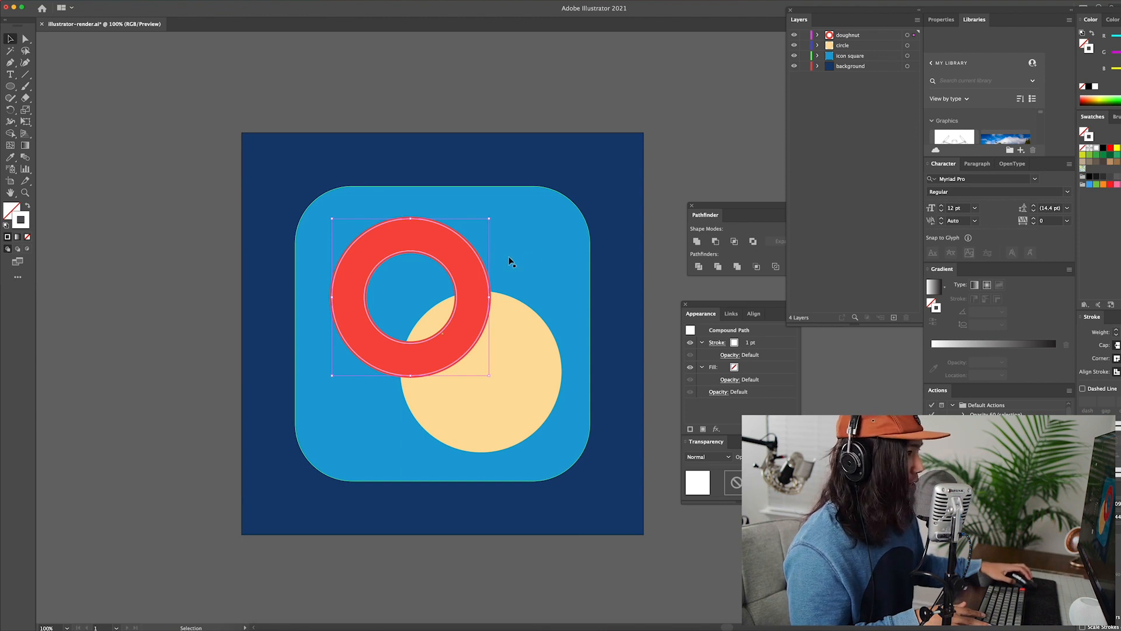
{"action": "key", "text": "a"}
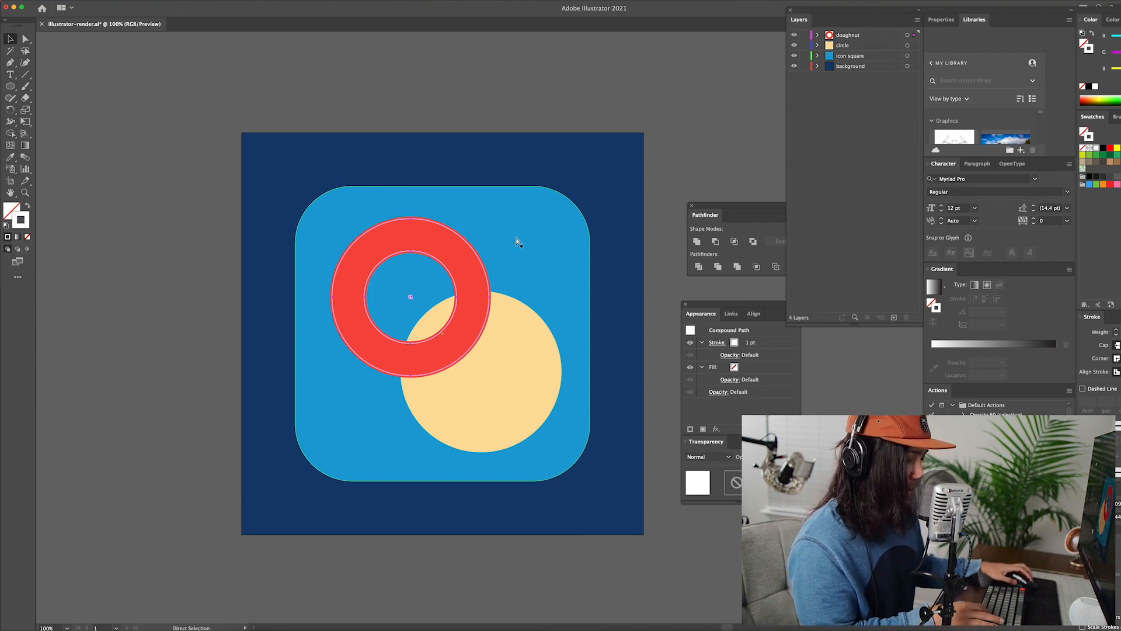
{"action": "key", "text": "super+shift+a"}
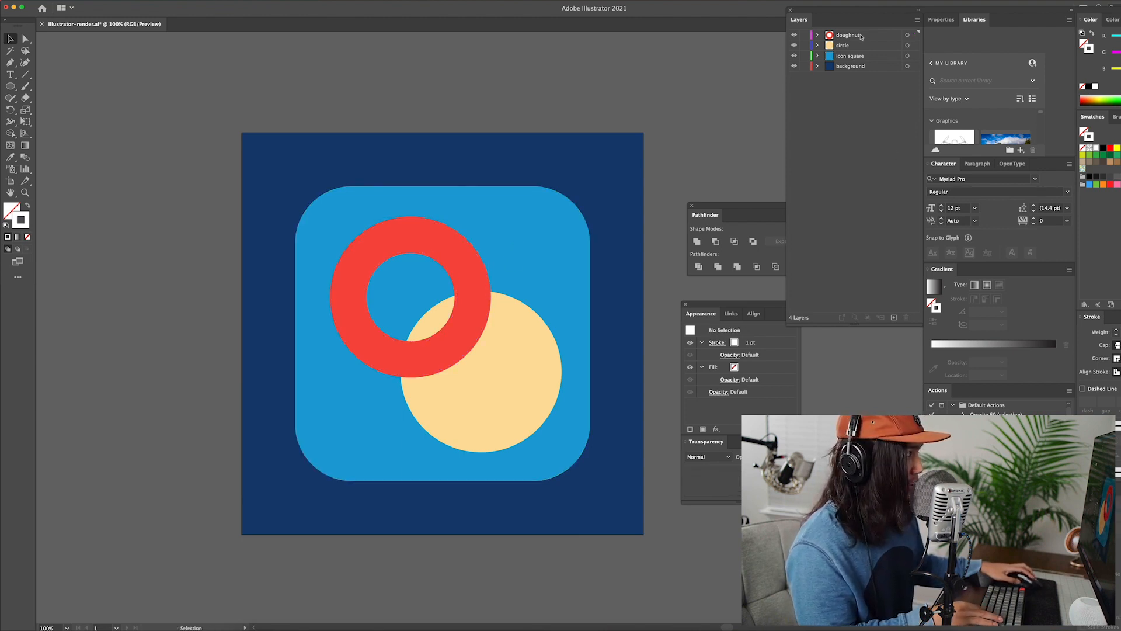
- Create a new layer above the doughnut layer and name it ringlight
{"action": "left_click", "coordinate": [894, 318]}
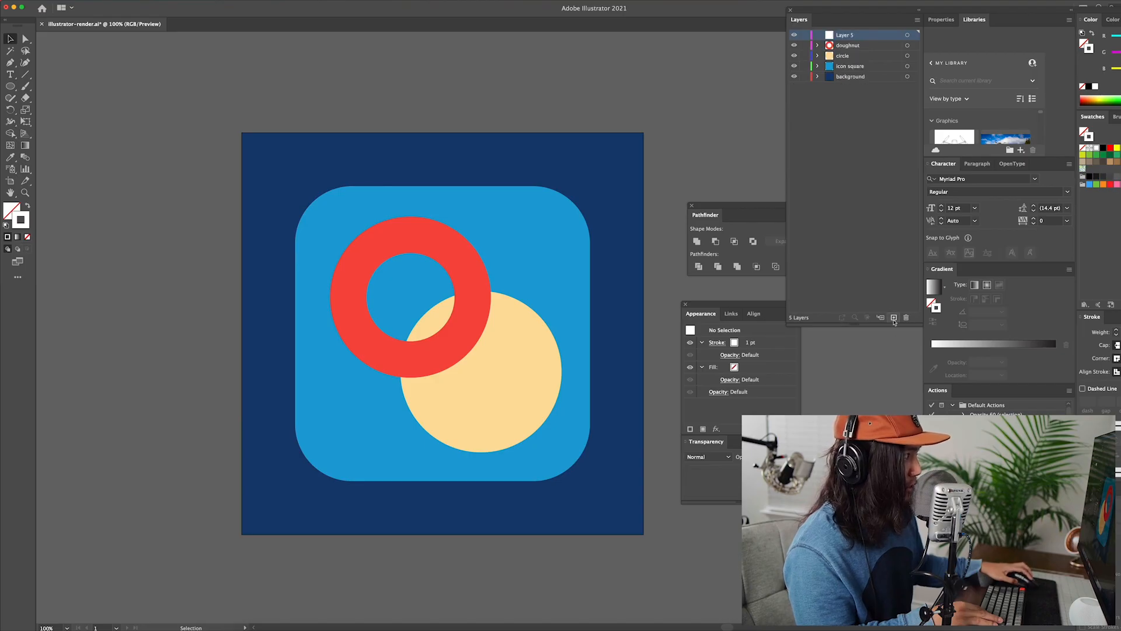
{"action": "double_click", "coordinate": [848, 36]}
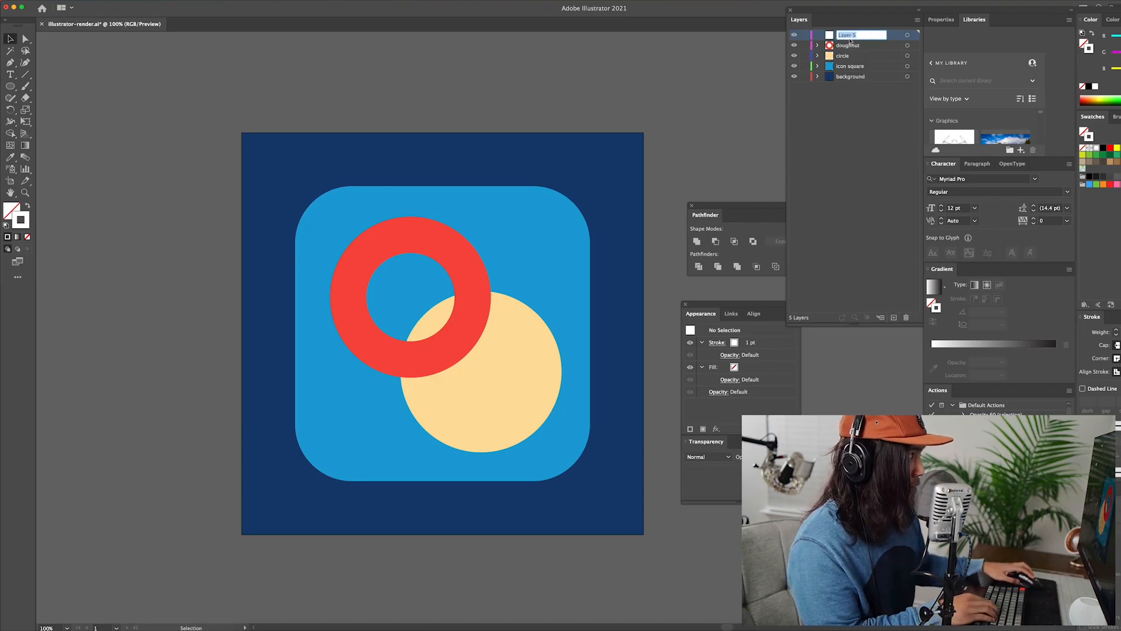
{"action": "type", "text": "ringlight"}
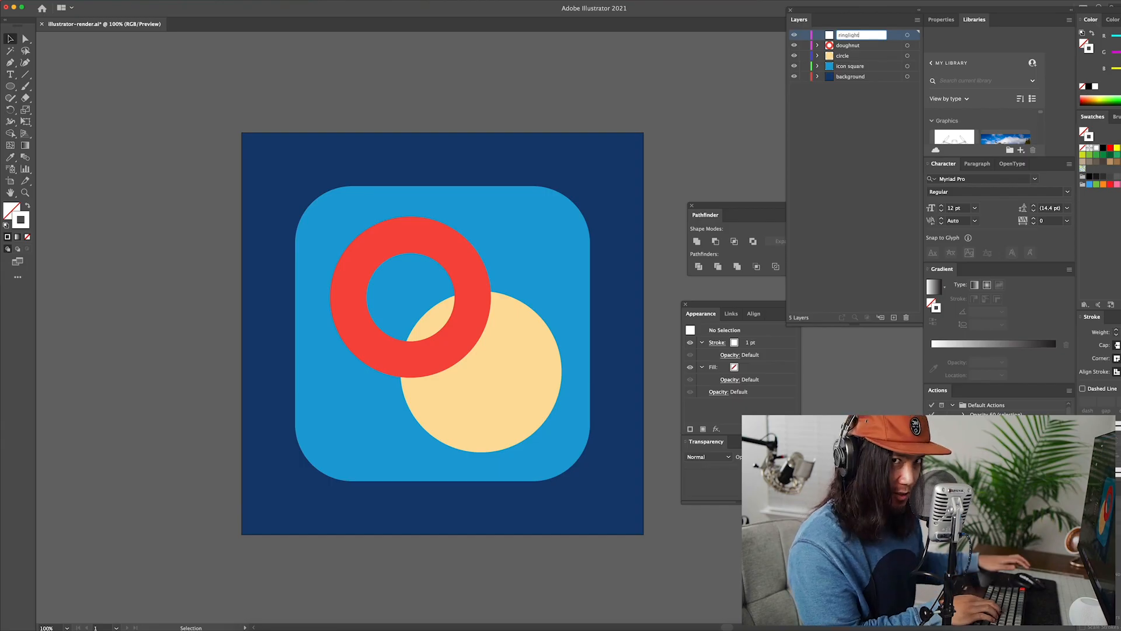
{"action": "key", "text": "Return"}
- Paste the white ring outline in place on the ringlight layer
{"action": "left_click", "coordinate": [852, 38]}
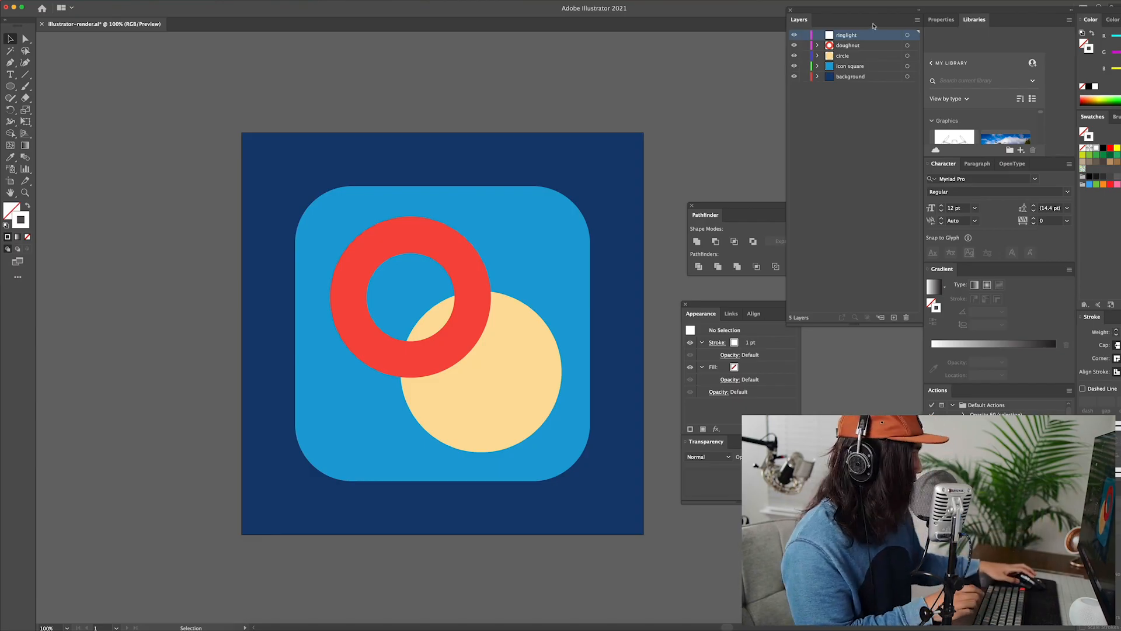
{"action": "key", "text": "super+f"}
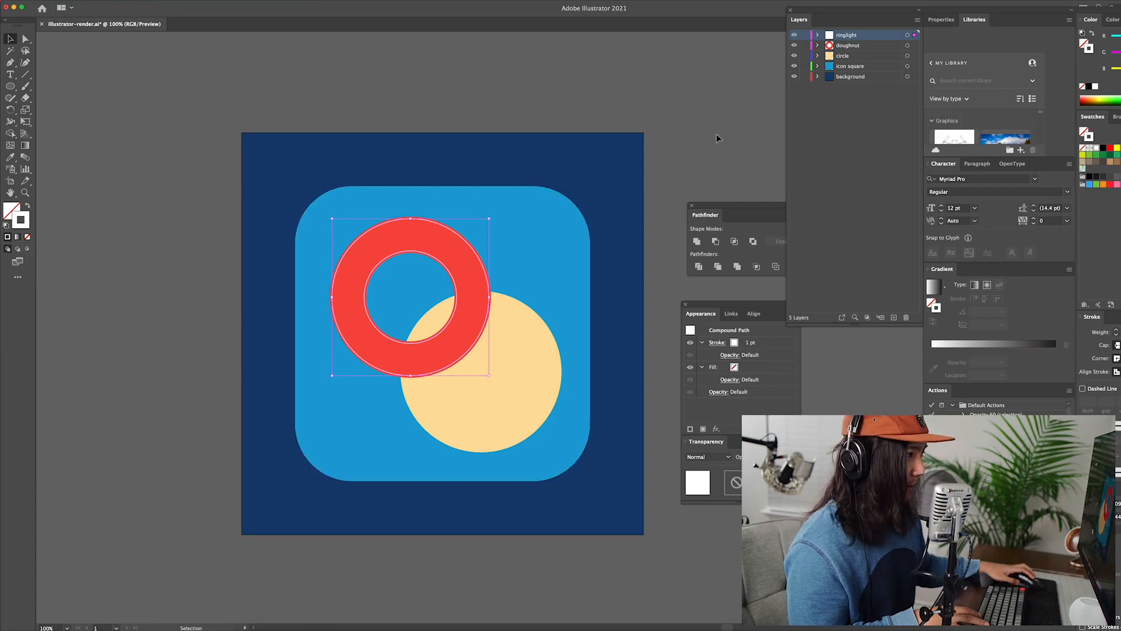
{"action": "left_click", "coordinate": [695, 133]}
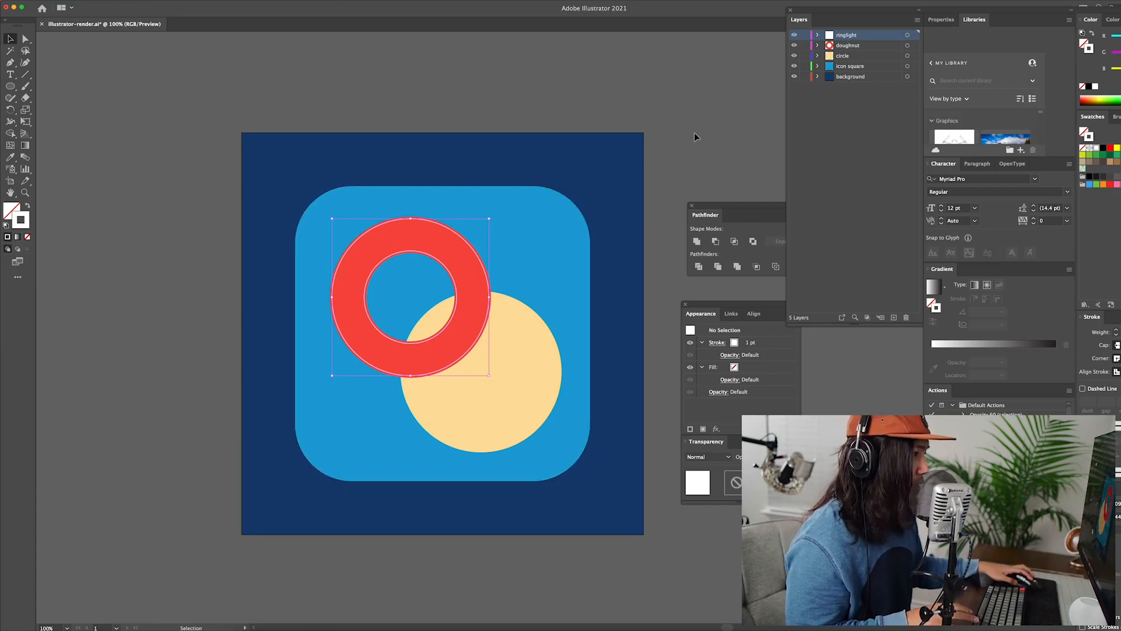
- Offset the cream circle's path inward by -0.04 in
{"action": "left_click", "coordinate": [517, 418]}
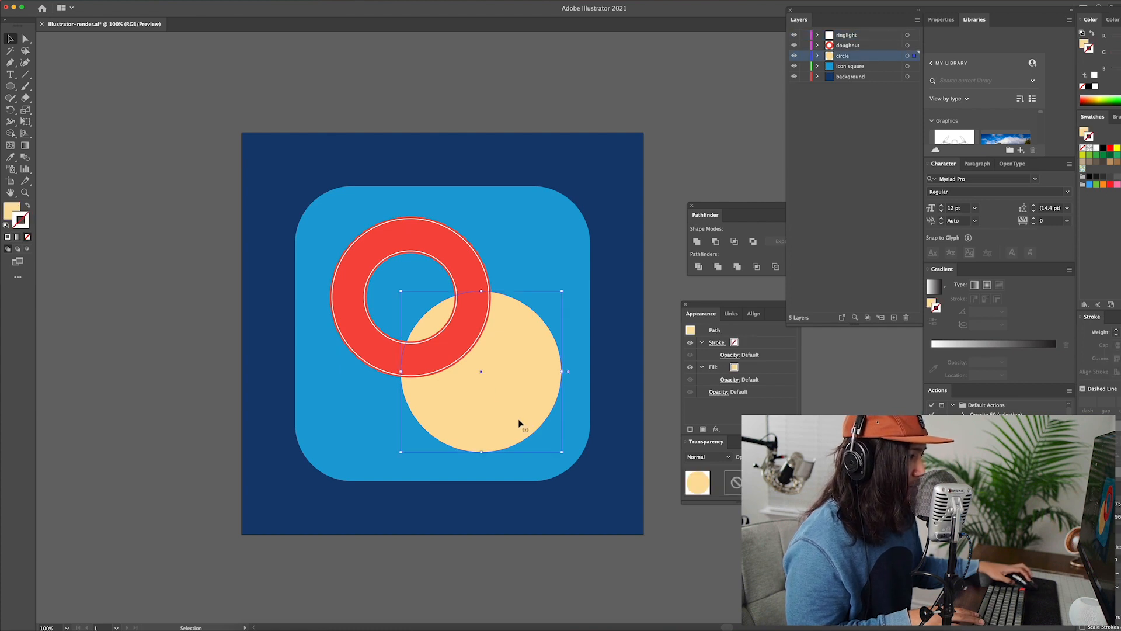
{"action": "left_click", "coordinate": [98, 1]}
{"action": "mouse_move", "coordinate": [140, 193]}
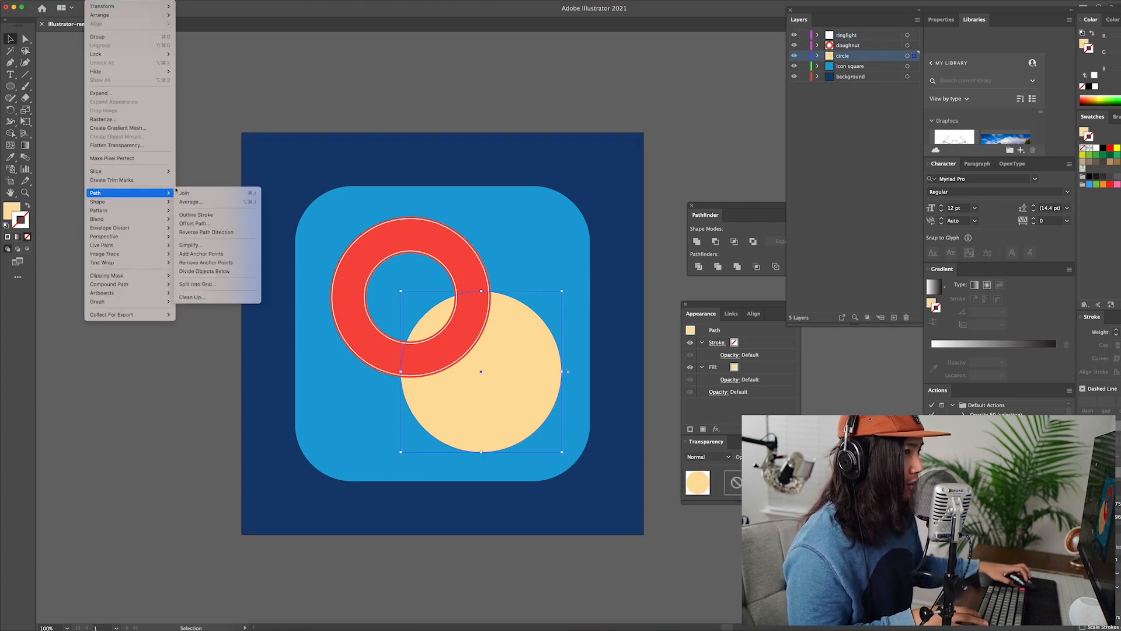
{"action": "left_click", "coordinate": [190, 223]}
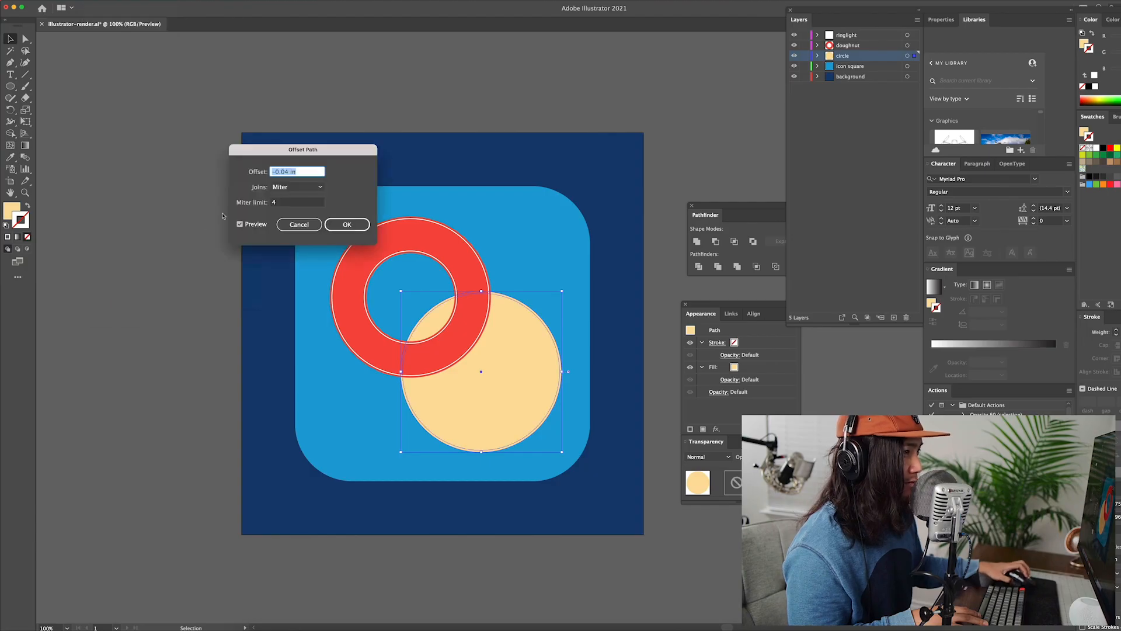
{"action": "left_click", "coordinate": [347, 224]}
- Give the offset circle copy a white stroke with no fill, and return to the Selection tool
{"action": "key", "text": "i"}
{"action": "left_click", "coordinate": [27, 206]}
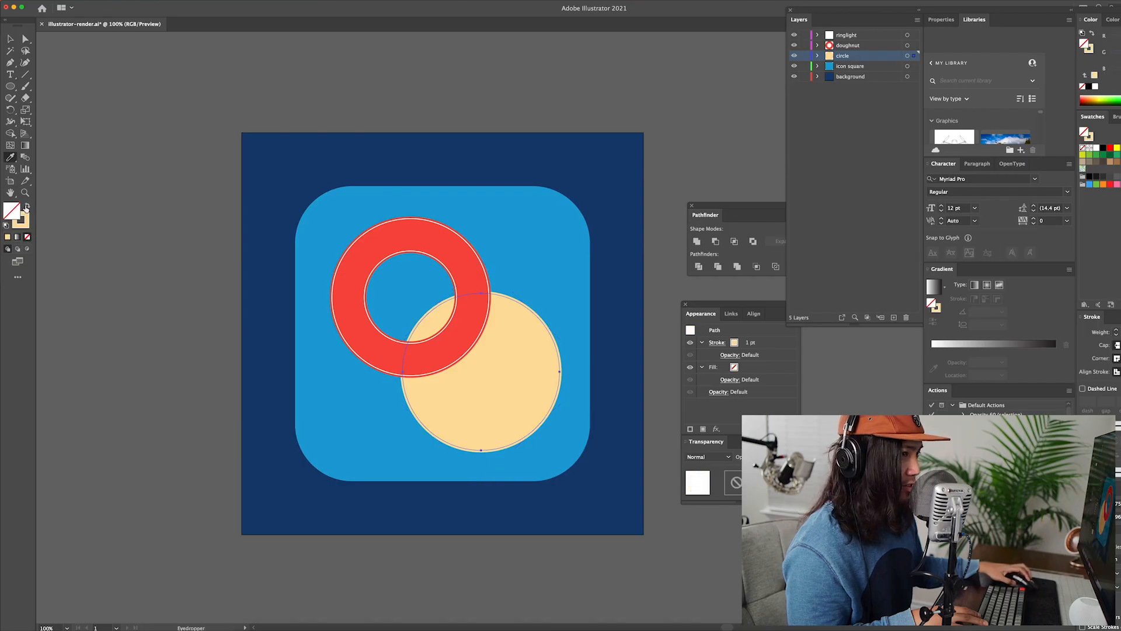
{"action": "left_click", "coordinate": [25, 222]}
{"action": "double_click", "coordinate": [25, 222]}
{"action": "type", "text": "ffffff"}
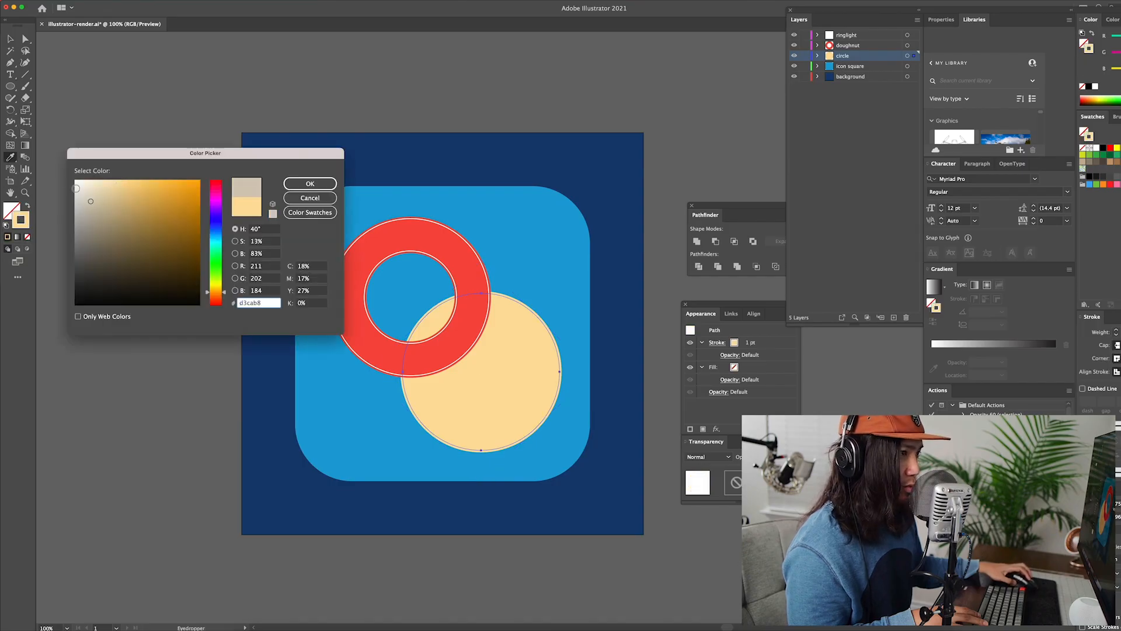
{"action": "left_click", "coordinate": [317, 186]}
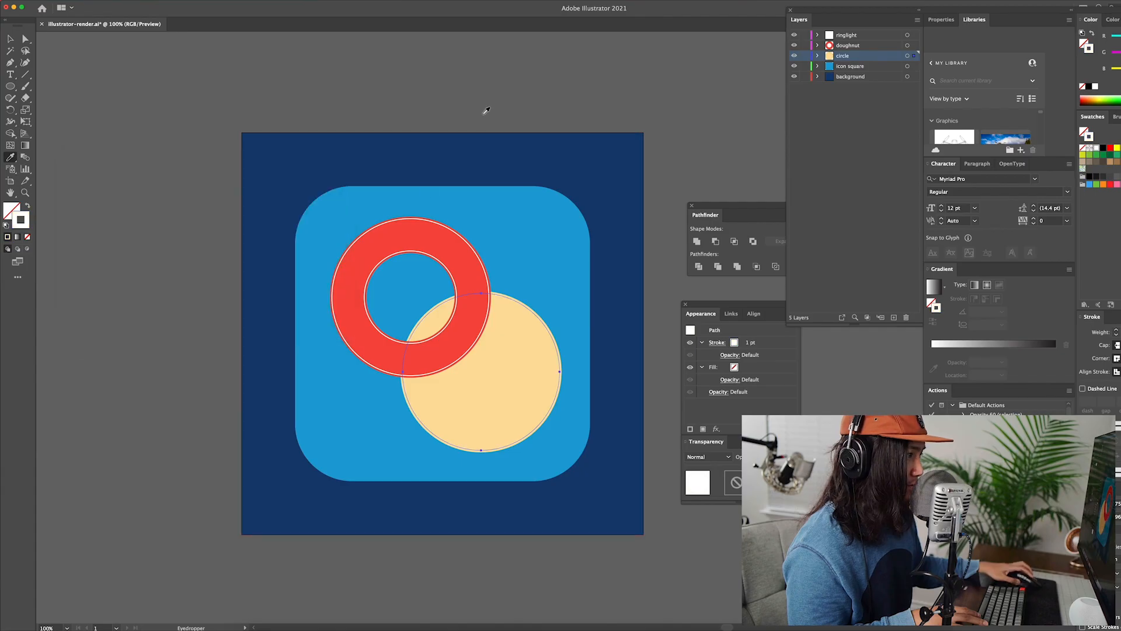
{"action": "left_click", "coordinate": [11, 39]}
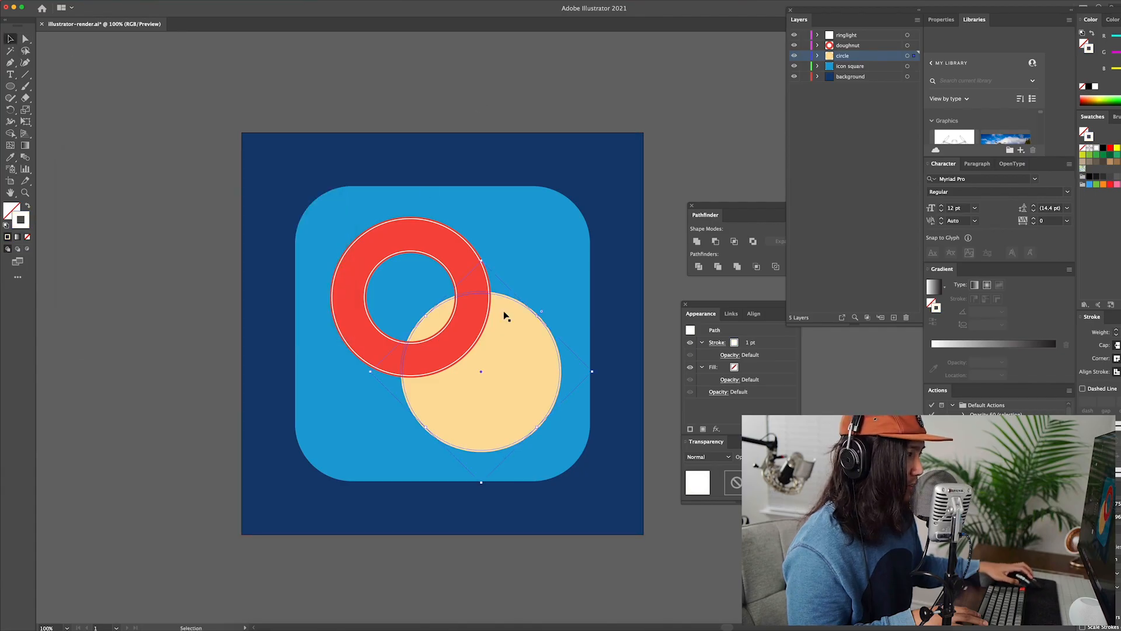
- Cut the white circle outline and paste it in place on a new layer named ringlight above the circle layer
{"action": "key", "text": "super+shift+a"}
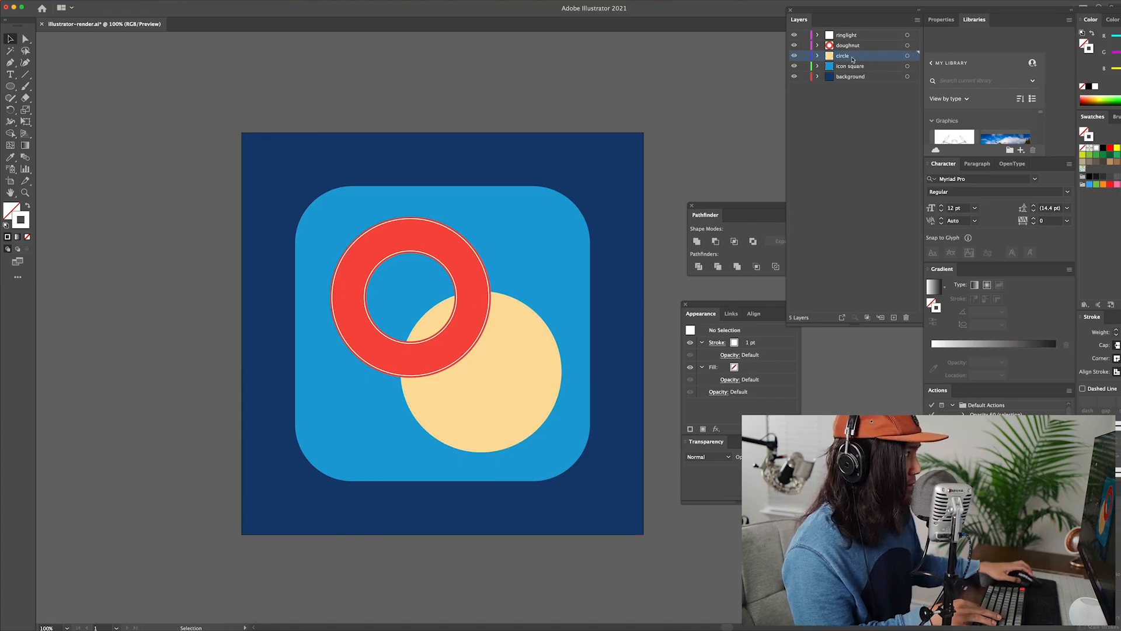
{"action": "left_click", "coordinate": [896, 318]}
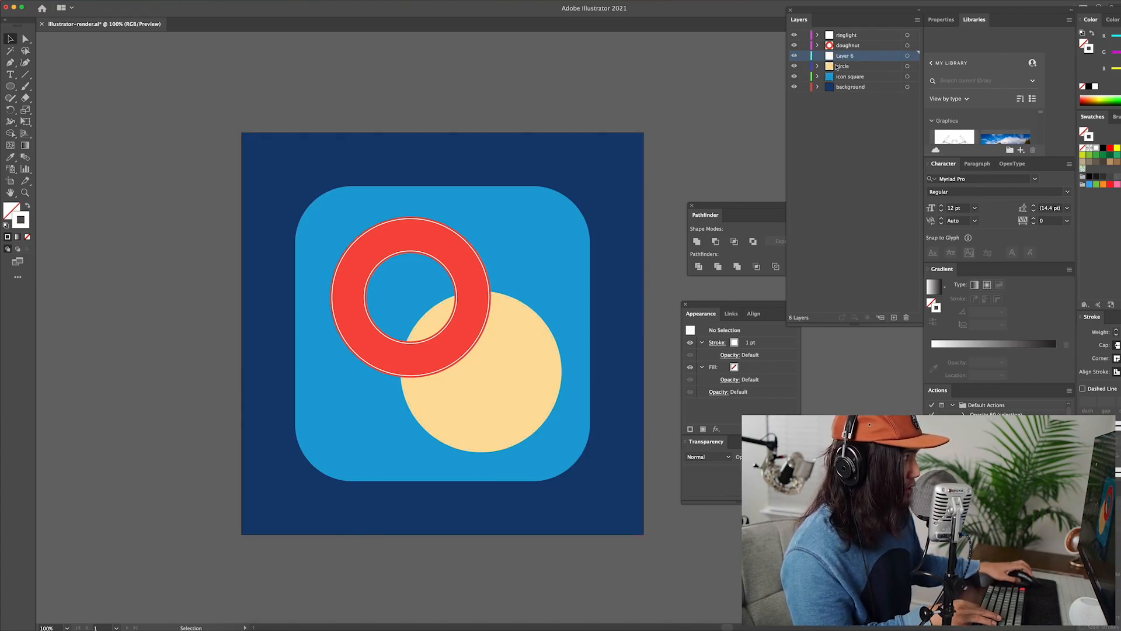
{"action": "double_click", "coordinate": [845, 55]}
{"action": "type", "text": "ringlight"}
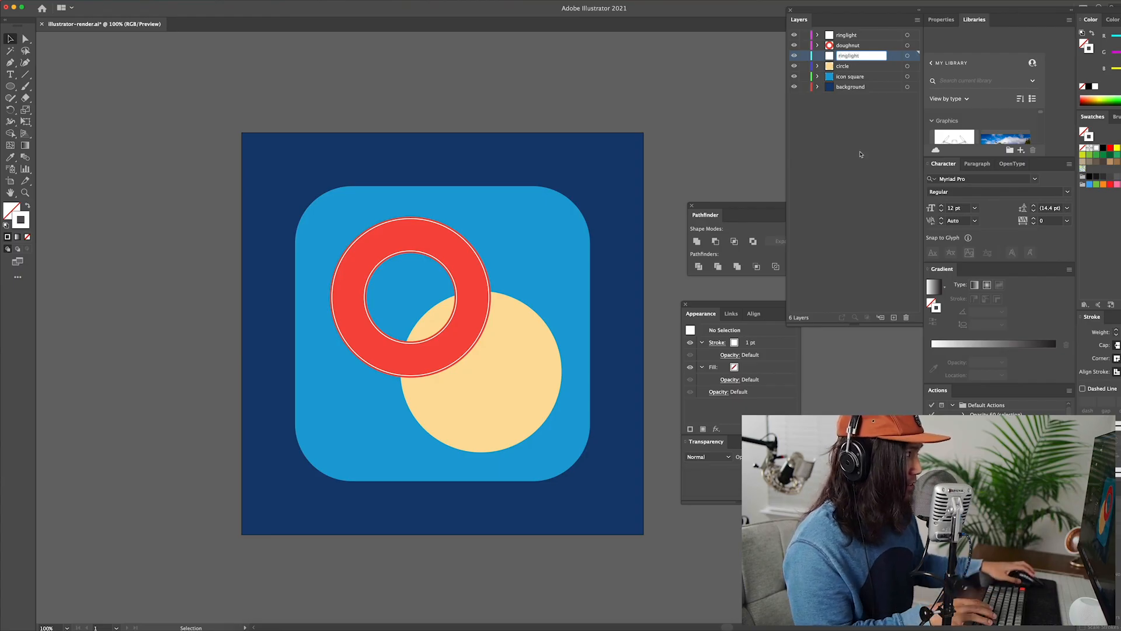
{"action": "key", "text": "Return"}
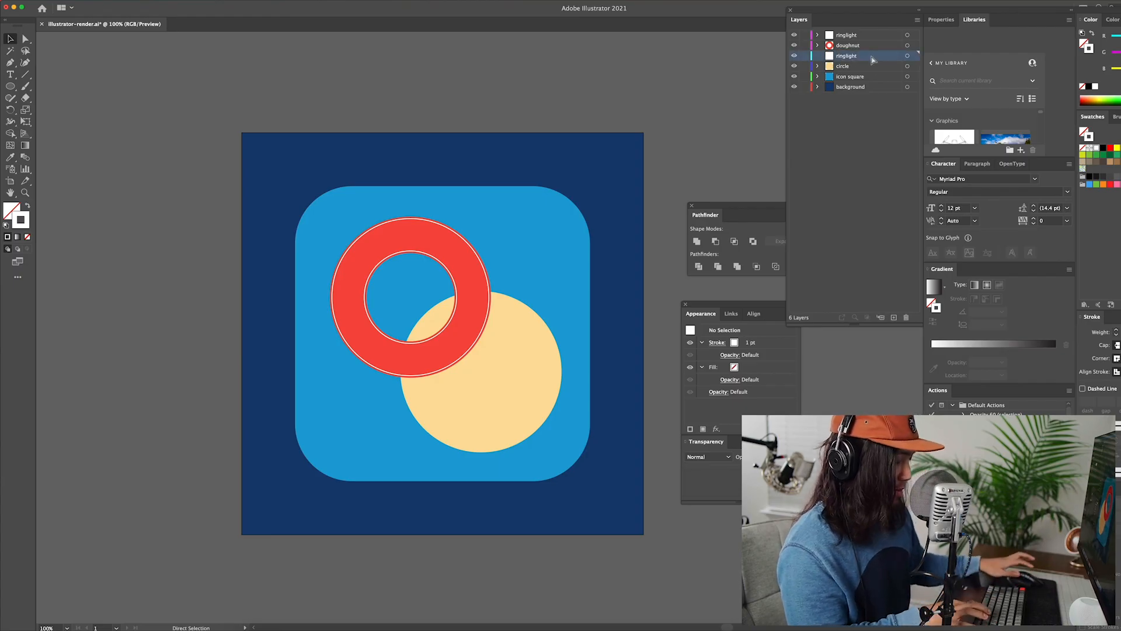
{"action": "key", "text": "super+f"}
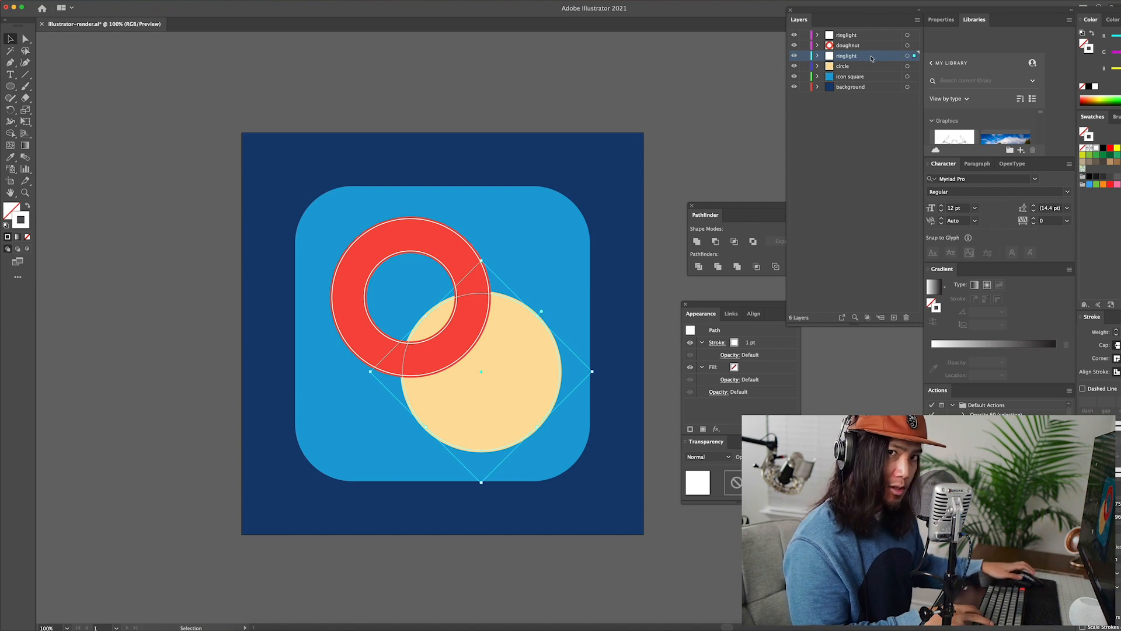
{"action": "left_click", "coordinate": [441, 82]}
- Offset the blue rounded square's path inward by -0.04 in
{"action": "left_click", "coordinate": [464, 225]}
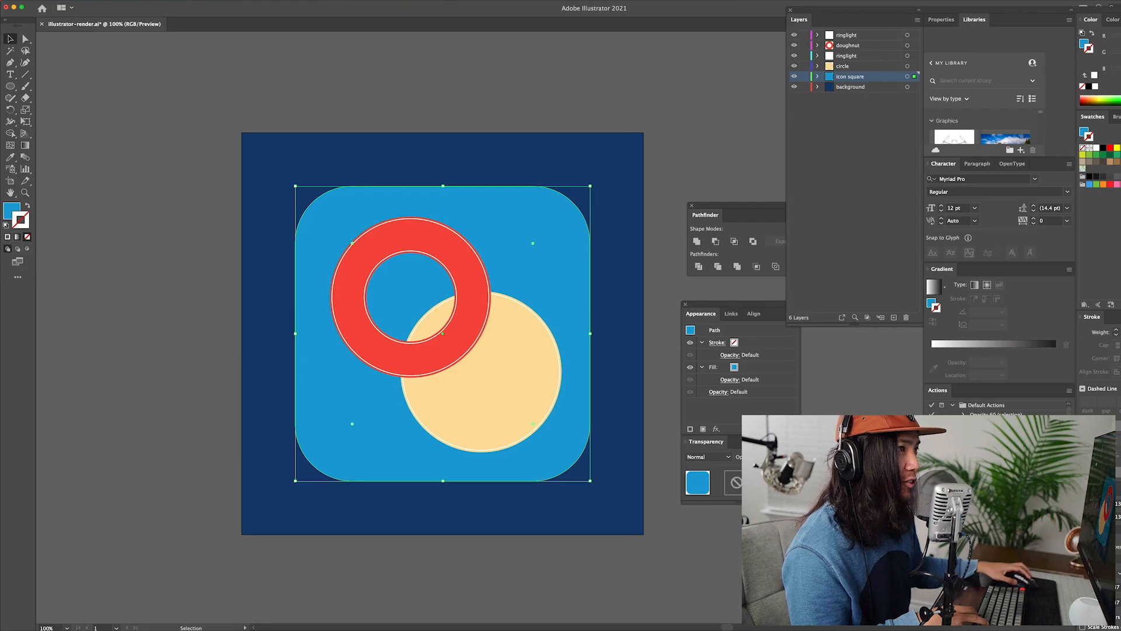
{"action": "left_click", "coordinate": [98, 0]}
{"action": "mouse_move", "coordinate": [90, 195]}
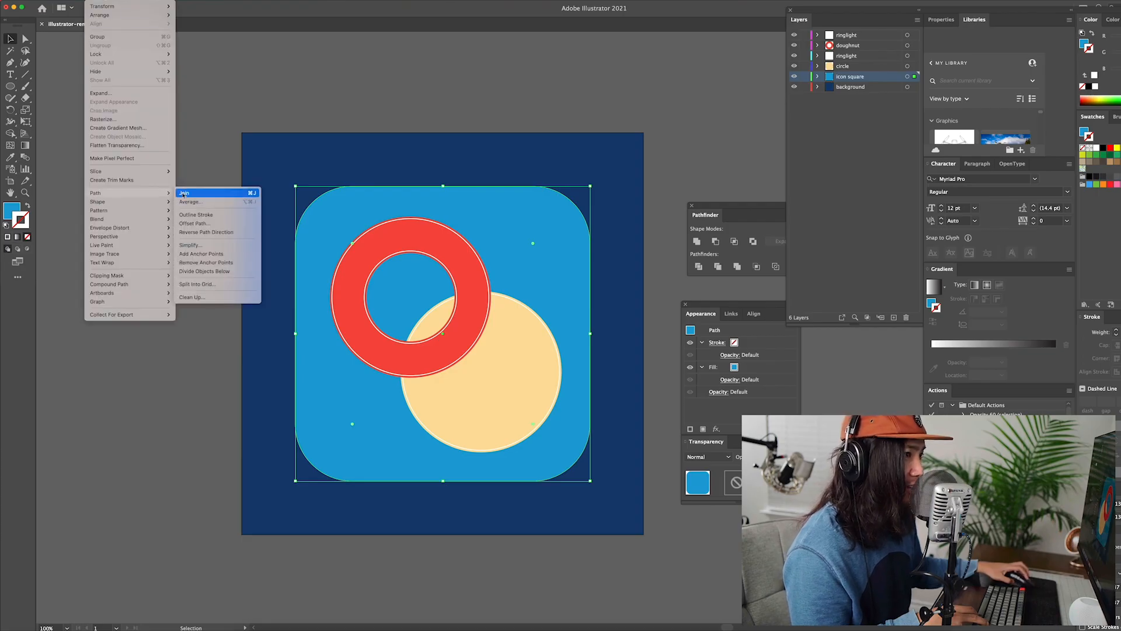
{"action": "left_click", "coordinate": [196, 220]}
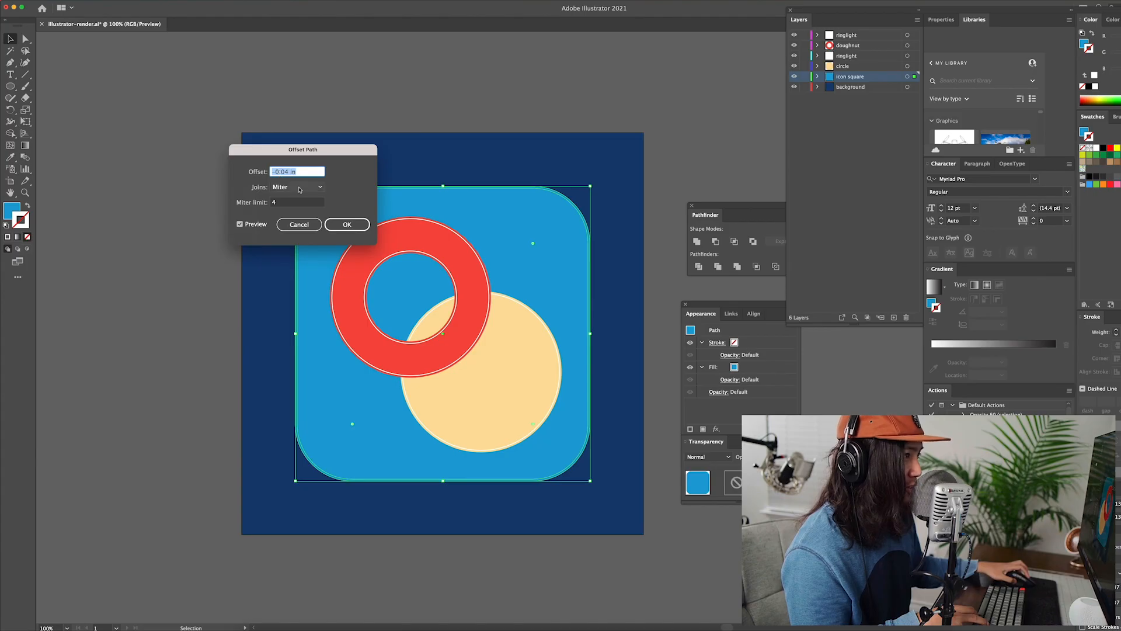
{"action": "left_click", "coordinate": [347, 224]}
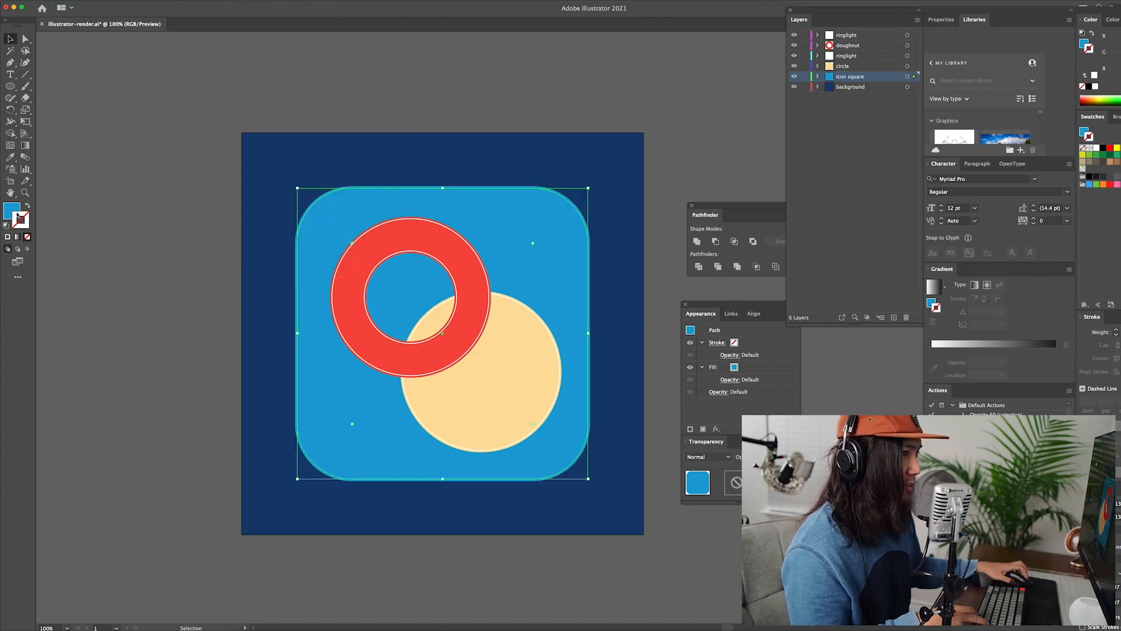
- Give the offset rounded square copy a white (ffffff) stroke with no fill
{"action": "left_click", "coordinate": [27, 206]}
{"action": "double_click", "coordinate": [23, 218]}
{"action": "type", "text": "ffffff"}
{"action": "left_click", "coordinate": [310, 184]}
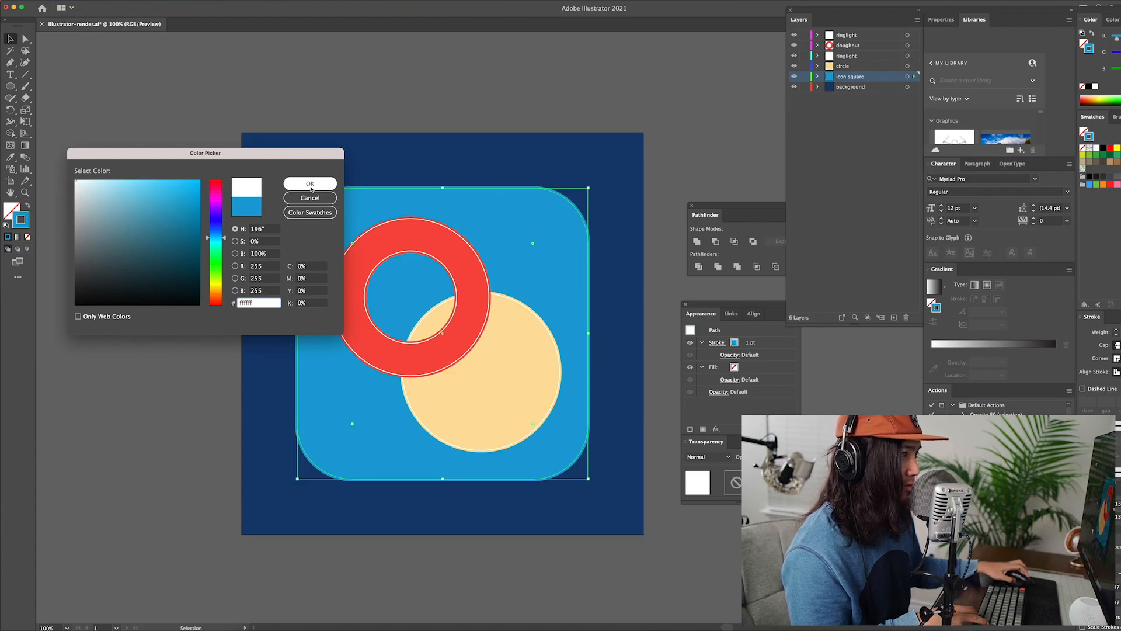
{"action": "key", "text": "a"}
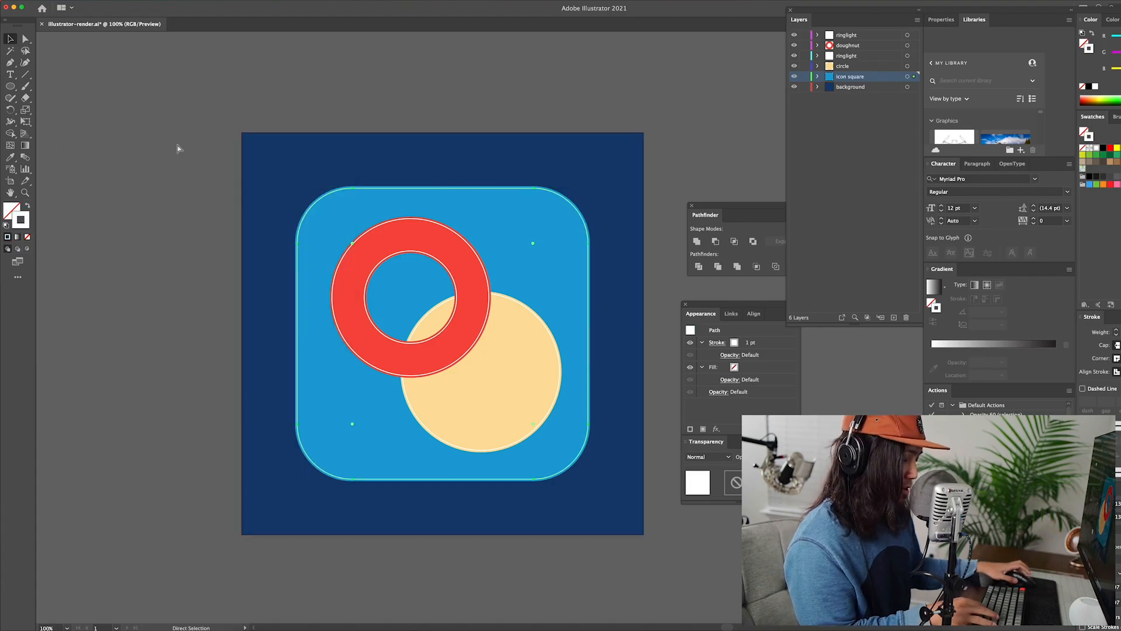
{"action": "key", "text": "v"}
- Cut the white square outline and paste it in place on a new layer named ringlight above the icon square layer
{"action": "left_click", "coordinate": [178, 146]}
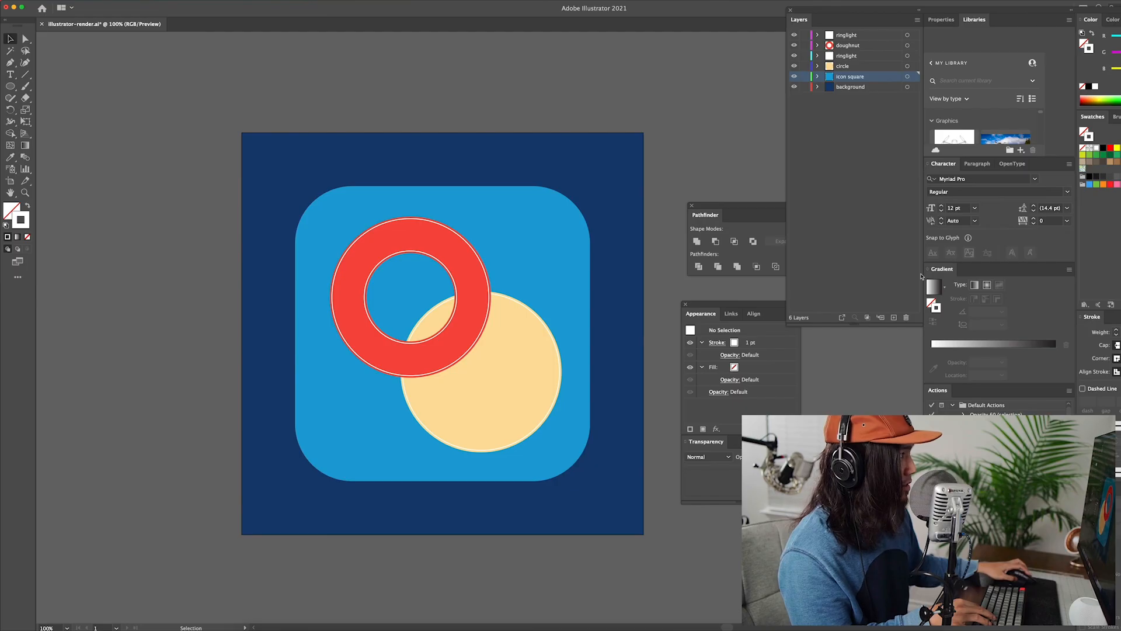
{"action": "left_click", "coordinate": [894, 317]}
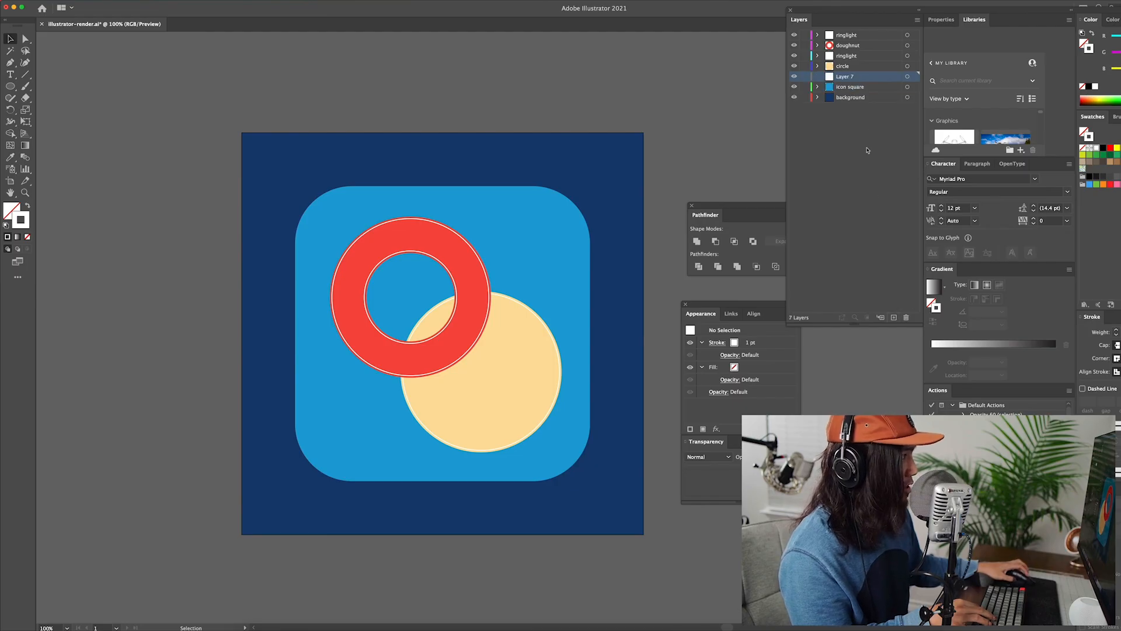
{"action": "double_click", "coordinate": [848, 77]}
{"action": "type", "text": "dingligh"}
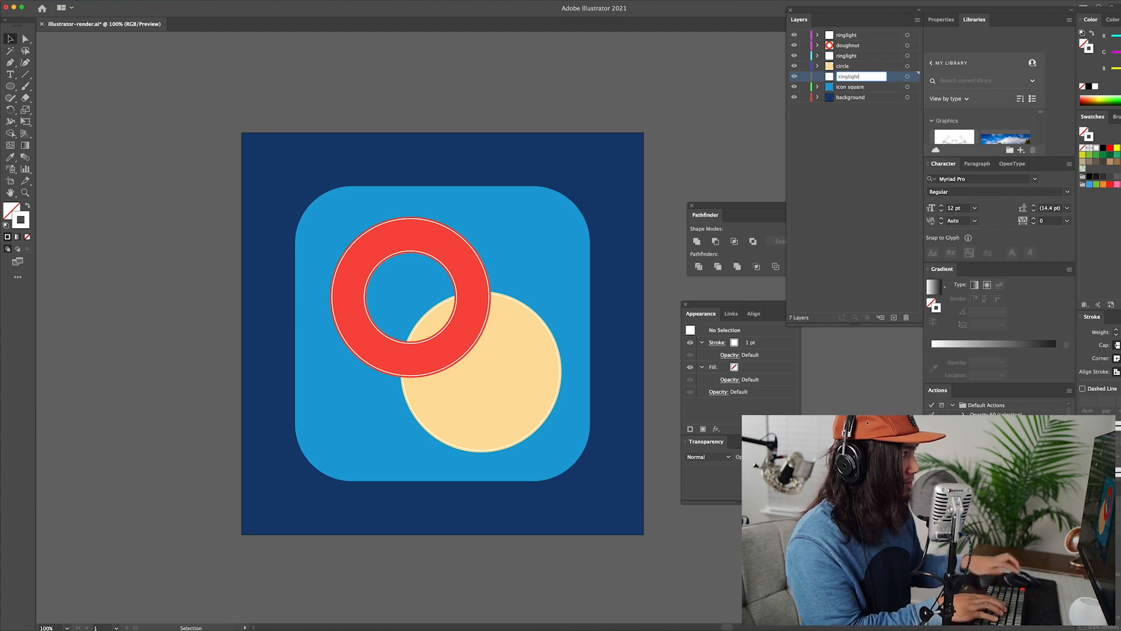
{"action": "type", "text": "t"}
{"action": "key", "text": "Return"}
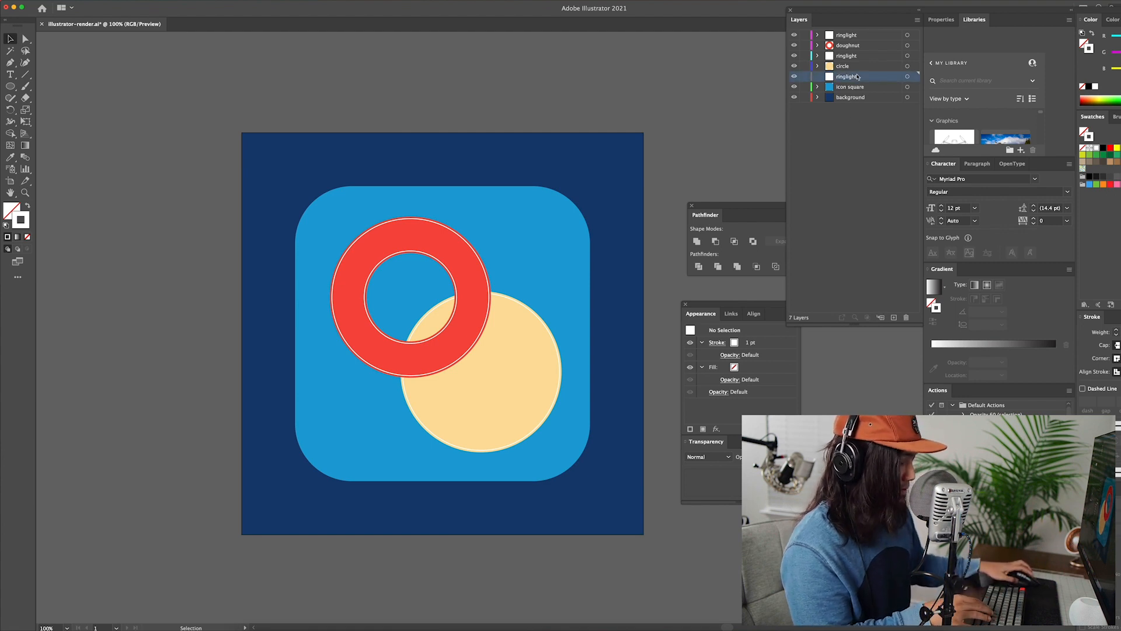
{"action": "key", "text": "super+f"}
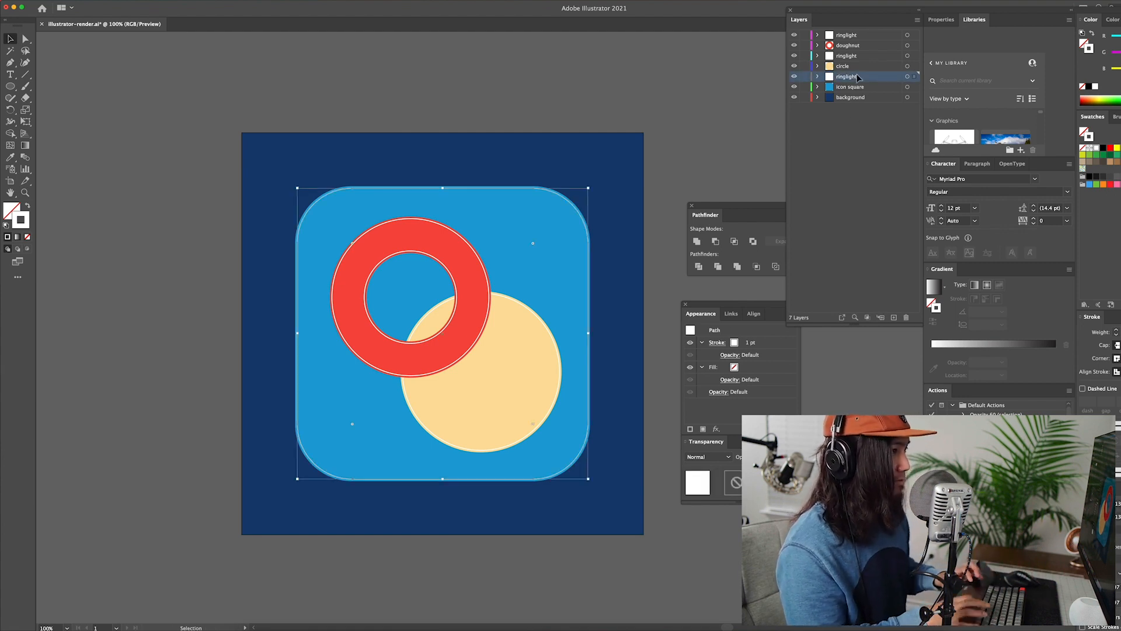
{"action": "left_click", "coordinate": [696, 172]}
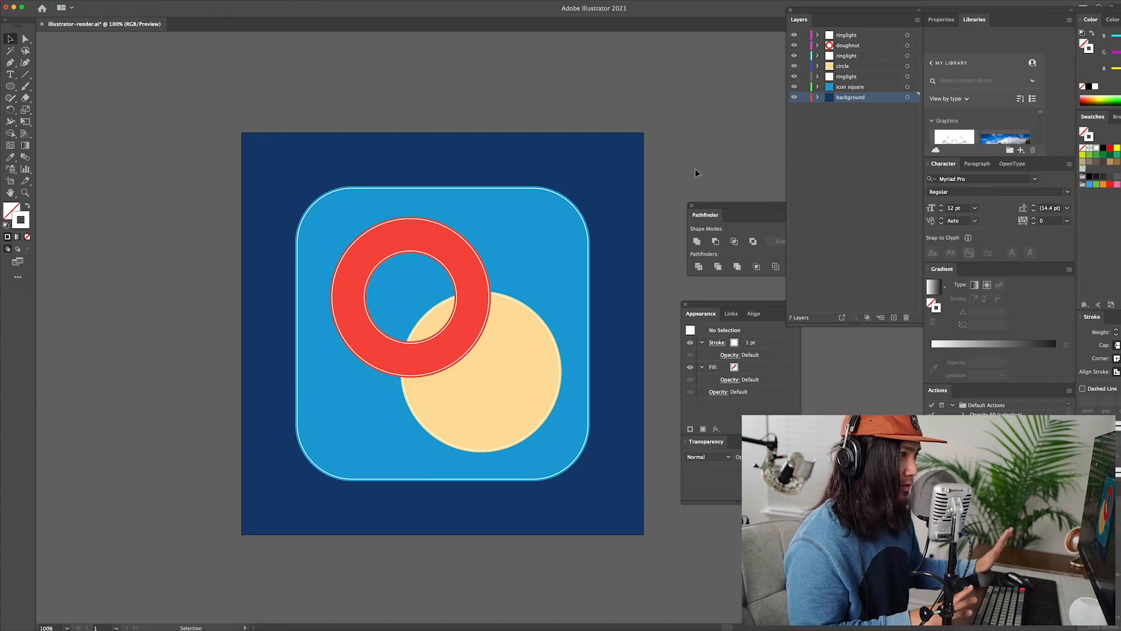
- Hide the three ringlight layers one after another to check the highlight outline on each shape
{"action": "scroll", "coordinate": [694, 173], "scroll_direction": "left", "scroll_amount": 1}
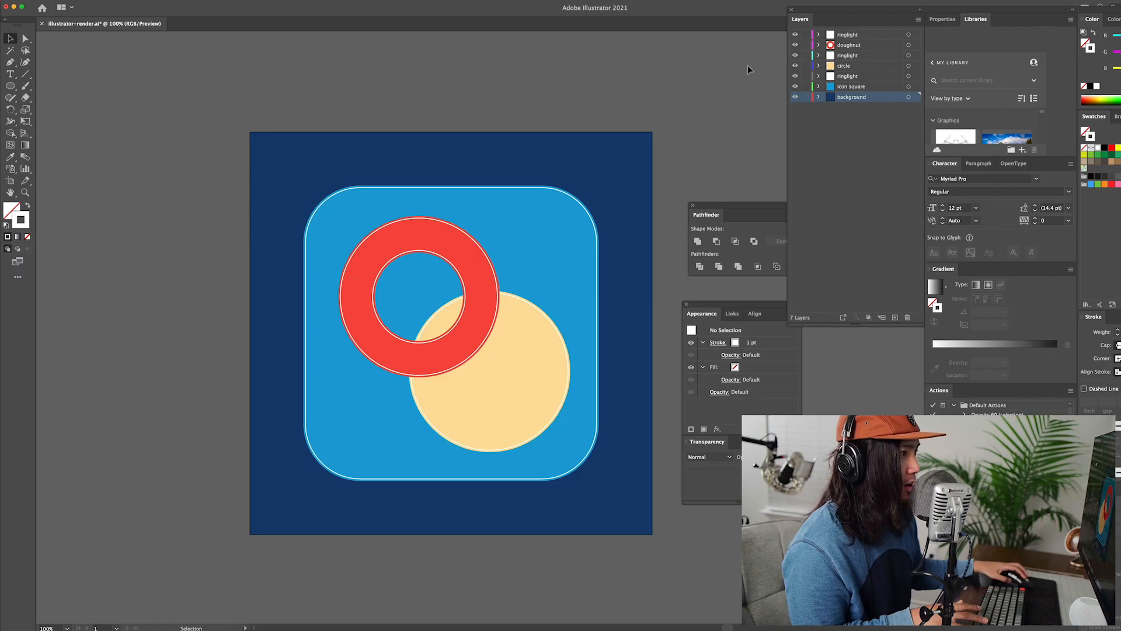
{"action": "left_click", "coordinate": [795, 36]}
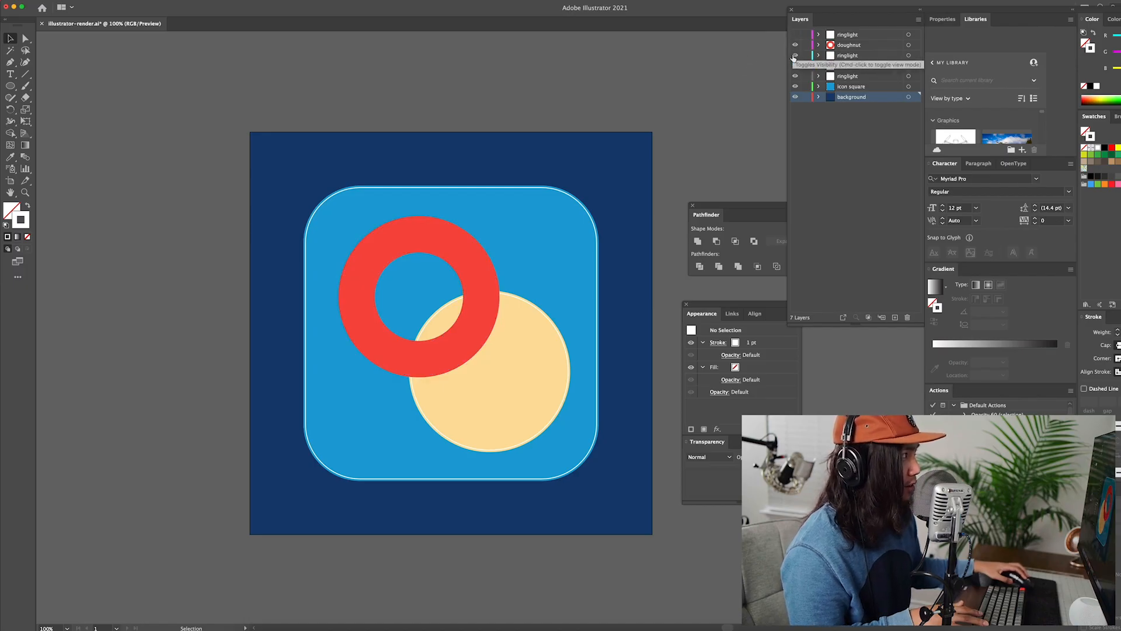
{"action": "left_click", "coordinate": [795, 56]}
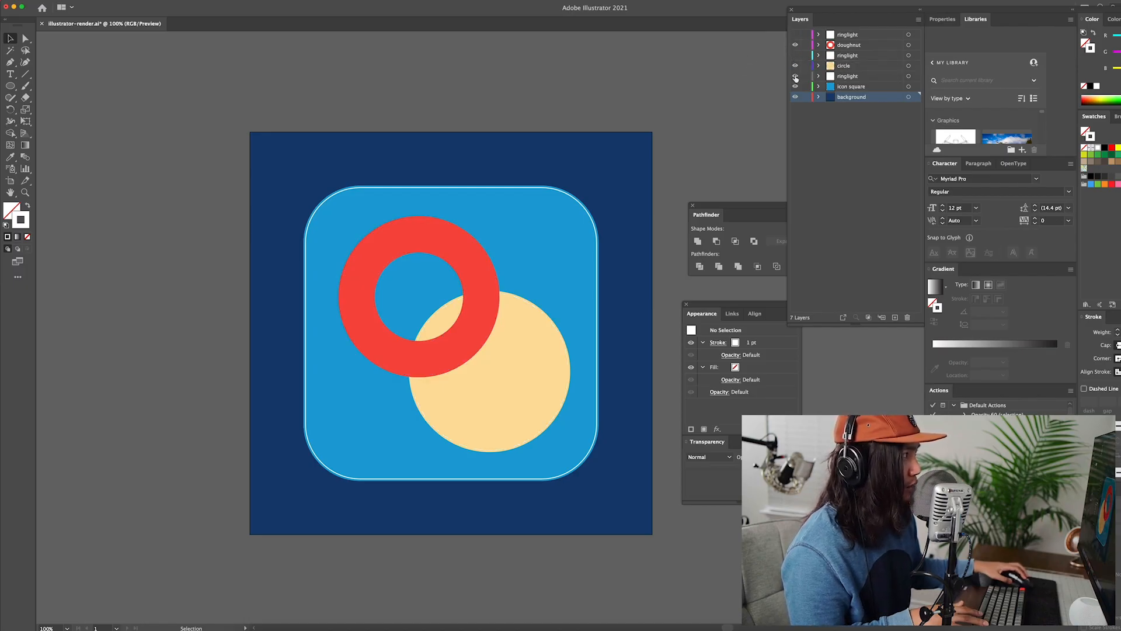
{"action": "left_click", "coordinate": [794, 76]}
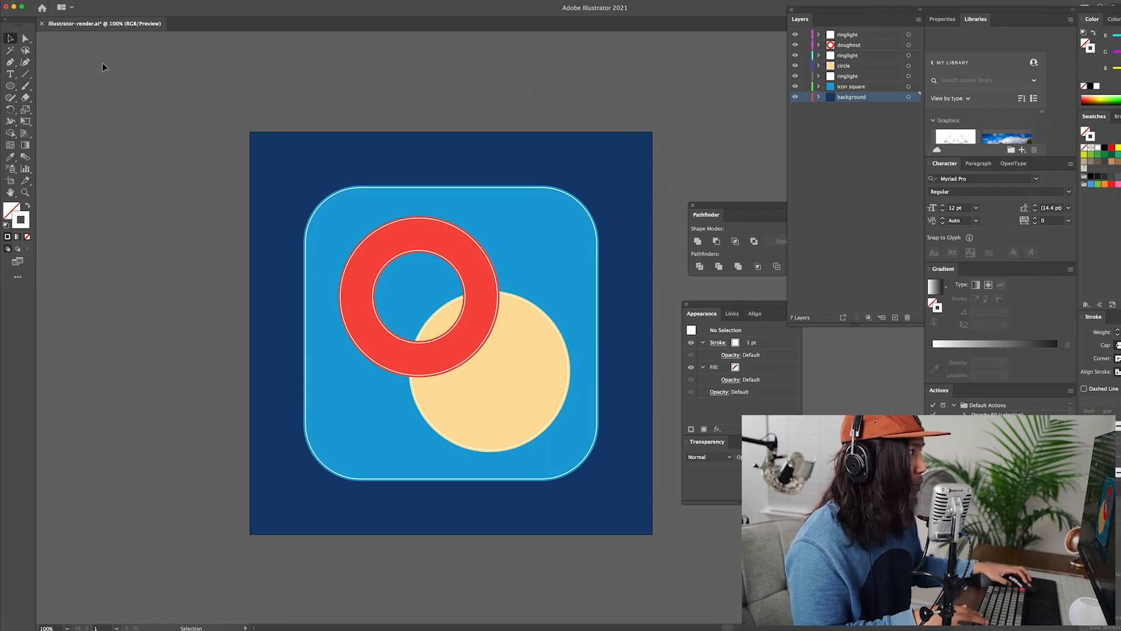
- Open the Export As settings for the artwork and choose the Photoshop (psd) format
{"action": "left_click", "coordinate": [66, 3]}
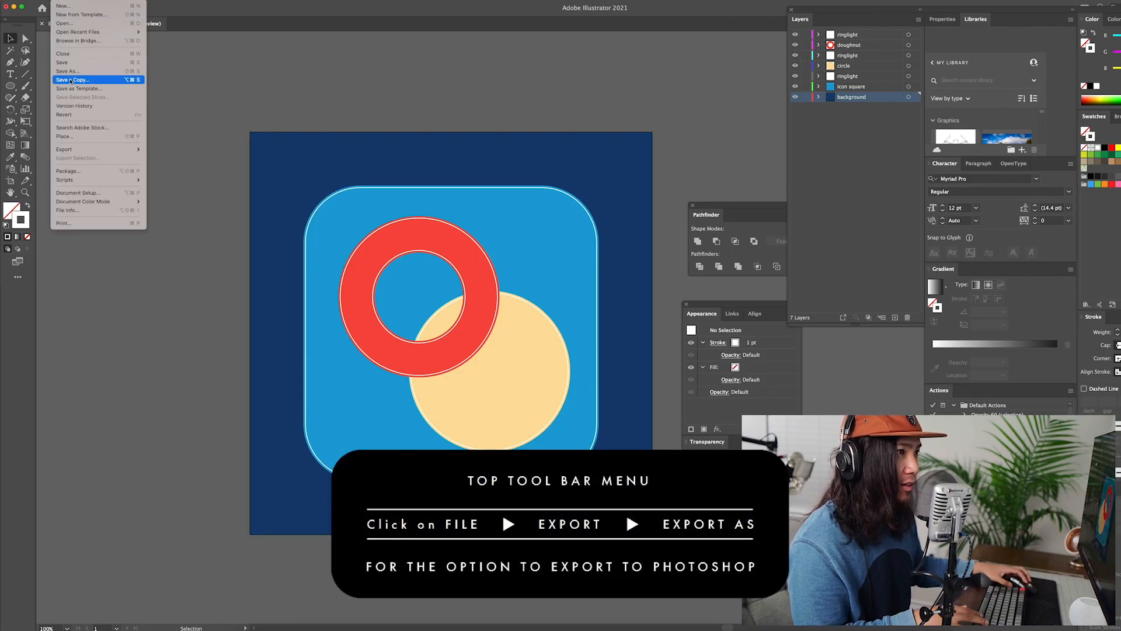
{"action": "mouse_move", "coordinate": [88, 150]}
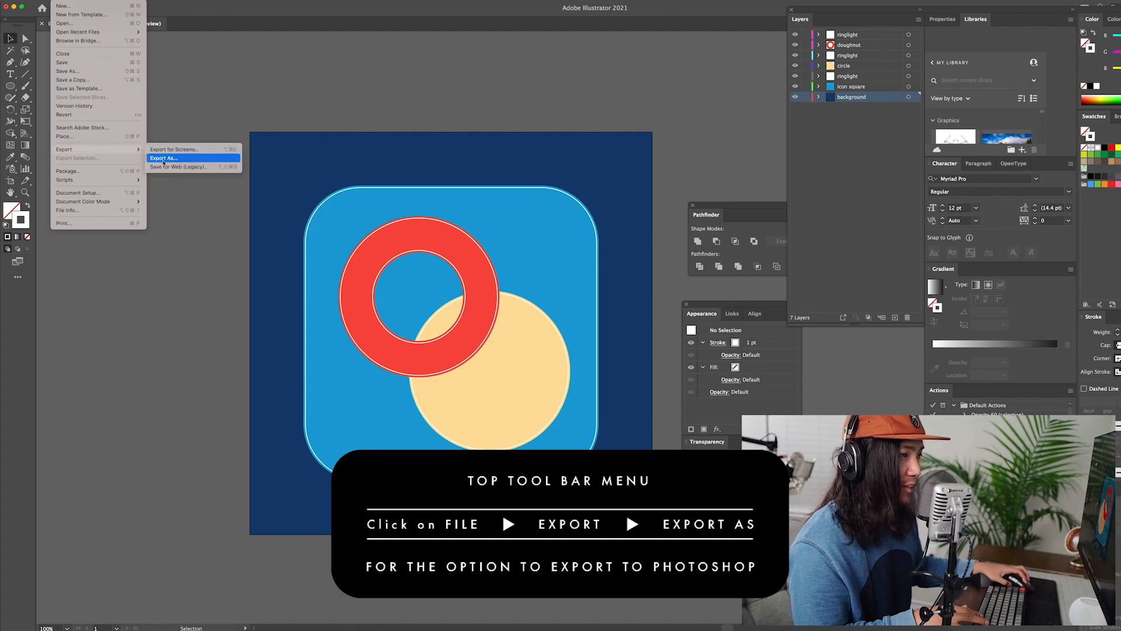
{"action": "left_click", "coordinate": [163, 159]}
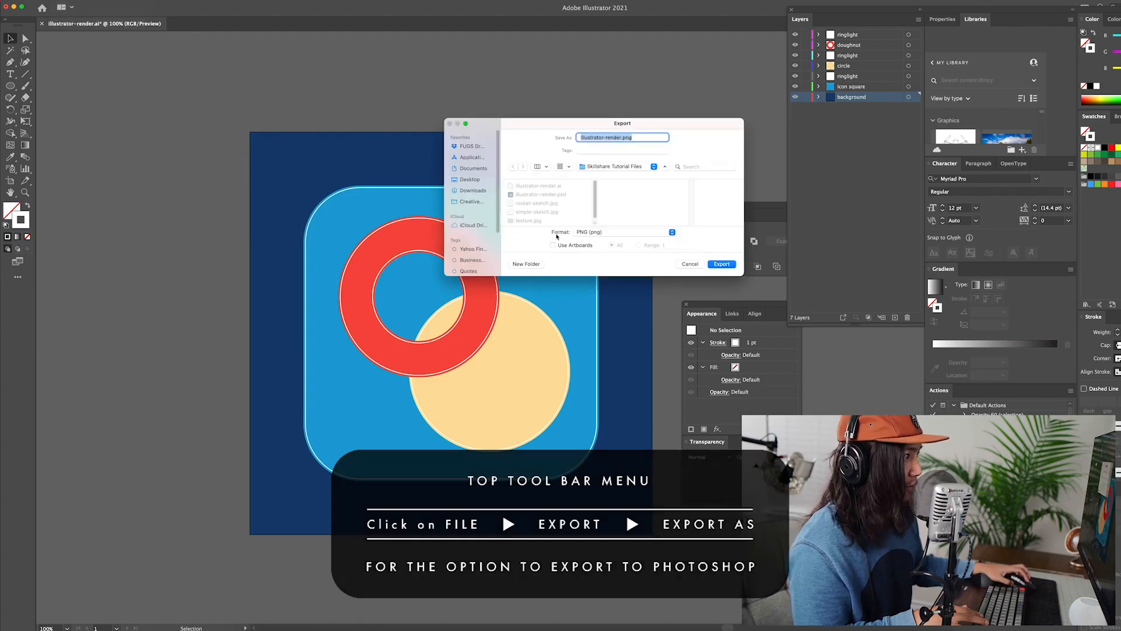
{"action": "left_click", "coordinate": [672, 232]}
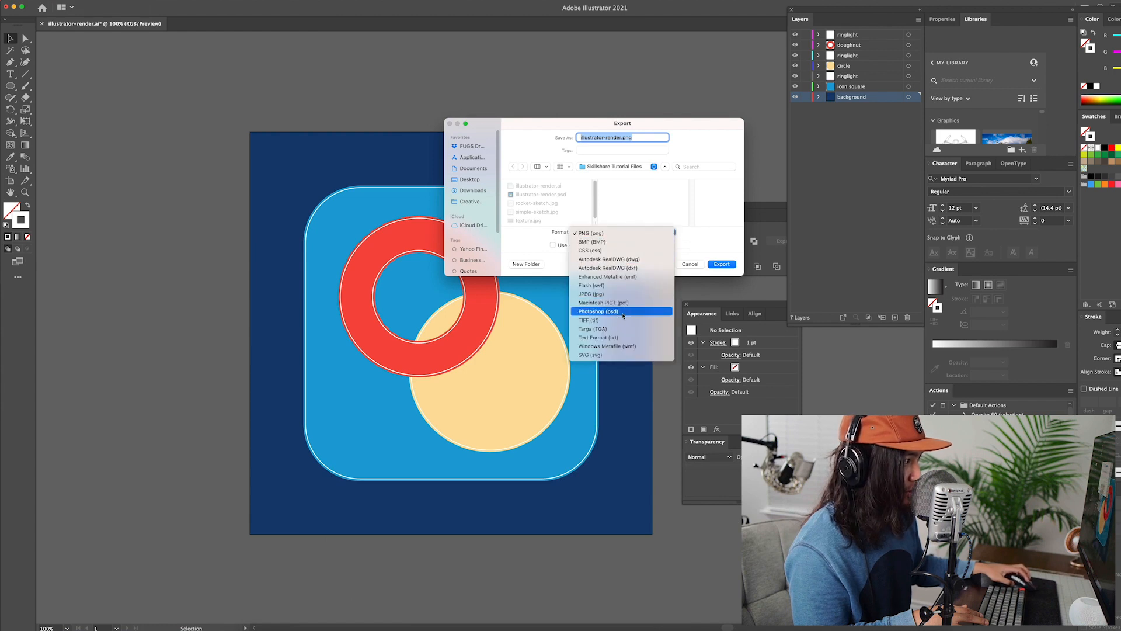
{"action": "left_click", "coordinate": [623, 314]}
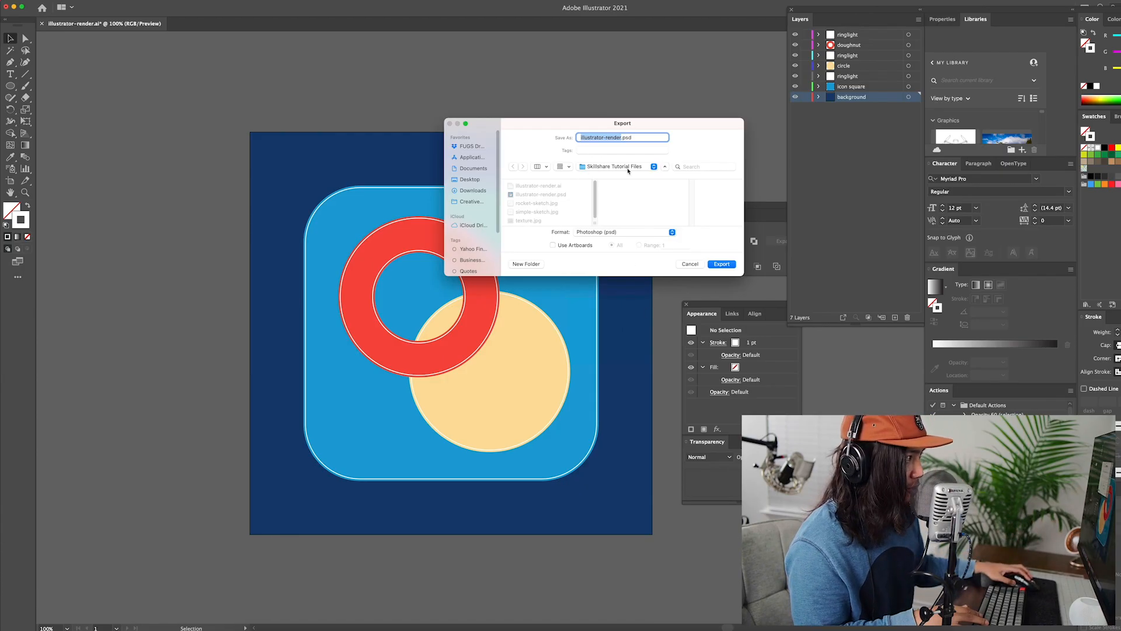
- Name the export file shapes-simple.psd and continue to the Photoshop export options
{"action": "left_click", "coordinate": [607, 138]}
{"action": "left_click_drag", "start_coordinate": [622, 138], "coordinate": [580, 138]}
{"action": "type", "text": "shapes"}
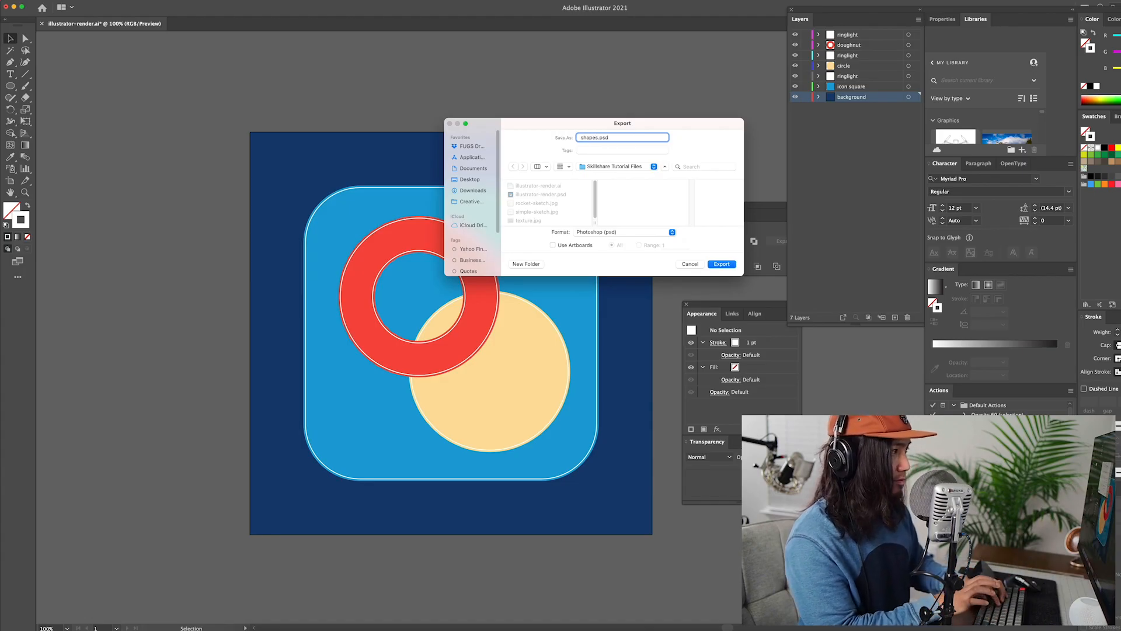
{"action": "type", "text": "-"}
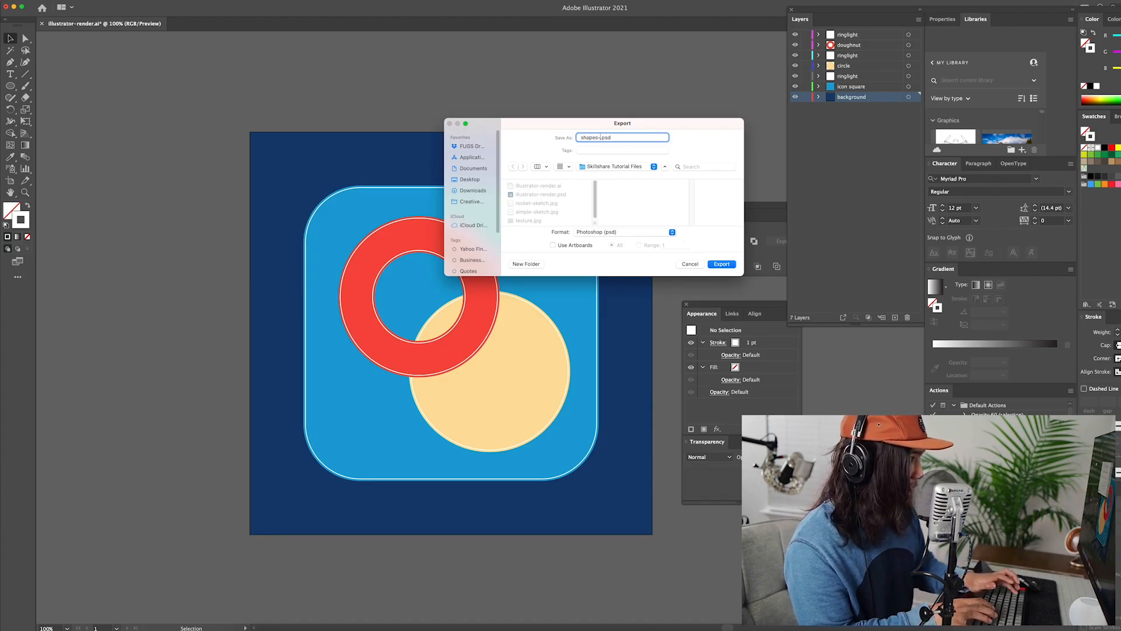
{"action": "type", "text": "simple"}
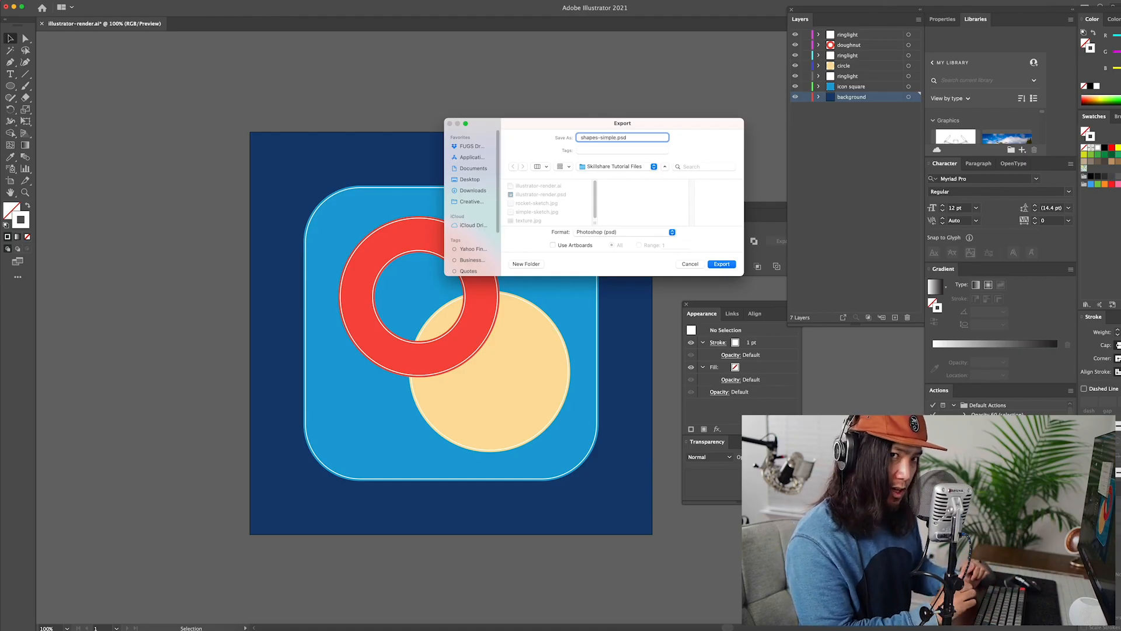
{"action": "left_click", "coordinate": [723, 265]}
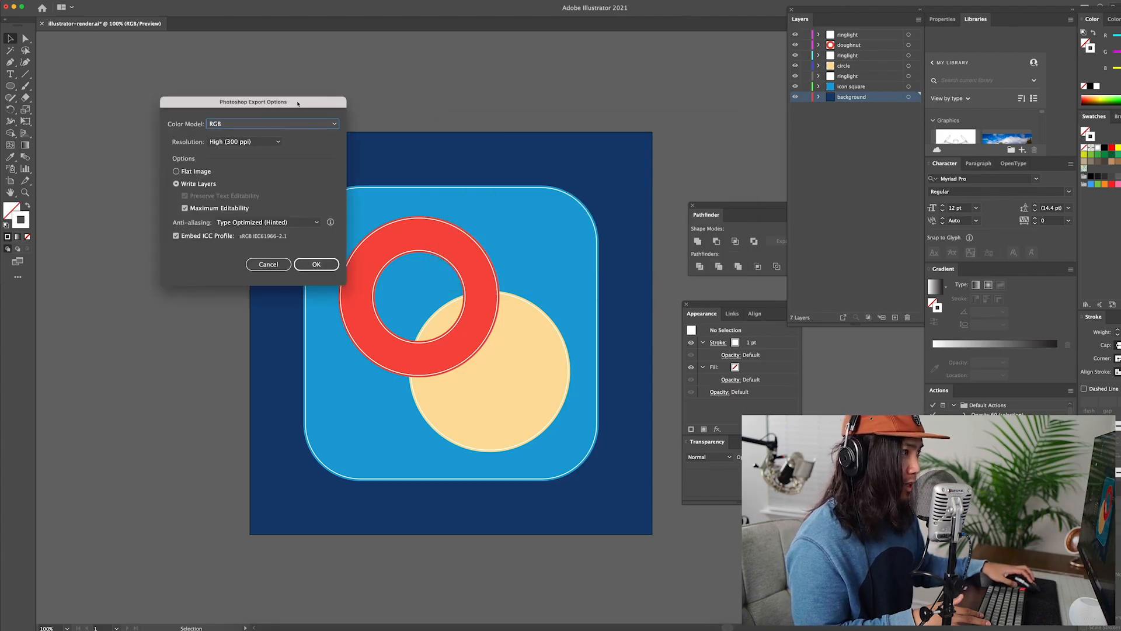
- Export the Photoshop file in RGB at High (300 ppi) with Write Layers, Maximum Editability and the embedded ICC profile
{"action": "left_click_drag", "start_coordinate": [298, 104], "coordinate": [313, 105]}
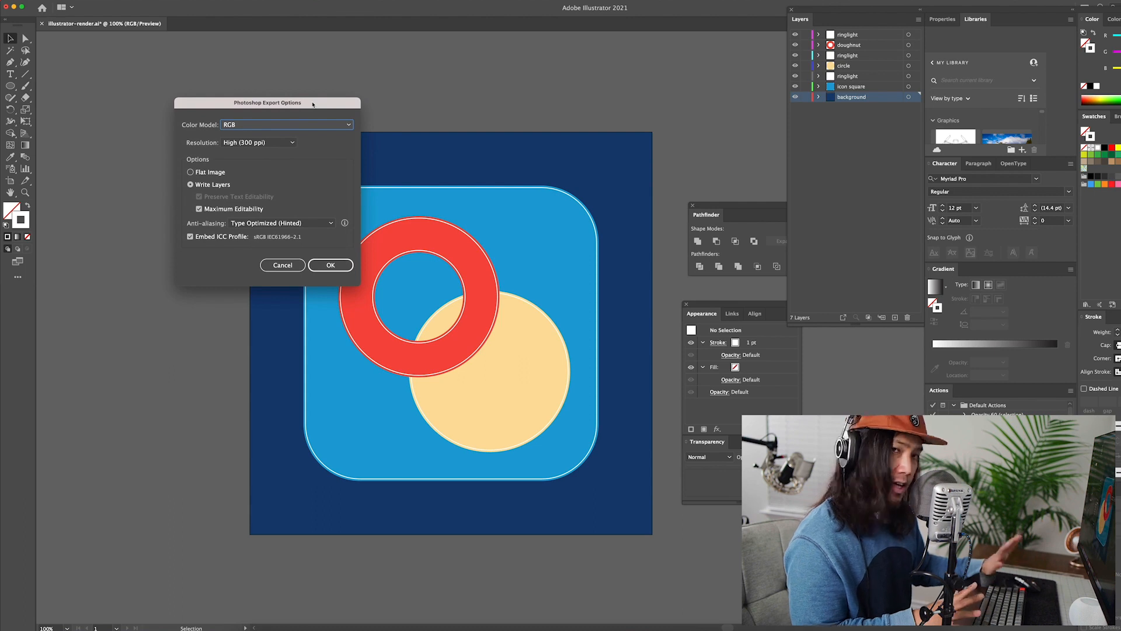
{"action": "left_click_drag", "start_coordinate": [313, 105], "coordinate": [324, 105]}
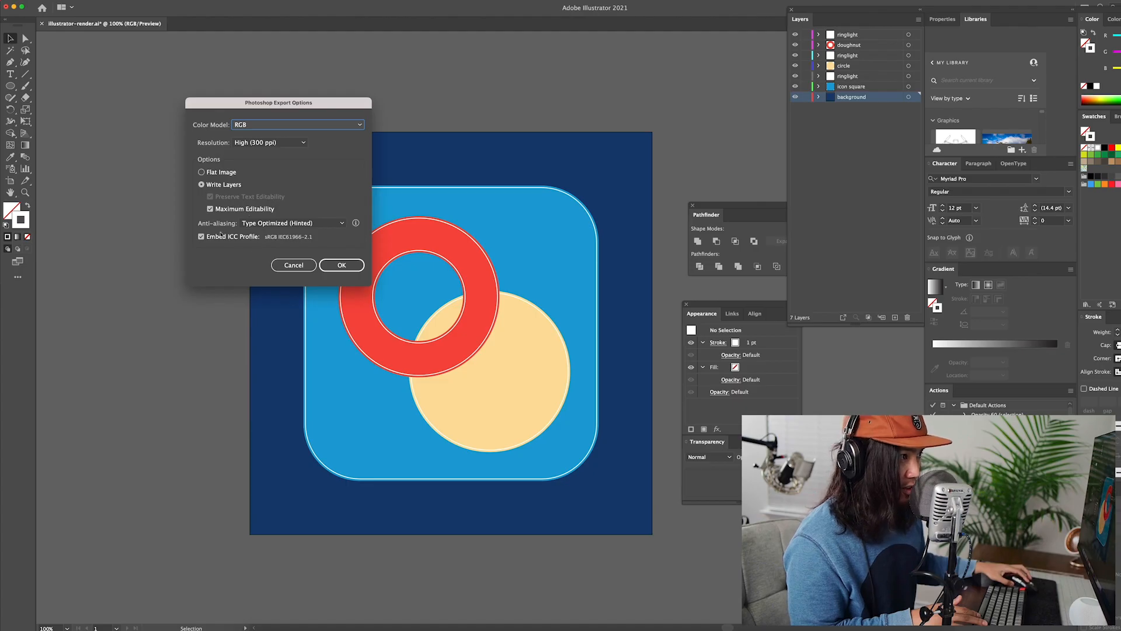
{"action": "left_click", "coordinate": [344, 266]}
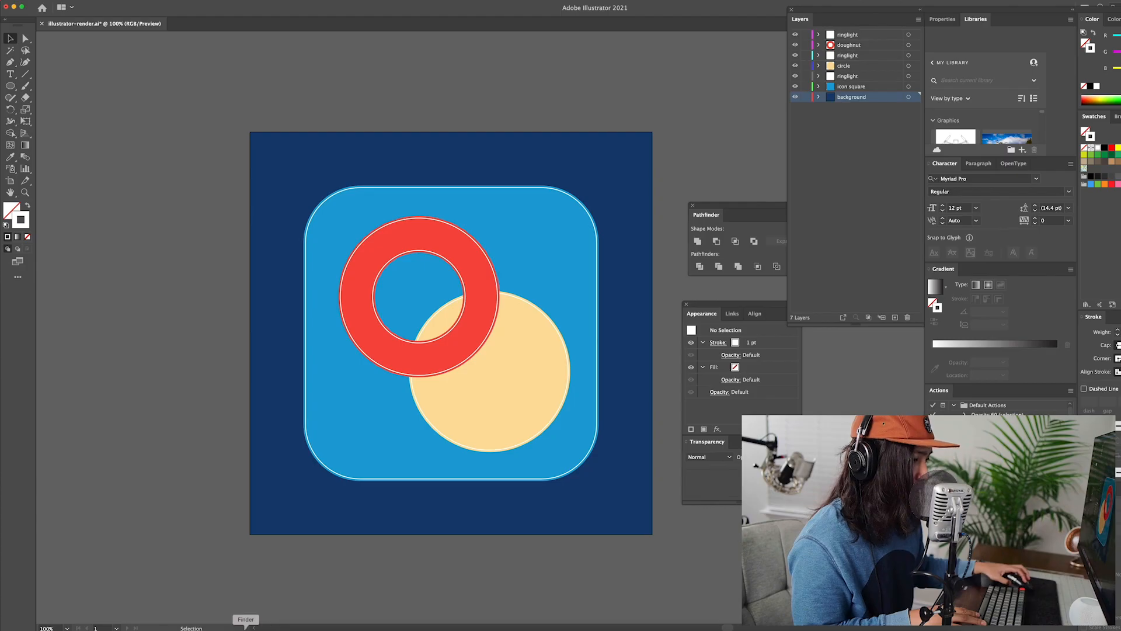
- Open shapes-simple.psd in Photoshop from the Skillshare Tutorial Files folder on the Desktop
{"action": "left_click", "coordinate": [246, 628]}
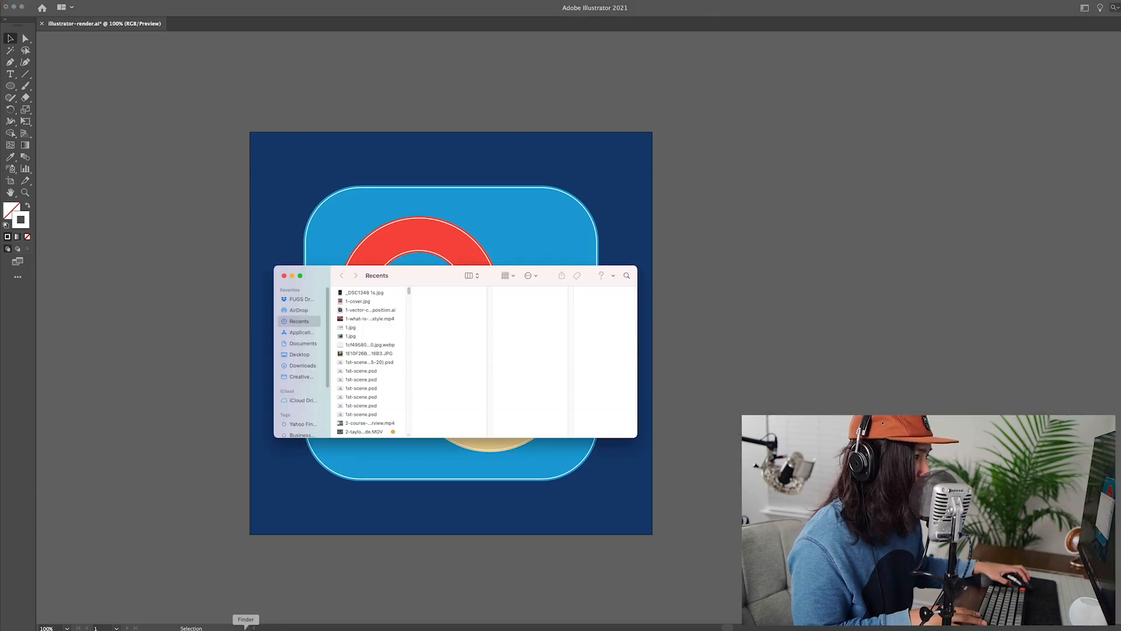
{"action": "left_click", "coordinate": [303, 355]}
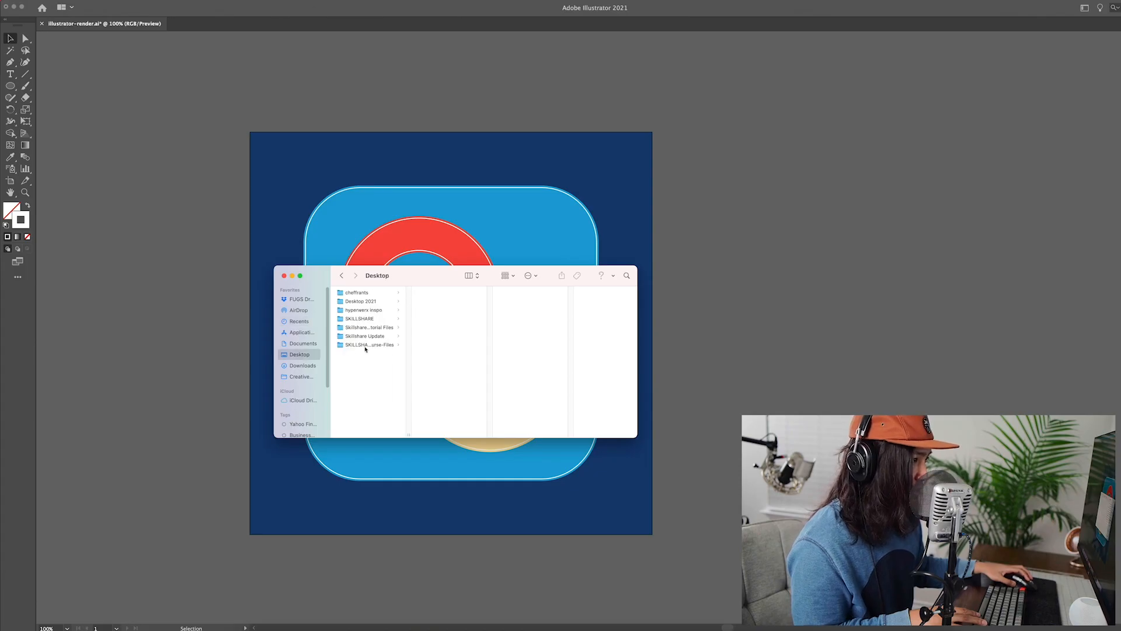
{"action": "left_click", "coordinate": [375, 327]}
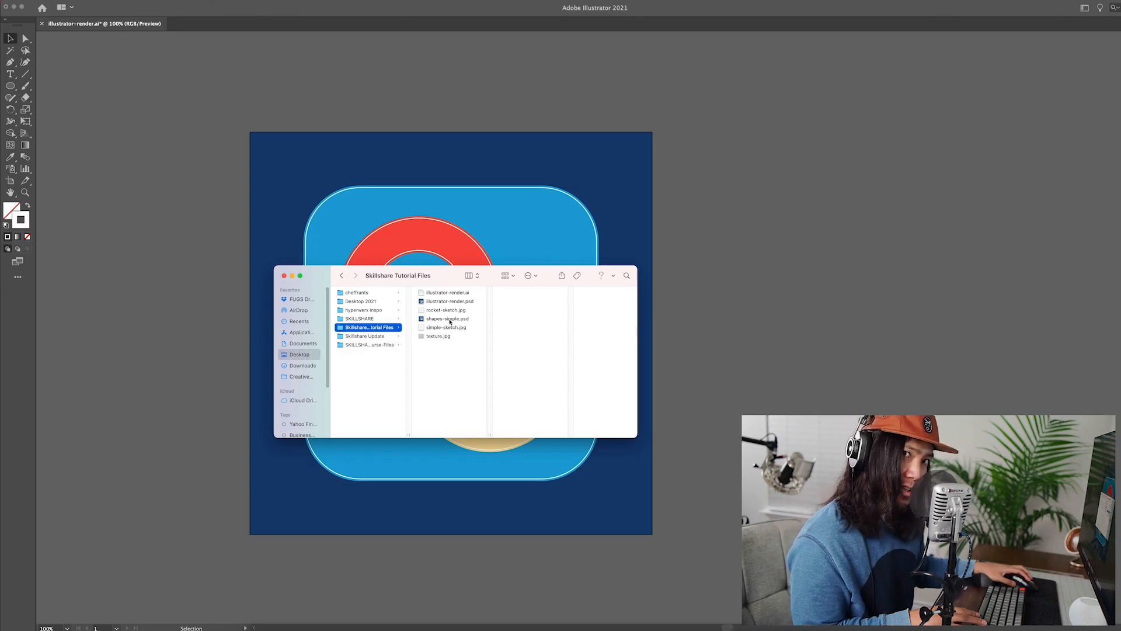
{"action": "left_click", "coordinate": [450, 319]}
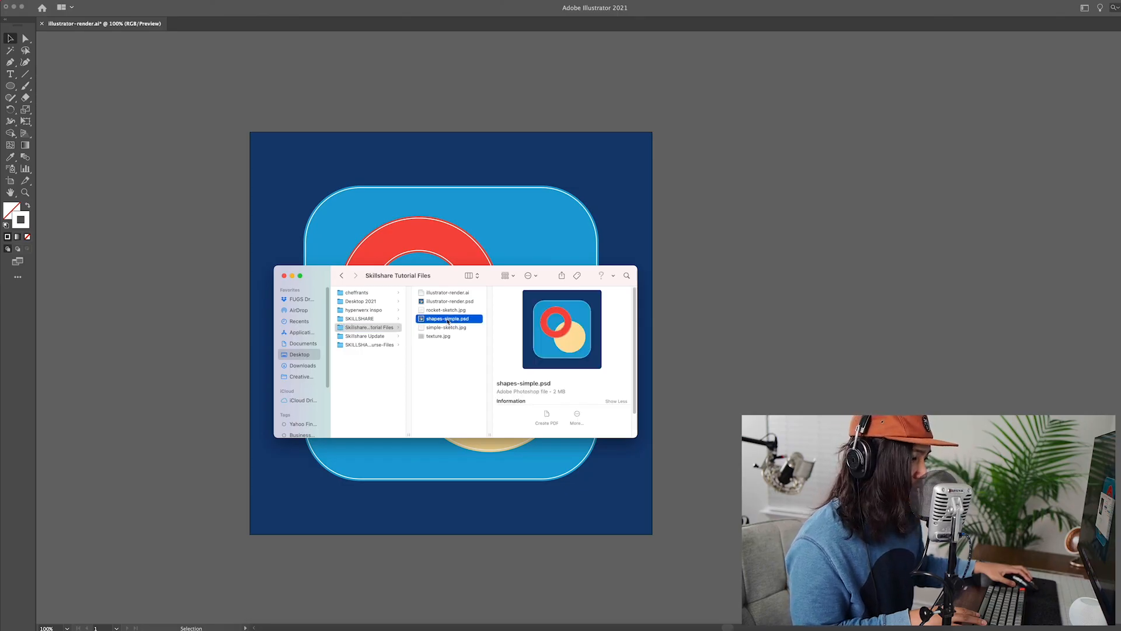
{"action": "double_click", "coordinate": [448, 319]}
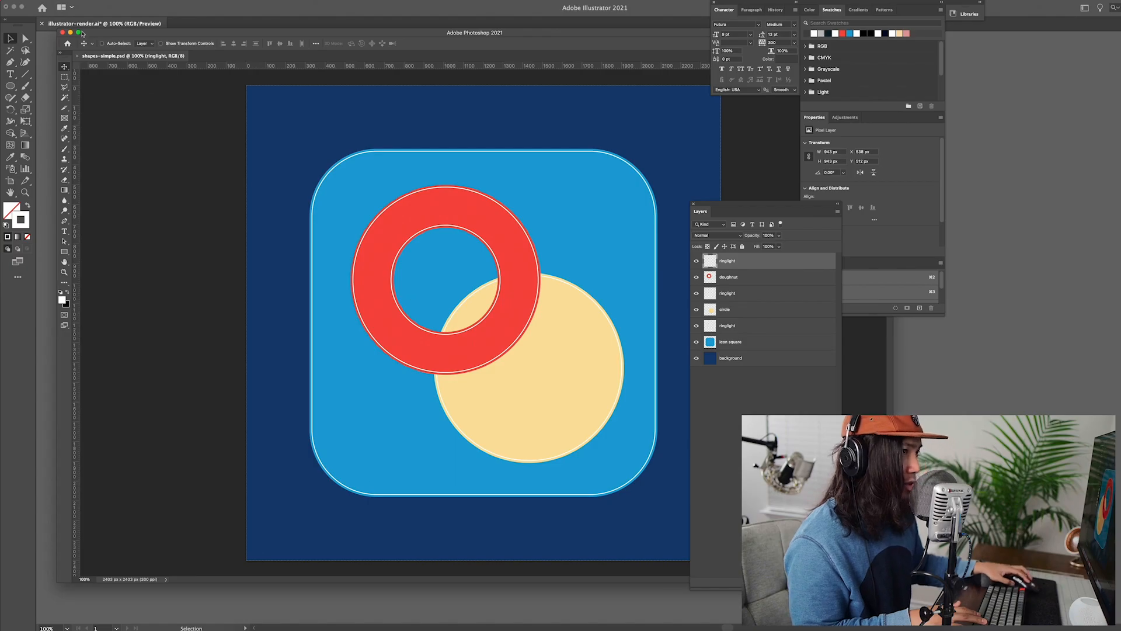
- Maximize the Photoshop window and rearrange the floating panels so the Layers panel is clear and mostly beside the artwork
{"action": "left_click", "coordinate": [78, 32]}
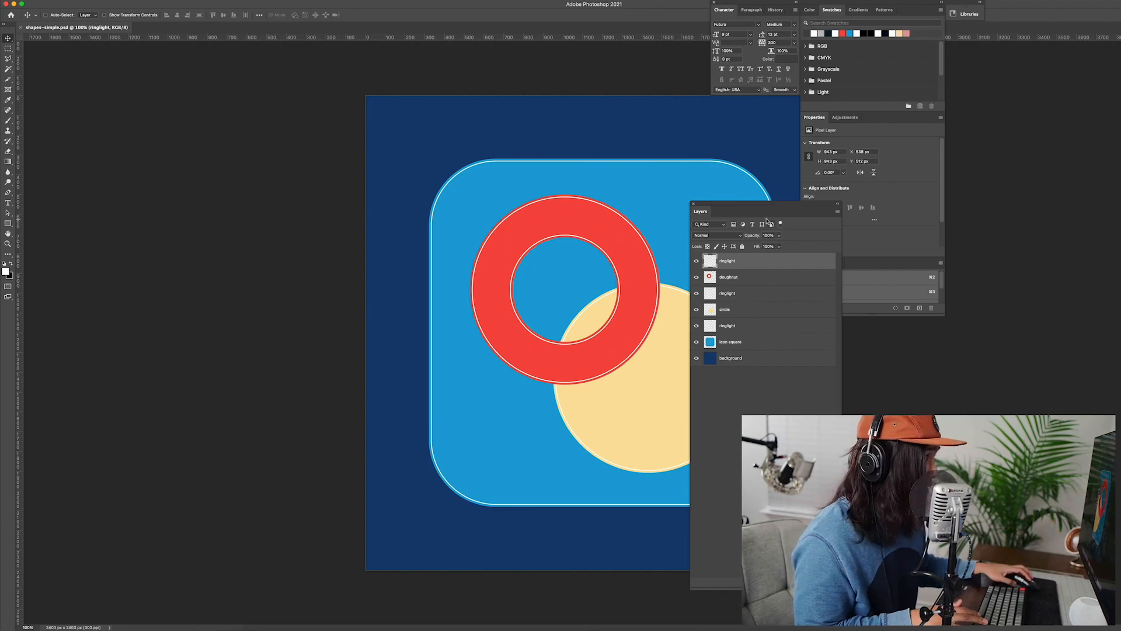
{"action": "left_click_drag", "start_coordinate": [759, 209], "coordinate": [986, 229]}
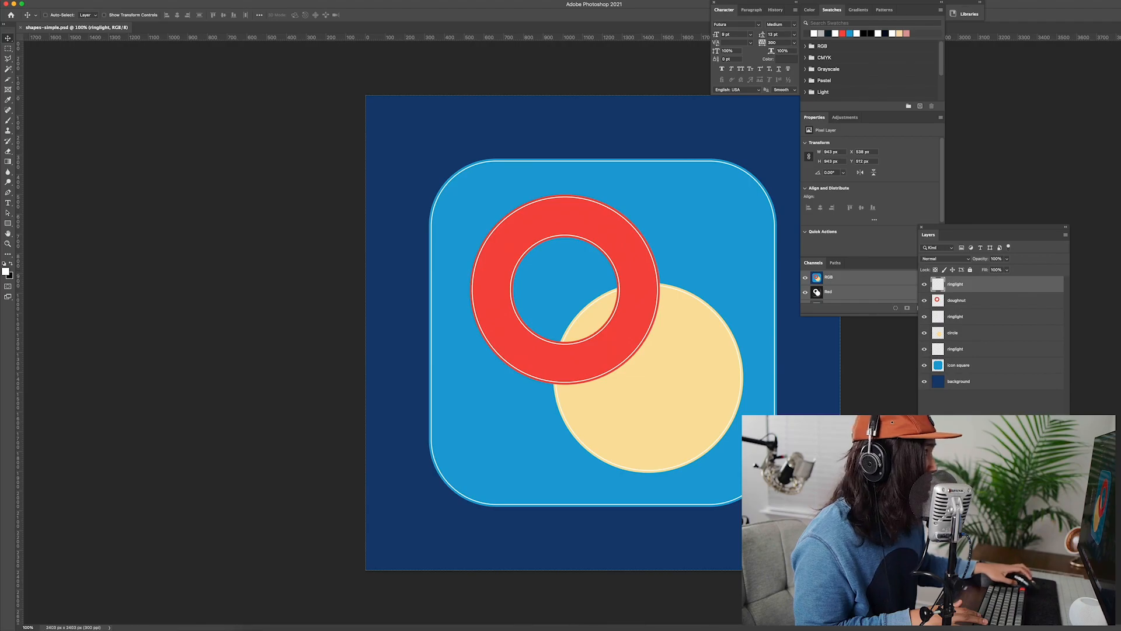
{"action": "left_click_drag", "start_coordinate": [917, 5], "coordinate": [1090, 20]}
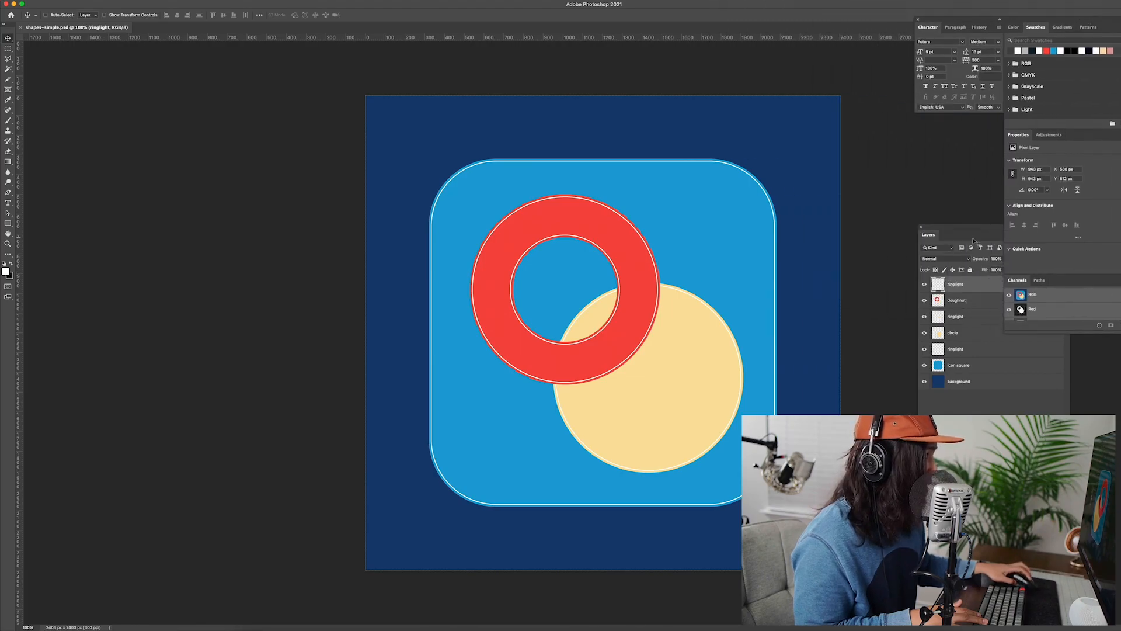
{"action": "left_click_drag", "start_coordinate": [974, 240], "coordinate": [878, 121]}
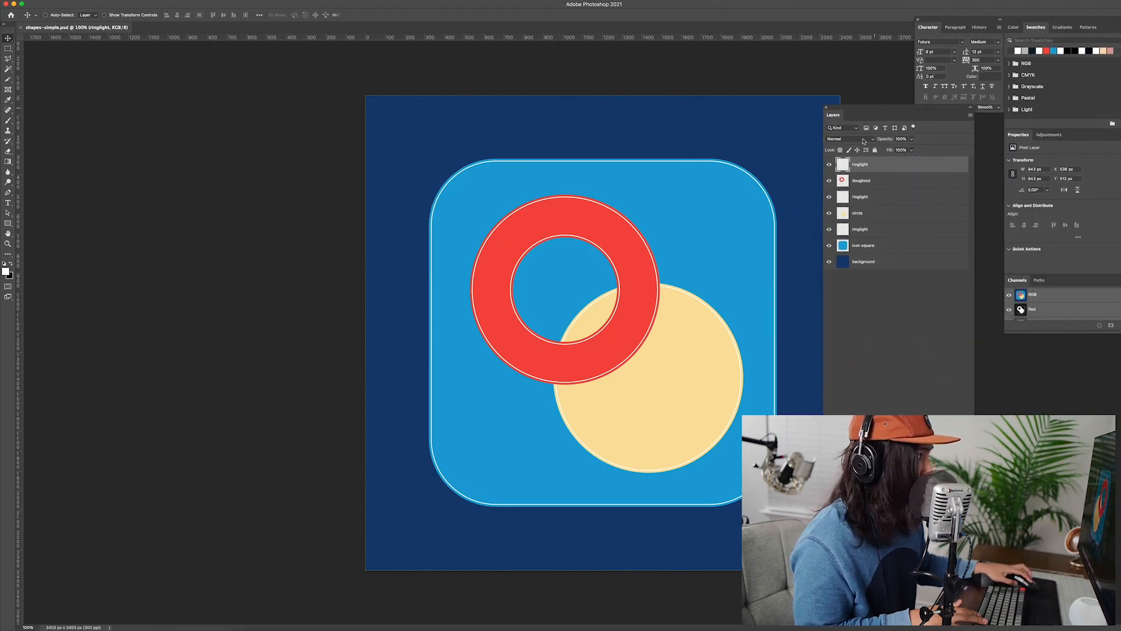
- Toggle the ringlight, doughnut and circle layers off and on one by one to check the exported layer structure
{"action": "left_click", "coordinate": [829, 165]}
{"action": "left_click", "coordinate": [829, 164]}
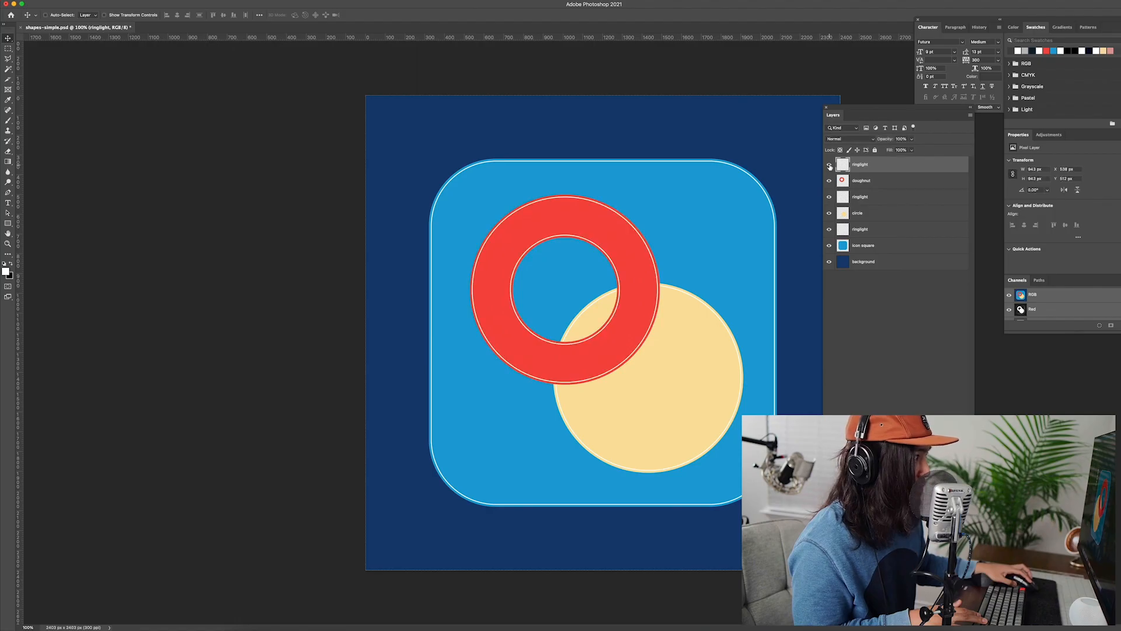
{"action": "left_click", "coordinate": [829, 181]}
{"action": "left_click", "coordinate": [829, 181]}
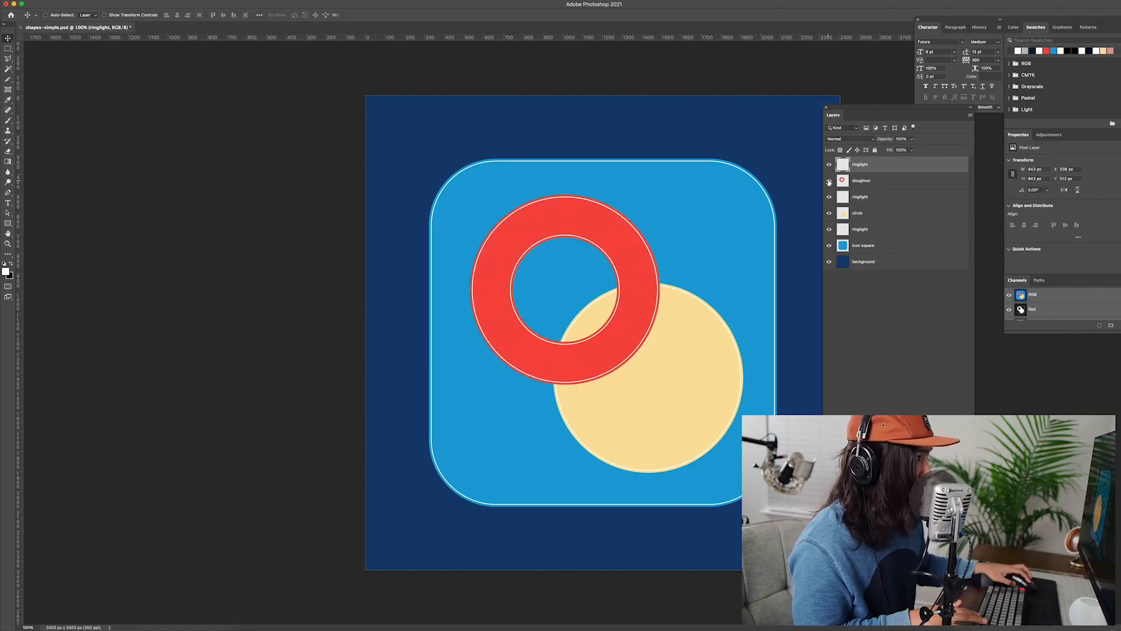
{"action": "left_click", "coordinate": [829, 197]}
{"action": "left_click", "coordinate": [829, 197]}
{"action": "left_click", "coordinate": [829, 213]}
{"action": "left_click", "coordinate": [829, 213]}
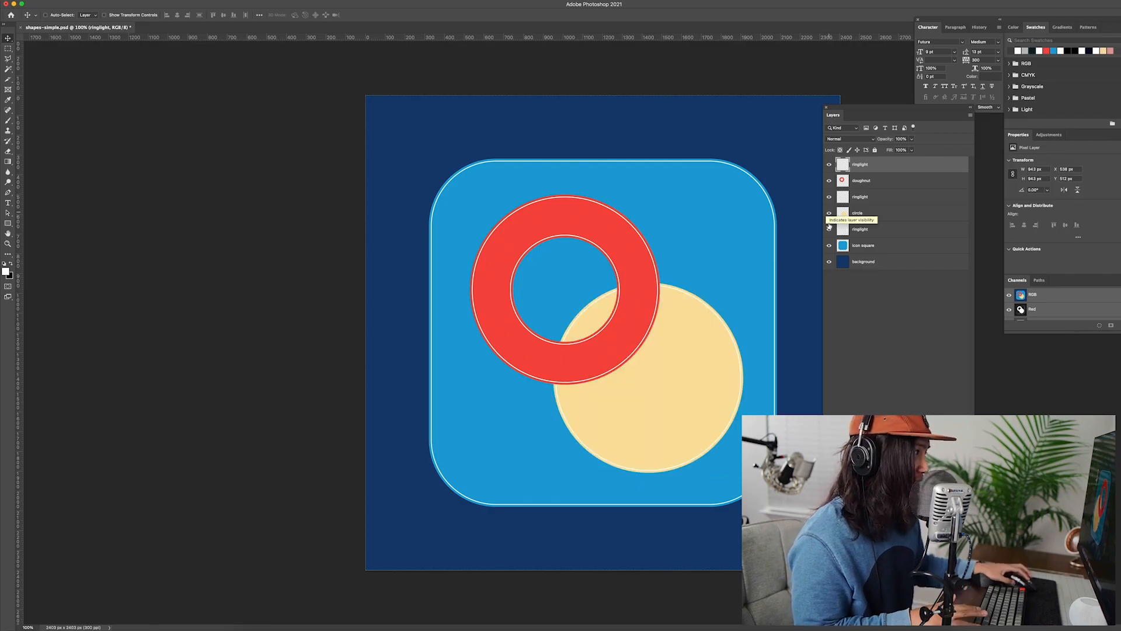
{"action": "left_click", "coordinate": [829, 230]}
{"action": "left_click", "coordinate": [829, 230]}
{"action": "left_click_drag", "start_coordinate": [869, 109], "coordinate": [892, 126]}
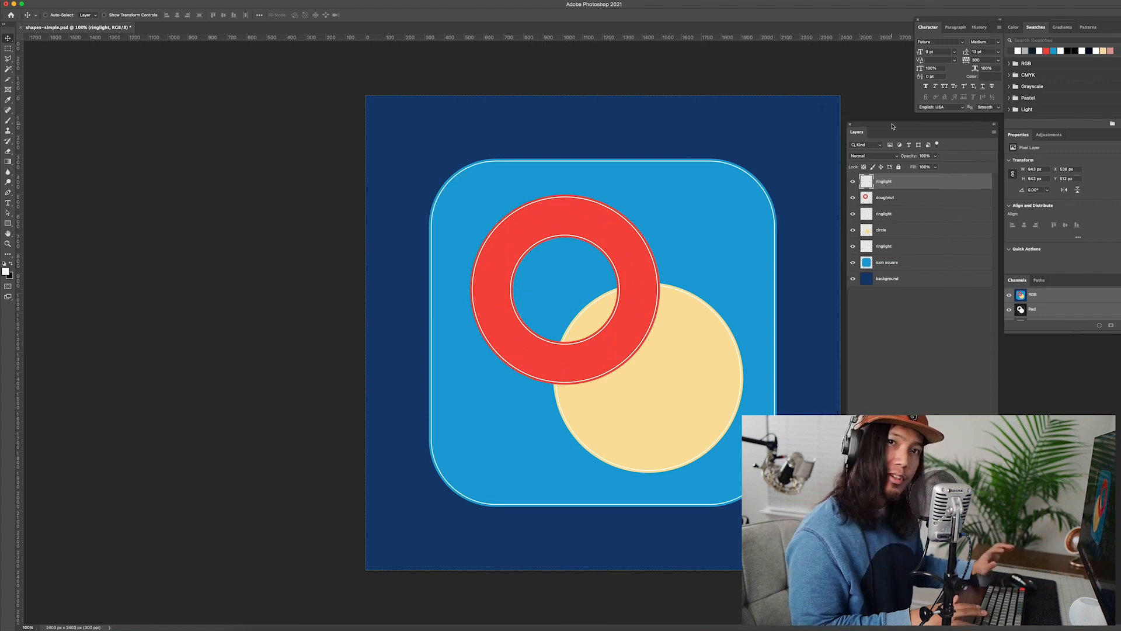
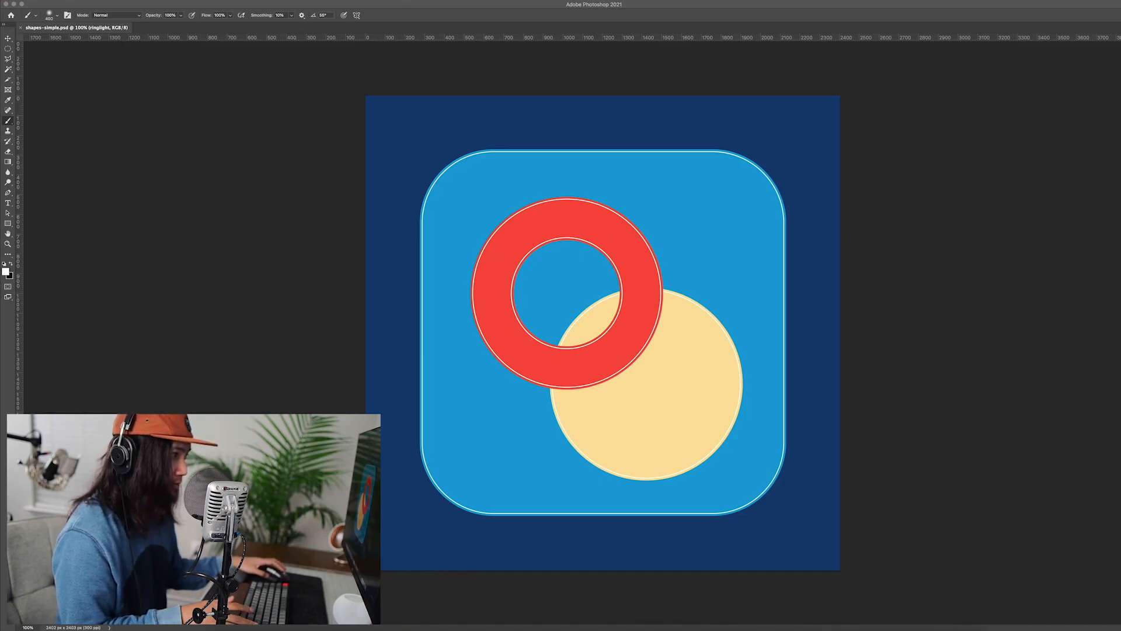
- Preview texture.jpg from the Skillshare Tutorial Files folder to examine its grain, and return to the Photoshop document
{"action": "left_click", "coordinate": [225, 629]}
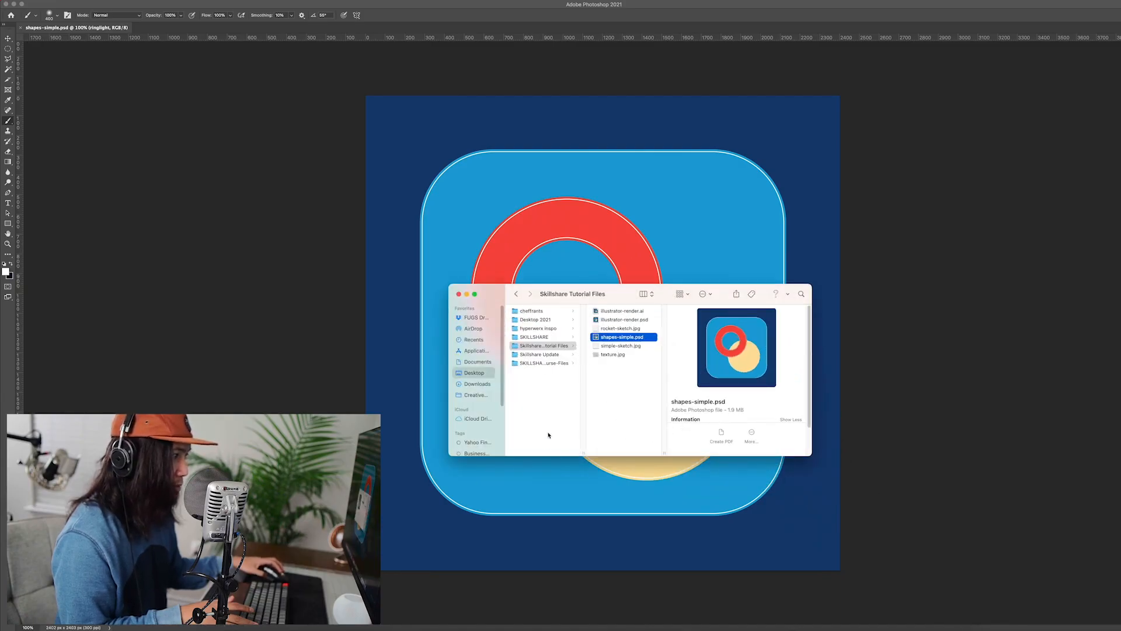
{"action": "left_click", "coordinate": [610, 356]}
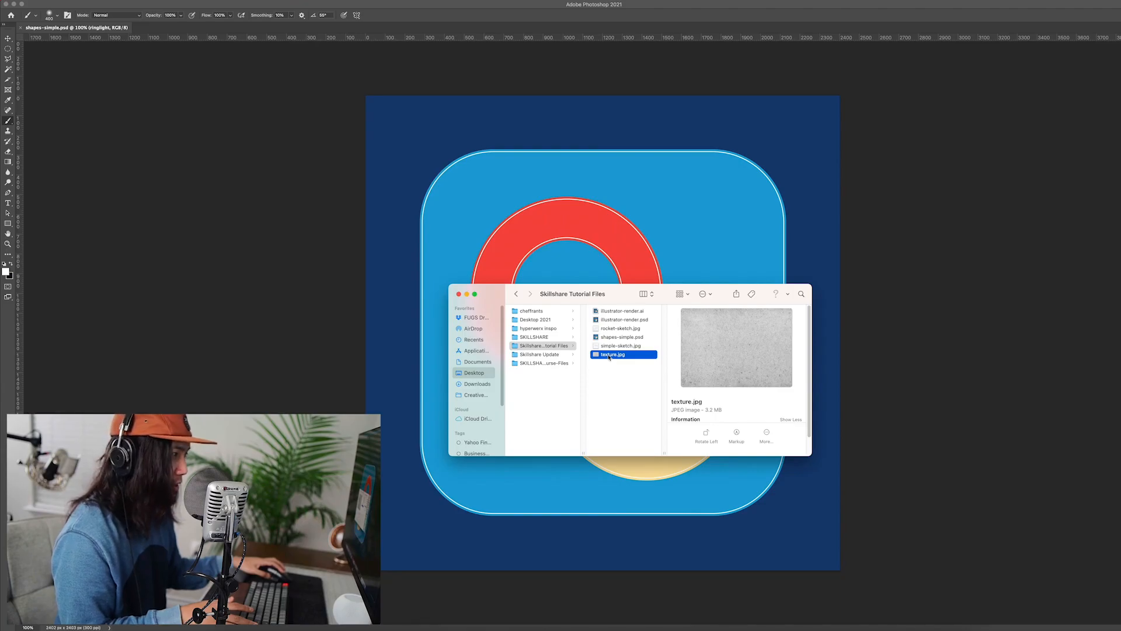
{"action": "double_click", "coordinate": [609, 355]}
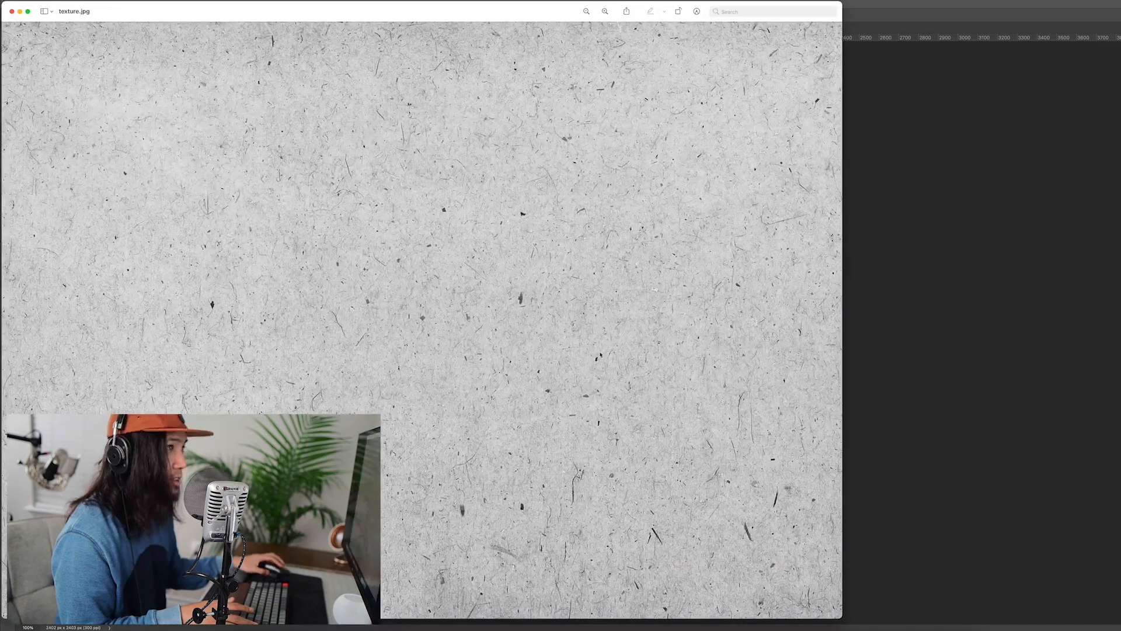
{"action": "left_click_drag", "start_coordinate": [250, 16], "coordinate": [311, 23]}
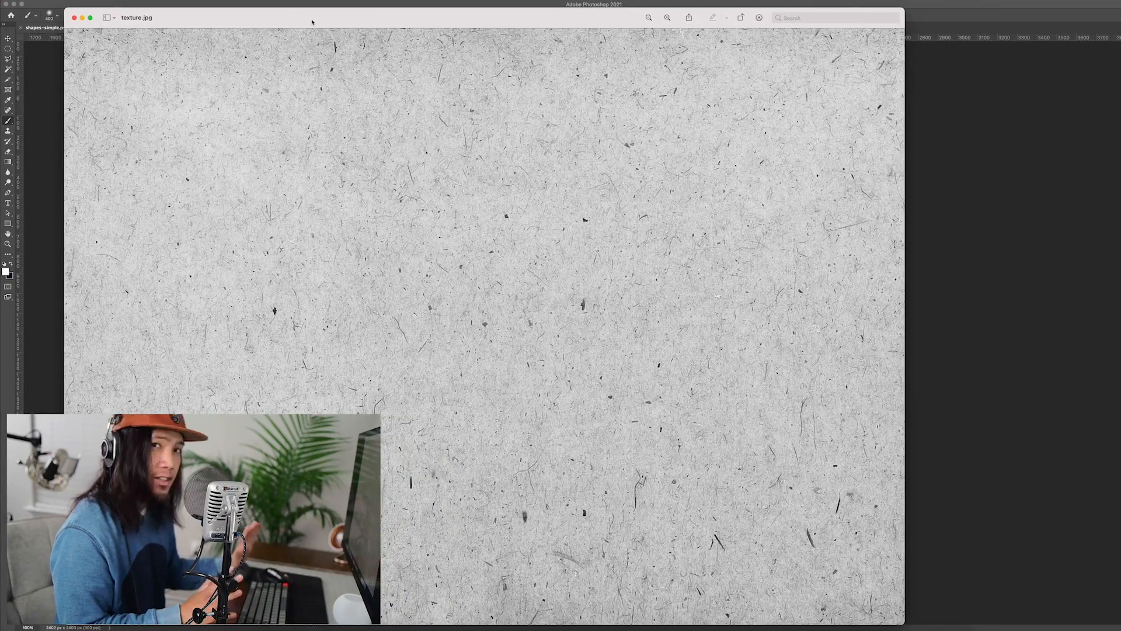
{"action": "left_click_drag", "start_coordinate": [311, 22], "coordinate": [408, 25]}
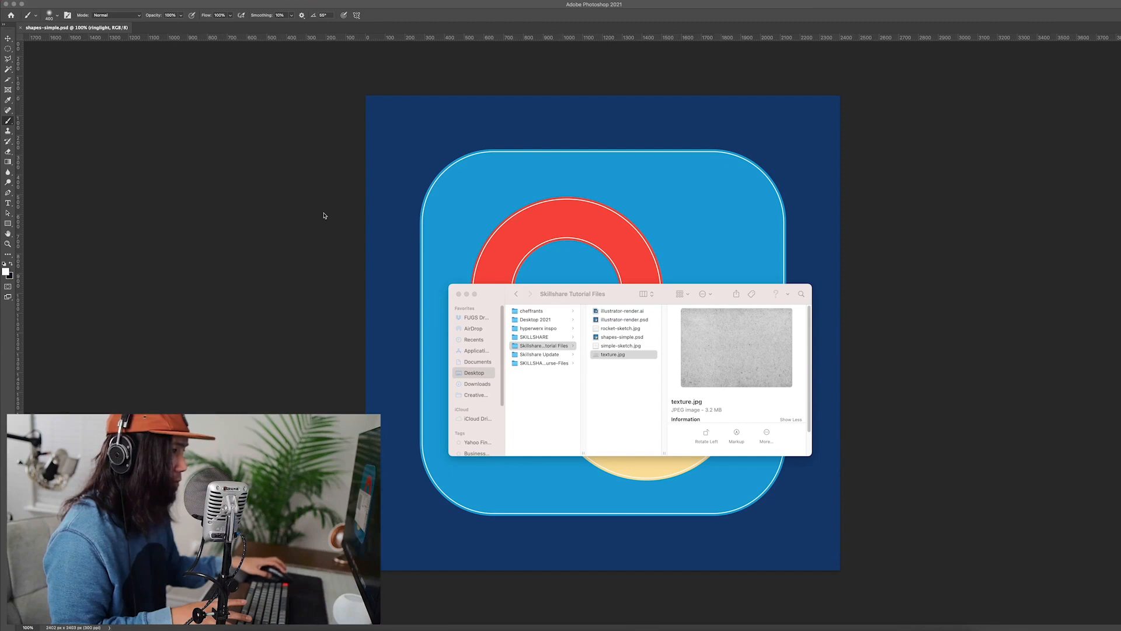
{"action": "left_click", "coordinate": [324, 216]}
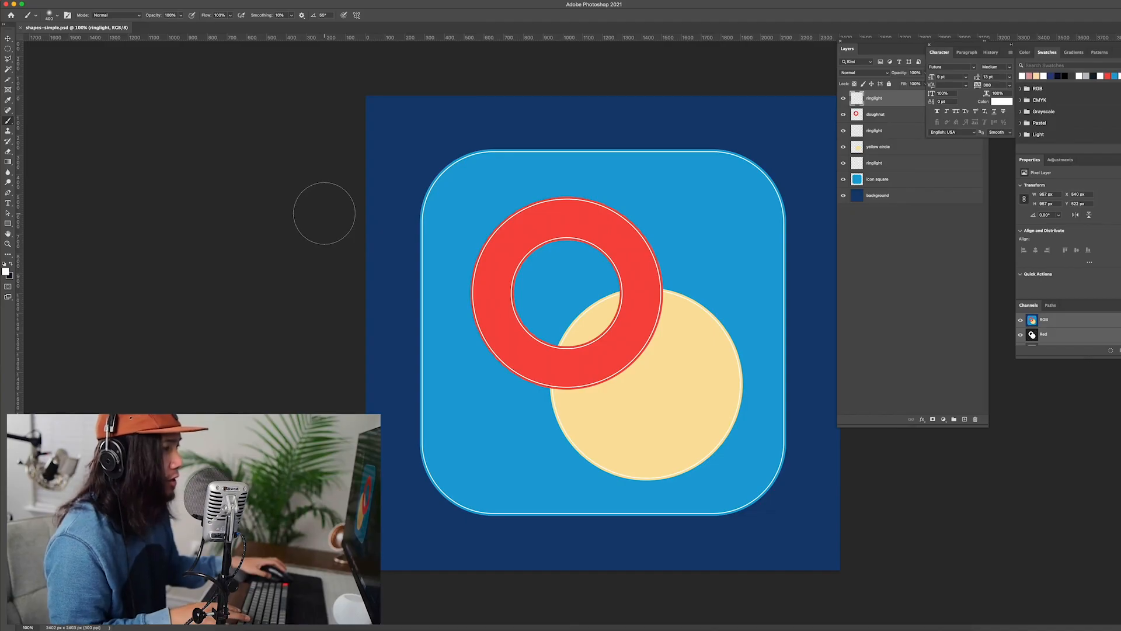
- Toggle the icon square and the ringlight above it to compare them, and leave that ringlight layer hidden
{"action": "left_click", "coordinate": [844, 181]}
{"action": "left_click", "coordinate": [843, 181]}
{"action": "left_click", "coordinate": [843, 181]}
{"action": "left_click", "coordinate": [843, 180]}
{"action": "left_click", "coordinate": [843, 164]}
{"action": "left_click", "coordinate": [844, 164]}
{"action": "left_click", "coordinate": [843, 164]}
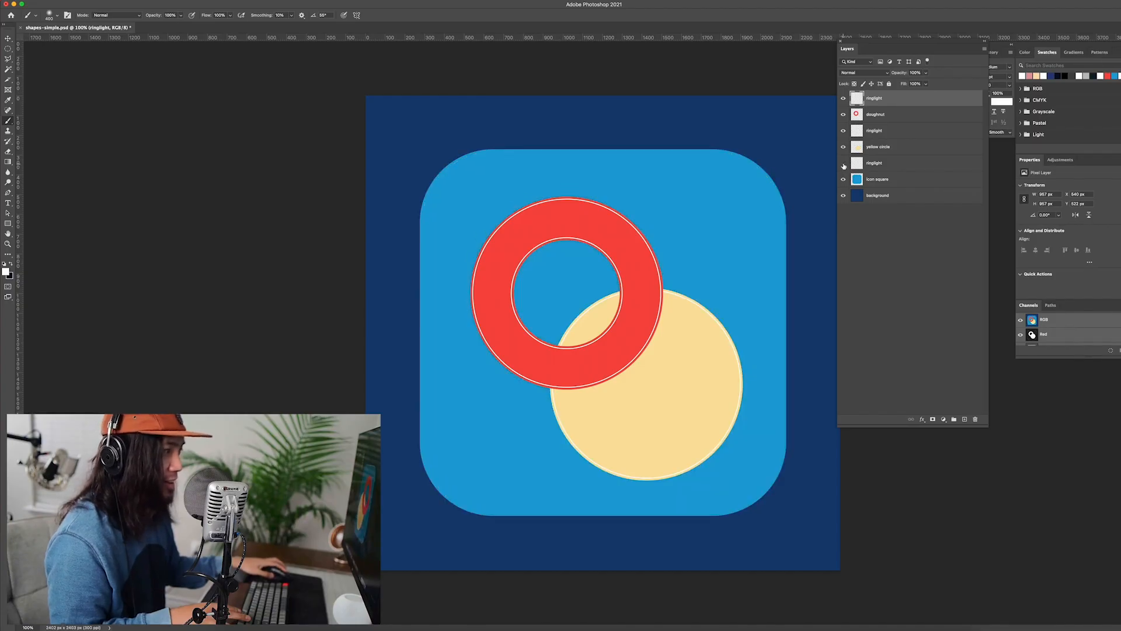
{"action": "left_click", "coordinate": [843, 165]}
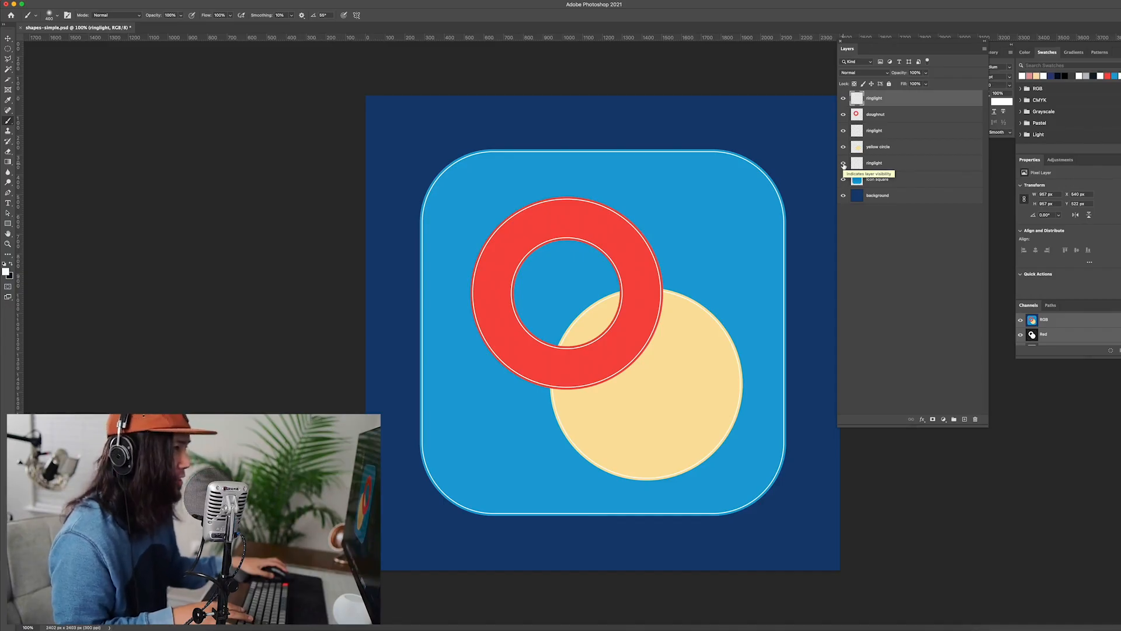
{"action": "left_click", "coordinate": [844, 164]}
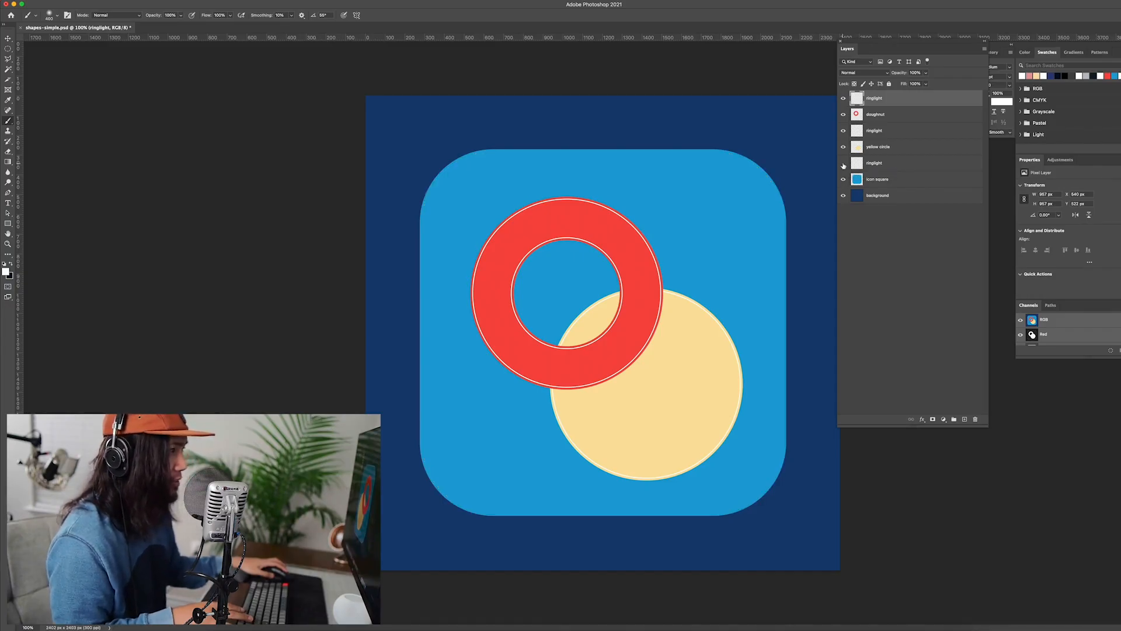
- Place texture.jpg directly above the icon square layer and scale it proportionally to cover the whole canvas
{"action": "left_click", "coordinate": [893, 183]}
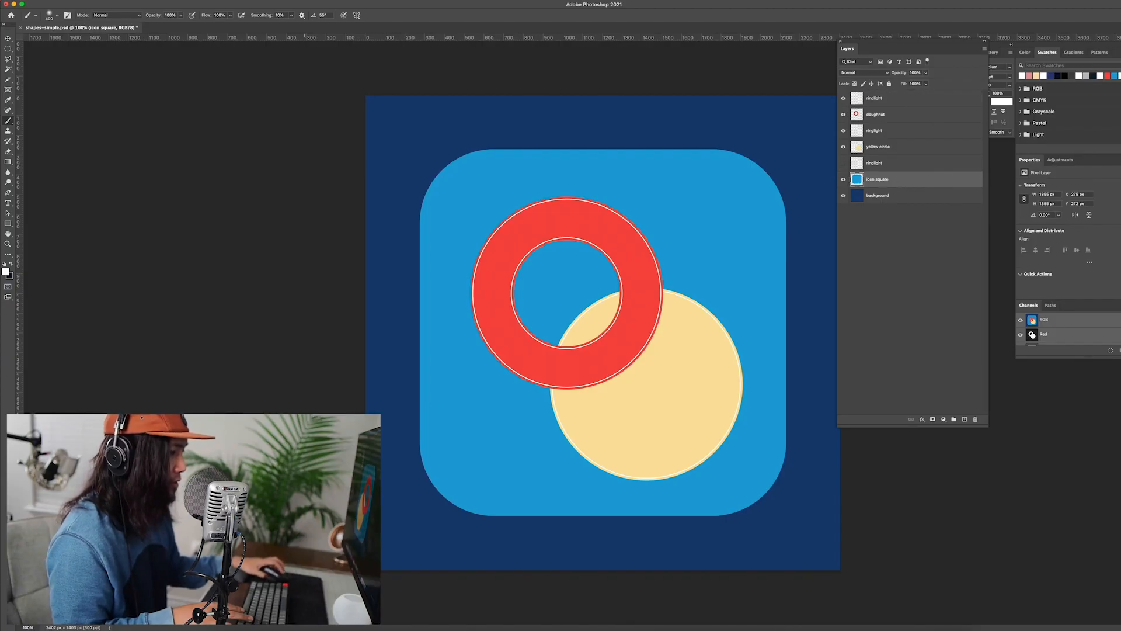
{"action": "left_click", "coordinate": [225, 629]}
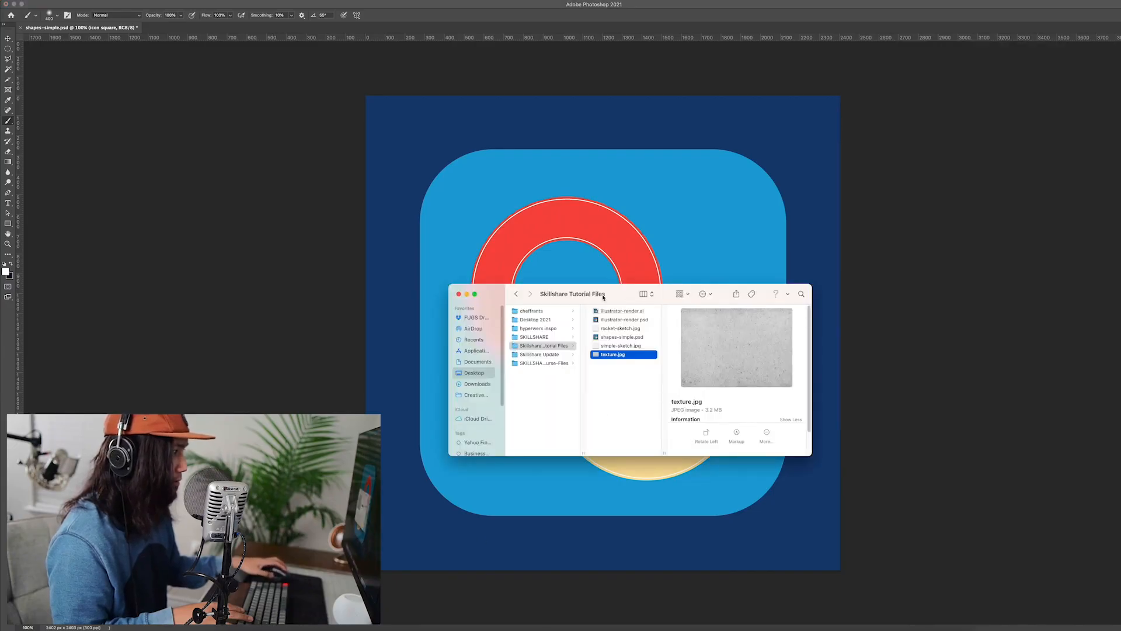
{"action": "left_click_drag", "start_coordinate": [616, 300], "coordinate": [798, 274]}
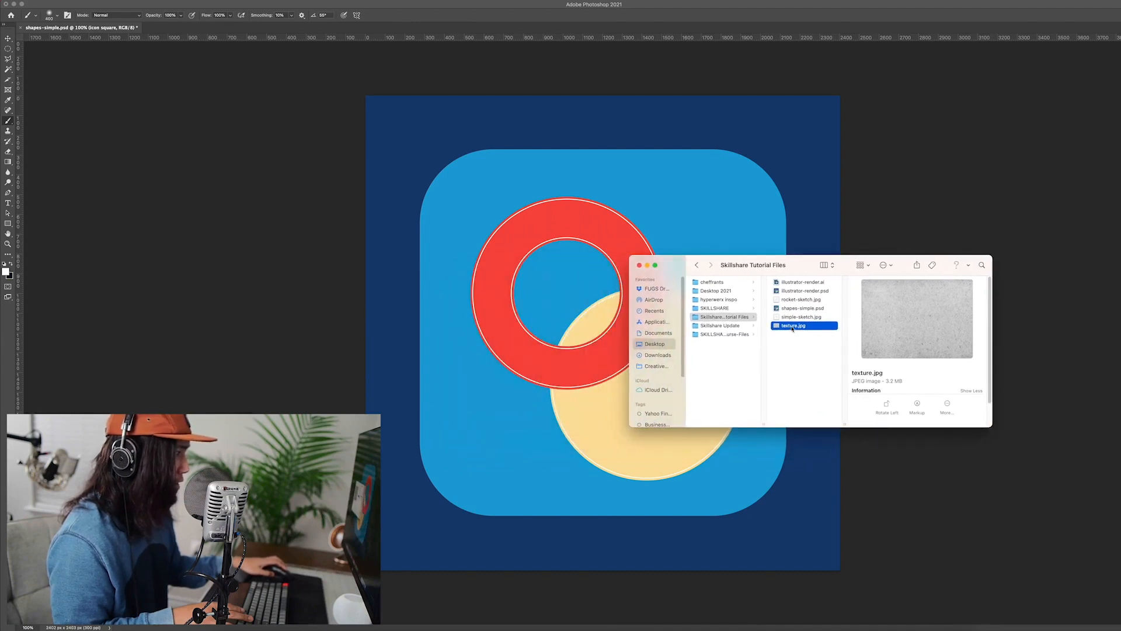
{"action": "left_click_drag", "start_coordinate": [792, 329], "coordinate": [500, 332]}
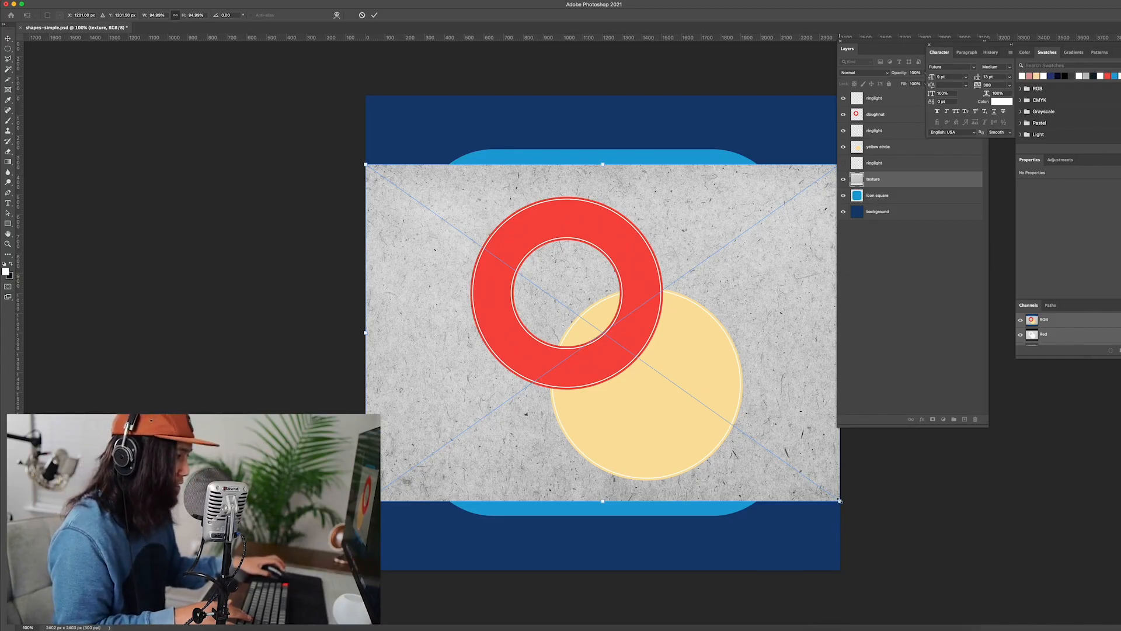
{"action": "left_click_drag", "start_coordinate": [840, 501], "coordinate": [937, 570]}
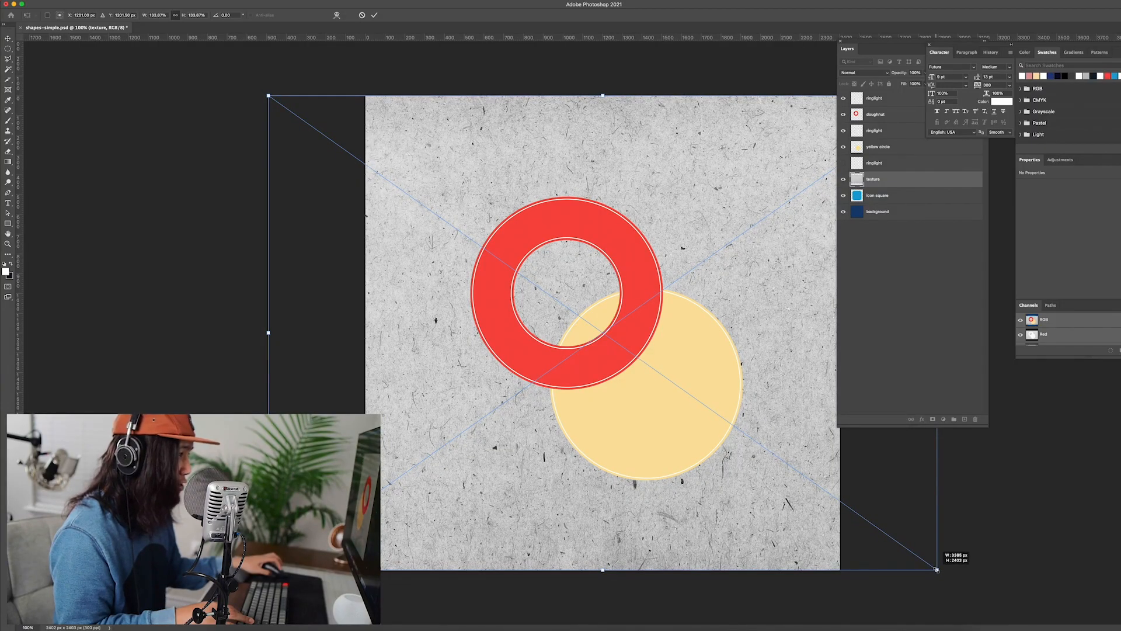
{"action": "key", "text": "Return"}
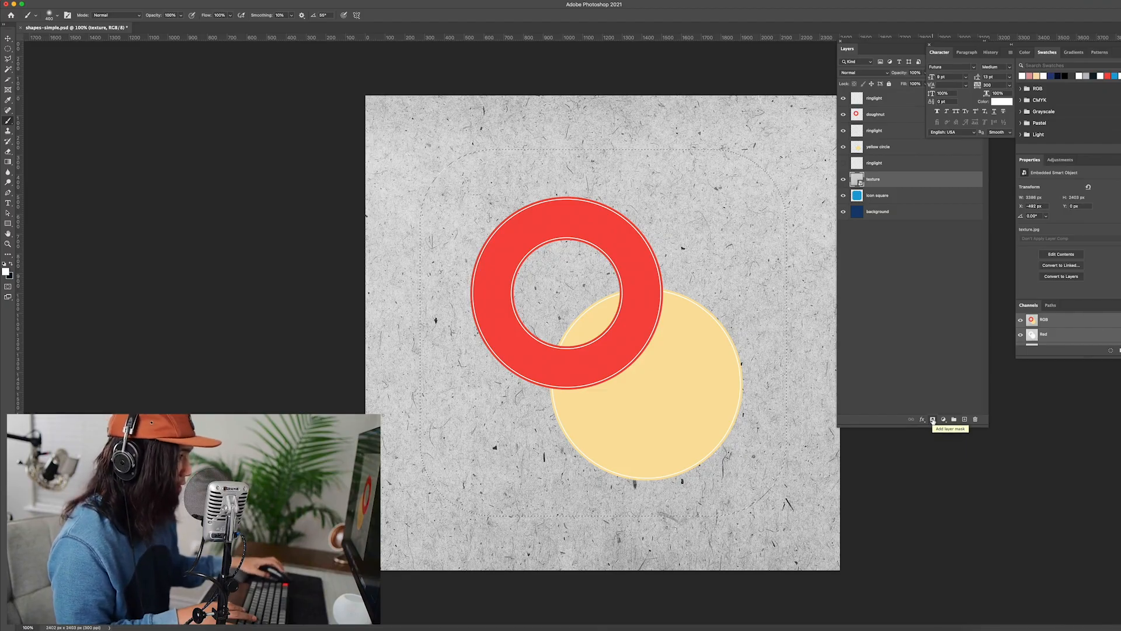
- Mask the texture layer to the icon square's outline and toggle its visibility to compare
{"action": "left_click", "coordinate": [932, 420]}
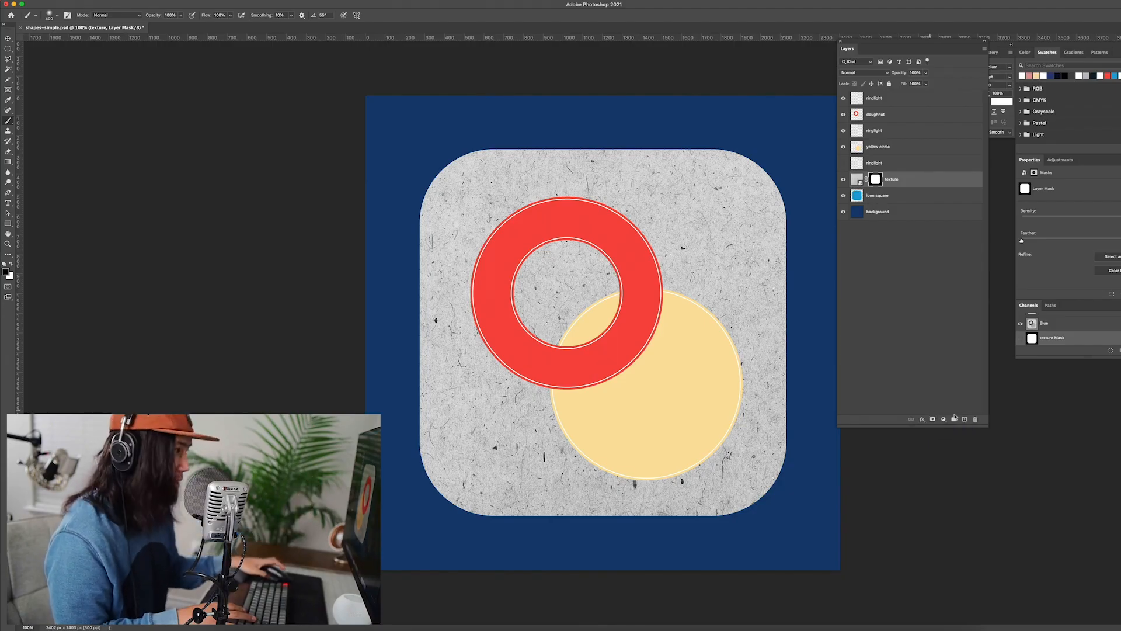
{"action": "left_click", "coordinate": [844, 180]}
{"action": "left_click", "coordinate": [844, 180]}
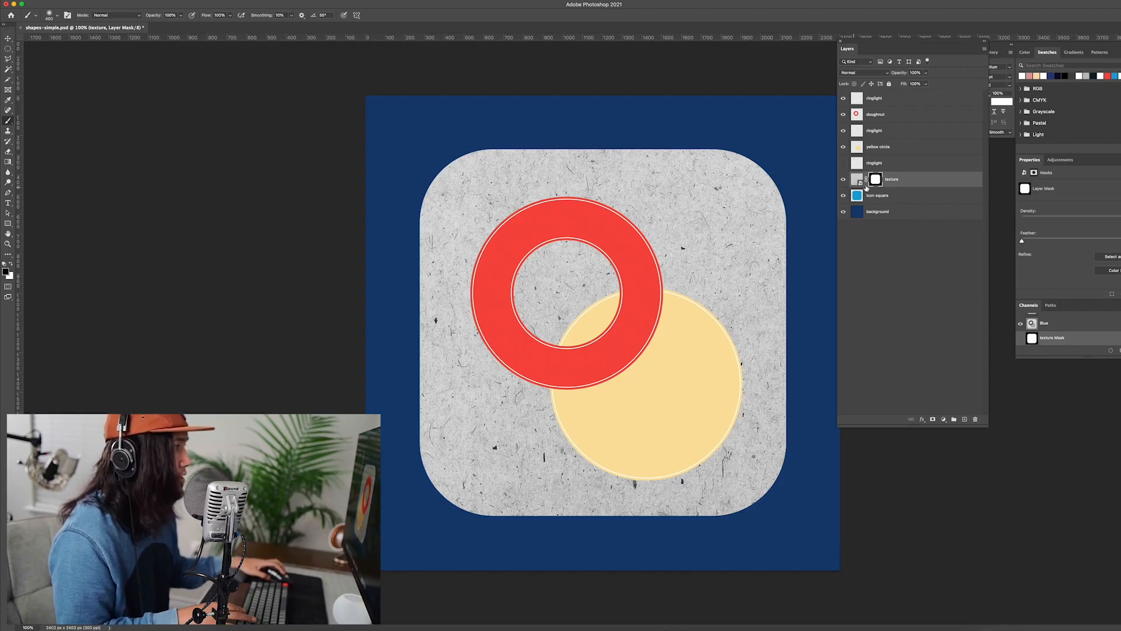
- Set the texture layer's blend mode to Multiply, compare a lower opacity, and leave the opacity at 100%
{"action": "left_click", "coordinate": [855, 73]}
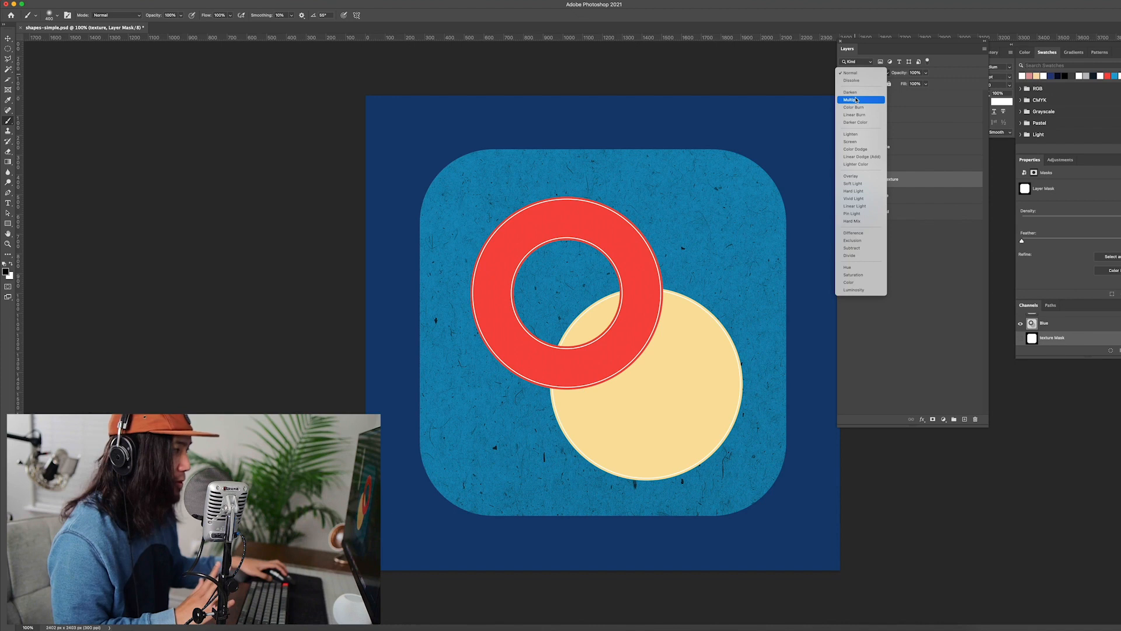
{"action": "left_click", "coordinate": [856, 100]}
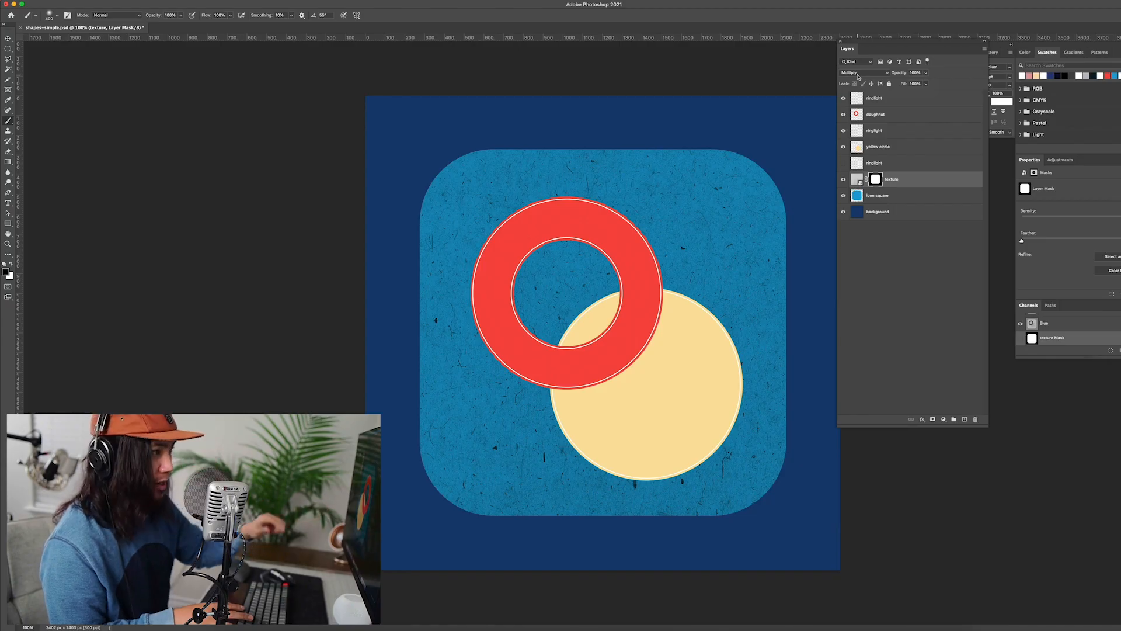
{"action": "left_click", "coordinate": [916, 72]}
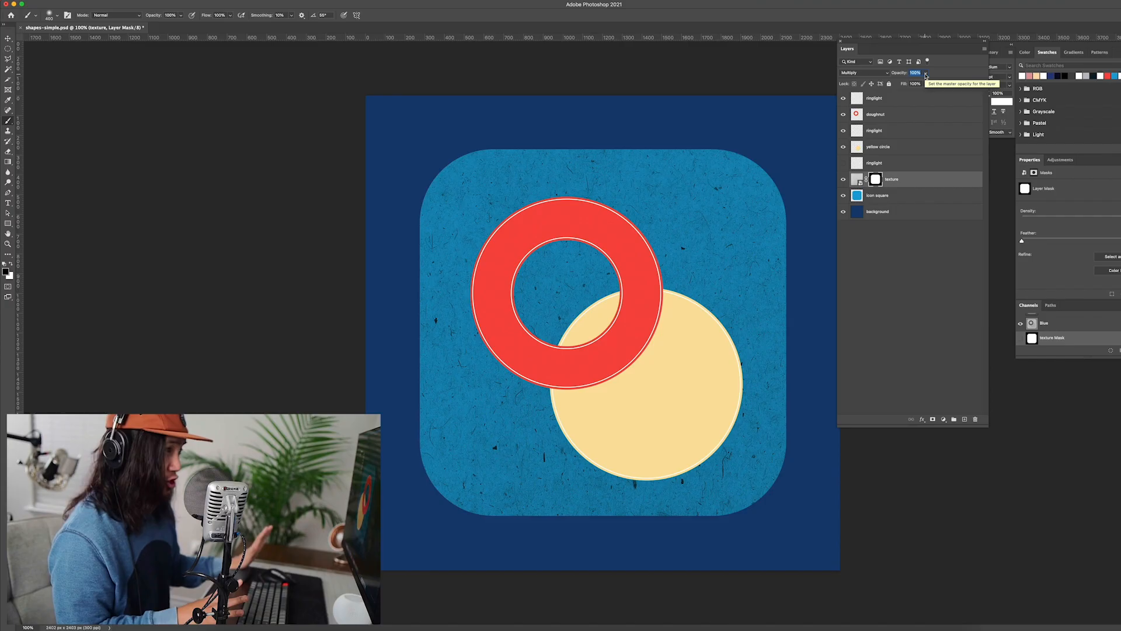
{"action": "left_click", "coordinate": [925, 73]}
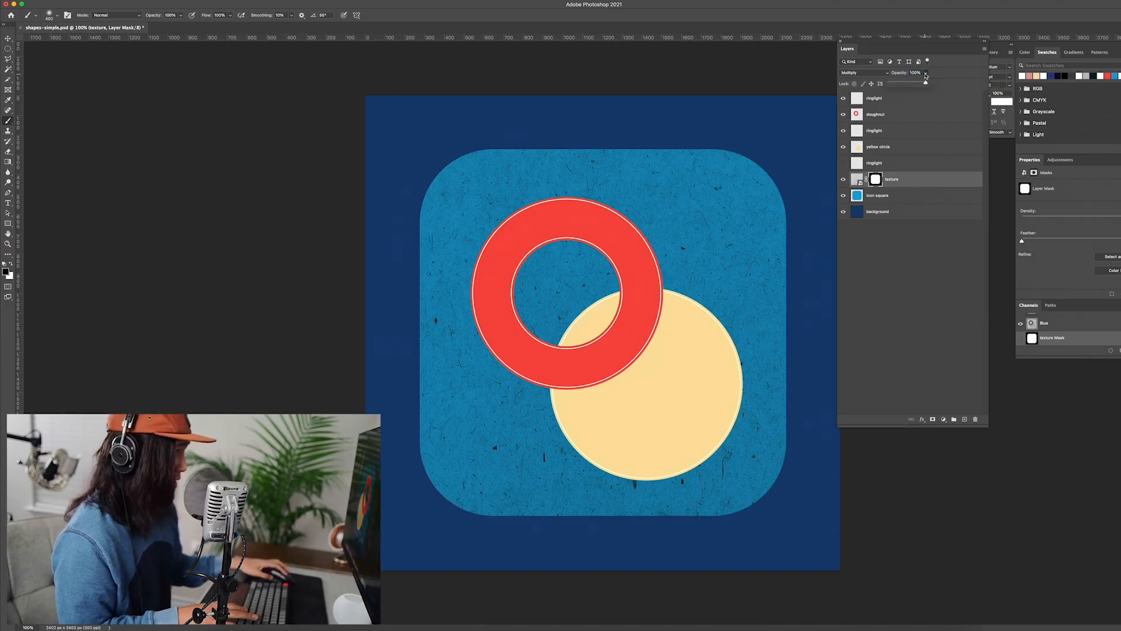
{"action": "left_click_drag", "start_coordinate": [922, 84], "coordinate": [911, 84]}
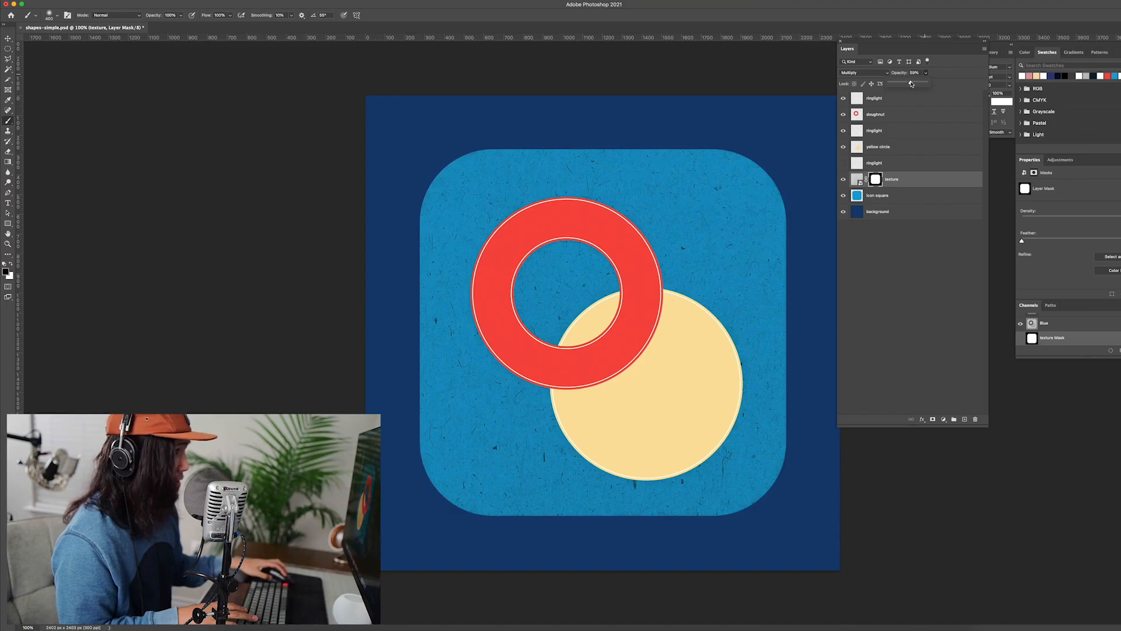
{"action": "left_click_drag", "start_coordinate": [911, 84], "coordinate": [929, 83]}
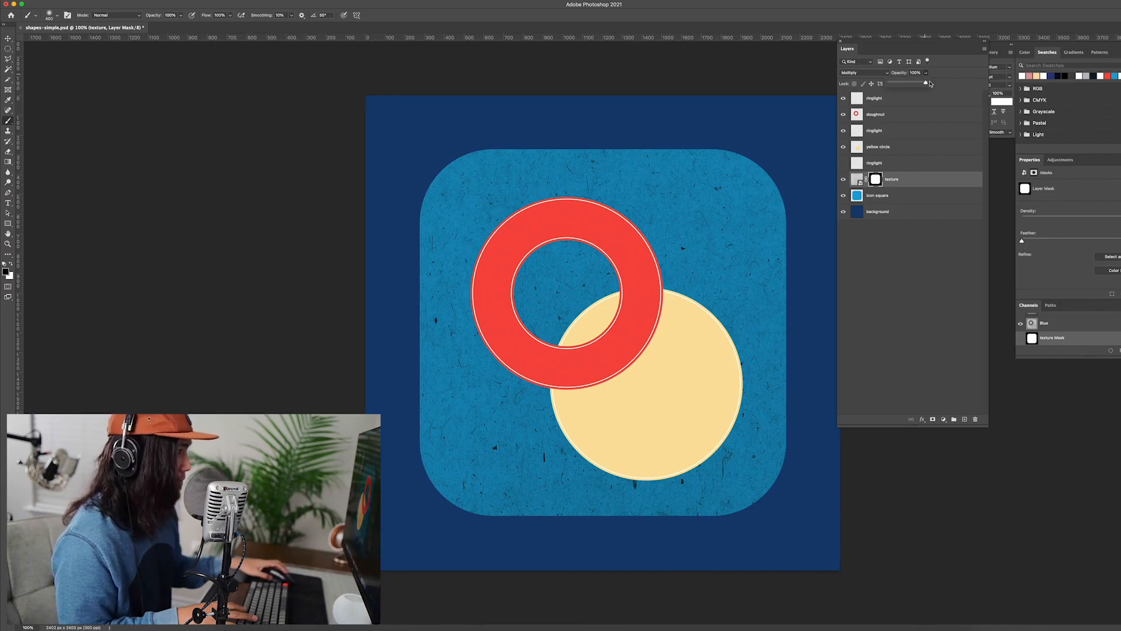
{"action": "left_click", "coordinate": [873, 281]}
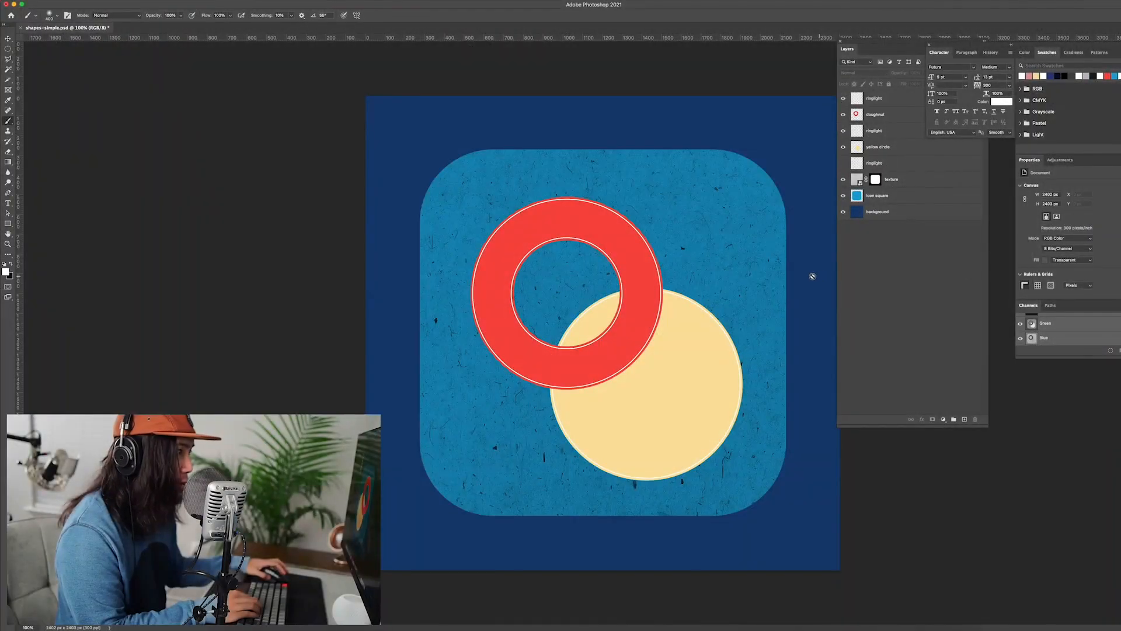
- Load the icon square's outline as a selection and add a new layer named highlight directly above the icon square layer
{"action": "left_click", "coordinate": [873, 198]}
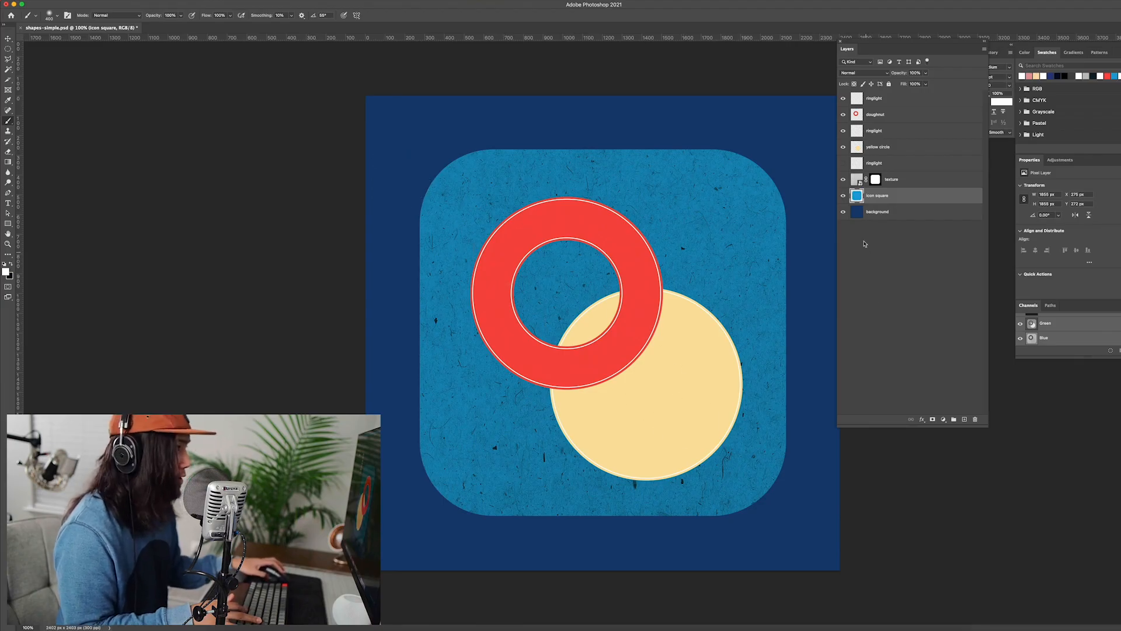
{"action": "left_click", "coordinate": [858, 200], "text": "super"}
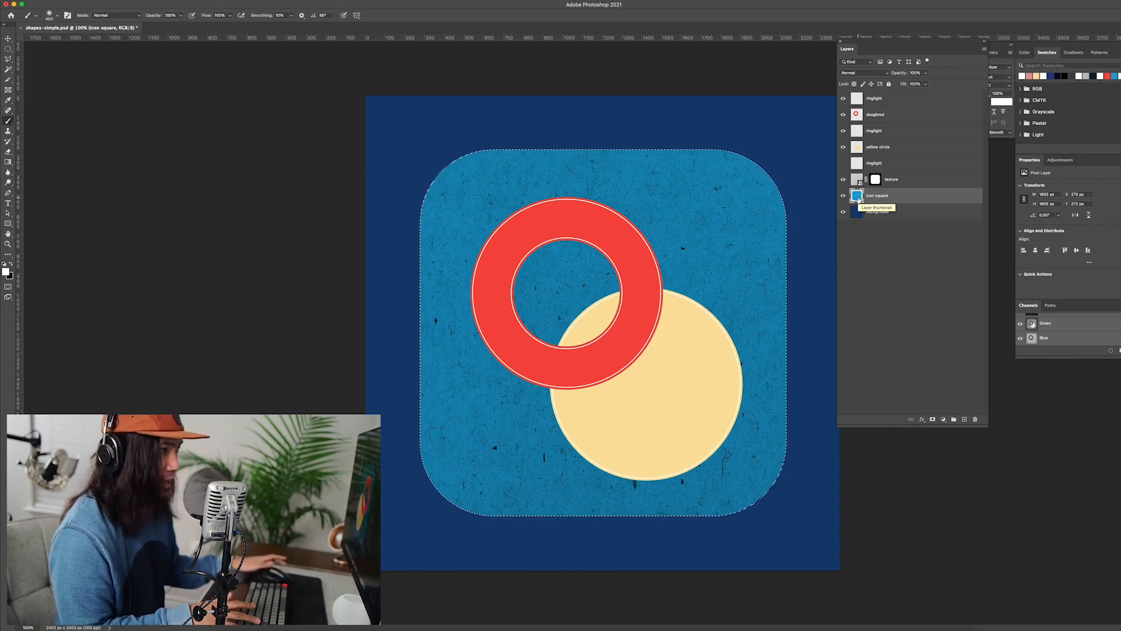
{"action": "left_click", "coordinate": [965, 419]}
{"action": "double_click", "coordinate": [874, 196]}
{"action": "type", "text": "hig"}
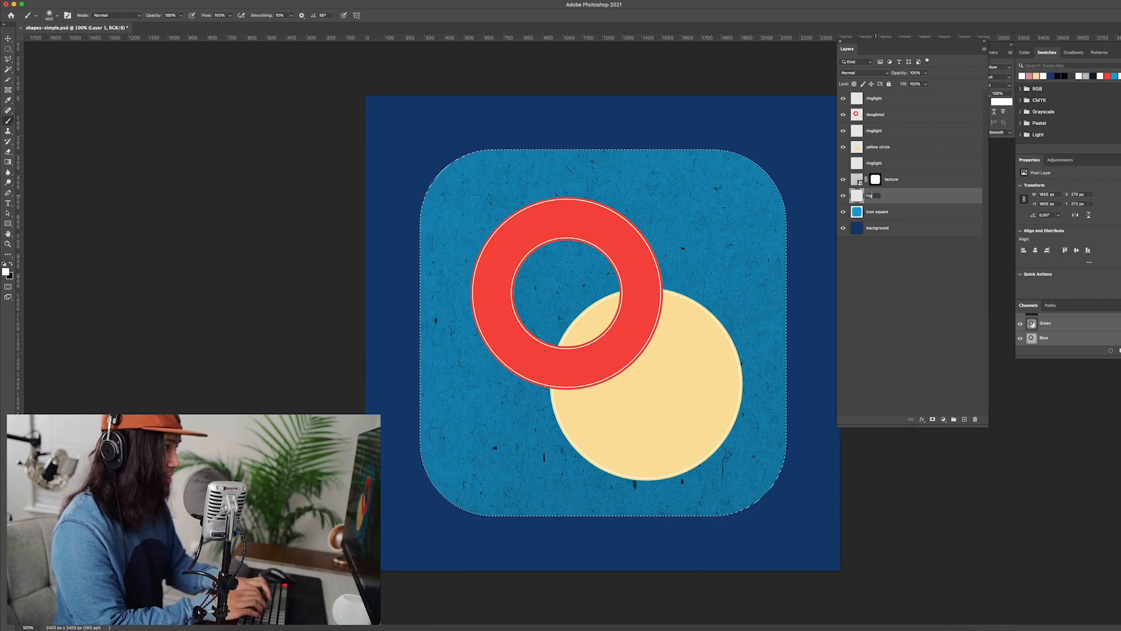
{"action": "type", "text": "hlight"}
{"action": "key", "text": "Return"}
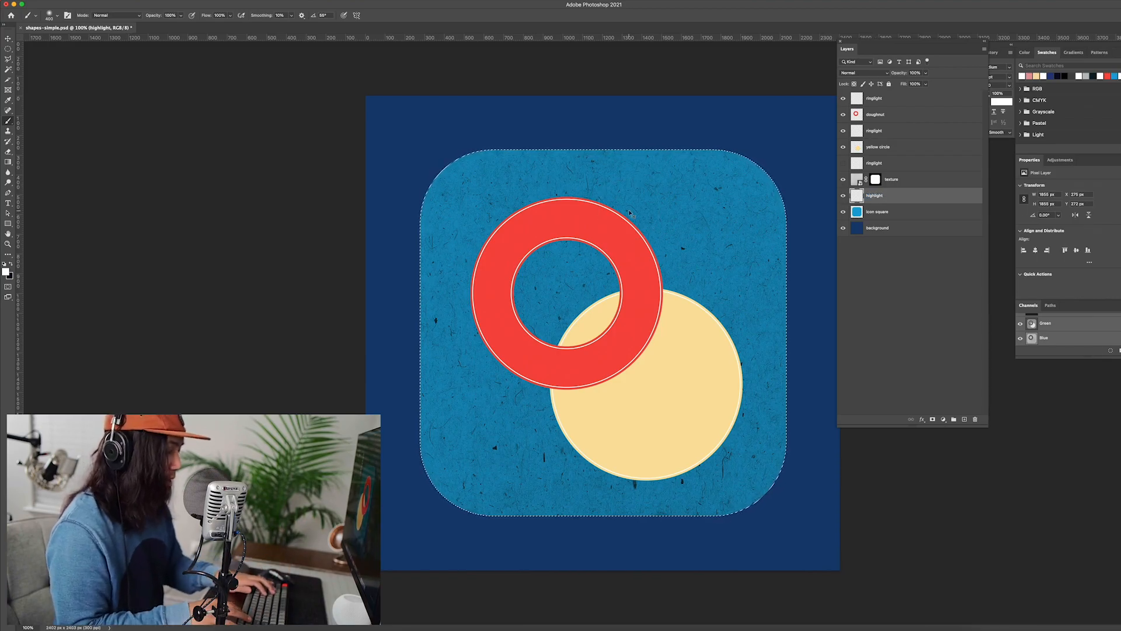
- Set up the Gradient tool with the Foreground to Transparent preset from the Basics group, using white as the foreground color
{"action": "key", "text": "super+minus"}
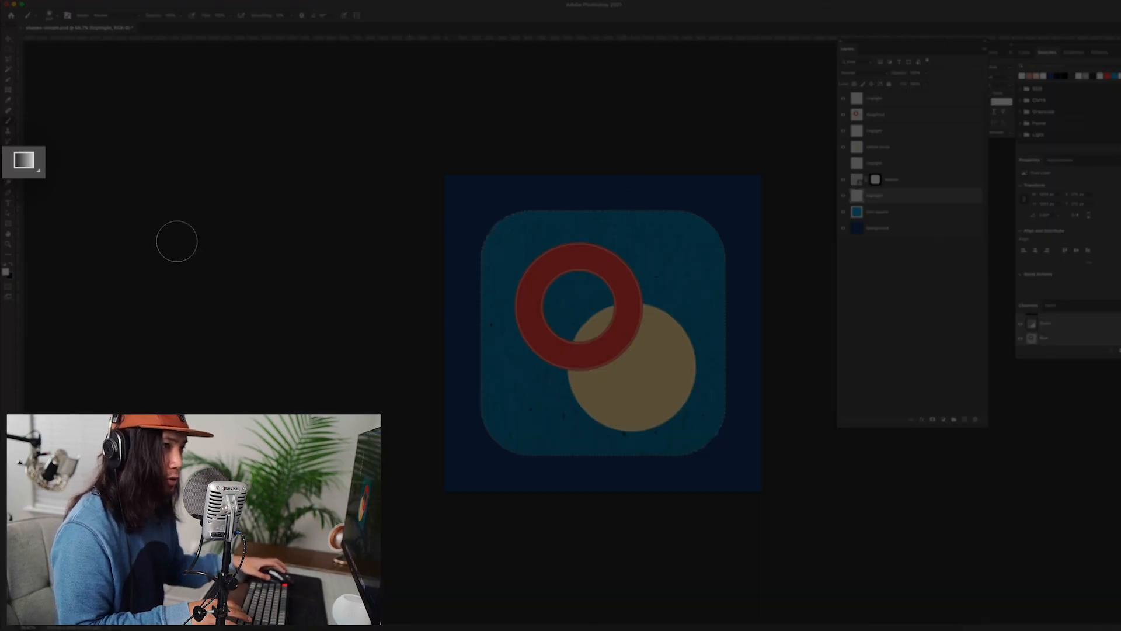
{"action": "left_click", "coordinate": [6, 159]}
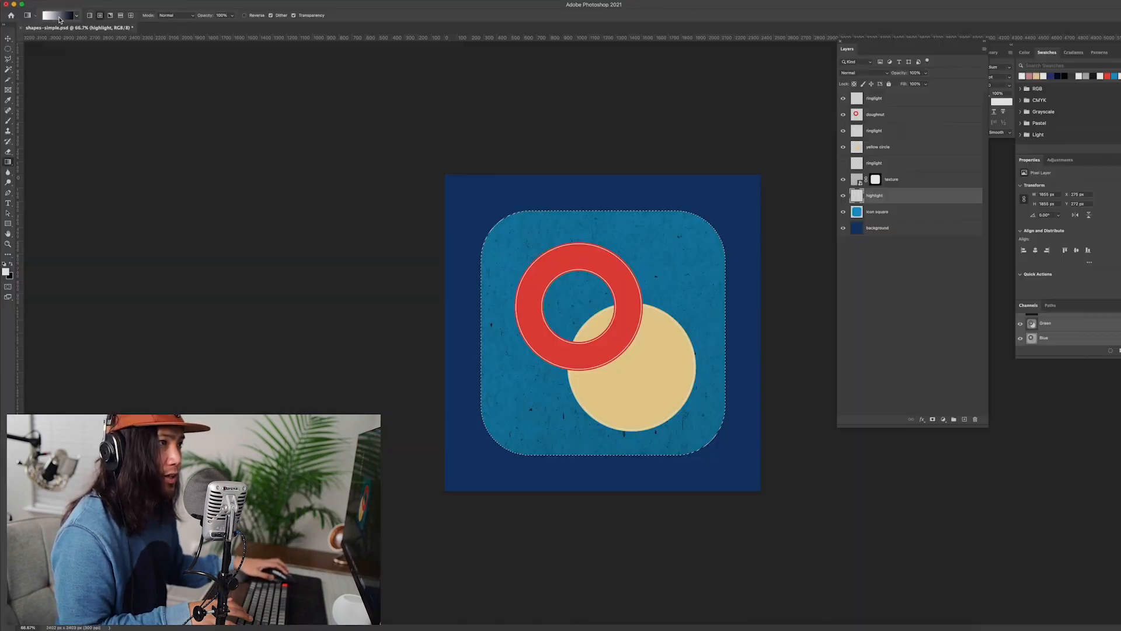
{"action": "left_click", "coordinate": [61, 18]}
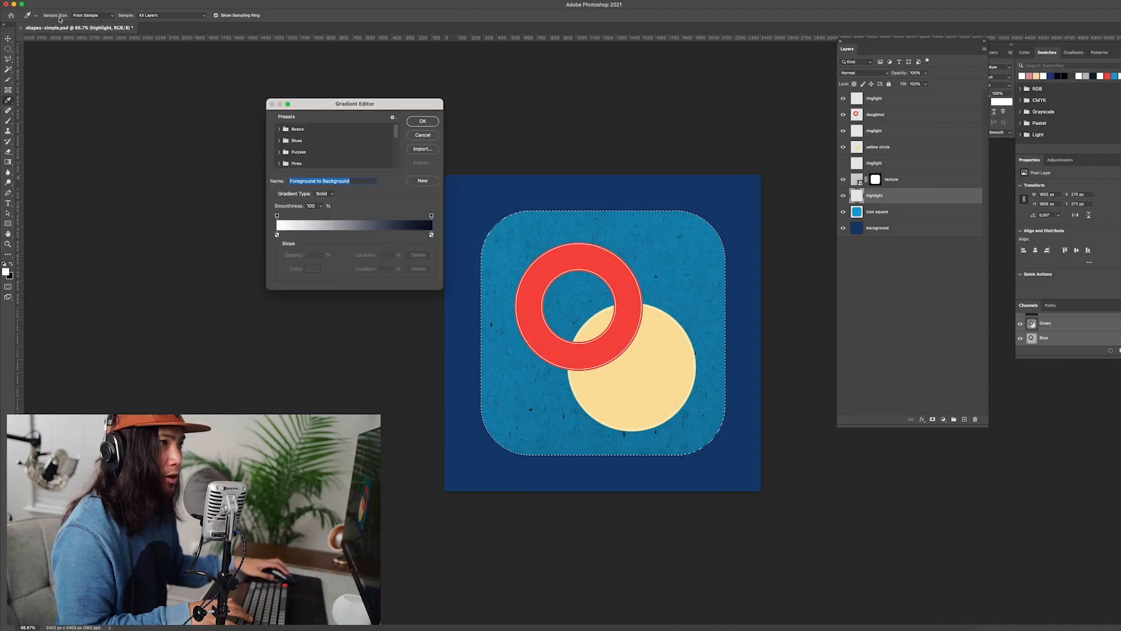
{"action": "left_click", "coordinate": [279, 129]}
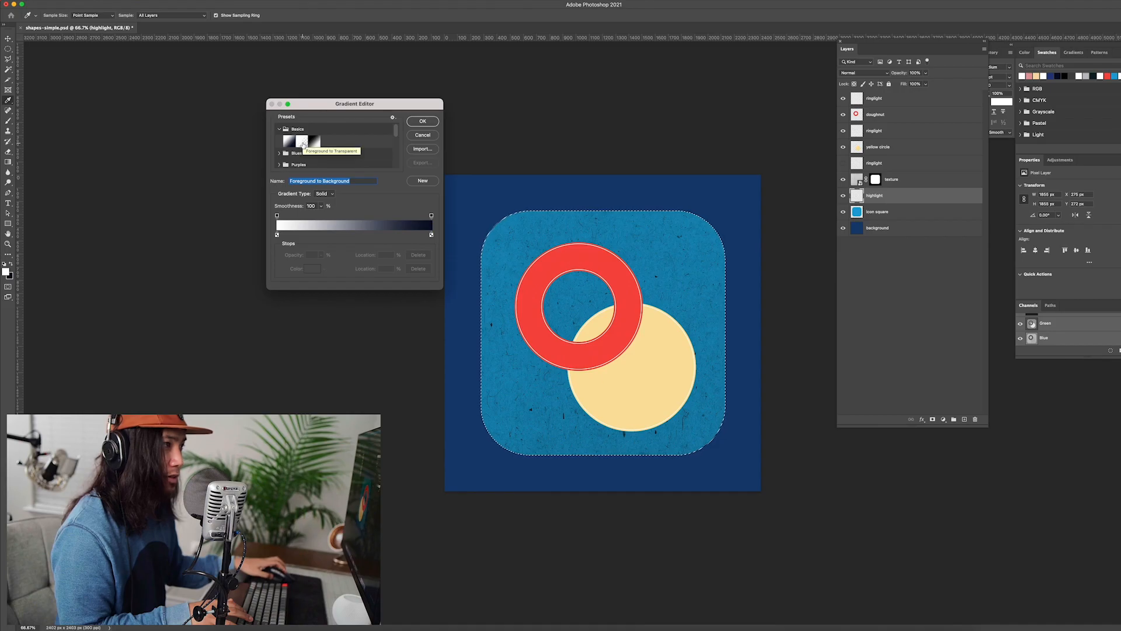
{"action": "left_click", "coordinate": [303, 143]}
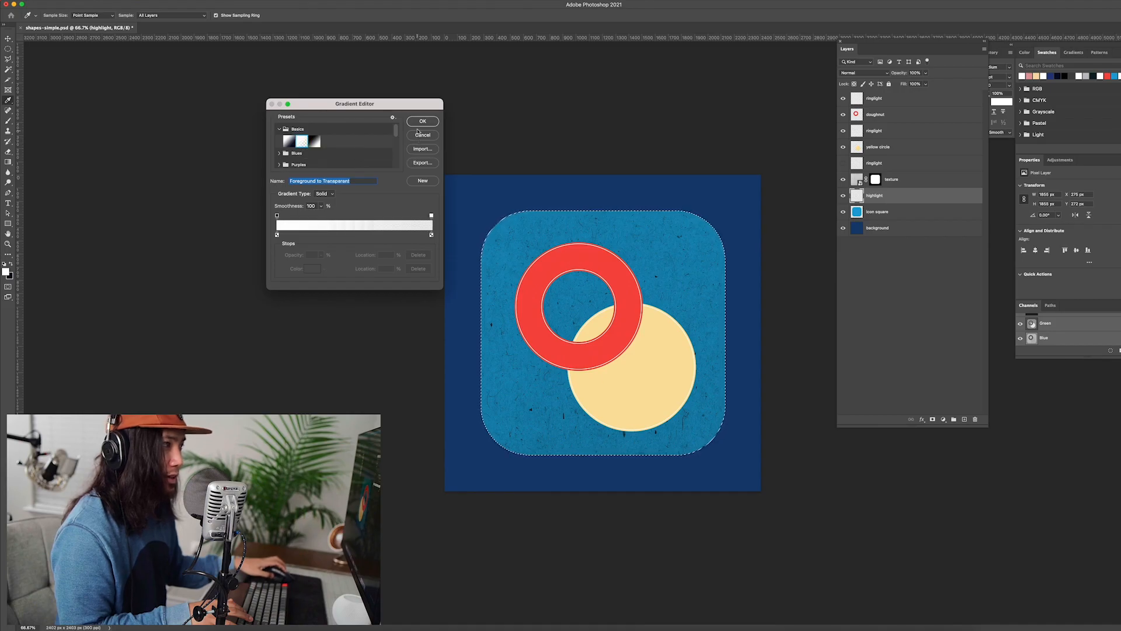
{"action": "left_click", "coordinate": [418, 122]}
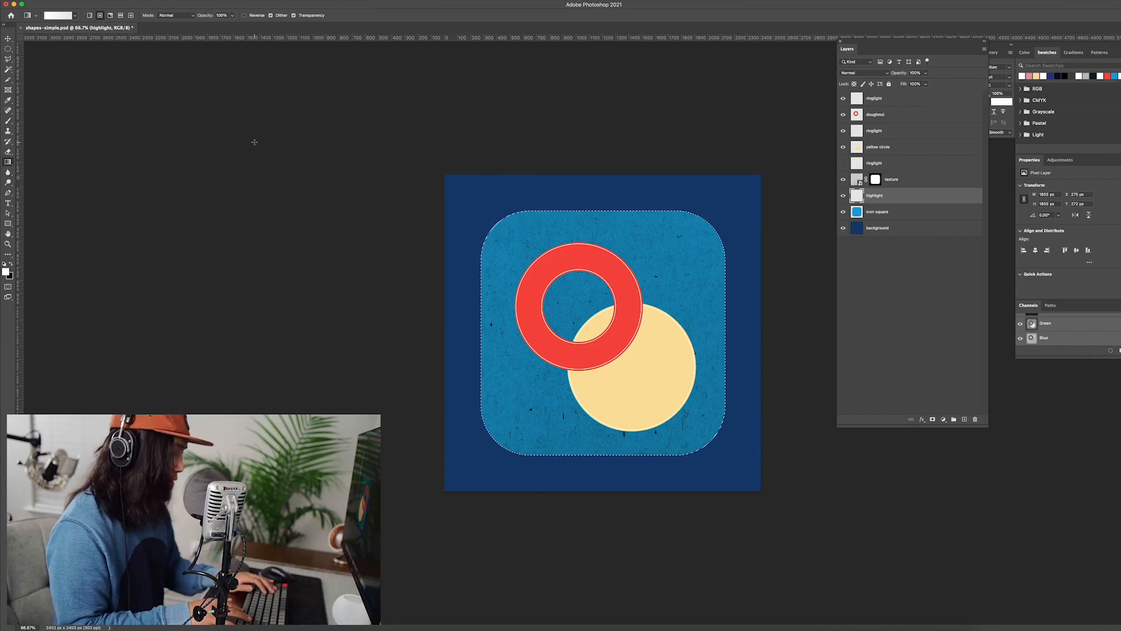
- Try radial white gradients of different lengths from the icon square's upper-left corner on the highlight layer, and undo each one
{"action": "key", "text": "super+minus"}
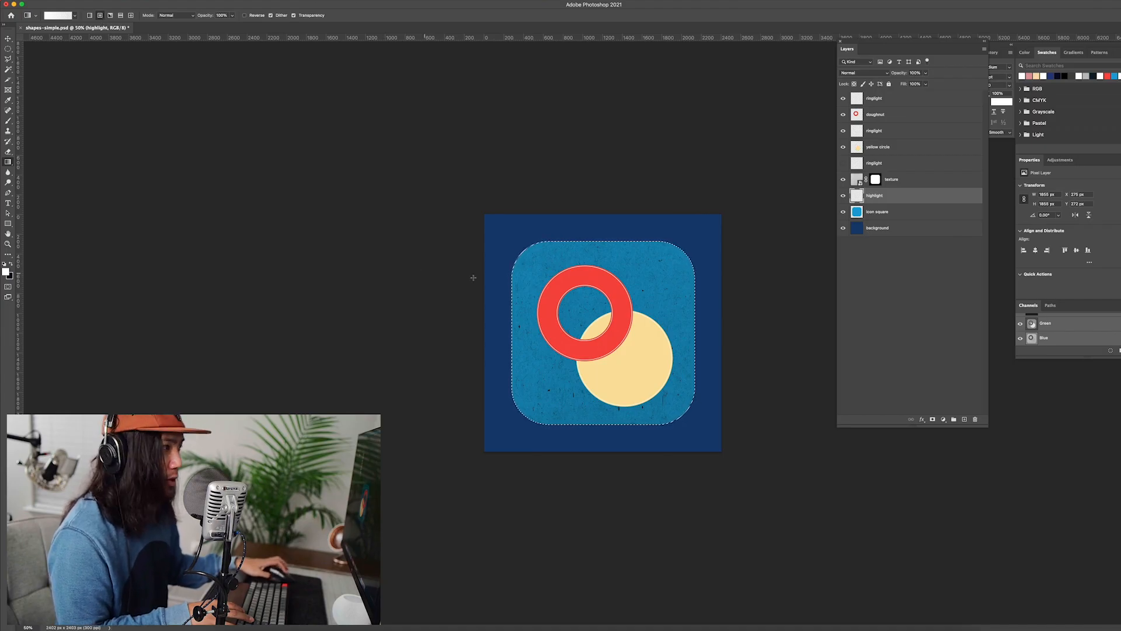
{"action": "left_click_drag", "start_coordinate": [520, 250], "coordinate": [584, 304]}
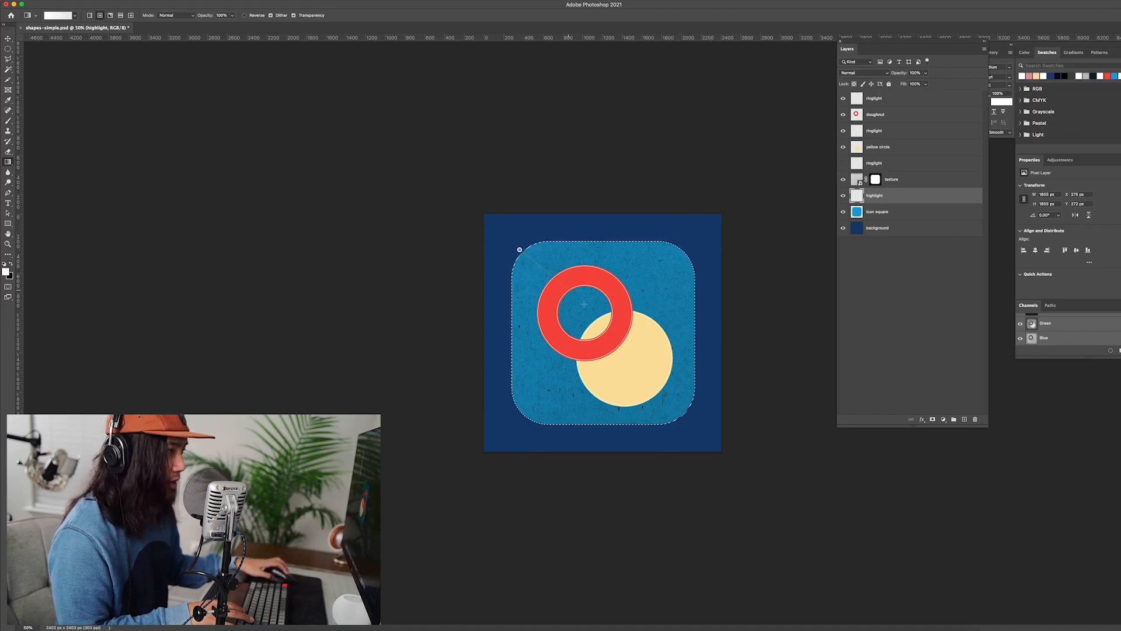
{"action": "left_click_drag", "start_coordinate": [611, 345], "coordinate": [611, 345]}
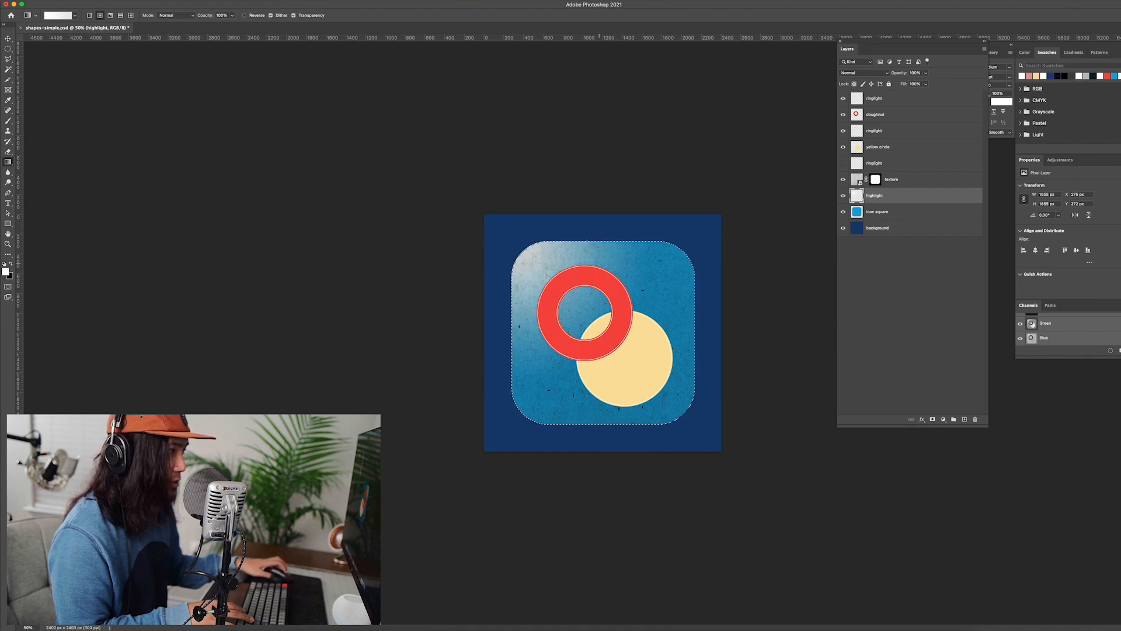
{"action": "key", "text": "super+z"}
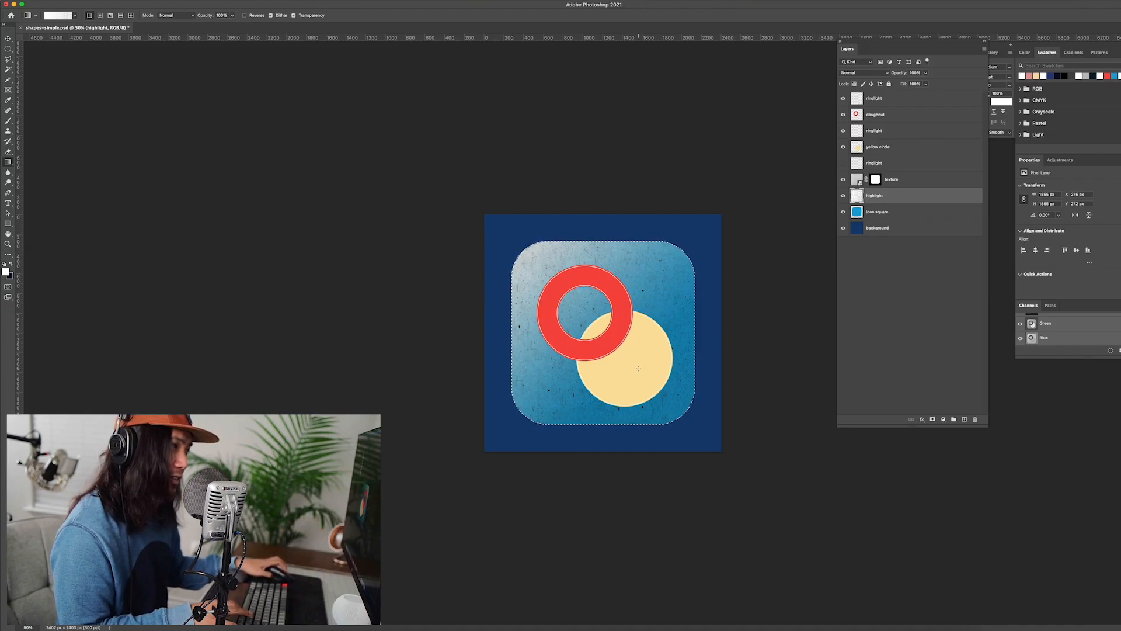
{"action": "key", "text": "super+z"}
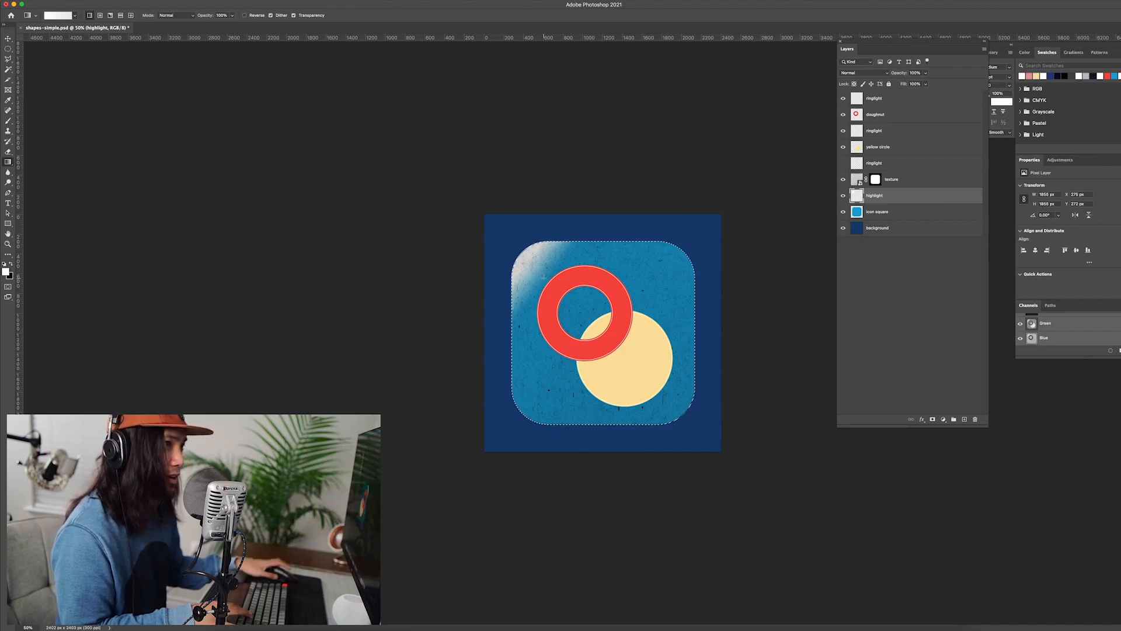
{"action": "key", "text": "super+z"}
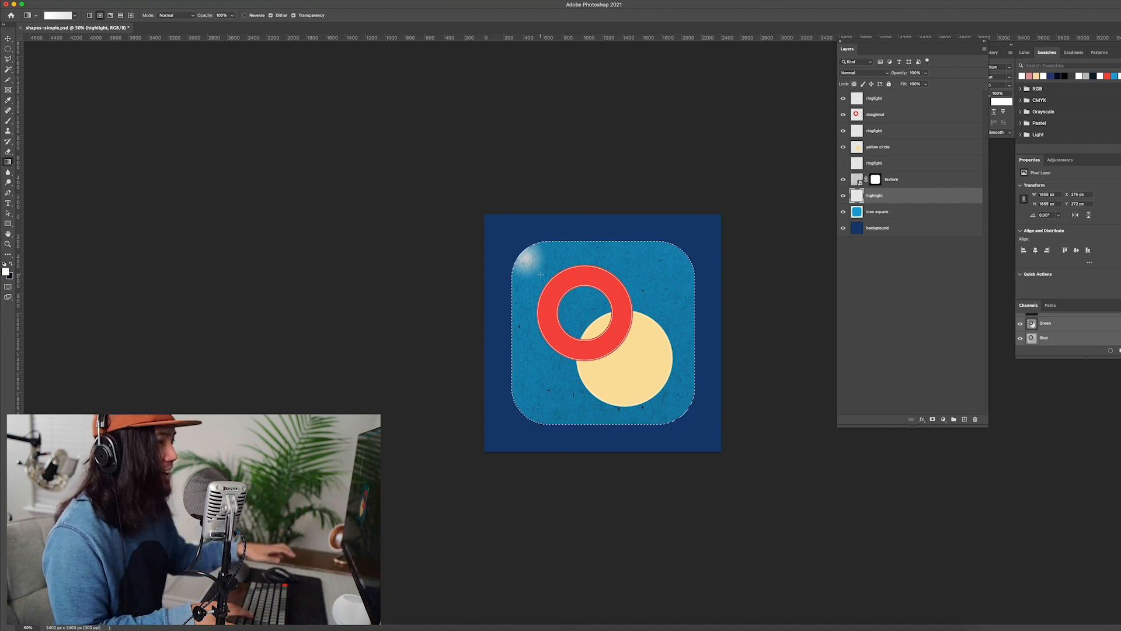
{"action": "key", "text": "super+z"}
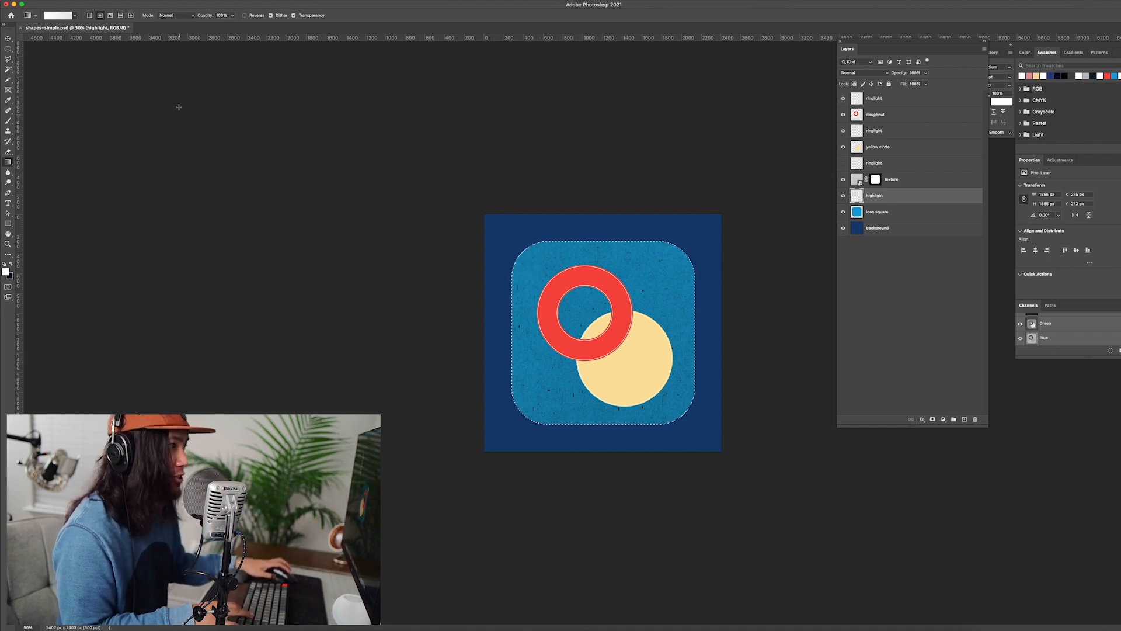
- Apply a soft white linear gradient to the highlight layer, starting well outside the icon square's upper-left corner and ending near its lower-right corner, then deselect
{"action": "left_click", "coordinate": [89, 17]}
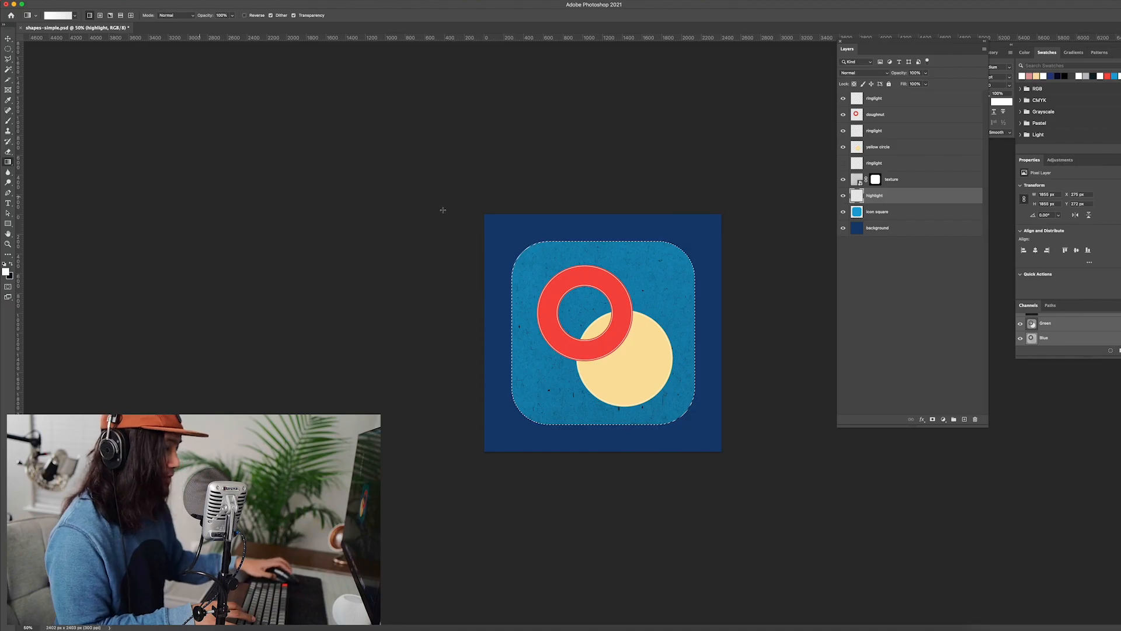
{"action": "key", "text": "super+minus"}
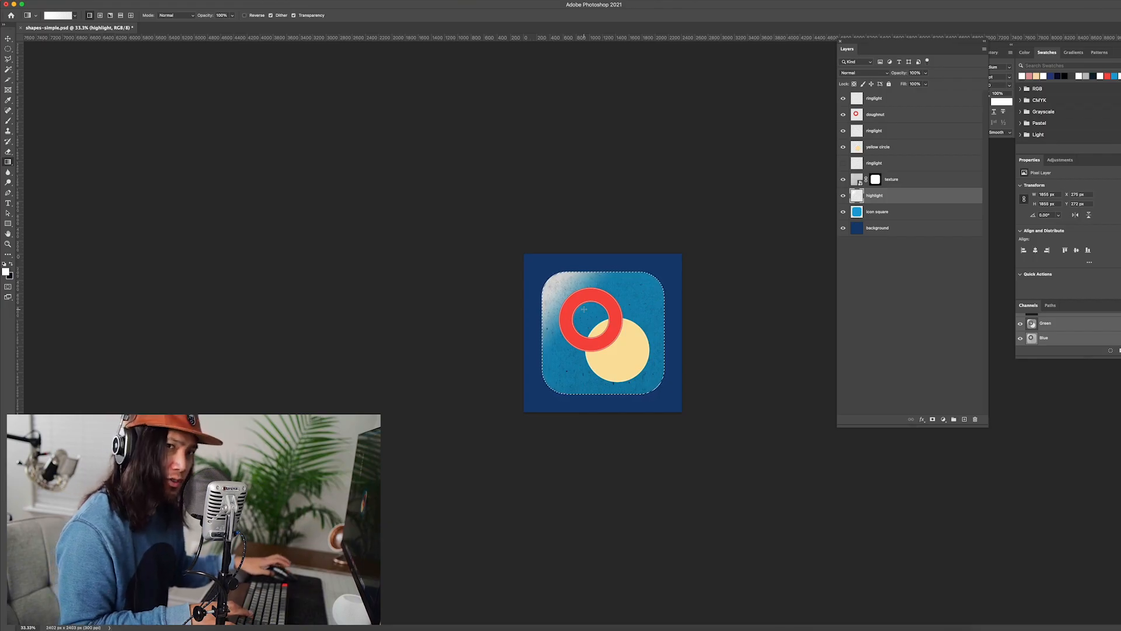
{"action": "key", "text": "super+z"}
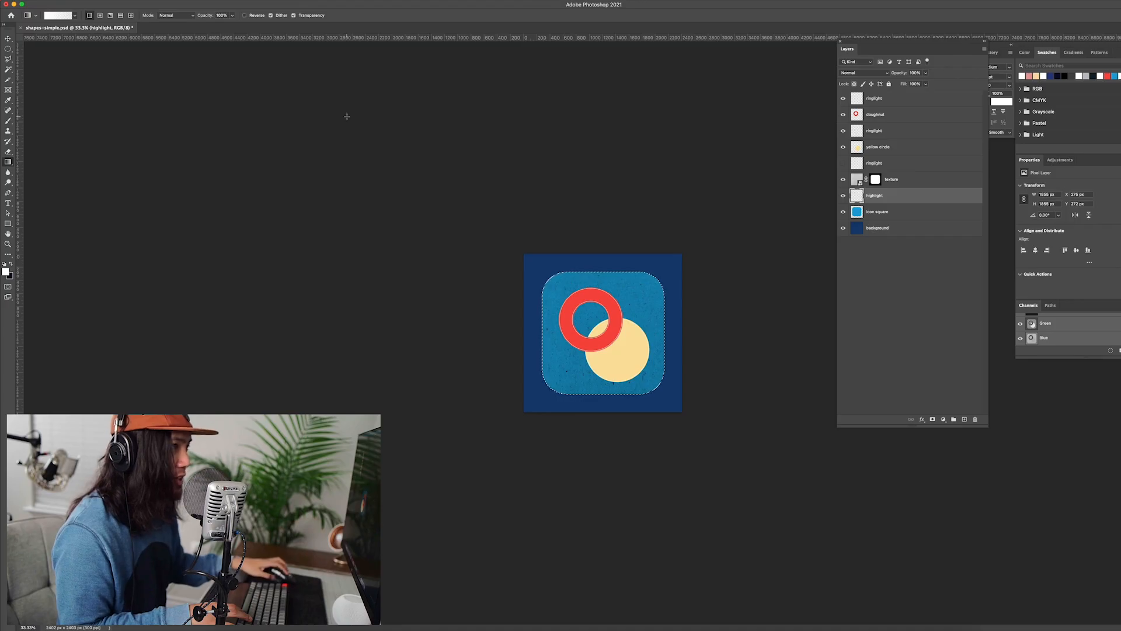
{"action": "left_click_drag", "start_coordinate": [346, 117], "coordinate": [646, 374]}
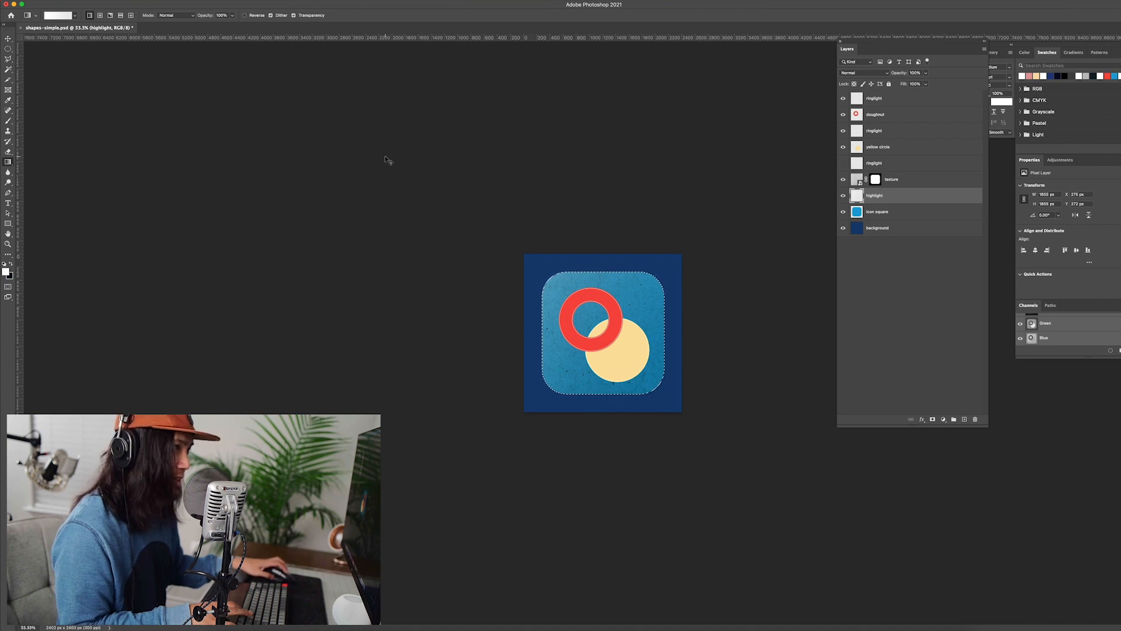
{"action": "left_click_drag", "start_coordinate": [389, 157], "coordinate": [646, 384]}
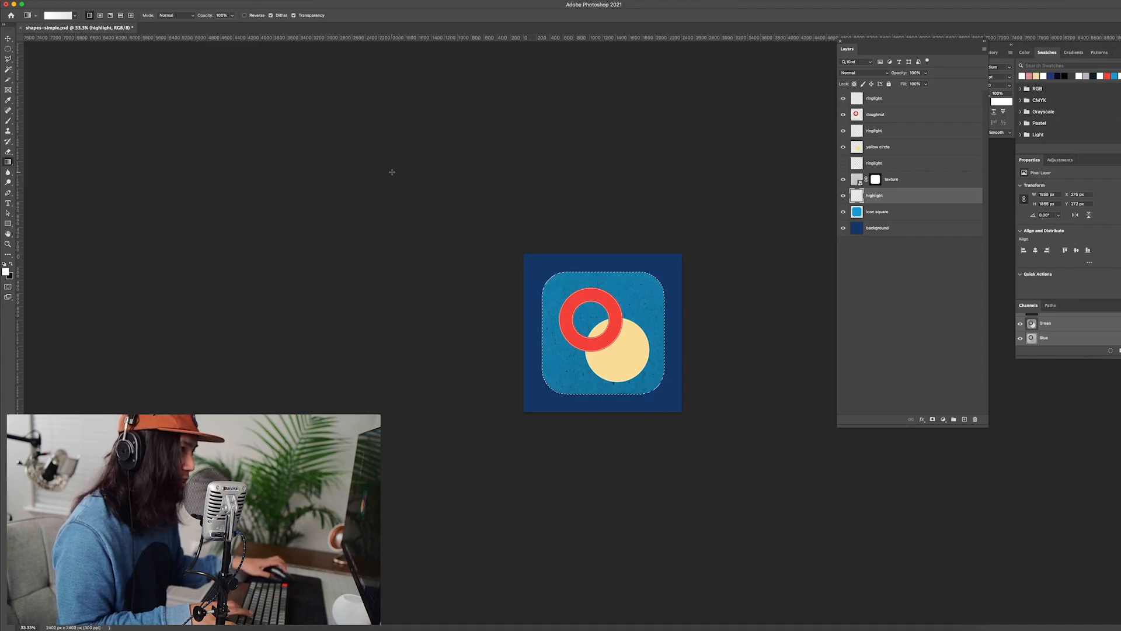
{"action": "left_click_drag", "start_coordinate": [399, 173], "coordinate": [646, 371]}
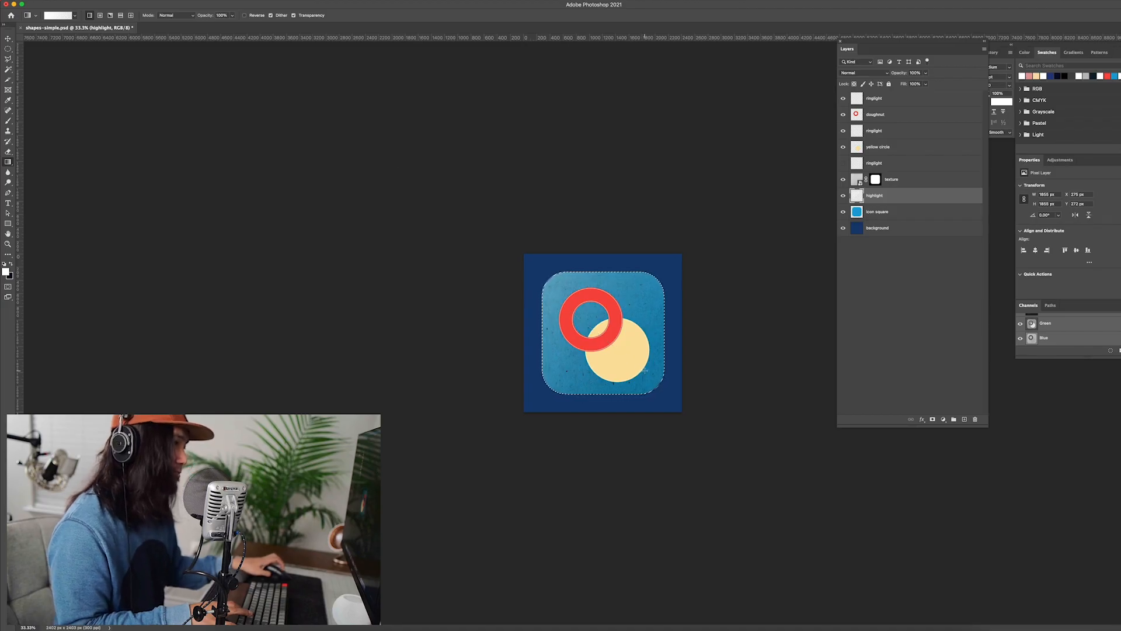
{"action": "key", "text": "ctrl+z"}
{"action": "left_click_drag", "start_coordinate": [443, 197], "coordinate": [644, 374]}
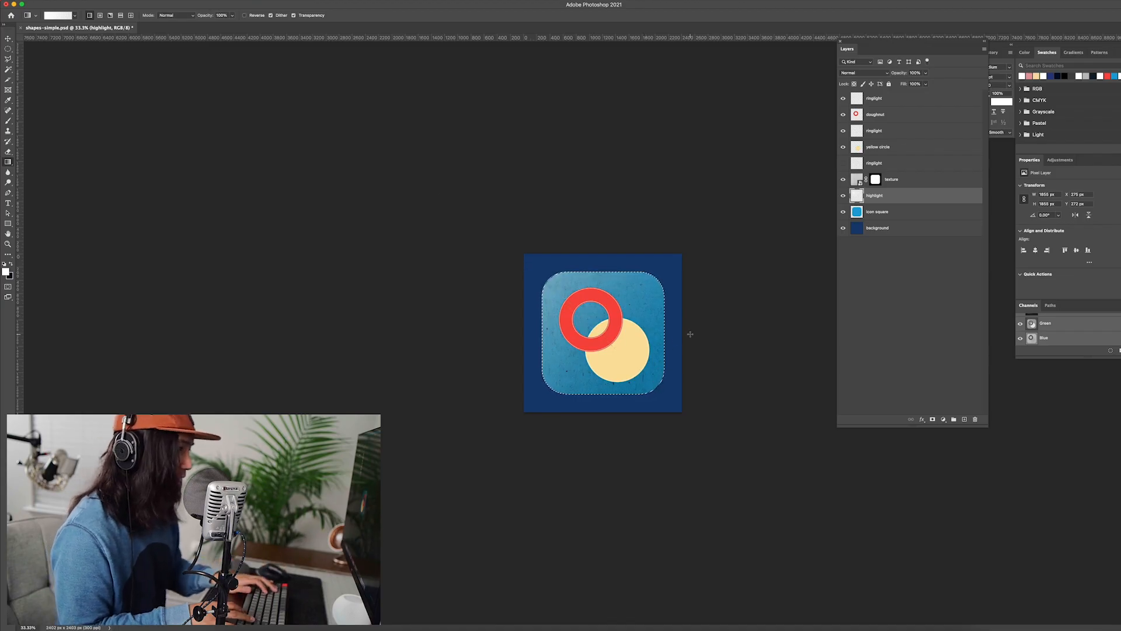
{"action": "key", "text": "ctrl+d"}
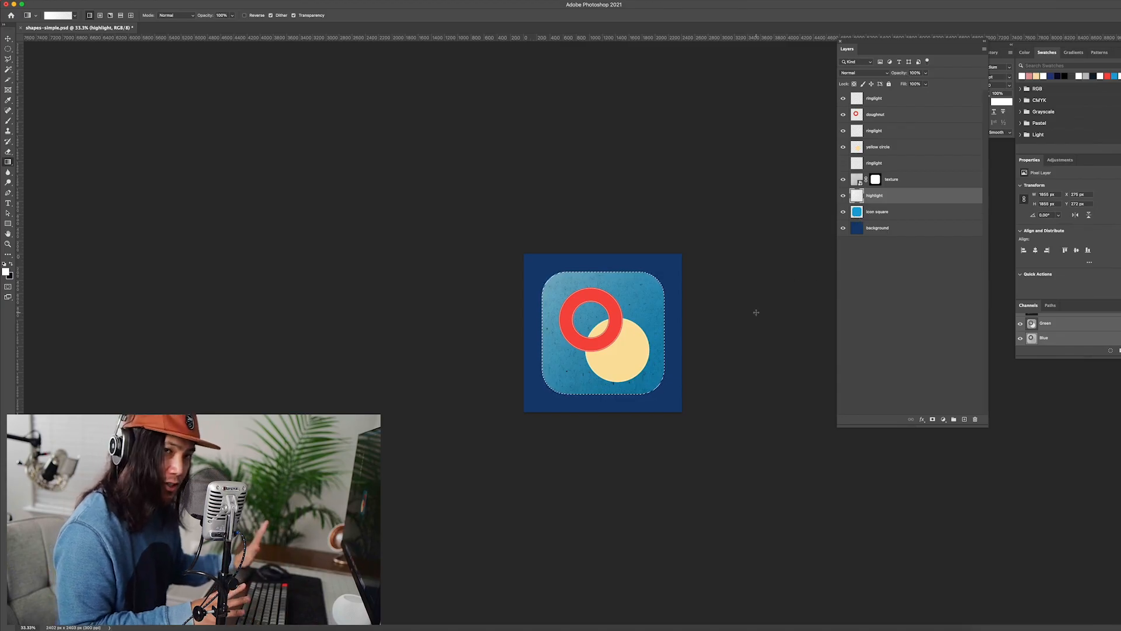
{"action": "key", "text": "ctrl+d"}
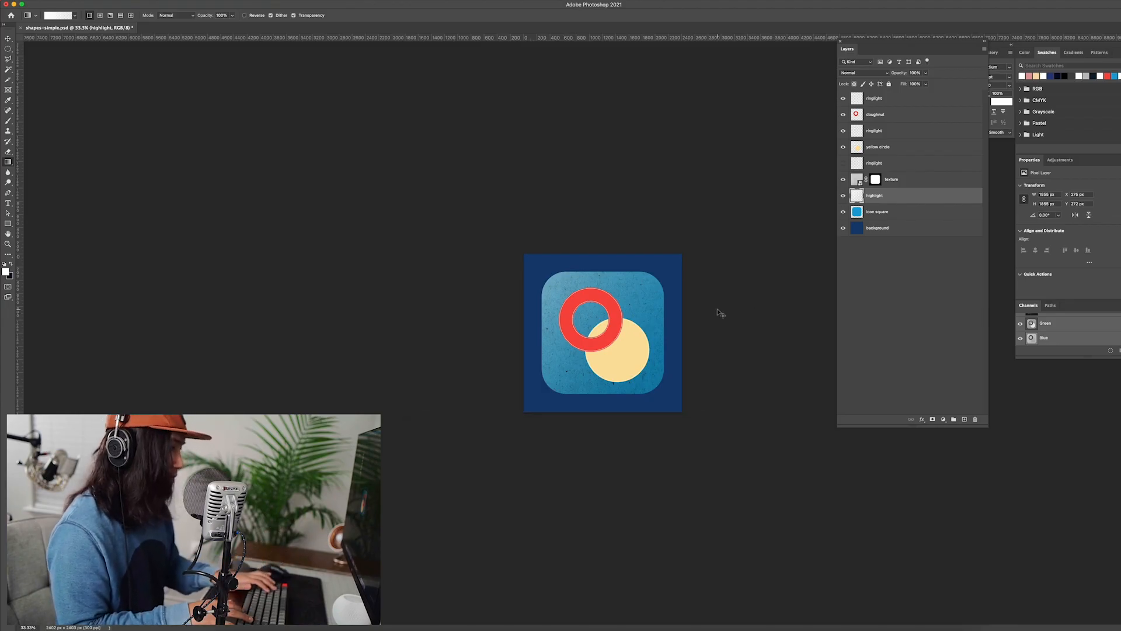
- Add a new layer named inner shadow directly above the icon square layer
{"action": "key", "text": "ctrl+plus"}
{"action": "key", "text": "ctrl+plus"}
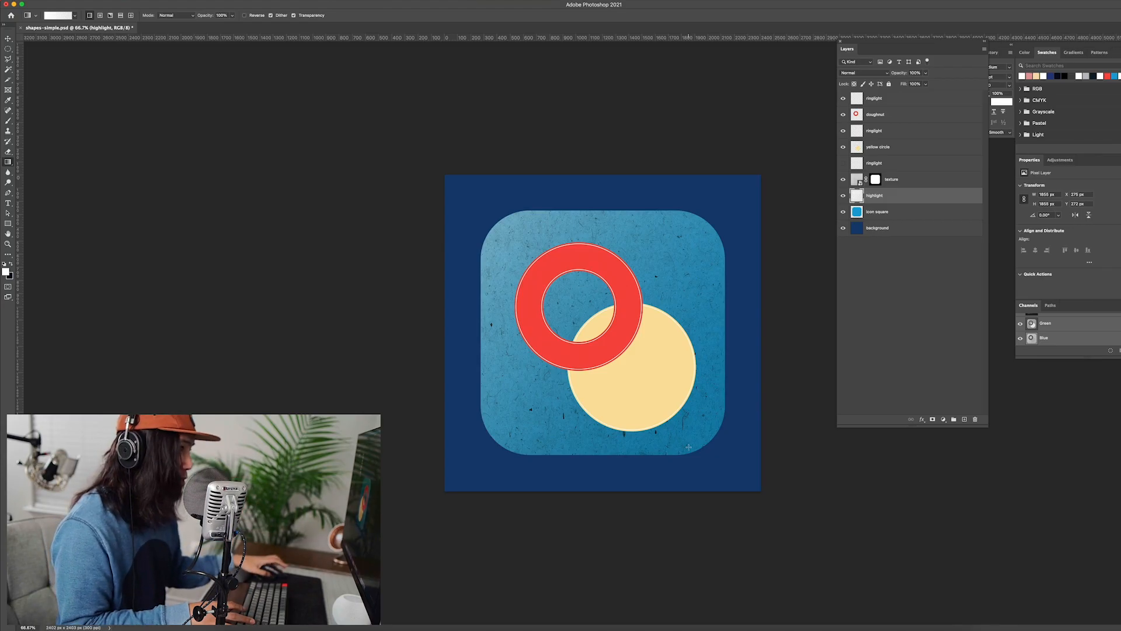
{"action": "left_click", "coordinate": [887, 219]}
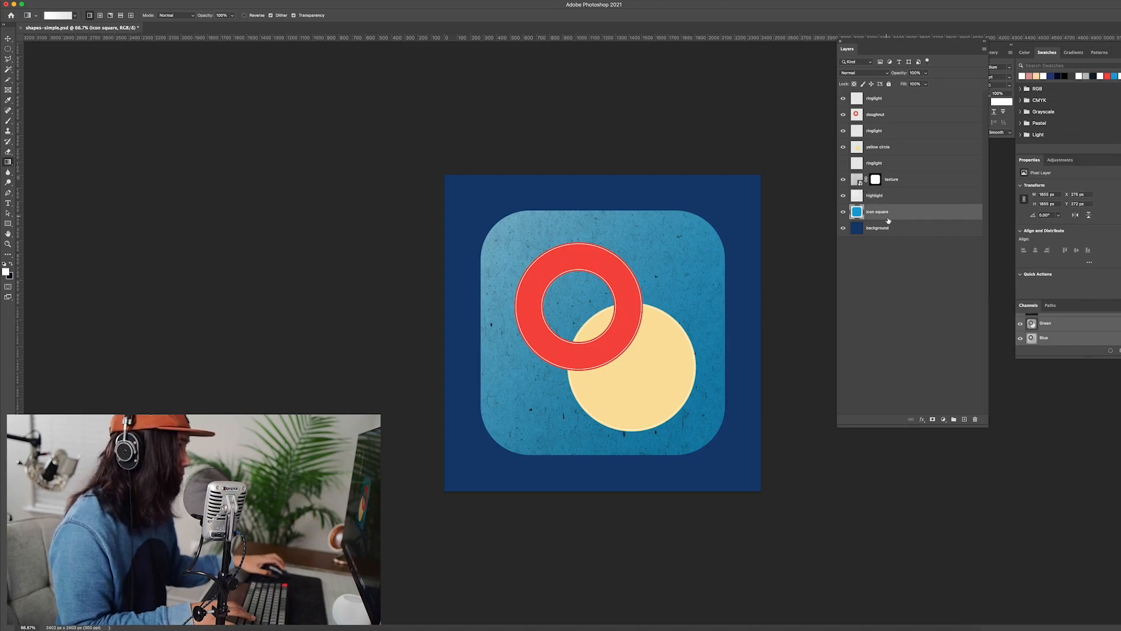
{"action": "left_click", "coordinate": [965, 420]}
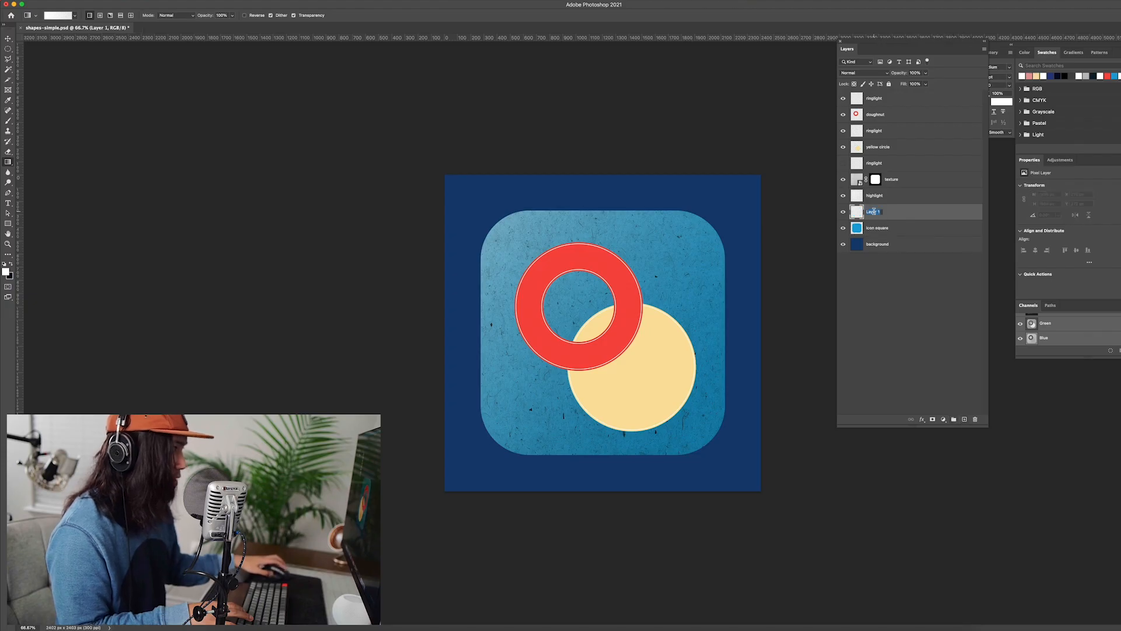
{"action": "type", "text": "inner shadow"}
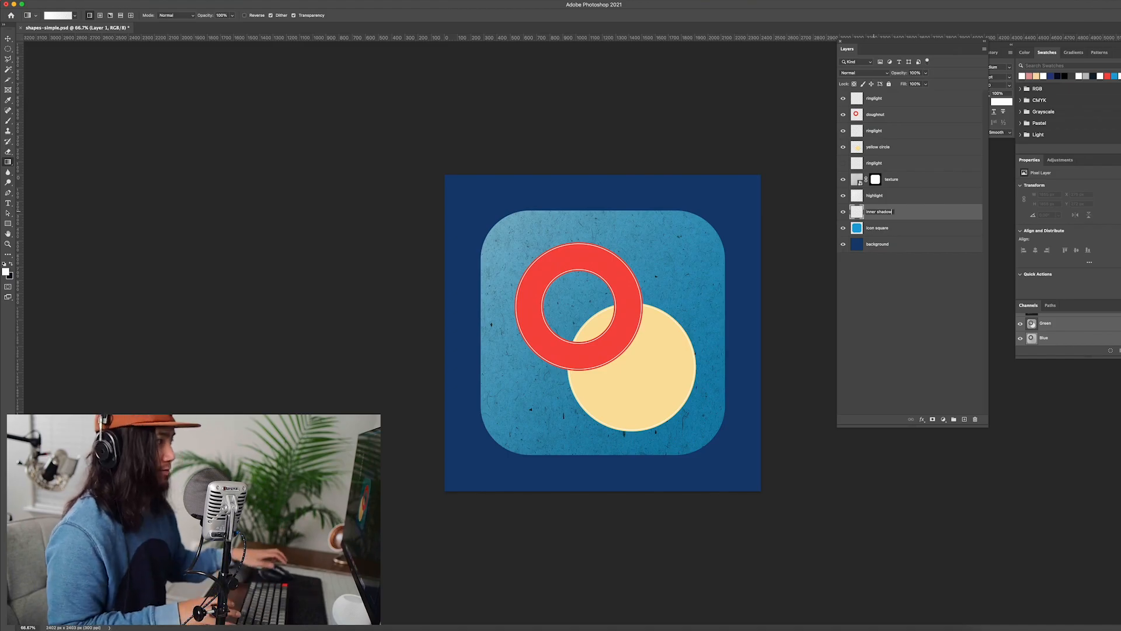
{"action": "key", "text": "Return"}
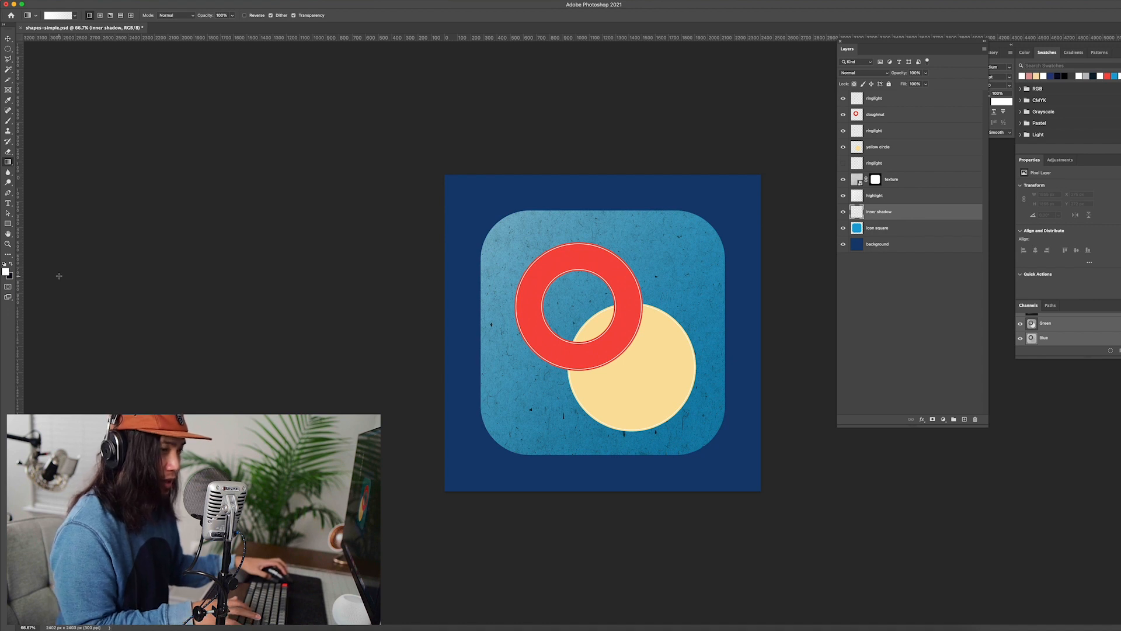
- Make the dark color the foreground color and switch to the Brush tool
{"action": "key", "text": "x"}
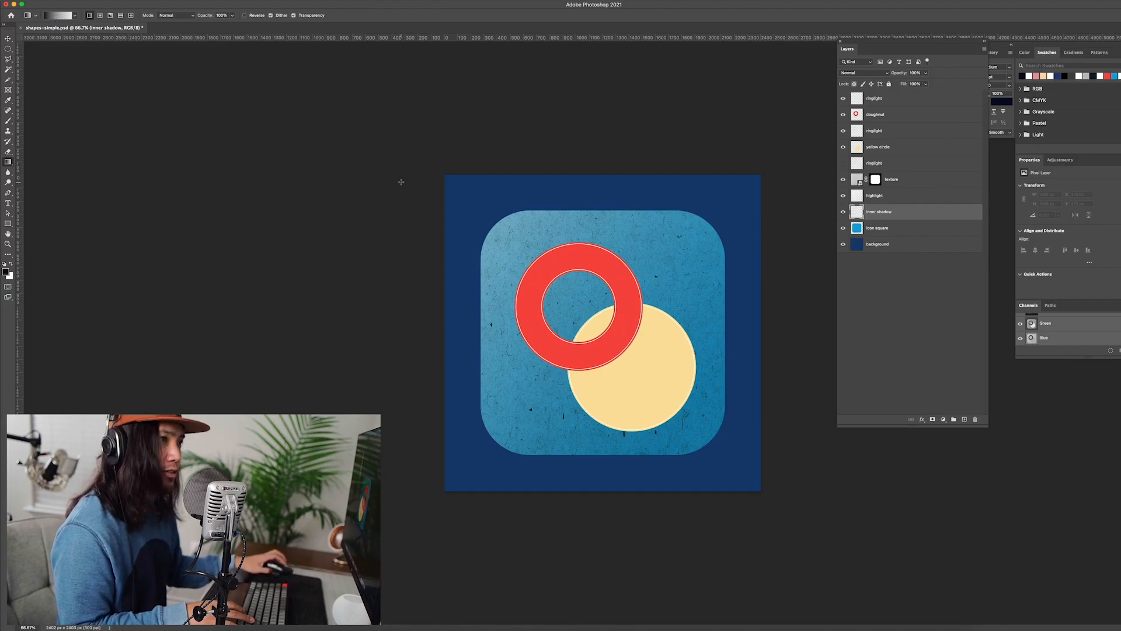
{"action": "left_click", "coordinate": [8, 123]}
{"action": "left_click", "coordinate": [52, 16]}
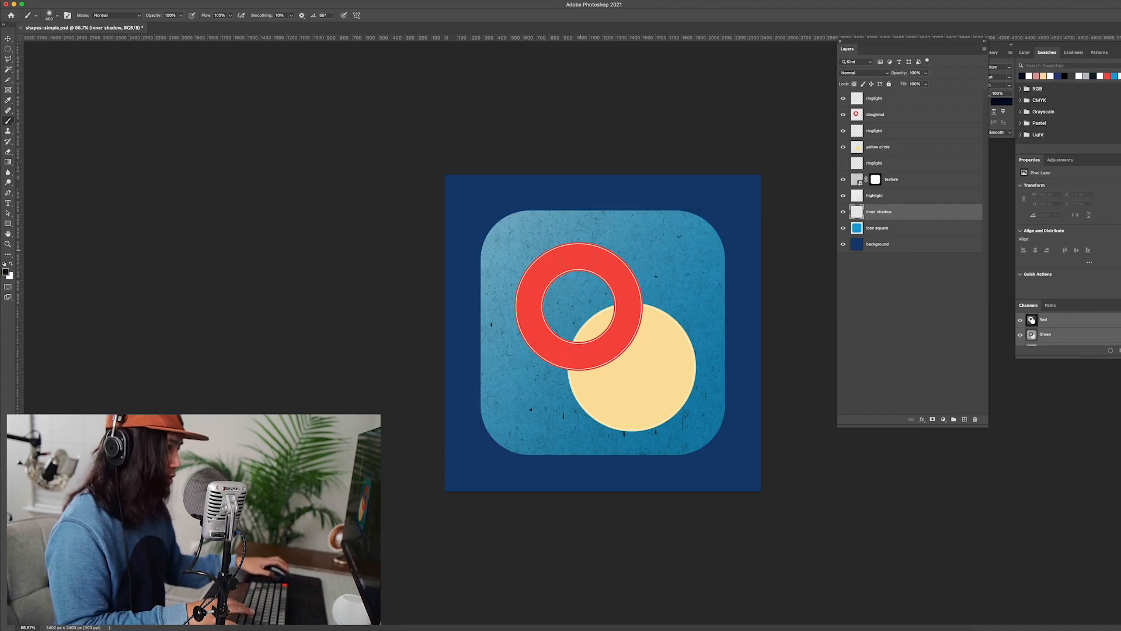
- Try a loose dark brush stroke across the icon's upper area on the inner shadow layer, and undo it
{"action": "key", "text": "bracketright"}
{"action": "mouse_move", "coordinate": [541, 258]}
{"action": "left_mouse_down"}
{"action": "mouse_move", "coordinate": [640, 353]}
{"action": "mouse_move", "coordinate": [660, 344]}
{"action": "mouse_move", "coordinate": [696, 252]}
{"action": "mouse_move", "coordinate": [609, 184]}
{"action": "left_mouse_up"}
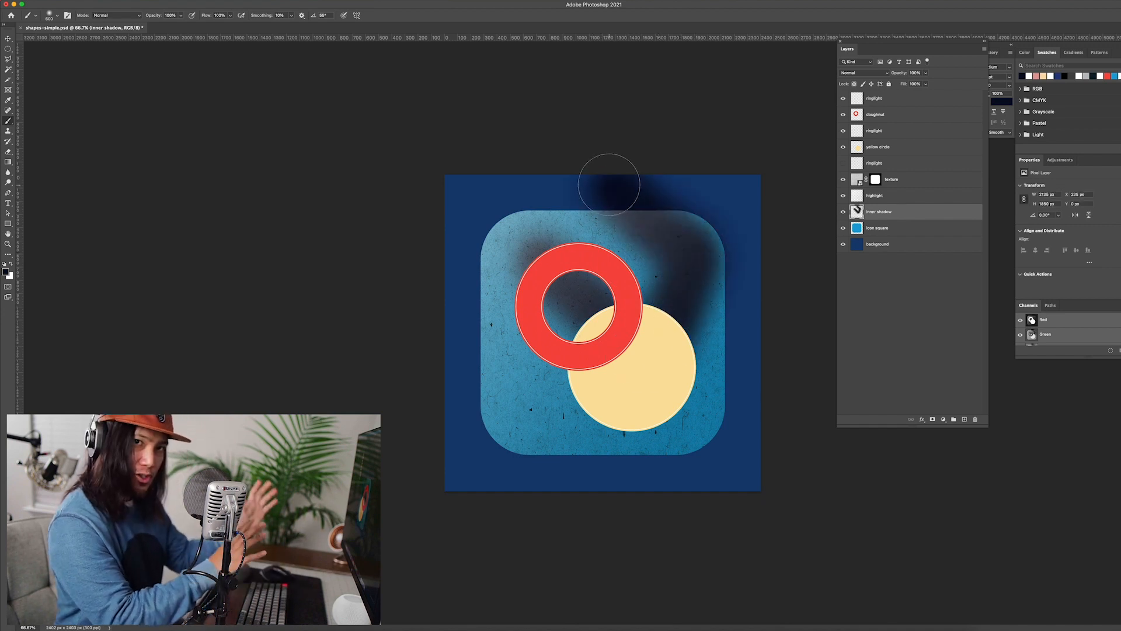
{"action": "key", "text": "super+z"}
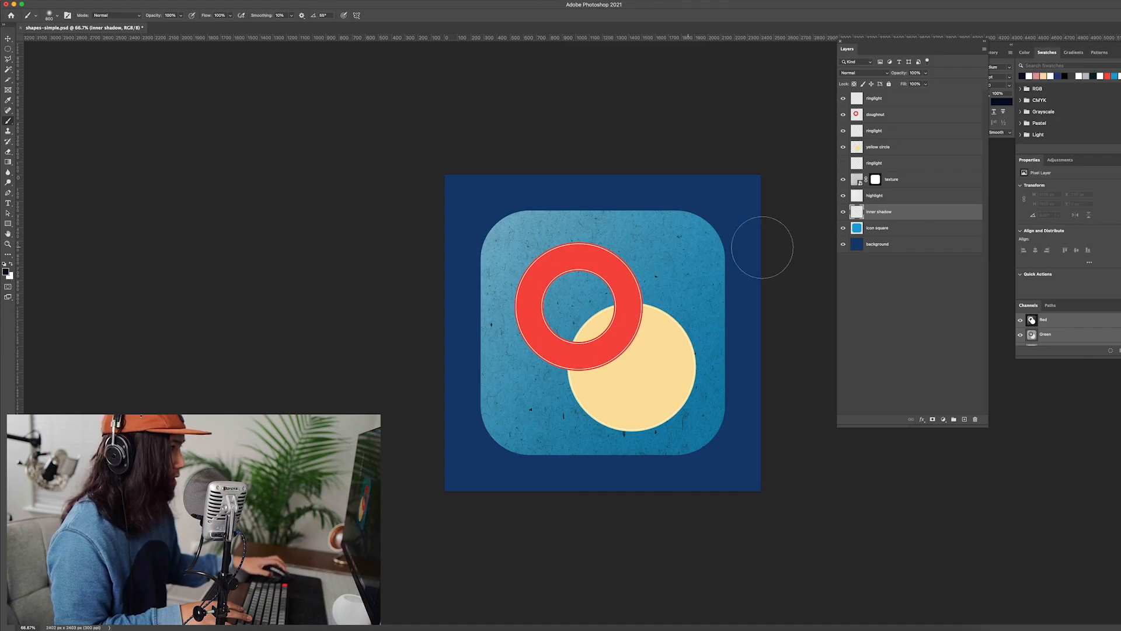
- Load the icon square's outline as a selection and paint soft dark shading in its lower-right corner, enlarging the brush to 1700 px
{"action": "left_click", "coordinate": [857, 230], "text": "super"}
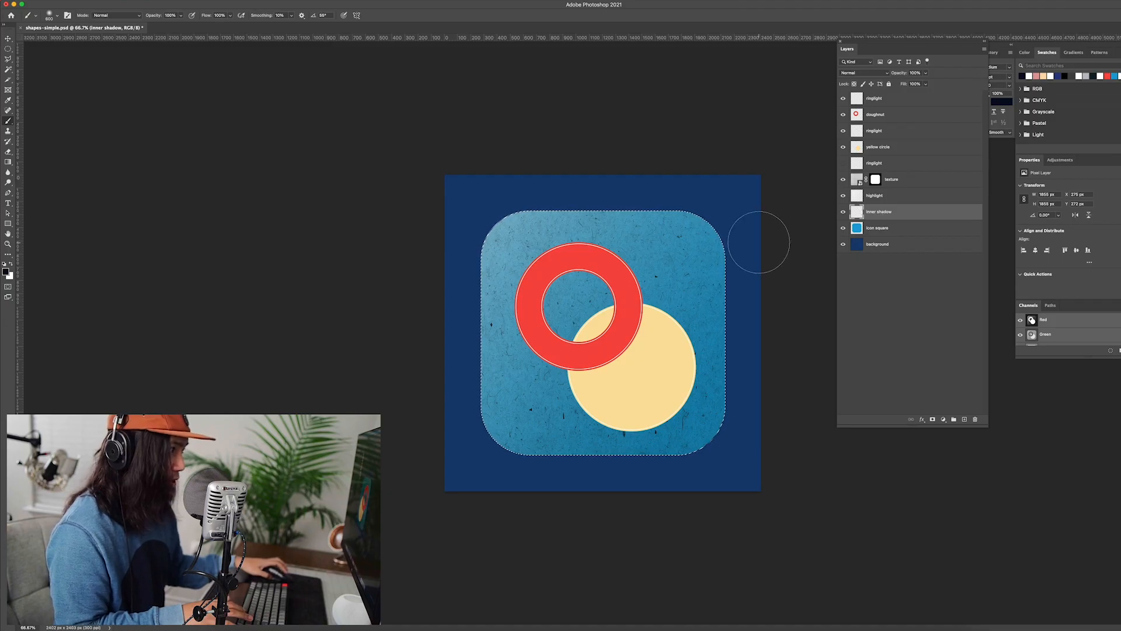
{"action": "key", "text": "super+minus"}
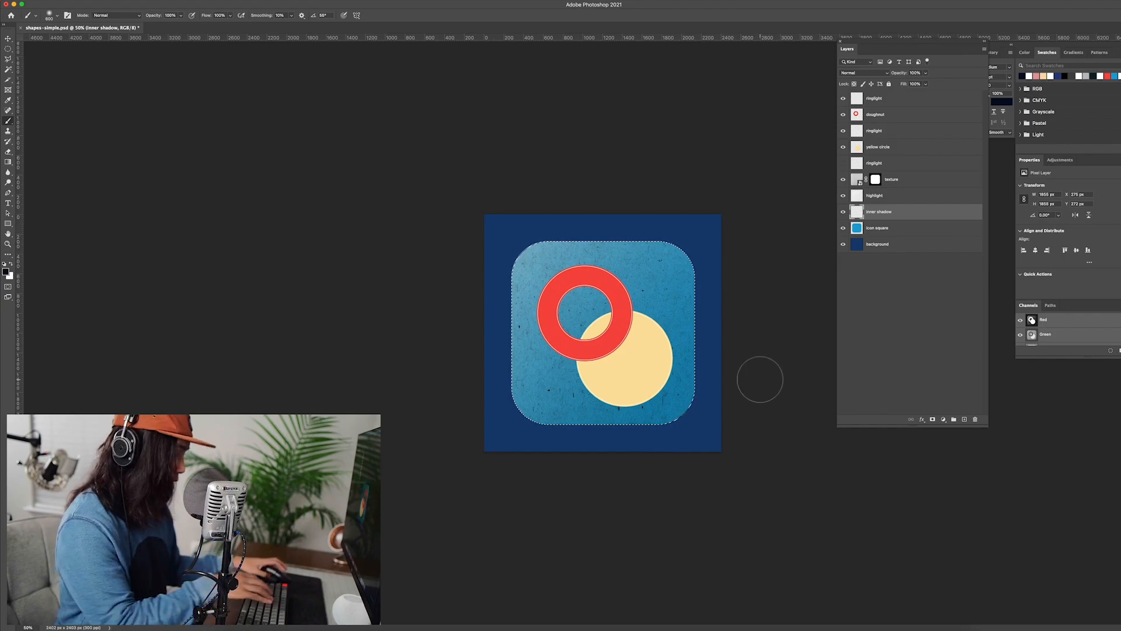
{"action": "key", "text": "bracketright"}
{"action": "key", "text": "bracketright"}
{"action": "key", "text": "bracketright"}
{"action": "key", "text": "bracketright"}
{"action": "key", "text": "bracketright"}
{"action": "key", "text": "bracketright"}
{"action": "key", "text": "bracketright"}
{"action": "key", "text": "bracketright"}
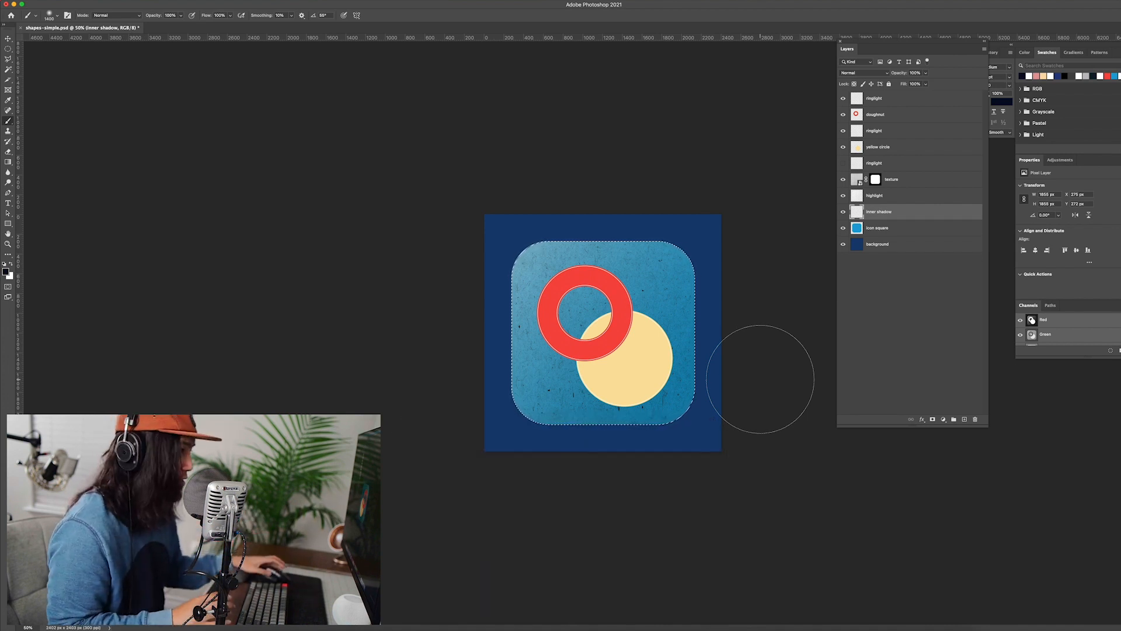
{"action": "key", "text": "bracketright"}
{"action": "key", "text": "bracketright"}
{"action": "key", "text": "bracketright"}
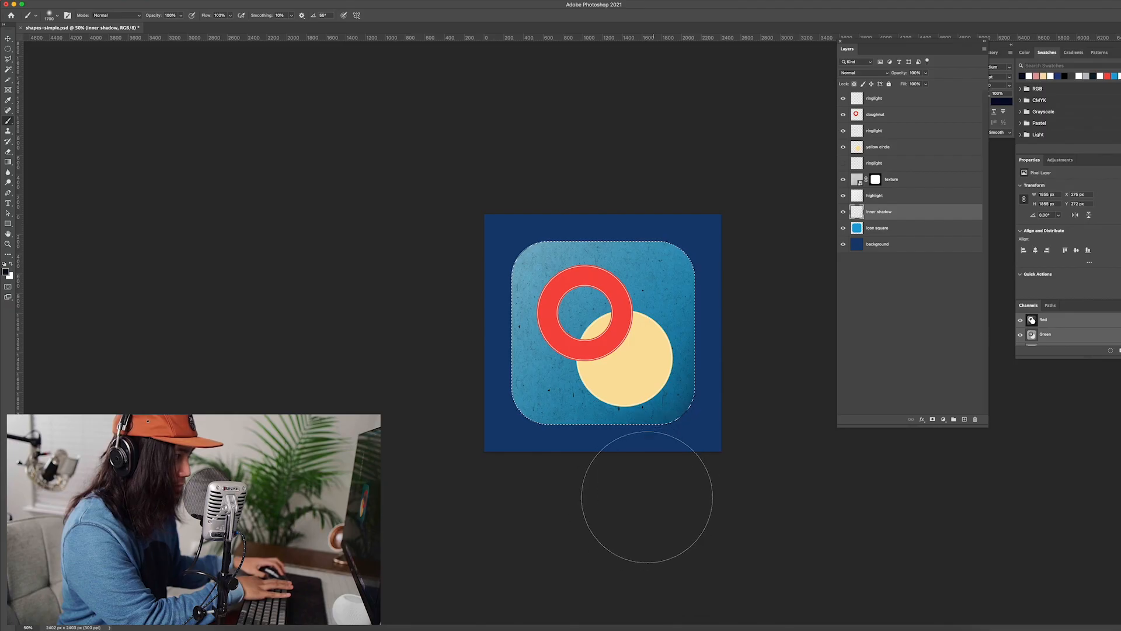
- Enlarge the brush to 2100 px, softly deepen the shading at the icon square's lower-right edges, and deselect
{"action": "key", "text": "bracketright"}
{"action": "key", "text": "bracketright"}
{"action": "key", "text": "bracketright"}
{"action": "key", "text": "bracketright"}
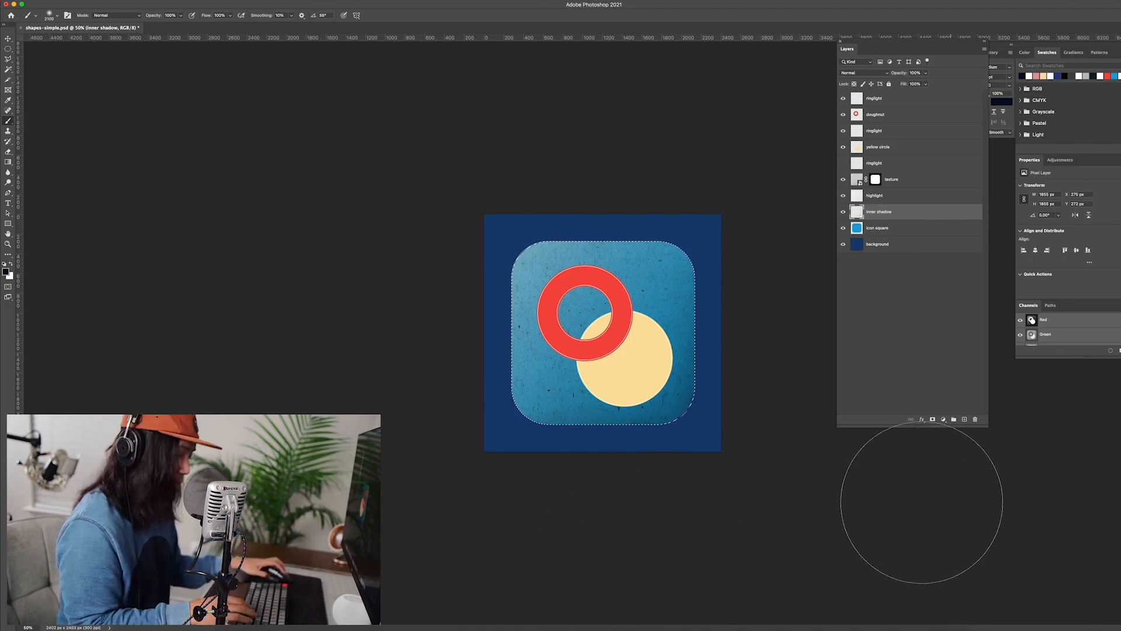
{"action": "key", "text": "ctrl+d"}
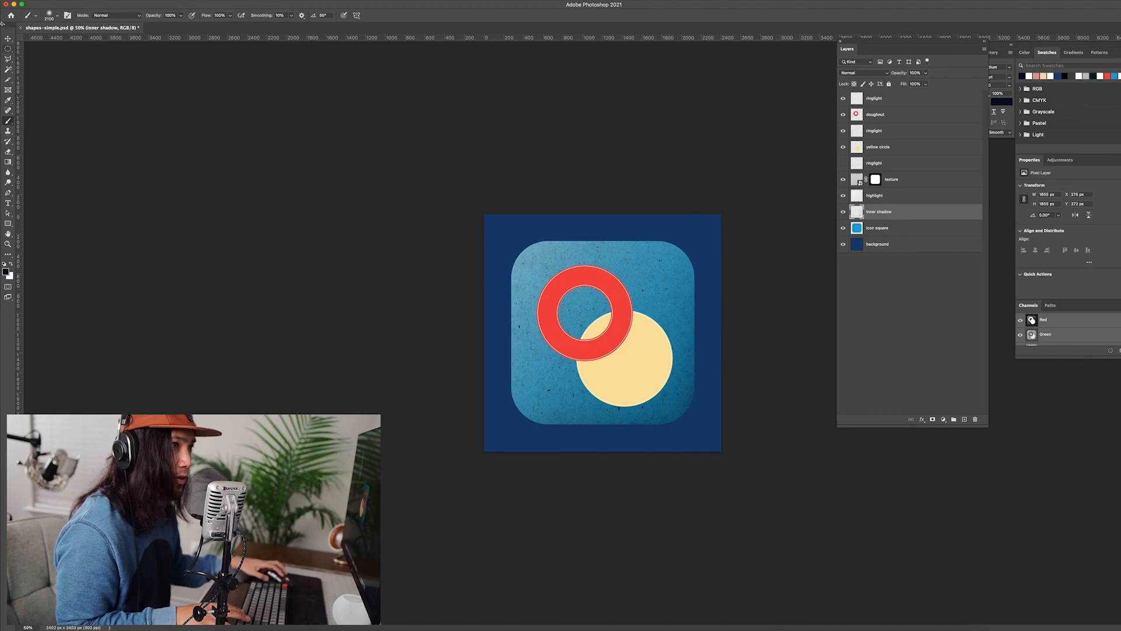
- Set the inner shadow layer's blend mode to Multiply and its opacity to about 83%
{"action": "left_click", "coordinate": [8, 38]}
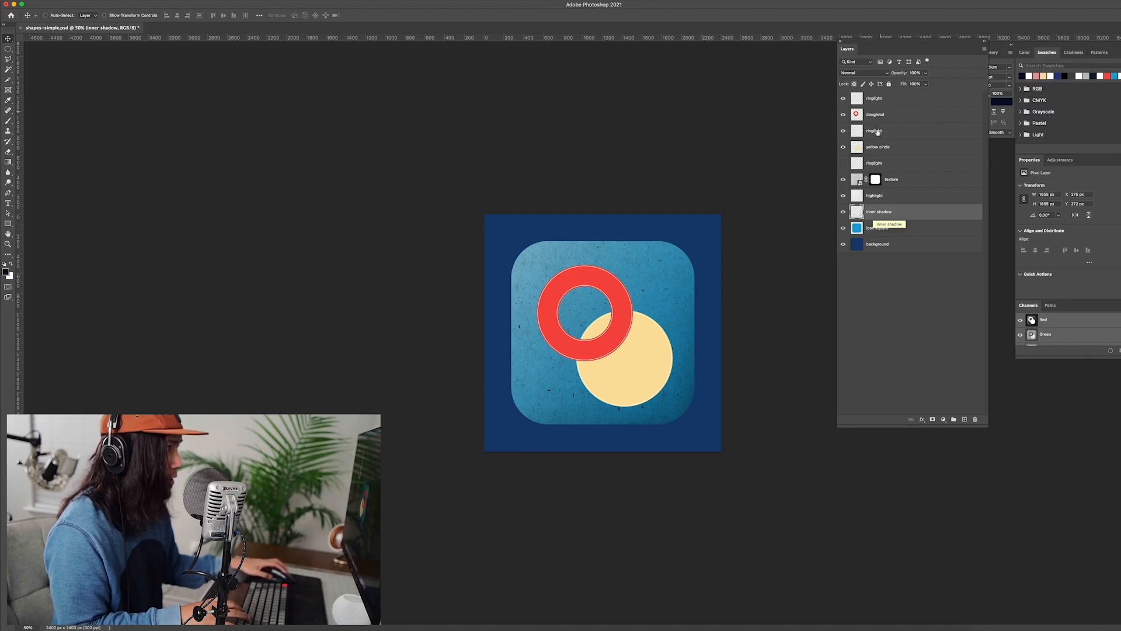
{"action": "left_click", "coordinate": [859, 74]}
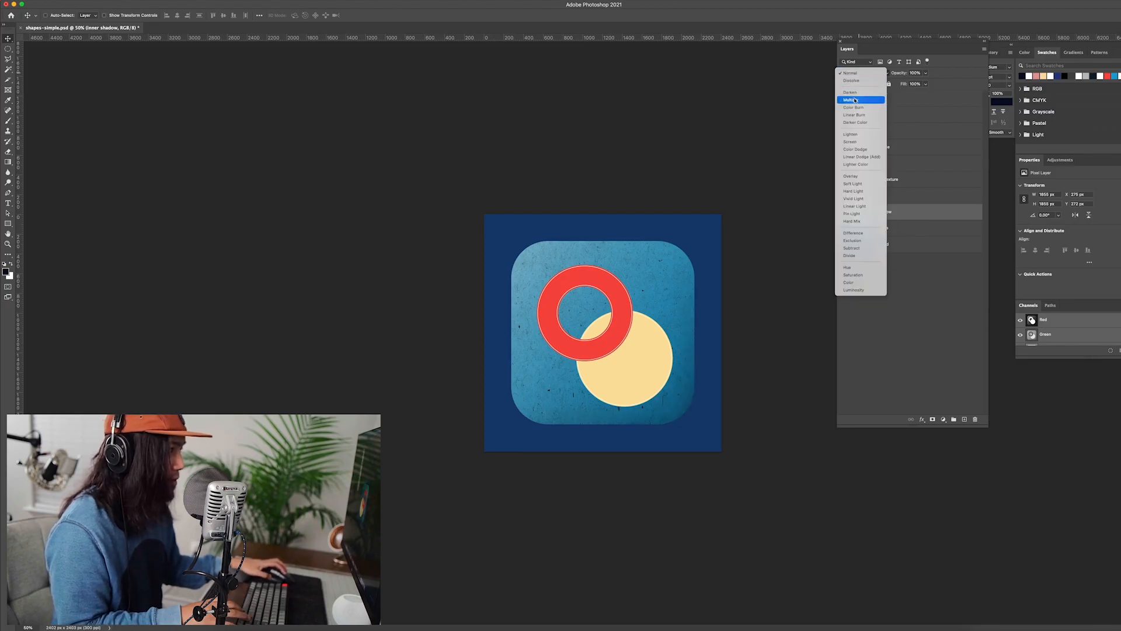
{"action": "left_click", "coordinate": [855, 99]}
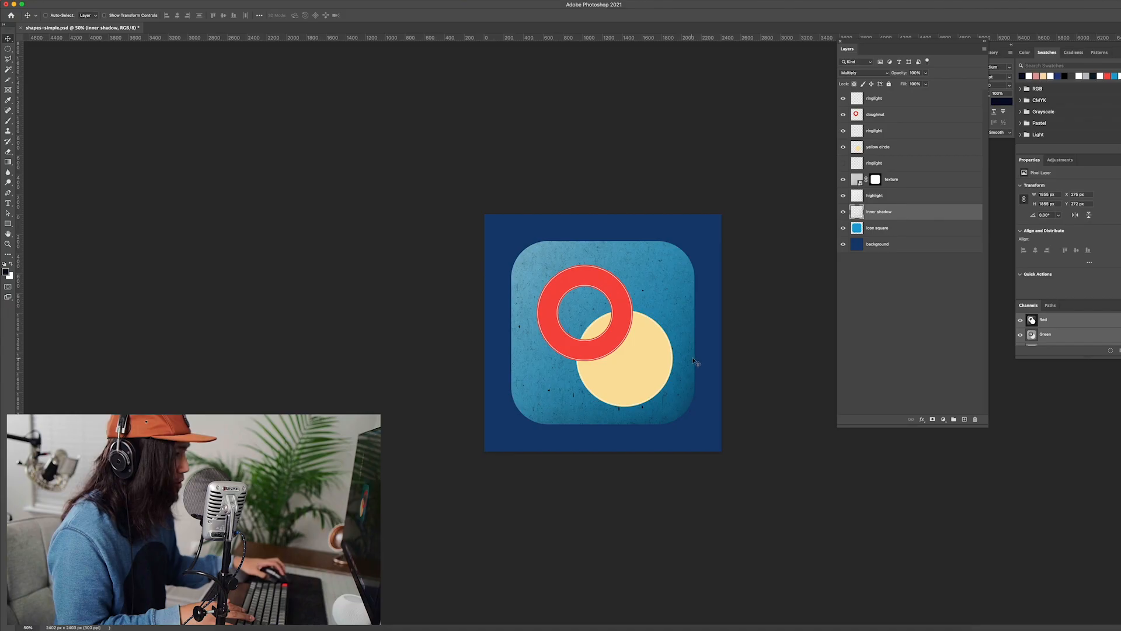
{"action": "left_click", "coordinate": [926, 74]}
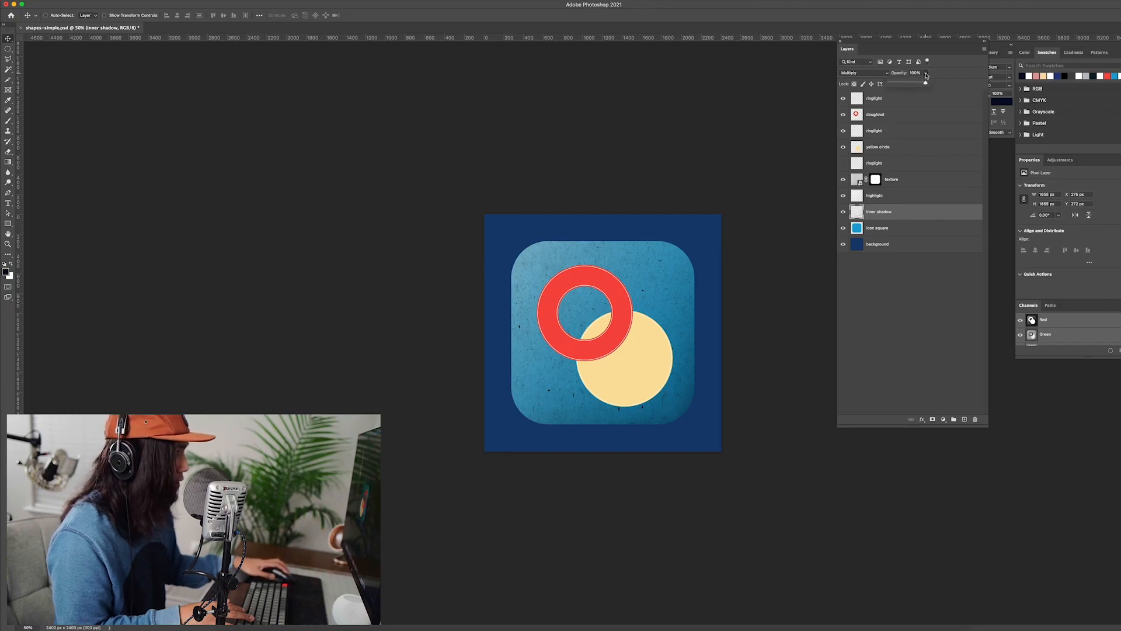
{"action": "left_click_drag", "start_coordinate": [924, 85], "coordinate": [922, 84]}
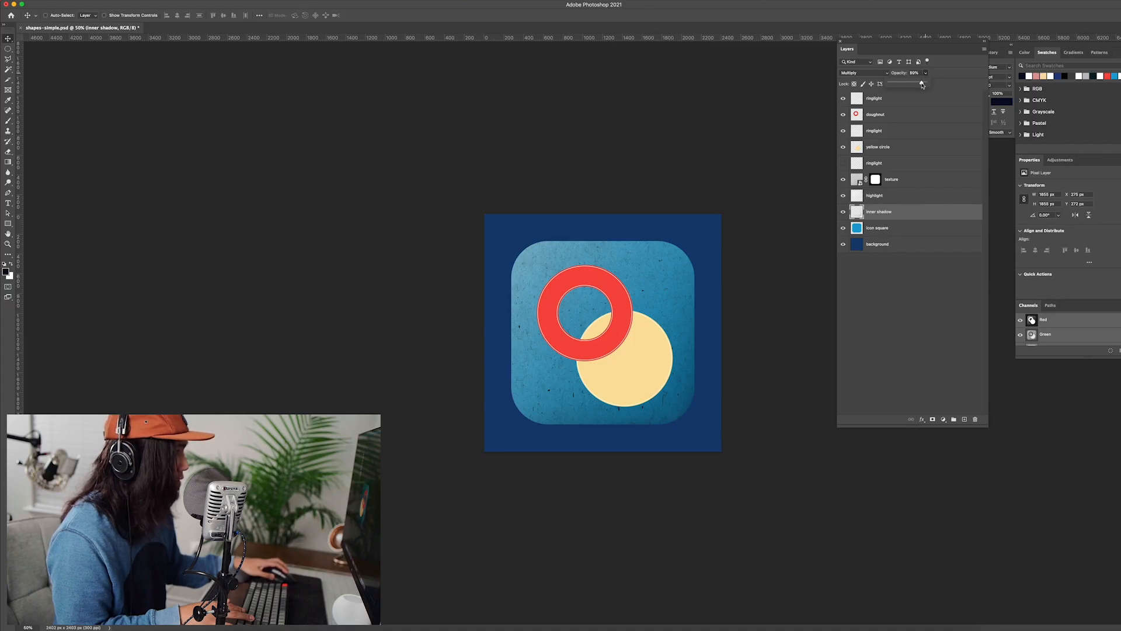
{"action": "left_click_drag", "start_coordinate": [922, 85], "coordinate": [921, 85]}
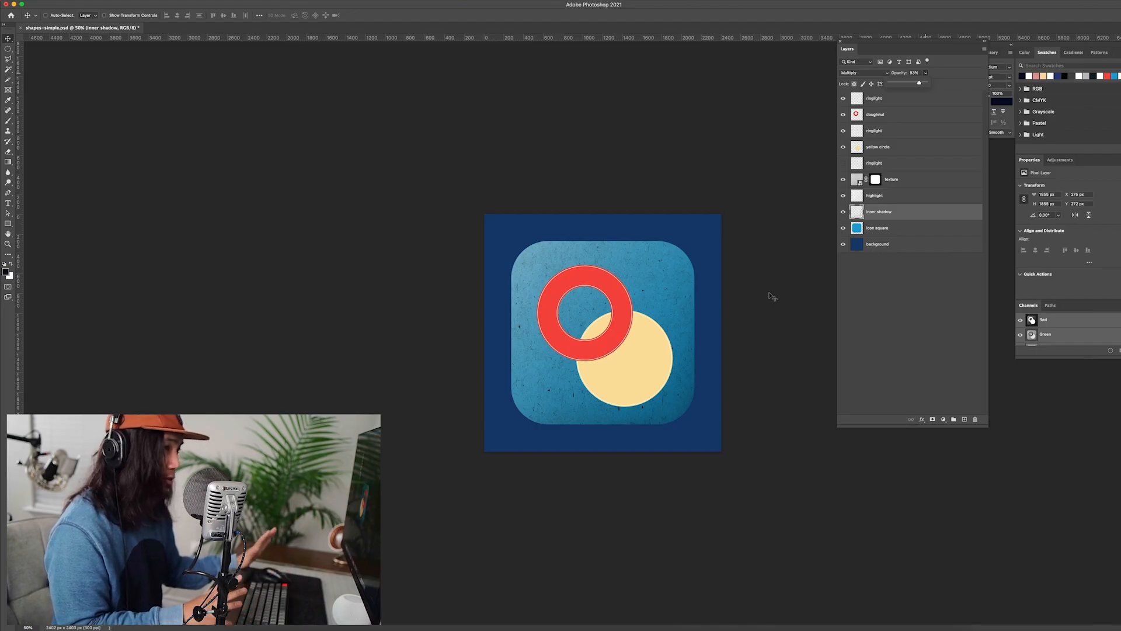
{"action": "left_click", "coordinate": [897, 215]}
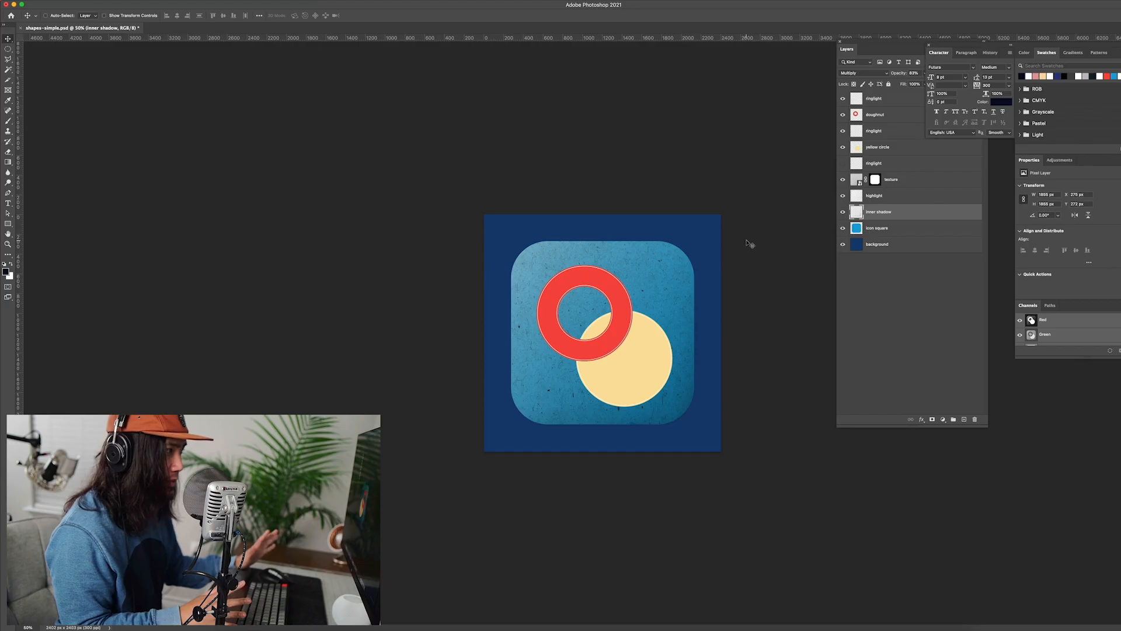
- Load the icon square's outline as a selection and add a new layer named shadow directly above the background layer
{"action": "left_click", "coordinate": [871, 230]}
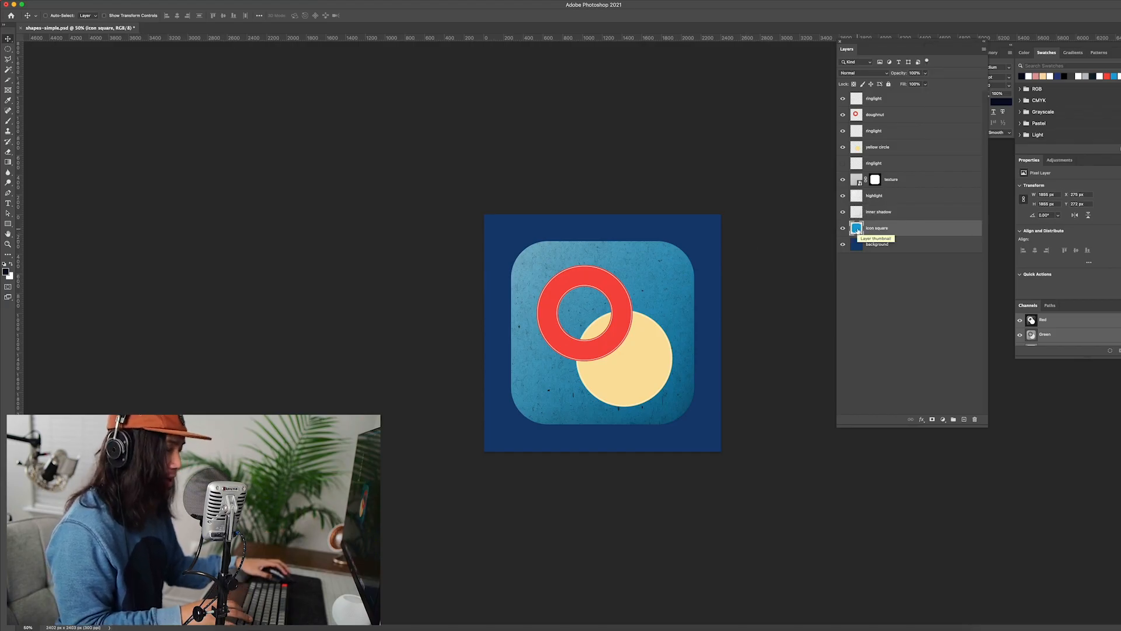
{"action": "left_click", "coordinate": [857, 230], "text": "super"}
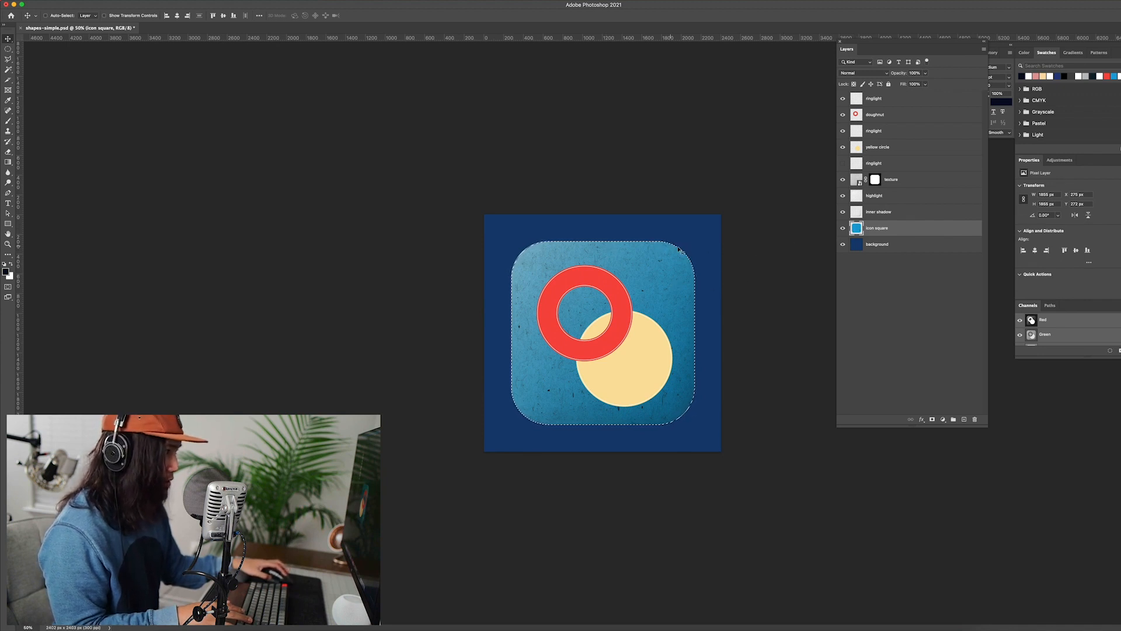
{"action": "left_click", "coordinate": [874, 245]}
{"action": "left_click", "coordinate": [964, 420]}
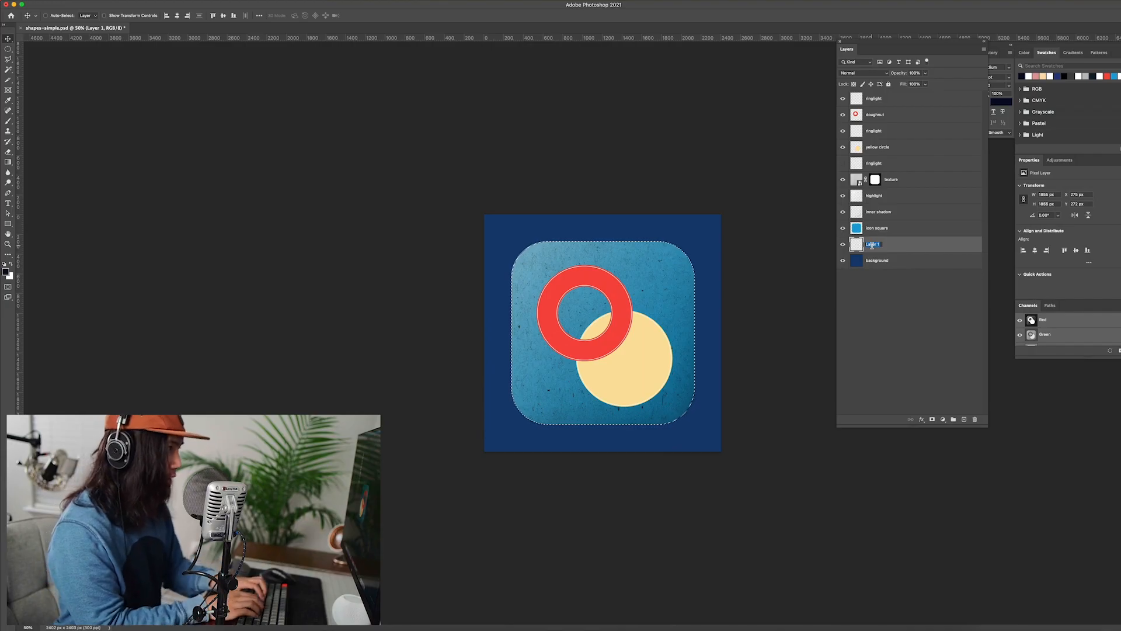
{"action": "type", "text": "shadow"}
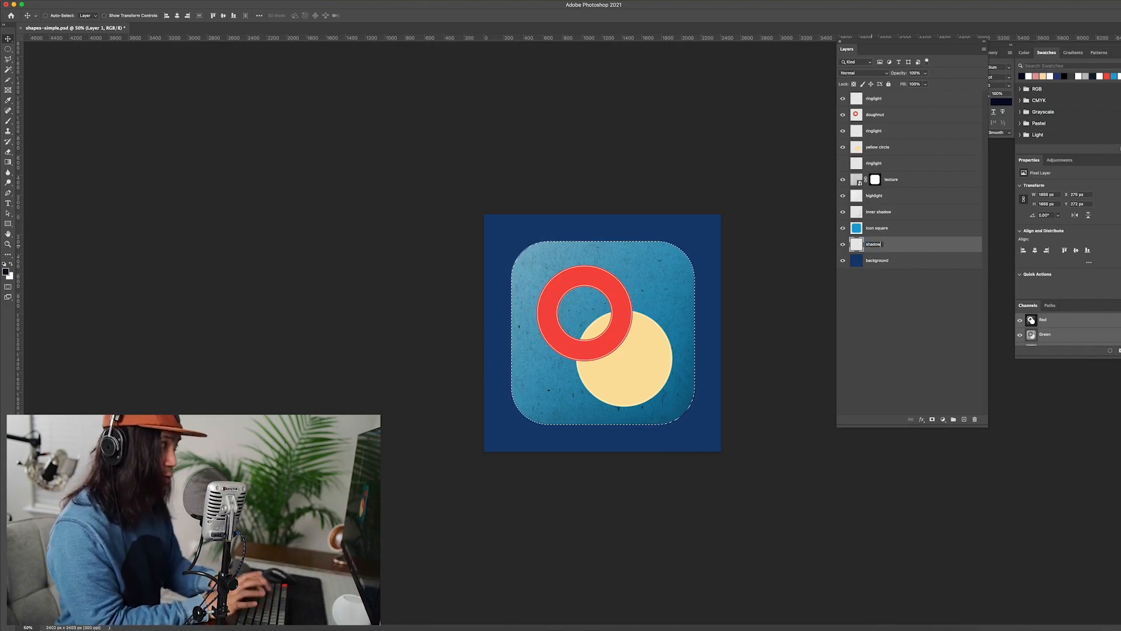
{"action": "left_click", "coordinate": [911, 248]}
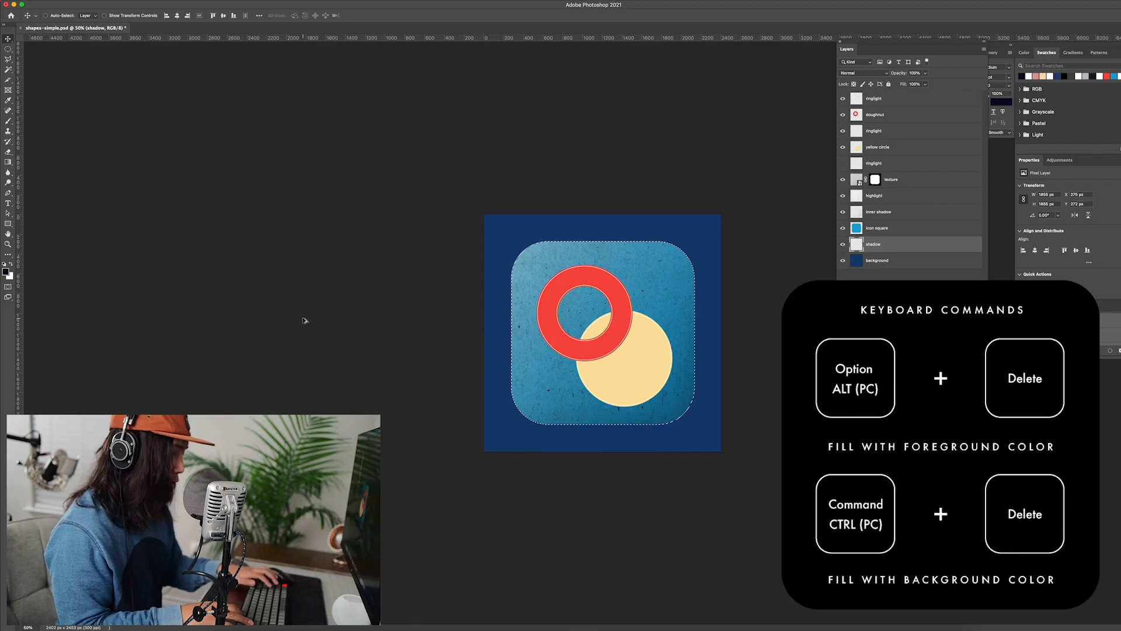
- Fill the selection on the shadow layer with the dark foreground color, deselect, and offset the shape about 50 px right and 51 px down
{"action": "key", "text": "alt+BackSpace"}
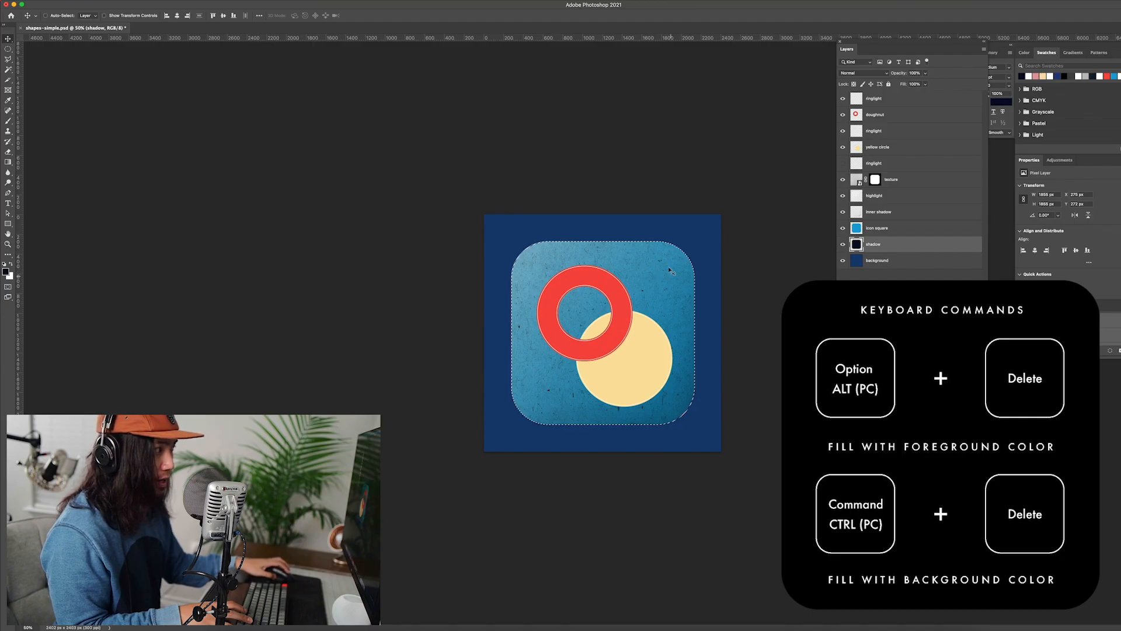
{"action": "key", "text": "super+d"}
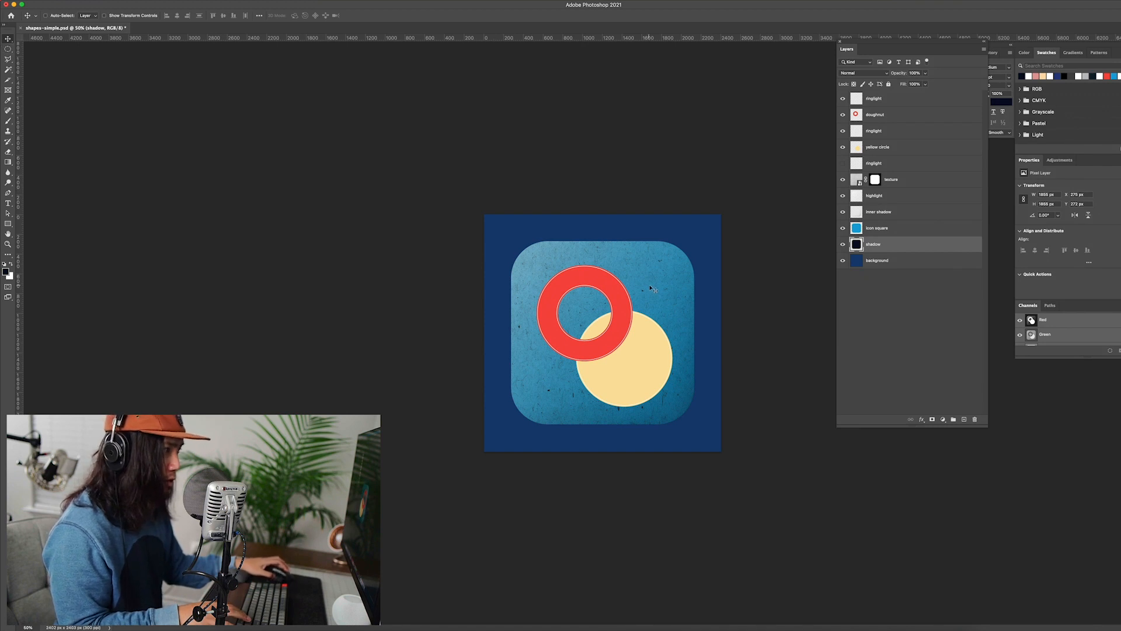
{"action": "mouse_move", "coordinate": [651, 289]}
{"action": "left_mouse_down"}
{"action": "mouse_move", "coordinate": [658, 297]}
{"action": "mouse_move", "coordinate": [641, 264]}
{"action": "mouse_move", "coordinate": [622, 316]}
{"action": "mouse_move", "coordinate": [676, 313]}
{"action": "mouse_move", "coordinate": [680, 286]}
{"action": "mouse_move", "coordinate": [648, 306]}
{"action": "mouse_move", "coordinate": [655, 292]}
{"action": "left_mouse_up"}
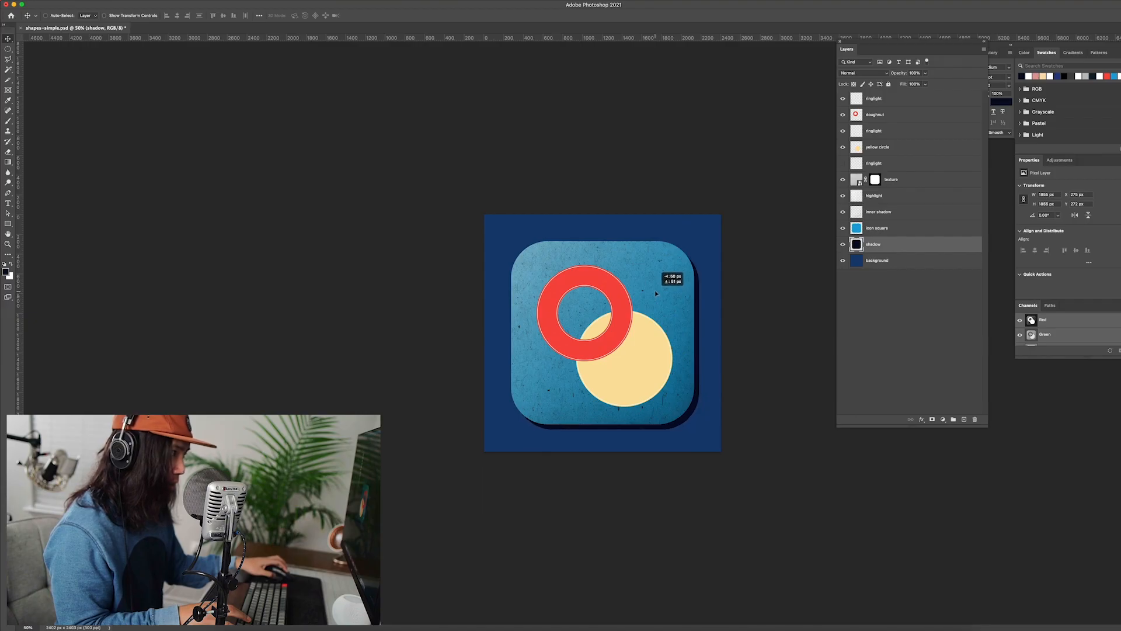
{"action": "left_click_drag", "start_coordinate": [655, 292], "coordinate": [656, 293]}
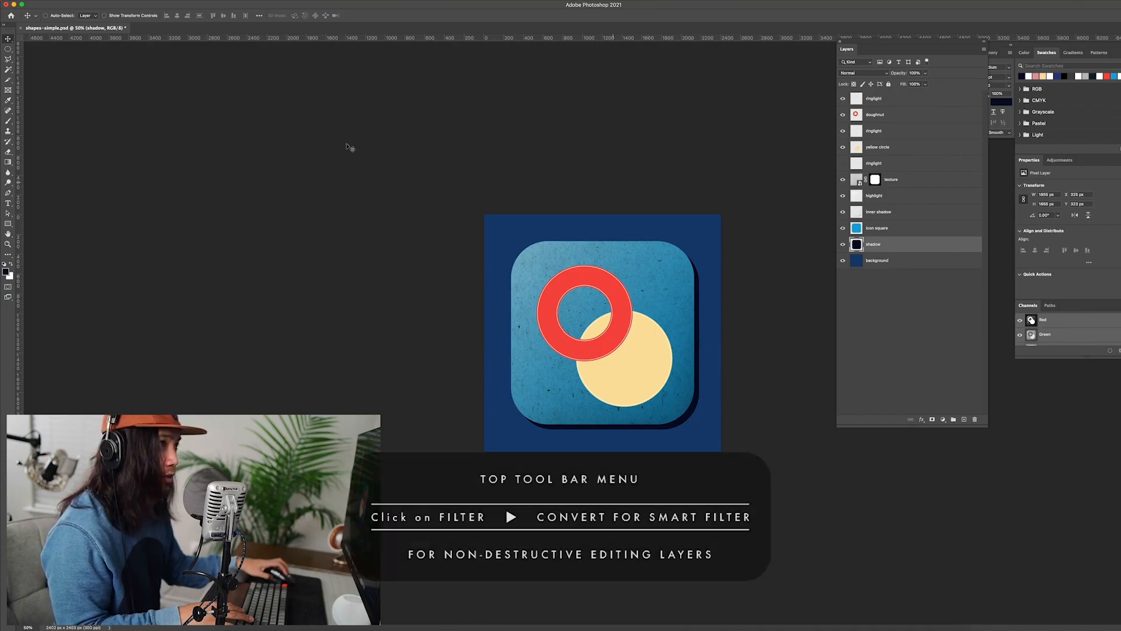
- Convert the shadow layer into a smart object for re-editable smart filters
{"action": "left_click", "coordinate": [189, 1]}
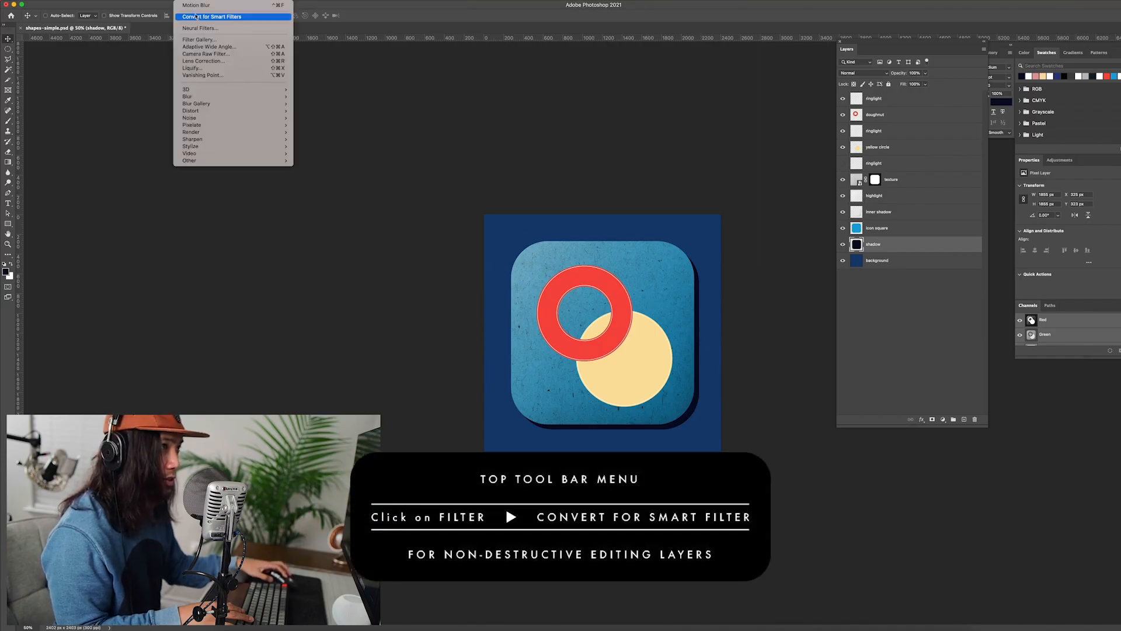
{"action": "left_click", "coordinate": [196, 17]}
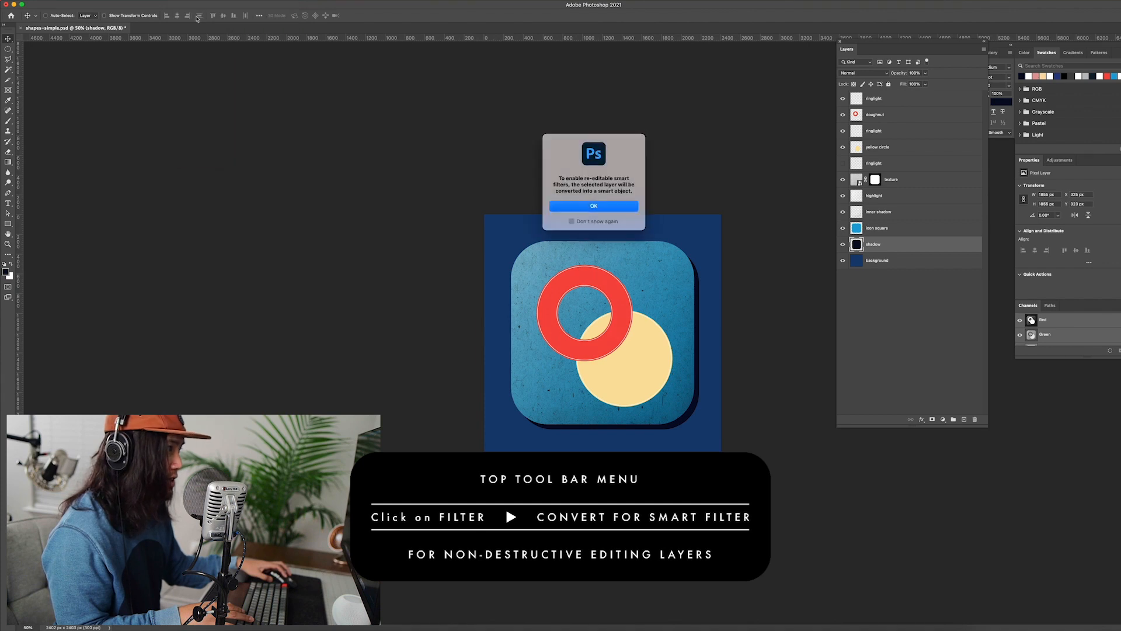
{"action": "left_click", "coordinate": [563, 206]}
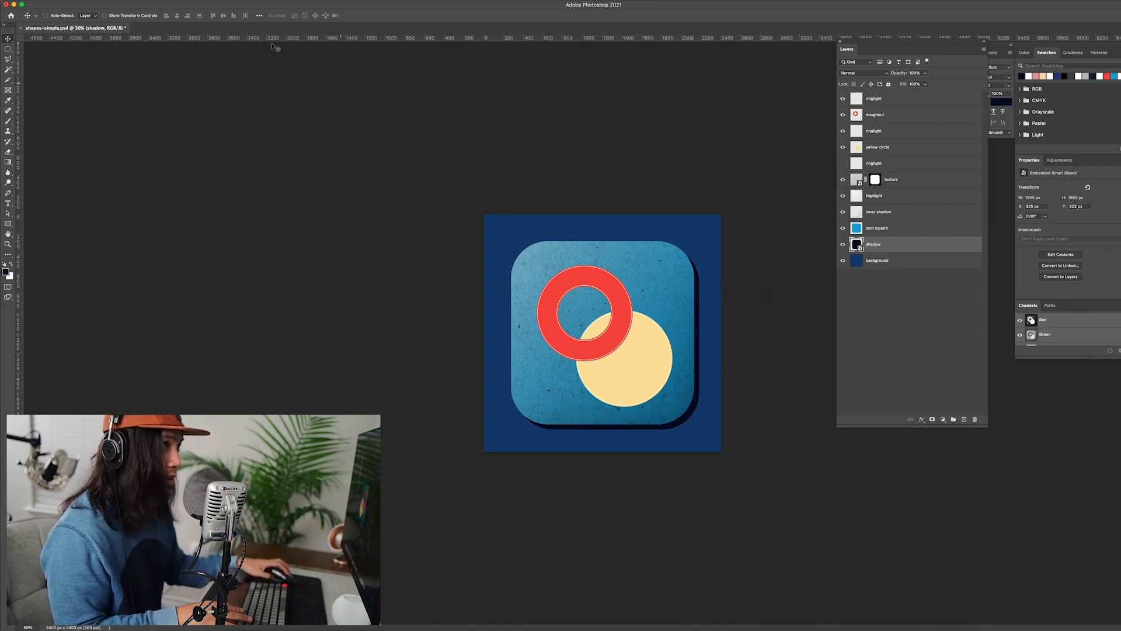
- Apply a Gaussian Blur with a radius of about 19 pixels to the shadow layer
{"action": "left_click", "coordinate": [192, 1]}
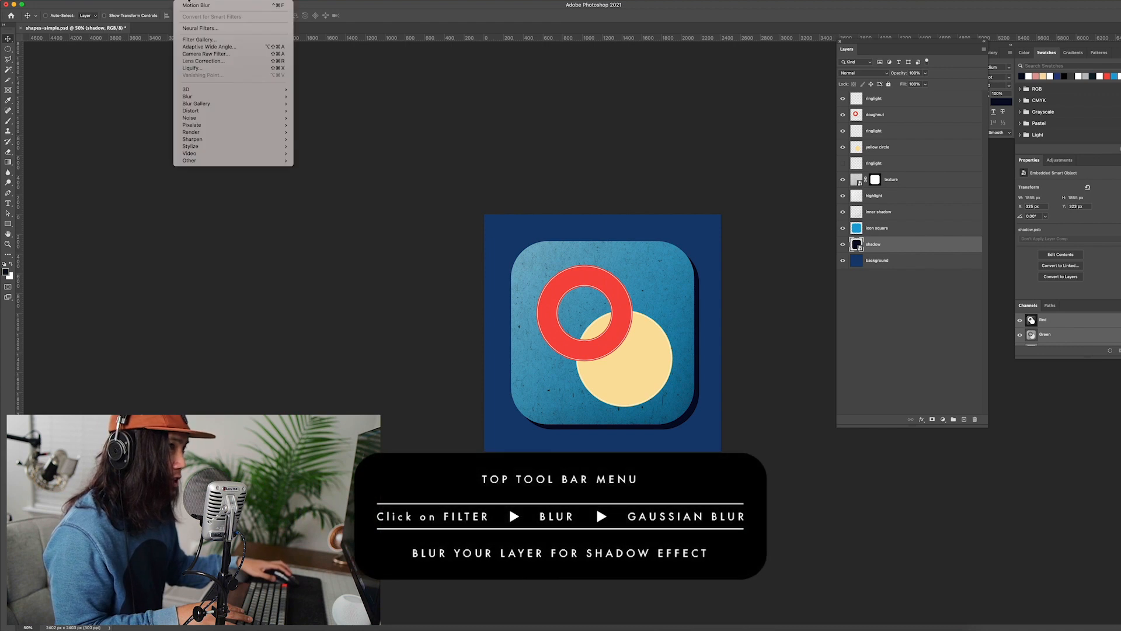
{"action": "mouse_move", "coordinate": [268, 97]}
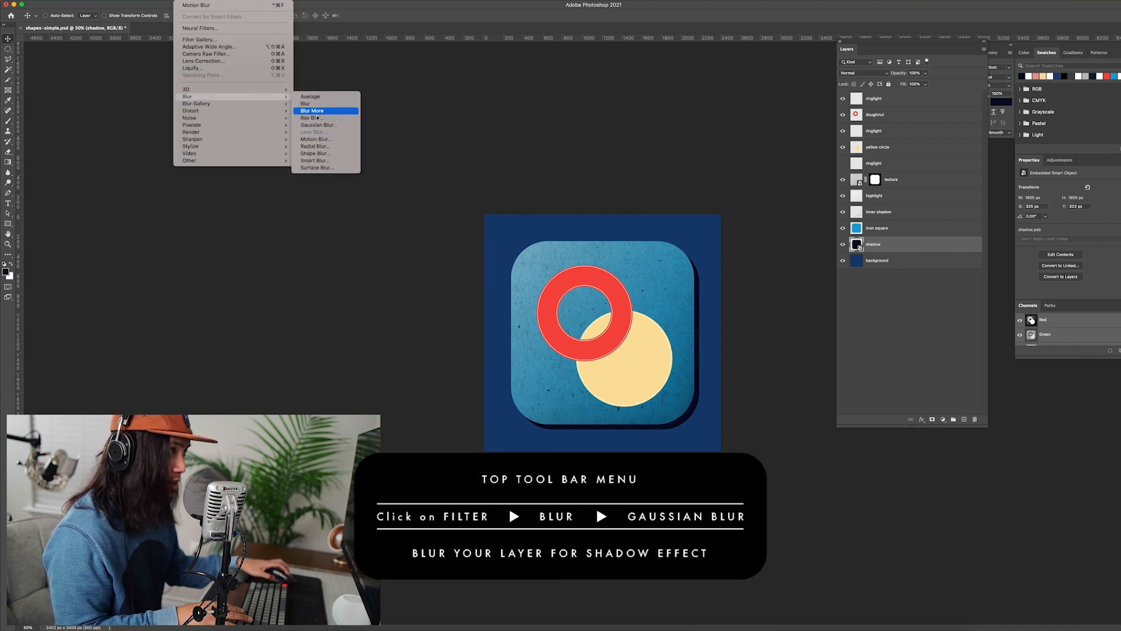
{"action": "left_click", "coordinate": [318, 125]}
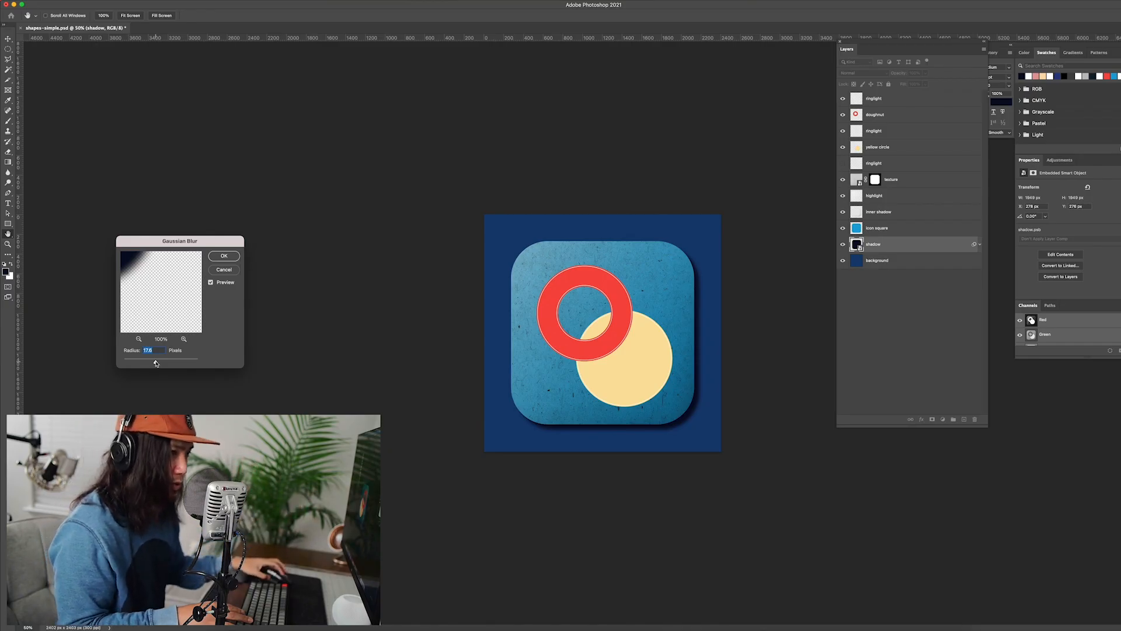
{"action": "left_click_drag", "start_coordinate": [156, 363], "coordinate": [156, 363]}
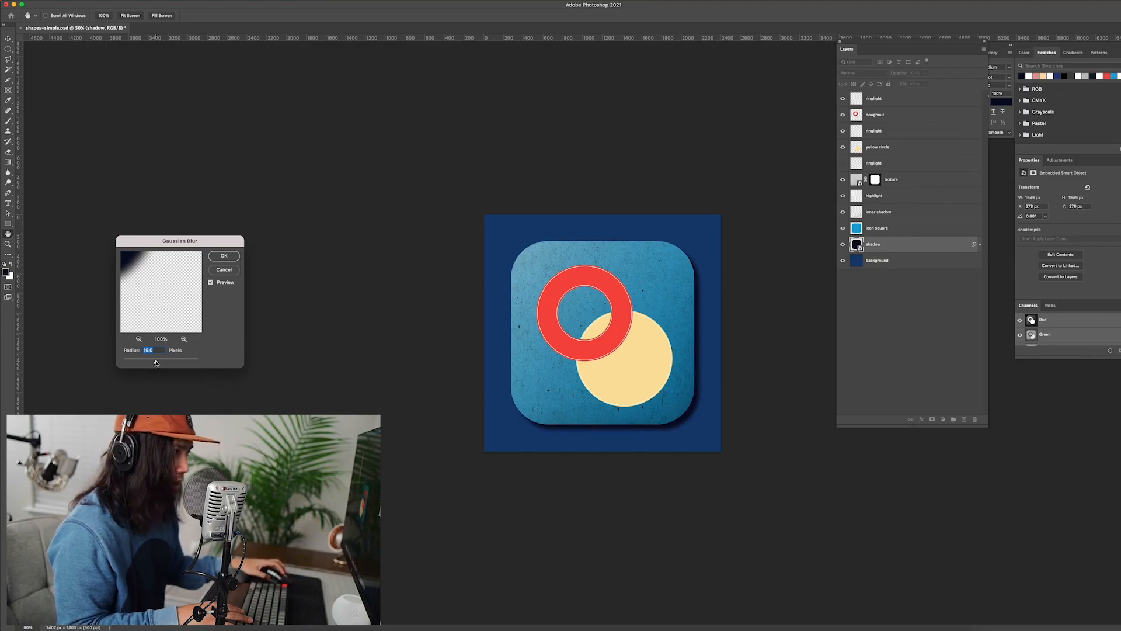
{"action": "left_click", "coordinate": [224, 255]}
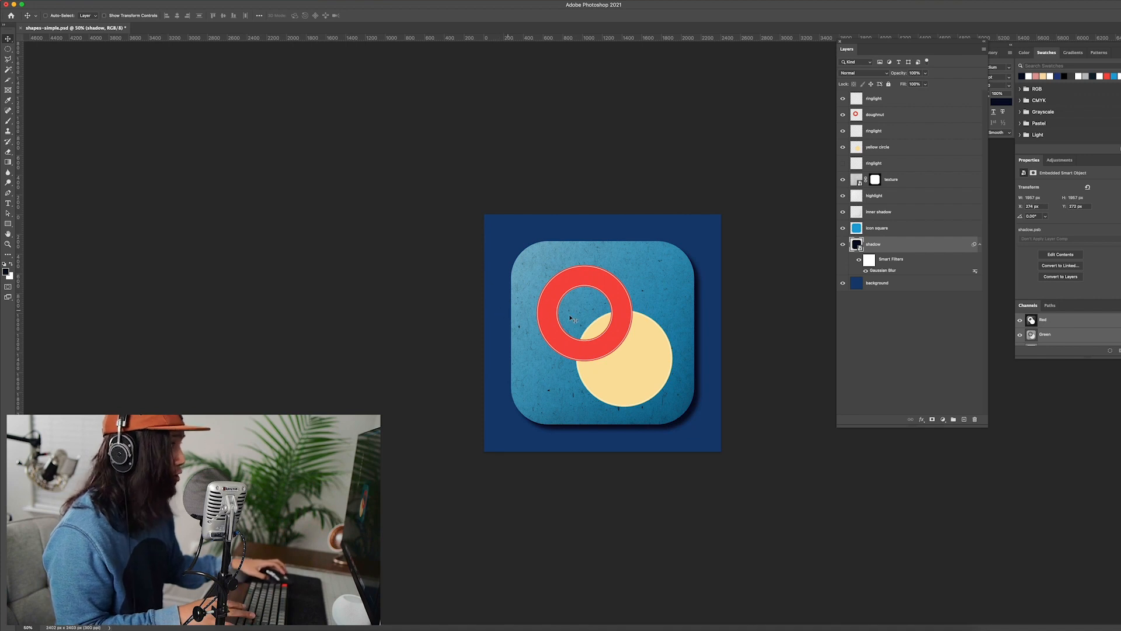
- Set the shadow layer's blend mode to Multiply and its opacity to 35%
{"action": "left_click", "coordinate": [860, 74]}
{"action": "left_click", "coordinate": [854, 100]}
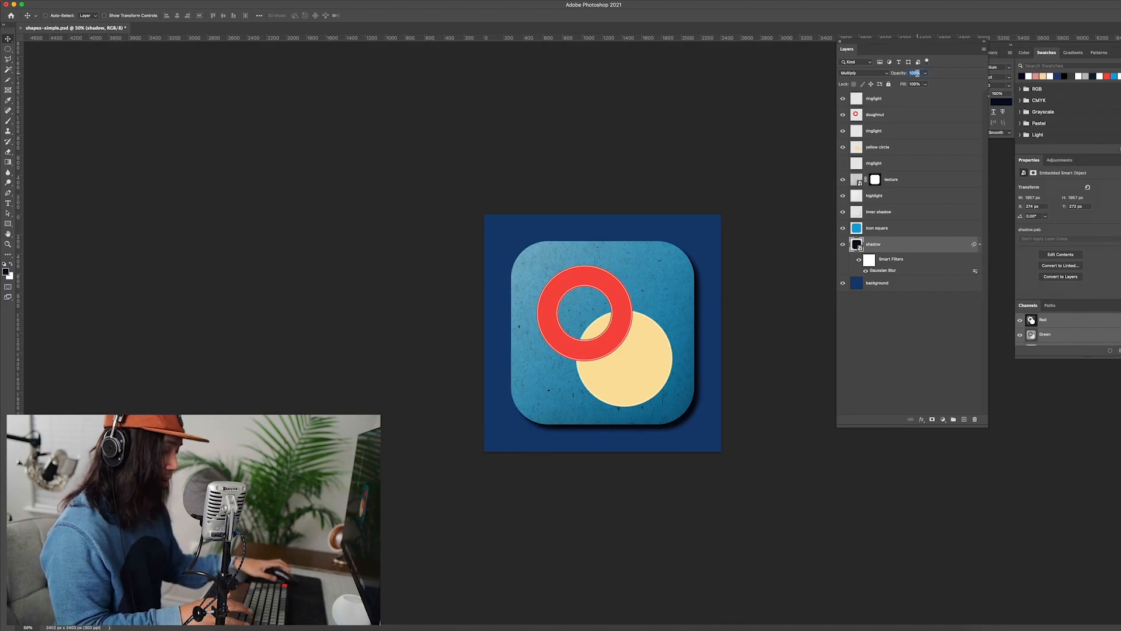
{"action": "type", "text": "35"}
{"action": "key", "text": "Tab"}
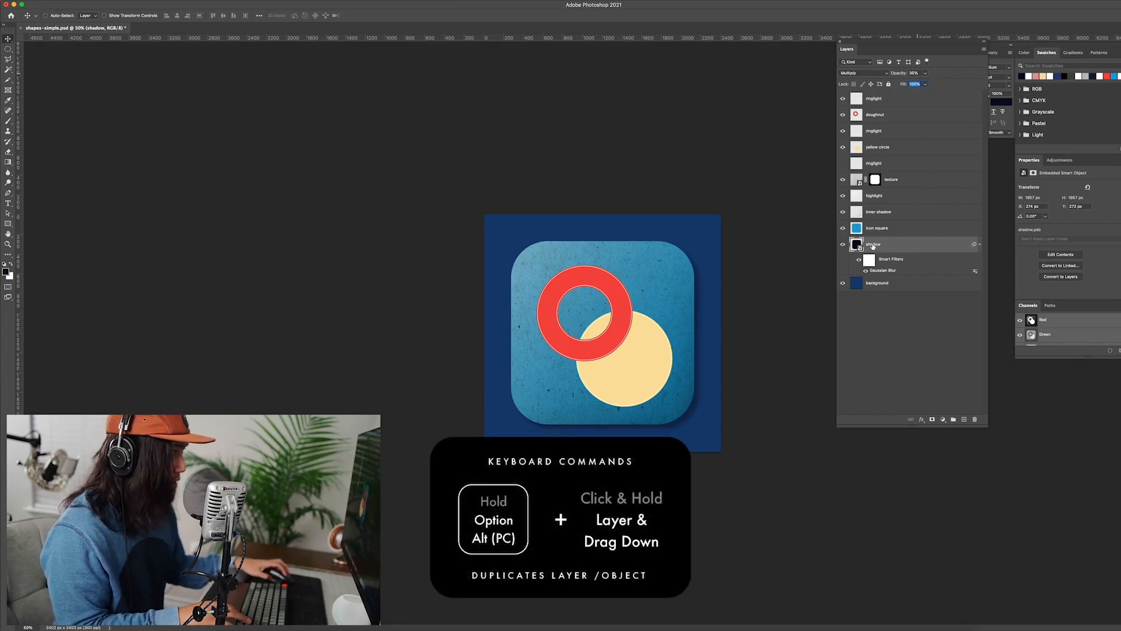
- Duplicate the shadow layer directly below the original and offset the copy about 70 px right and 76 px down
{"action": "left_click_drag", "start_coordinate": [872, 245], "coordinate": [872, 264]}
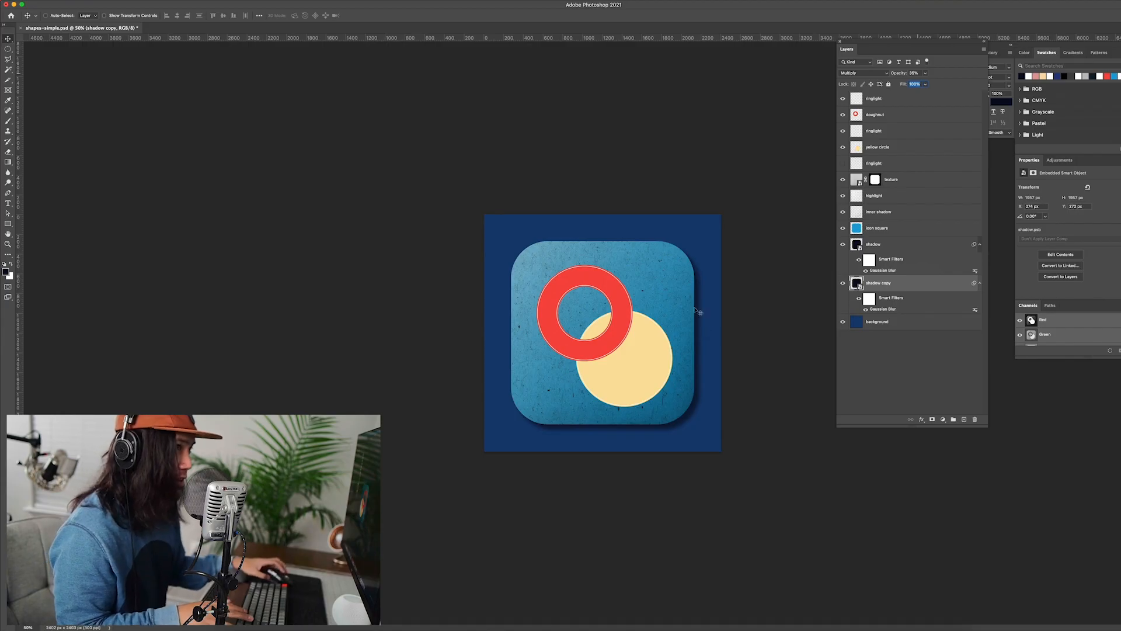
{"action": "left_click_drag", "start_coordinate": [675, 311], "coordinate": [678, 316]}
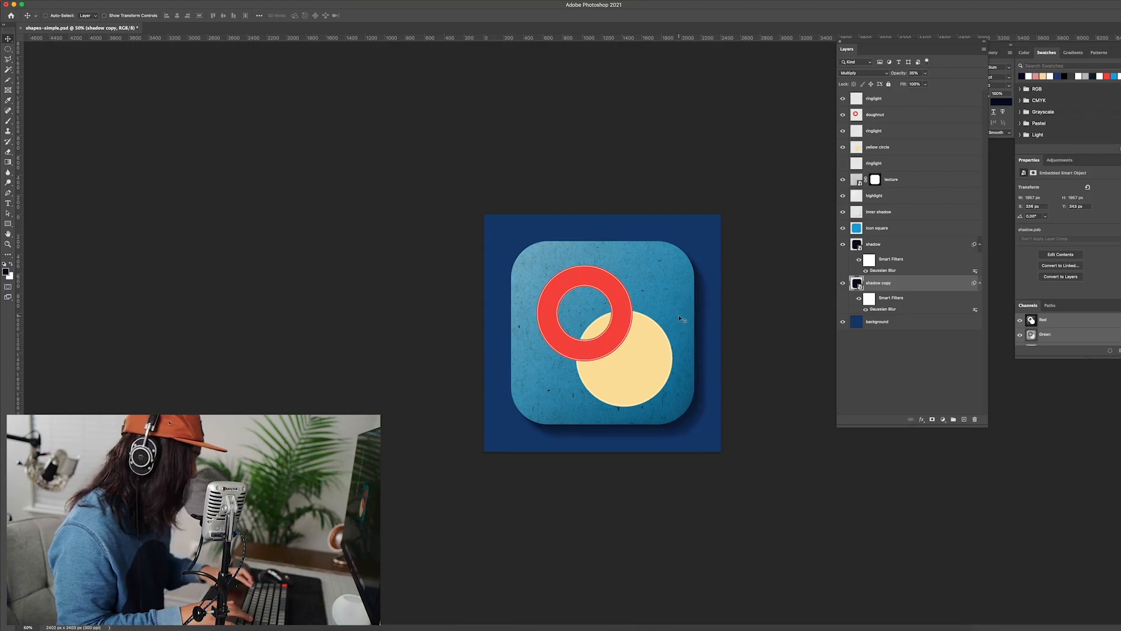
{"action": "key", "text": "Right"}
{"action": "key", "text": "Right"}
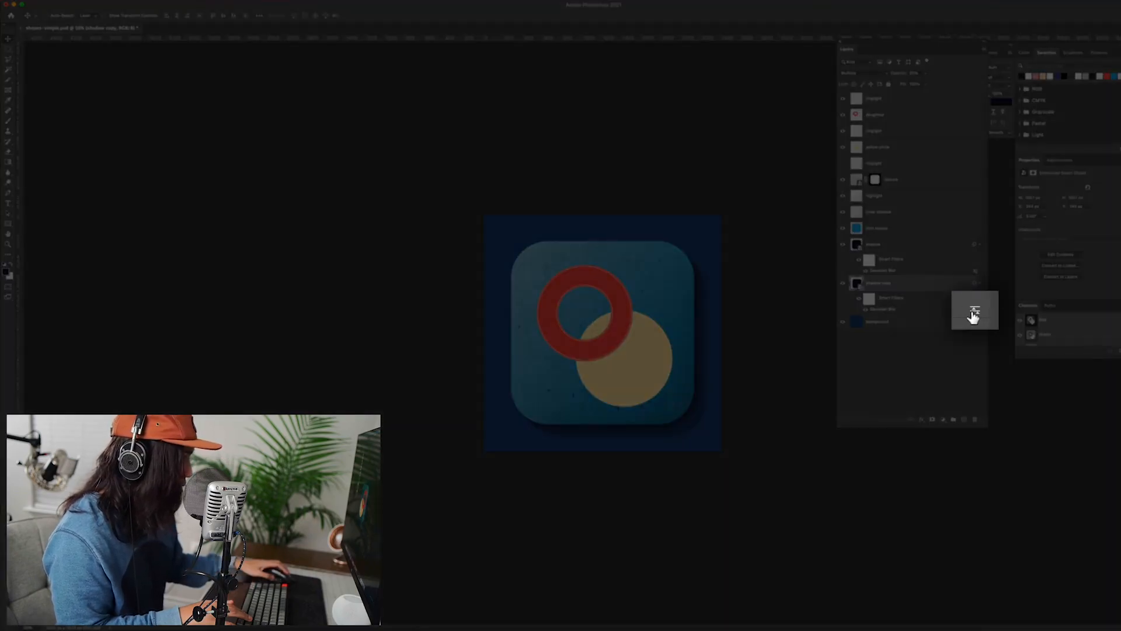
- Edit the shadow copy's Gaussian Blur smart filter and set its radius to about 34.8 pixels
{"action": "right_click", "coordinate": [974, 314]}
{"action": "left_click", "coordinate": [997, 323]}
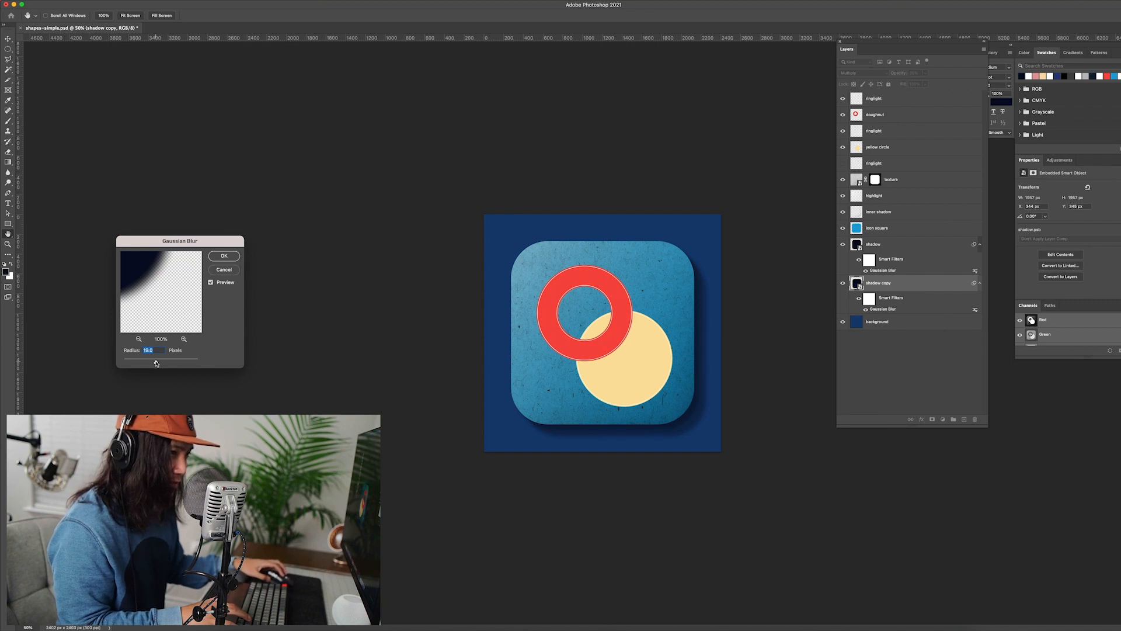
{"action": "left_click_drag", "start_coordinate": [158, 363], "coordinate": [160, 362]}
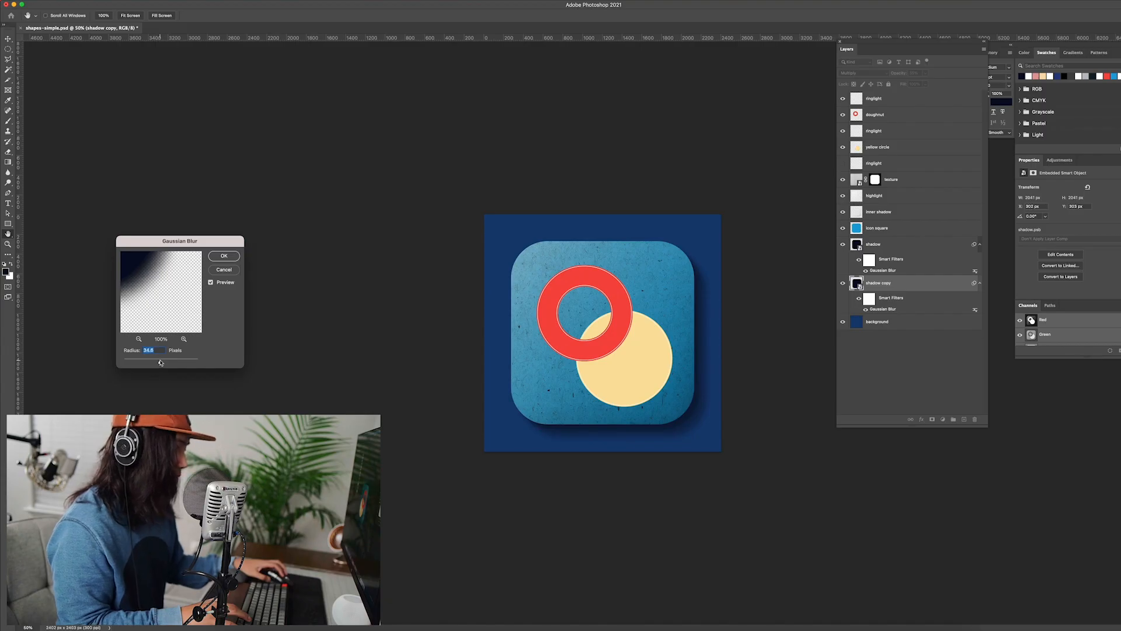
{"action": "left_click", "coordinate": [224, 257]}
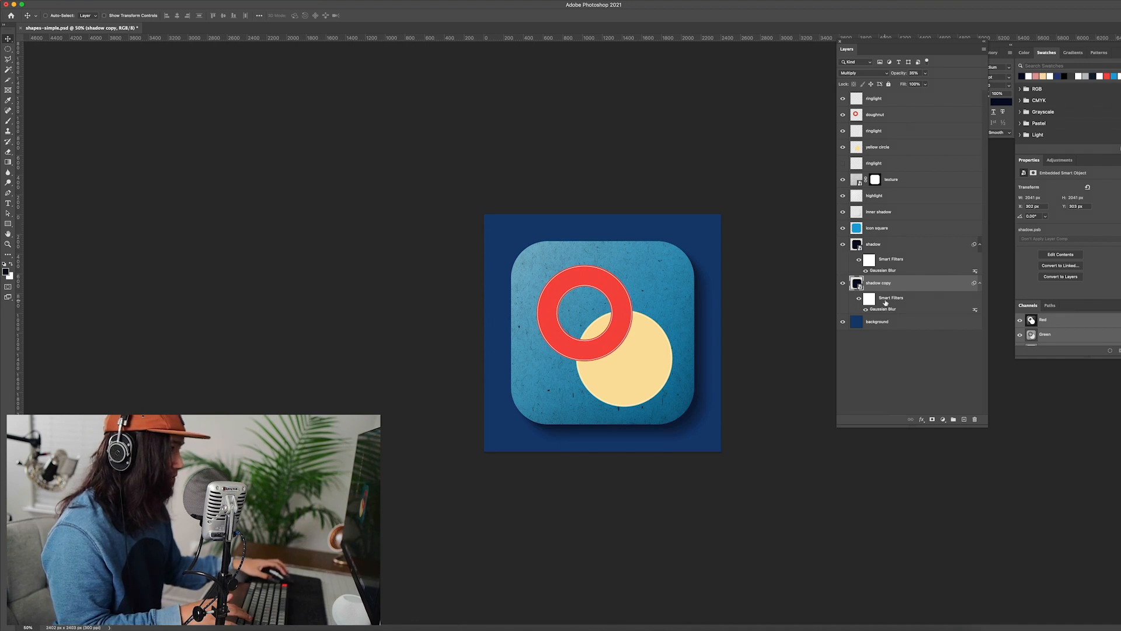
- Group the two shadow layers and name the group shadow
{"action": "left_click", "coordinate": [883, 245], "text": "shift"}
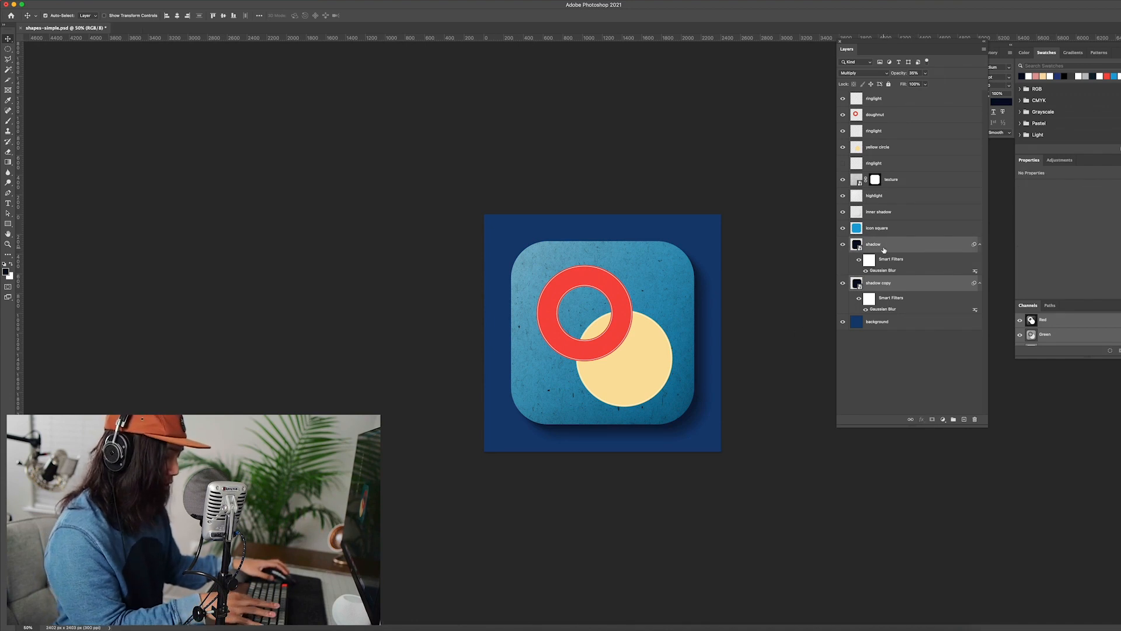
{"action": "key", "text": "super+g"}
{"action": "double_click", "coordinate": [871, 242]}
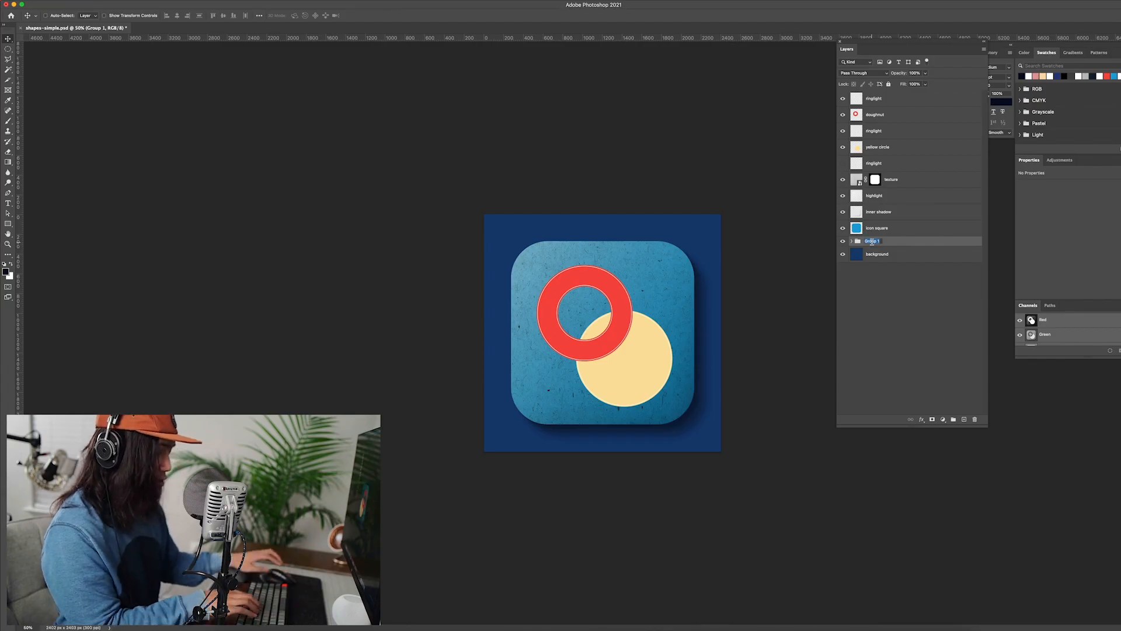
{"action": "type", "text": "shadow"}
{"action": "key", "text": "Return"}
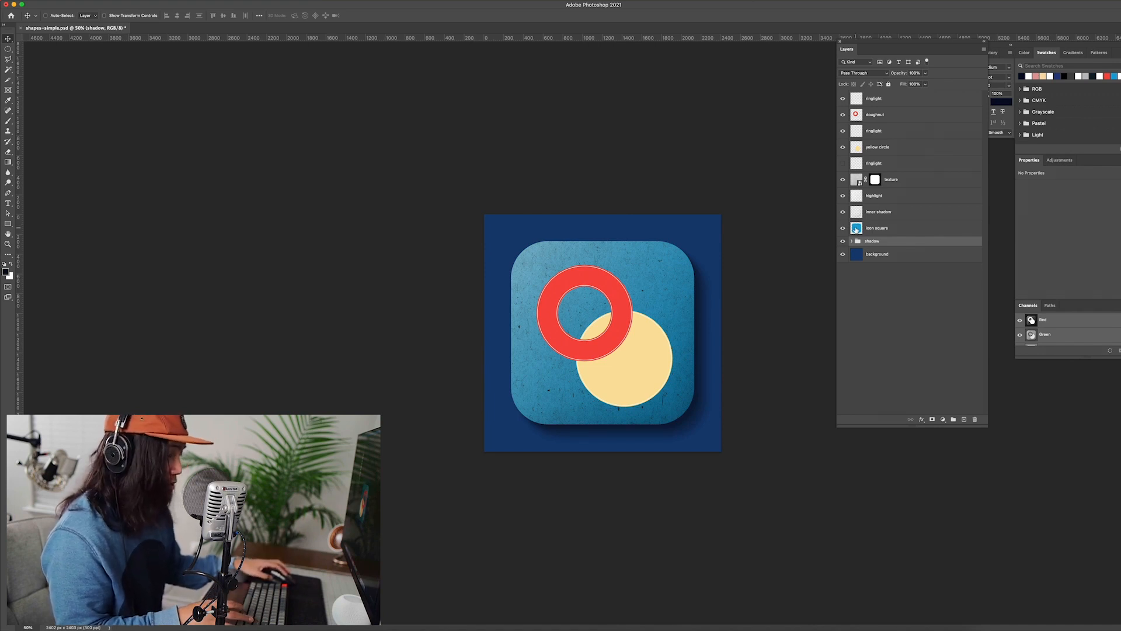
- Load the icon square's outline as a selection, fill it with the white background color on a new layer above the shadow group, and deselect
{"action": "left_click", "coordinate": [856, 228], "text": "super"}
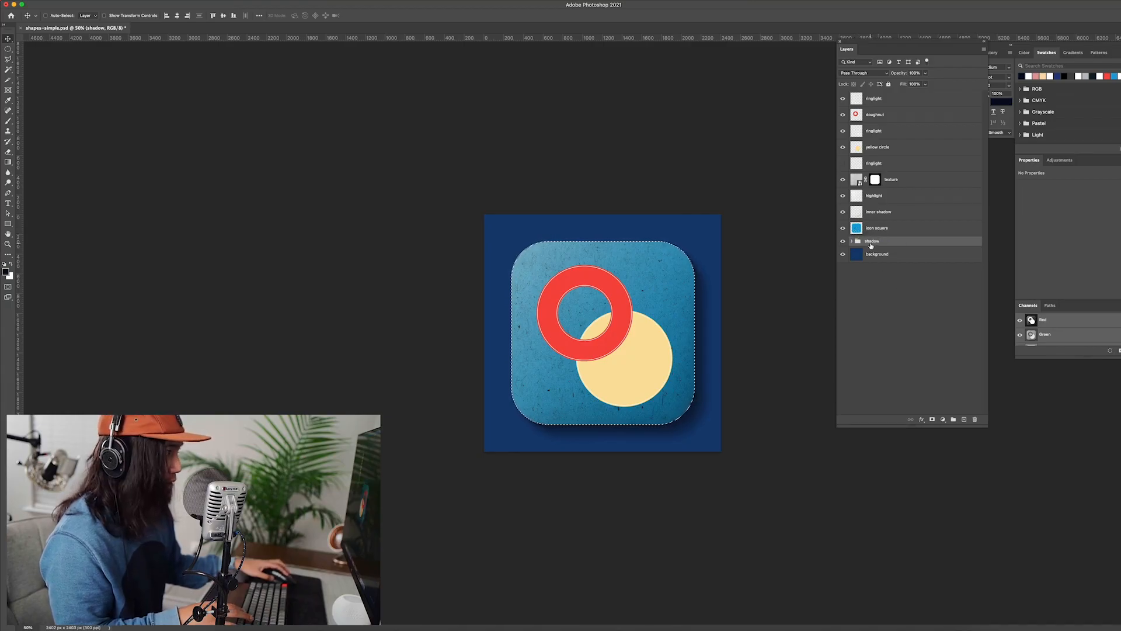
{"action": "left_click", "coordinate": [964, 419]}
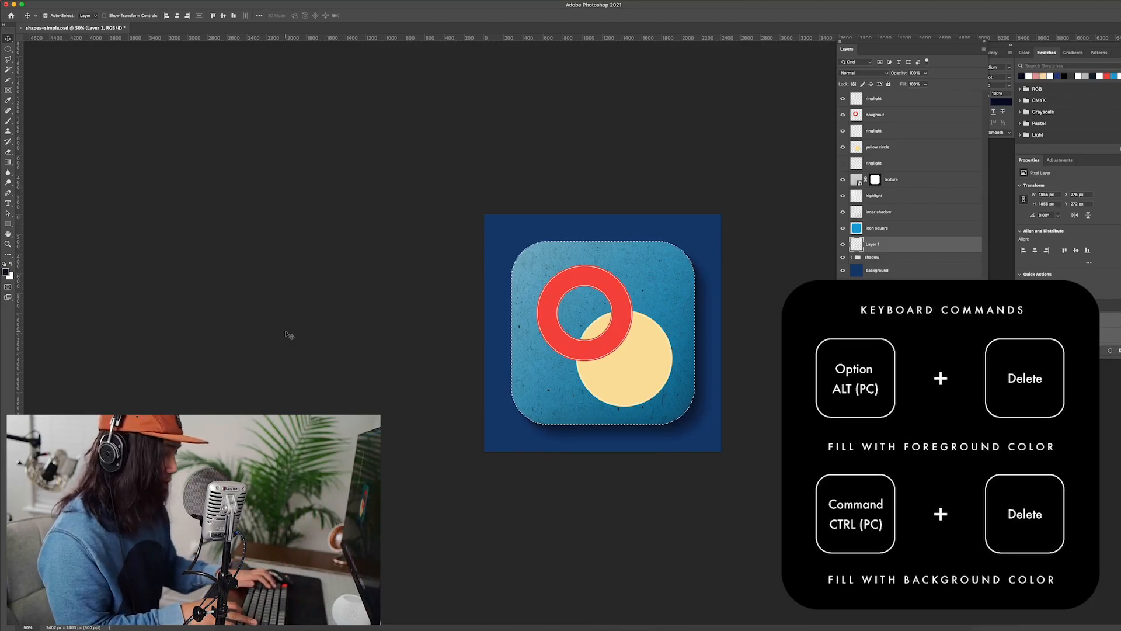
{"action": "key", "text": "super+BackSpace"}
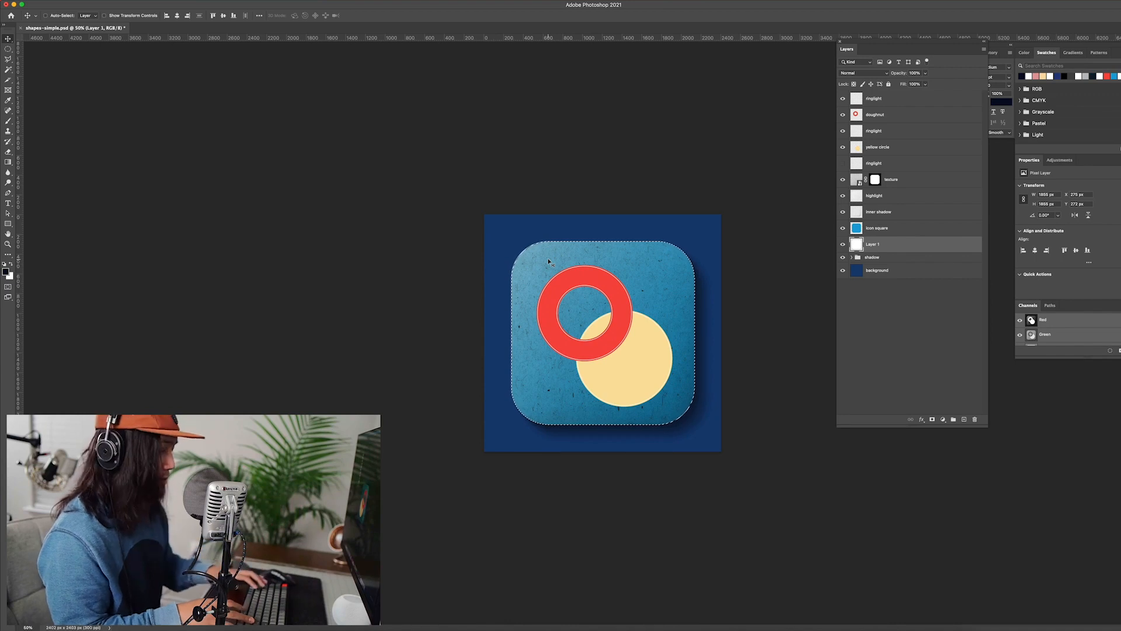
{"action": "key", "text": "super"}
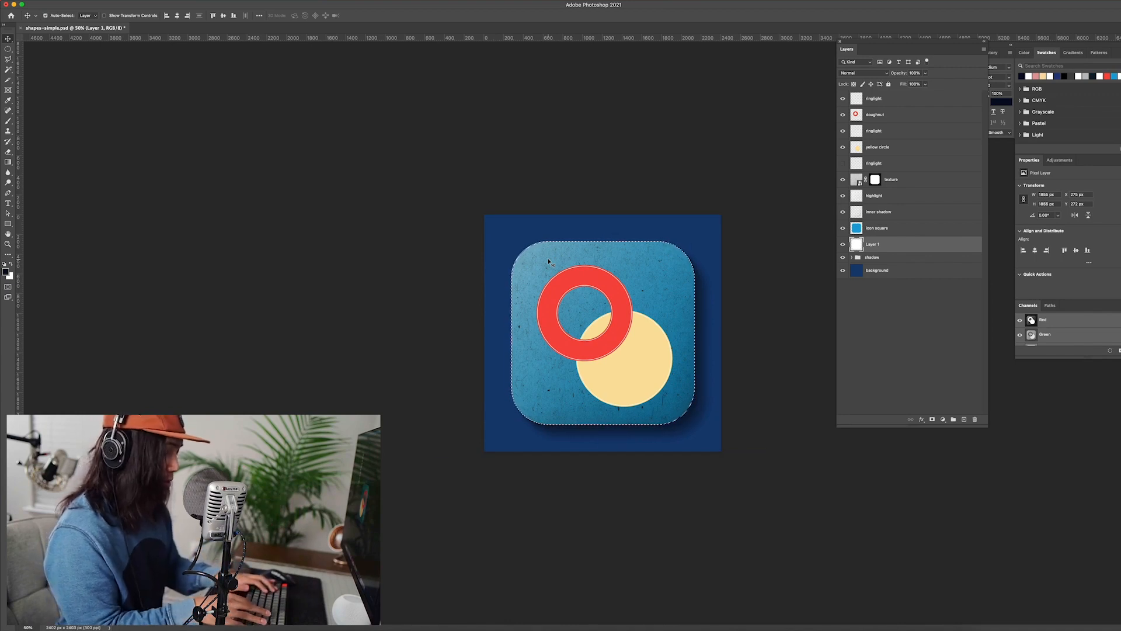
{"action": "key", "text": "super+d"}
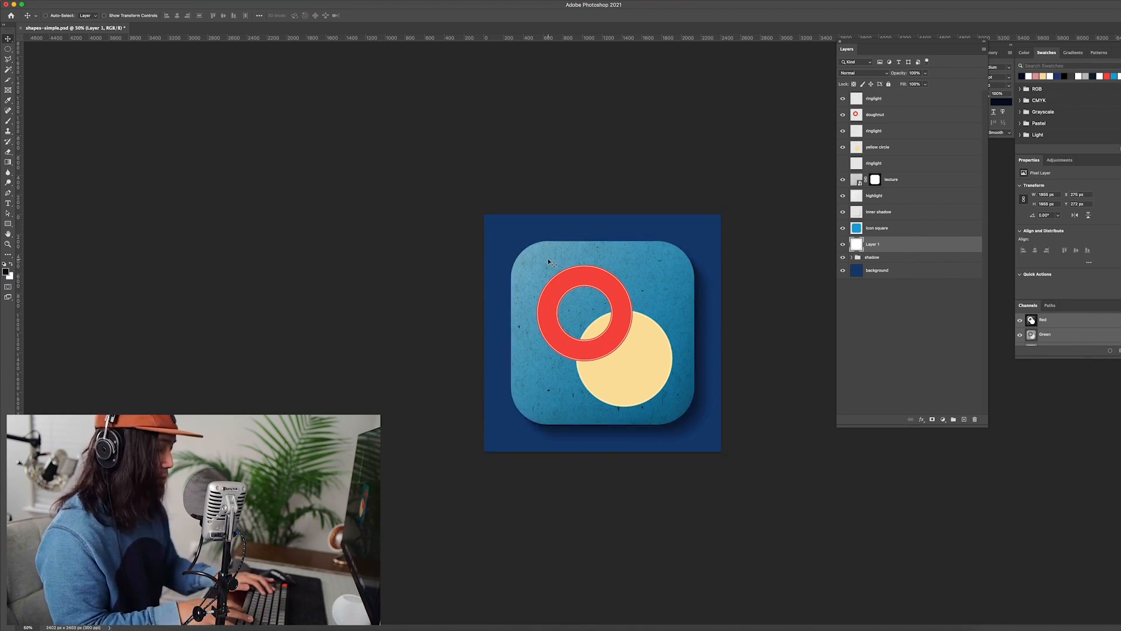
- Nudge the white shape 2 px left and 2 px up so it peeks out behind the icon square's edge
{"action": "key", "text": "super+equal"}
{"action": "key", "text": "super+equal"}
{"action": "key", "text": "super+equal"}
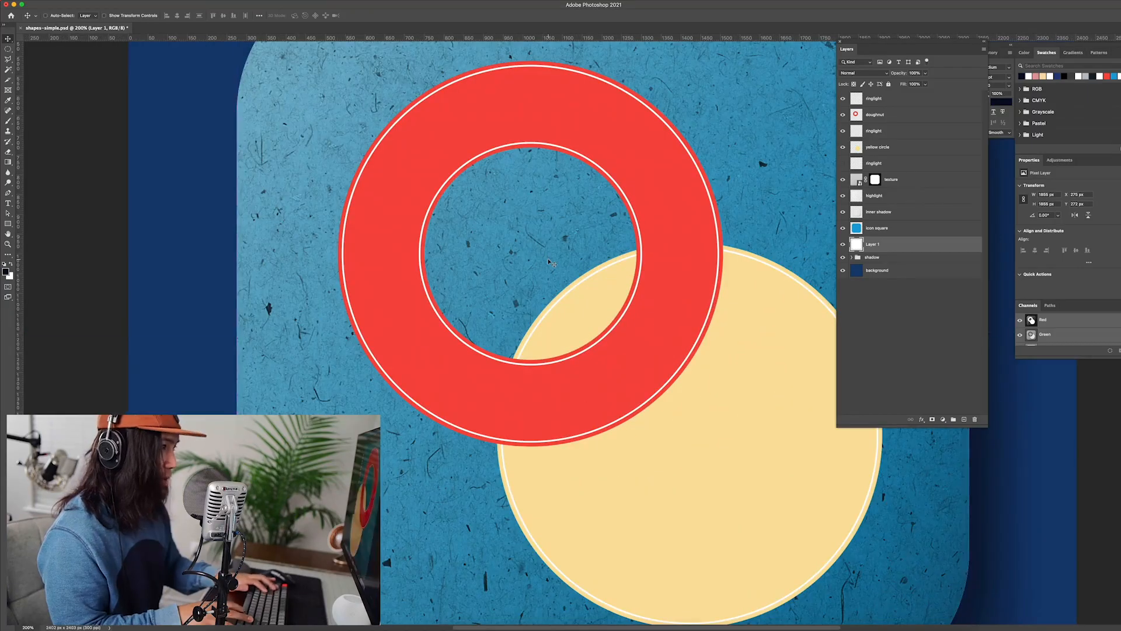
{"action": "scroll", "coordinate": [324, 329], "scroll_direction": "up", "scroll_amount": 2}
{"action": "scroll", "coordinate": [324, 328], "scroll_direction": "up", "scroll_amount": 4}
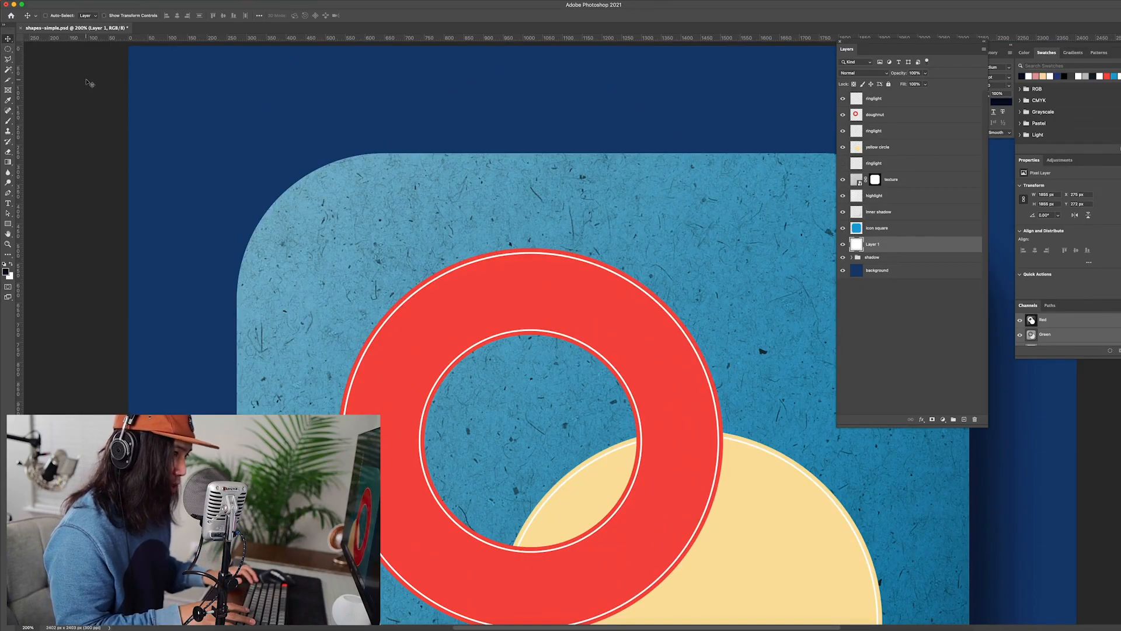
{"action": "key", "text": "Left"}
{"action": "key", "text": "Left"}
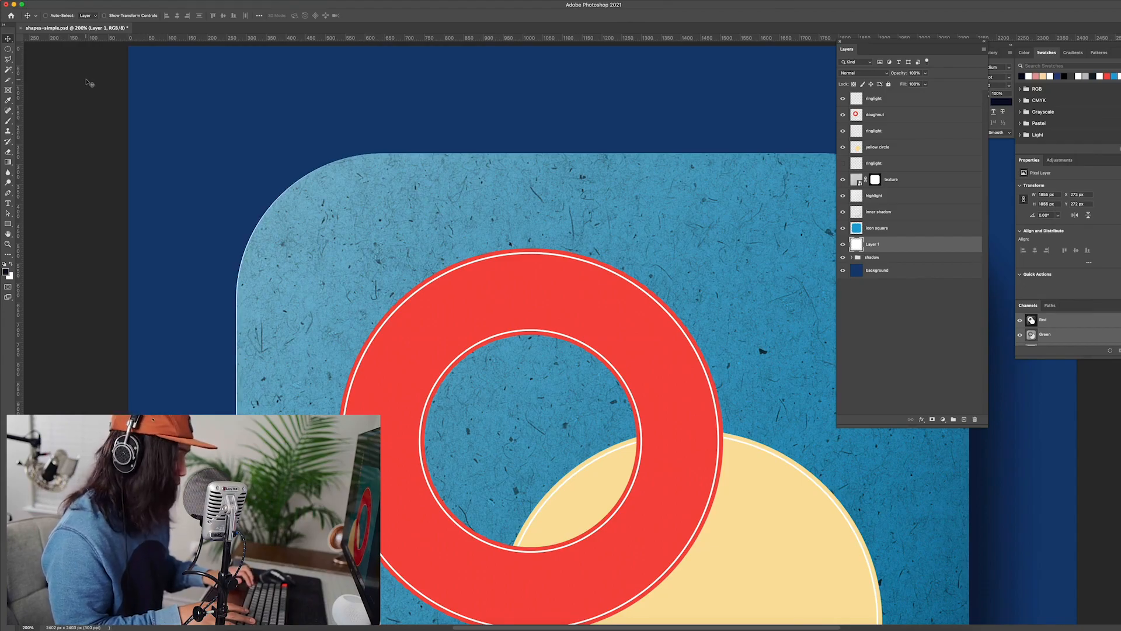
{"action": "key", "text": "Up"}
{"action": "key", "text": "Up"}
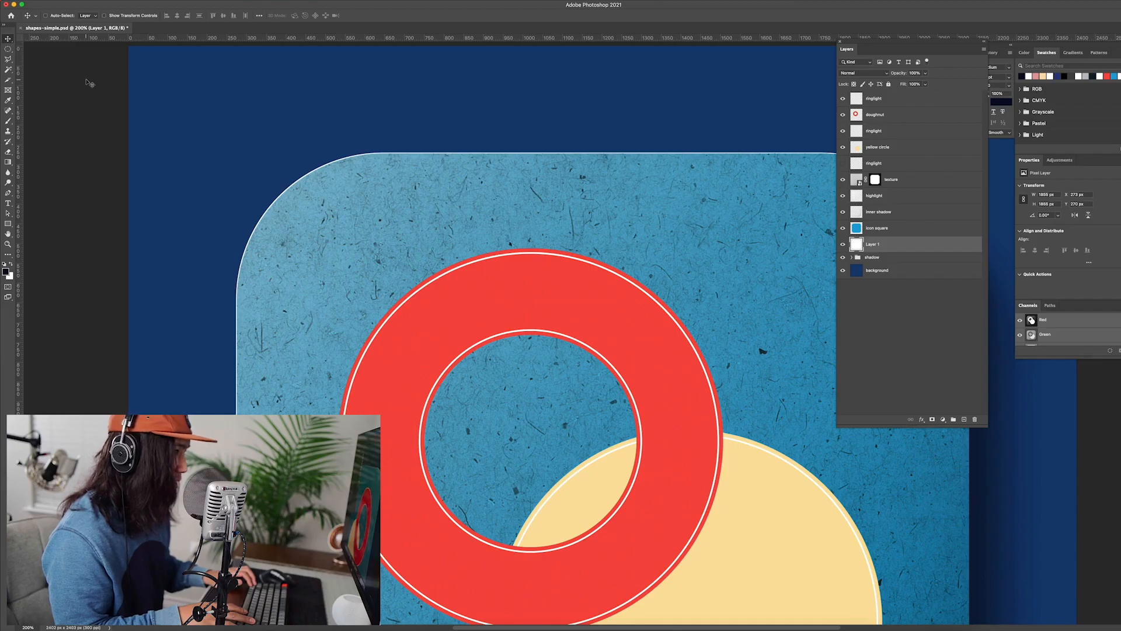
- Rename the white shape's layer below the icon square as rimlight
{"action": "key", "text": "ctrl+minus"}
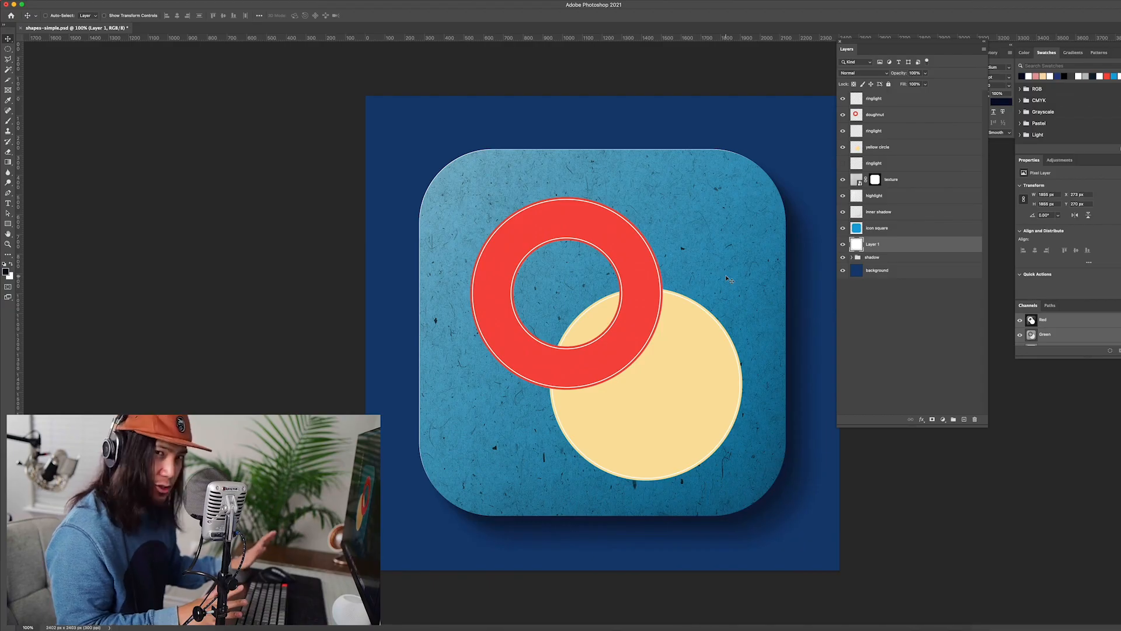
{"action": "double_click", "coordinate": [872, 245]}
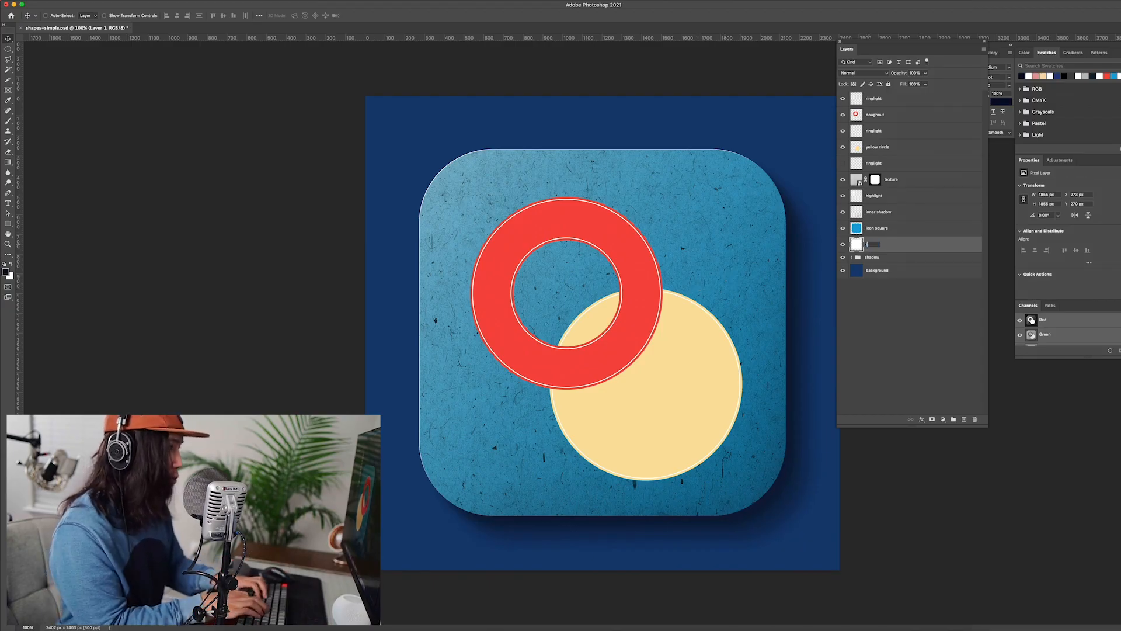
{"action": "type", "text": "rimlight"}
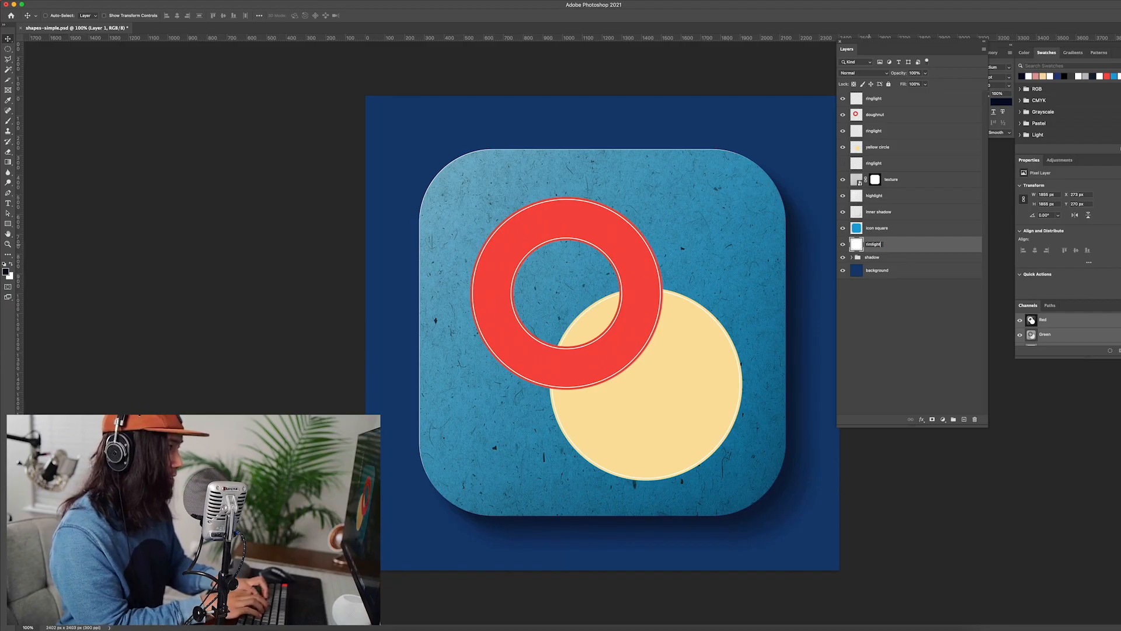
{"action": "key", "text": "Return"}
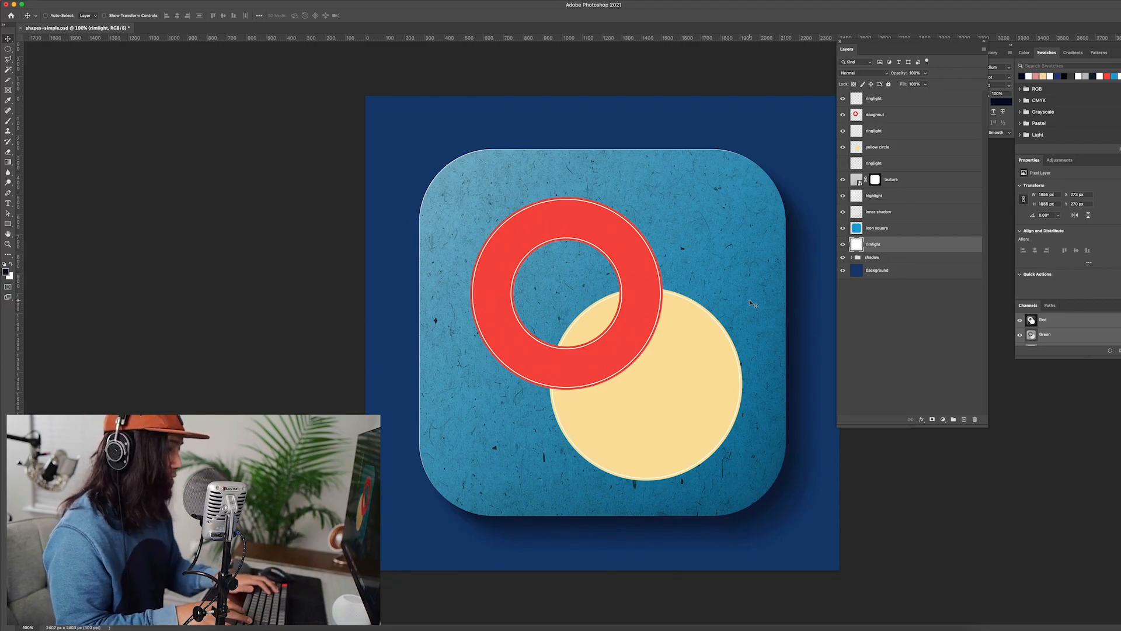
- Turn on the visibility of the hidden ringlight layer directly above the texture layer
{"action": "key", "text": "super+minus"}
{"action": "key", "text": "super+minus"}
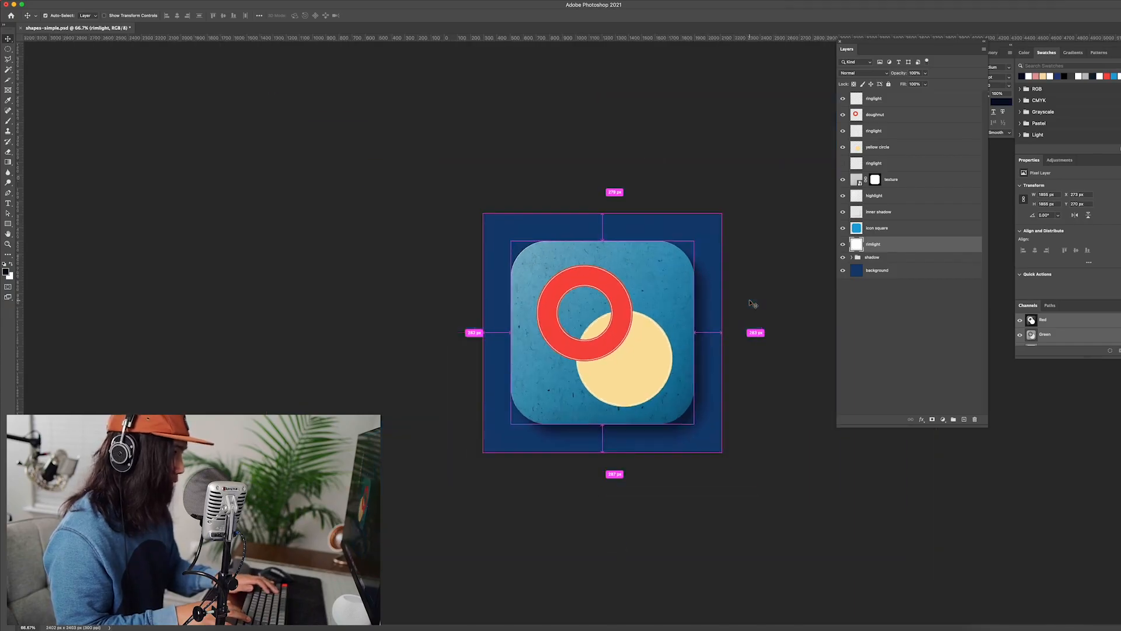
{"action": "key", "text": "super+equal"}
{"action": "key", "text": "super+equal"}
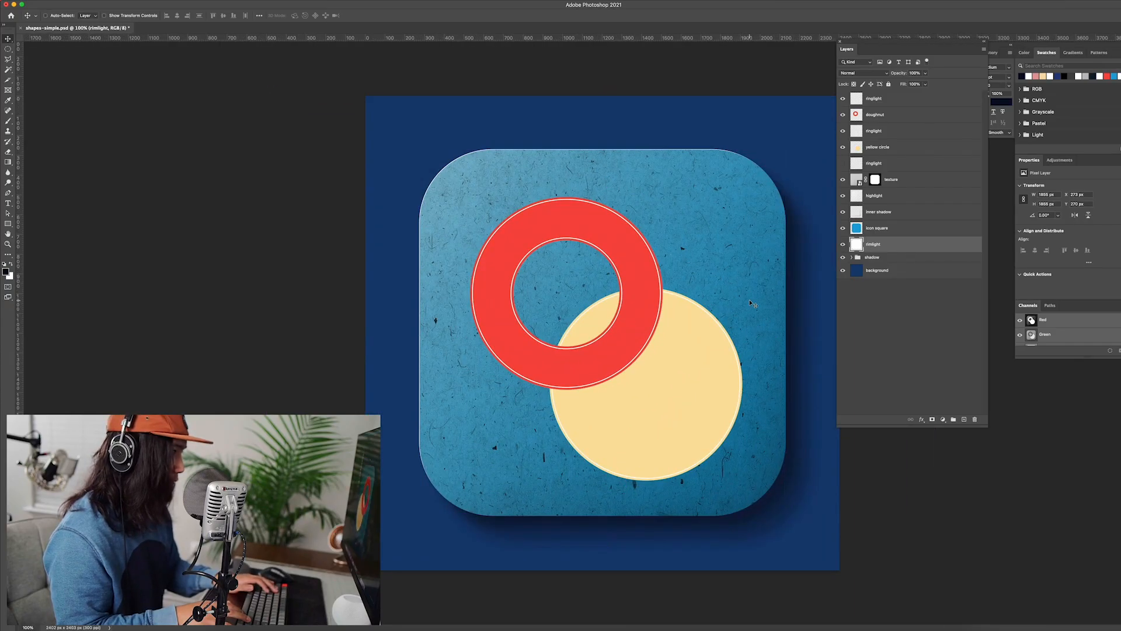
{"action": "left_click", "coordinate": [843, 164]}
{"action": "left_click", "coordinate": [844, 166]}
{"action": "left_click", "coordinate": [843, 165]}
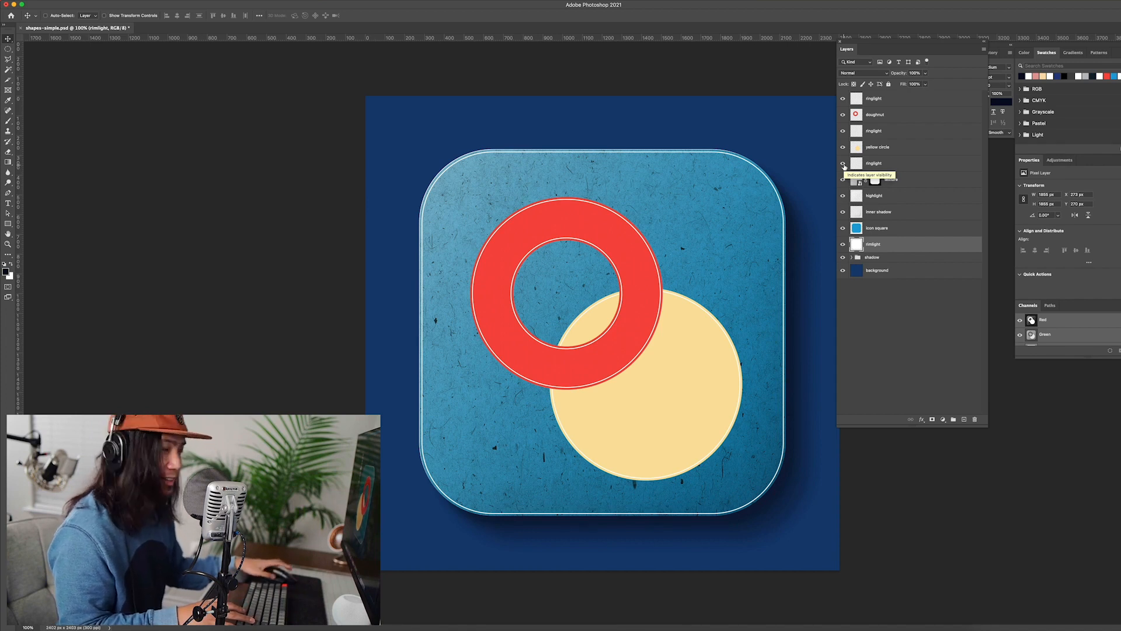
- Convert the ringlight layer directly above the texture layer for smart filters
{"action": "left_click", "coordinate": [902, 166]}
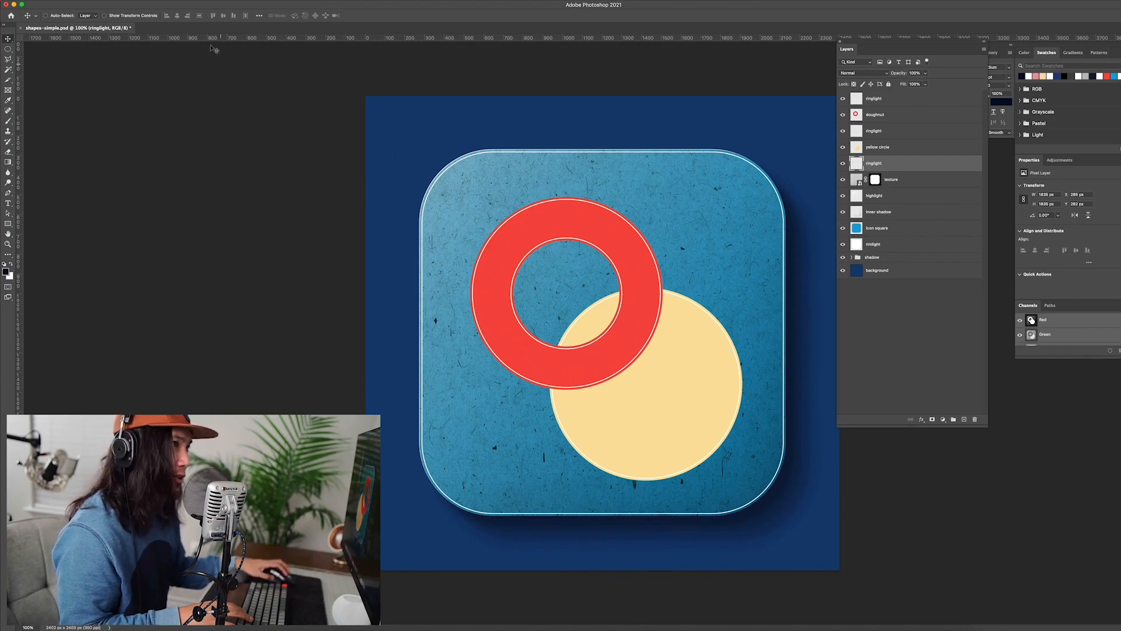
{"action": "left_click", "coordinate": [190, 0]}
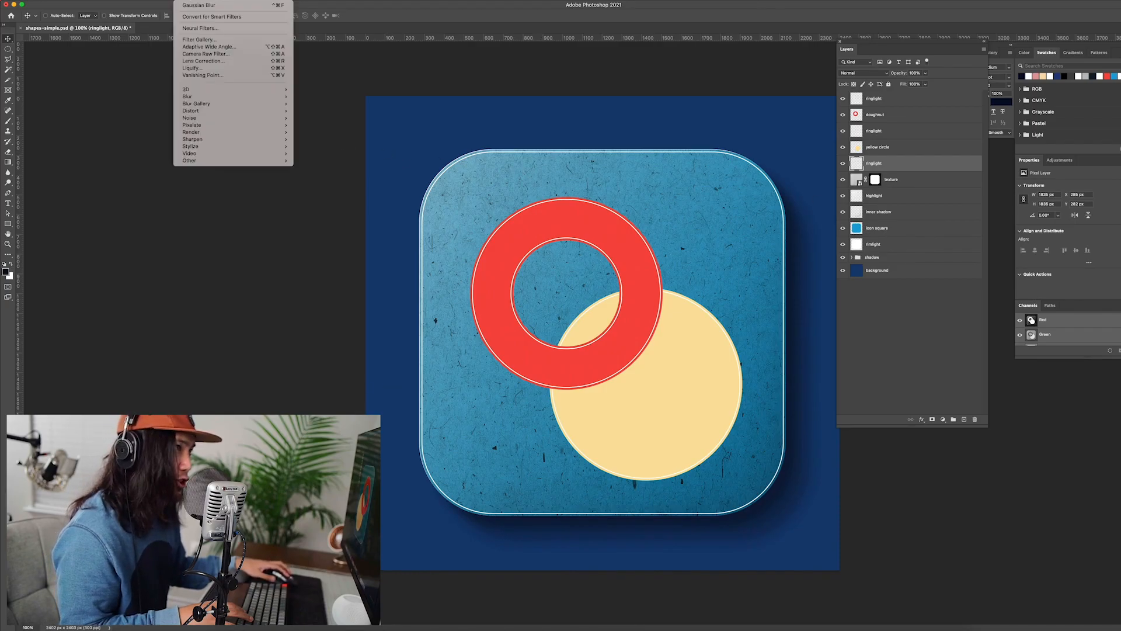
{"action": "left_click", "coordinate": [193, 17]}
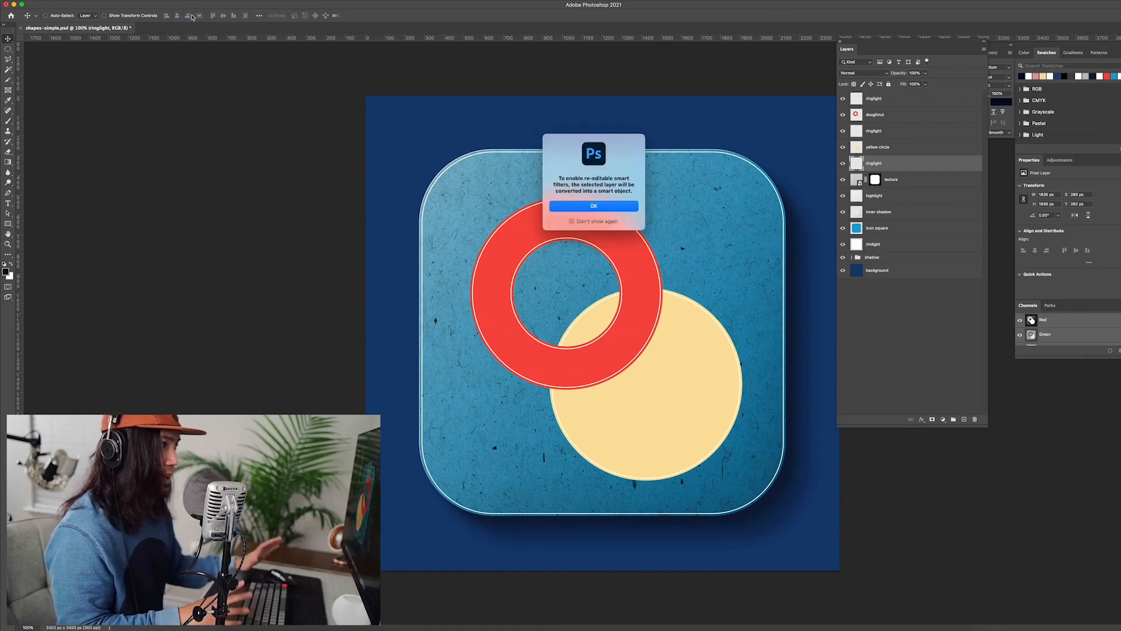
{"action": "left_click", "coordinate": [572, 207]}
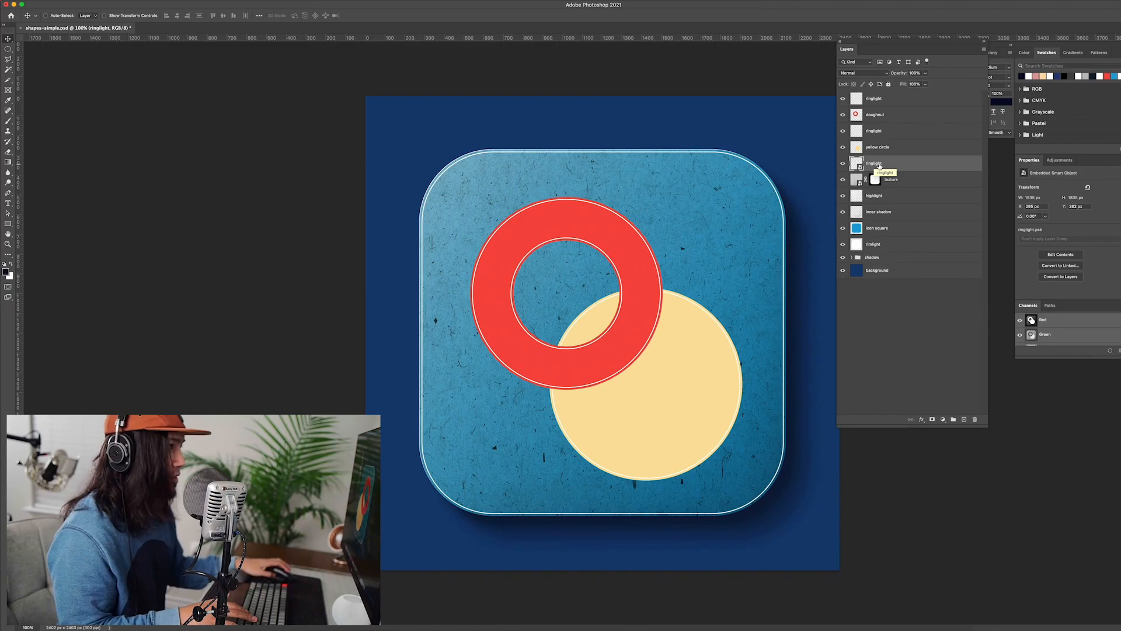
- Apply a Gaussian Blur with a radius of 4.5 pixels to the ringlight layer above the texture
{"action": "left_click", "coordinate": [189, 1]}
{"action": "mouse_move", "coordinate": [193, 97]}
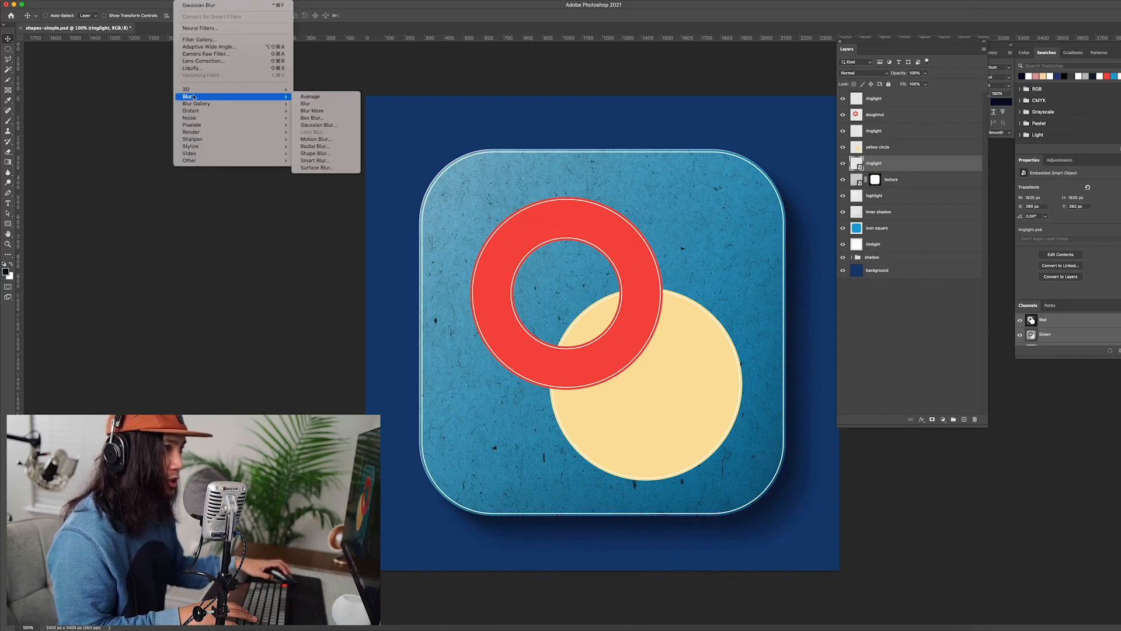
{"action": "left_click", "coordinate": [321, 124]}
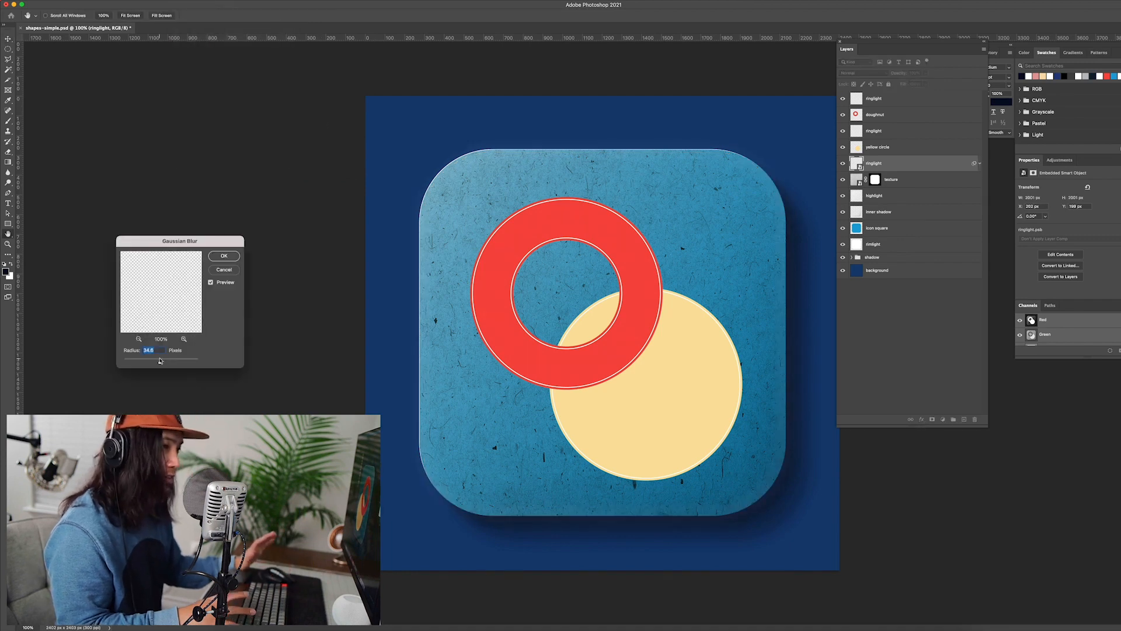
{"action": "left_click_drag", "start_coordinate": [160, 361], "coordinate": [146, 364]}
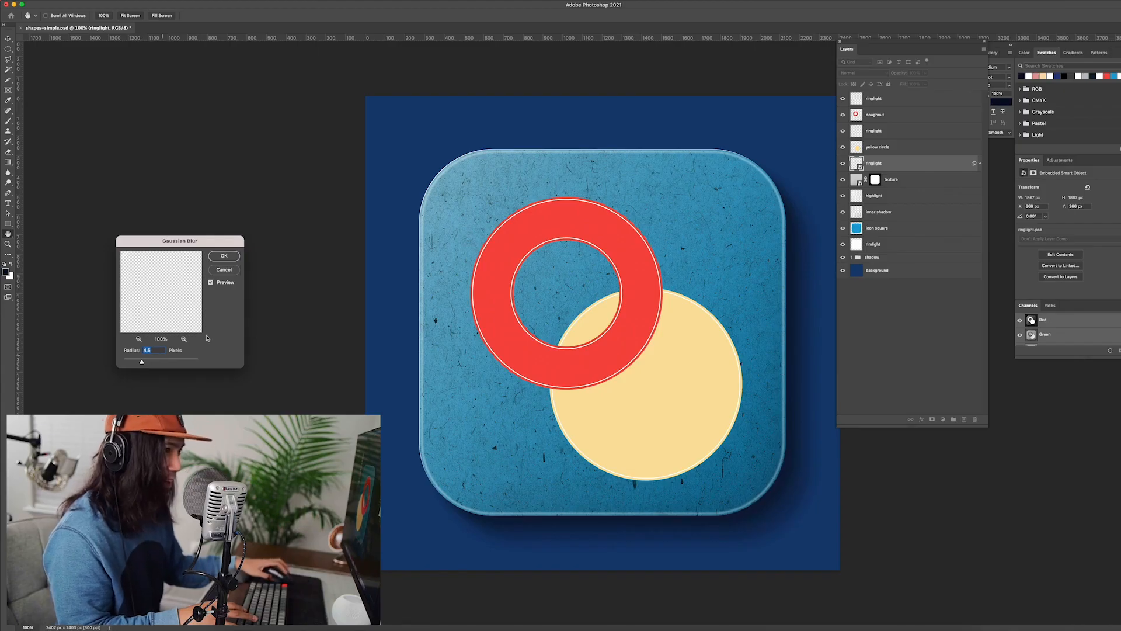
{"action": "left_click", "coordinate": [225, 257]}
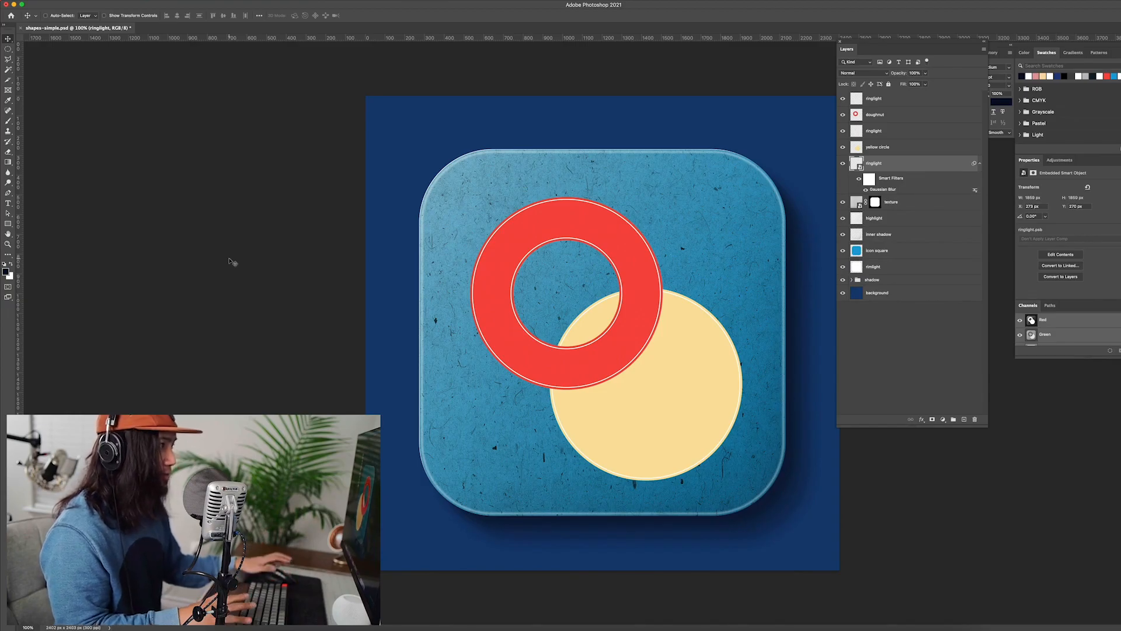
- Lower the opacity of the blurred ringlight layer to 39%
{"action": "left_click", "coordinate": [925, 84]}
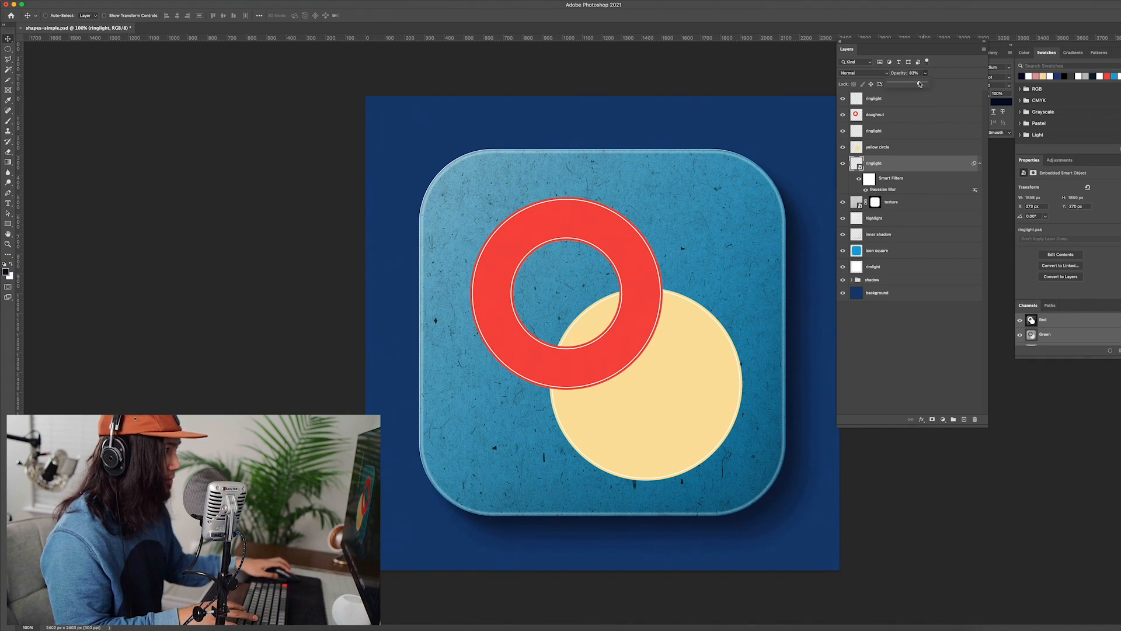
{"action": "left_click_drag", "start_coordinate": [917, 83], "coordinate": [908, 85]}
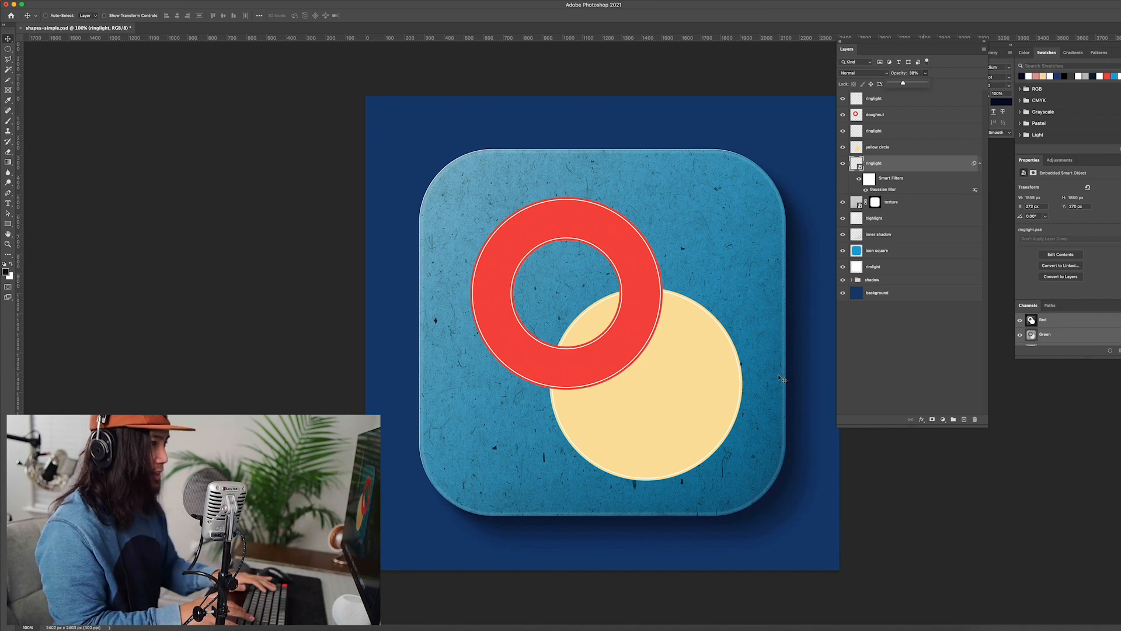
{"action": "left_click", "coordinate": [908, 327]}
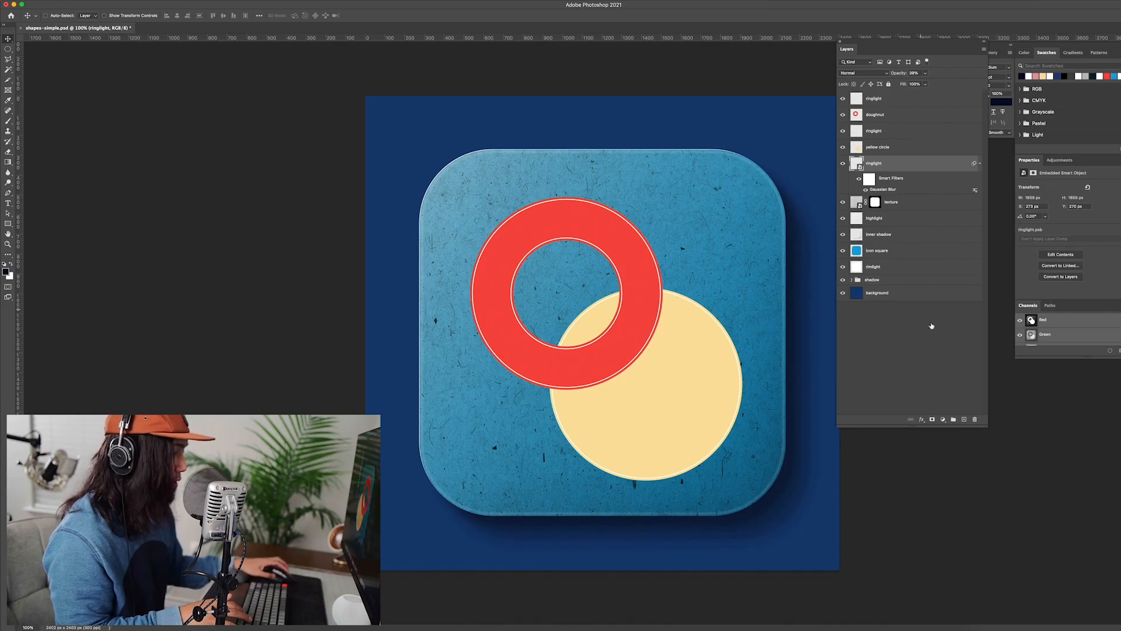
- Add a layer mask to the blurred ringlight layer and paint it black with a large, progressively smaller brush around the icon square's upper-left corner
{"action": "left_click", "coordinate": [932, 420]}
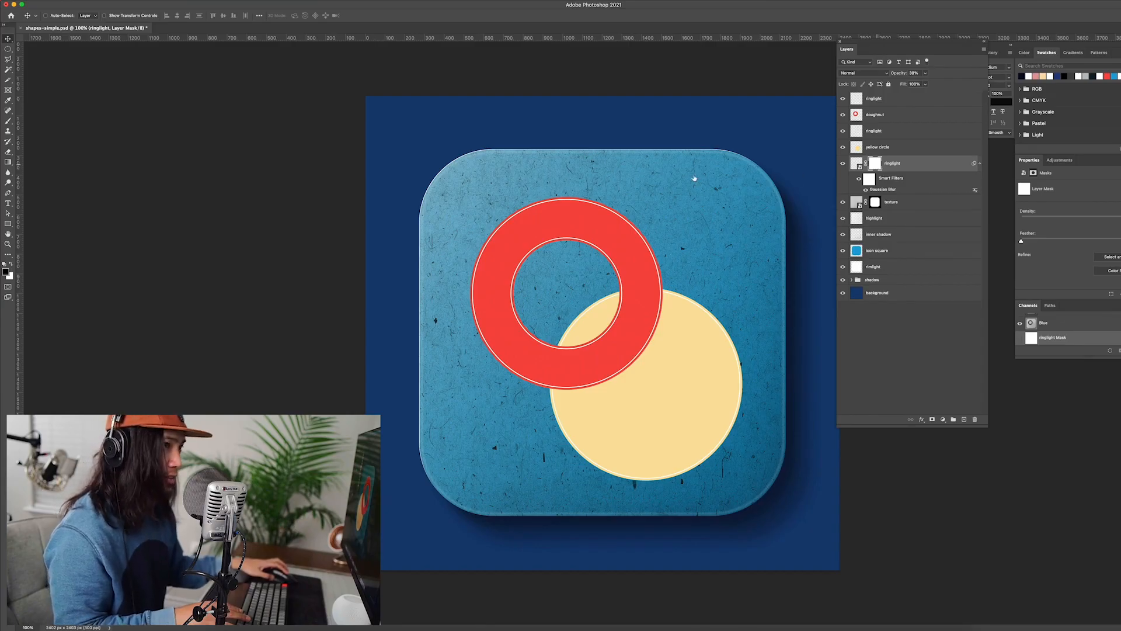
{"action": "left_click", "coordinate": [8, 121]}
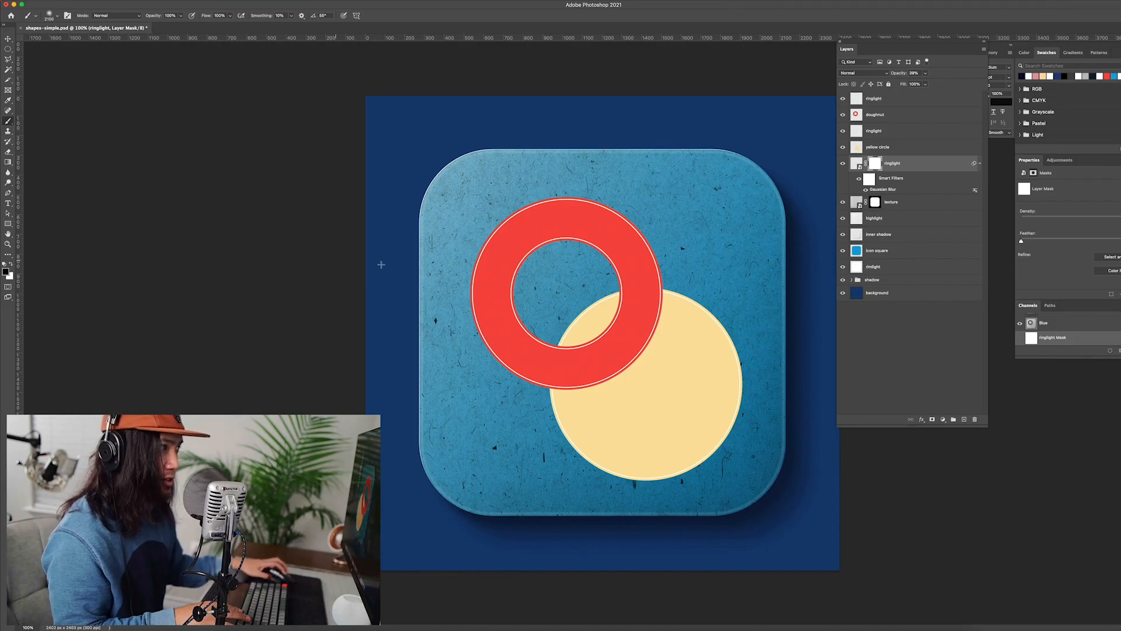
{"action": "key", "text": "bracketleft"}
{"action": "key", "text": "bracketleft"}
{"action": "key", "text": "bracketleft"}
{"action": "key", "text": "bracketleft"}
{"action": "key", "text": "bracketleft"}
{"action": "key", "text": "bracketleft"}
{"action": "key", "text": "bracketleft"}
{"action": "key", "text": "bracketleft"}
{"action": "key", "text": "bracketleft"}
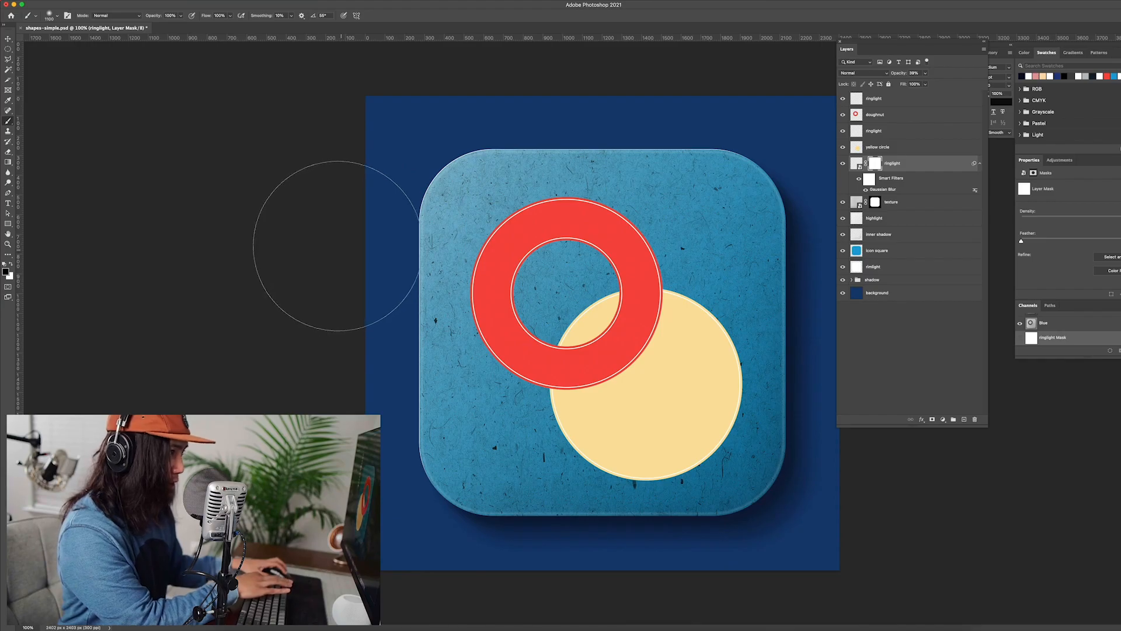
{"action": "key", "text": "bracketright"}
{"action": "key", "text": "bracketright"}
{"action": "key", "text": "bracketright"}
{"action": "key", "text": "bracketright"}
{"action": "key", "text": "bracketright"}
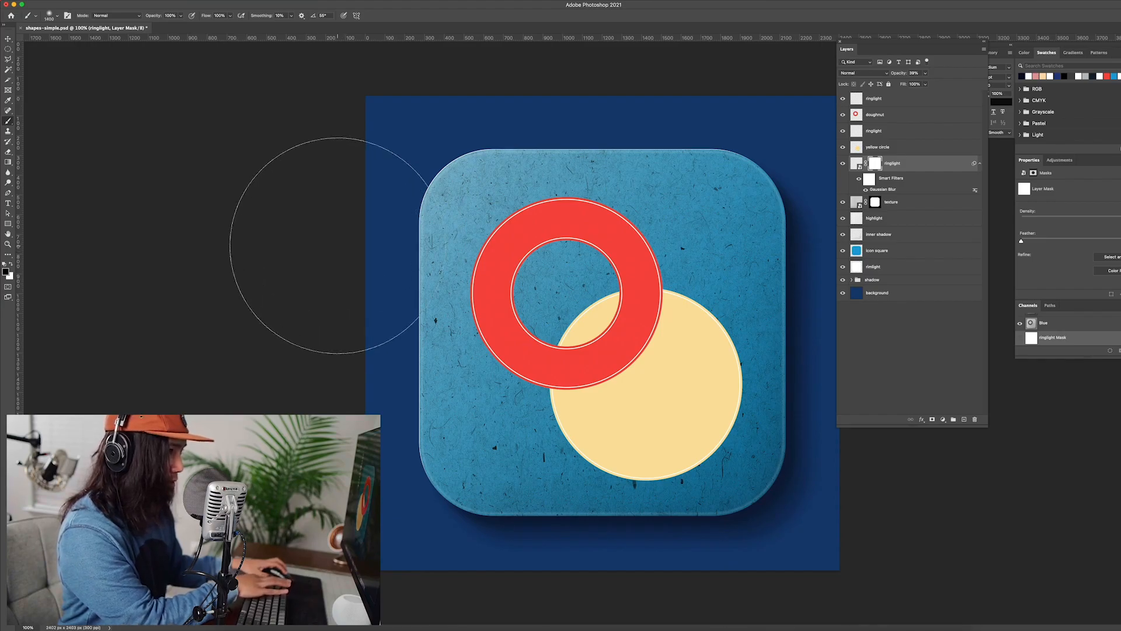
{"action": "key", "text": "bracketleft"}
{"action": "key", "text": "bracketleft"}
{"action": "key", "text": "bracketleft"}
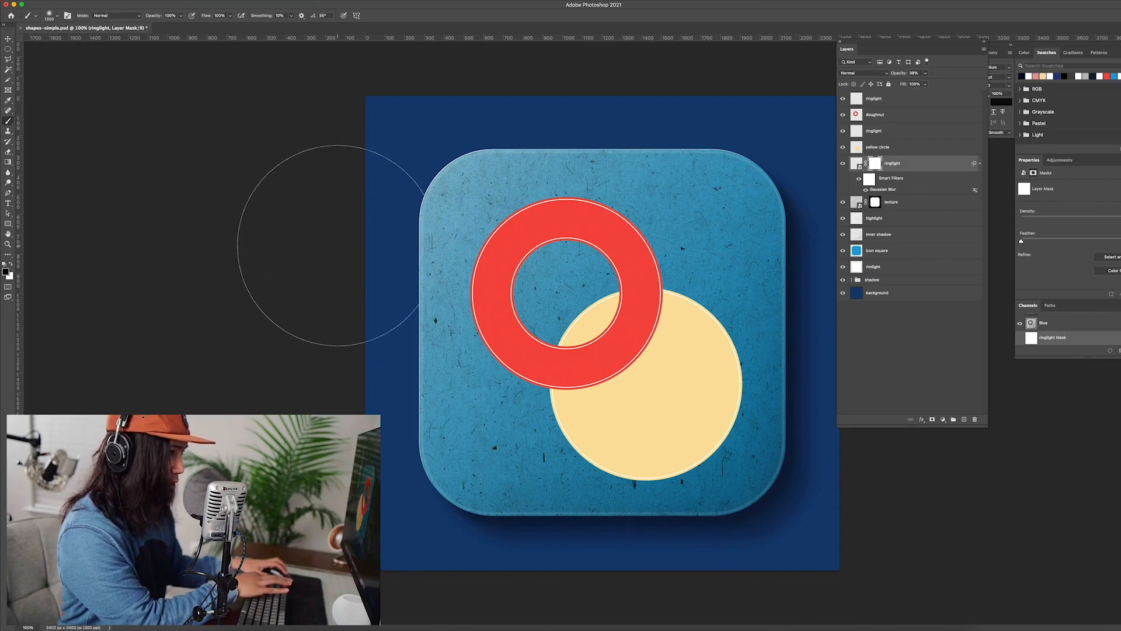
{"action": "key", "text": "bracketleft"}
{"action": "key", "text": "bracketleft"}
{"action": "key", "text": "bracketleft"}
{"action": "key", "text": "bracketleft"}
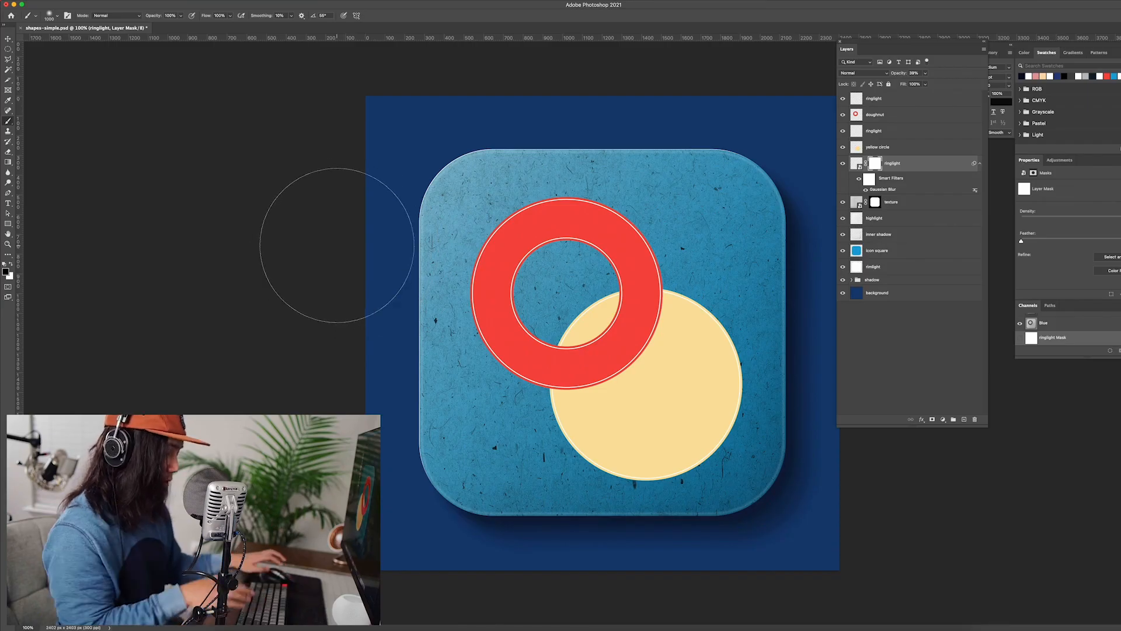
{"action": "key", "text": "super+minus"}
{"action": "key", "text": "super+equal"}
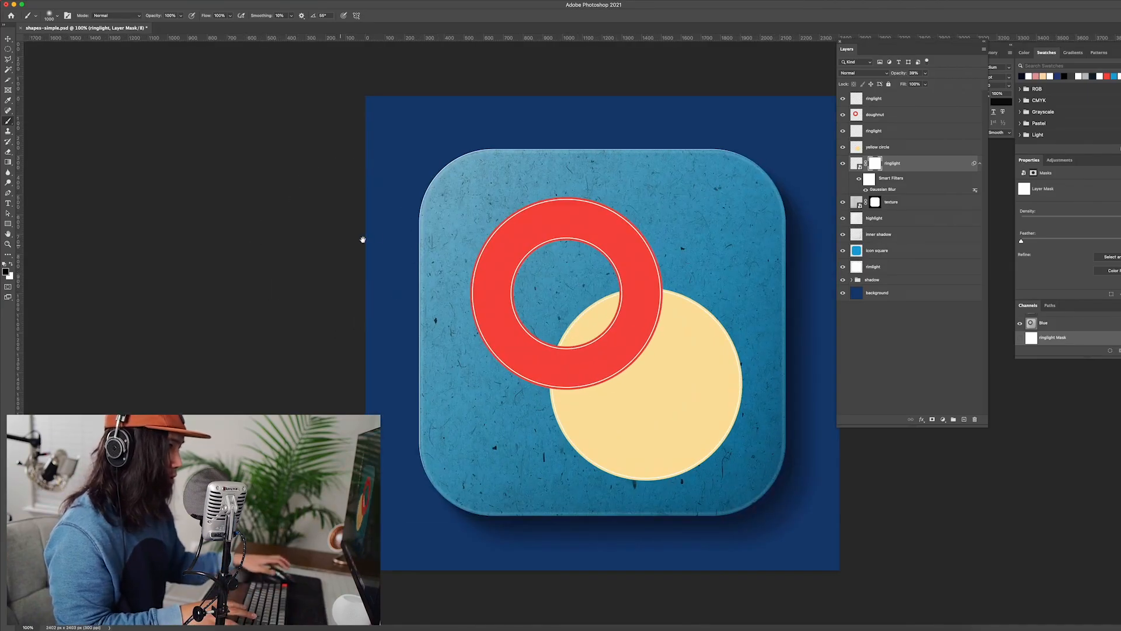
{"action": "key", "text": "bracketleft"}
{"action": "key", "text": "bracketleft"}
{"action": "key", "text": "bracketleft"}
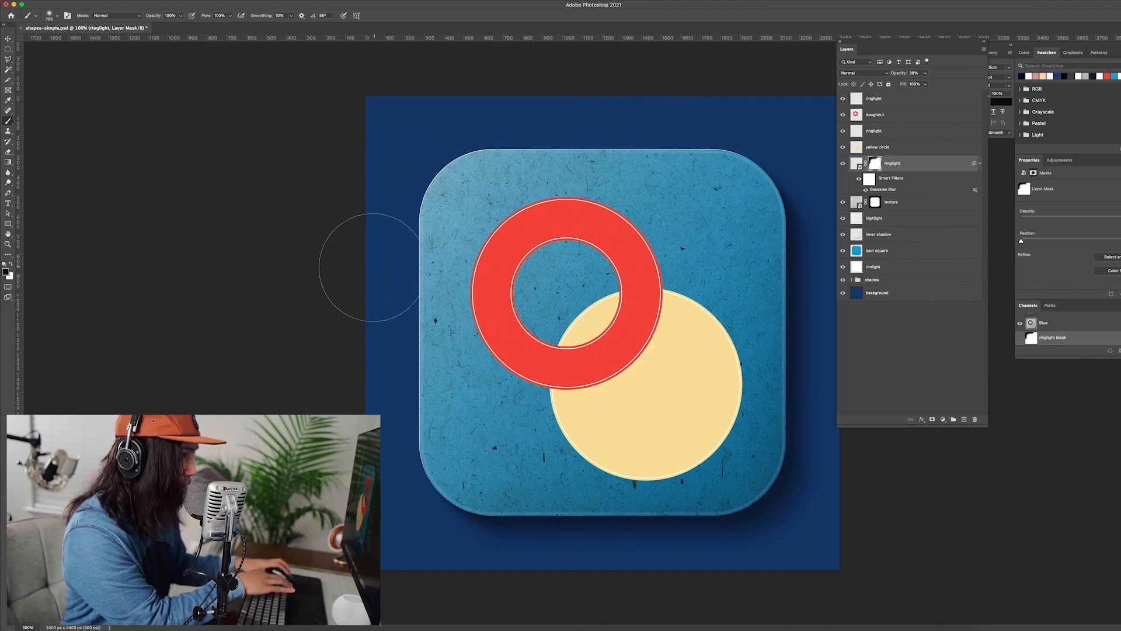
{"action": "key", "text": "bracketleft"}
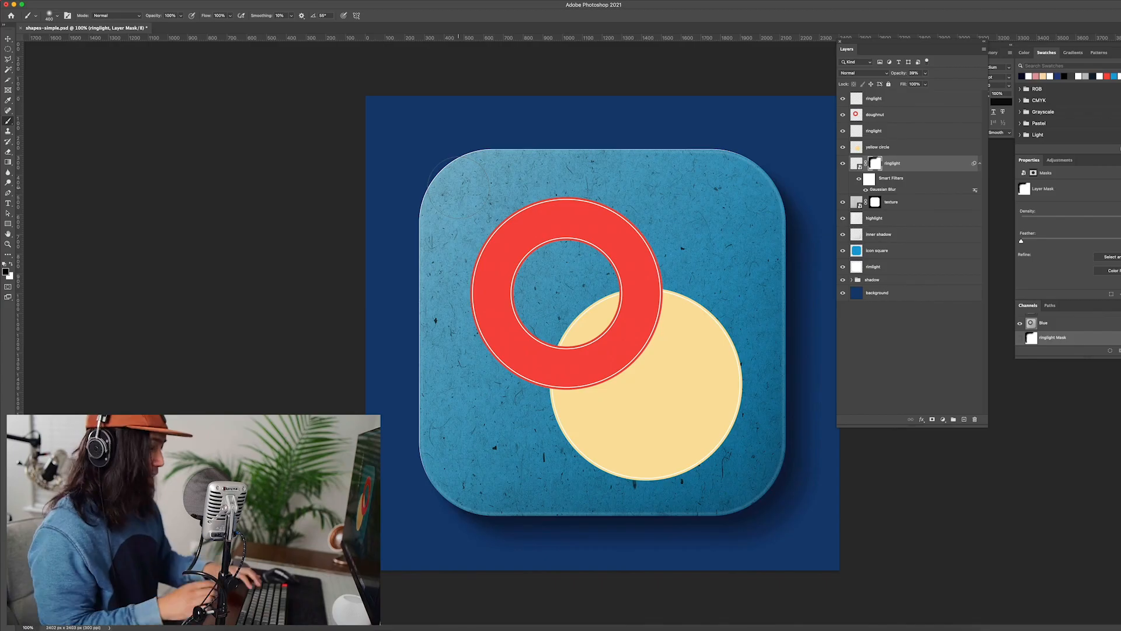
{"action": "key", "text": "super+minus"}
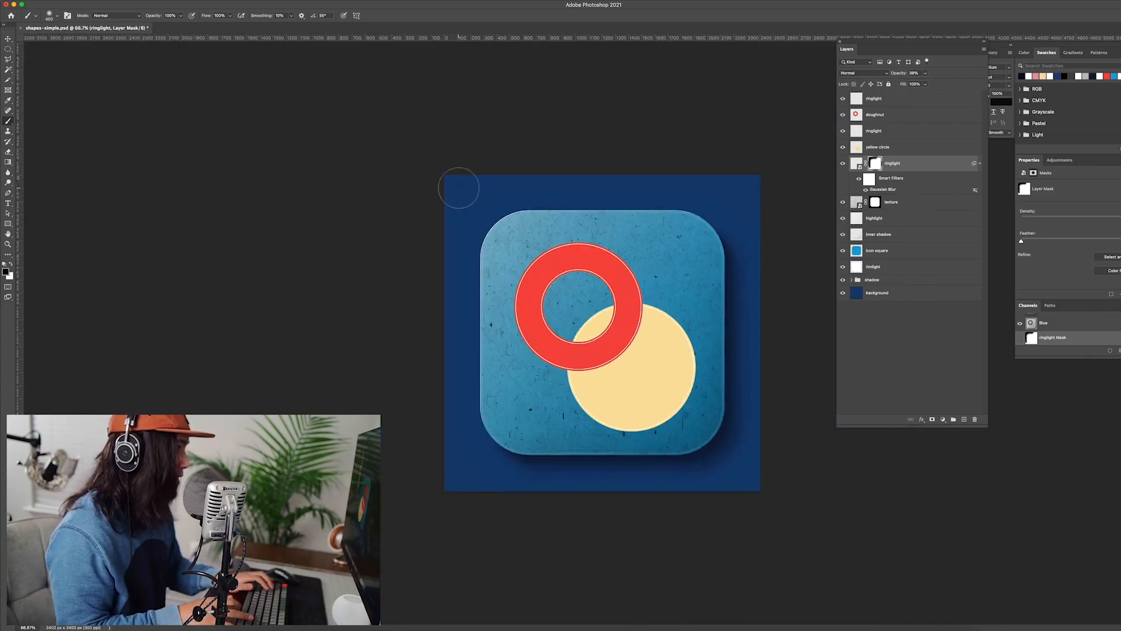
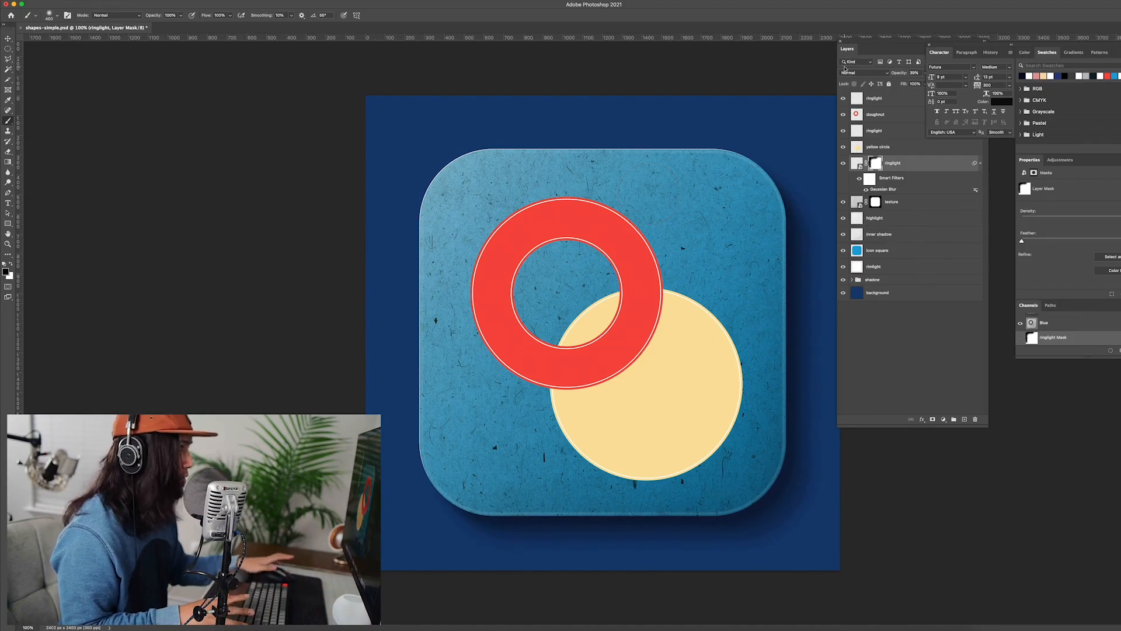
- Group the layers from the masked ringlight layer down through the shadow group, leaving the background layer out
{"action": "left_click_drag", "start_coordinate": [874, 43], "coordinate": [878, 72]}
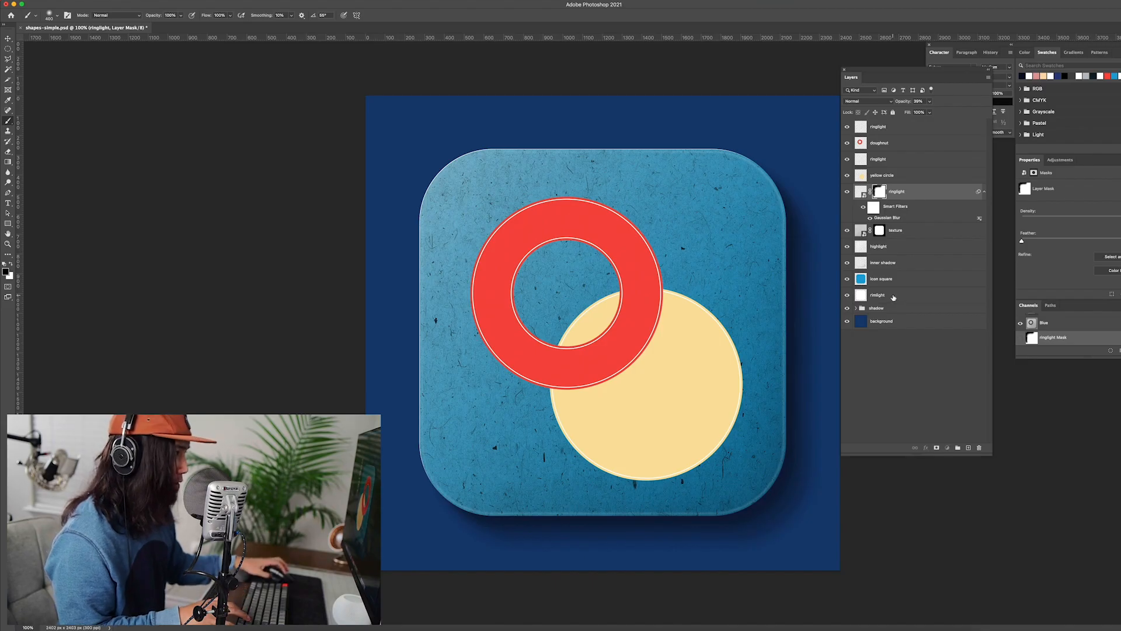
{"action": "left_click", "coordinate": [894, 296]}
{"action": "left_click", "coordinate": [884, 311]}
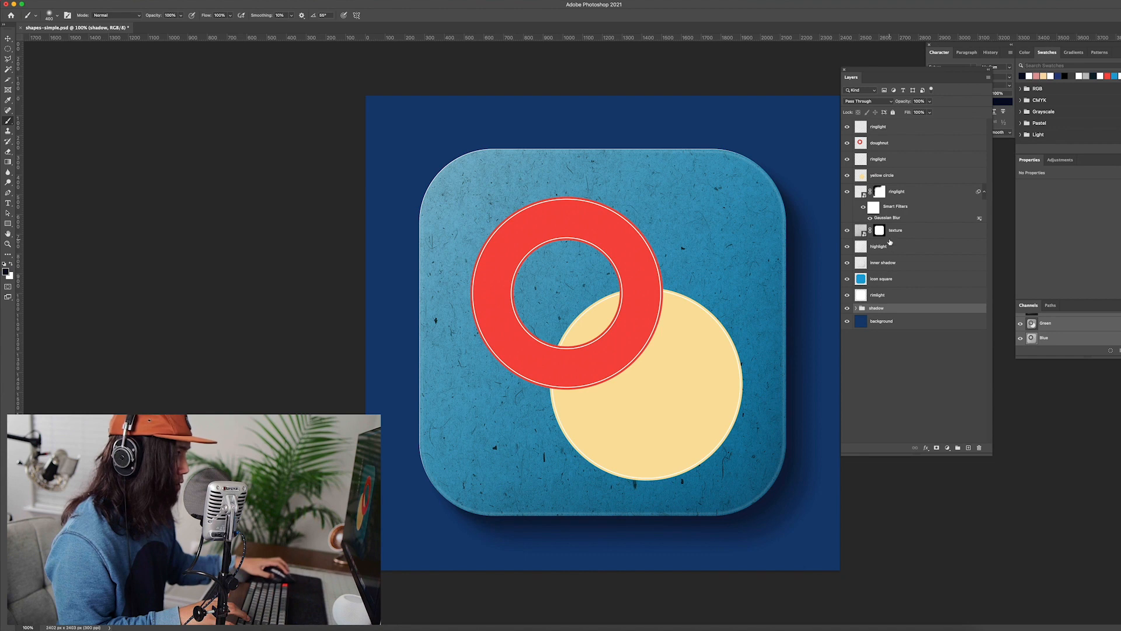
{"action": "left_click", "coordinate": [896, 194], "text": "shift"}
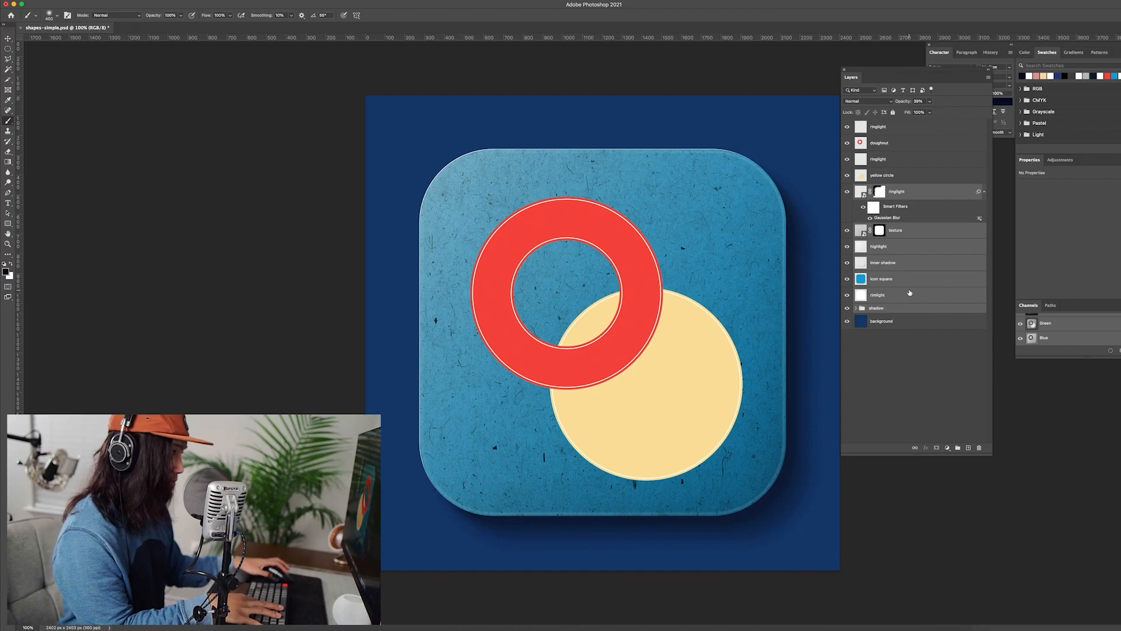
{"action": "key", "text": "super+g"}
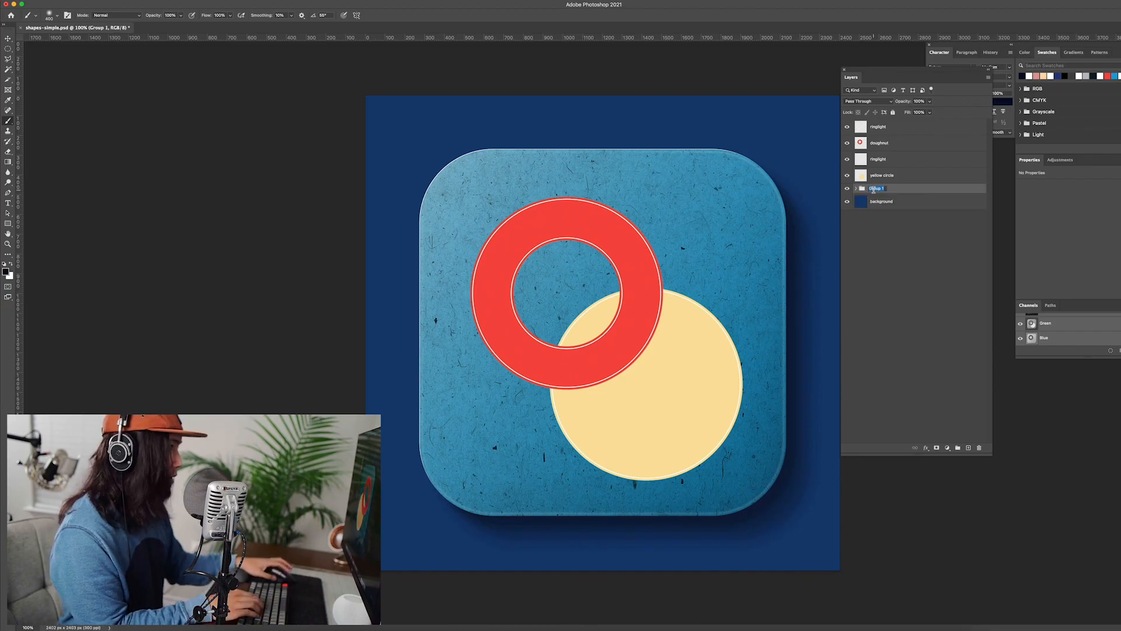
- Rename the group above the background layer to "icon square"
{"action": "type", "text": "Ic"}
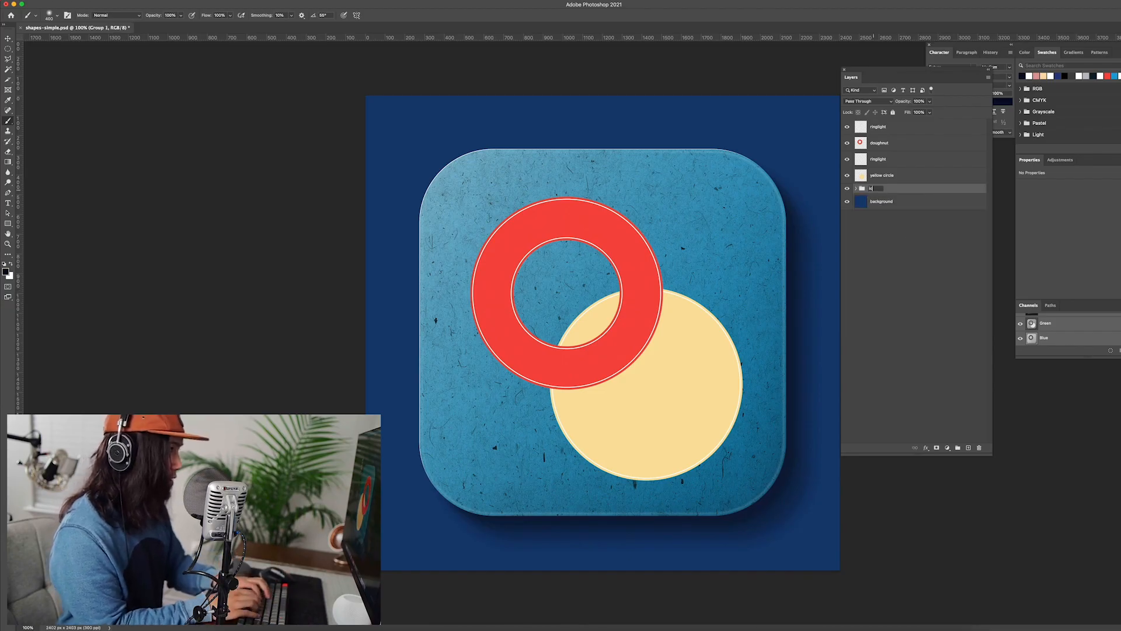
{"action": "type", "text": "on square"}
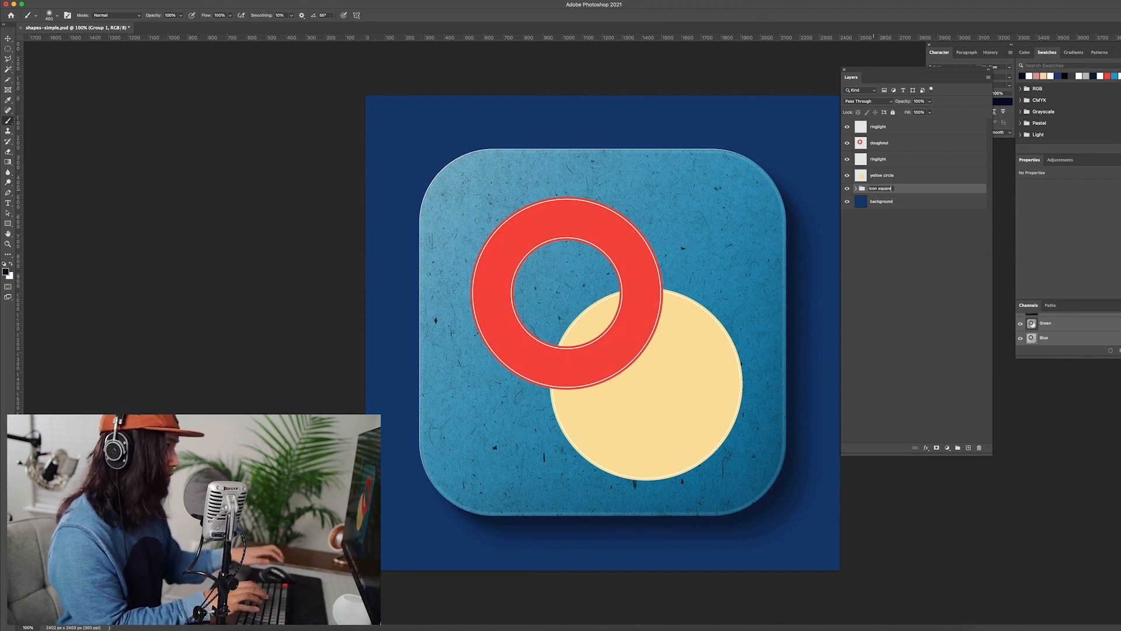
{"action": "left_click", "coordinate": [894, 214]}
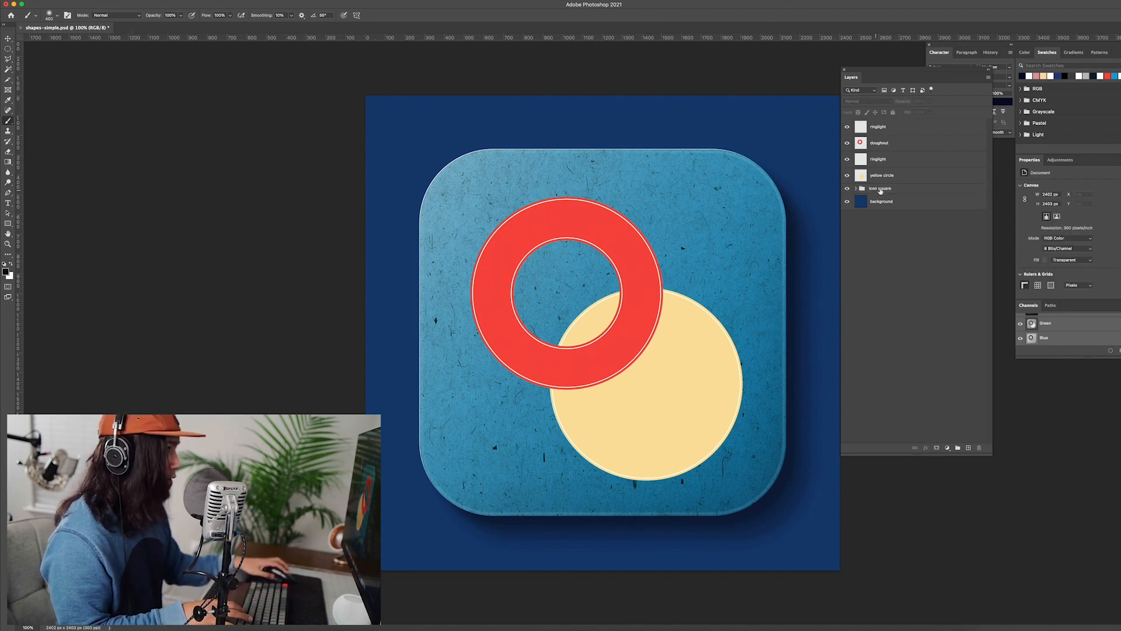
- Toggle the icon square group's visibility off and on to check which artwork it contains
{"action": "left_click", "coordinate": [848, 189]}
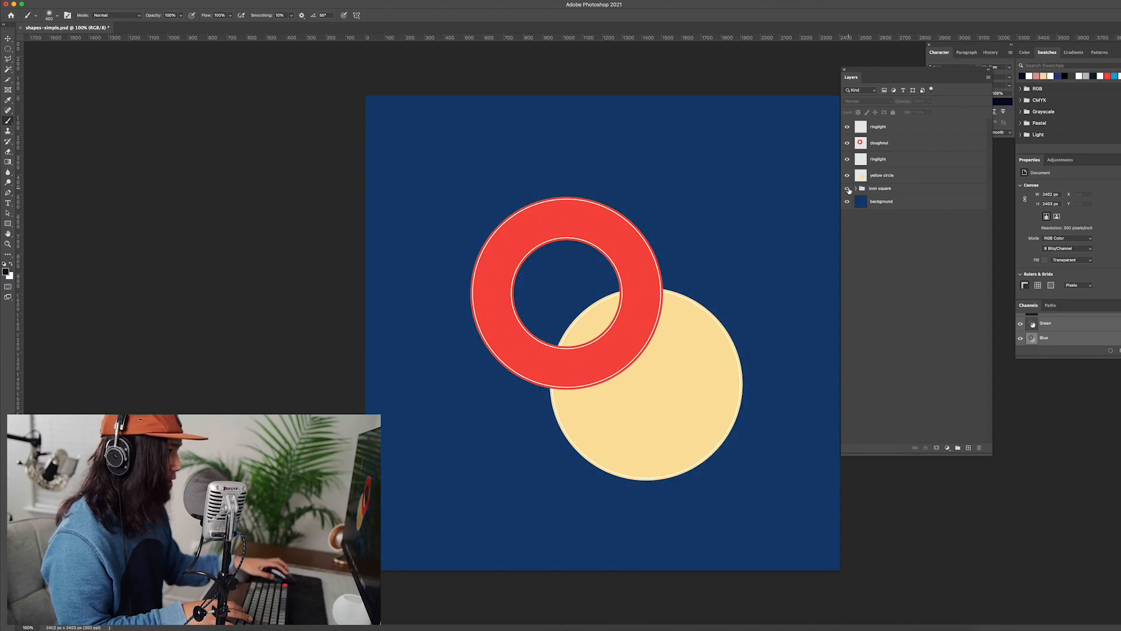
{"action": "left_click", "coordinate": [848, 189]}
{"action": "left_click", "coordinate": [848, 190]}
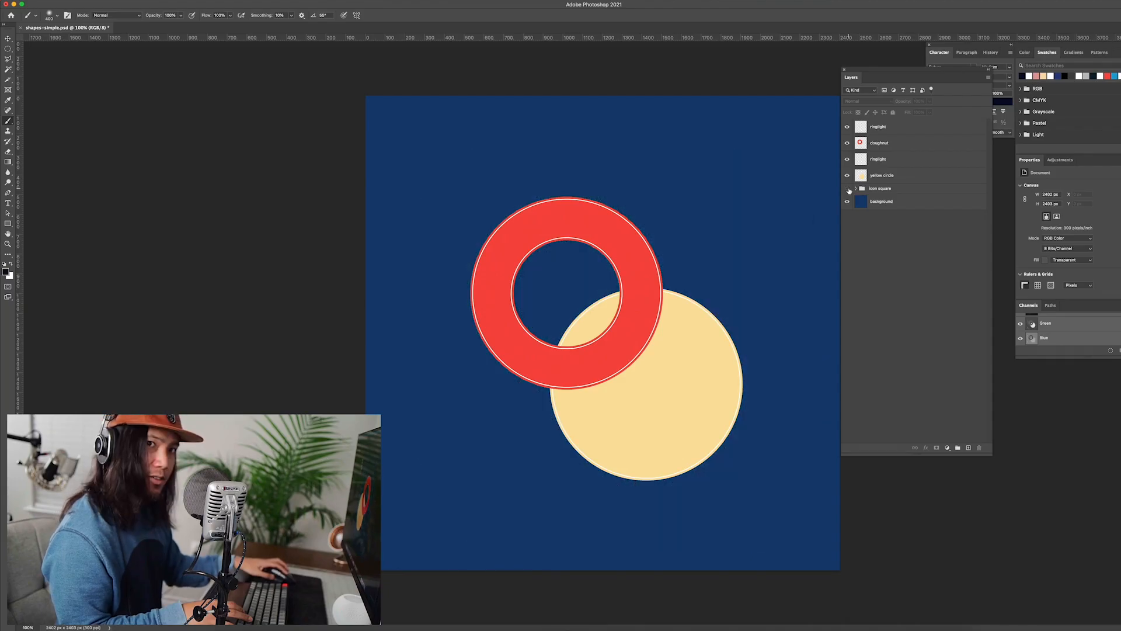
{"action": "left_click", "coordinate": [848, 189]}
{"action": "left_click", "coordinate": [848, 189]}
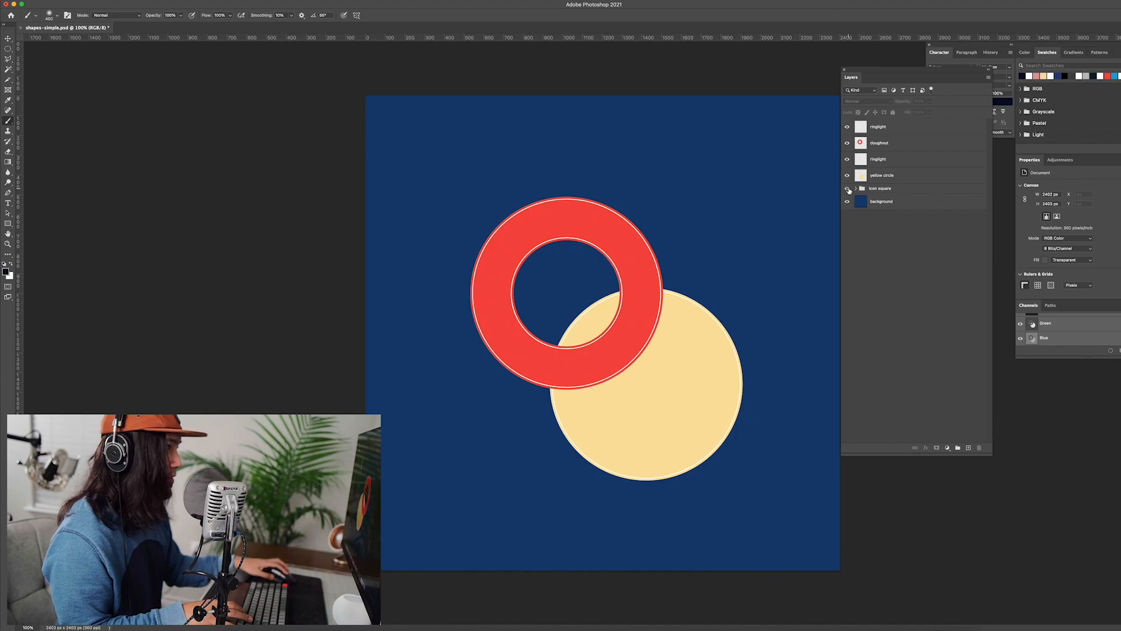
{"action": "left_click", "coordinate": [848, 190]}
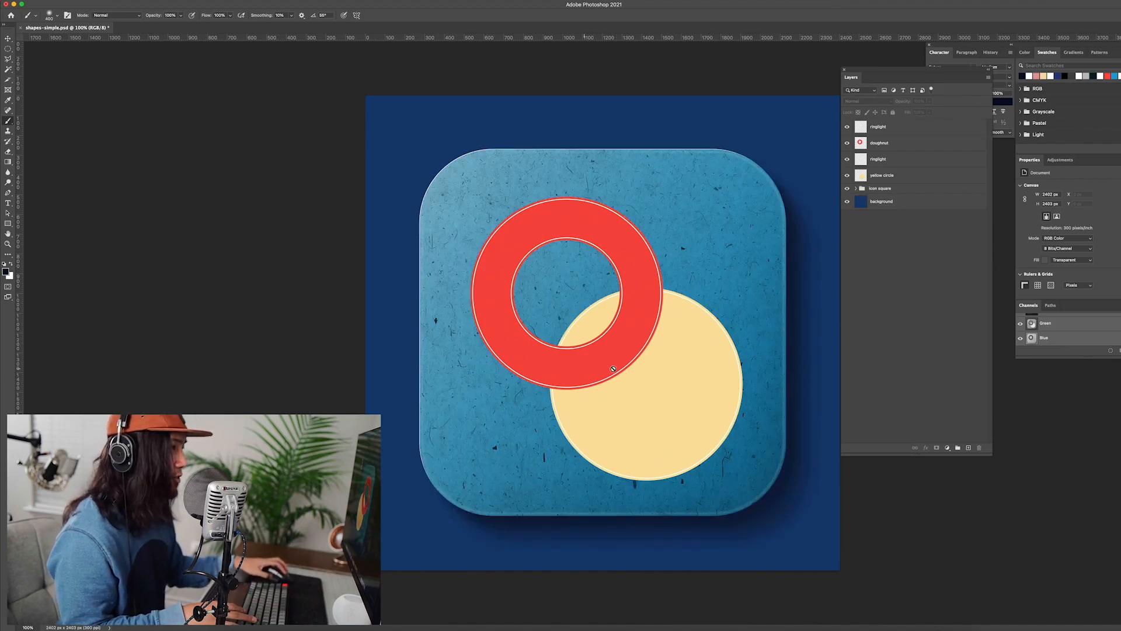
- Place texture.jpg from the Skillshare Tutorial Files folder in Finder above the yellow circle layer and enlarge it to cover the whole canvas
{"action": "left_click", "coordinate": [885, 178]}
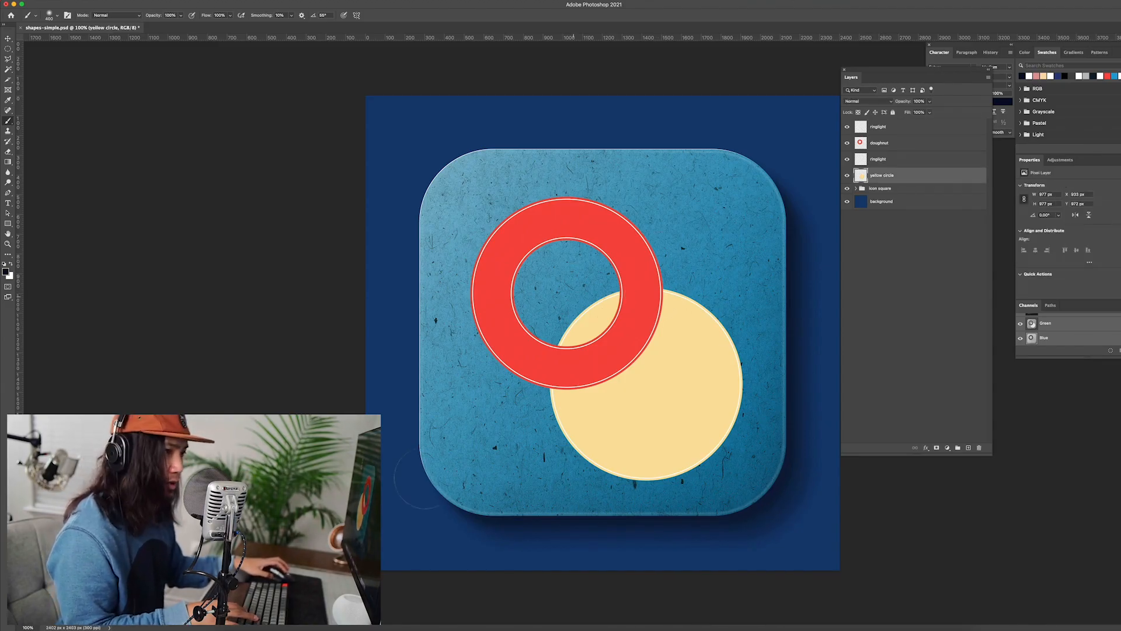
{"action": "key", "text": "super+Tab"}
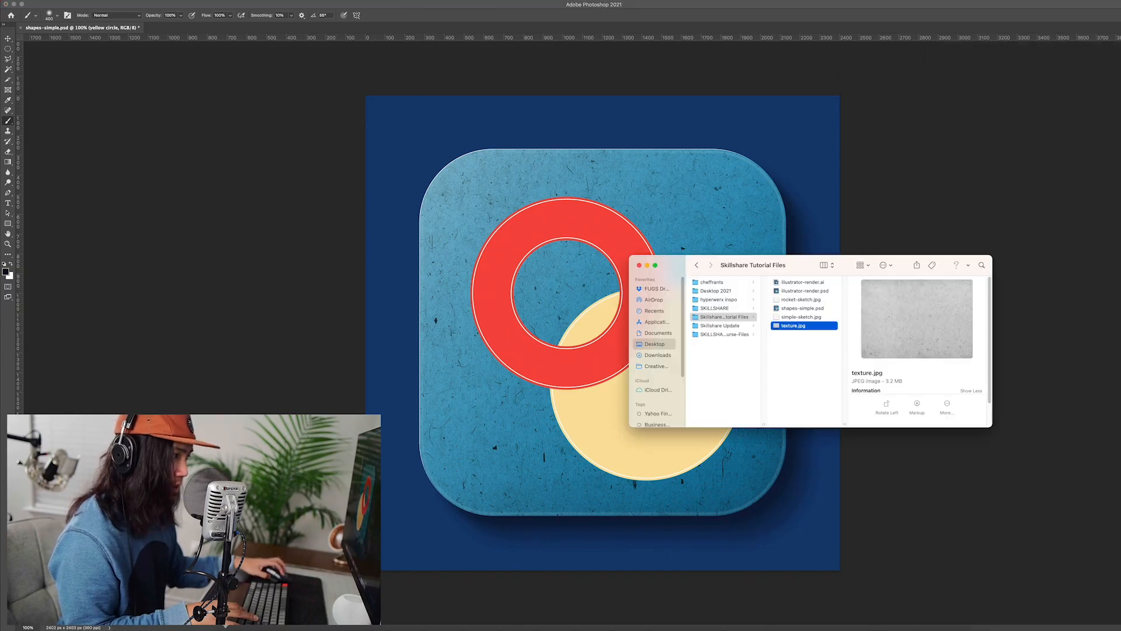
{"action": "left_click_drag", "start_coordinate": [787, 328], "coordinate": [470, 261]}
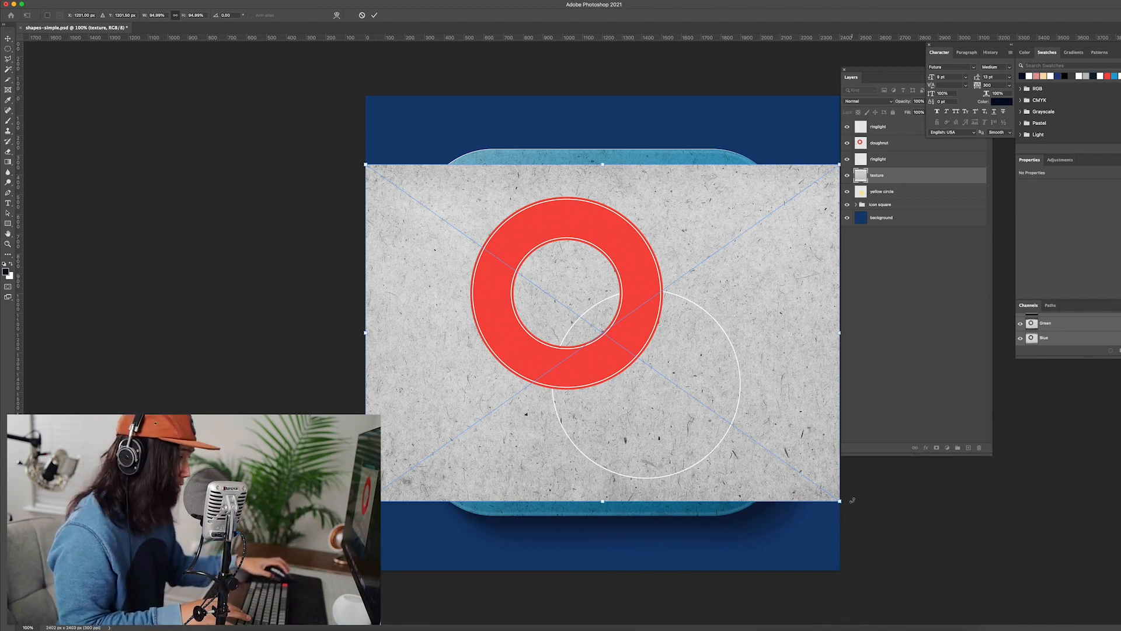
{"action": "left_click_drag", "start_coordinate": [842, 501], "coordinate": [923, 593]}
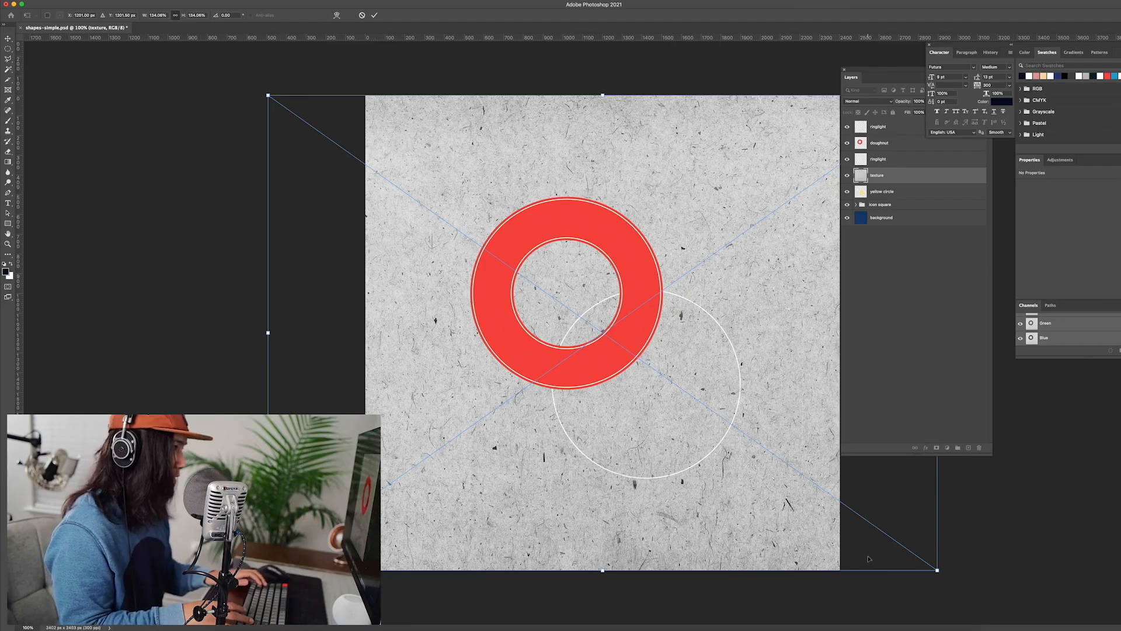
{"action": "key", "text": "Return"}
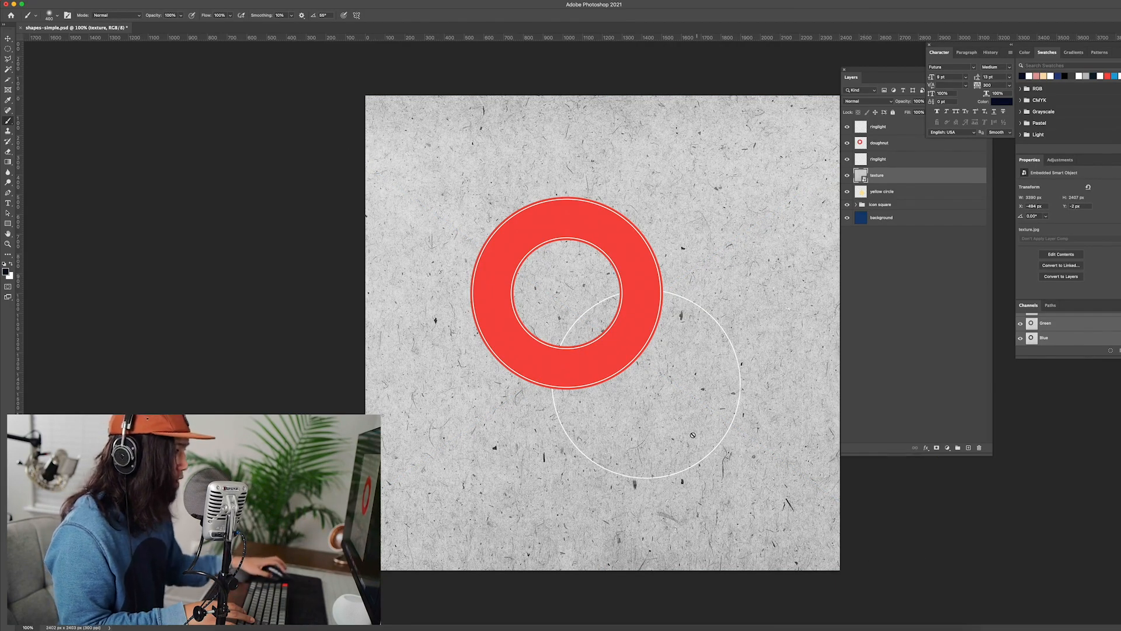
- Shift the texture down and to the right over the yellow circle, and mask it to the circle's outline
{"action": "key", "text": "v"}
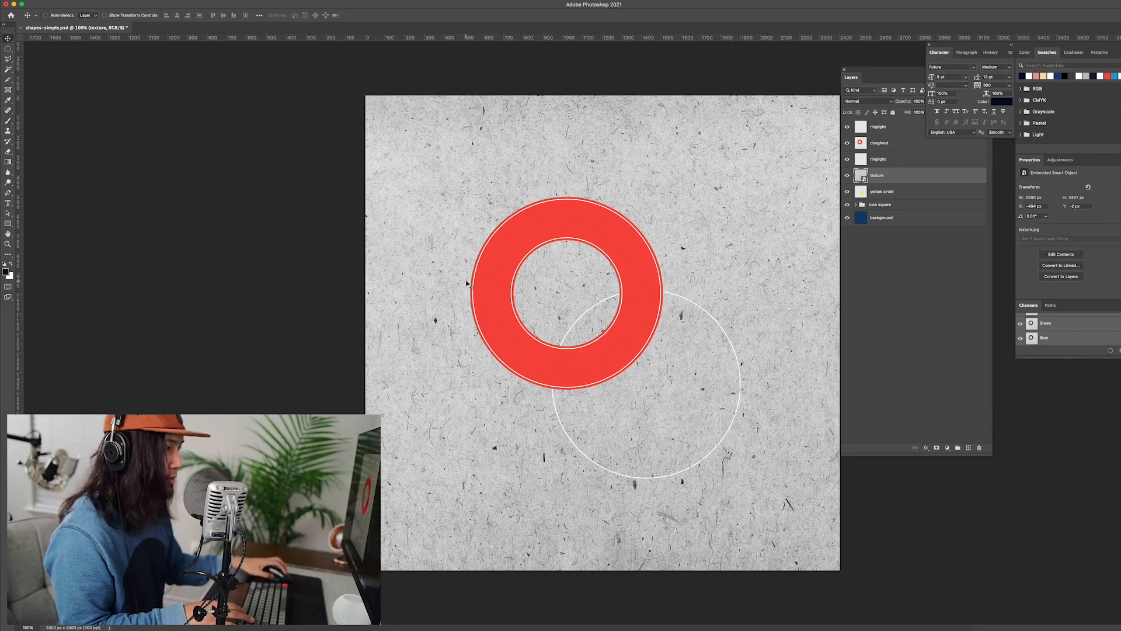
{"action": "left_click_drag", "start_coordinate": [523, 232], "coordinate": [475, 344]}
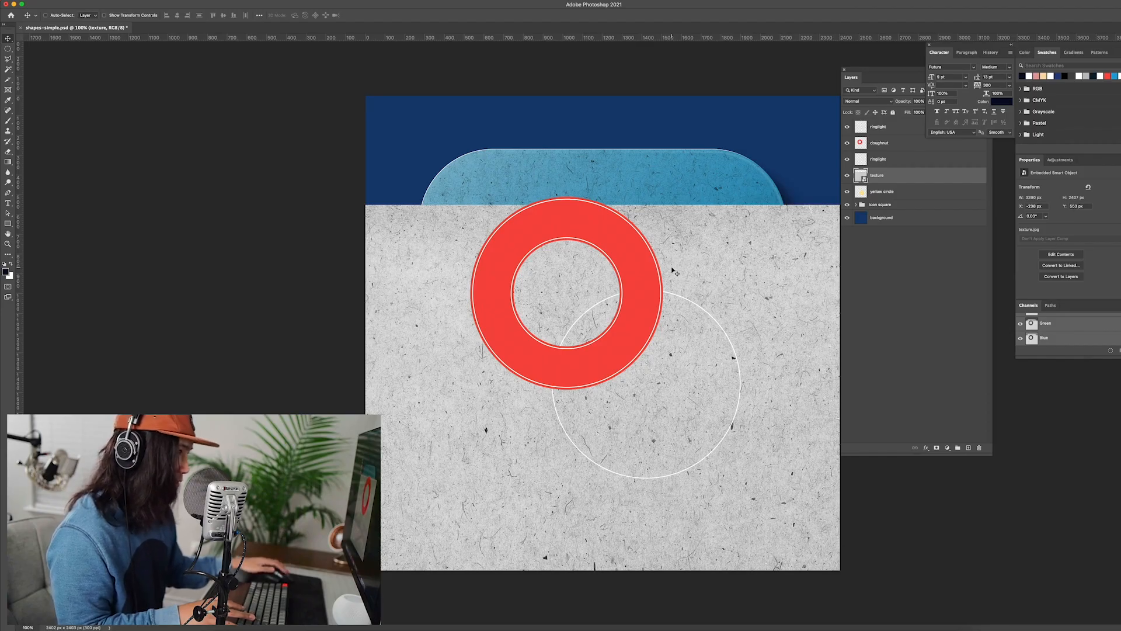
{"action": "left_click", "coordinate": [863, 194], "text": "super"}
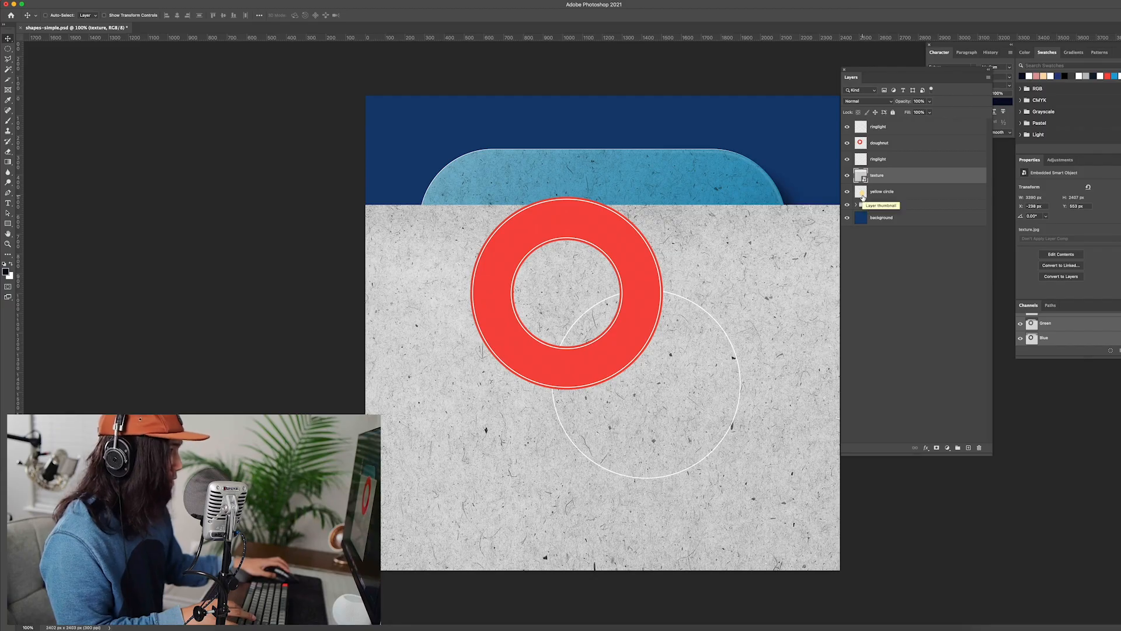
{"action": "left_click", "coordinate": [863, 193], "text": "super"}
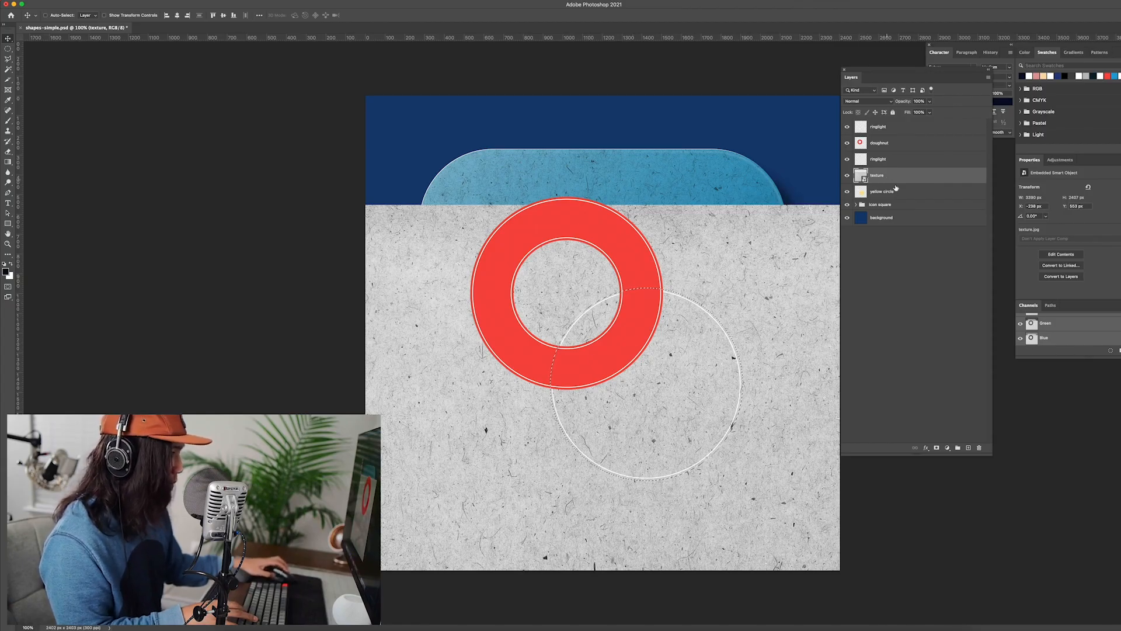
{"action": "left_click", "coordinate": [936, 448]}
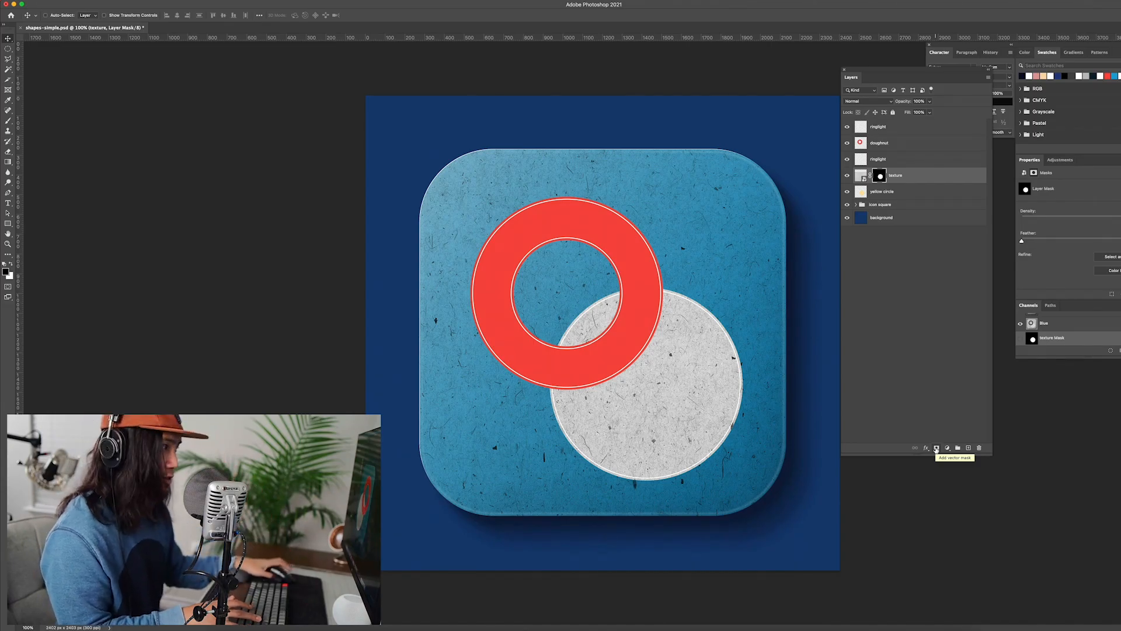
- Set the masked texture layer's blend mode to Multiply
{"action": "left_click", "coordinate": [861, 175]}
{"action": "left_click", "coordinate": [868, 101]}
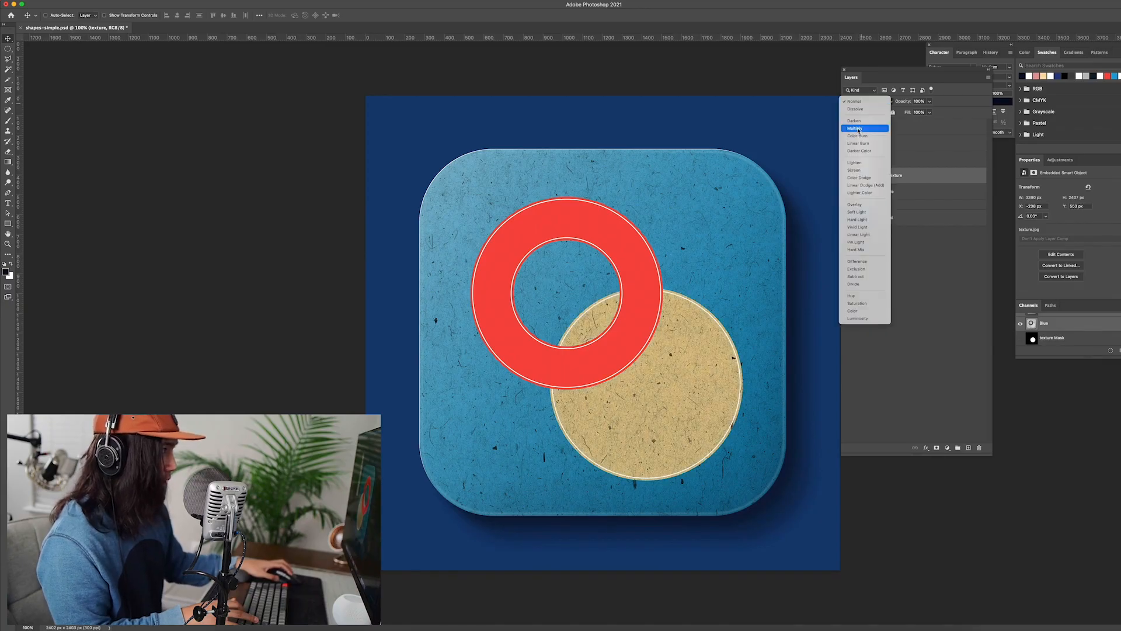
{"action": "left_click", "coordinate": [856, 129]}
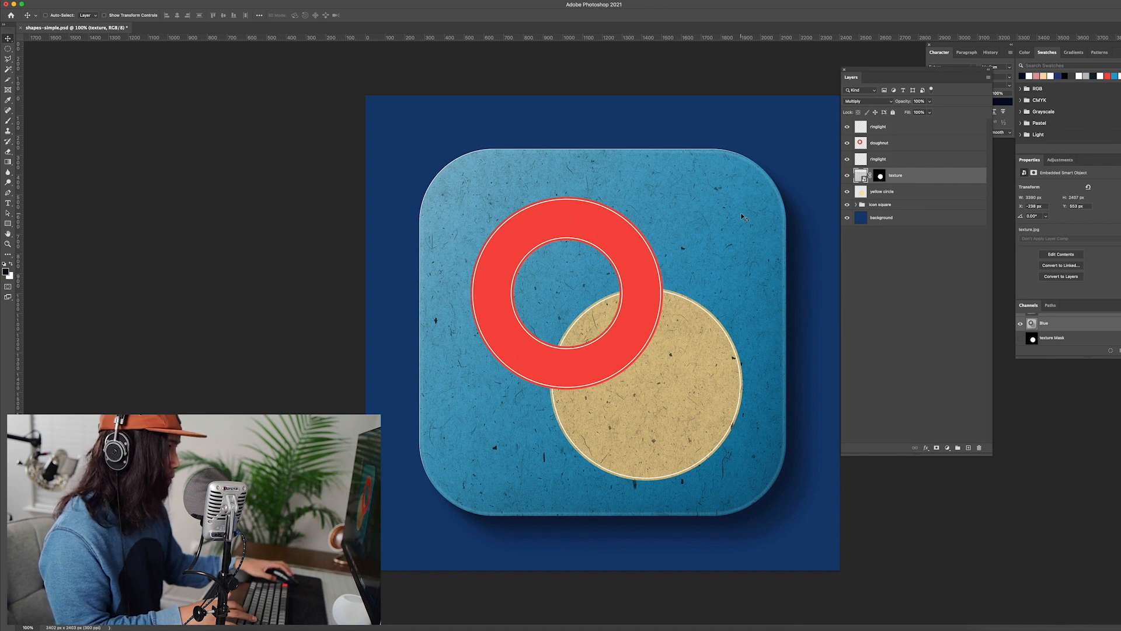
- Add a new layer named "highlight" directly above the yellow circle layer
{"action": "left_click", "coordinate": [881, 193]}
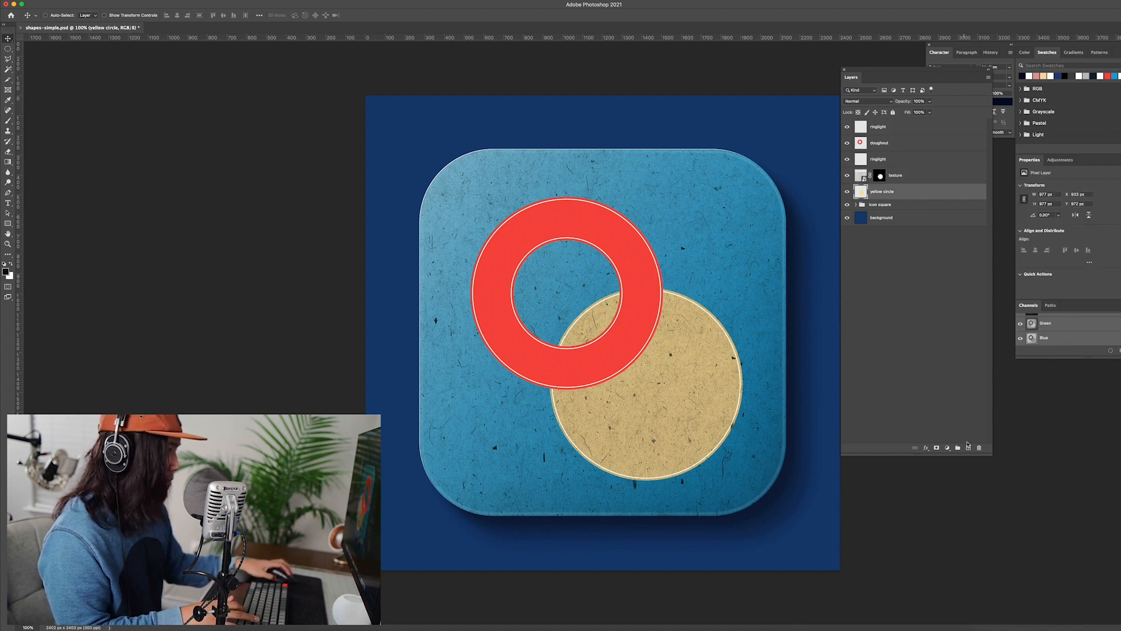
{"action": "left_click", "coordinate": [968, 448]}
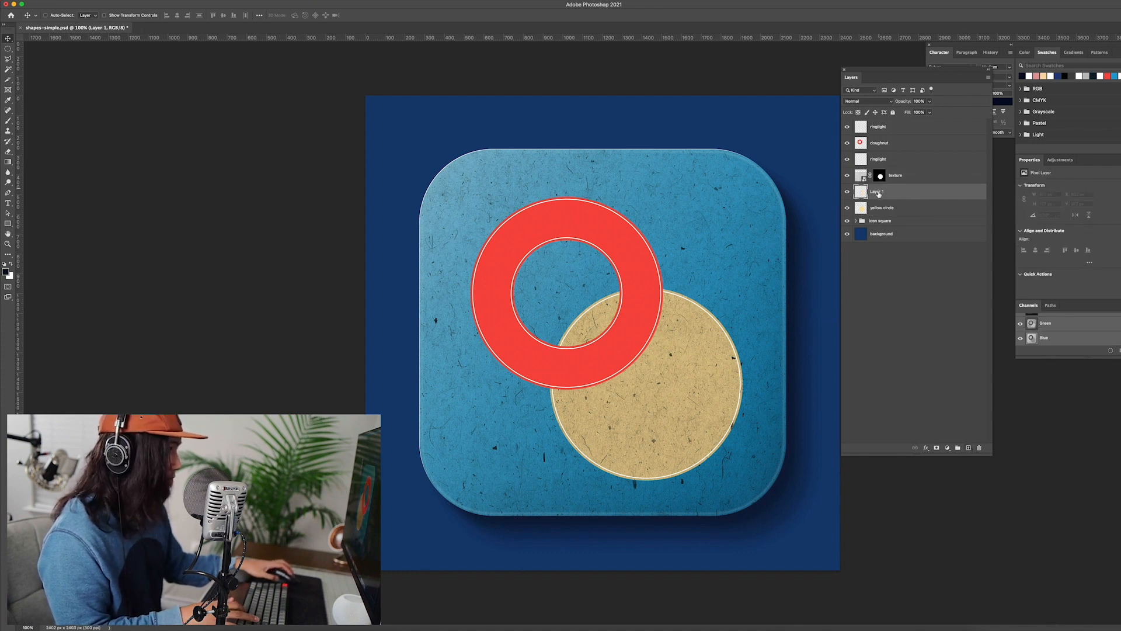
{"action": "type", "text": "h"}
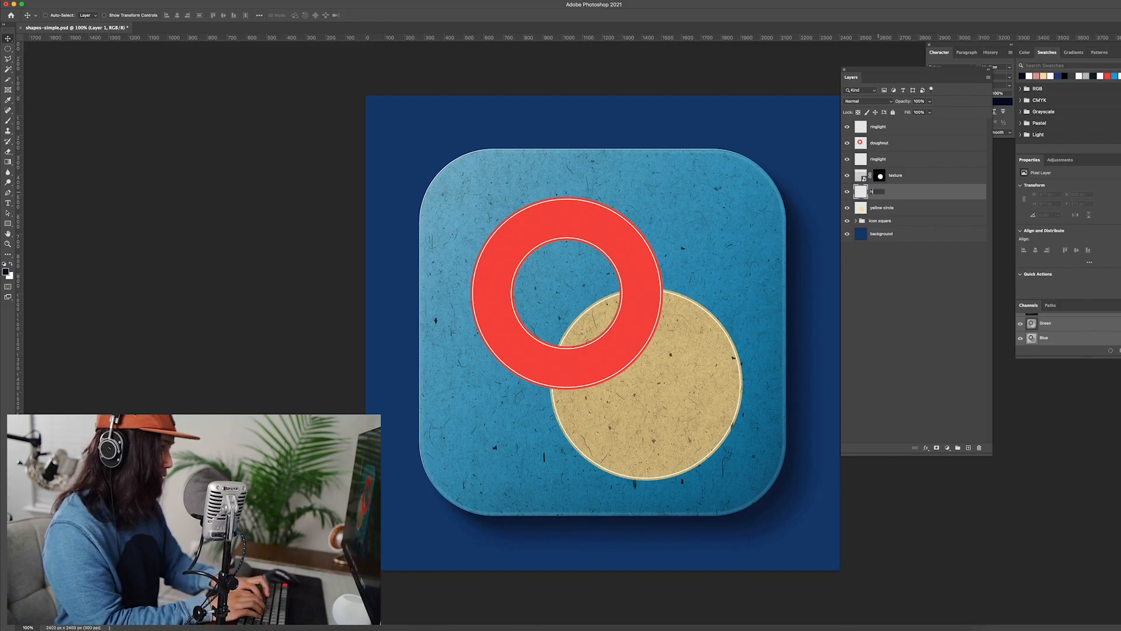
{"action": "type", "text": "ighlight"}
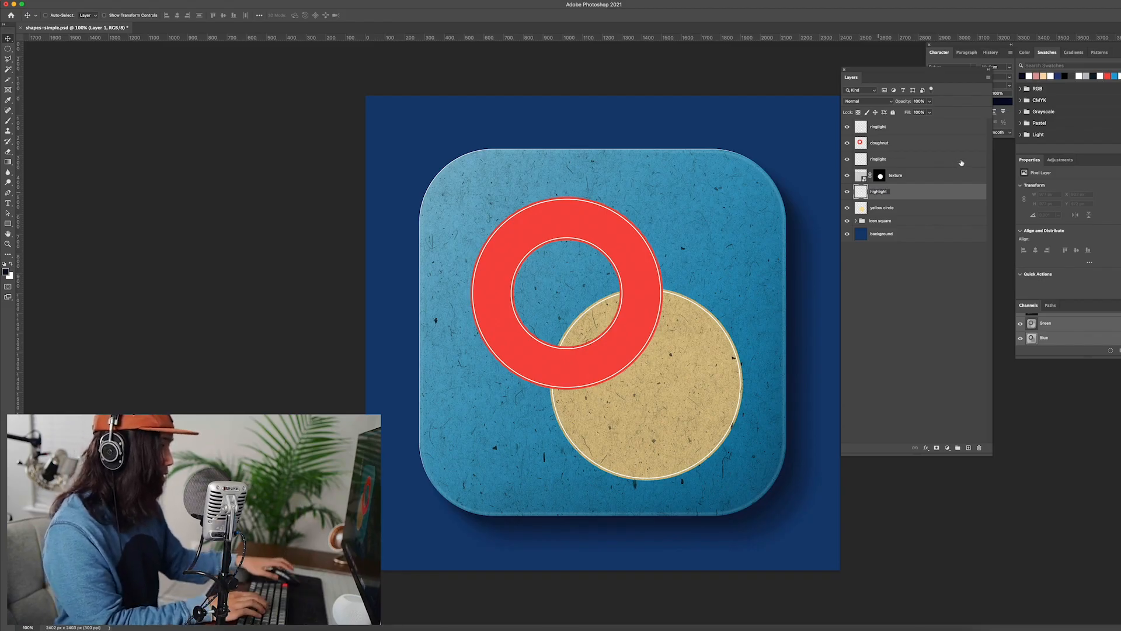
{"action": "key", "text": "Return"}
- Select the yellow circle's outline, paint a soft white highlight along its upper-left side with a 1600 px brush, and deselect
{"action": "left_click", "coordinate": [862, 208], "text": "super"}
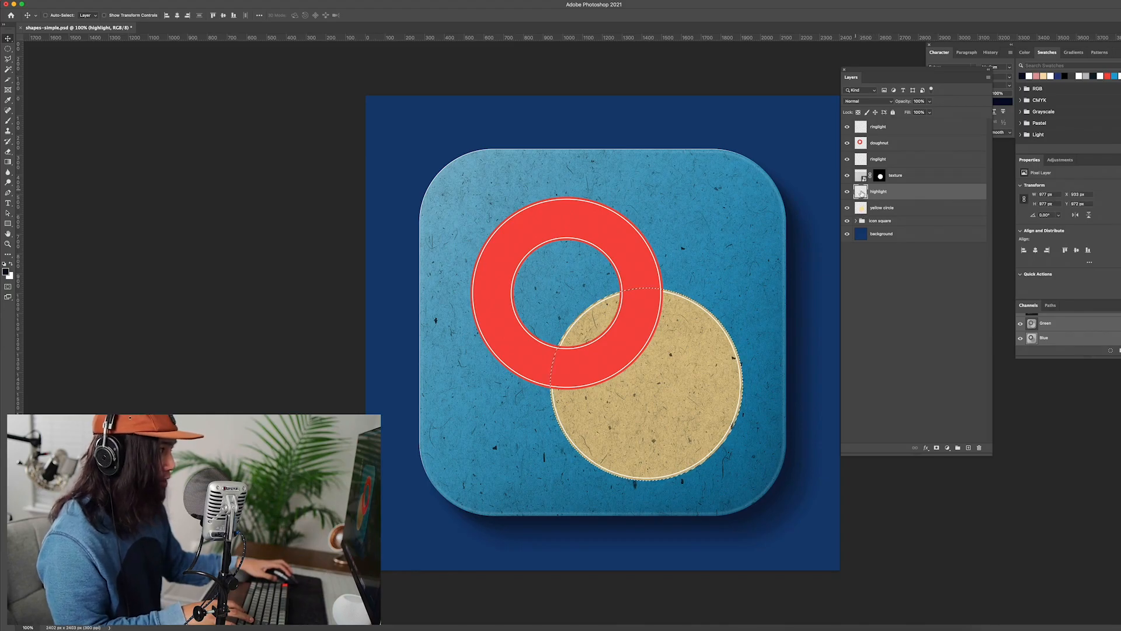
{"action": "left_click", "coordinate": [7, 121]}
{"action": "key", "text": "x"}
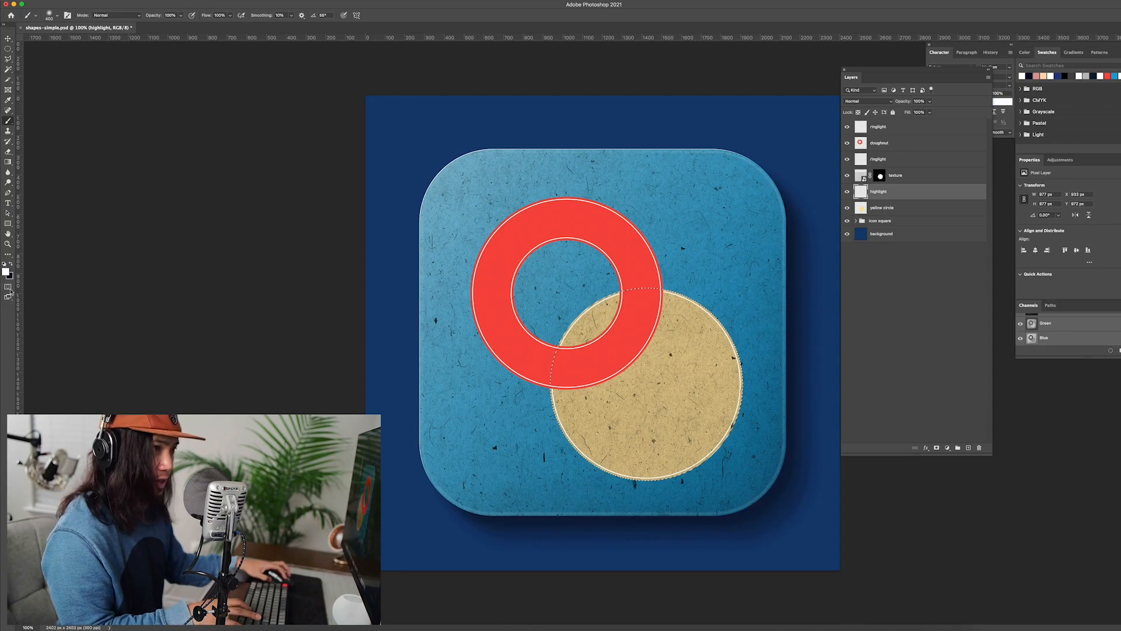
{"action": "left_click", "coordinate": [51, 15]}
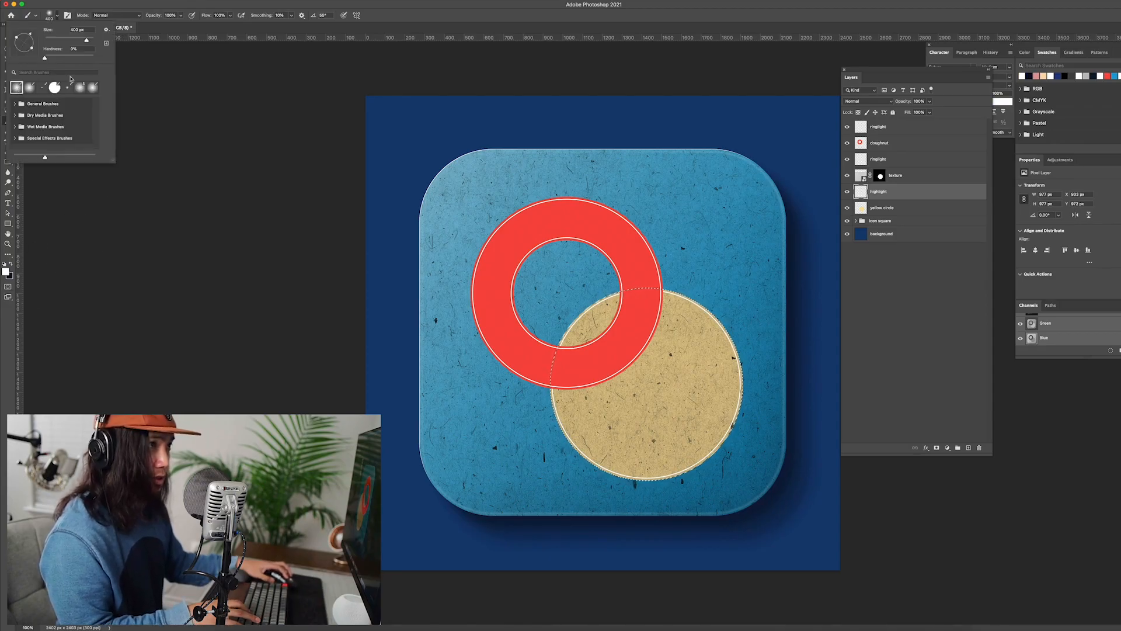
{"action": "left_click", "coordinate": [343, 190]}
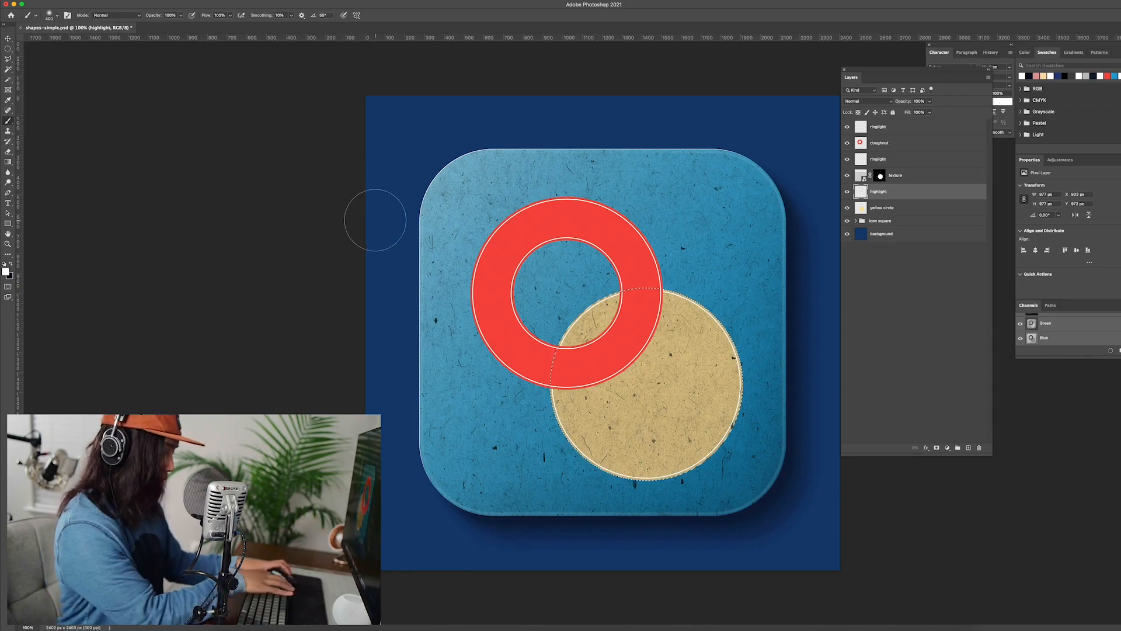
{"action": "key", "text": "bracketright"}
{"action": "key", "text": "bracketright"}
{"action": "key", "text": "bracketright"}
{"action": "key", "text": "bracketright"}
{"action": "key", "text": "bracketright"}
{"action": "key", "text": "bracketright"}
{"action": "key", "text": "bracketright"}
{"action": "key", "text": "bracketright"}
{"action": "key", "text": "bracketright"}
{"action": "key", "text": "bracketright"}
{"action": "key", "text": "bracketright"}
{"action": "key", "text": "bracketright"}
{"action": "key", "text": "bracketright"}
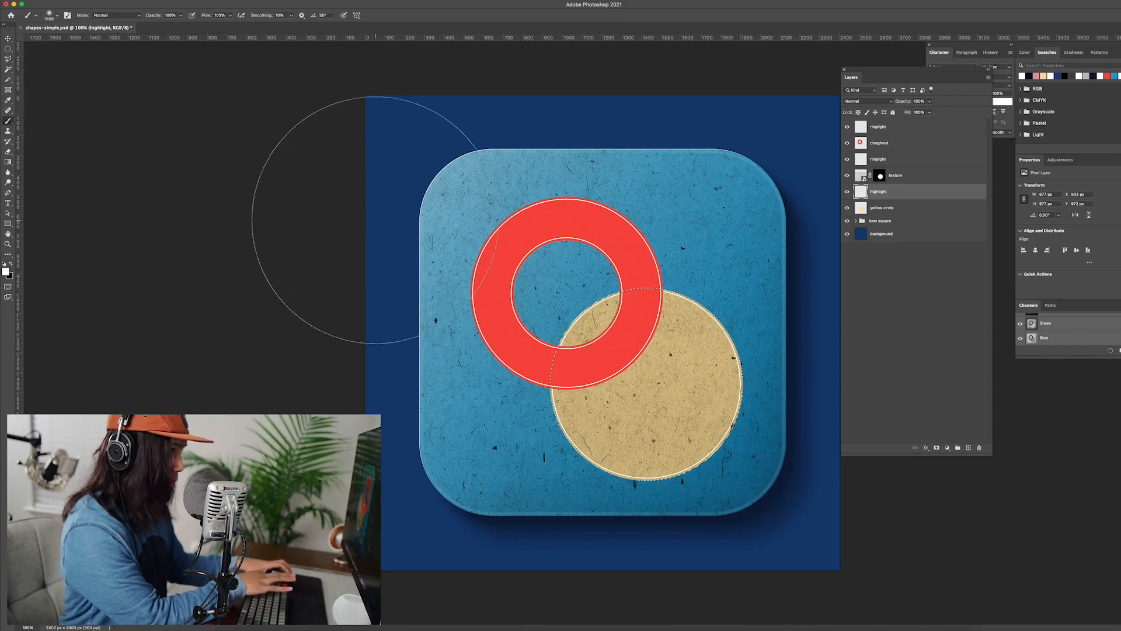
{"action": "key", "text": "bracketright"}
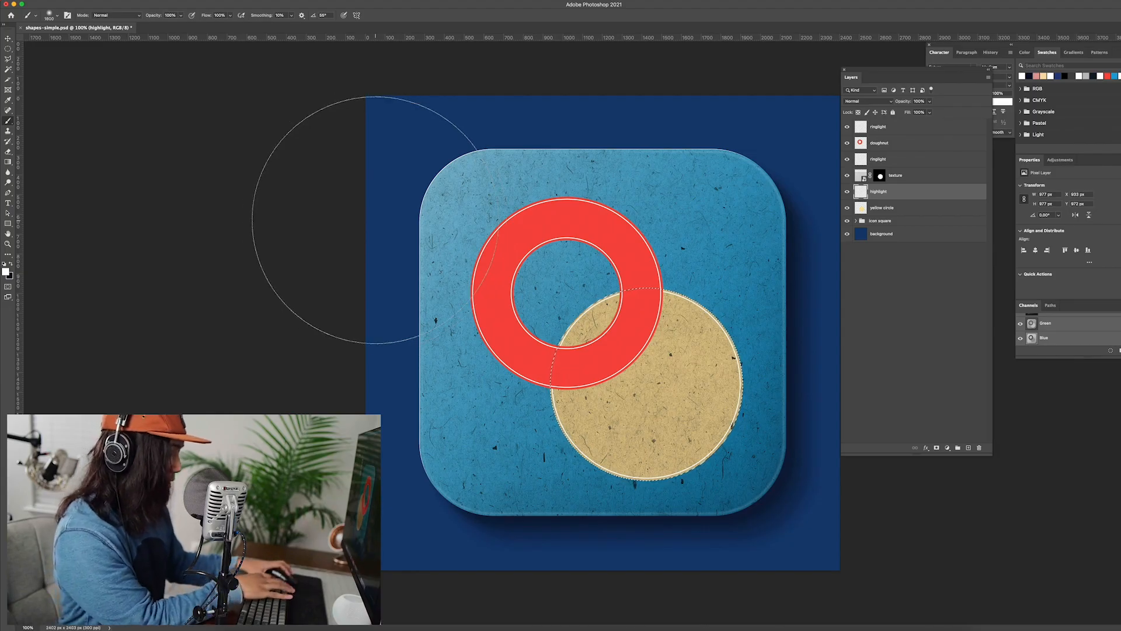
{"action": "mouse_move", "coordinate": [490, 243]}
{"action": "left_mouse_down"}
{"action": "mouse_move", "coordinate": [530, 240]}
{"action": "mouse_move", "coordinate": [552, 215]}
{"action": "mouse_move", "coordinate": [602, 211]}
{"action": "left_mouse_up"}
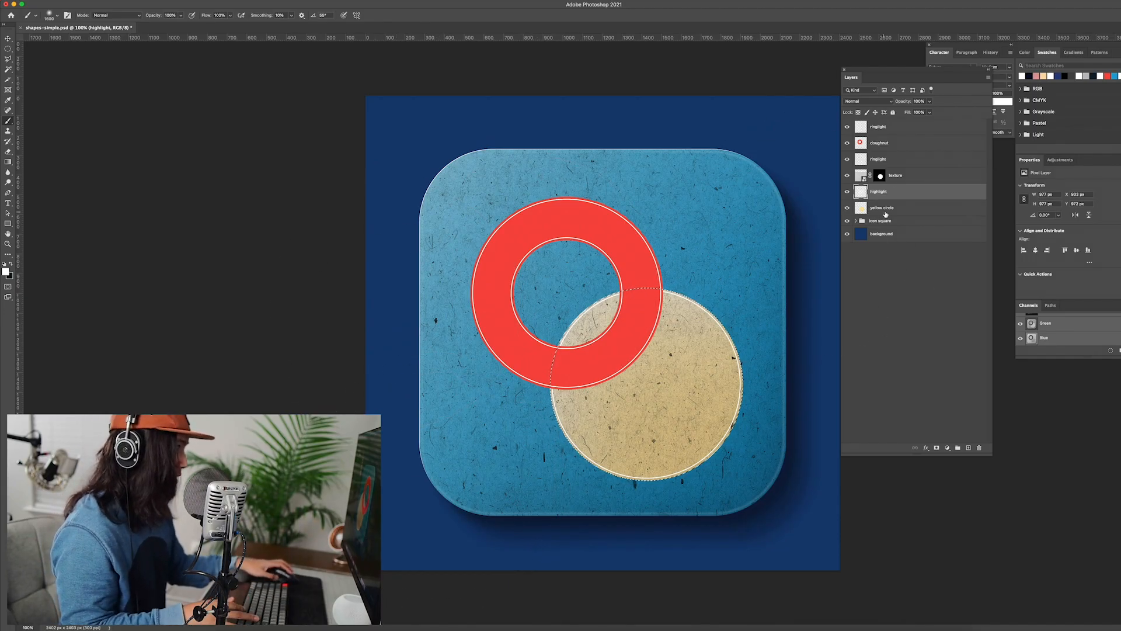
{"action": "key", "text": "ctrl+d"}
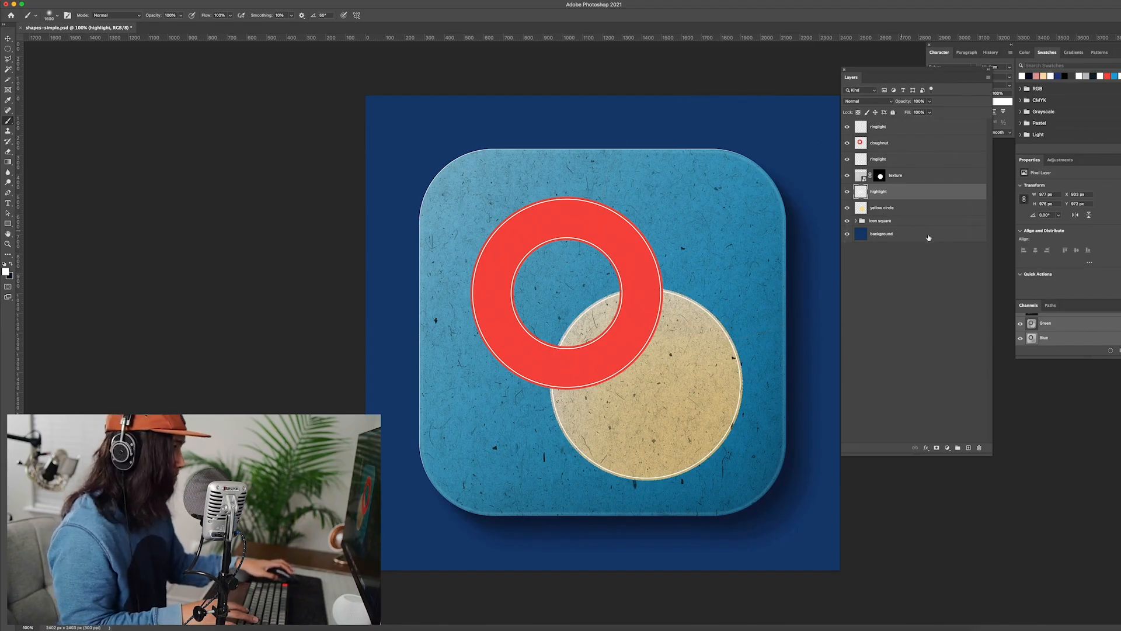
- Reselect the yellow circle's outline, add a layer named "inner shadow" directly above the circle layer, and make the foreground colour black
{"action": "left_click", "coordinate": [864, 209]}
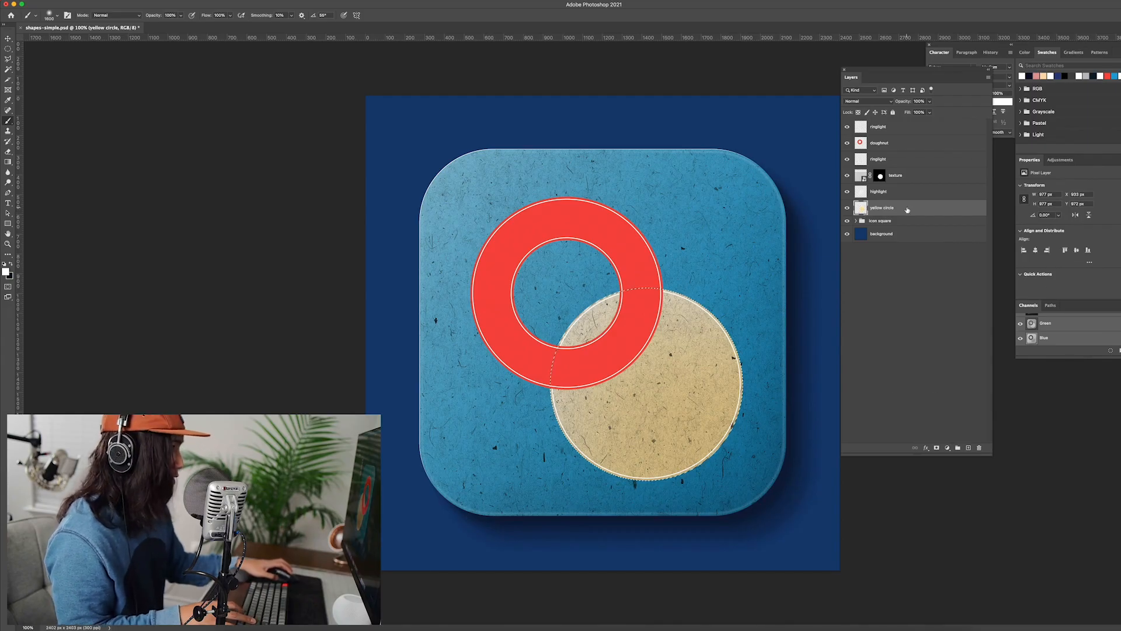
{"action": "left_click", "coordinate": [967, 447]}
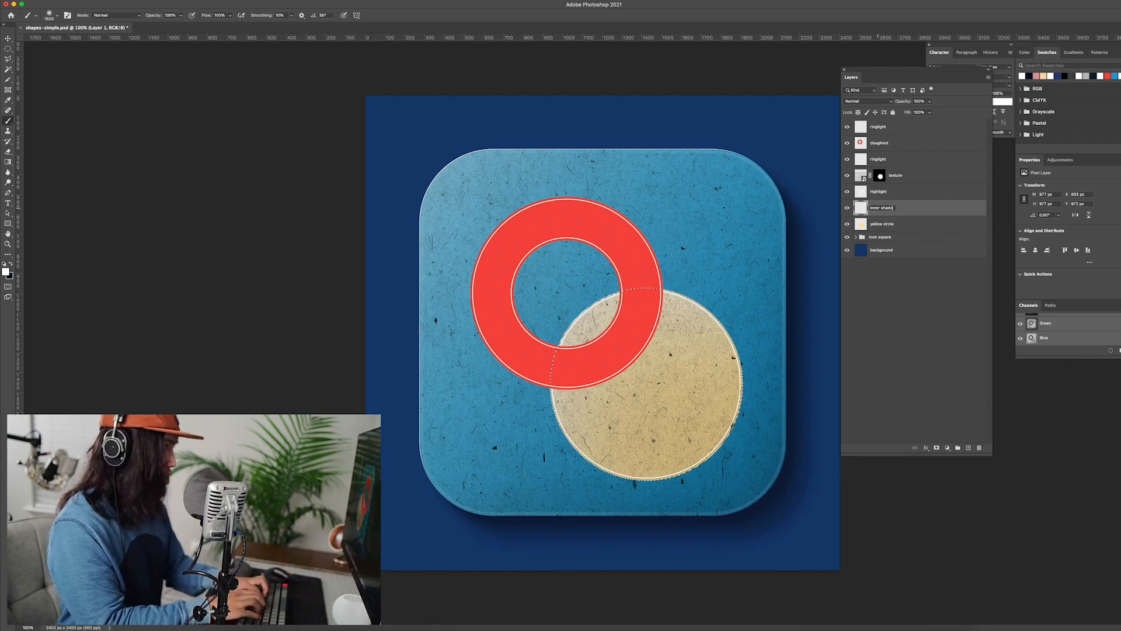
{"action": "key", "text": "Return"}
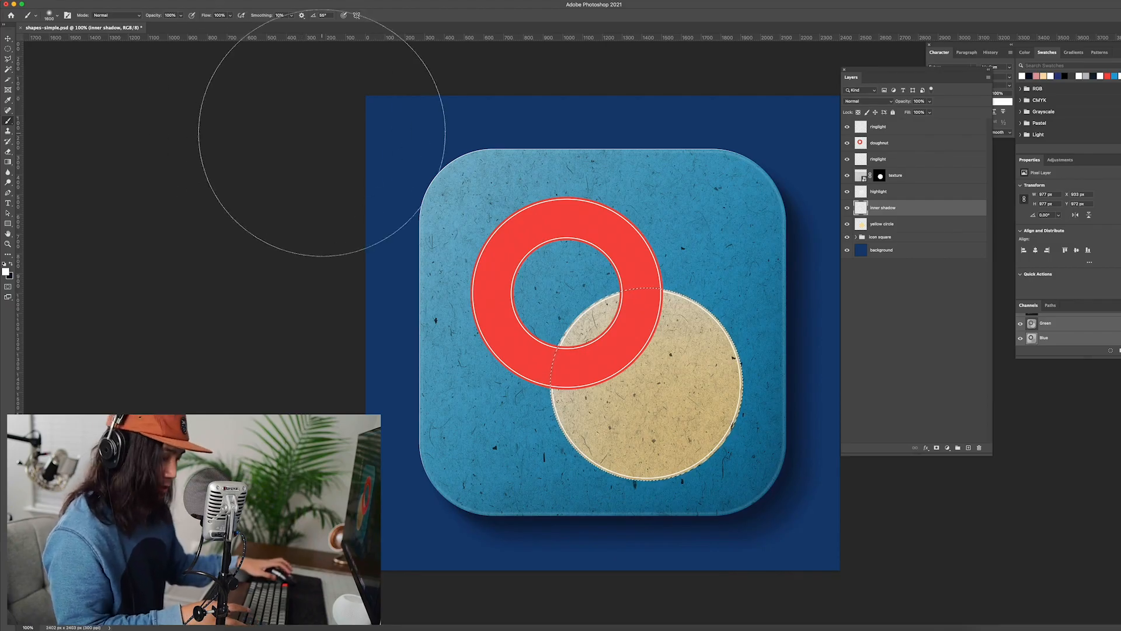
{"action": "key", "text": "x"}
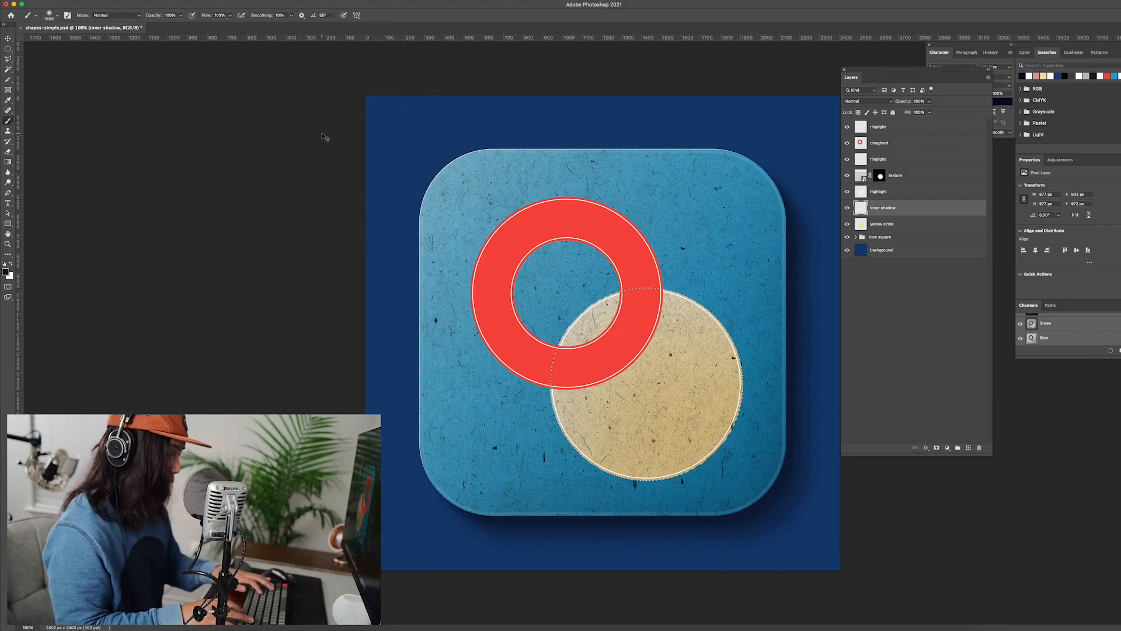
- Enlarge the brush and set the inner shadow layer's blend mode to Multiply
{"action": "key", "text": "super+minus"}
{"action": "key", "text": "super+minus"}
{"action": "key", "text": "bracketright"}
{"action": "key", "text": "bracketright"}
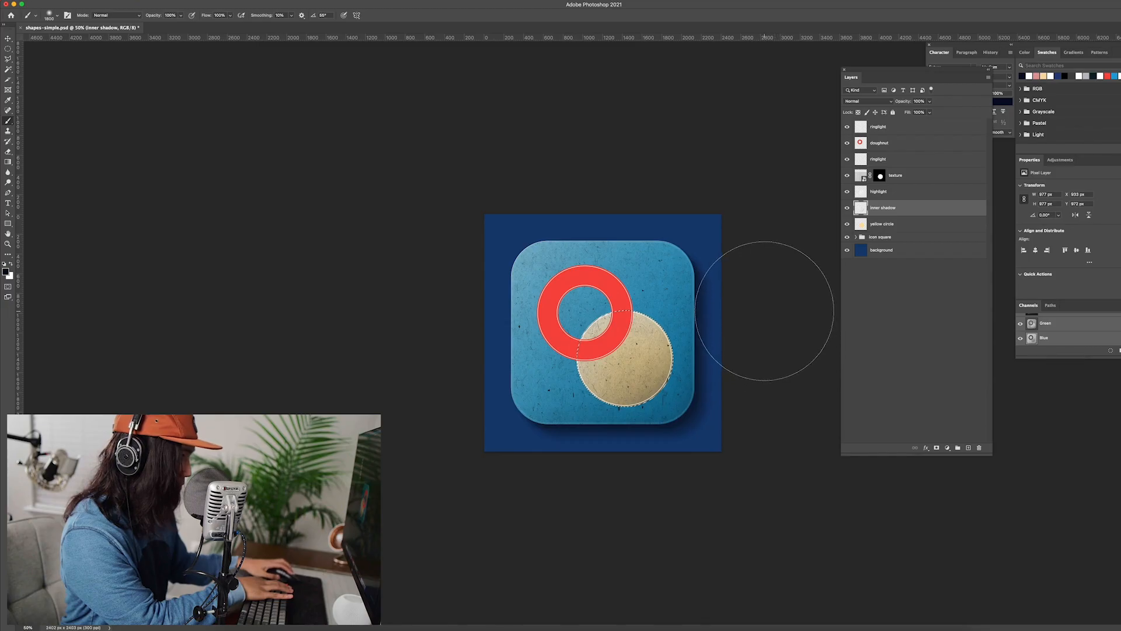
{"action": "left_click", "coordinate": [884, 101]}
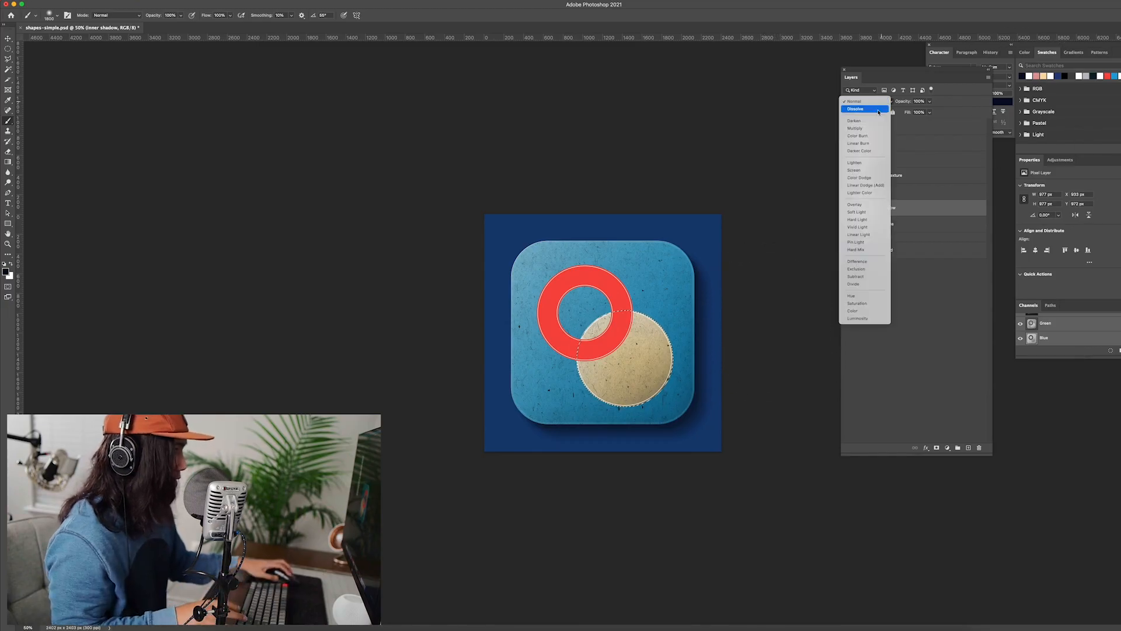
{"action": "left_click", "coordinate": [874, 128]}
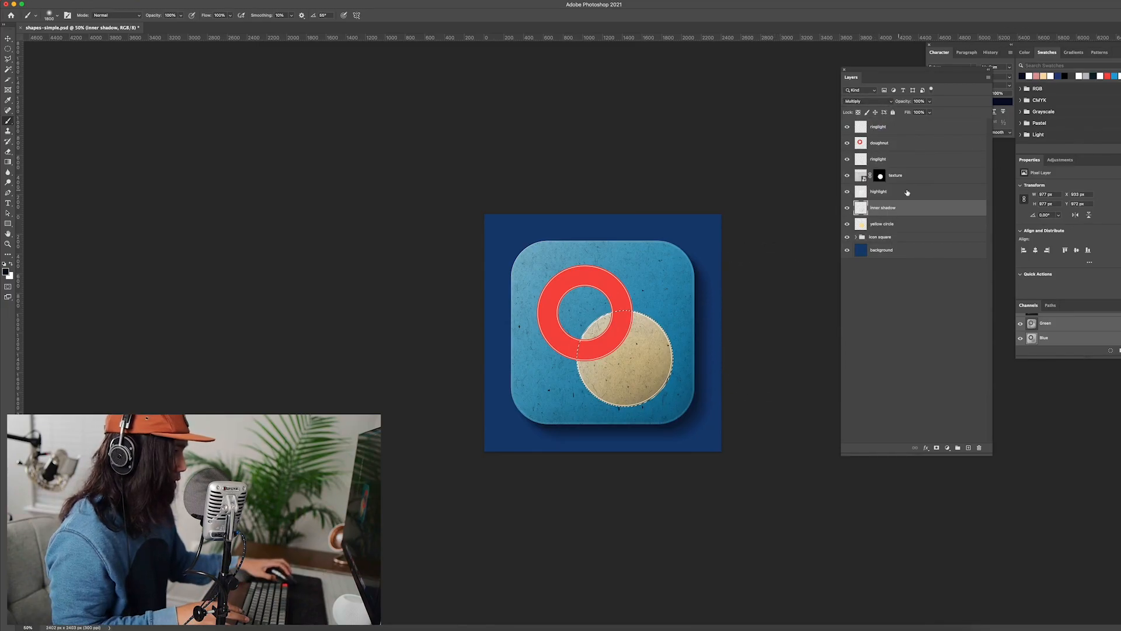
{"action": "left_click", "coordinate": [930, 102]}
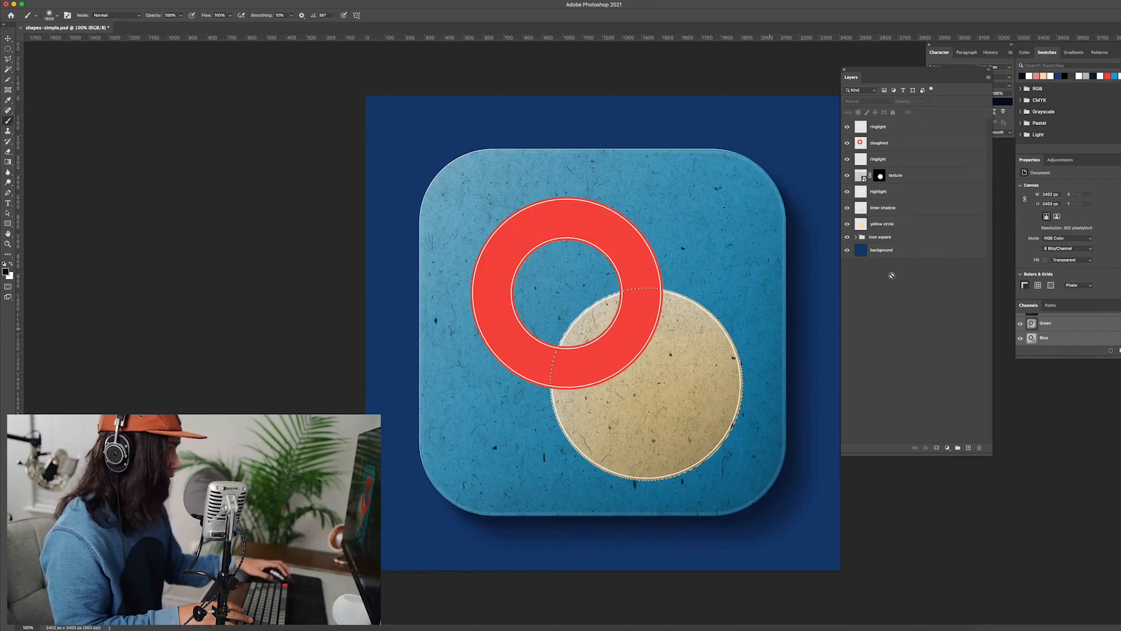
- Add a layer named "shadow" directly above the icon square group, fill the yellow circle's selection with black, and deselect
{"action": "left_click", "coordinate": [889, 238]}
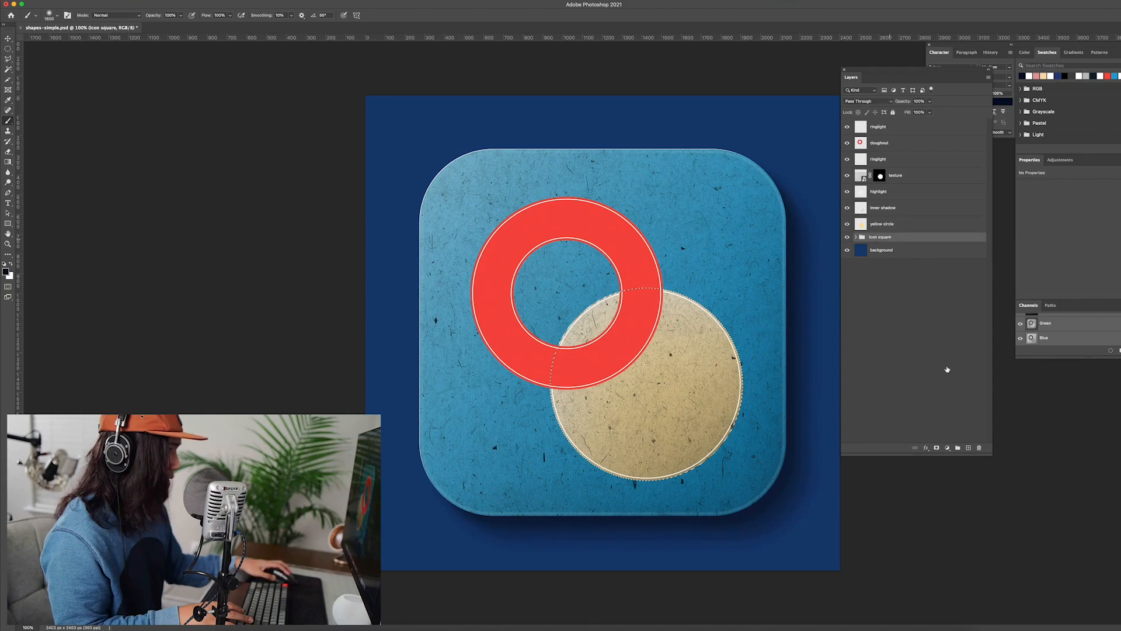
{"action": "left_click", "coordinate": [967, 447]}
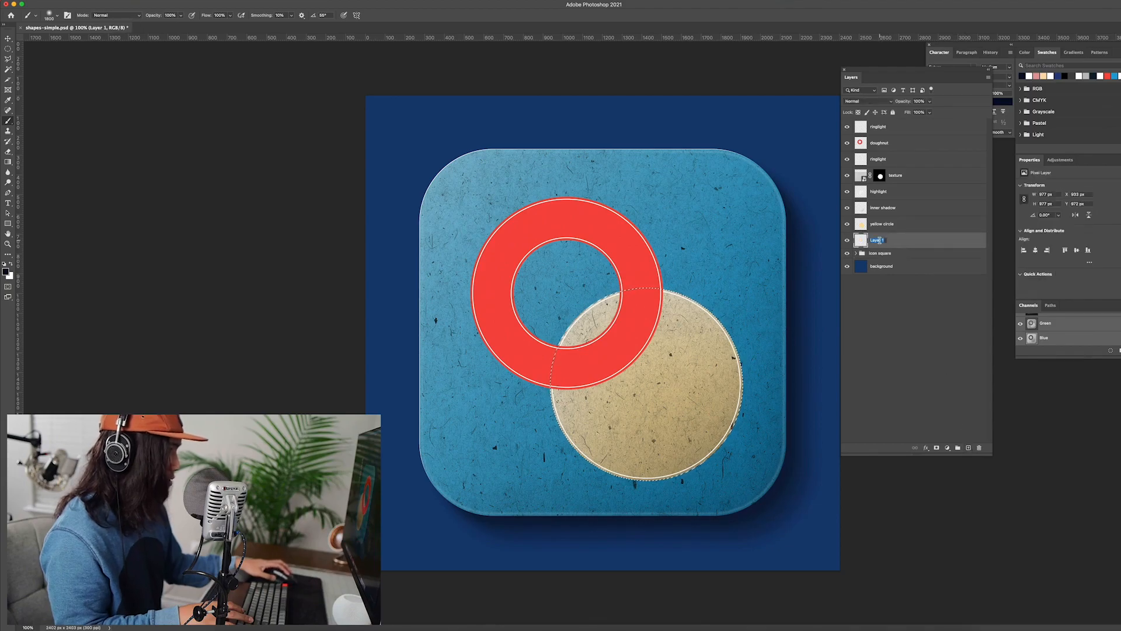
{"action": "type", "text": "shadow"}
{"action": "key", "text": "Return"}
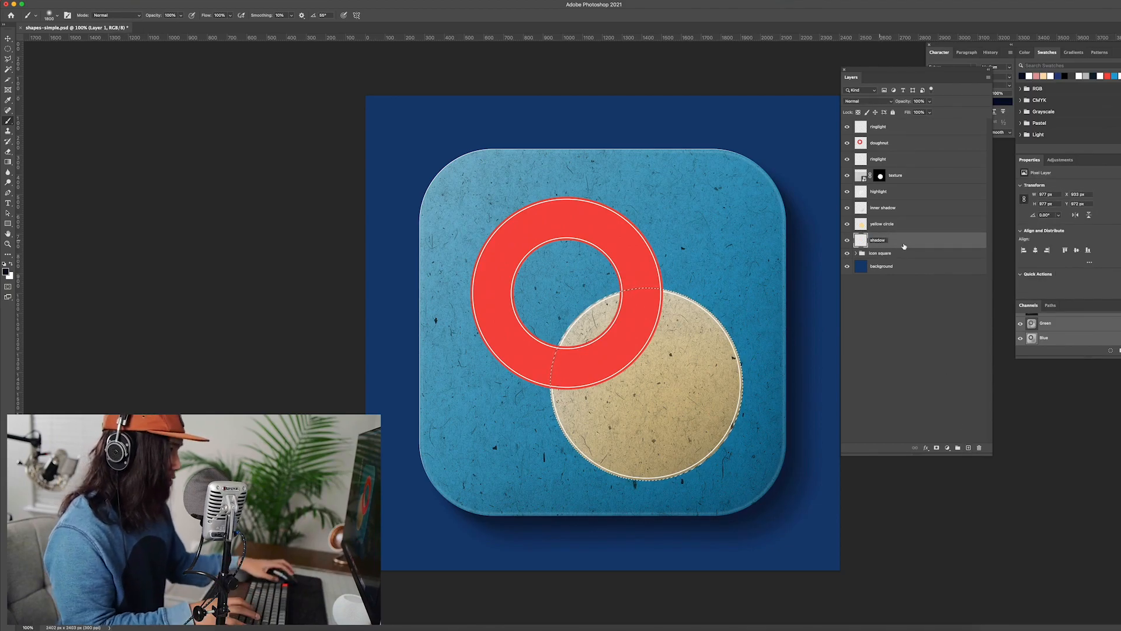
{"action": "key", "text": "alt+BackSpace"}
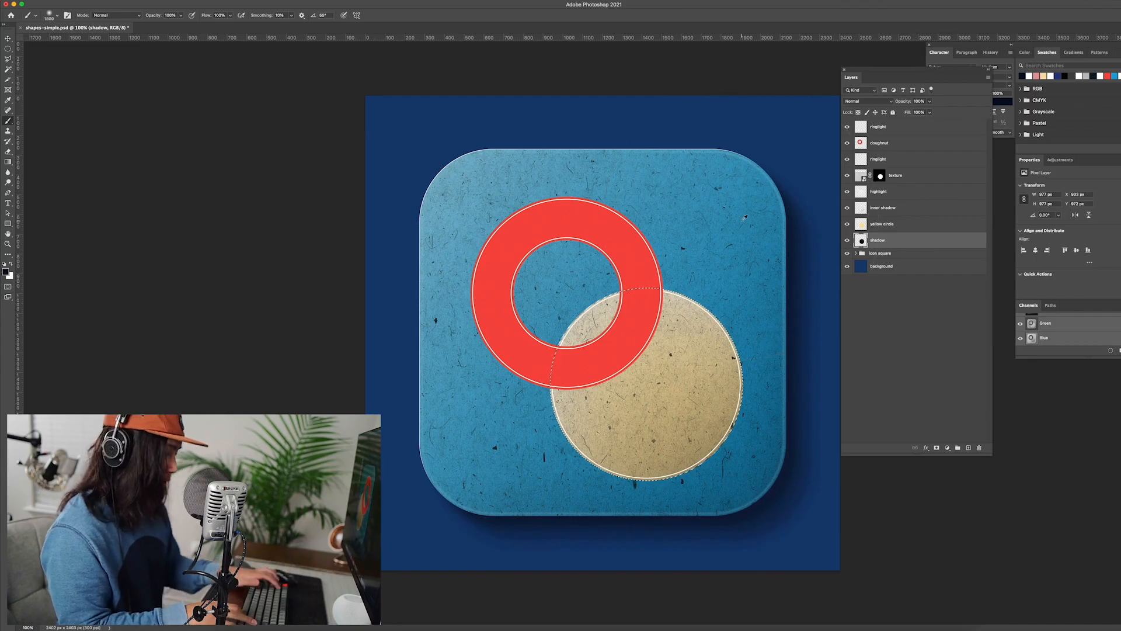
{"action": "key", "text": "ctrl+d"}
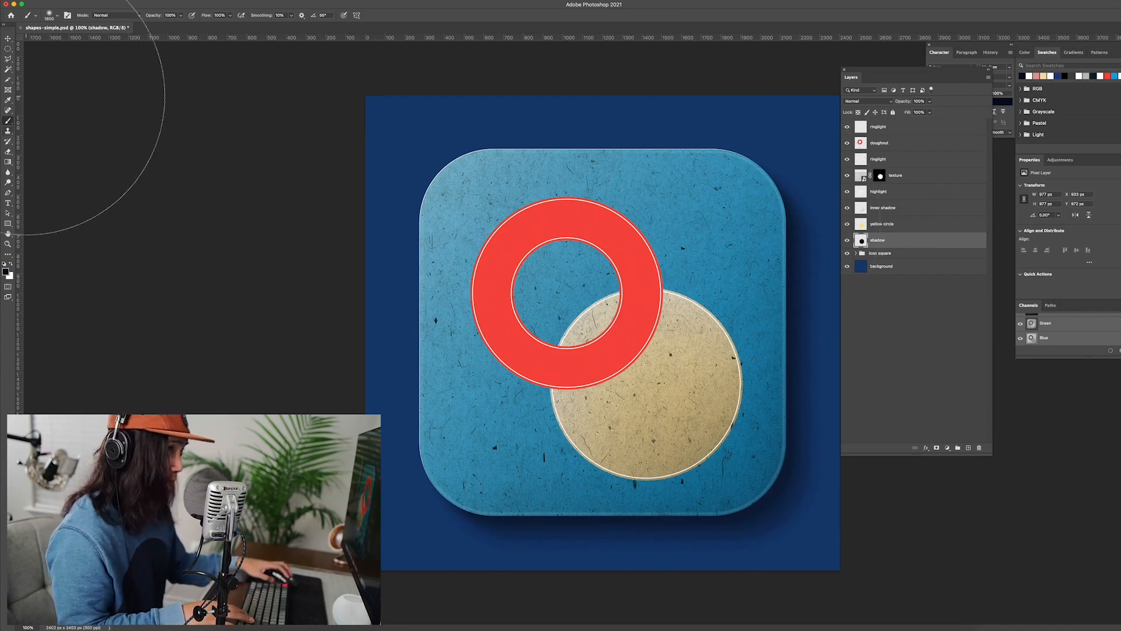
- Nudge the shadow layer right and down to X 945 px, Y 981 px, slightly offset from the yellow circle
{"action": "key", "text": "v"}
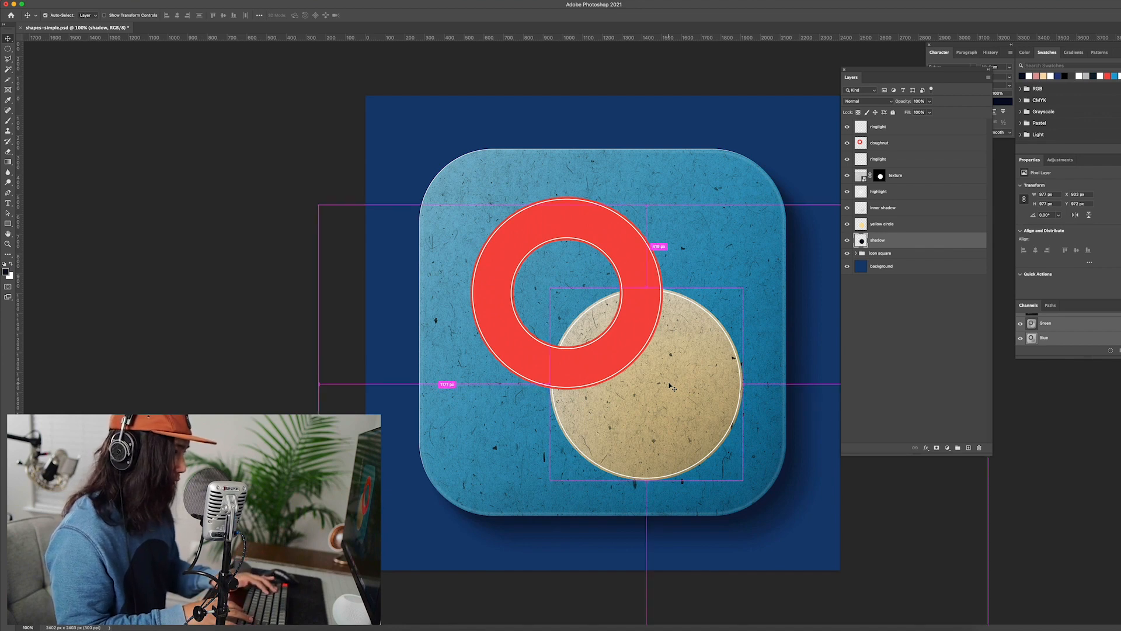
{"action": "scroll", "coordinate": [671, 387], "scroll_direction": "up", "scroll_amount": 1}
{"action": "scroll", "coordinate": [672, 394], "scroll_direction": "down", "scroll_amount": 3}
{"action": "scroll", "coordinate": [672, 394], "scroll_direction": "right", "scroll_amount": 5}
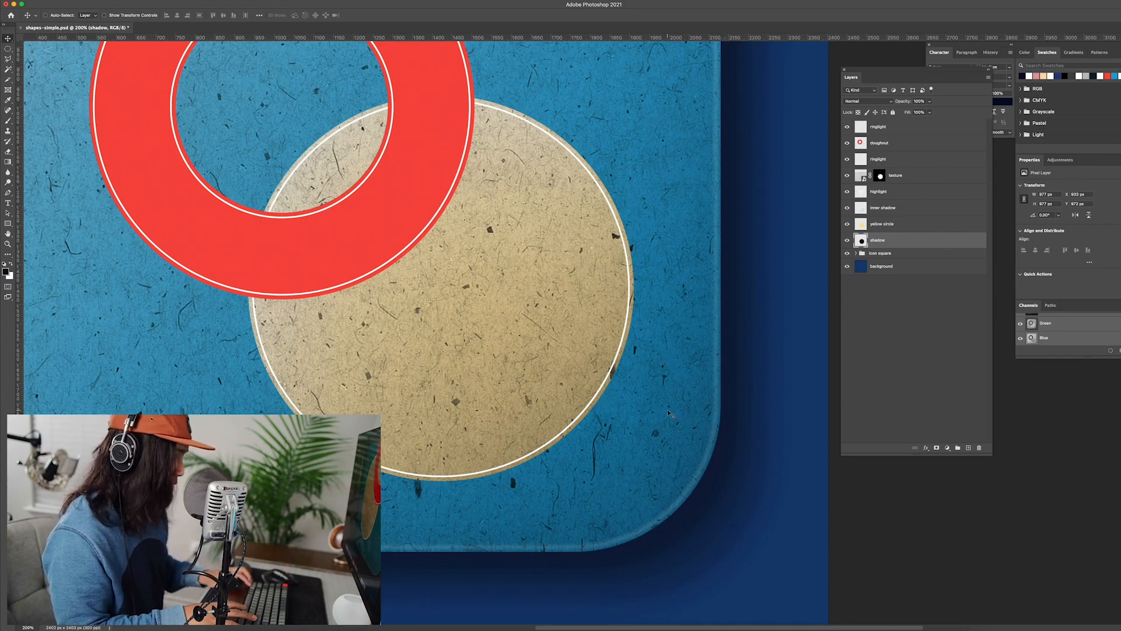
{"action": "key", "text": "Right"}
{"action": "key", "text": "Right"}
{"action": "key", "text": "Right"}
{"action": "key", "text": "Right"}
{"action": "key", "text": "Right"}
{"action": "key", "text": "Down"}
{"action": "key", "text": "Down"}
{"action": "key", "text": "Down"}
{"action": "key", "text": "Down"}
{"action": "key", "text": "Down"}
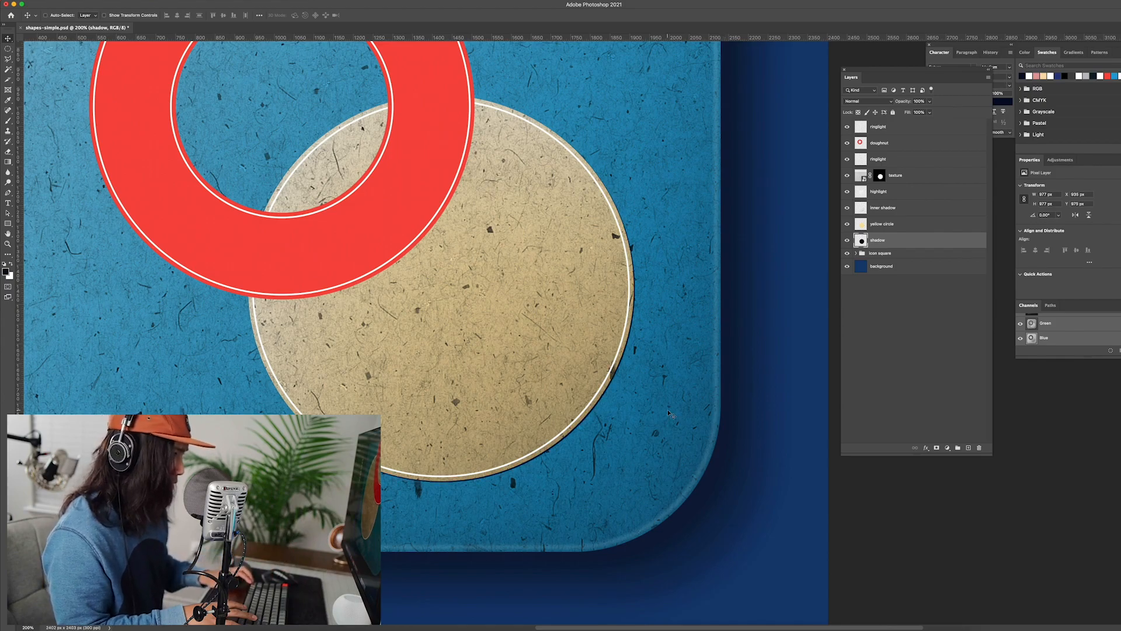
{"action": "key", "text": "Right"}
{"action": "key", "text": "Right"}
{"action": "key", "text": "Right"}
{"action": "key", "text": "Right"}
{"action": "key", "text": "Right"}
{"action": "key", "text": "Right"}
{"action": "key", "text": "Down"}
{"action": "key", "text": "Down"}
{"action": "key", "text": "Down"}
{"action": "key", "text": "Down"}
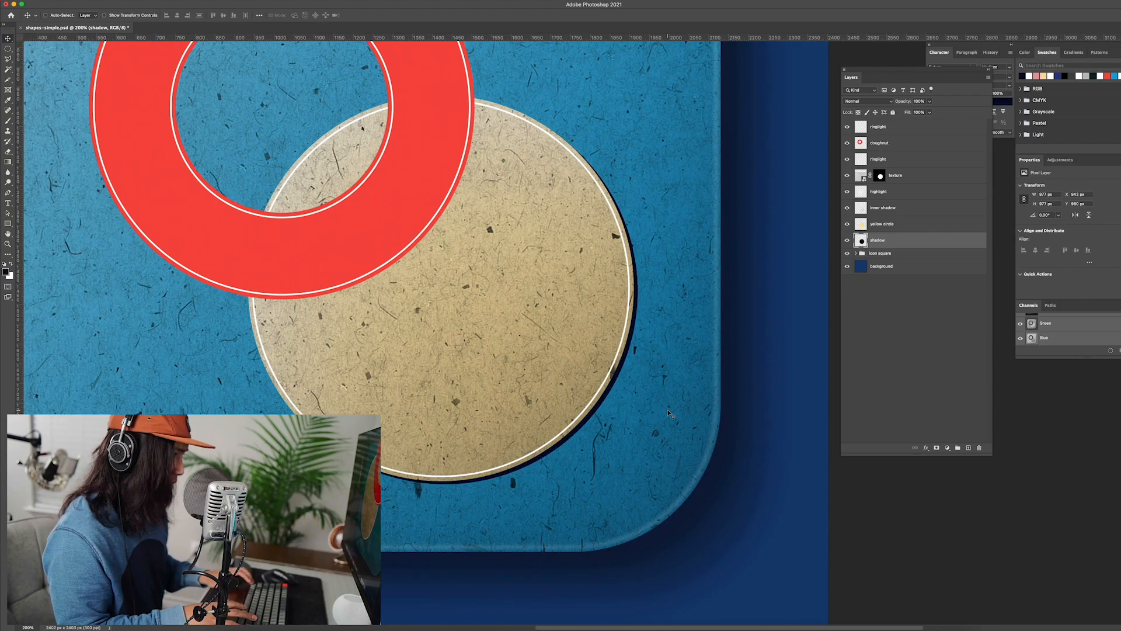
{"action": "key", "text": "Left"}
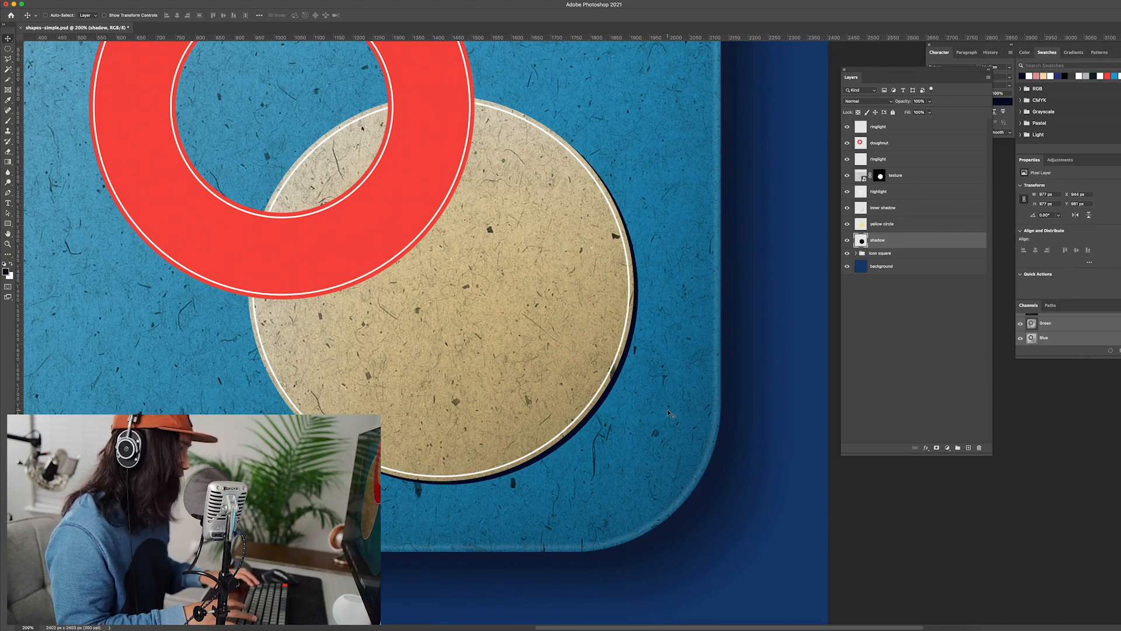
{"action": "key", "text": "Right"}
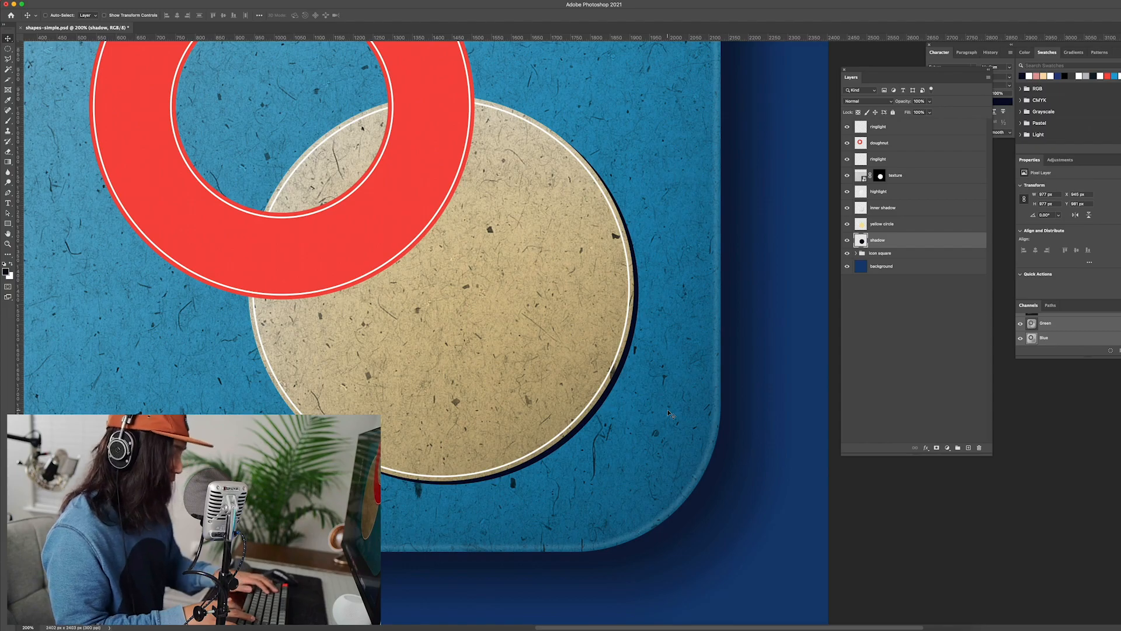
- Convert the shadow layer to a smart object and apply a Gaussian Blur with a 7.0 px radius
{"action": "key", "text": "super+1"}
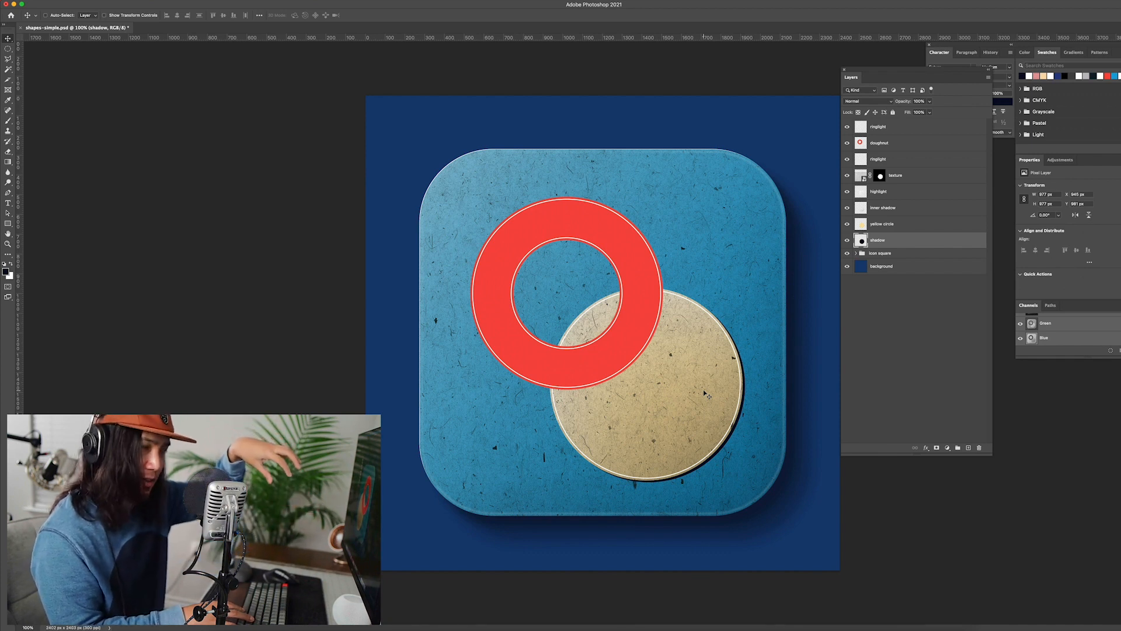
{"action": "key", "text": "super+plus"}
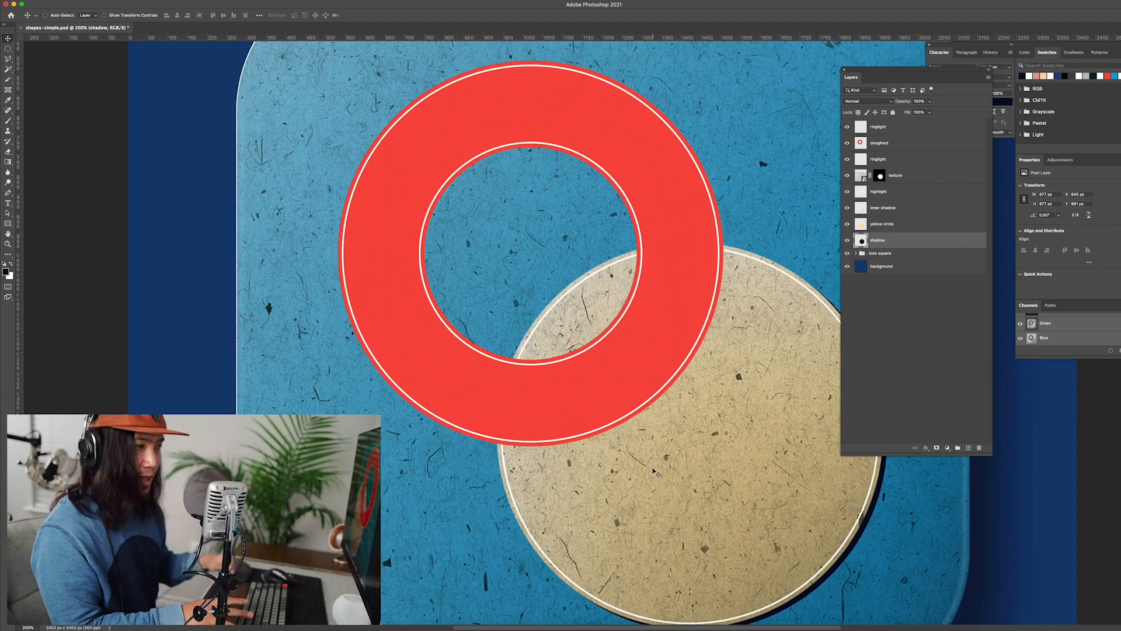
{"action": "key", "text": "super+minus"}
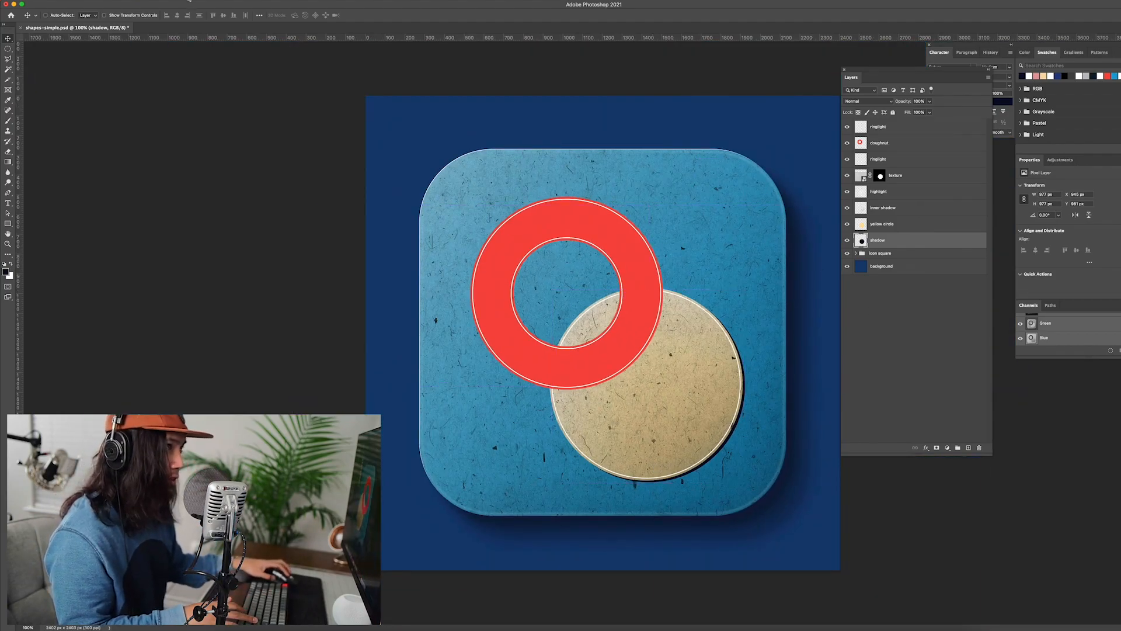
{"action": "left_click", "coordinate": [187, 1]}
{"action": "left_click", "coordinate": [195, 17]}
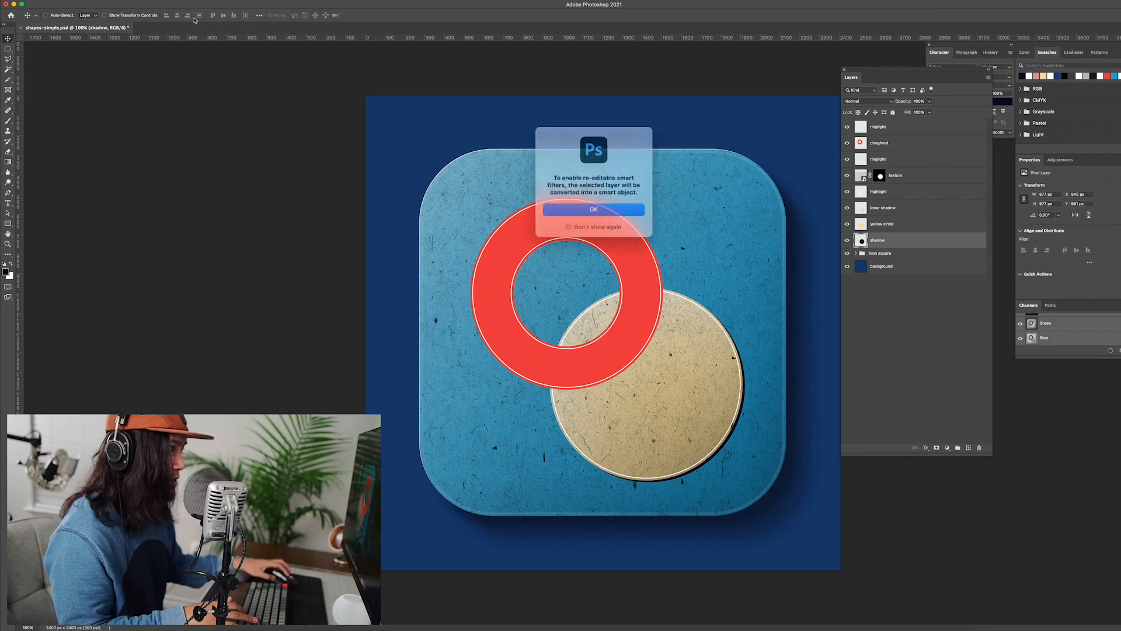
{"action": "left_click", "coordinate": [583, 206]}
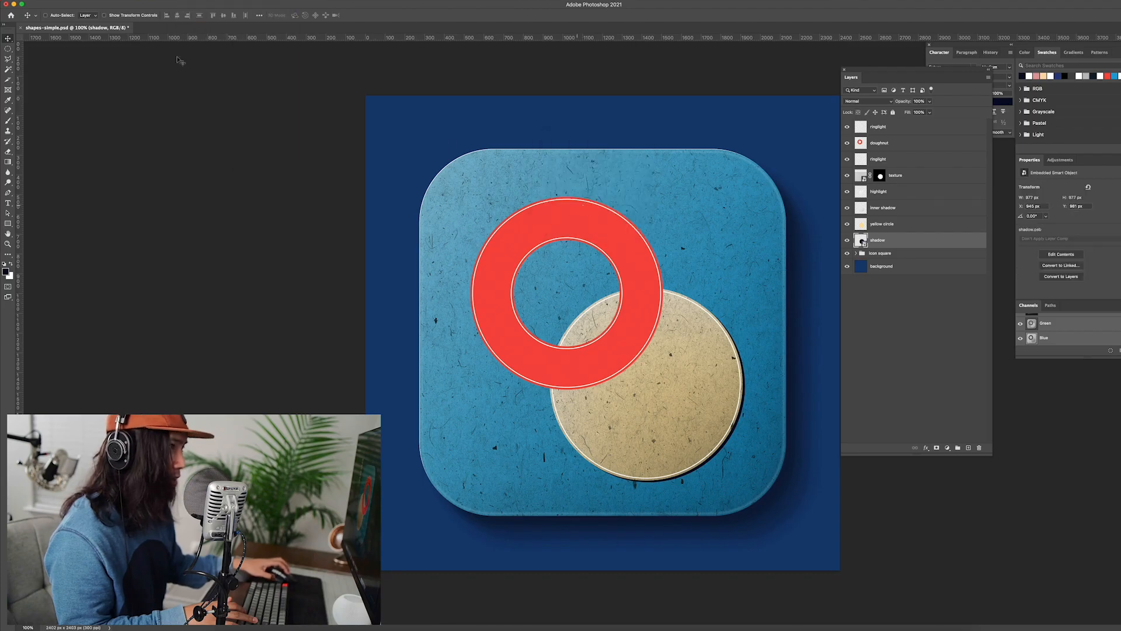
{"action": "left_click", "coordinate": [187, 1]}
{"action": "left_click", "coordinate": [189, 5]}
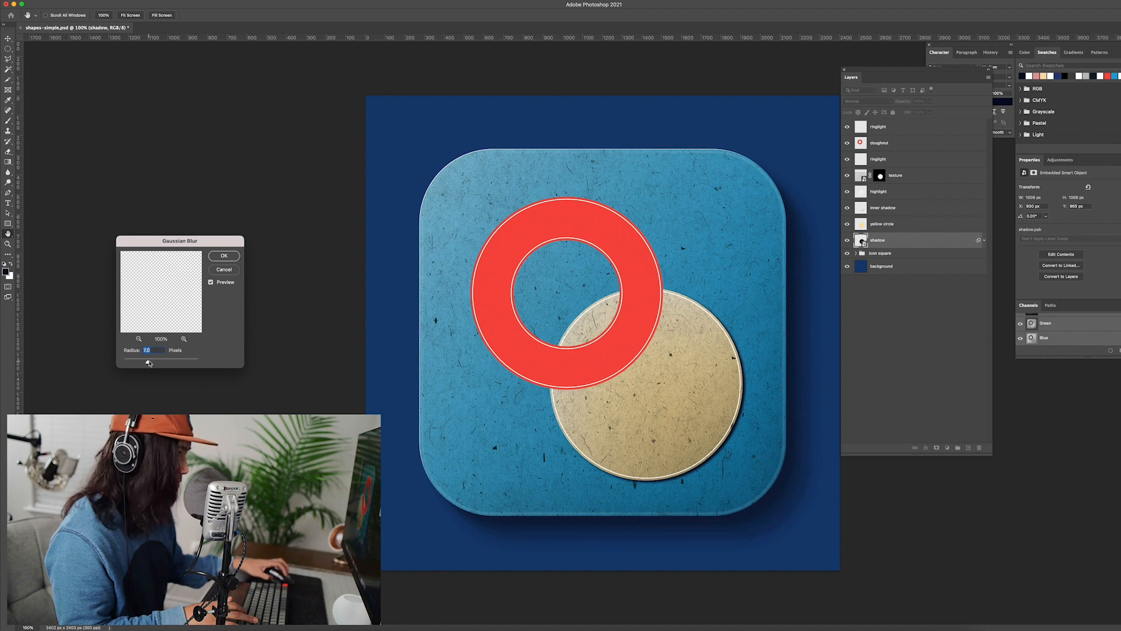
{"action": "left_click", "coordinate": [225, 256]}
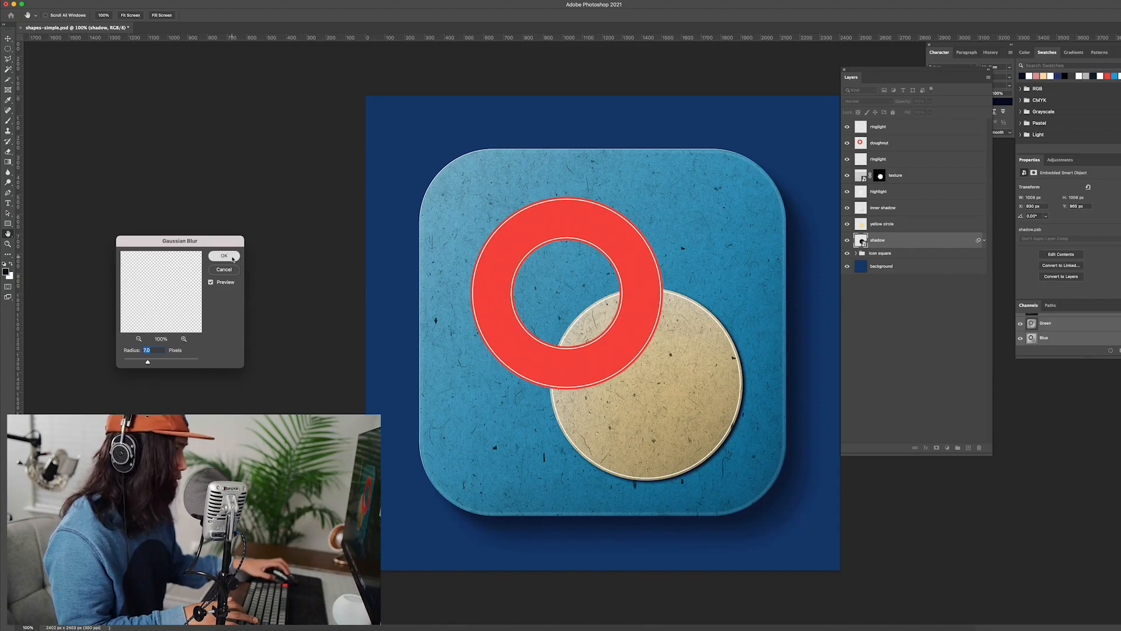
- Set the shadow layer's blend mode to Multiply and lower its opacity to 50%, then check the softened edge
{"action": "left_click", "coordinate": [866, 103]}
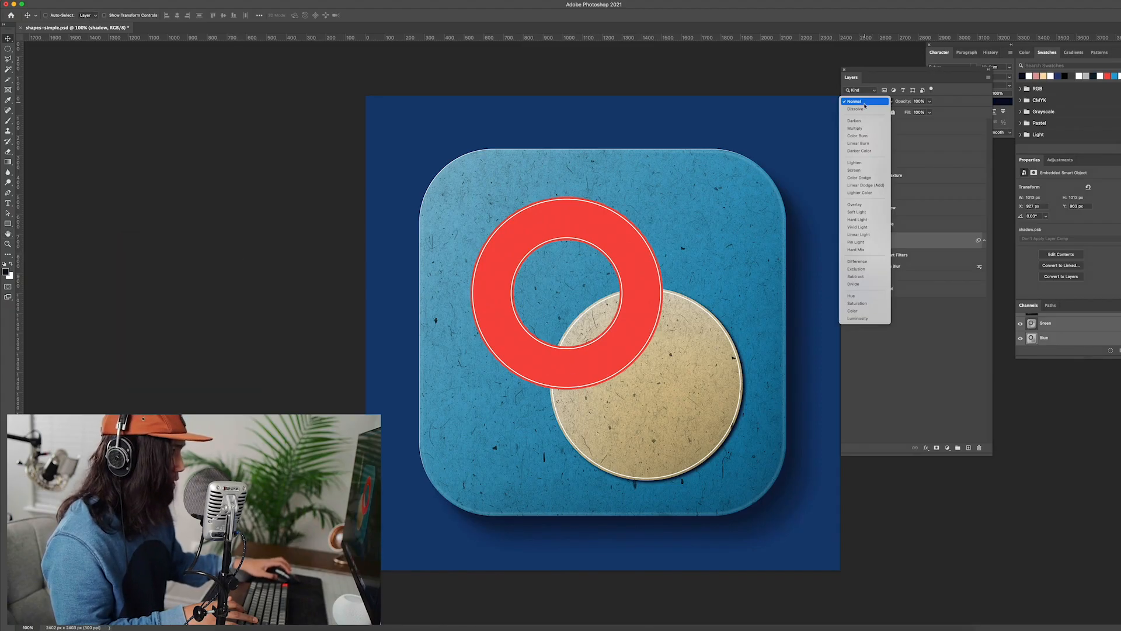
{"action": "left_click", "coordinate": [862, 129]}
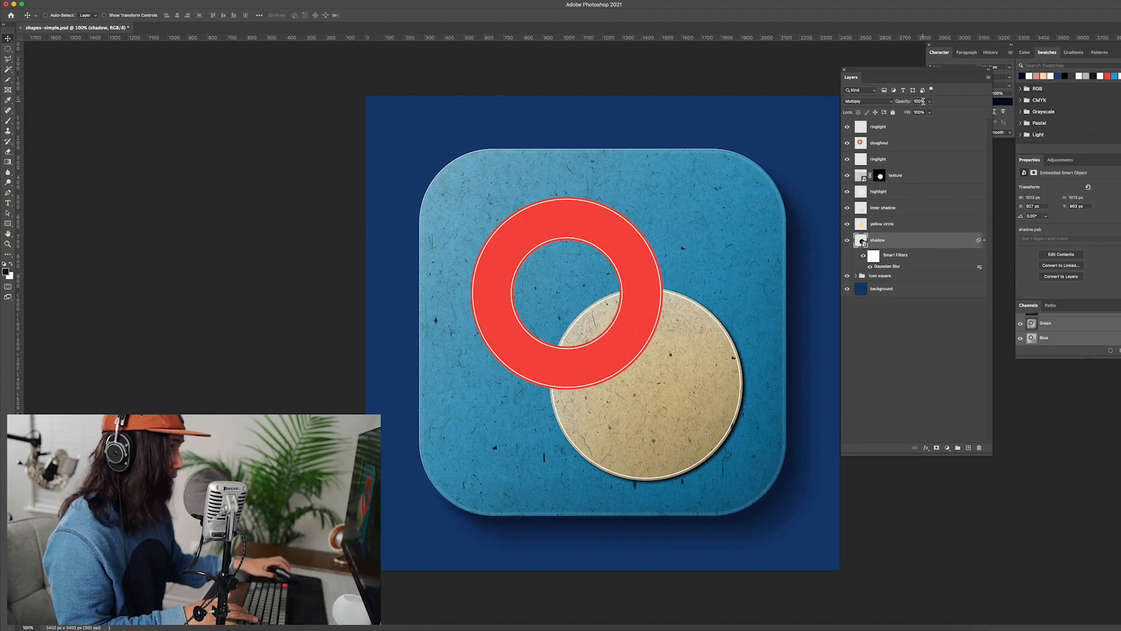
{"action": "left_click", "coordinate": [930, 102]}
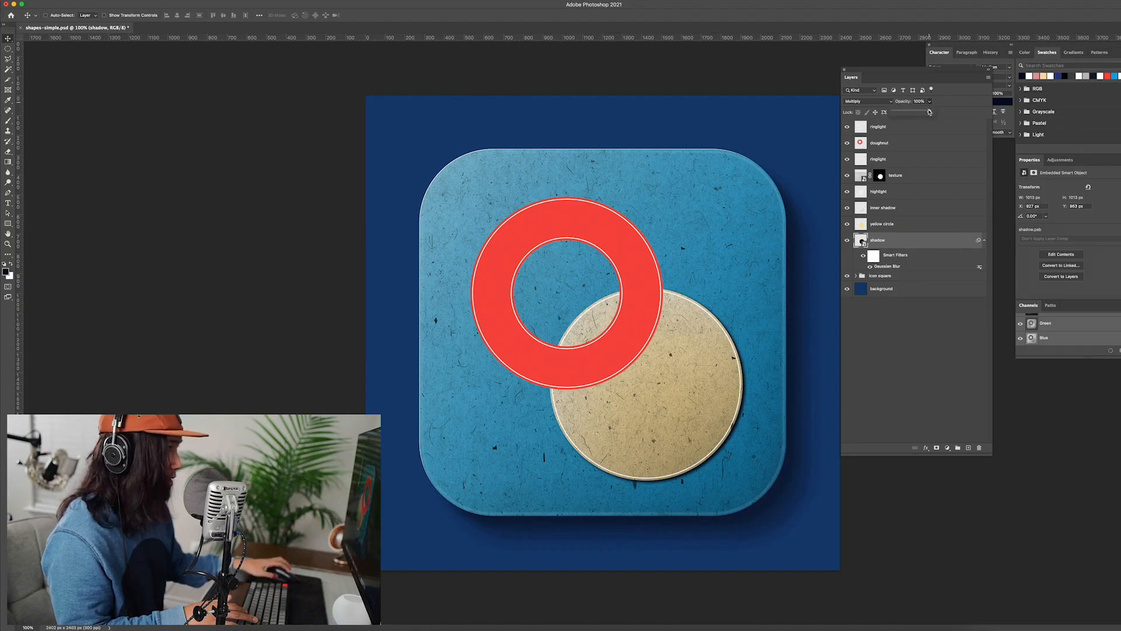
{"action": "left_click_drag", "start_coordinate": [919, 113], "coordinate": [916, 113]}
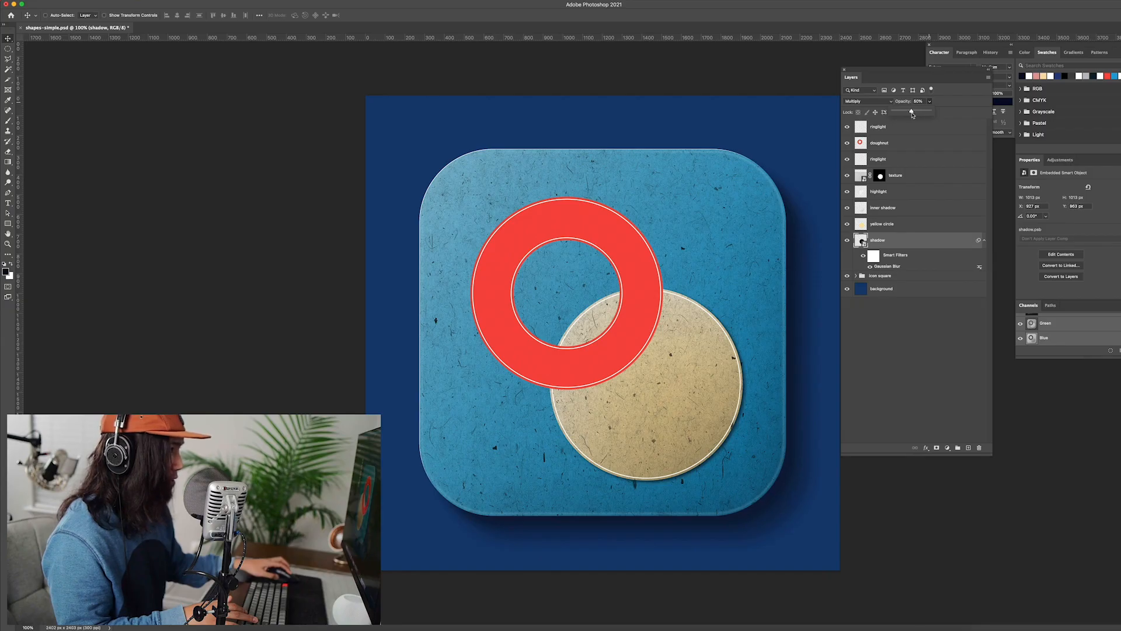
{"action": "left_click", "coordinate": [871, 329]}
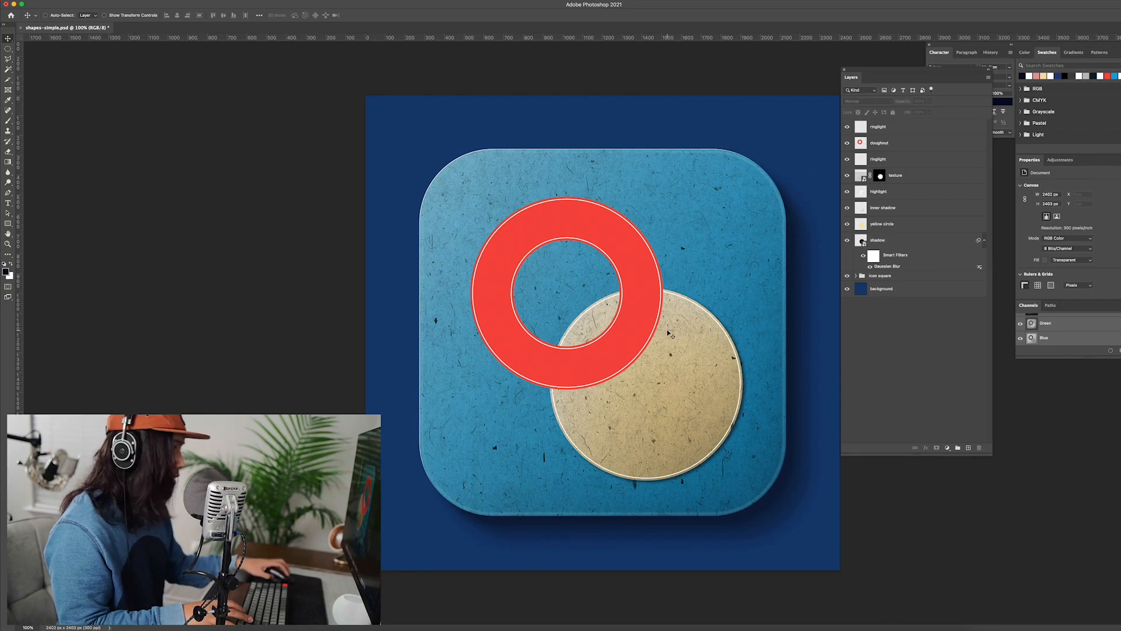
{"action": "key", "text": "super+equal"}
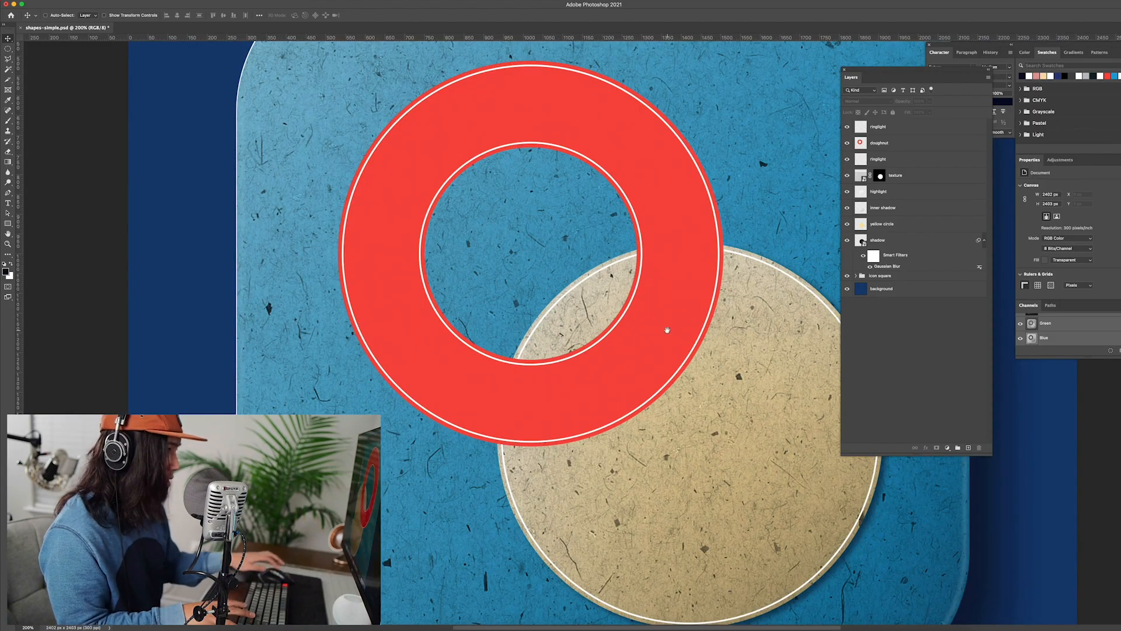
{"action": "scroll", "coordinate": [667, 330], "scroll_direction": "right", "scroll_amount": 5}
{"action": "scroll", "coordinate": [667, 330], "scroll_direction": "down", "scroll_amount": 3}
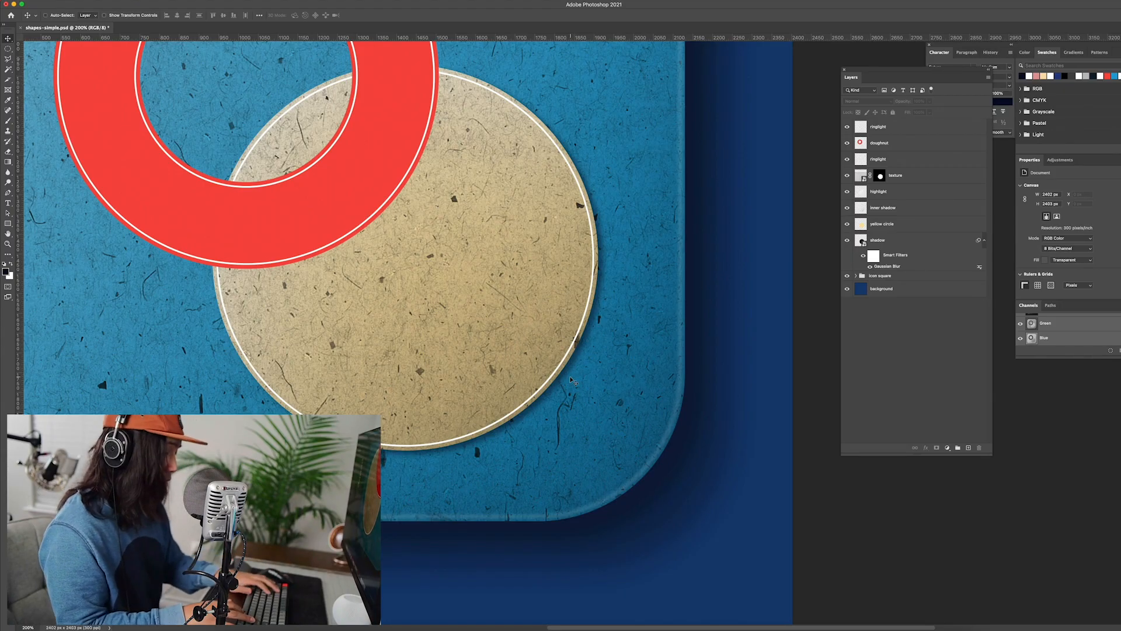
{"action": "key", "text": "super+minus"}
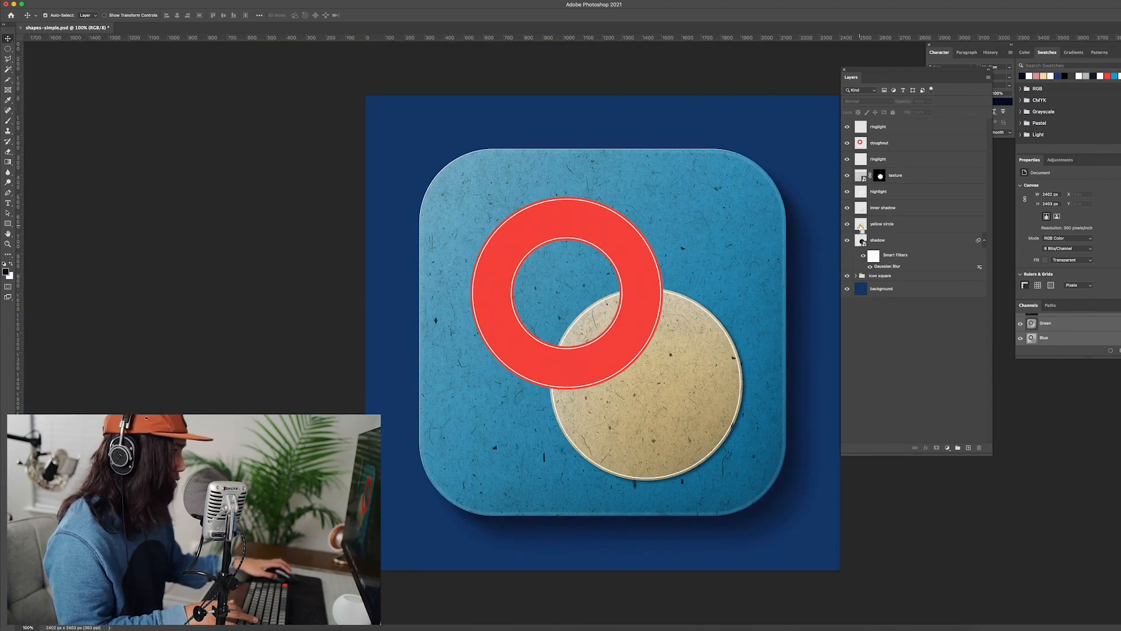
- Reselect the yellow circle's outline, add a layer named "rimlight" directly above the shadow layer, fill the selection with white, and deselect
{"action": "left_click", "coordinate": [877, 240]}
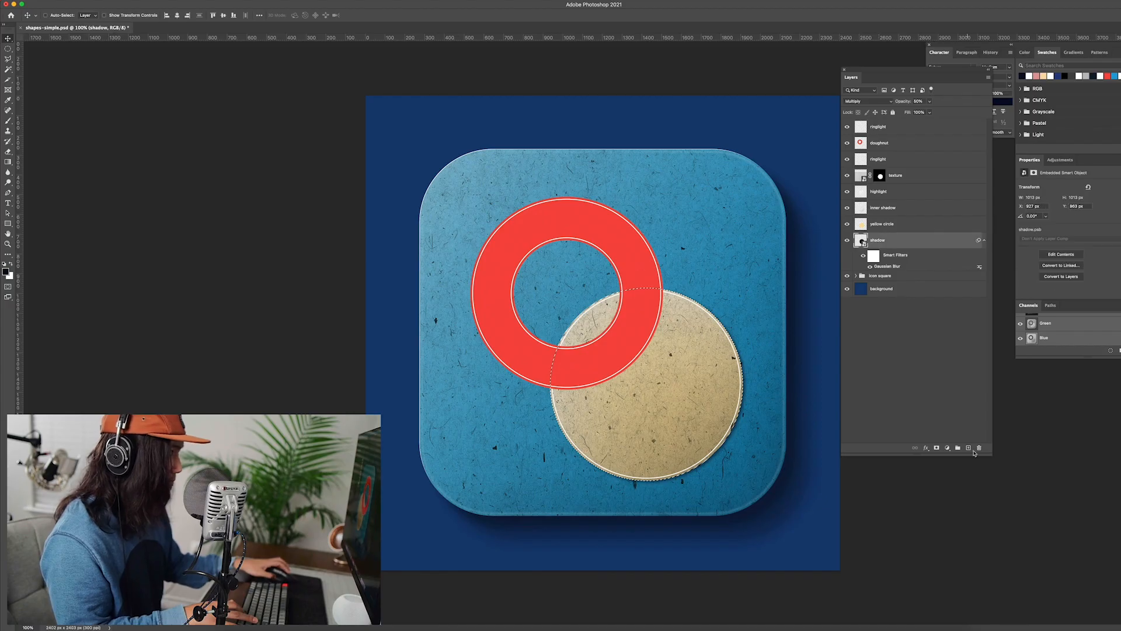
{"action": "left_click", "coordinate": [970, 448]}
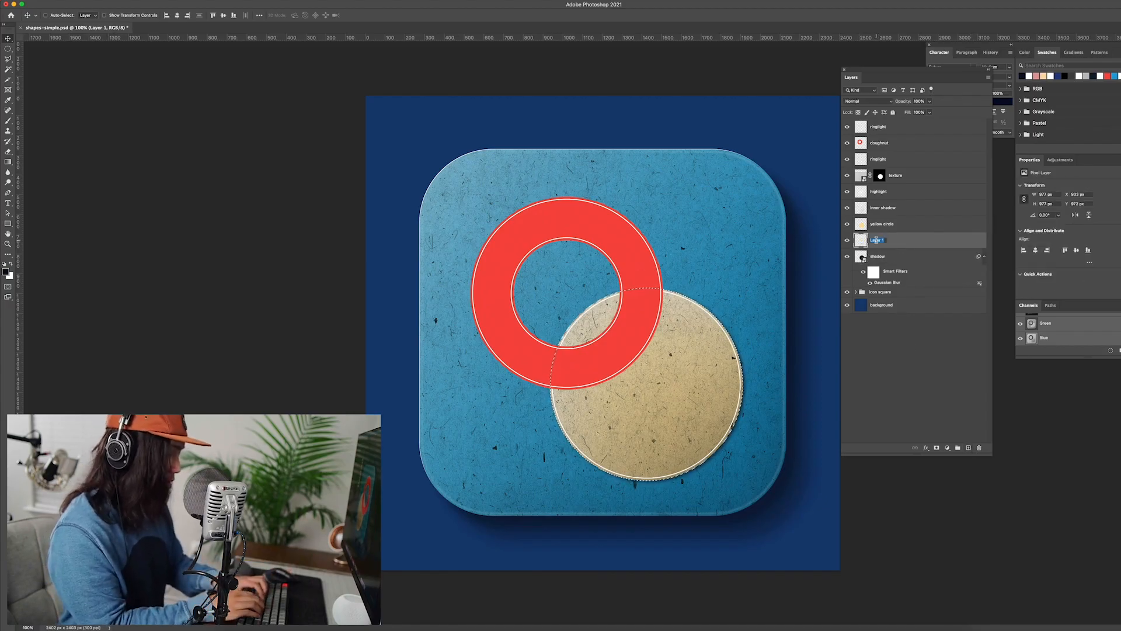
{"action": "type", "text": "rimlight"}
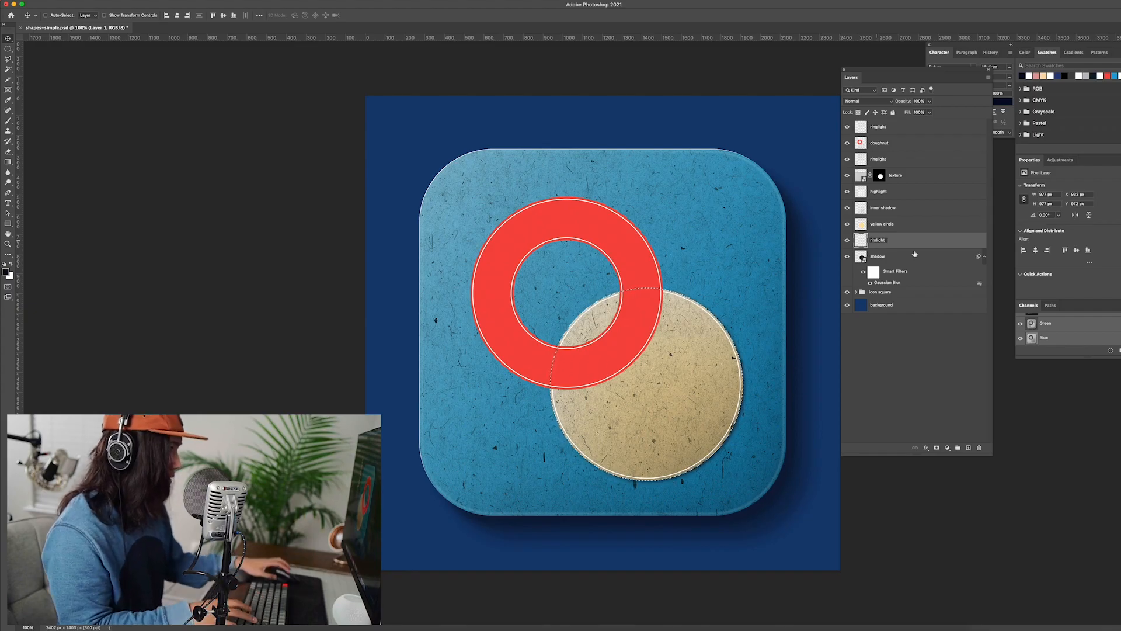
{"action": "key", "text": "Return"}
{"action": "key", "text": "ctrl+d"}
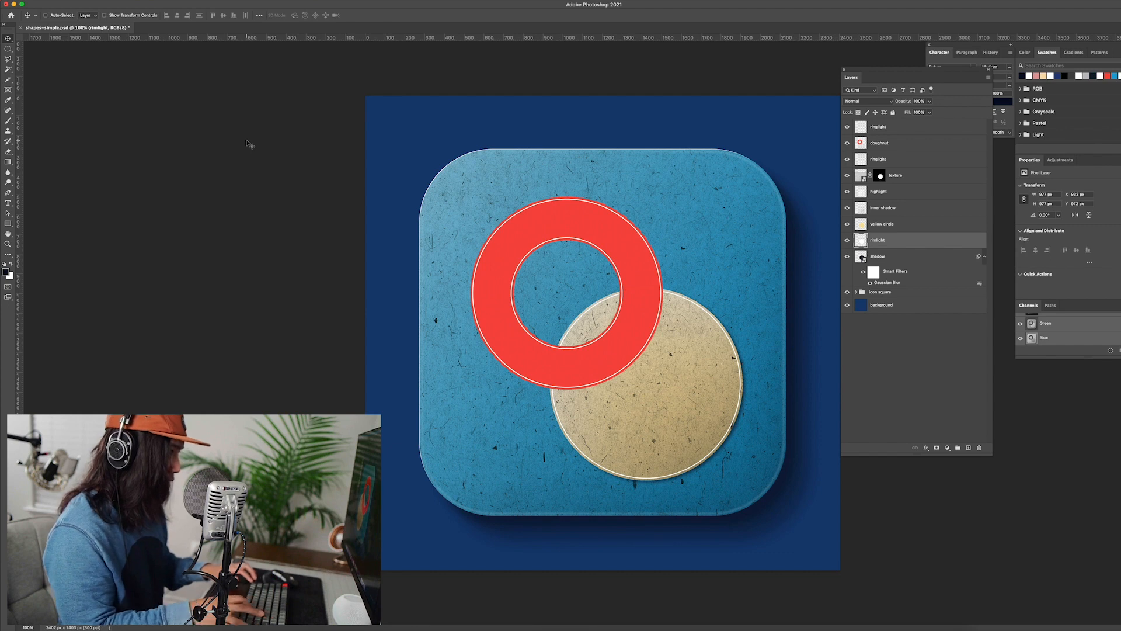
- Nudge the rimlight layer up and left to X 931 px, Y 970 px so it peeks out from the yellow circle's edge
{"action": "key", "text": "ctrl+plus"}
{"action": "key", "text": "ctrl+plus"}
{"action": "key", "text": "ctrl+plus"}
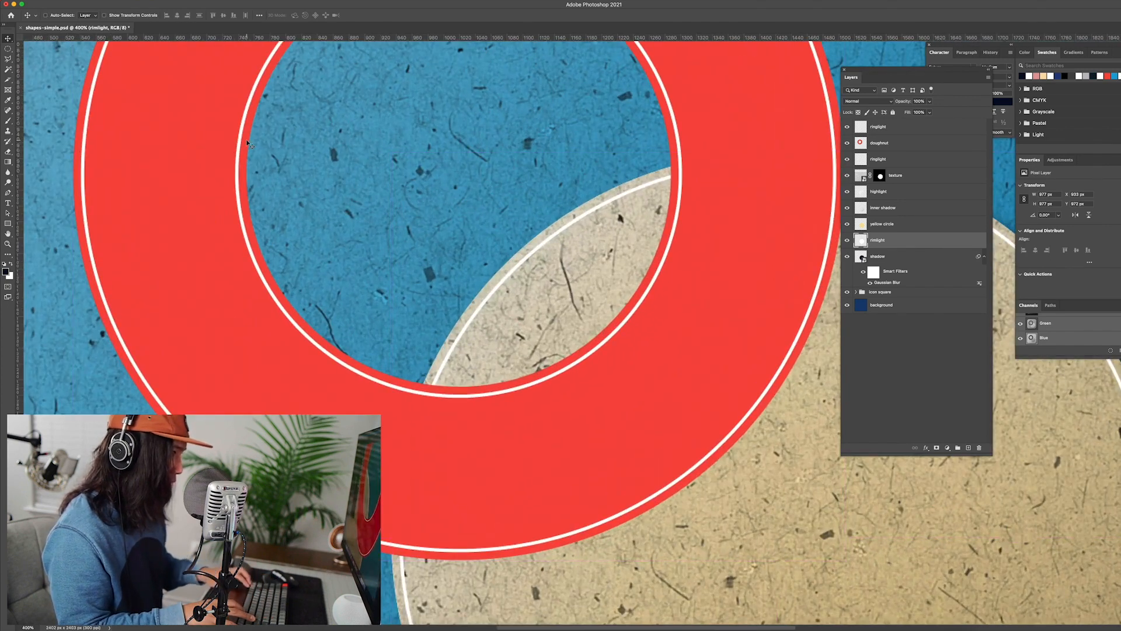
{"action": "key", "text": "Up"}
{"action": "key", "text": "Left"}
{"action": "key", "text": "Up"}
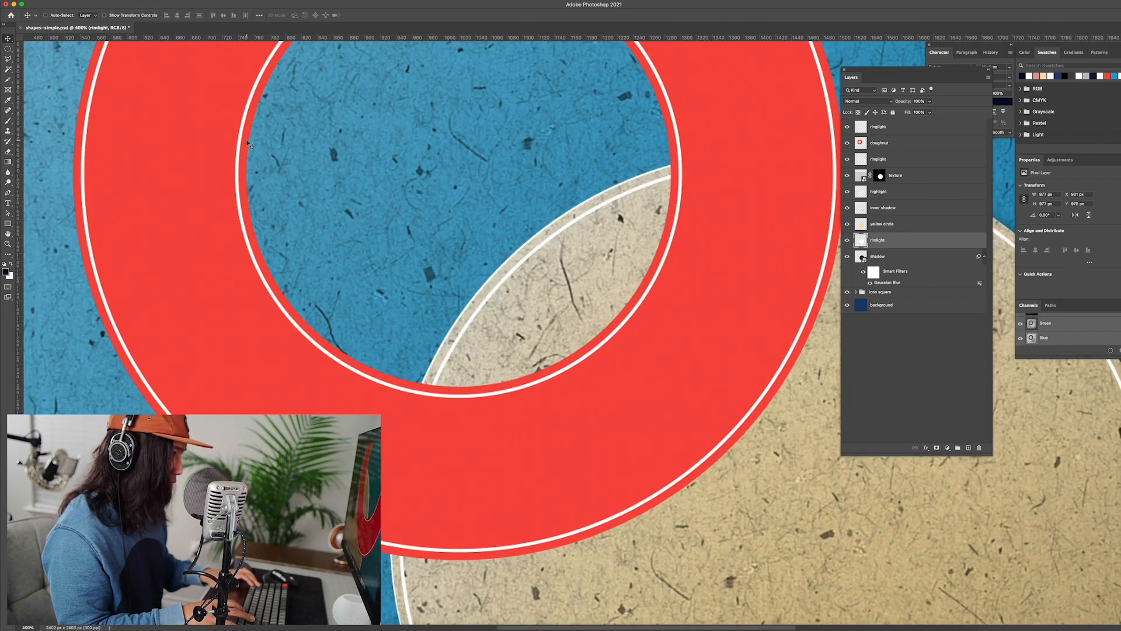
{"action": "key", "text": "ctrl+minus"}
{"action": "key", "text": "ctrl+minus"}
{"action": "key", "text": "ctrl+minus"}
{"action": "key", "text": "ctrl+minus"}
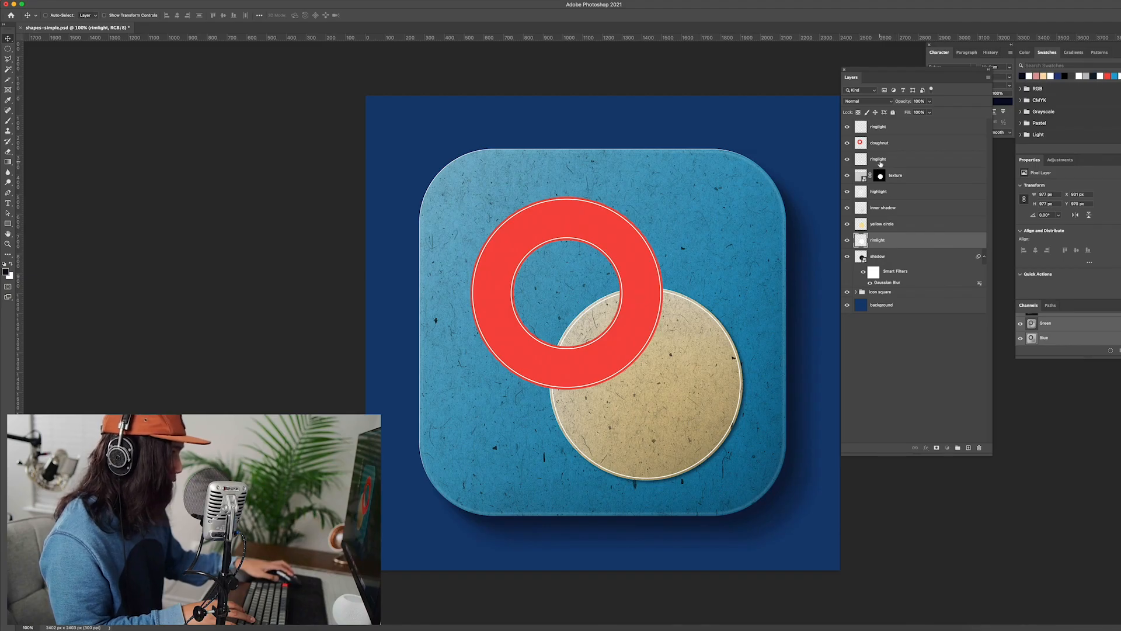
- Convert the ringlight layer directly above the yellow circle's texture to a smart object and soften it with a slight Gaussian Blur
{"action": "left_click", "coordinate": [880, 159]}
{"action": "left_click", "coordinate": [193, 0]}
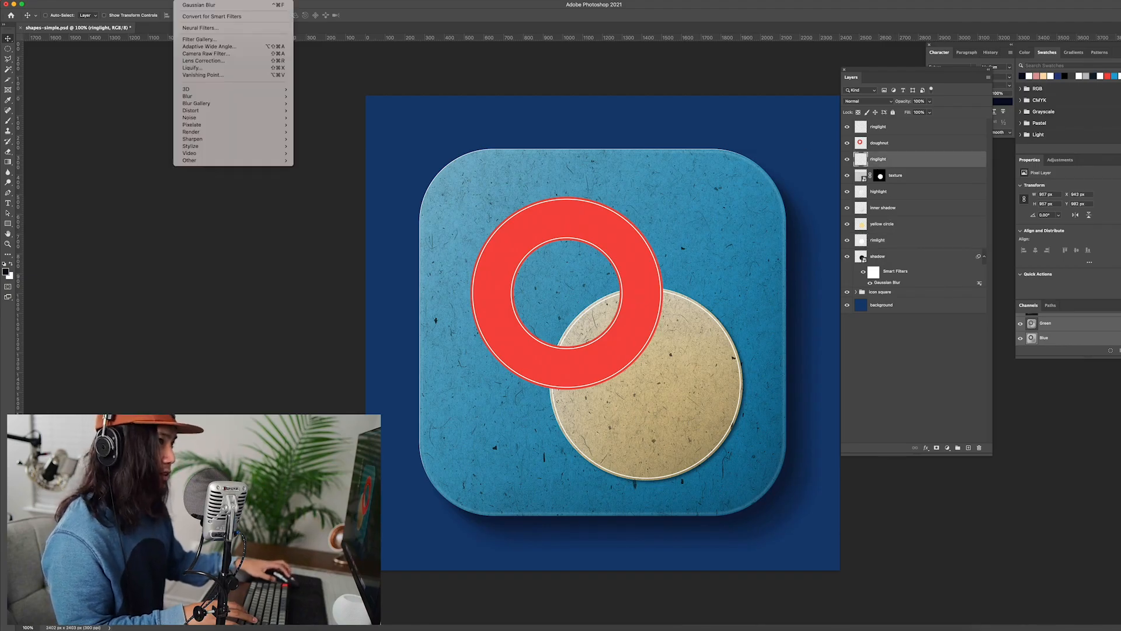
{"action": "left_click", "coordinate": [193, 17]}
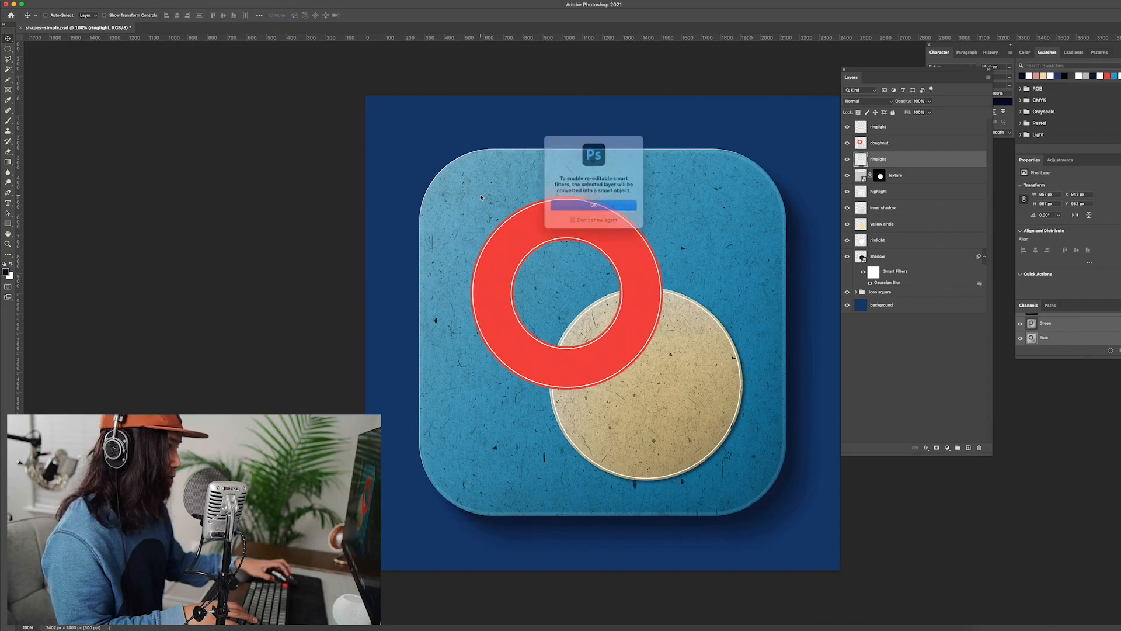
{"action": "left_click", "coordinate": [585, 206]}
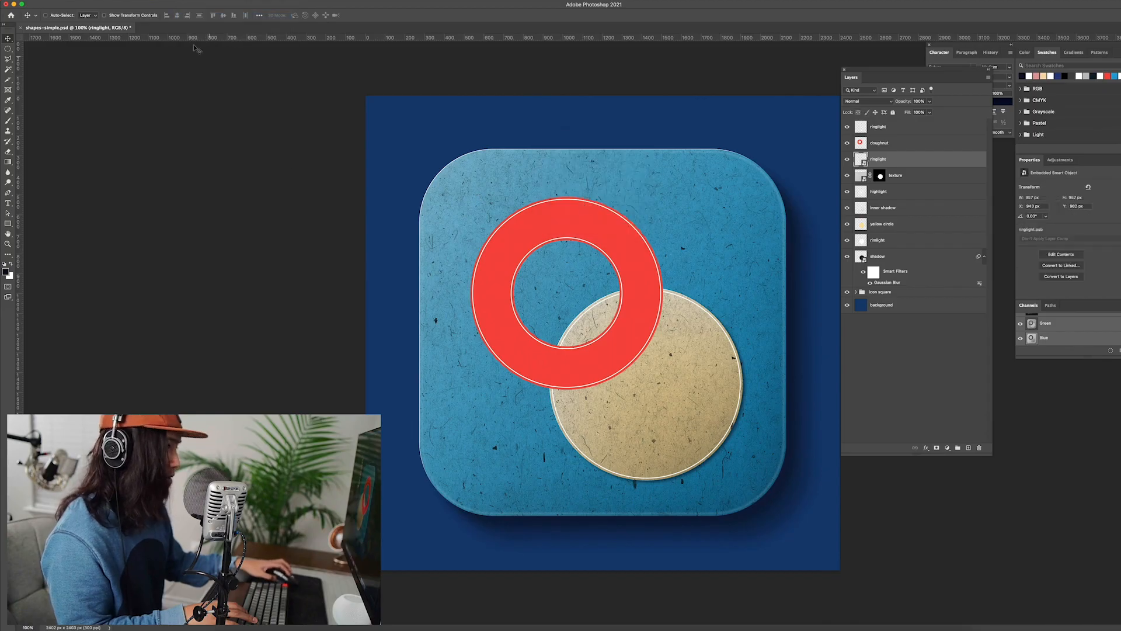
{"action": "left_click", "coordinate": [186, 1]}
{"action": "left_click", "coordinate": [186, 5]}
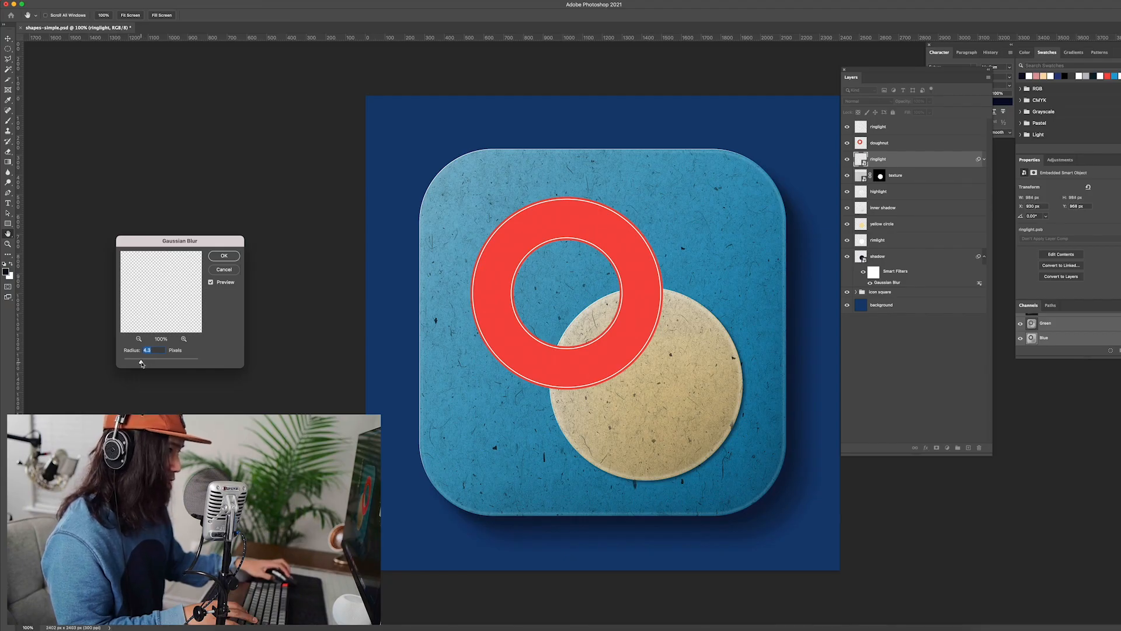
{"action": "left_click", "coordinate": [223, 255]}
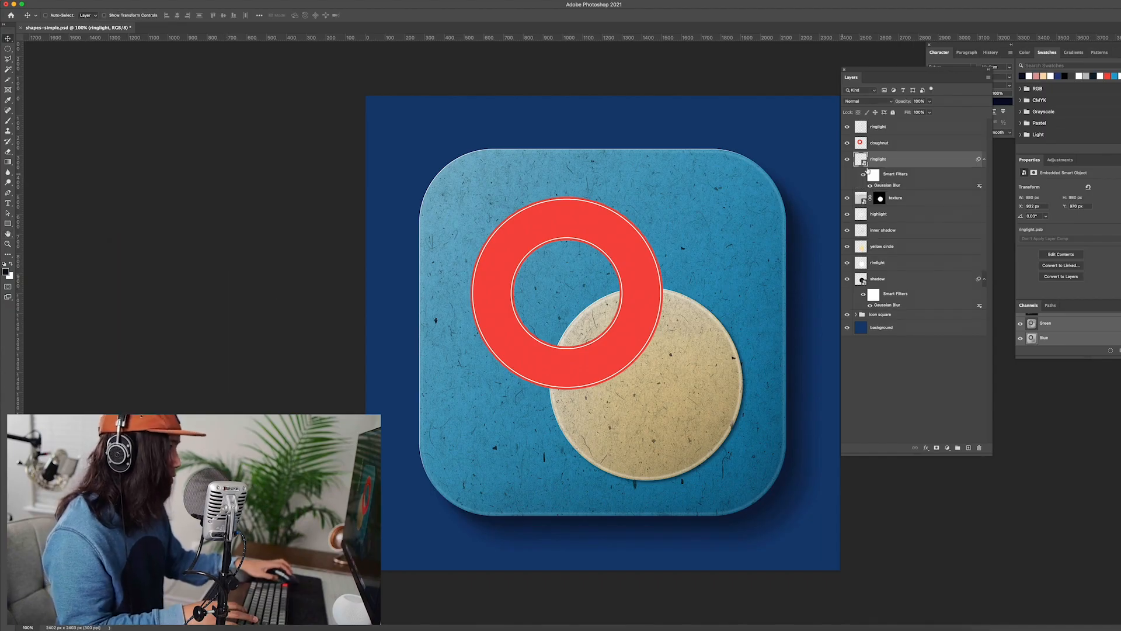
- Add a layer mask to the blurred ringlight layer and paint out the ring's upper-left part with a smaller soft black brush
{"action": "left_click", "coordinate": [938, 447]}
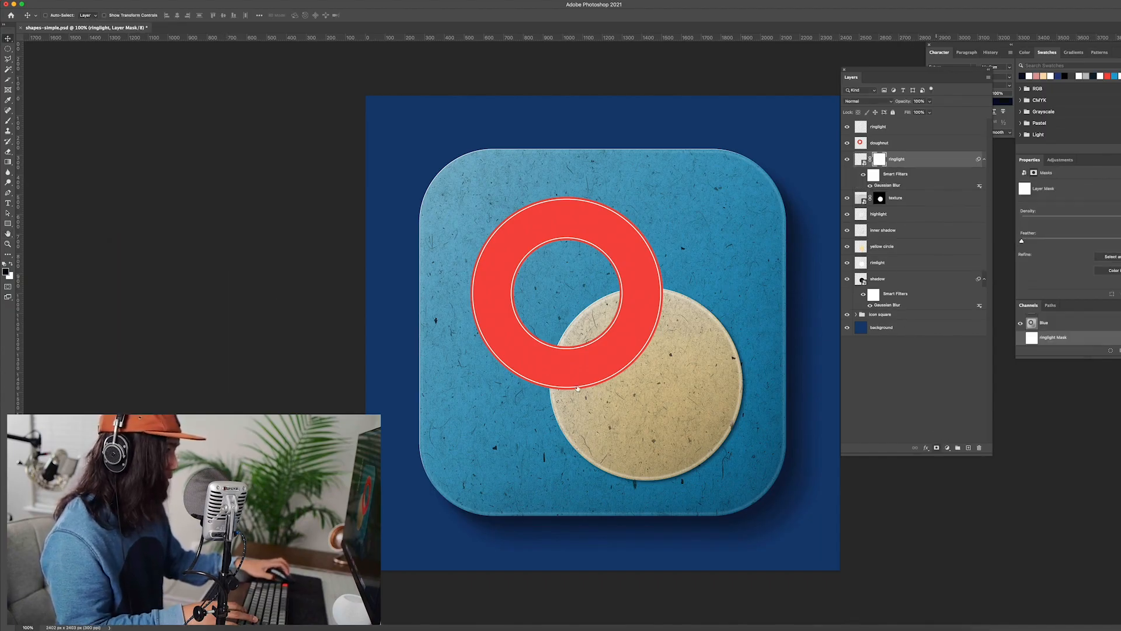
{"action": "left_click", "coordinate": [7, 121]}
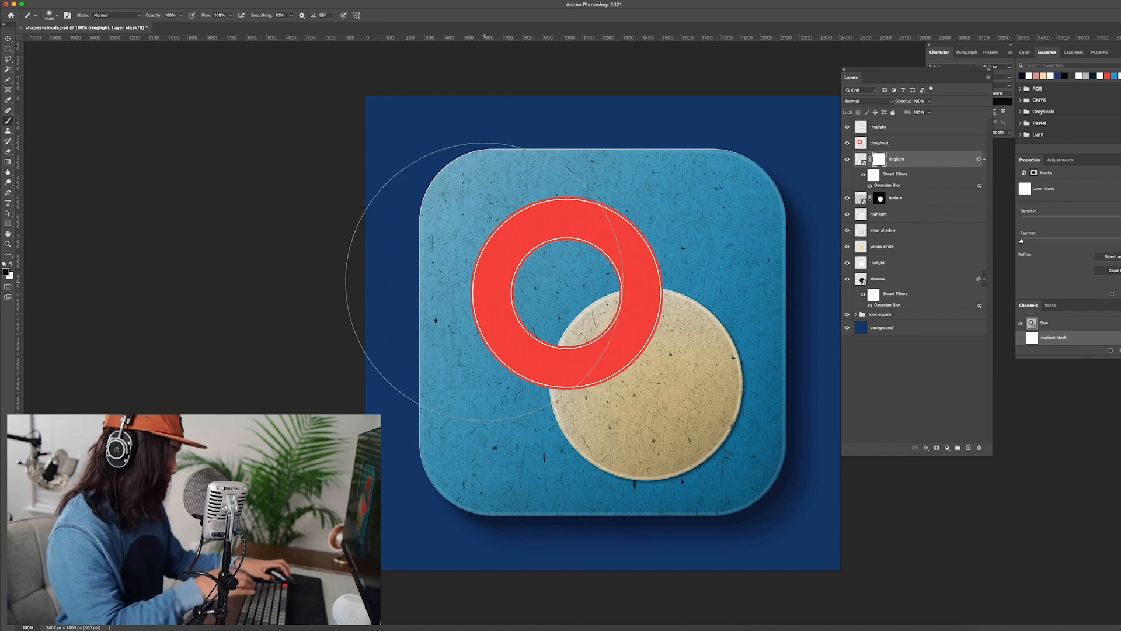
{"action": "key", "text": "bracketleft"}
{"action": "key", "text": "bracketleft"}
{"action": "key", "text": "bracketleft"}
{"action": "key", "text": "bracketleft"}
{"action": "key", "text": "bracketleft"}
{"action": "key", "text": "bracketleft"}
{"action": "key", "text": "bracketleft"}
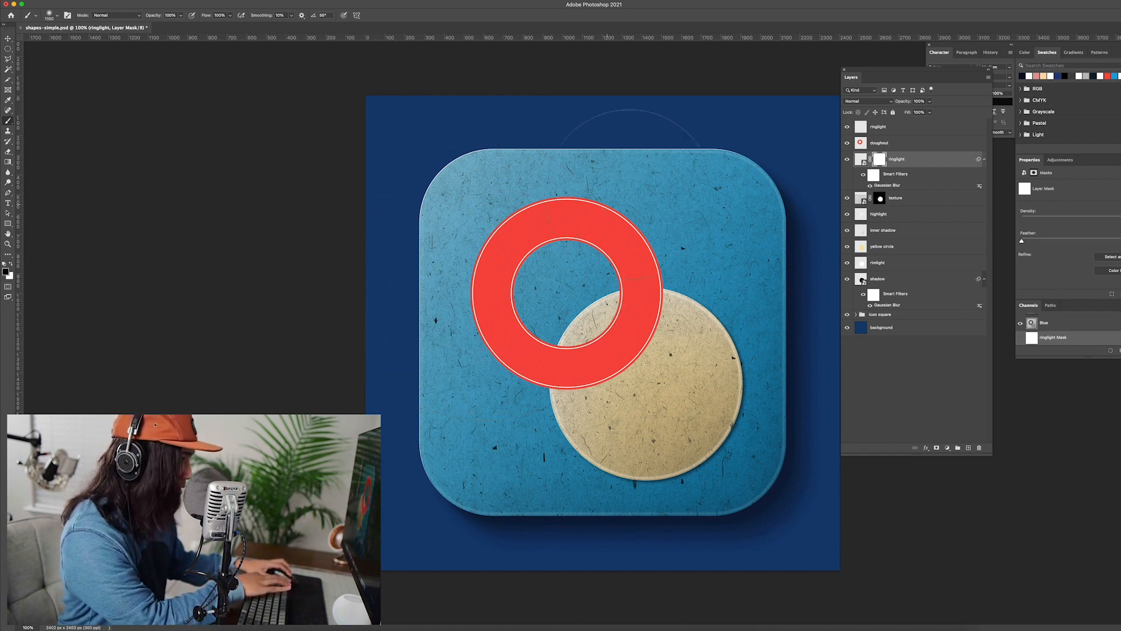
{"action": "left_click_drag", "start_coordinate": [680, 212], "coordinate": [517, 274]}
{"action": "key", "text": "bracketleft"}
{"action": "key", "text": "bracketleft"}
{"action": "key", "text": "bracketleft"}
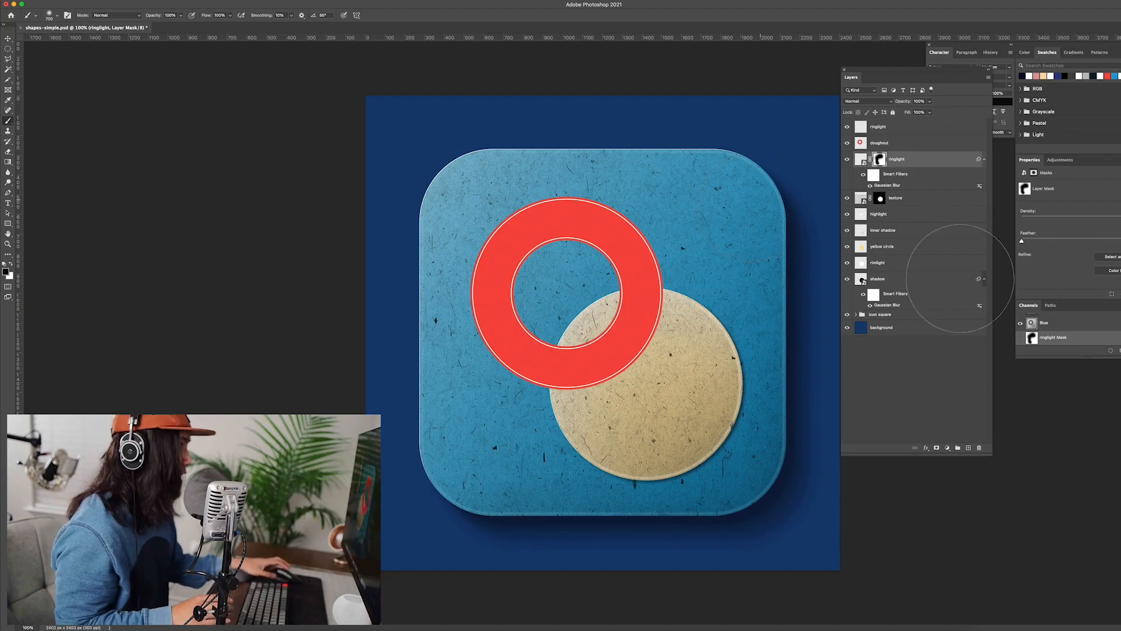
- Group all yellow circle layers, from the masked ringlight down to the shadow, and name the group "yellow circle"
{"action": "left_click", "coordinate": [926, 162]}
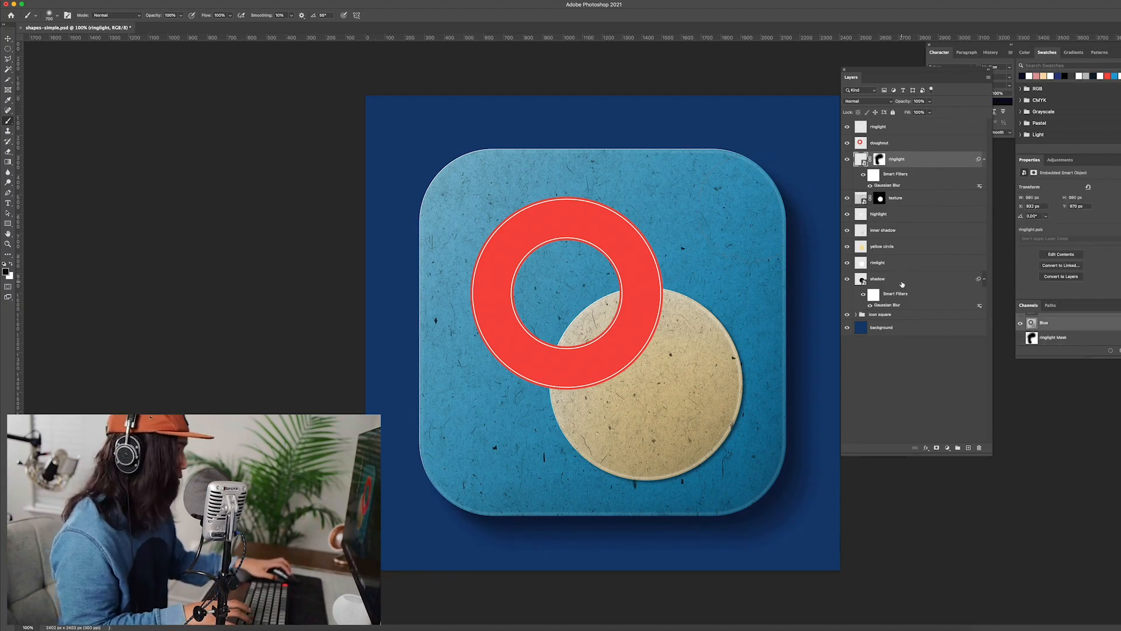
{"action": "left_click", "coordinate": [902, 284], "text": "shift"}
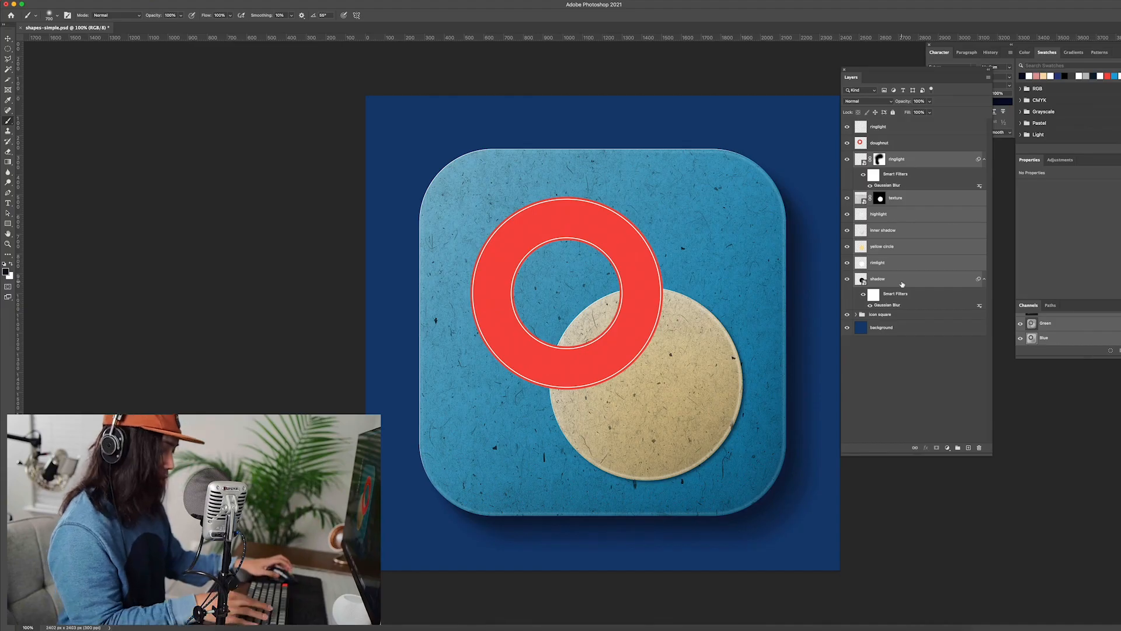
{"action": "key", "text": "super+g"}
{"action": "double_click", "coordinate": [876, 156]}
{"action": "type", "text": "yello"}
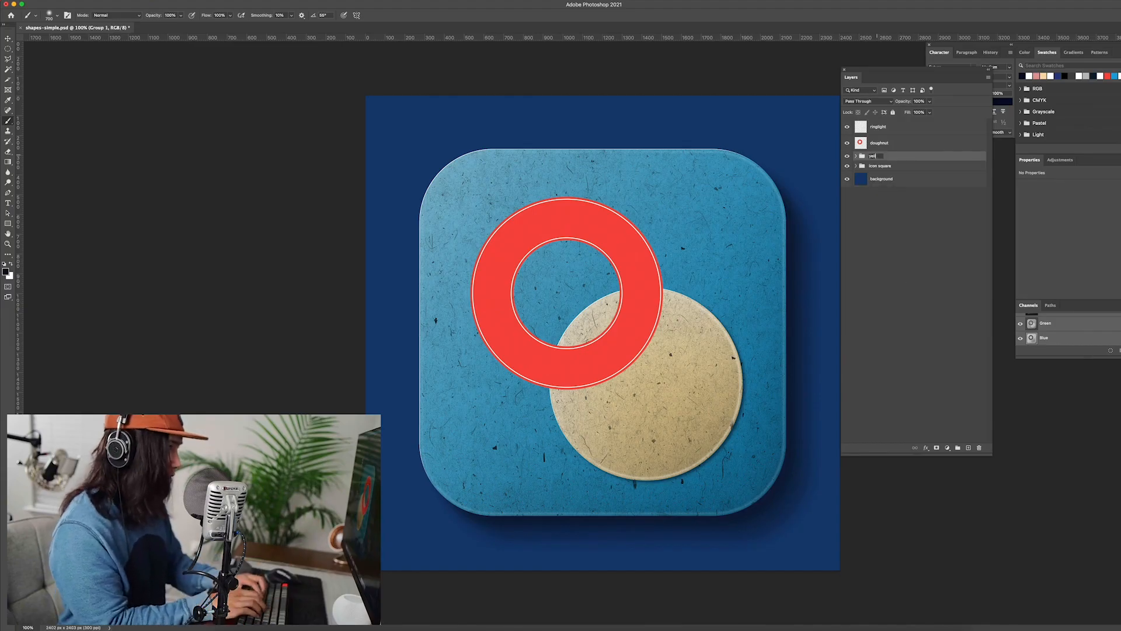
{"action": "type", "text": "w circ"}
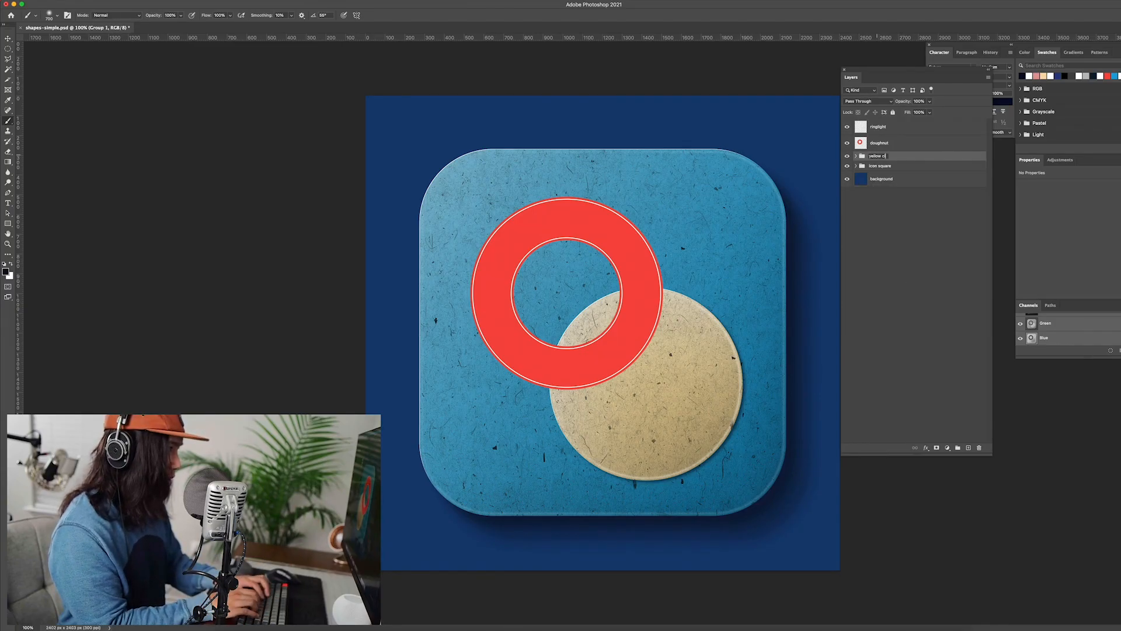
{"action": "type", "text": "le"}
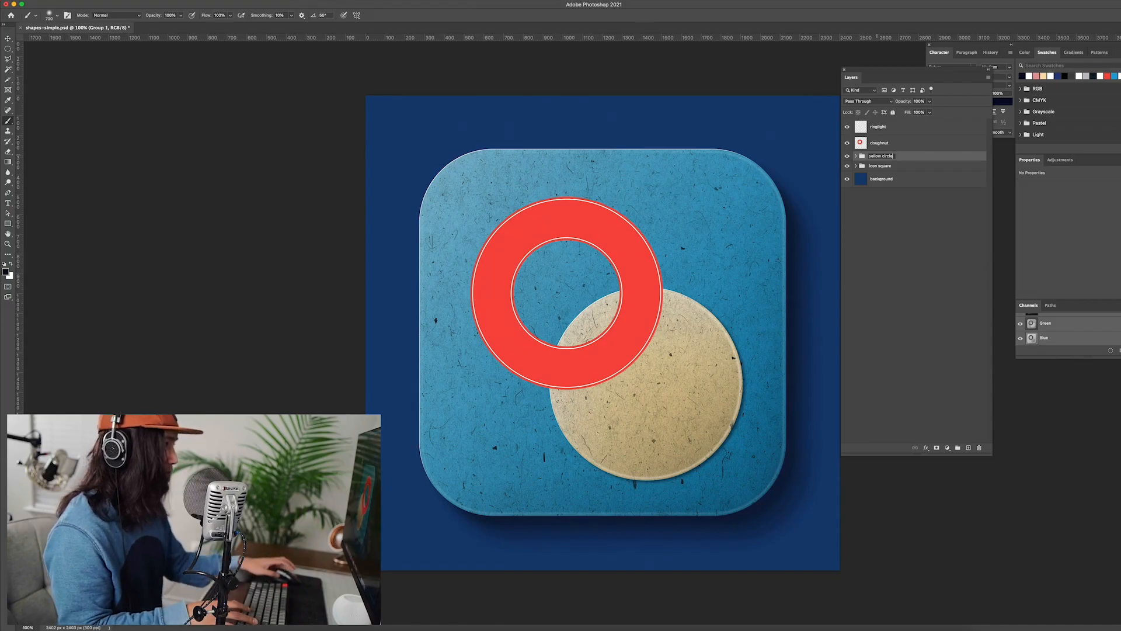
{"action": "key", "text": "Return"}
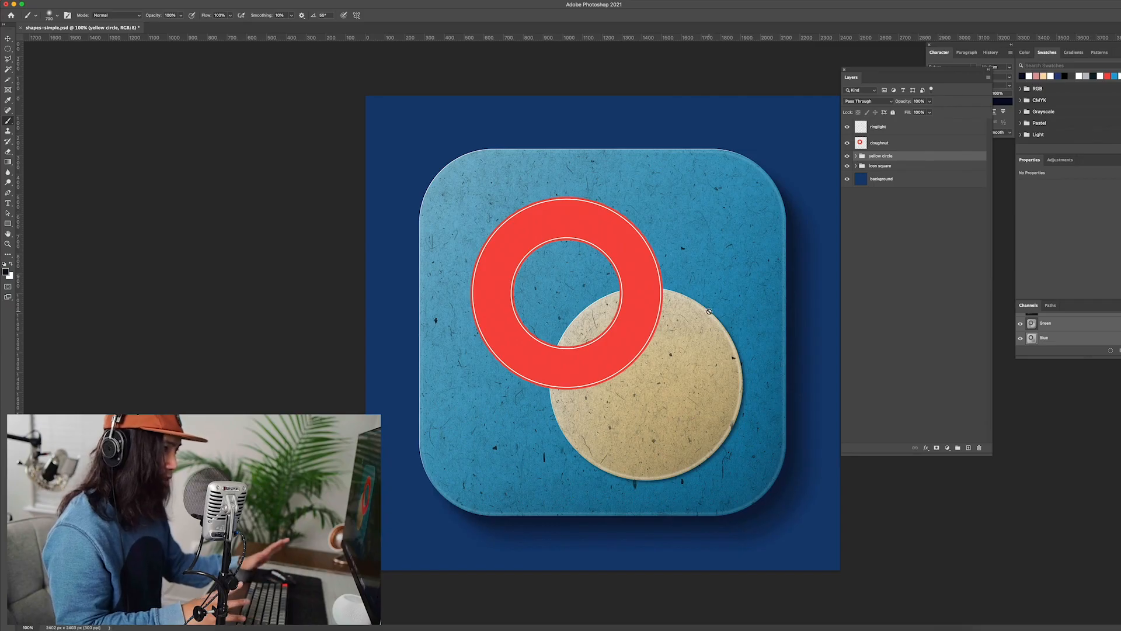
- Place texture.jpg from Finder's Skillshare Tutorial Files folder directly above the doughnut layer, scaled up to cover the whole canvas height
{"action": "left_click", "coordinate": [882, 145]}
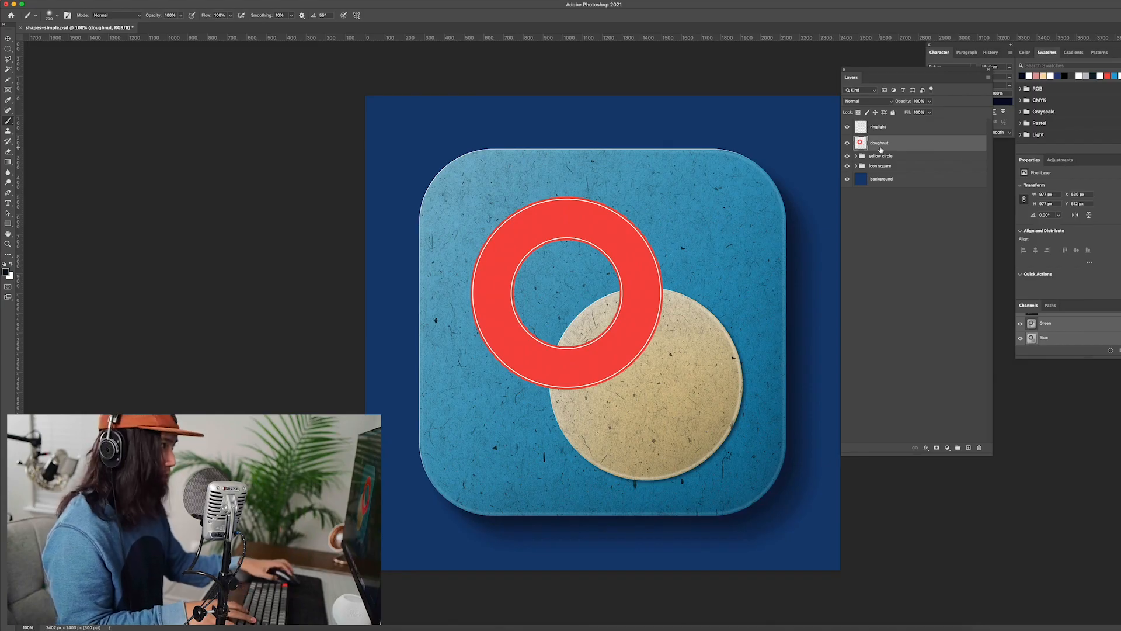
{"action": "key", "text": "super+Tab"}
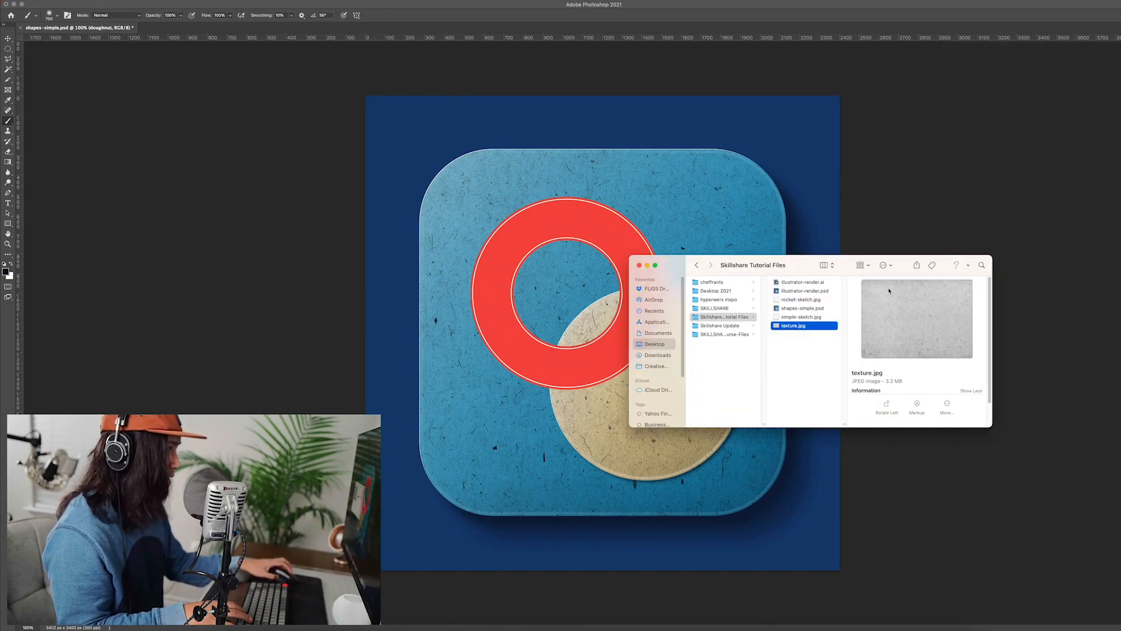
{"action": "left_click_drag", "start_coordinate": [793, 330], "coordinate": [572, 315]}
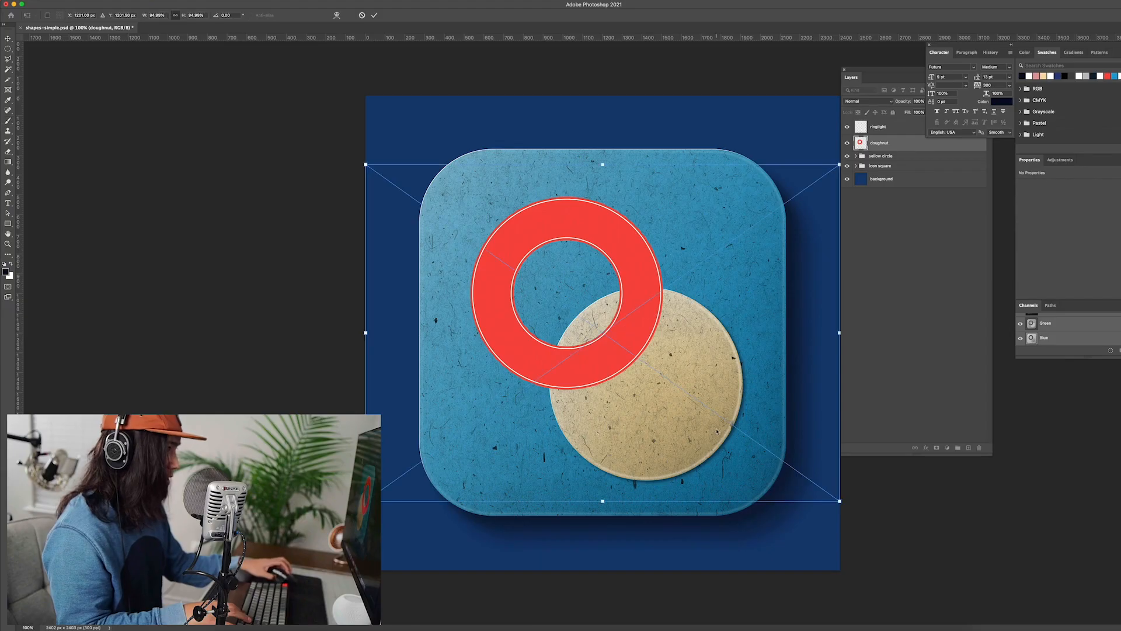
{"action": "left_click_drag", "start_coordinate": [839, 501], "coordinate": [937, 570]}
{"action": "key", "text": "Return"}
{"action": "key", "text": "b"}
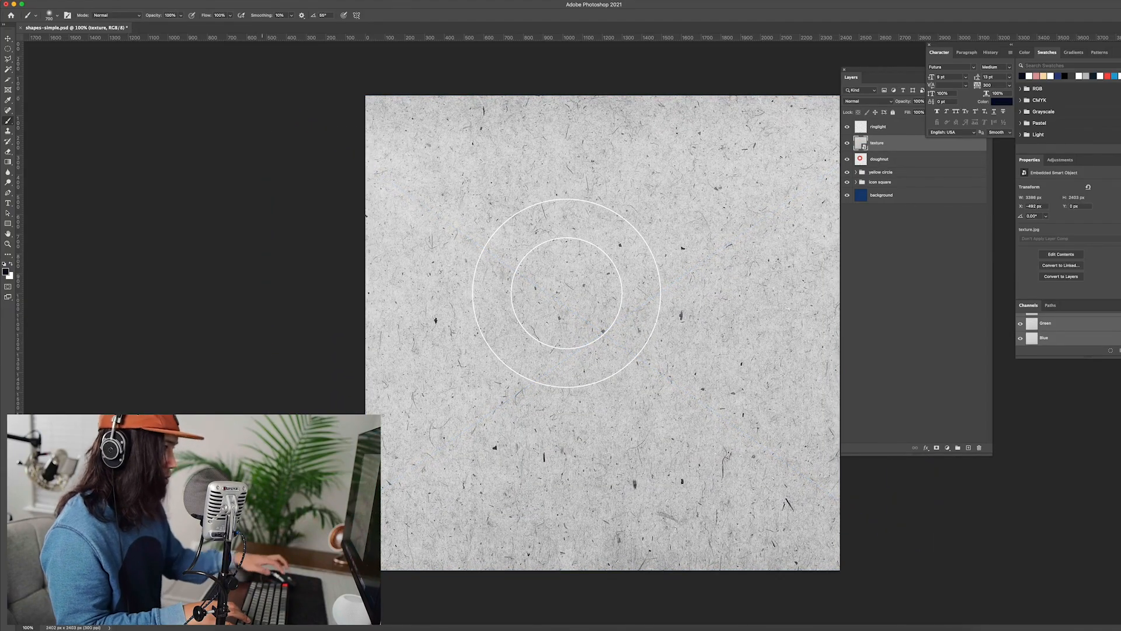
- Reposition the new texture layer over the doughnut to about X -758 px, Y -52 px
{"action": "left_click", "coordinate": [8, 39]}
{"action": "left_click_drag", "start_coordinate": [563, 349], "coordinate": [479, 368]}
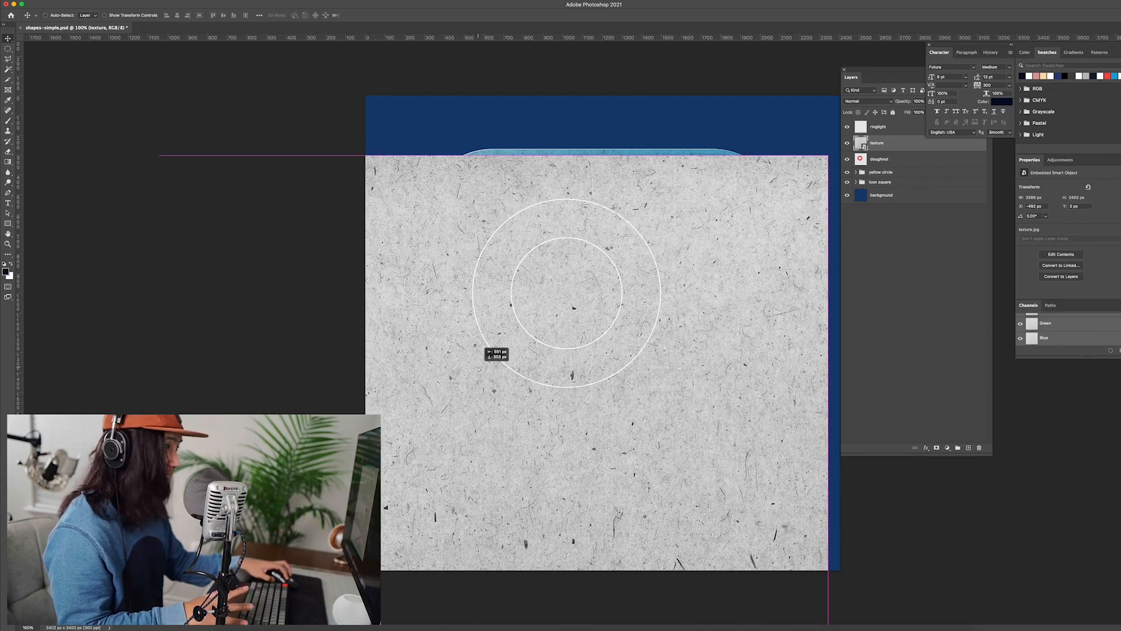
{"action": "left_click_drag", "start_coordinate": [479, 368], "coordinate": [489, 331]}
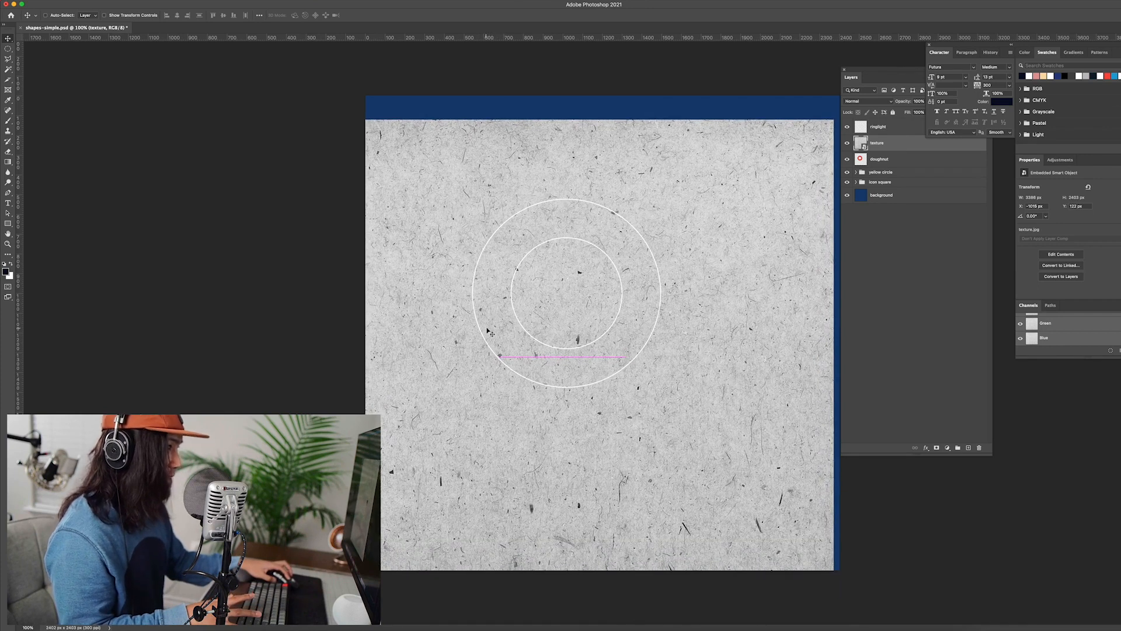
{"action": "left_click_drag", "start_coordinate": [552, 322], "coordinate": [603, 291]}
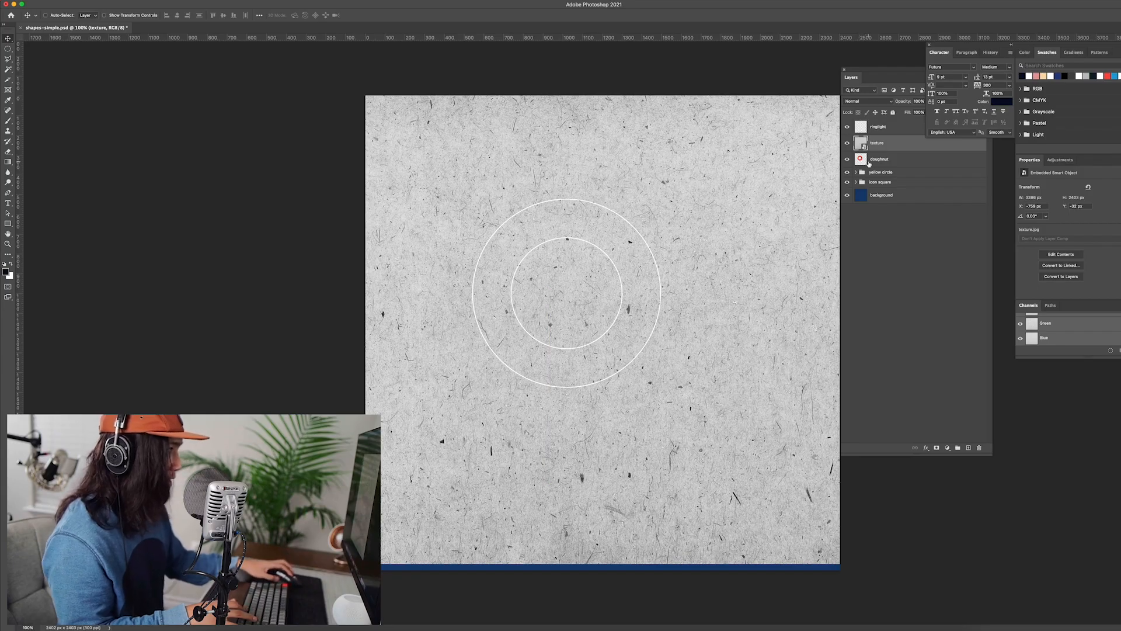
- Mask the texture layer to the doughnut's outline and set its blend mode to Multiply
{"action": "left_click", "coordinate": [861, 160], "text": "super"}
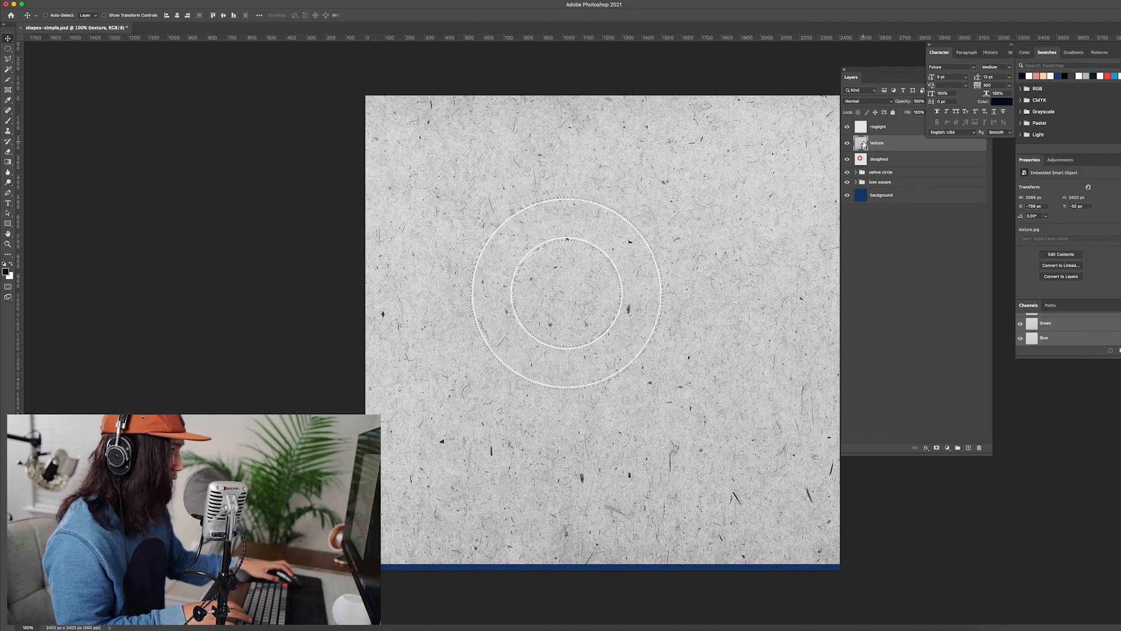
{"action": "left_click", "coordinate": [863, 144]}
{"action": "left_click", "coordinate": [936, 448]}
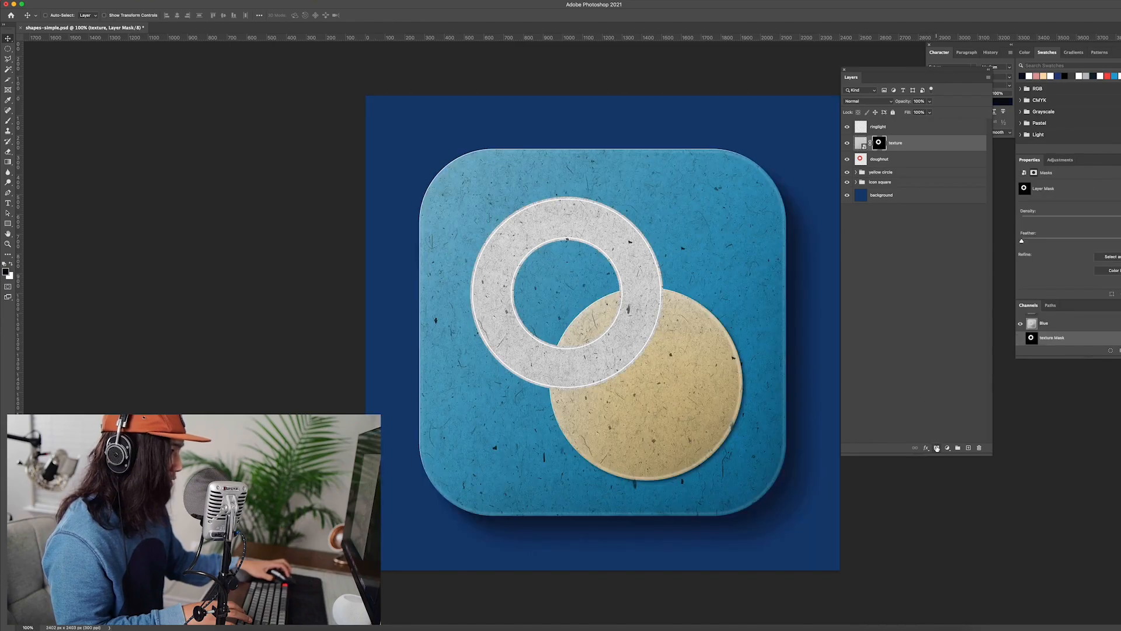
{"action": "left_click", "coordinate": [857, 146]}
{"action": "left_click", "coordinate": [862, 102]}
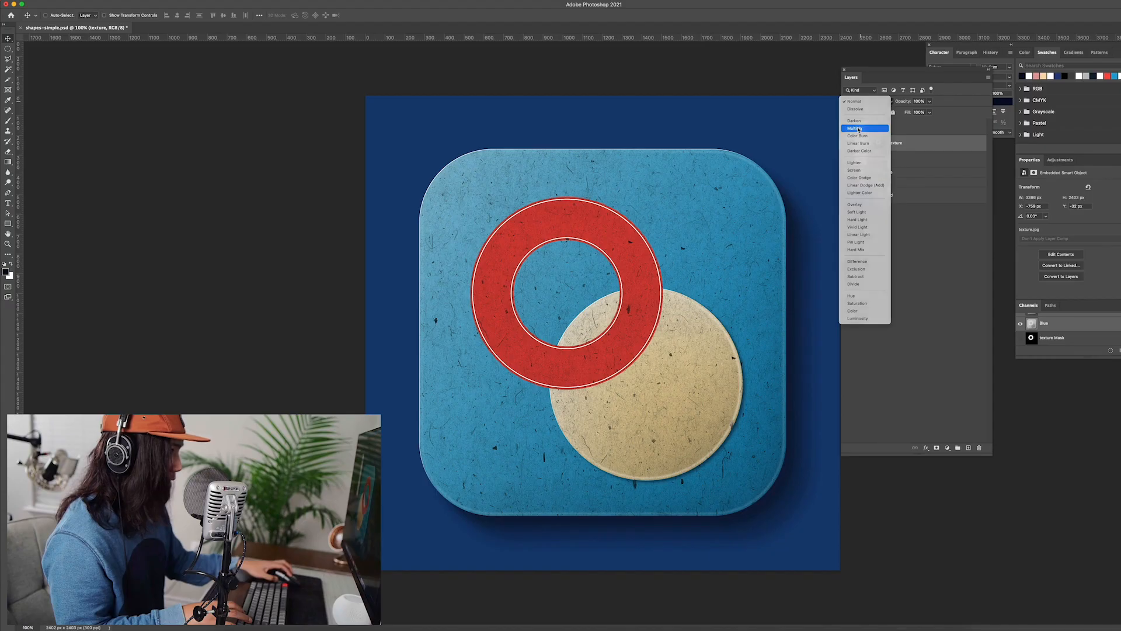
{"action": "left_click", "coordinate": [858, 129]}
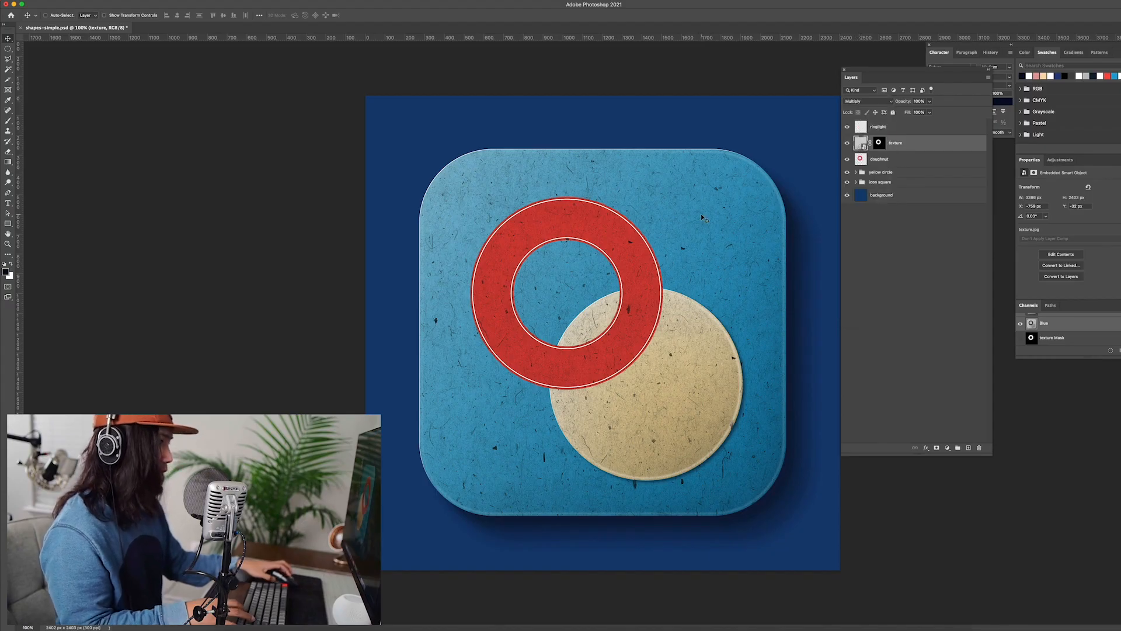
- Load the doughnut's outline as a selection and add a layer named "highlight" between the doughnut and its texture
{"action": "left_click", "coordinate": [861, 160], "text": "super"}
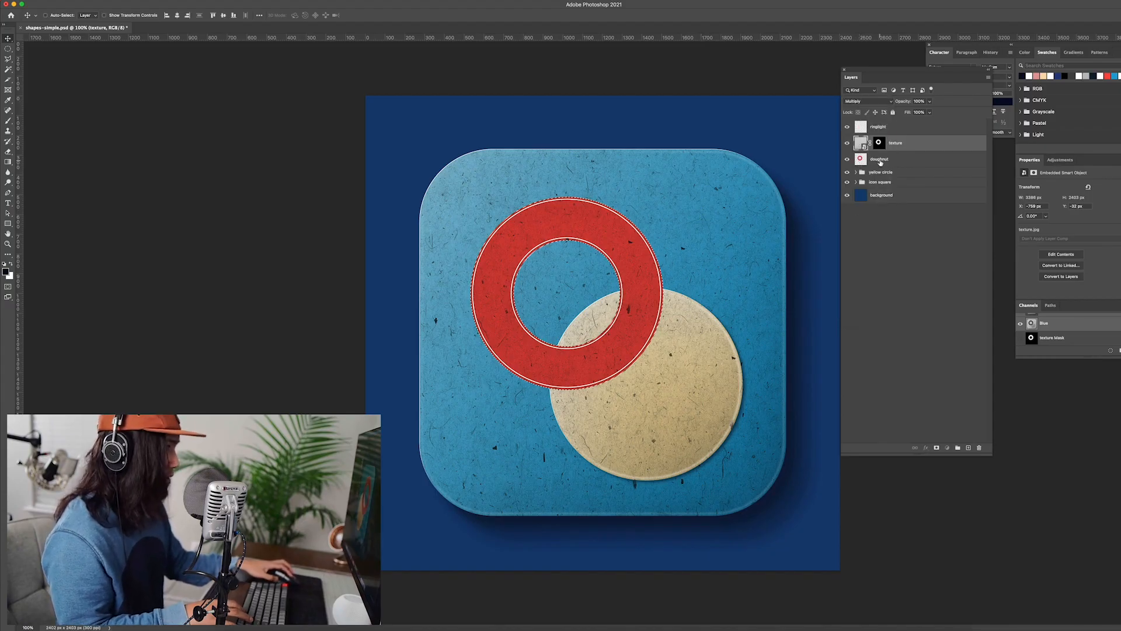
{"action": "left_click", "coordinate": [969, 447]}
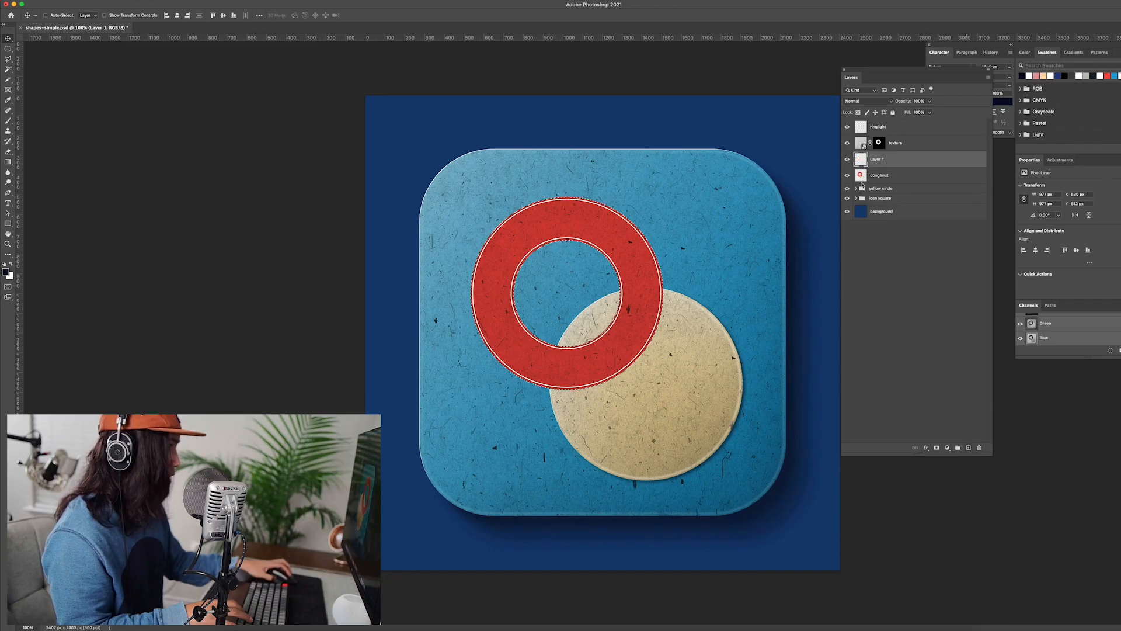
{"action": "double_click", "coordinate": [876, 159]}
{"action": "type", "text": "highlight"}
{"action": "key", "text": "Return"}
- Paint a soft white highlight on the doughnut's upper-left area inside the selection, using a large soft brush
{"action": "left_click", "coordinate": [8, 121]}
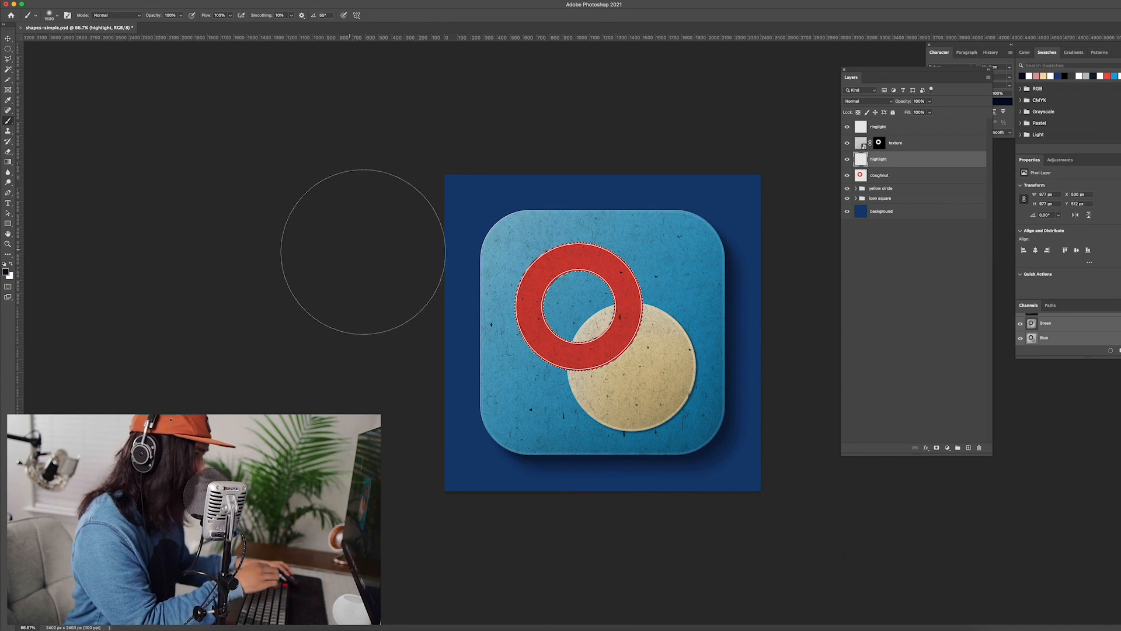
{"action": "key", "text": "super+1"}
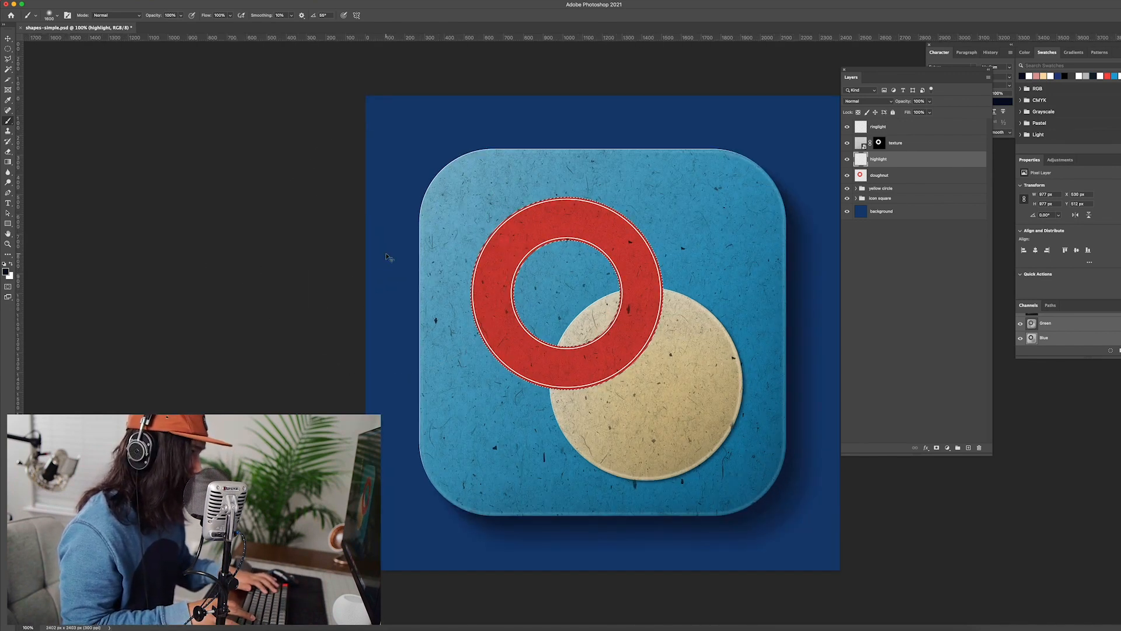
{"action": "key", "text": "super+minus"}
{"action": "key", "text": "x"}
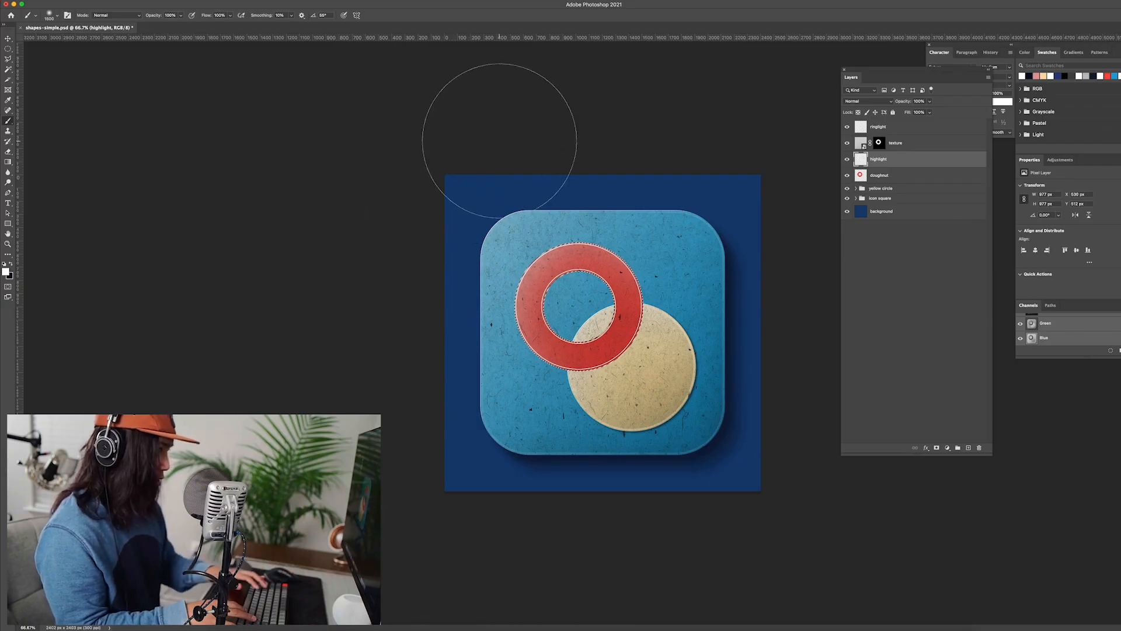
{"action": "key", "text": "super+plus"}
{"action": "key", "text": "super+plus"}
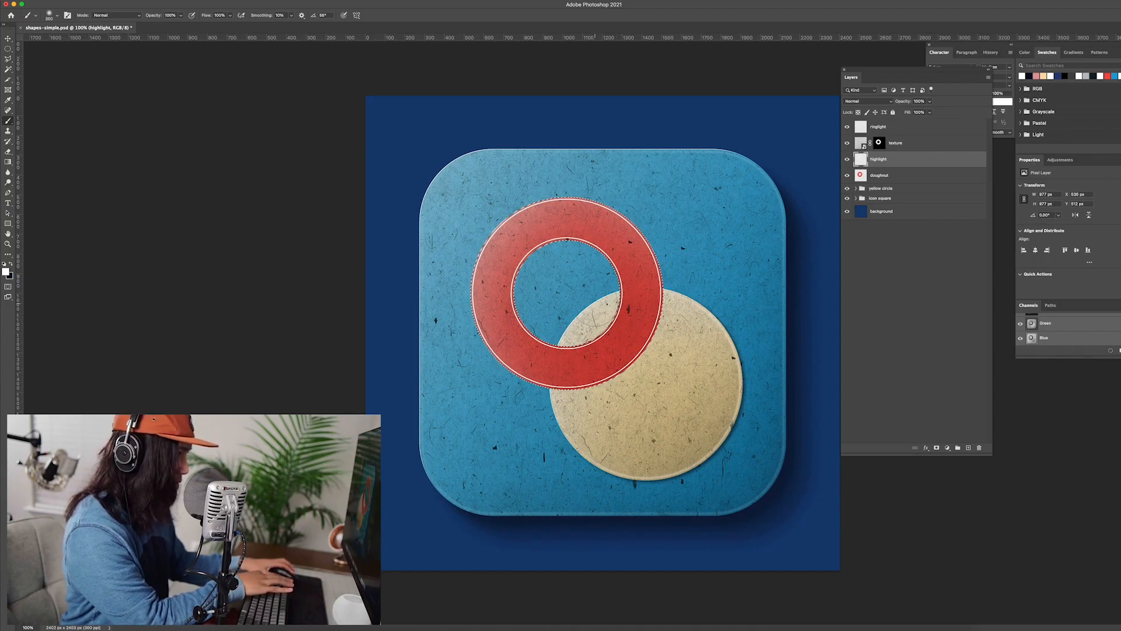
- Add a layer named "inner shadow" directly above the doughnut layer and load the doughnut's outline as a selection
{"action": "key", "text": "bracketright"}
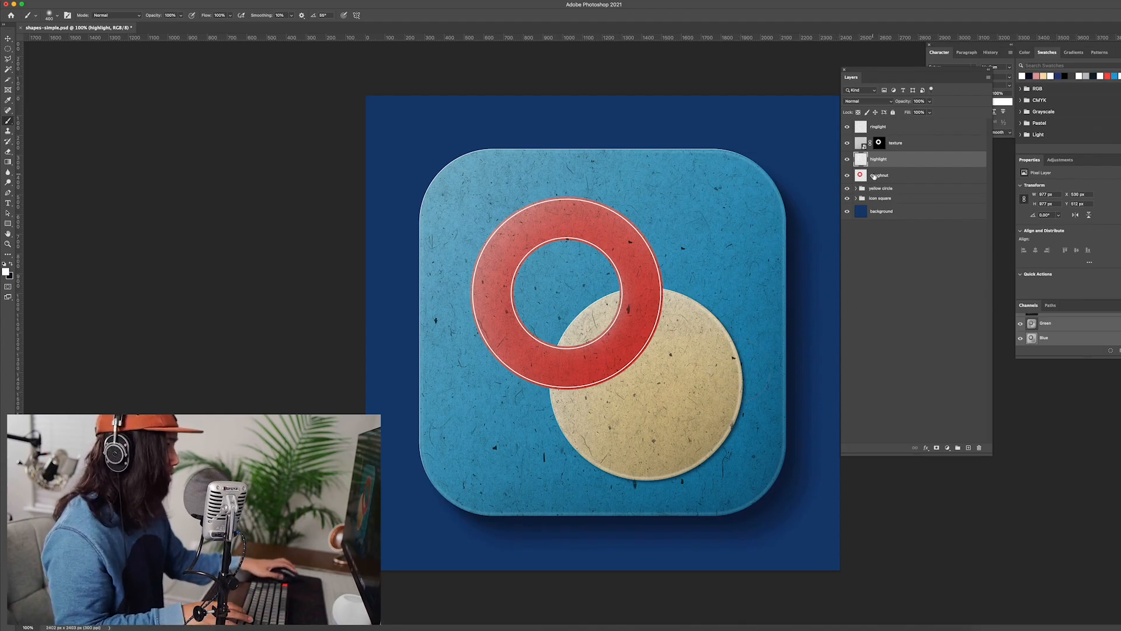
{"action": "left_click", "coordinate": [873, 176]}
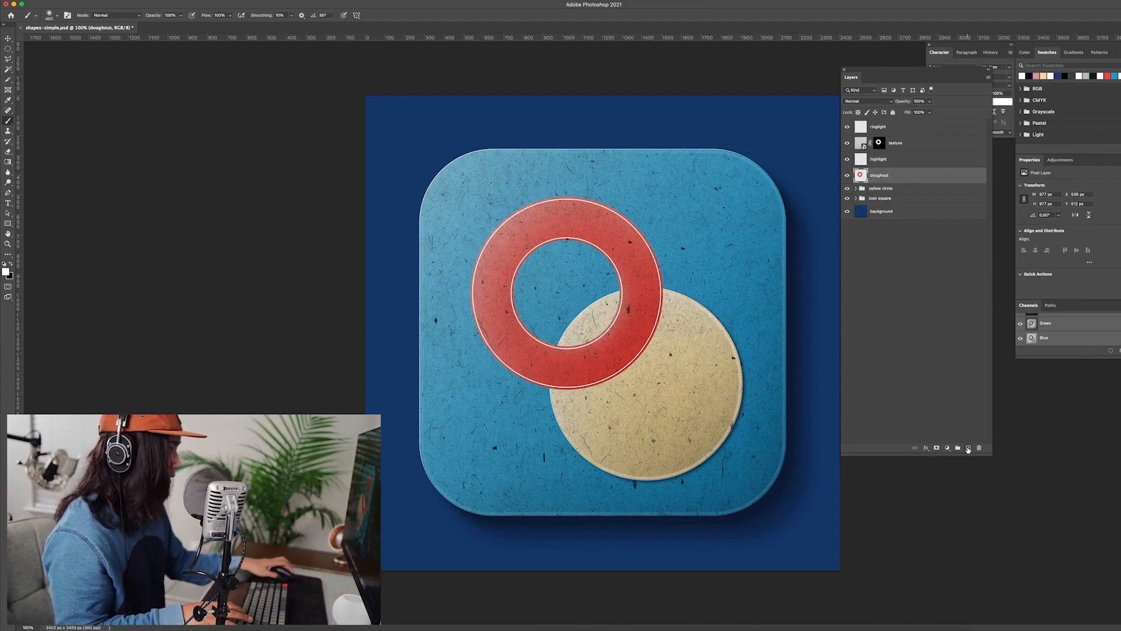
{"action": "left_click", "coordinate": [969, 448]}
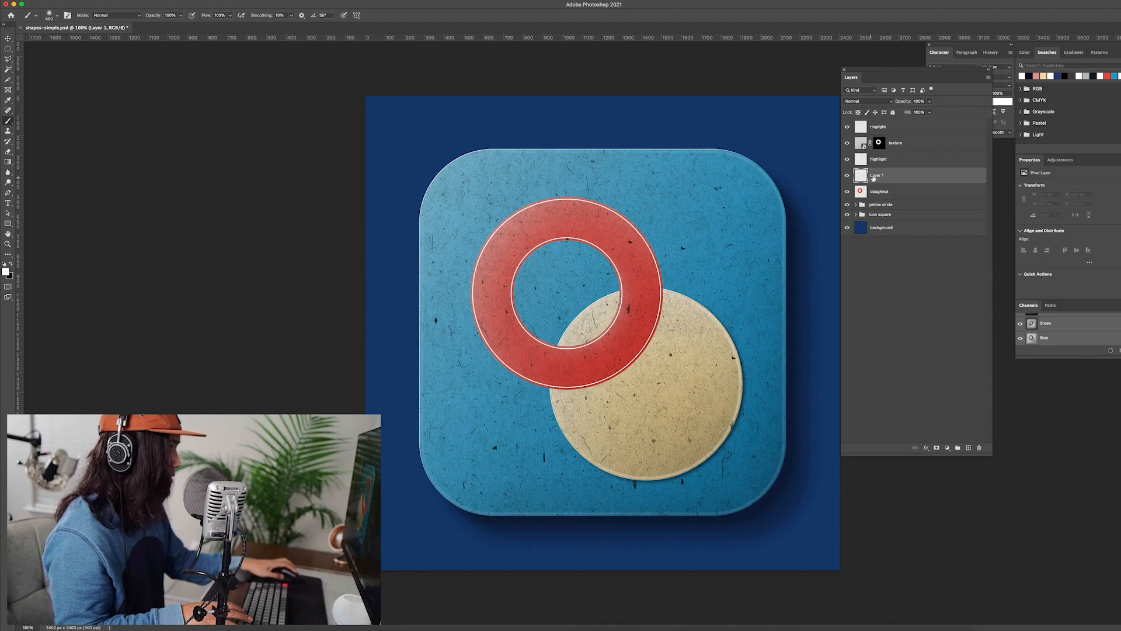
{"action": "key", "text": "BackSpace"}
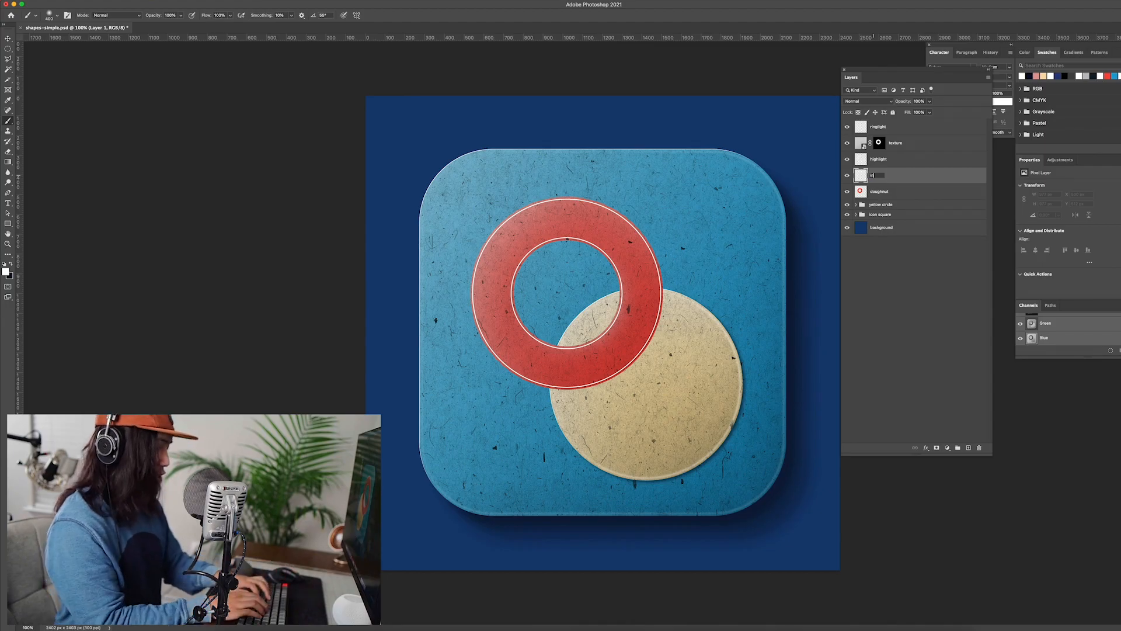
{"action": "type", "text": "inner shadow"}
{"action": "key", "text": "Return"}
{"action": "left_click", "coordinate": [860, 191], "text": "super"}
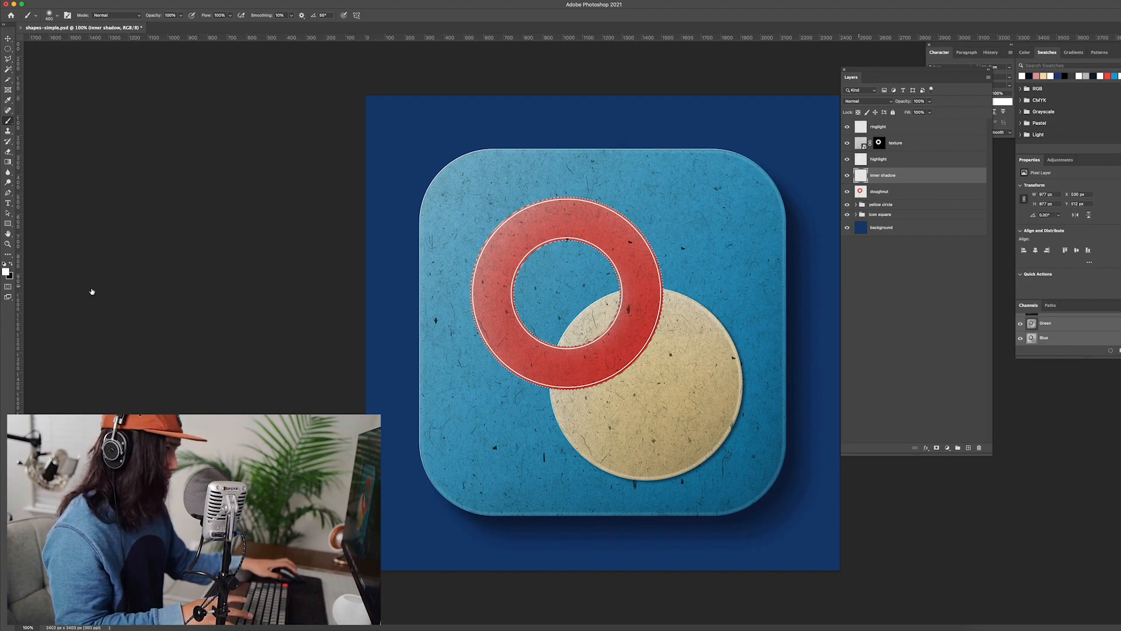
- Paint soft dark shading on the doughnut's lower-right area inside the selection with a soft brush of about 1800 px, and deselect
{"action": "key", "text": "x"}
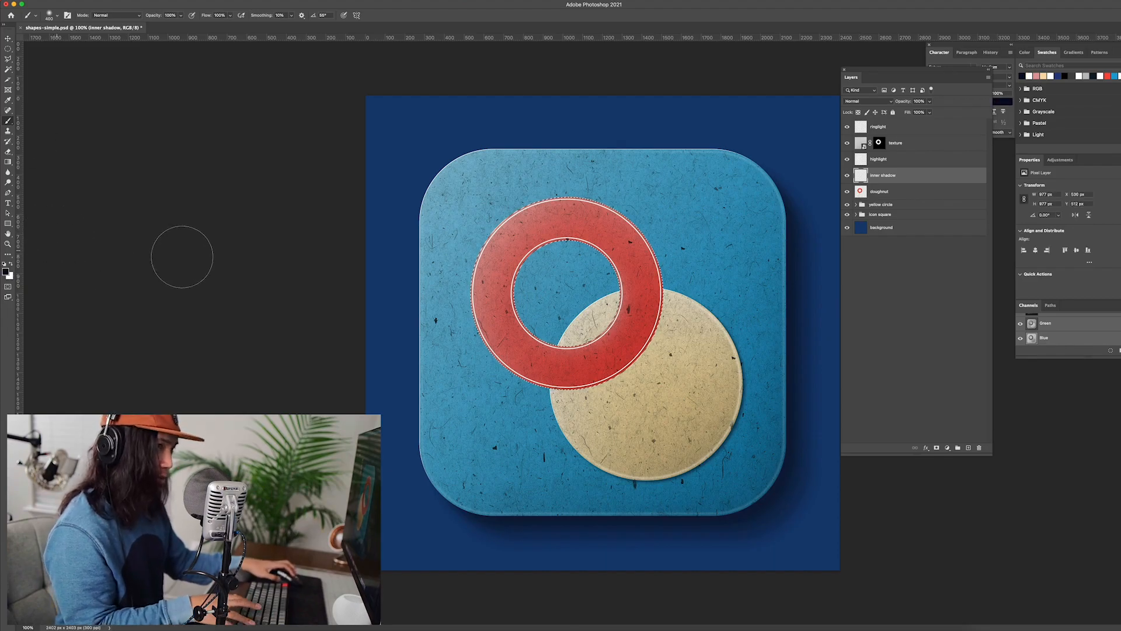
{"action": "key", "text": "super+minus"}
{"action": "key", "text": "super+minus"}
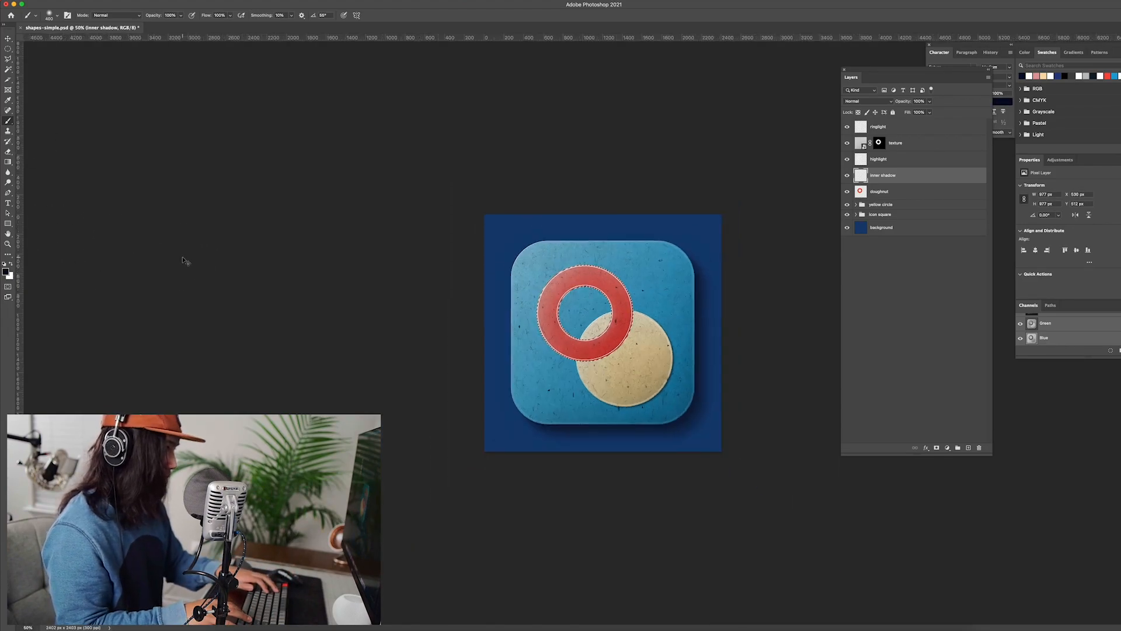
{"action": "key", "text": "bracketright"}
{"action": "key", "text": "bracketright"}
{"action": "key", "text": "bracketright"}
{"action": "key", "text": "bracketright"}
{"action": "key", "text": "bracketright"}
{"action": "key", "text": "bracketright"}
{"action": "key", "text": "bracketright"}
{"action": "key", "text": "bracketright"}
{"action": "key", "text": "bracketright"}
{"action": "key", "text": "bracketright"}
{"action": "key", "text": "bracketright"}
{"action": "key", "text": "bracketright"}
{"action": "key", "text": "bracketright"}
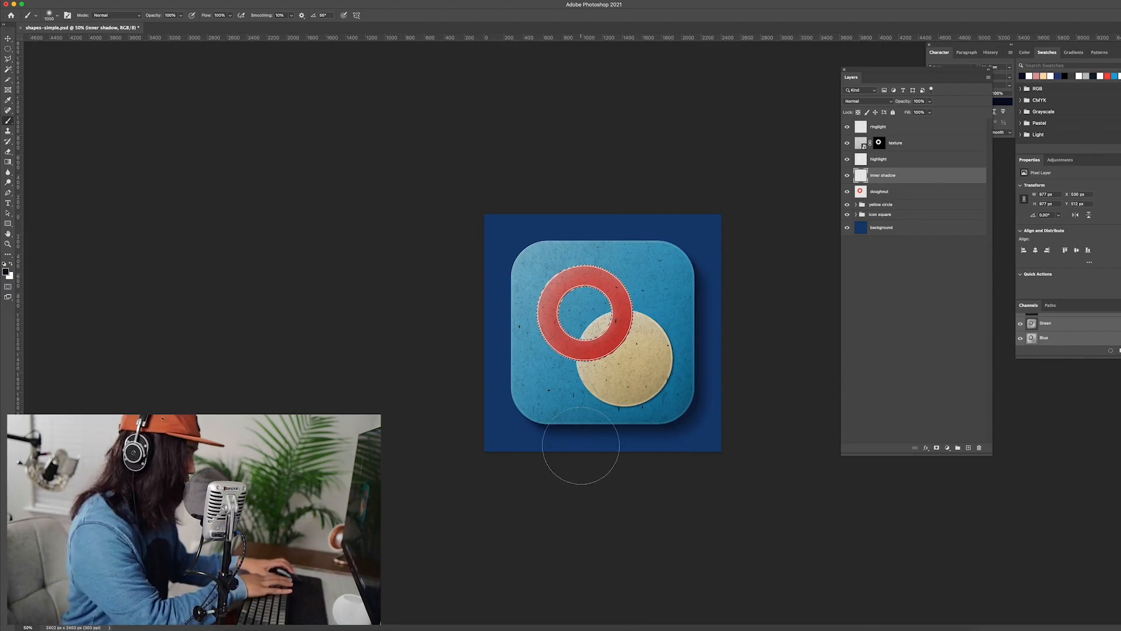
{"action": "key", "text": "bracketright"}
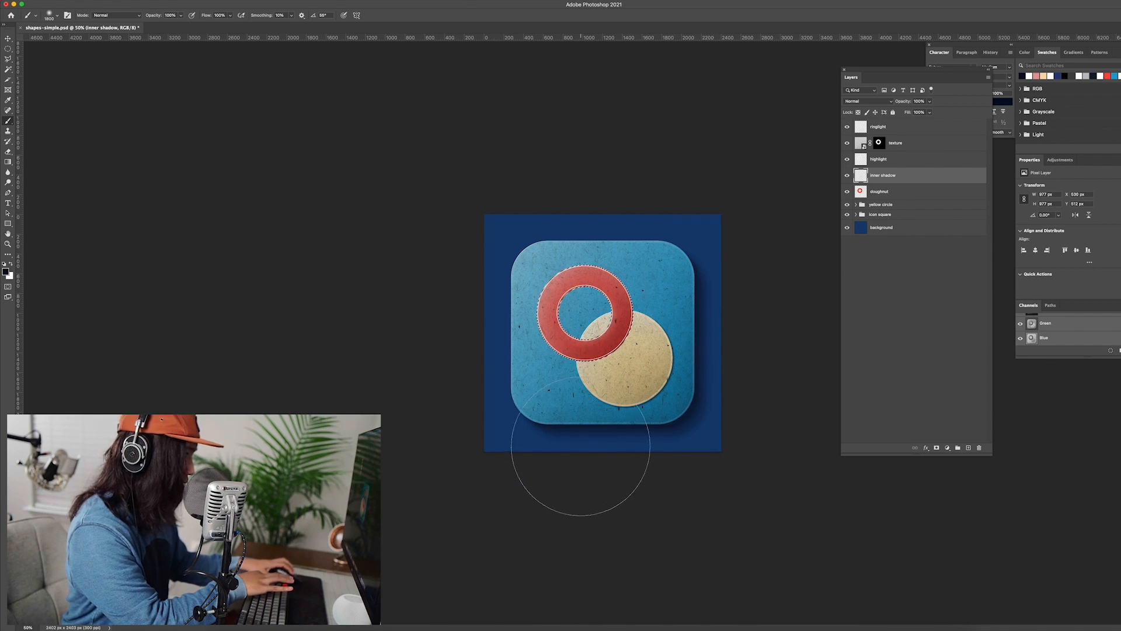
{"action": "key", "text": "ctrl+d"}
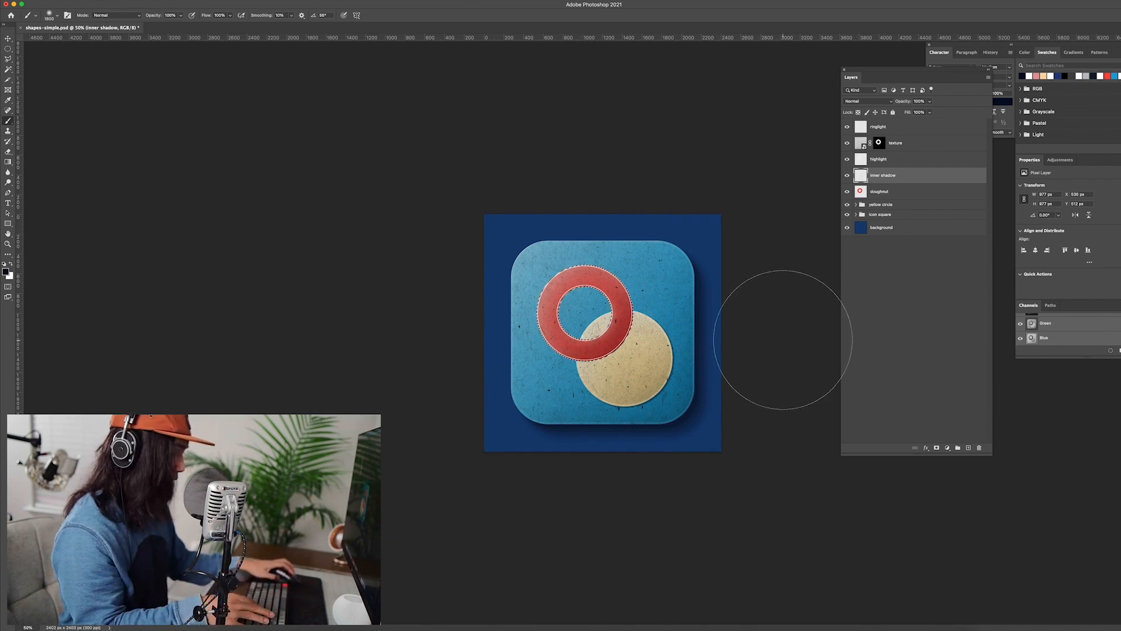
- Set the inner shadow layer's blend mode to Multiply and reduce its opacity to about 39%
{"action": "left_click", "coordinate": [876, 101]}
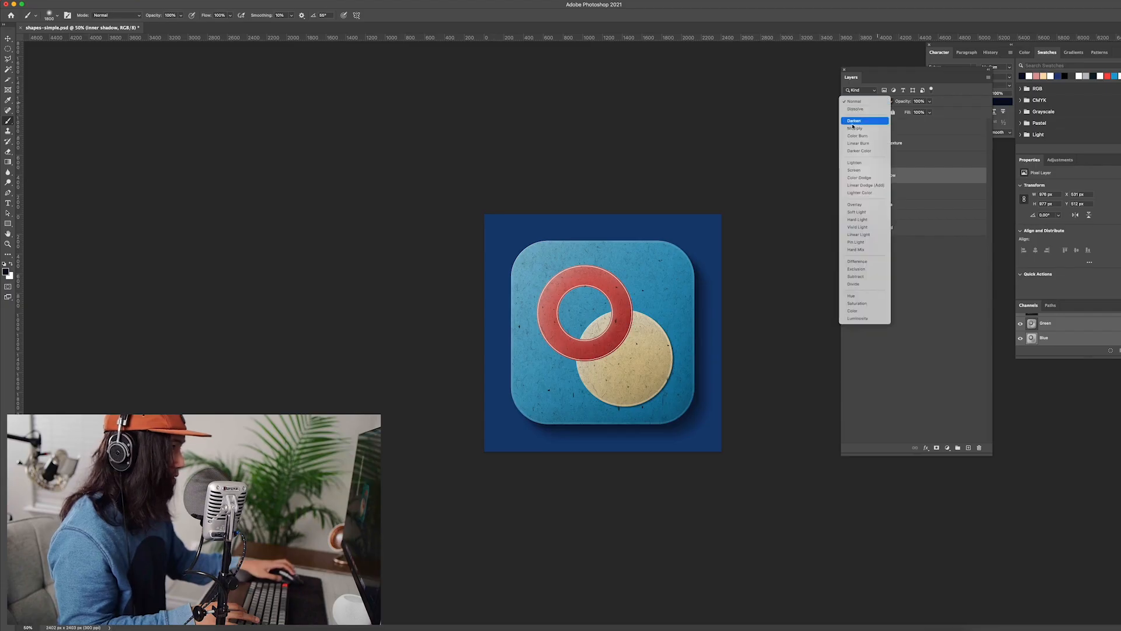
{"action": "left_click", "coordinate": [851, 126]}
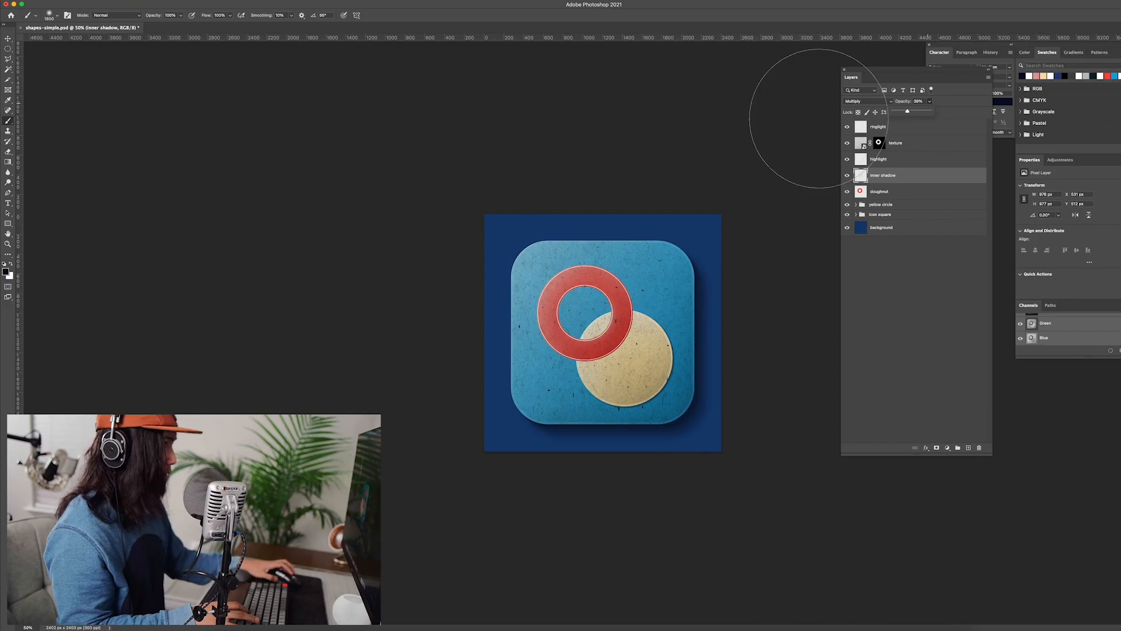
{"action": "left_click", "coordinate": [910, 193]}
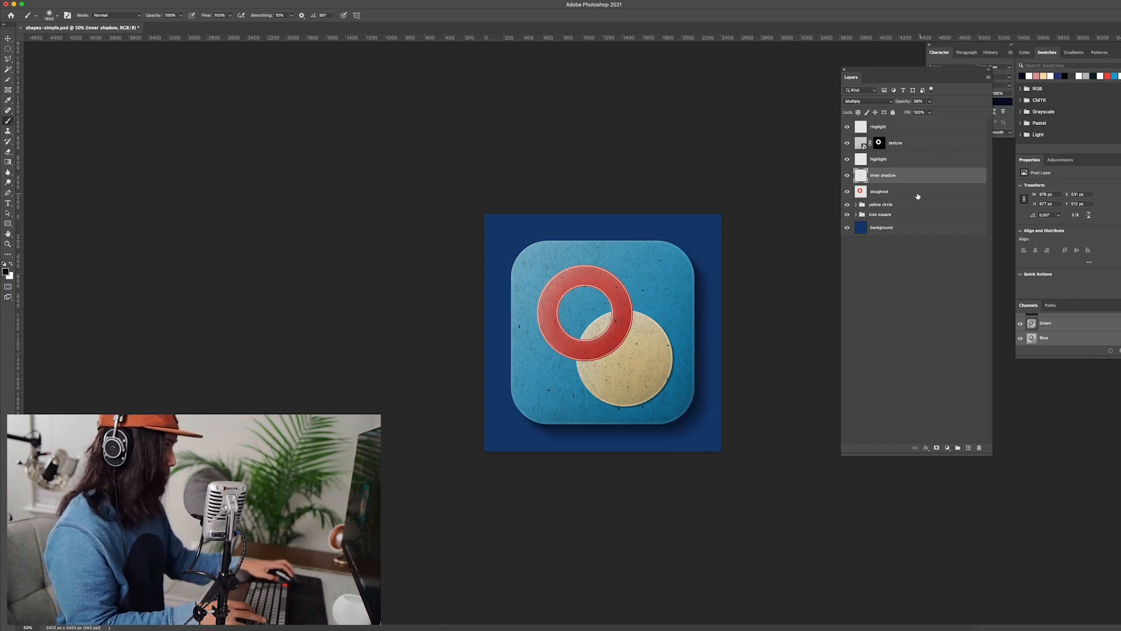
- Load the doughnut's outline as a selection and add a layer named "shadow" between the doughnut and the yellow circle group
{"action": "left_click", "coordinate": [910, 194]}
{"action": "key", "text": "super+plus"}
{"action": "key", "text": "super+plus"}
{"action": "key", "text": "super+plus"}
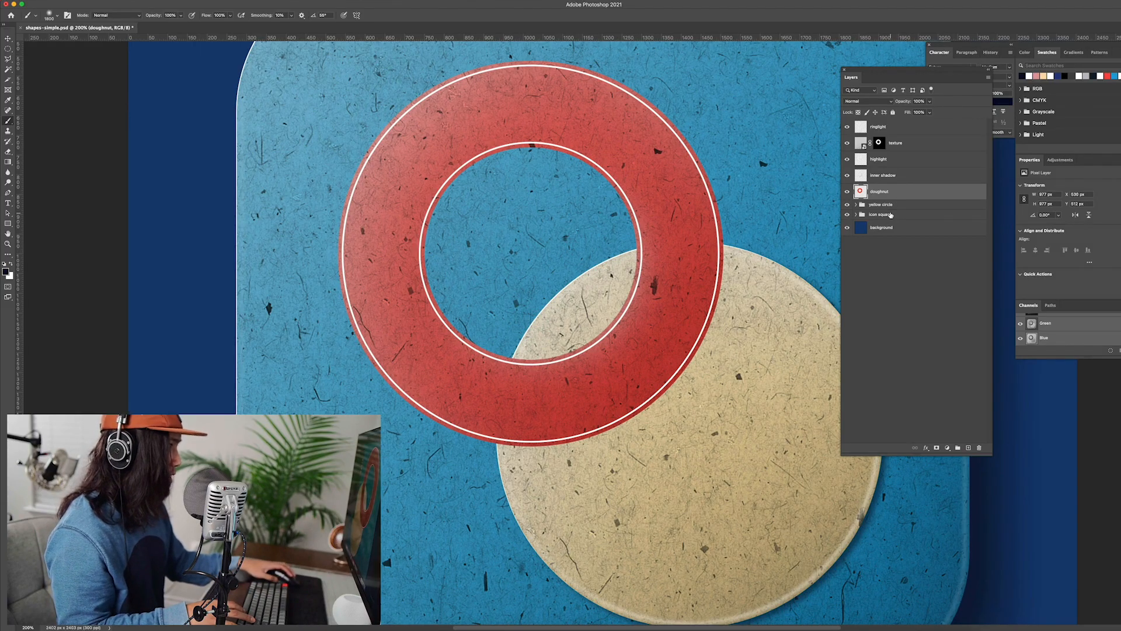
{"action": "left_click", "coordinate": [861, 193], "text": "super"}
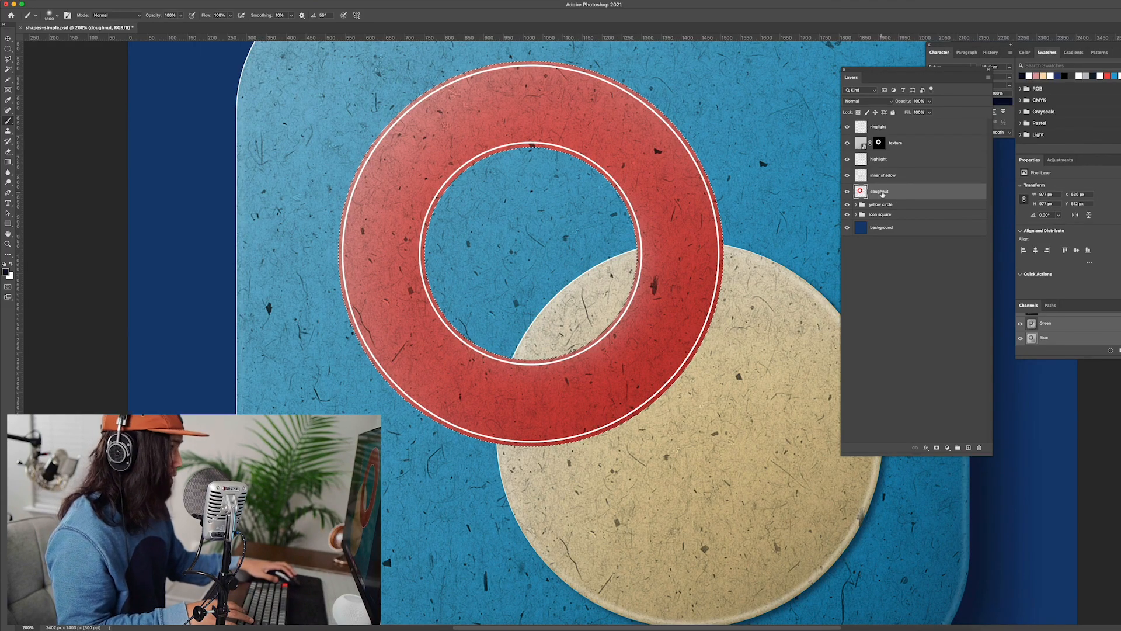
{"action": "left_click", "coordinate": [884, 205]}
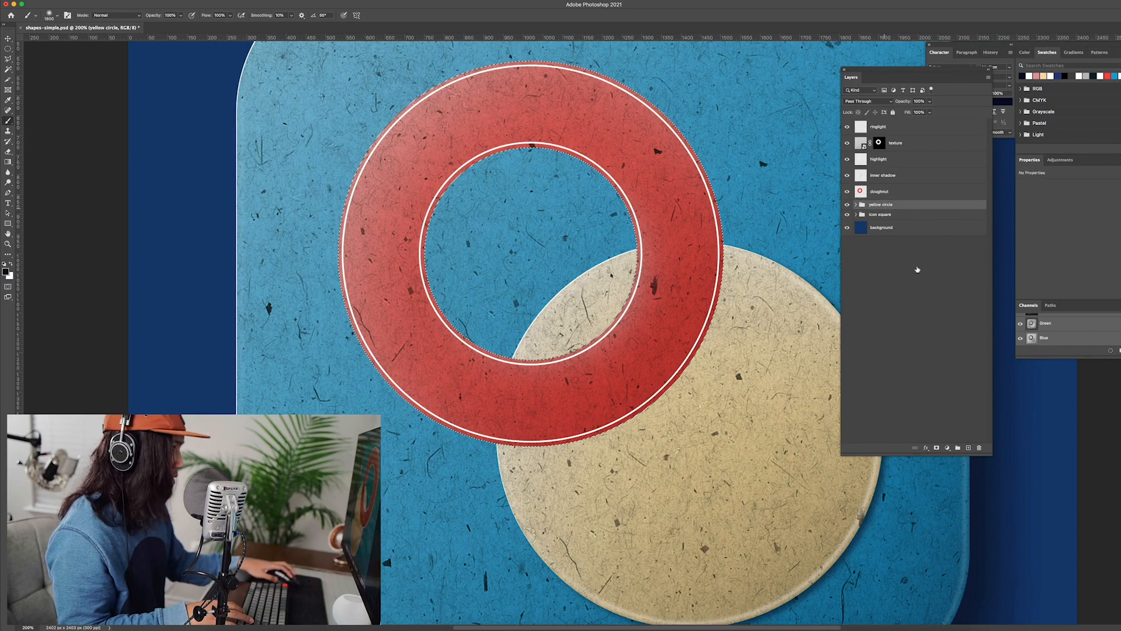
{"action": "left_click", "coordinate": [968, 446]}
{"action": "type", "text": "shadow"}
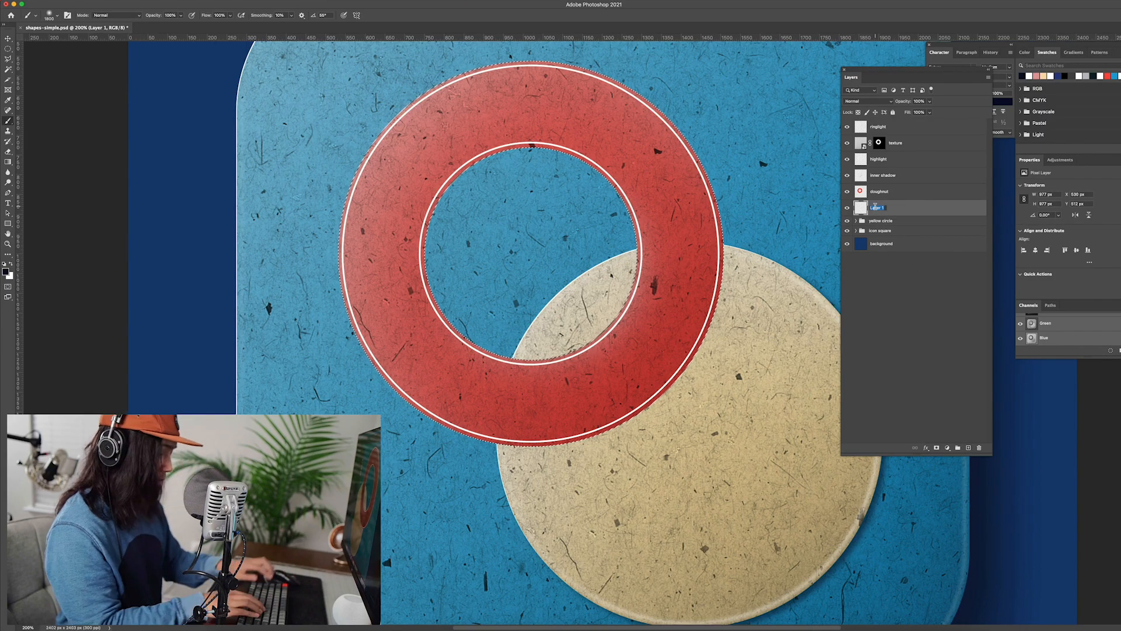
{"action": "key", "text": "Return"}
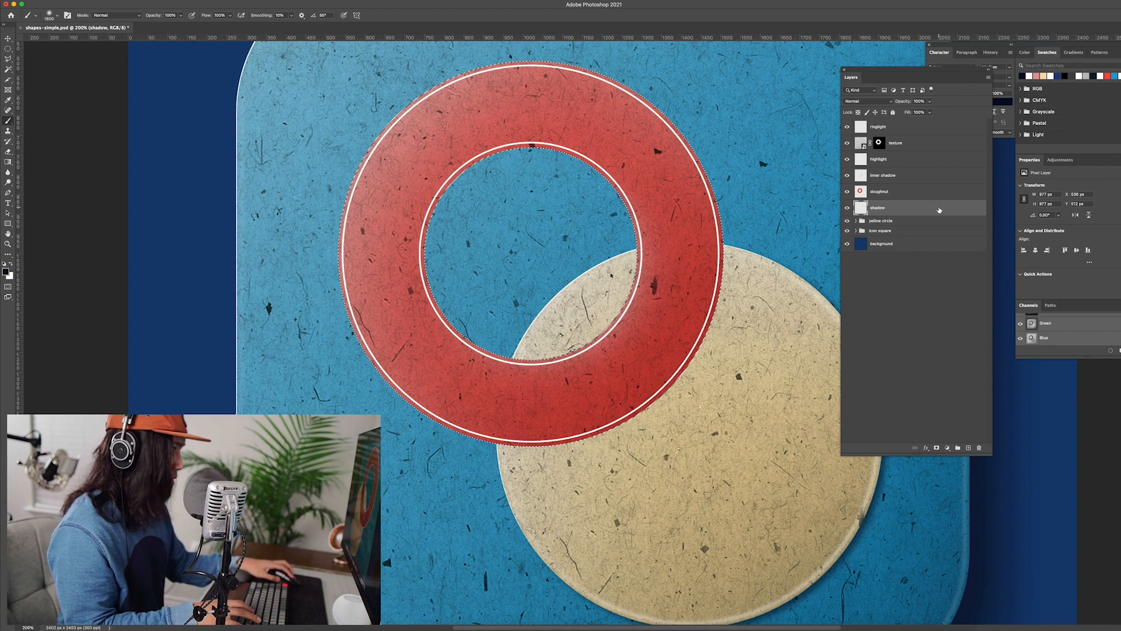
- Fill the selection with the dark foreground color, deselect, and offset the shadow down-right to about X 557 px, Y 535 px
{"action": "key", "text": "alt+BackSpace"}
{"action": "key", "text": "super+d"}
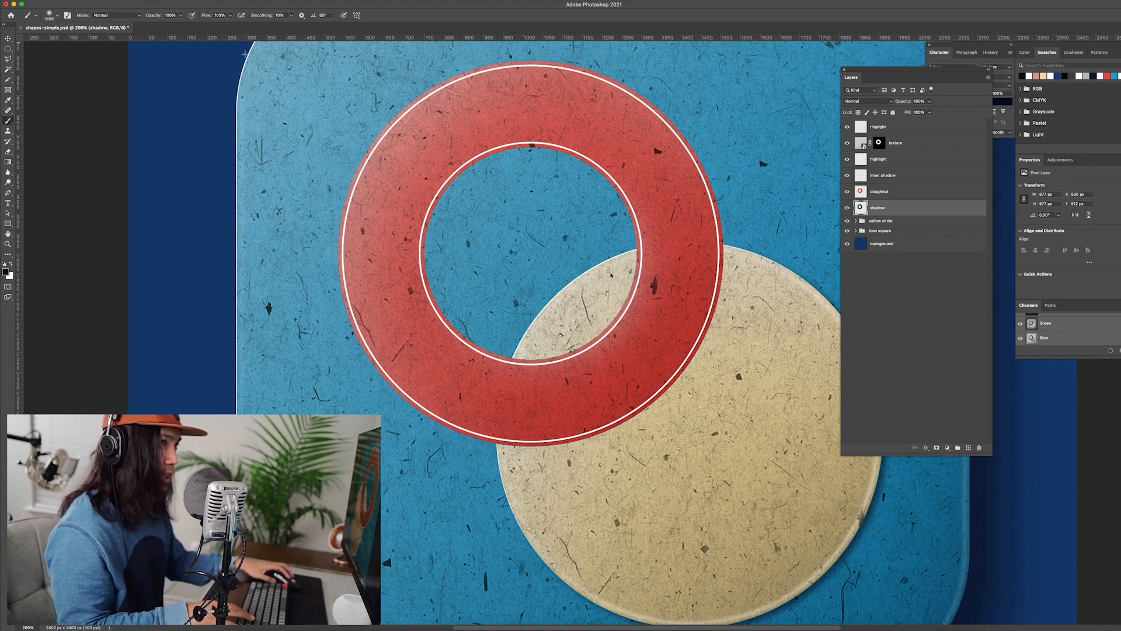
{"action": "left_click", "coordinate": [8, 38]}
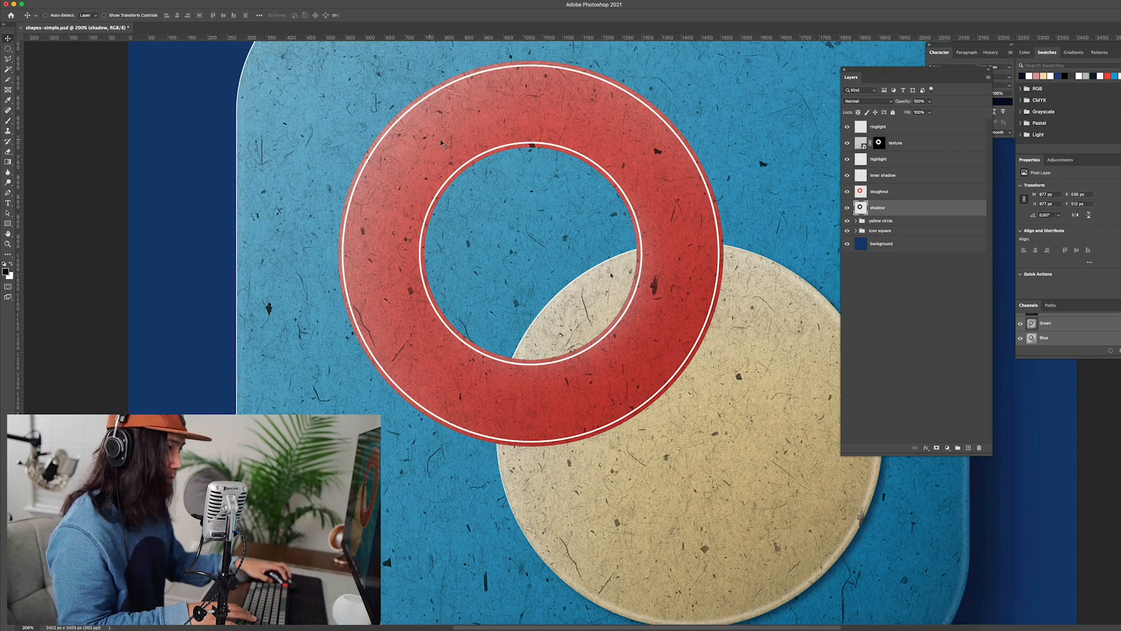
{"action": "left_click_drag", "start_coordinate": [448, 145], "coordinate": [456, 151]}
{"action": "key", "text": "super+minus"}
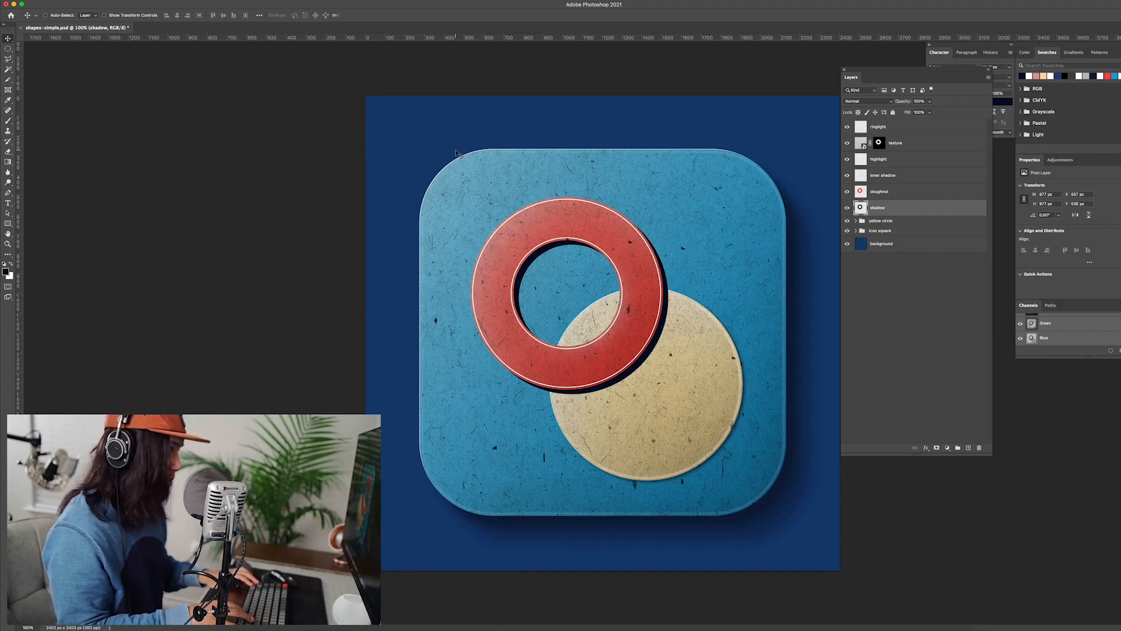
- Set the shadow layer's blend mode to Multiply and convert the layer for smart filters
{"action": "left_click", "coordinate": [868, 101]}
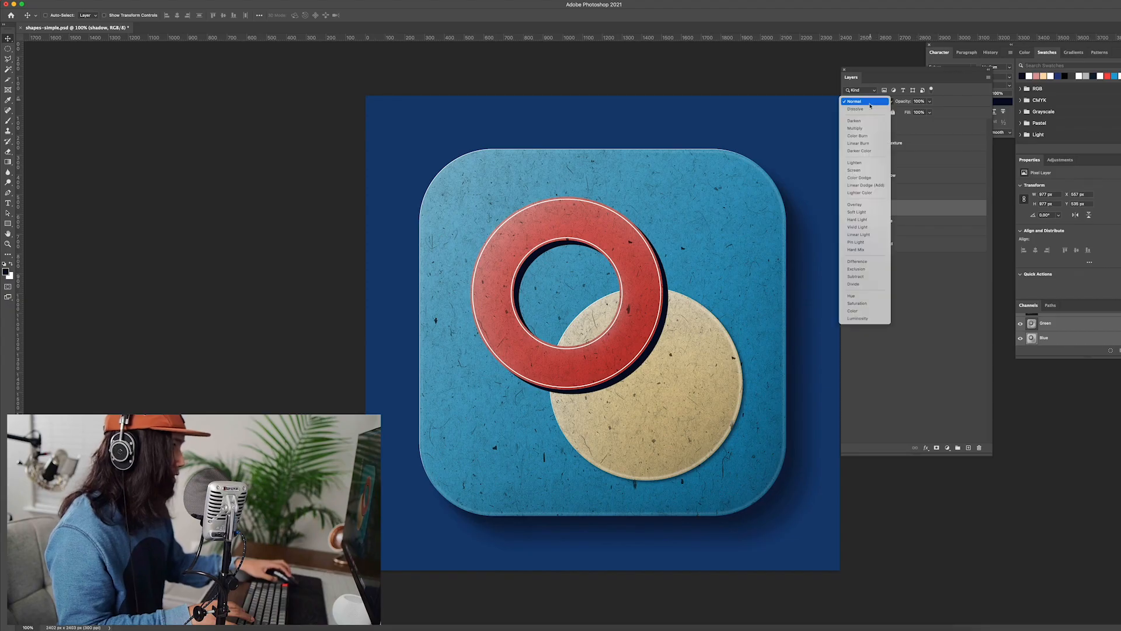
{"action": "left_click", "coordinate": [858, 128]}
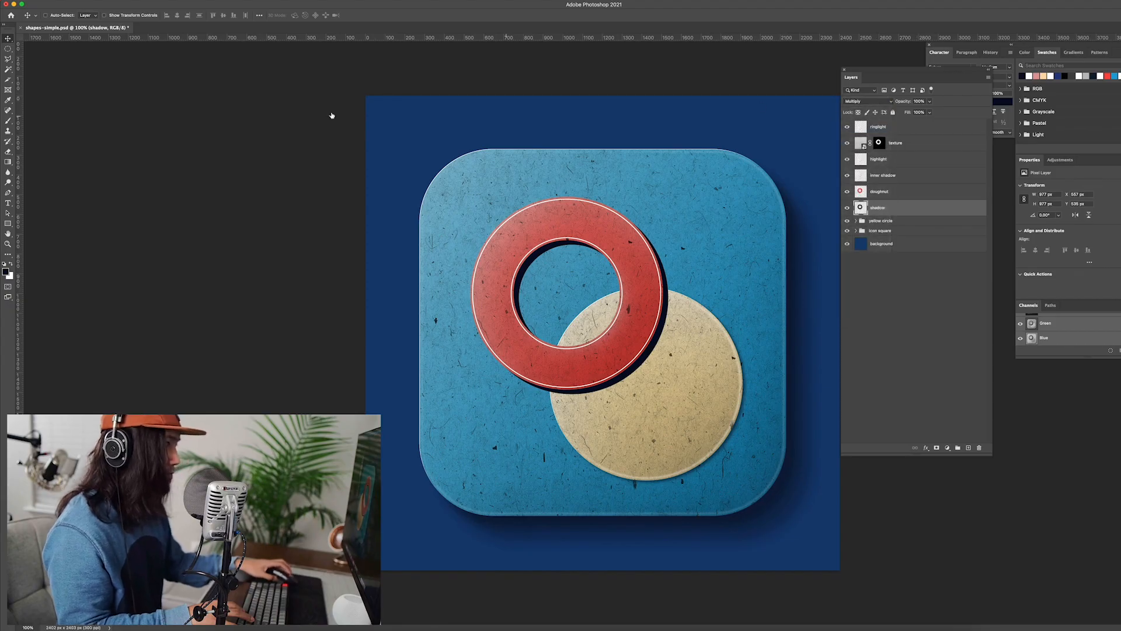
{"action": "left_click", "coordinate": [188, 1]}
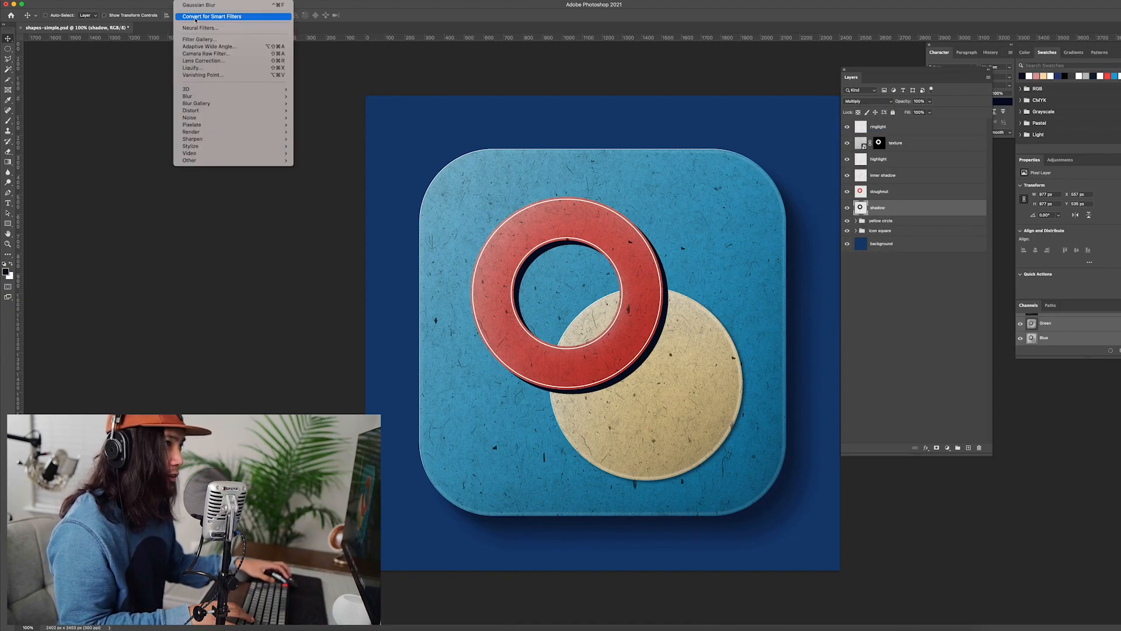
{"action": "left_click", "coordinate": [222, 17]}
{"action": "left_click", "coordinate": [589, 208]}
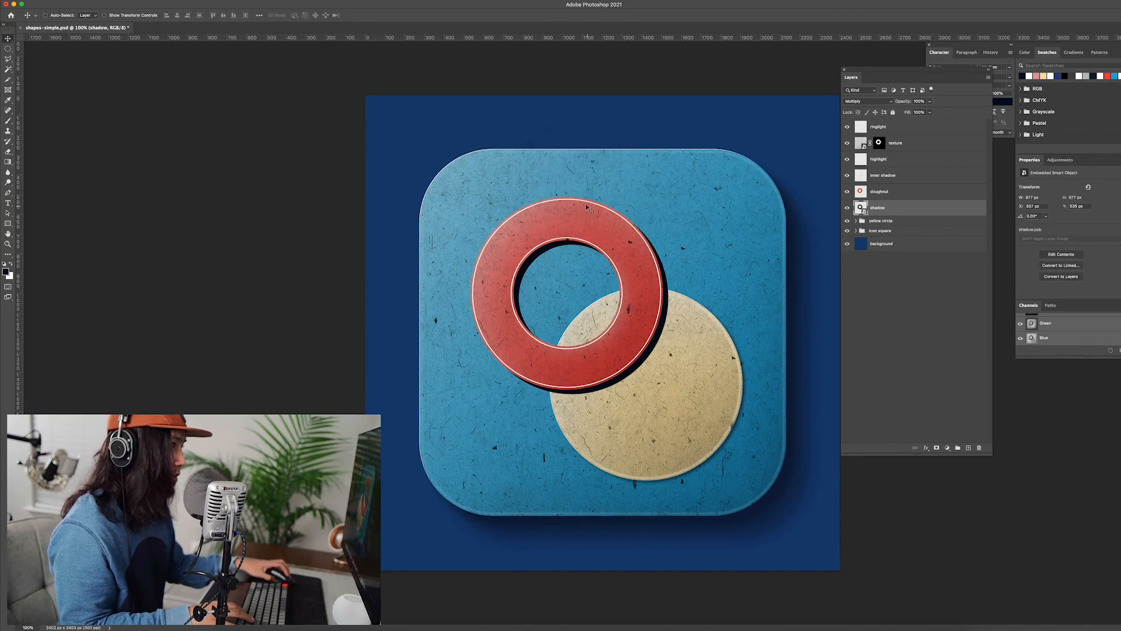
- Apply a Gaussian Blur with a radius of about 17.6 px to the shadow and set its opacity to 35%
{"action": "left_click", "coordinate": [188, 0]}
{"action": "left_click", "coordinate": [222, 5]}
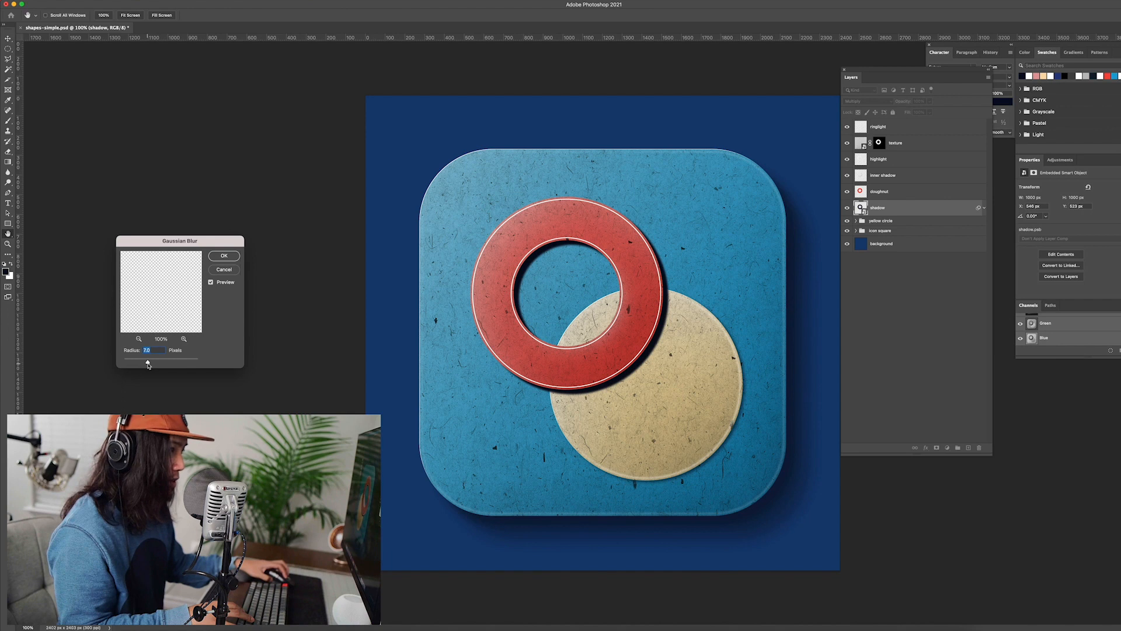
{"action": "left_click_drag", "start_coordinate": [158, 363], "coordinate": [156, 363]}
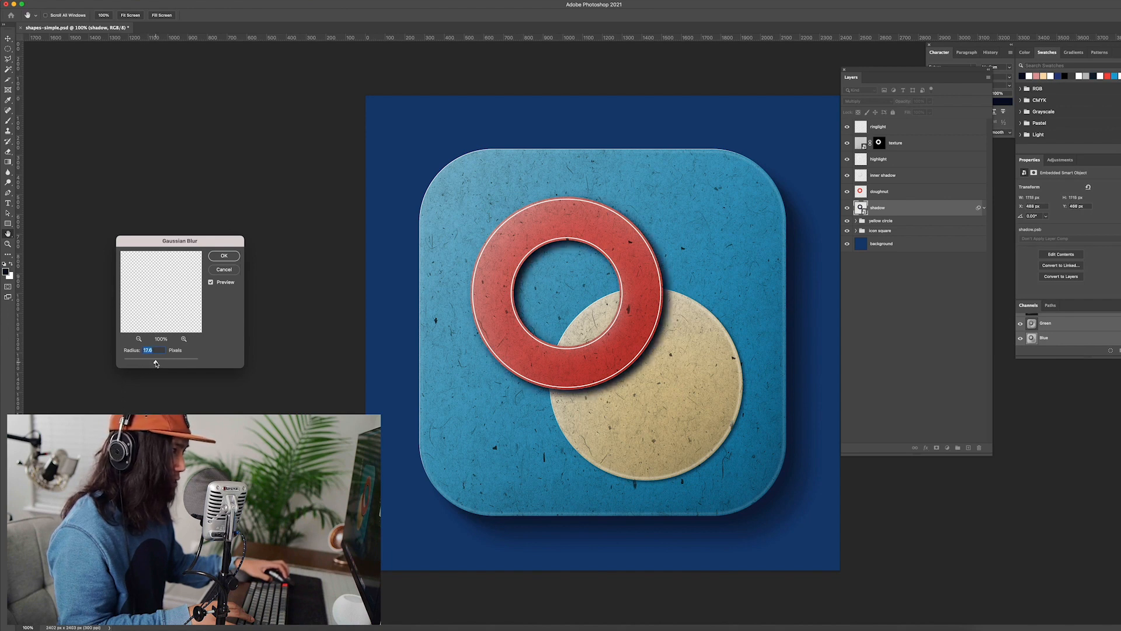
{"action": "left_click", "coordinate": [224, 256]}
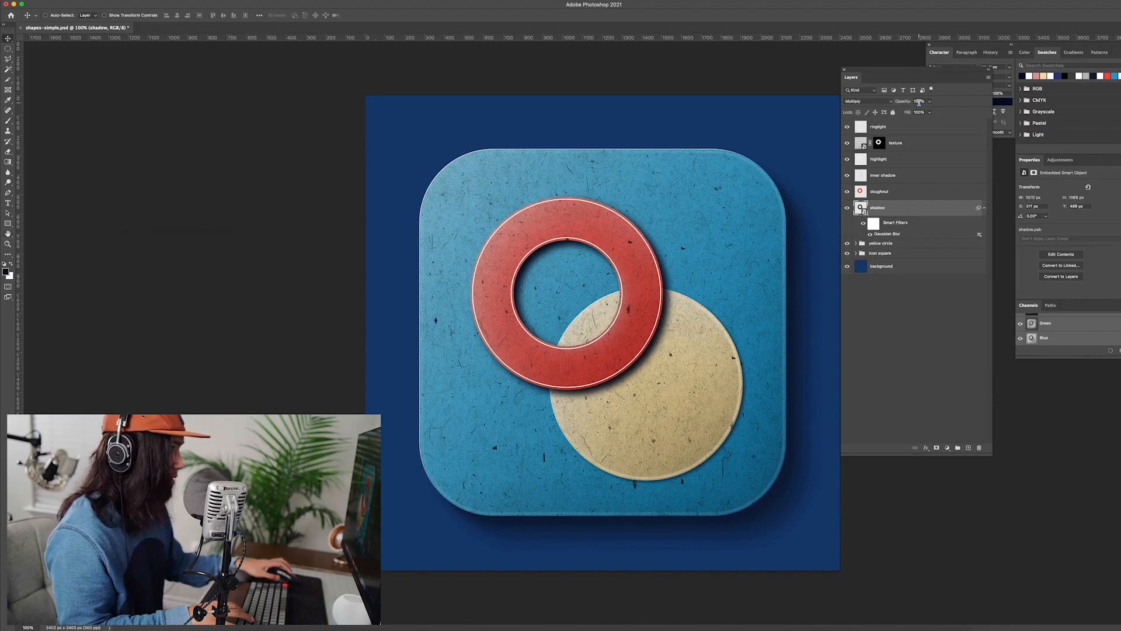
{"action": "type", "text": "35"}
{"action": "key", "text": "Tab"}
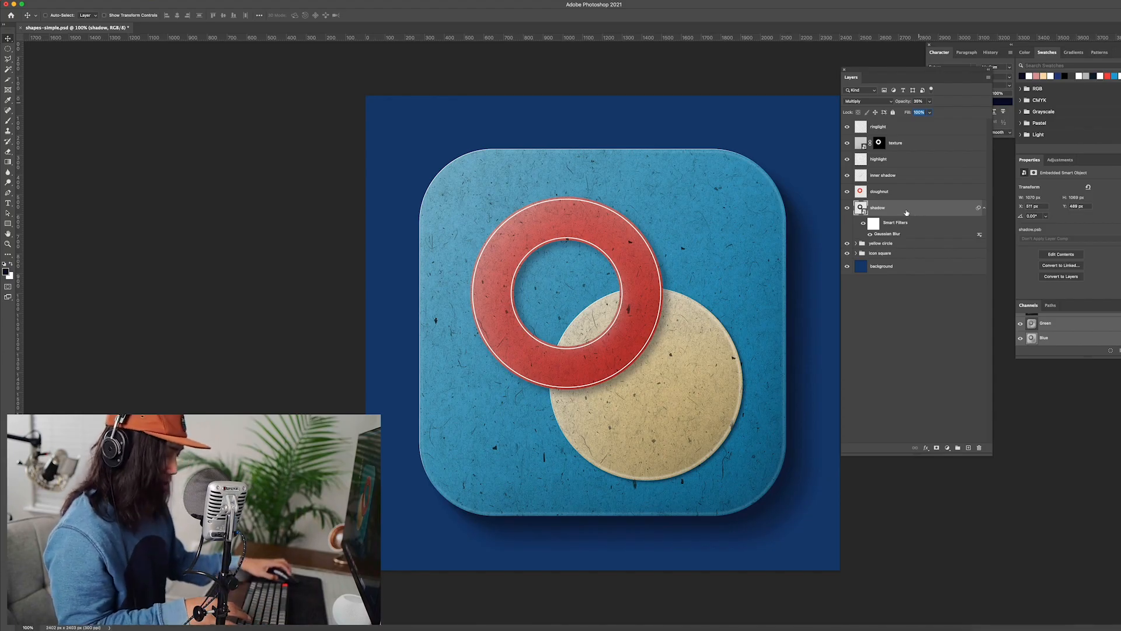
- Duplicate the shadow layer beneath the original and shift the copy farther down-right to about X 576 px, Y 553 px
{"action": "left_click_drag", "start_coordinate": [890, 212], "coordinate": [890, 236]}
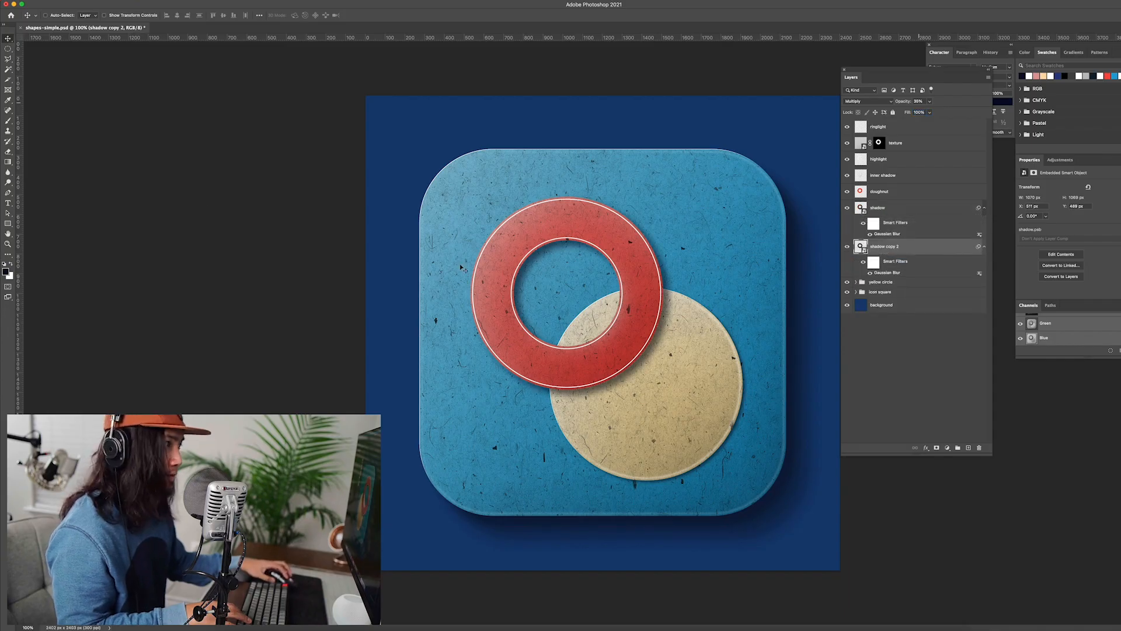
{"action": "left_click_drag", "start_coordinate": [637, 332], "coordinate": [652, 347]}
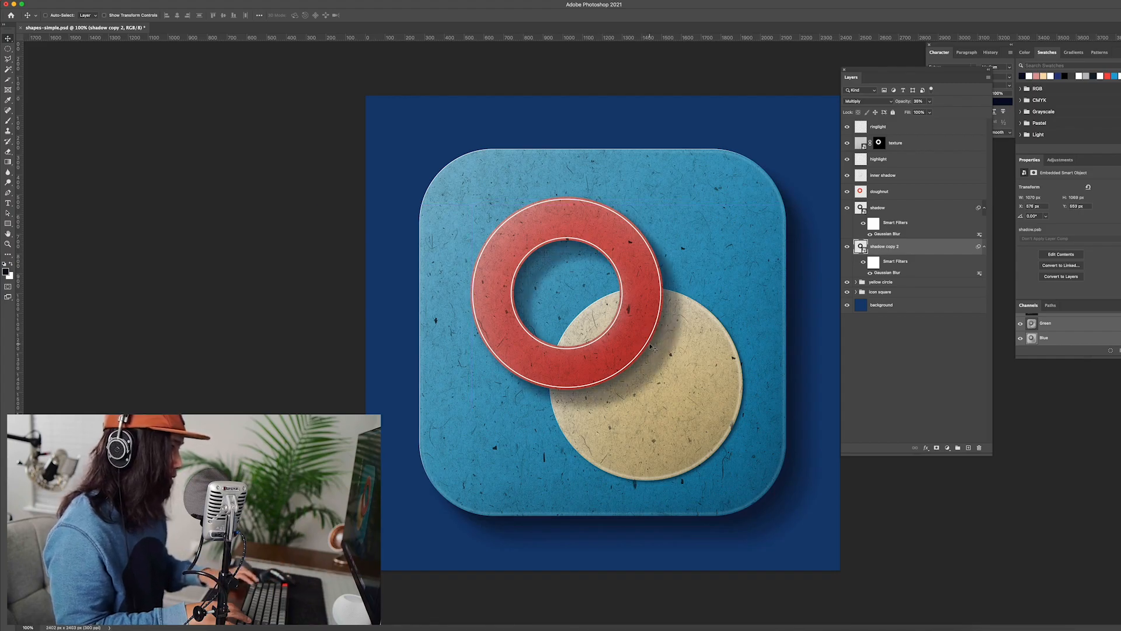
- Set the duplicated shadow's Gaussian Blur radius to about 33.1 px
{"action": "right_click", "coordinate": [980, 274]}
{"action": "left_click", "coordinate": [1016, 284]}
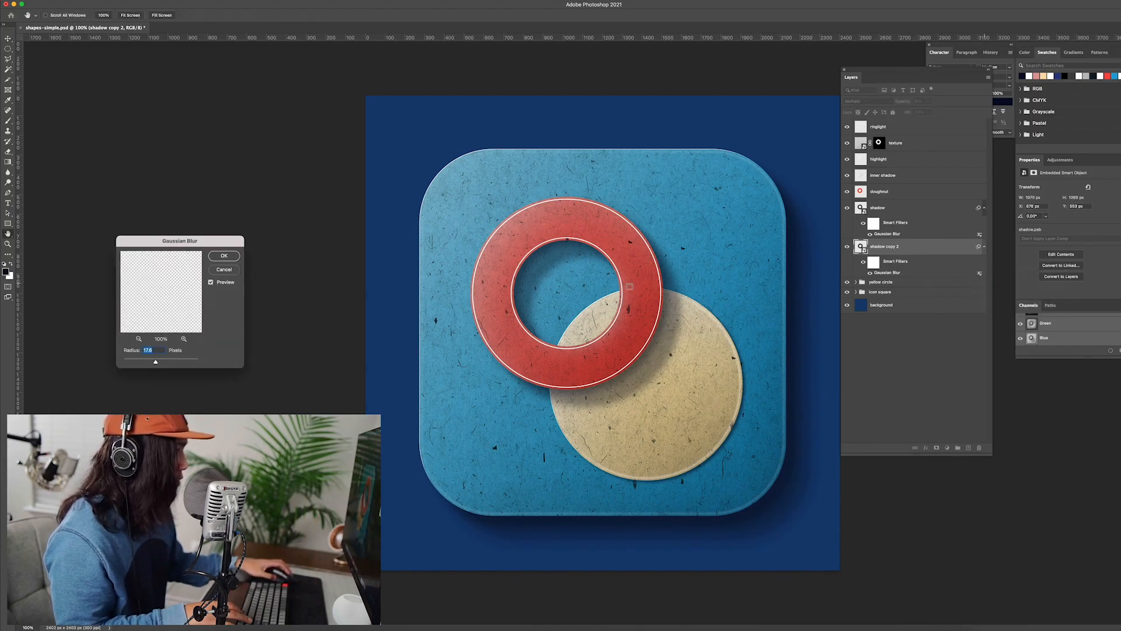
{"action": "left_click_drag", "start_coordinate": [176, 242], "coordinate": [725, 263]}
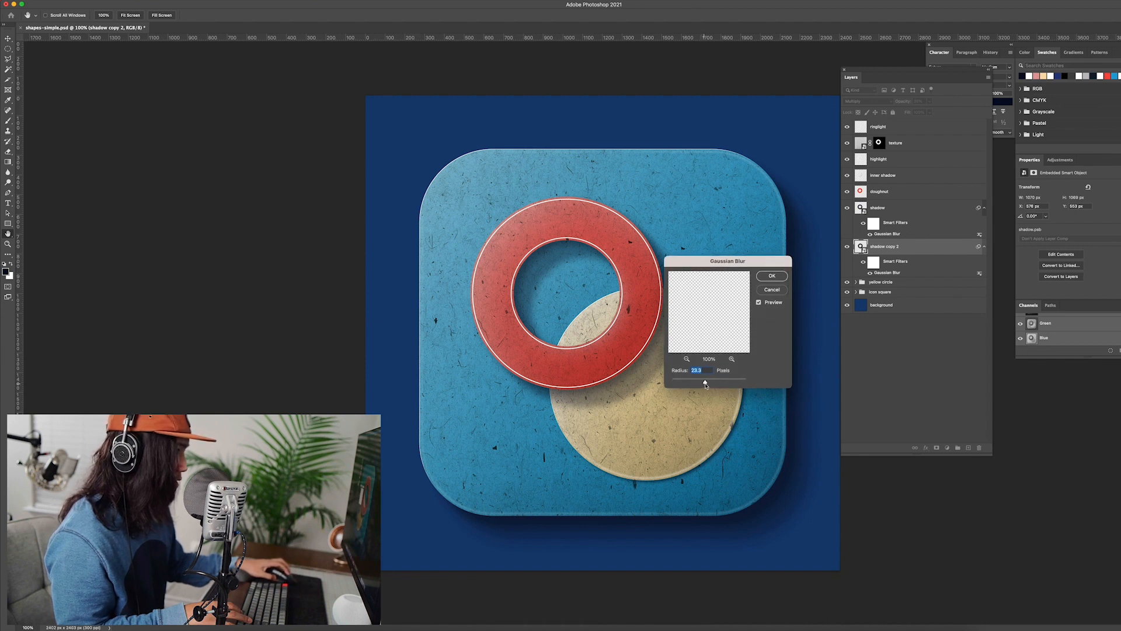
{"action": "left_click_drag", "start_coordinate": [708, 261], "coordinate": [733, 171]}
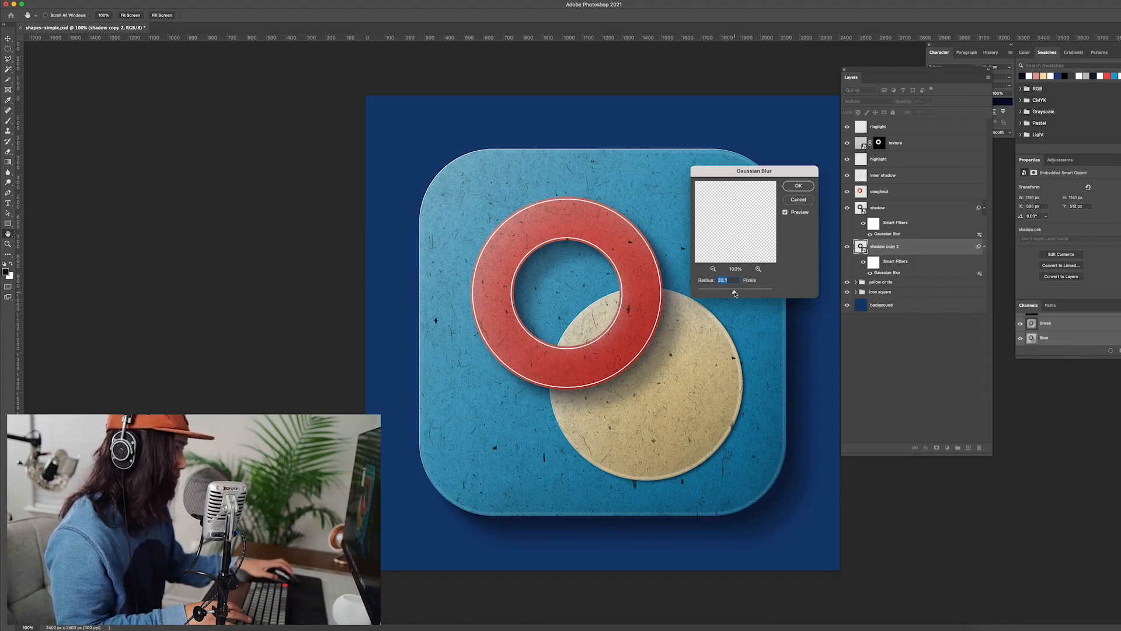
{"action": "left_click", "coordinate": [797, 186]}
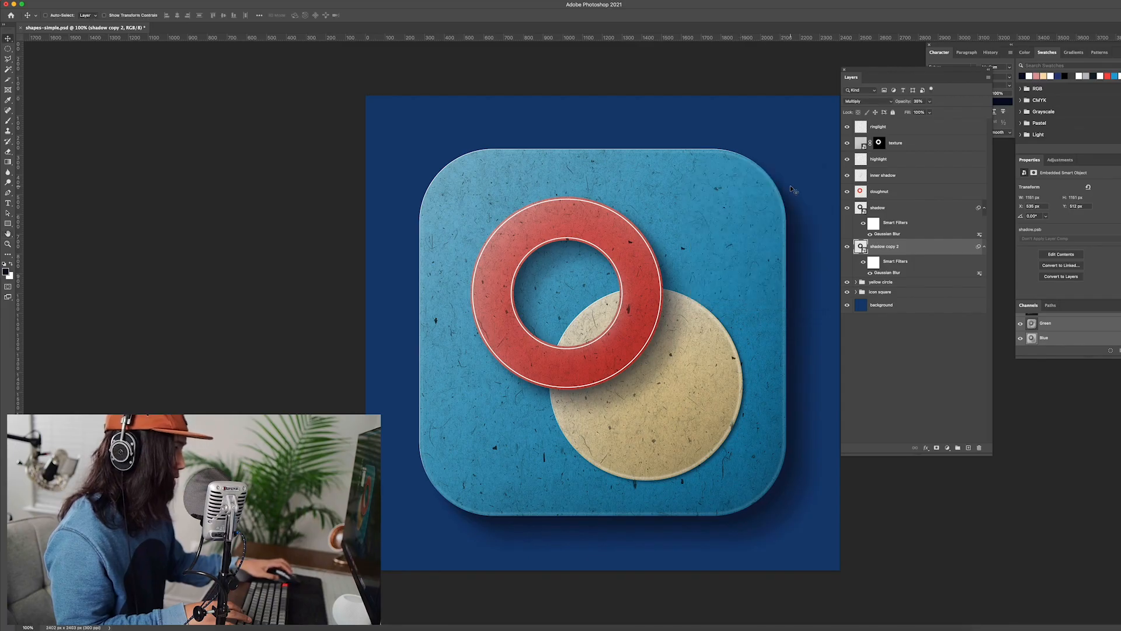
- Nudge the doughnut's upper shadow layer slightly right and up to about X 516 px, Y 486 px
{"action": "left_click", "coordinate": [878, 209]}
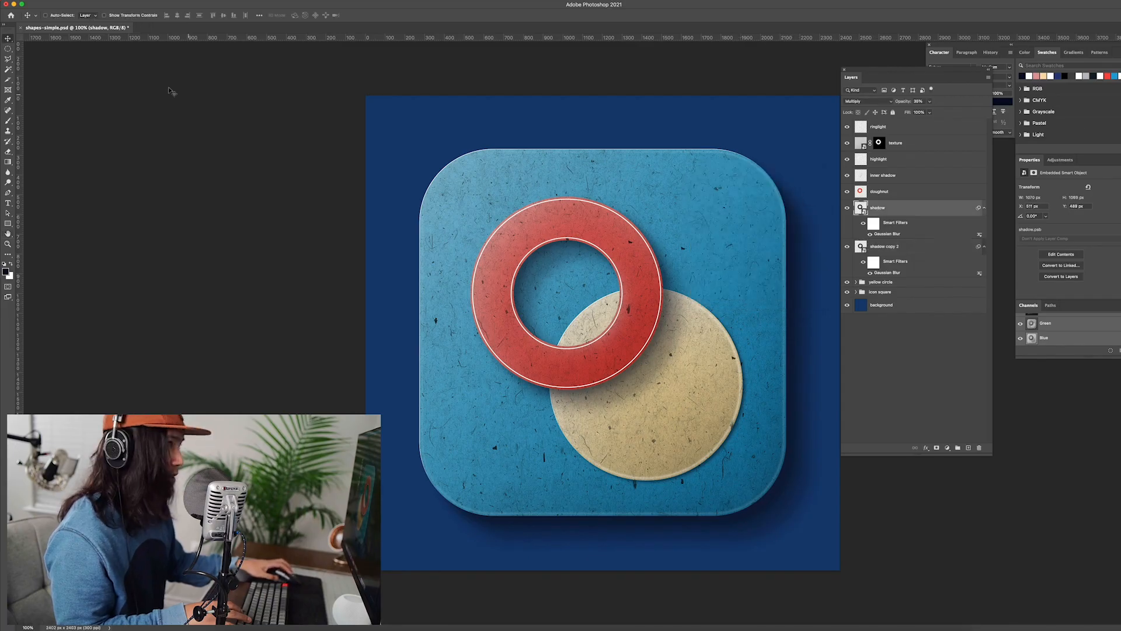
{"action": "key", "text": "Right"}
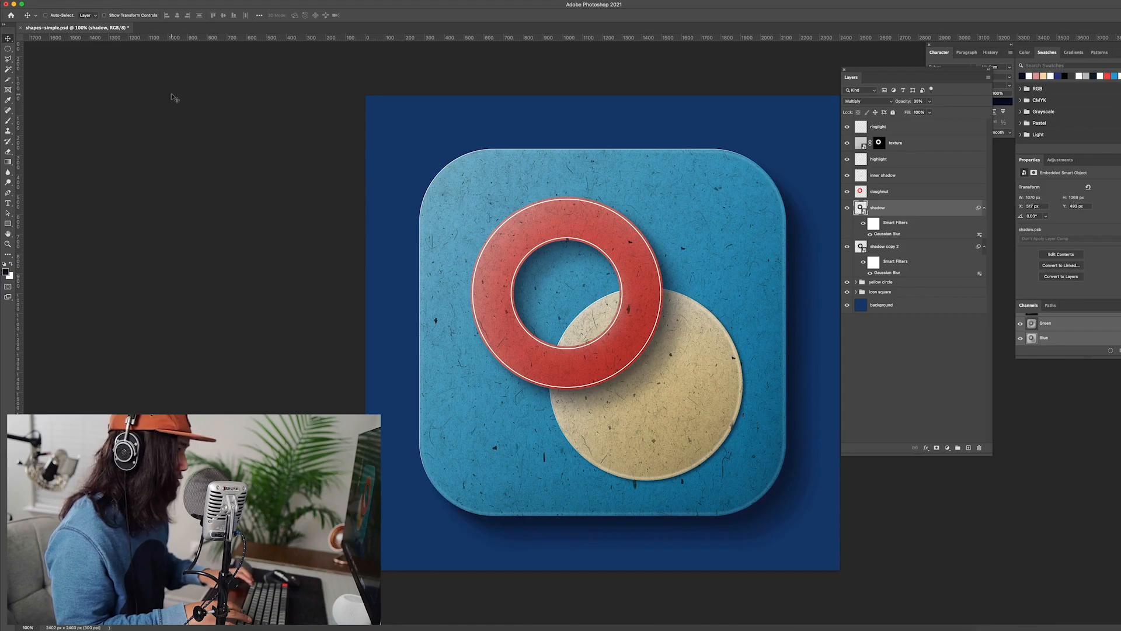
{"action": "key", "text": "Up"}
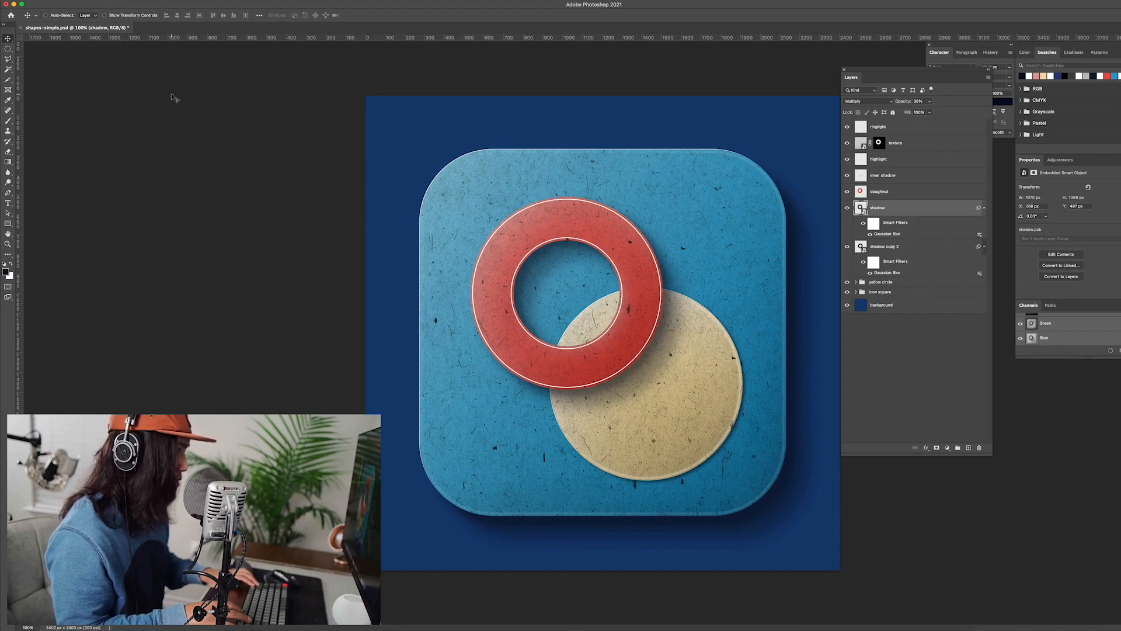
{"action": "key", "text": "Left"}
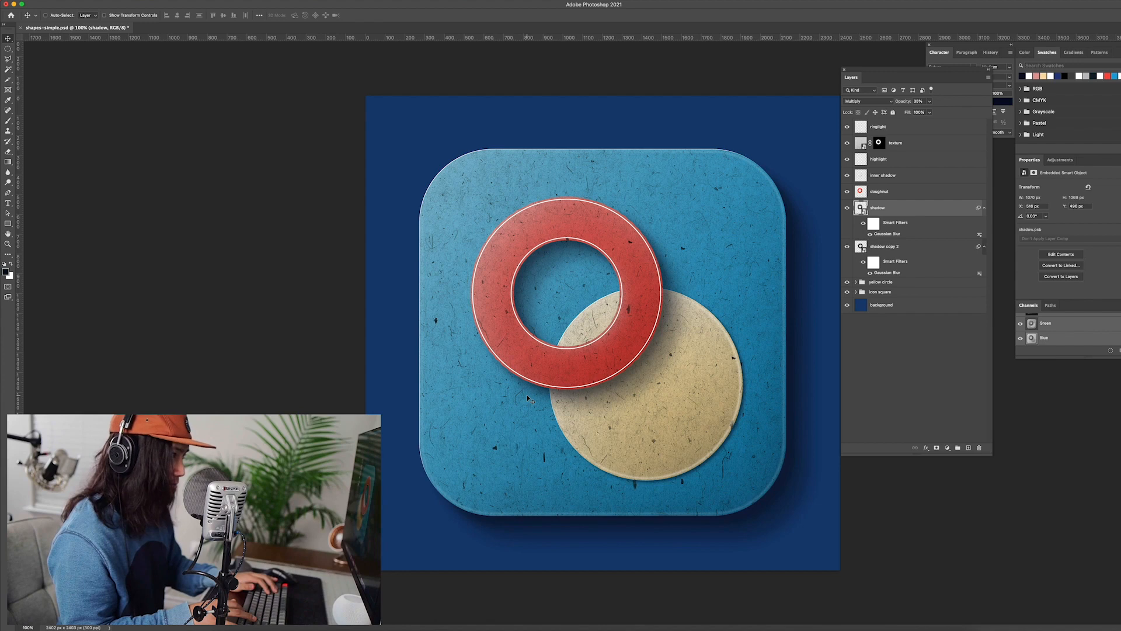
{"action": "key", "text": "super+minus"}
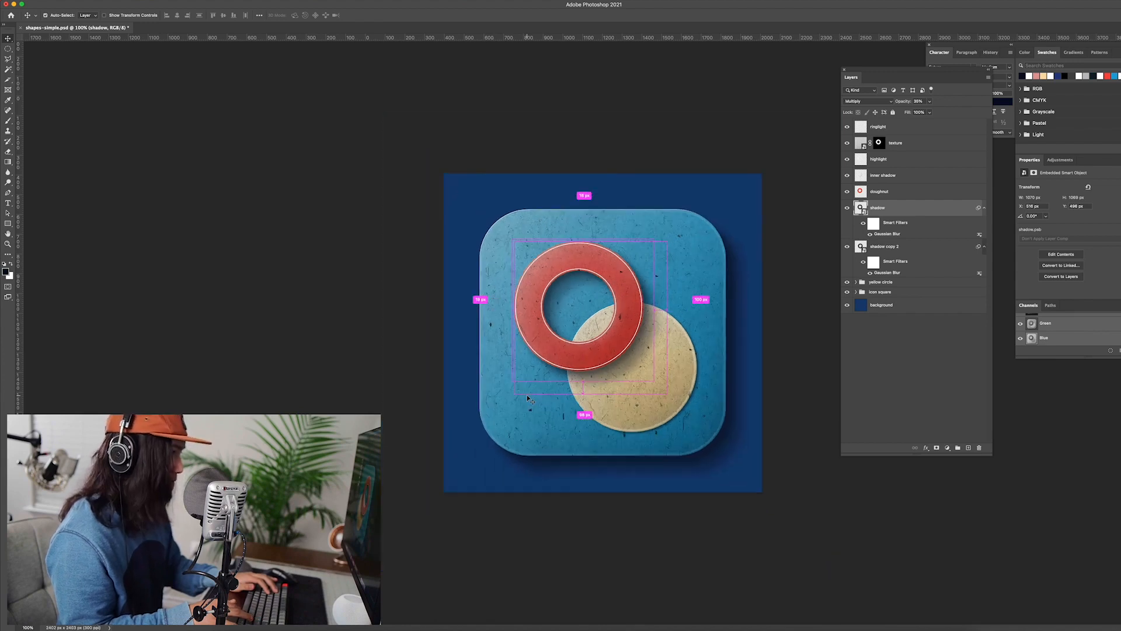
{"action": "key", "text": "super+plus"}
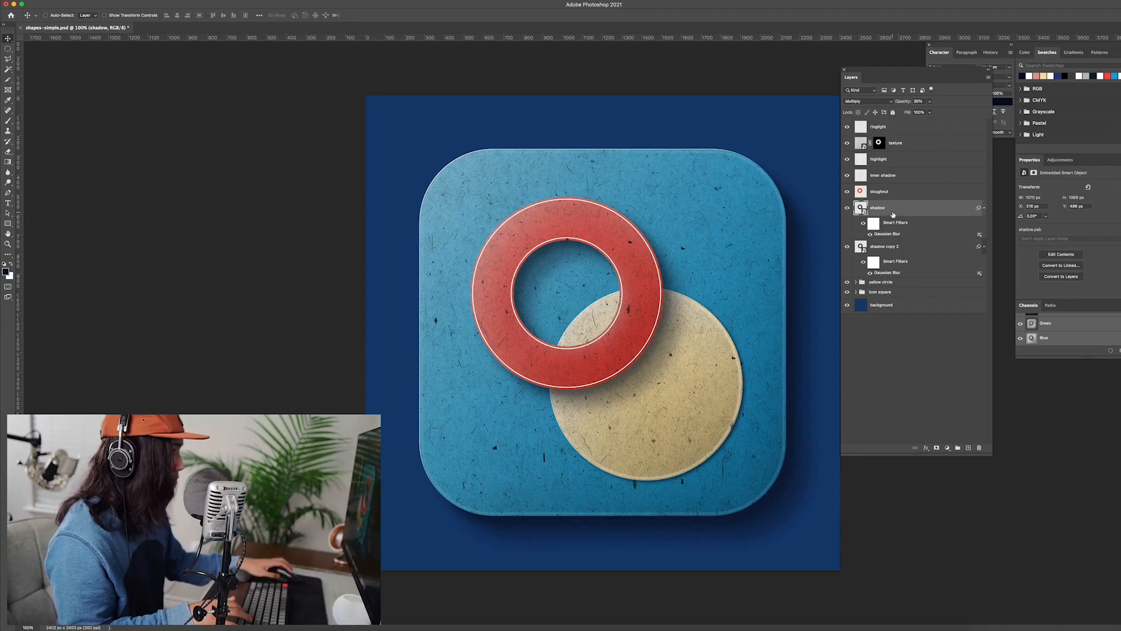
- Group the doughnut's two shadow layers and name the group "shadow"
{"action": "left_click", "coordinate": [885, 249], "text": "shift"}
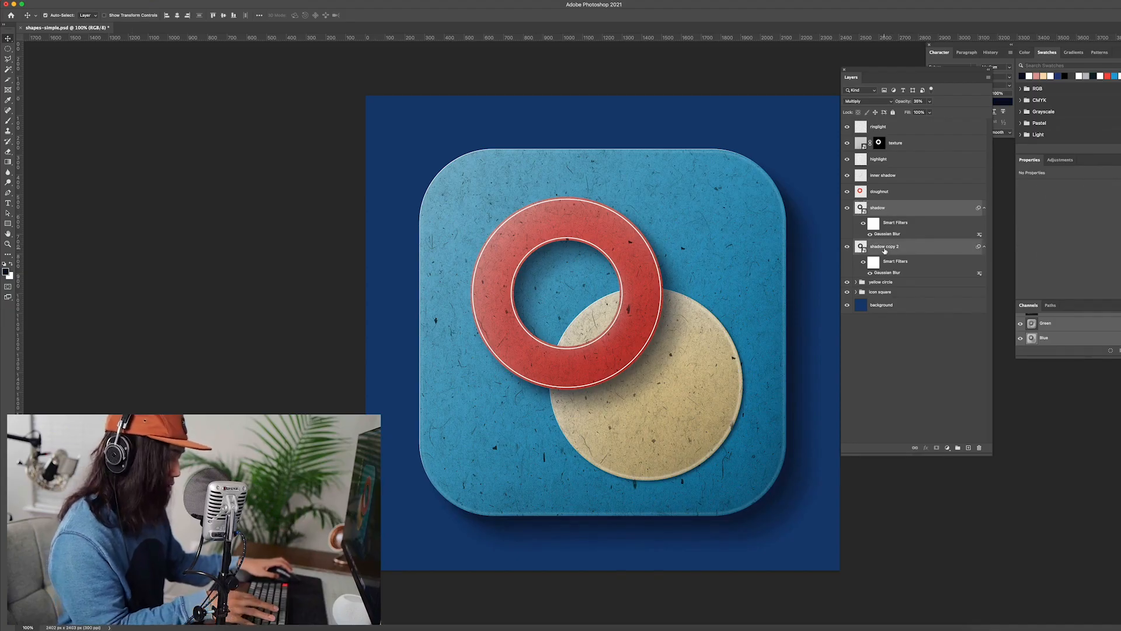
{"action": "key", "text": "super+g"}
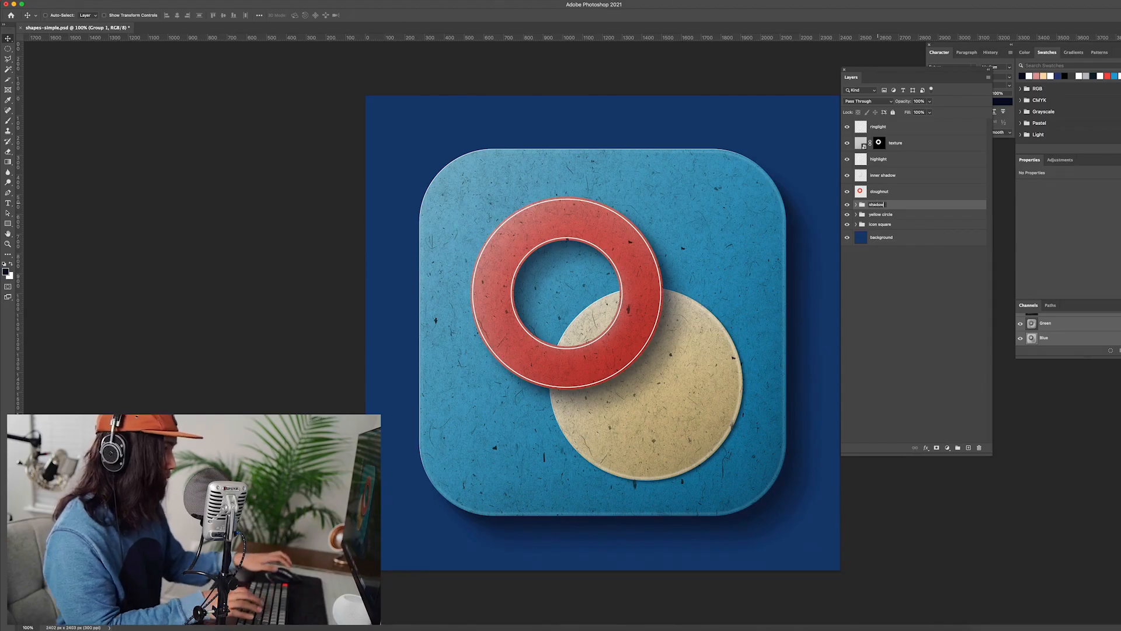
{"action": "left_click", "coordinate": [893, 205]}
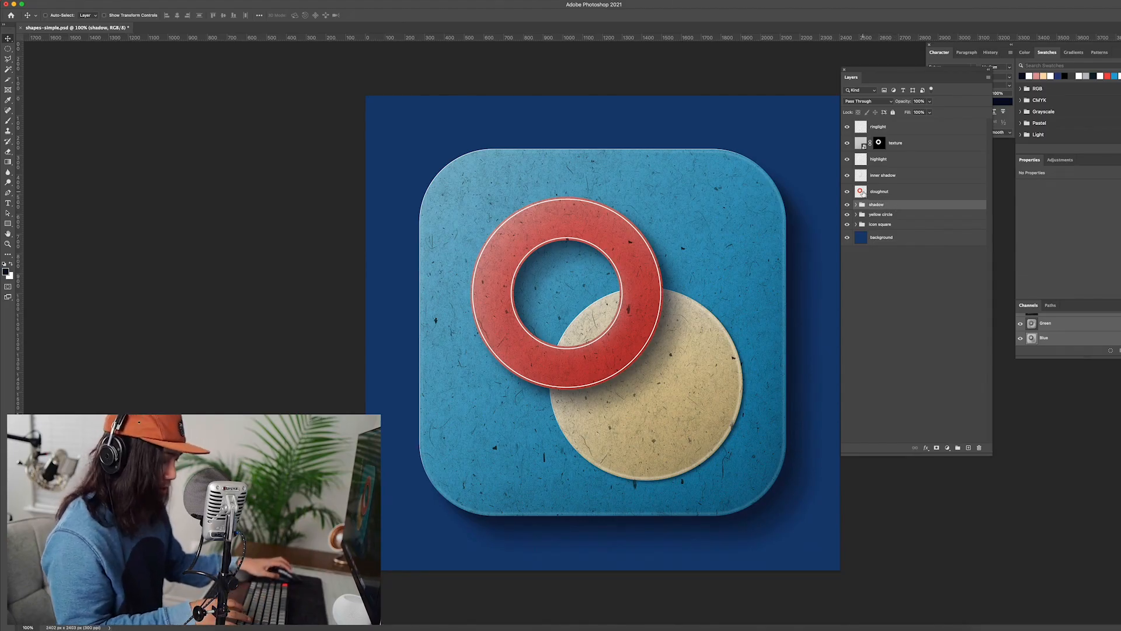
- Create a white doughnut-shaped layer named "rimlight" beneath the doughnut layer and clear the selection
{"action": "left_click", "coordinate": [969, 448]}
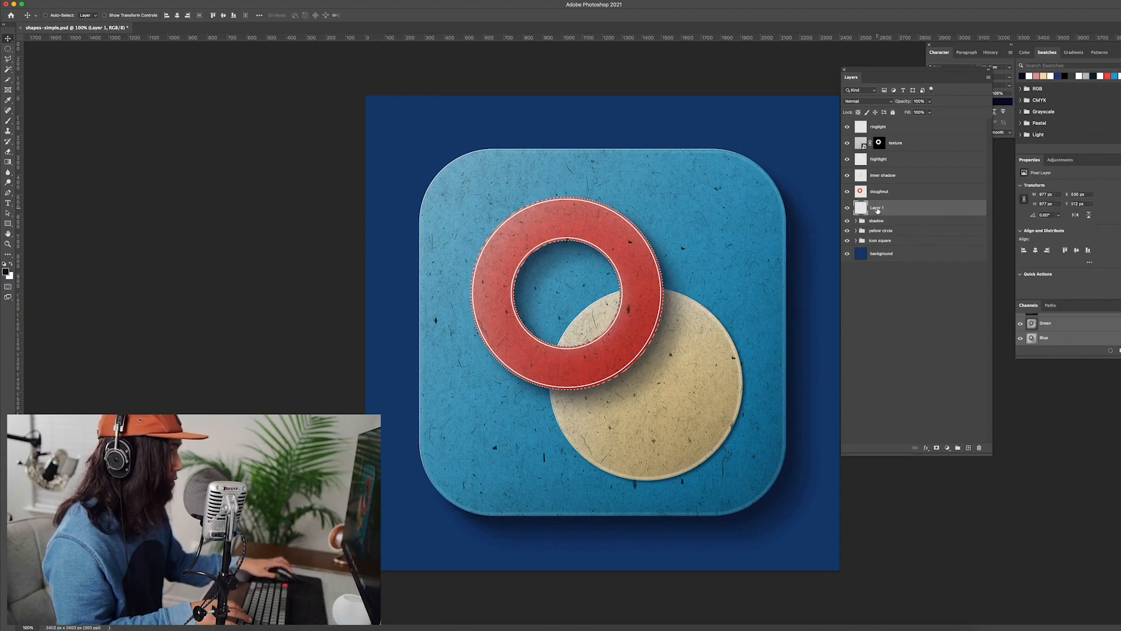
{"action": "type", "text": "rim"}
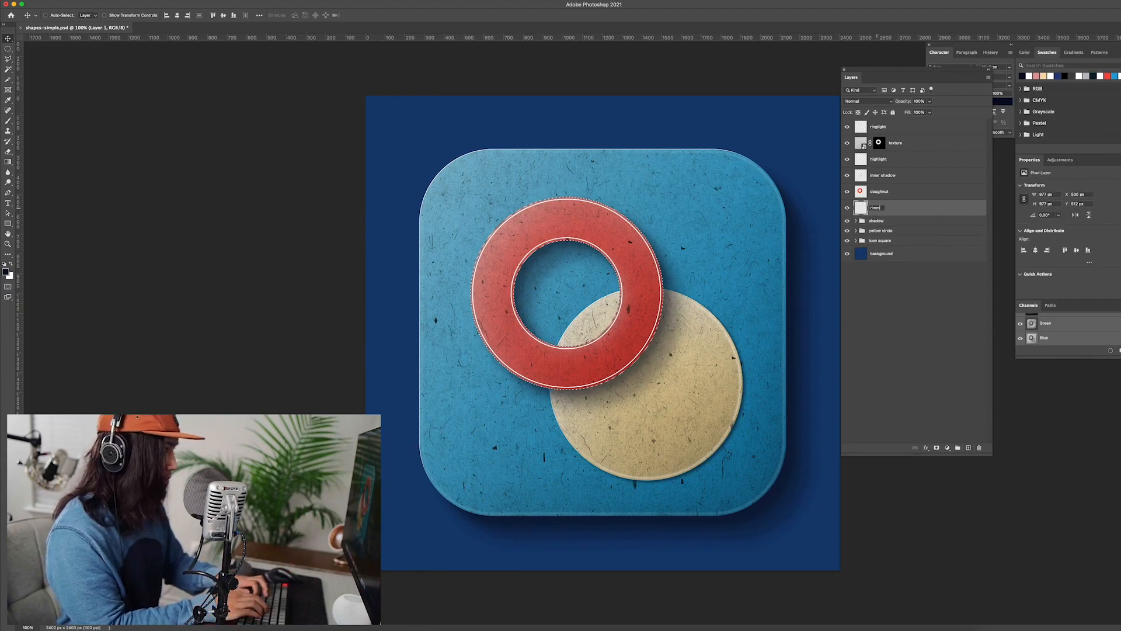
{"action": "type", "text": "light"}
{"action": "key", "text": "Return"}
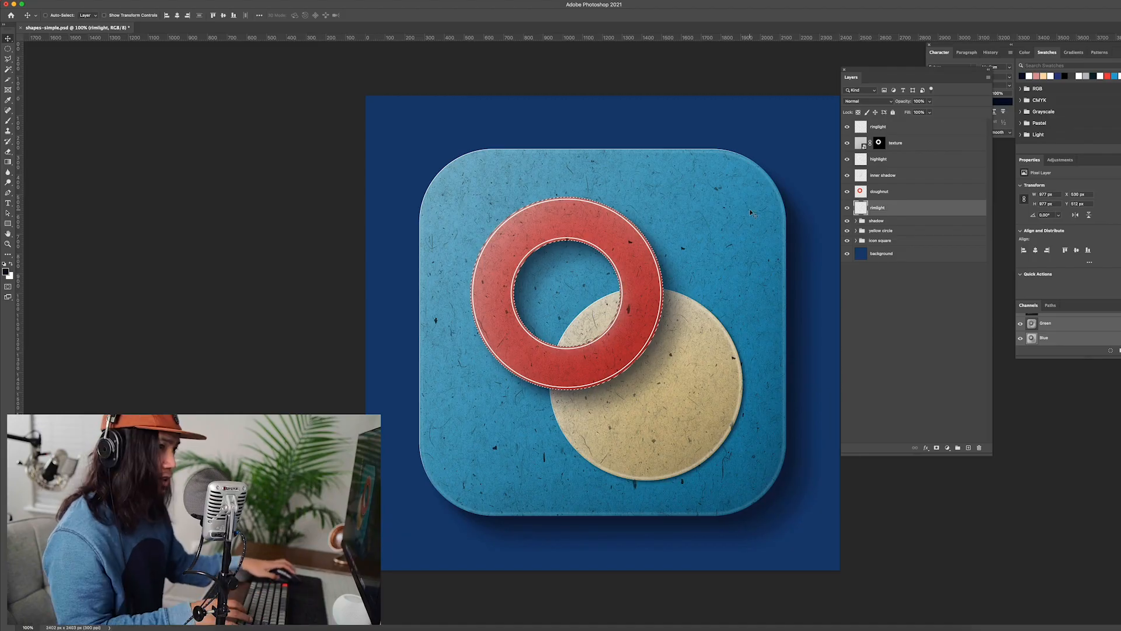
{"action": "key", "text": "super+d"}
- Shift the rimlight layer about 2 px left and 2 px up from behind the doughnut
{"action": "key", "text": "super+plus"}
{"action": "key", "text": "super+plus"}
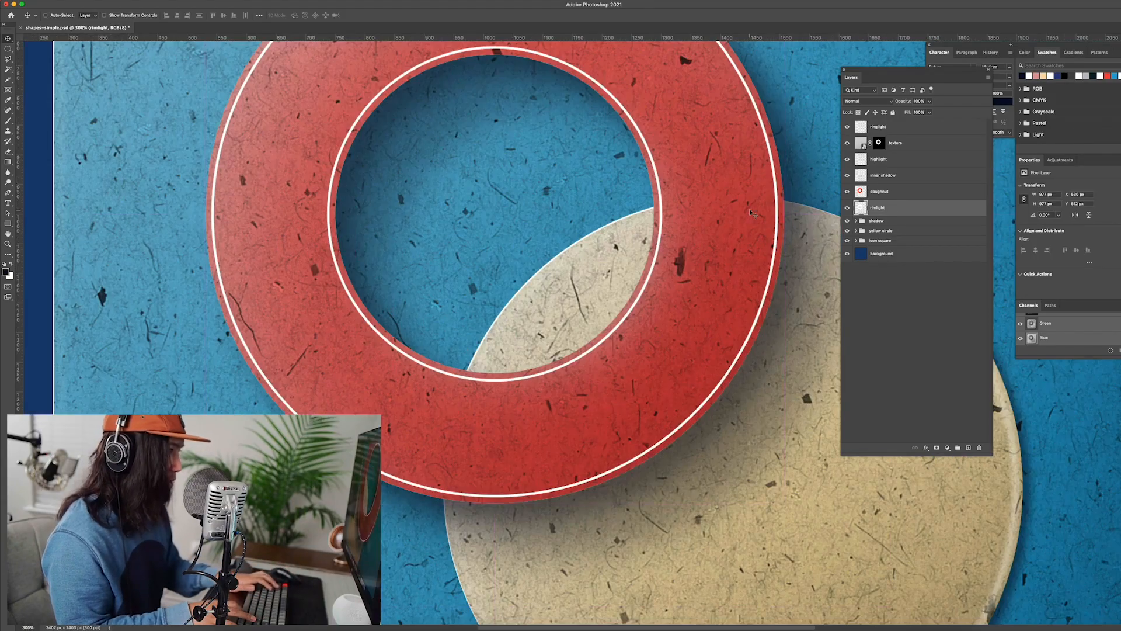
{"action": "left_click_drag", "start_coordinate": [432, 257], "coordinate": [567, 483]}
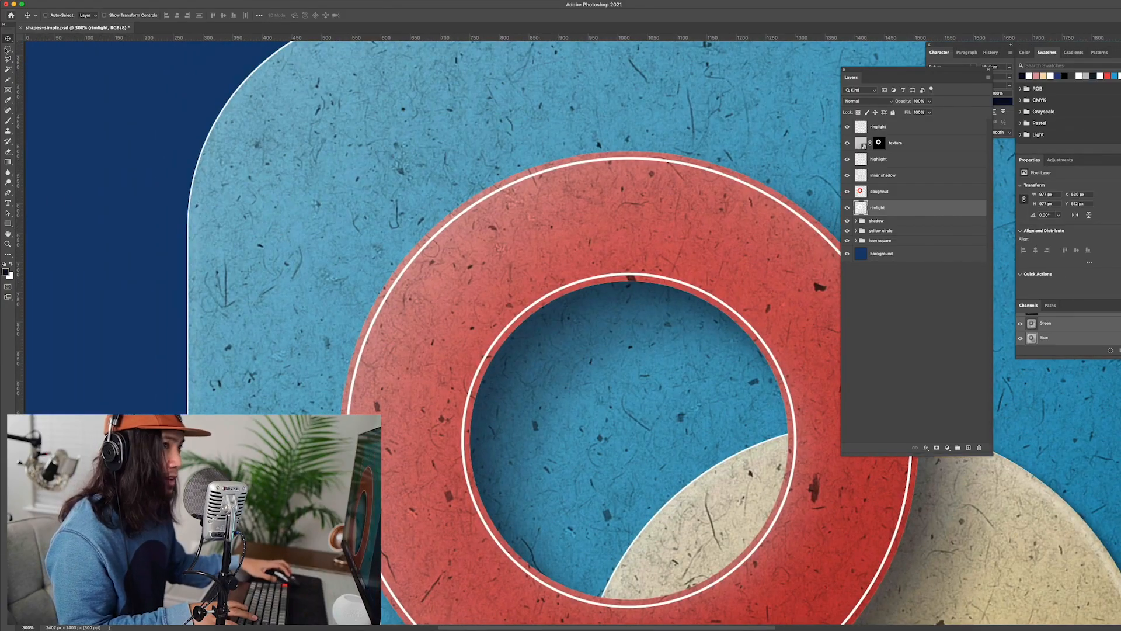
{"action": "key", "text": "Left"}
{"action": "key", "text": "Left"}
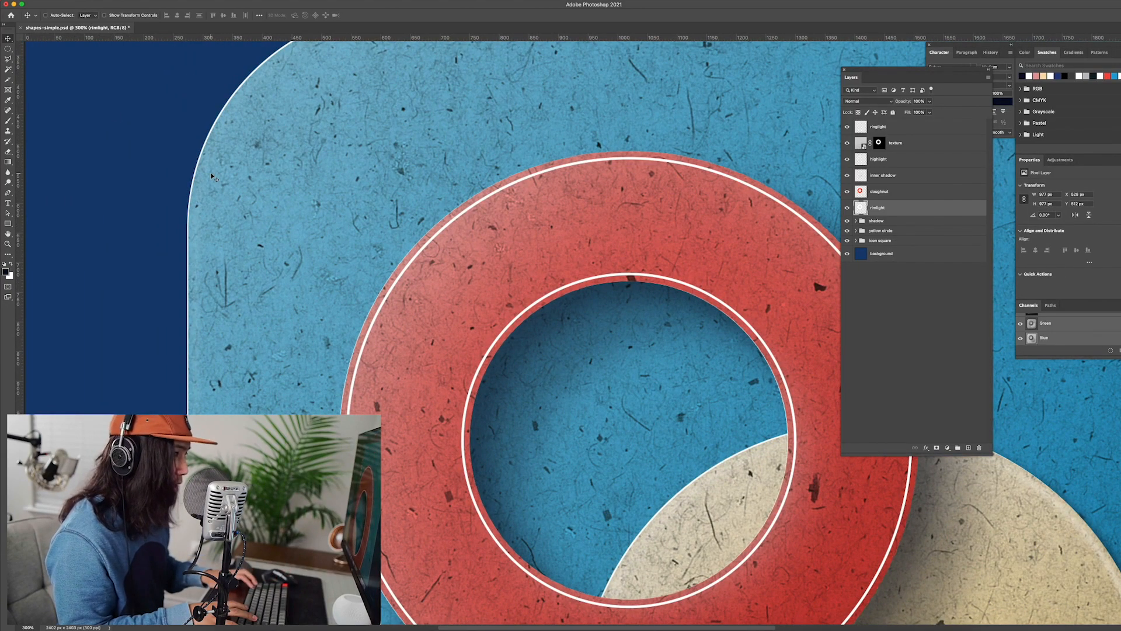
{"action": "key", "text": "Up"}
{"action": "key", "text": "Up"}
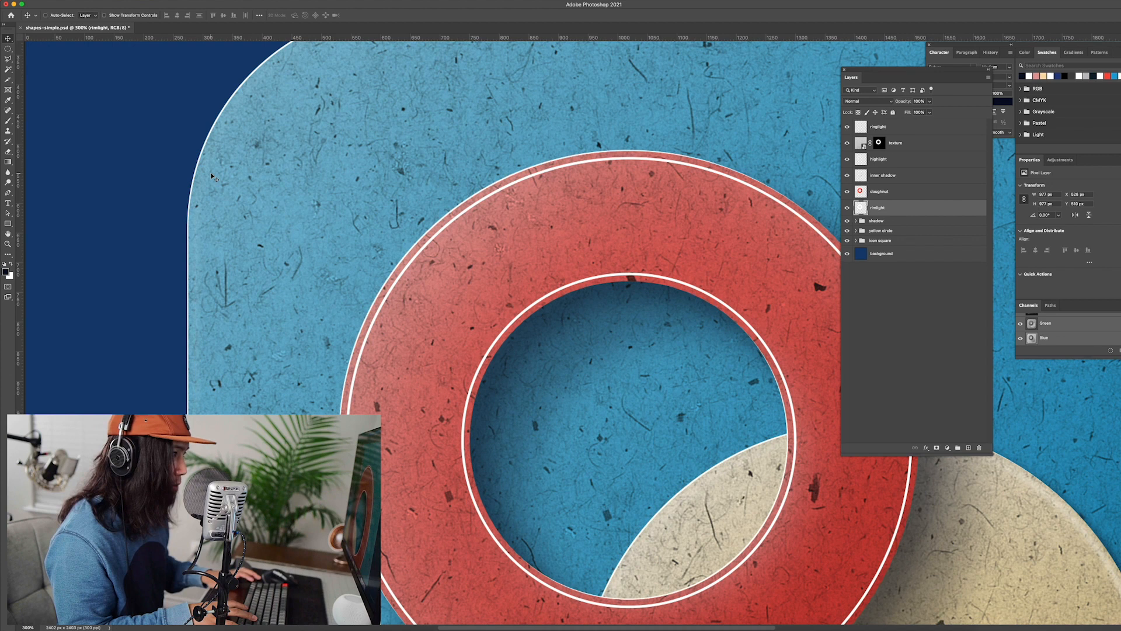
{"action": "key", "text": "super+minus"}
{"action": "key", "text": "super+minus"}
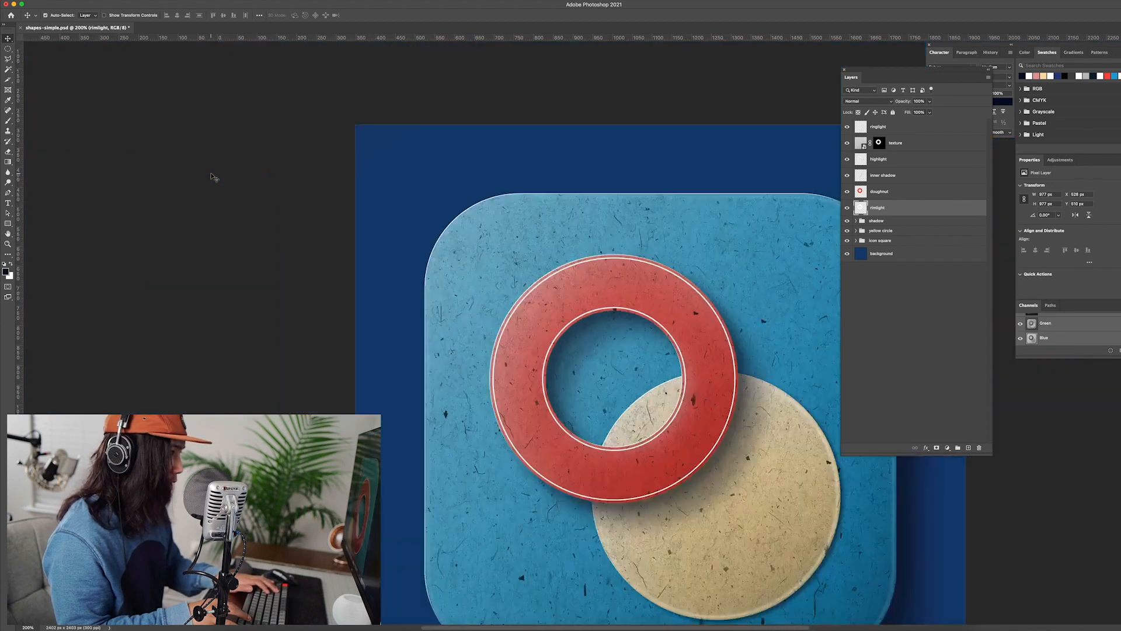
{"action": "key", "text": "super+plus"}
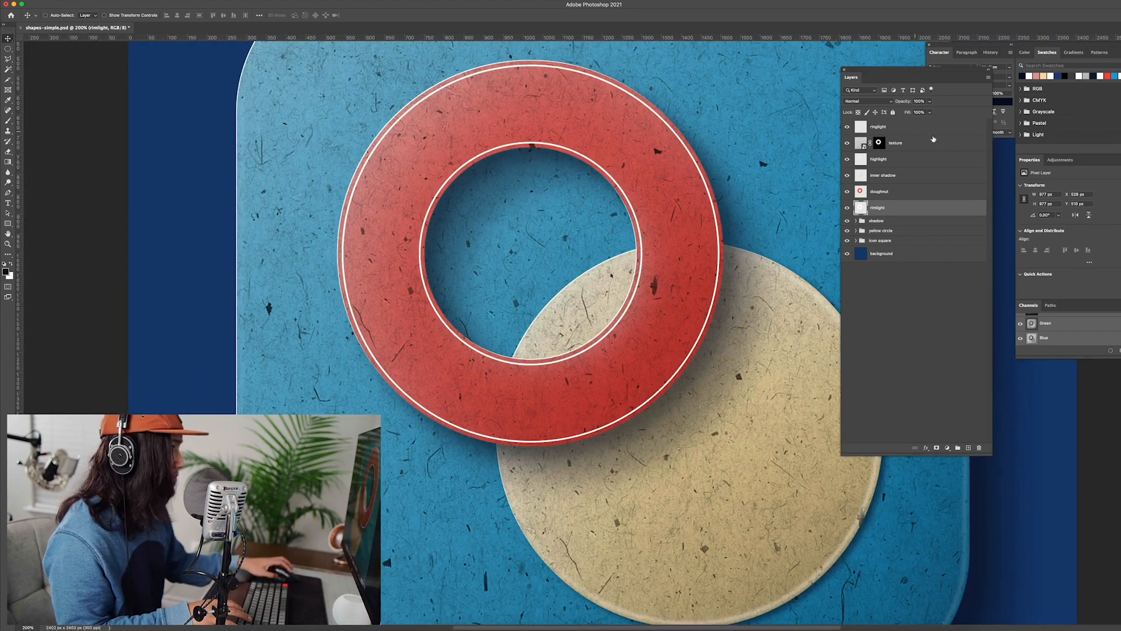
- Apply a Gaussian Blur as a smart filter to the ringlight layer and set its opacity to 47%
{"action": "left_click", "coordinate": [903, 128]}
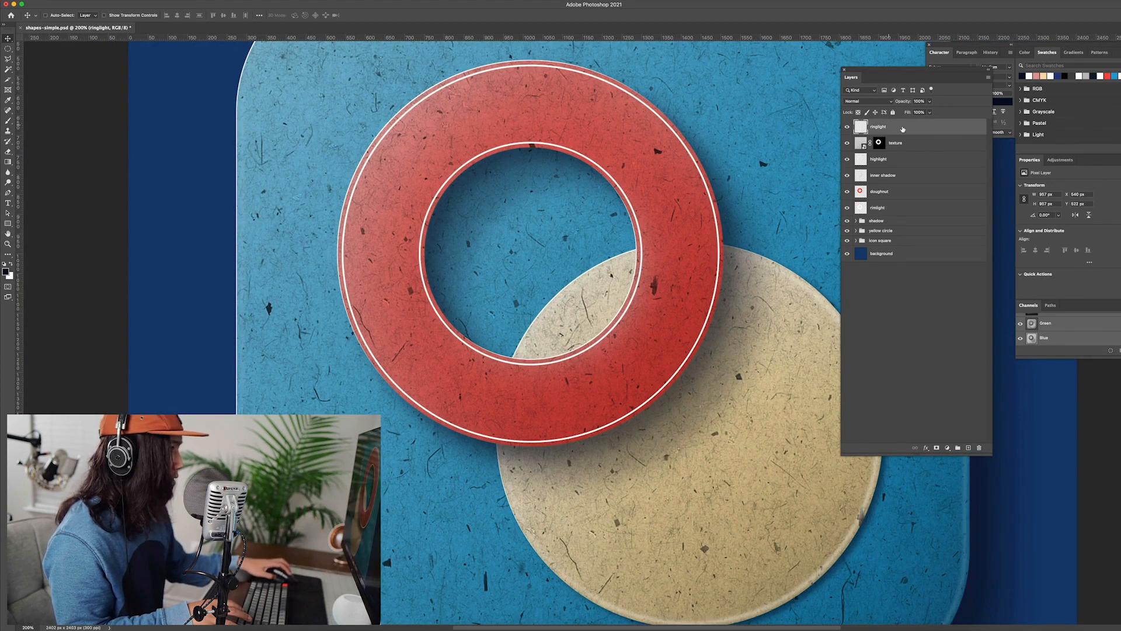
{"action": "left_click", "coordinate": [190, 1]}
{"action": "left_click", "coordinate": [194, 16]}
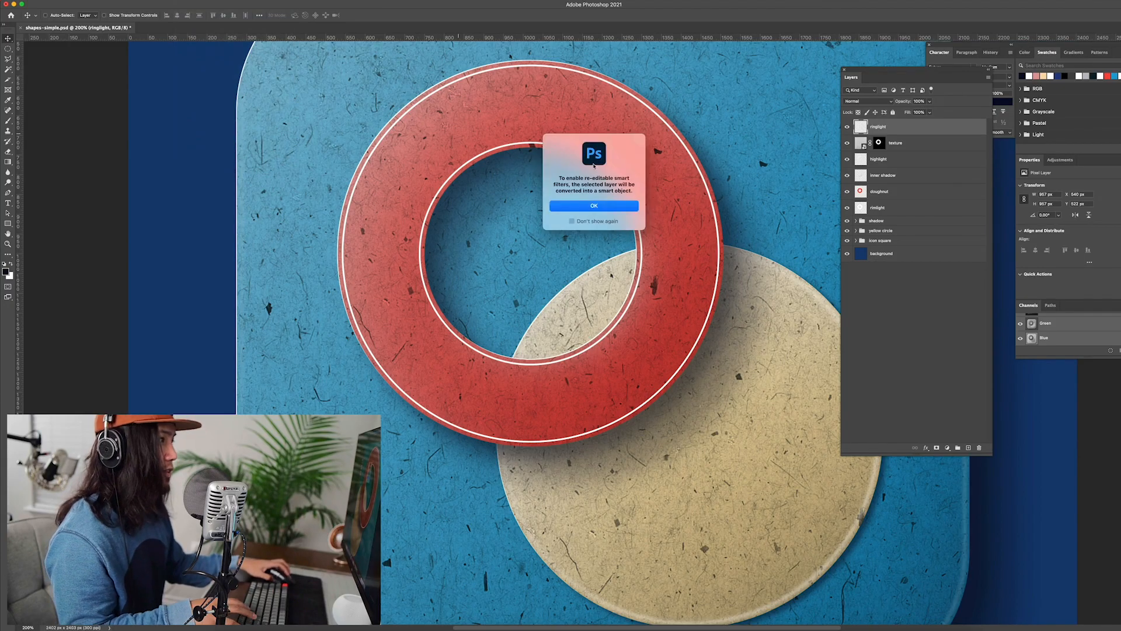
{"action": "left_click", "coordinate": [584, 185]}
{"action": "left_click", "coordinate": [190, 1]}
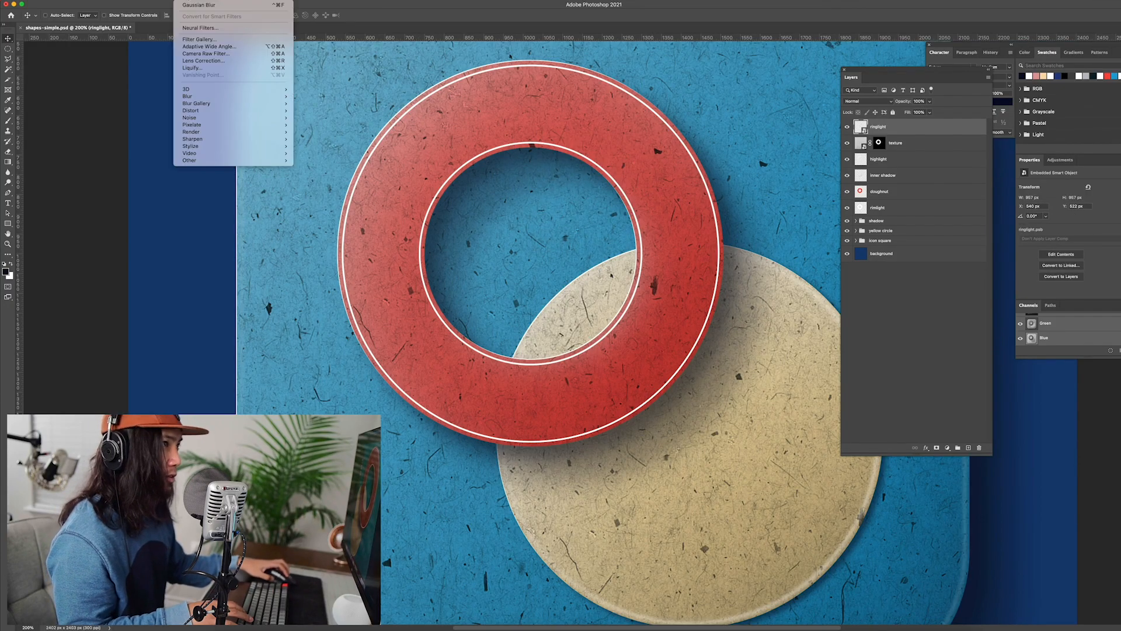
{"action": "left_click", "coordinate": [226, 7]}
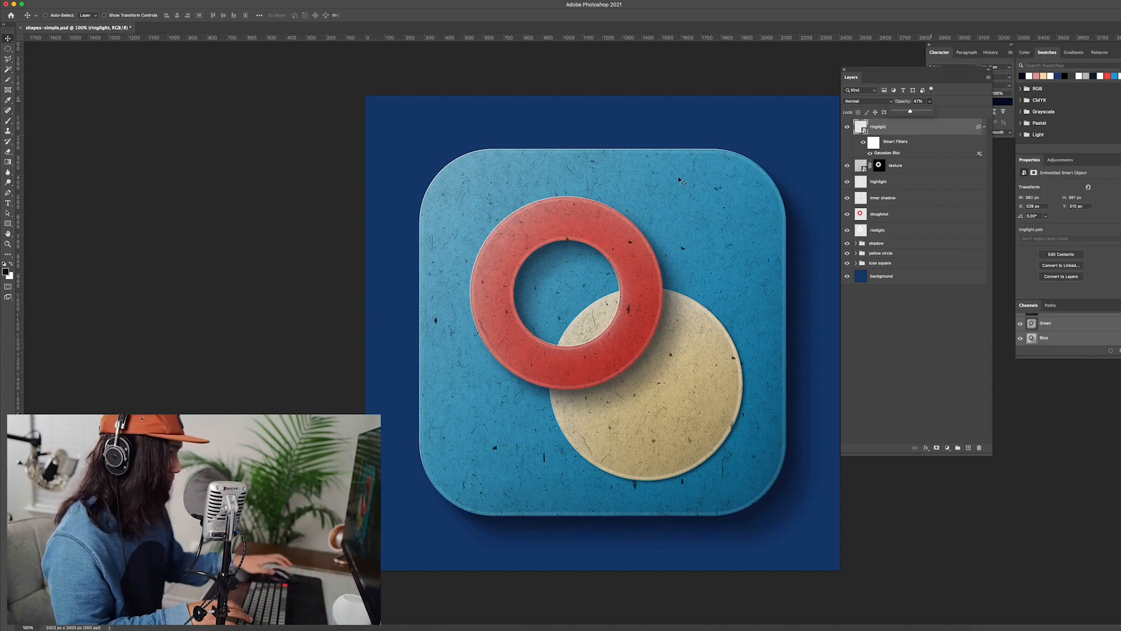
{"action": "key", "text": "super"}
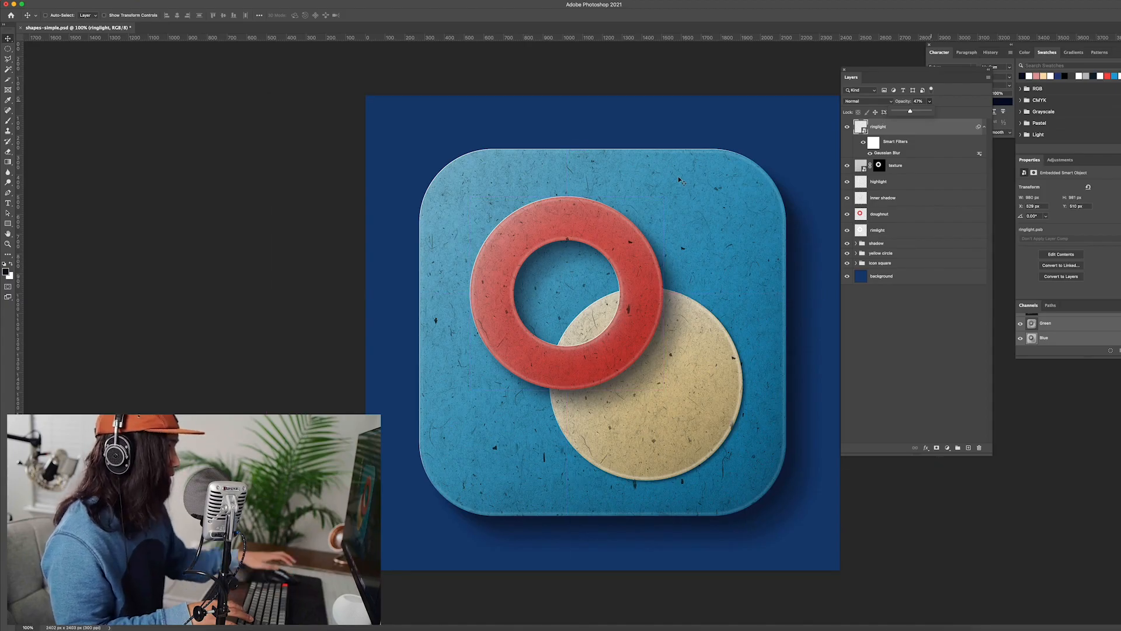
{"action": "left_click", "coordinate": [939, 126]}
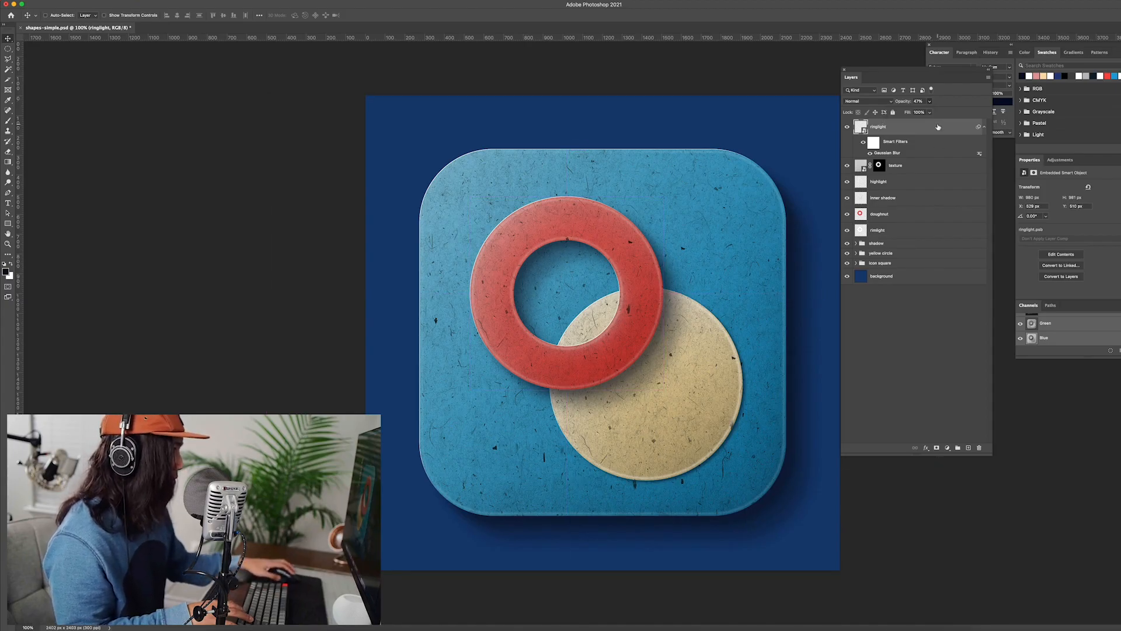
- Add a layer mask to the ringlight layer and paint black along the doughnut's outer upper-left edge with a large soft brush
{"action": "left_click", "coordinate": [936, 447]}
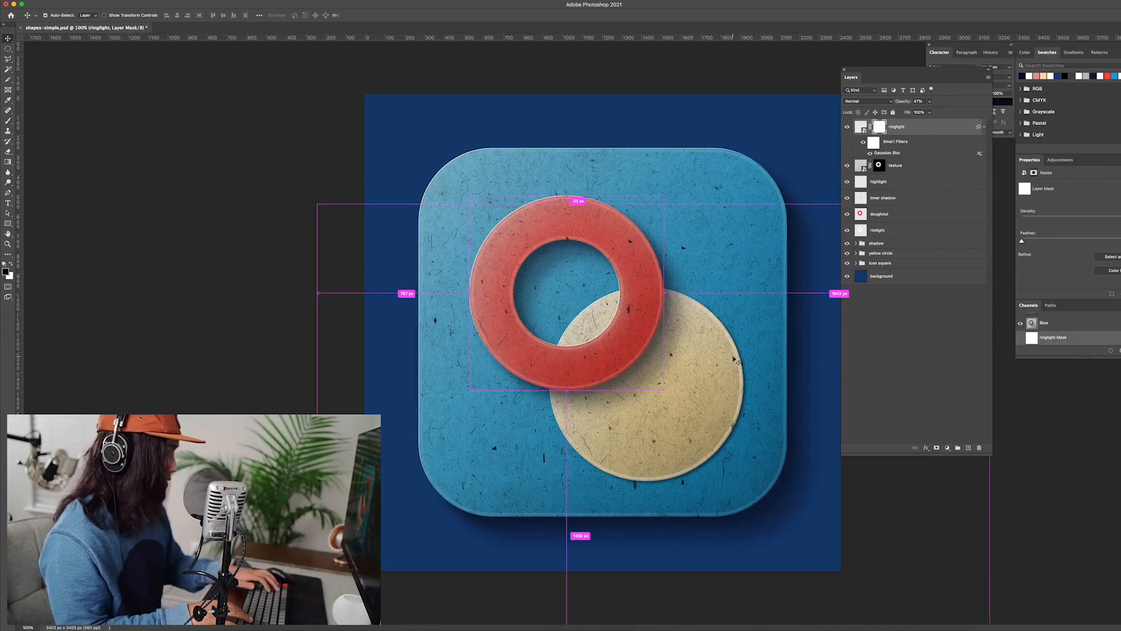
{"action": "key", "text": "super+equal"}
{"action": "scroll", "coordinate": [590, 307], "scroll_direction": "up", "scroll_amount": 3}
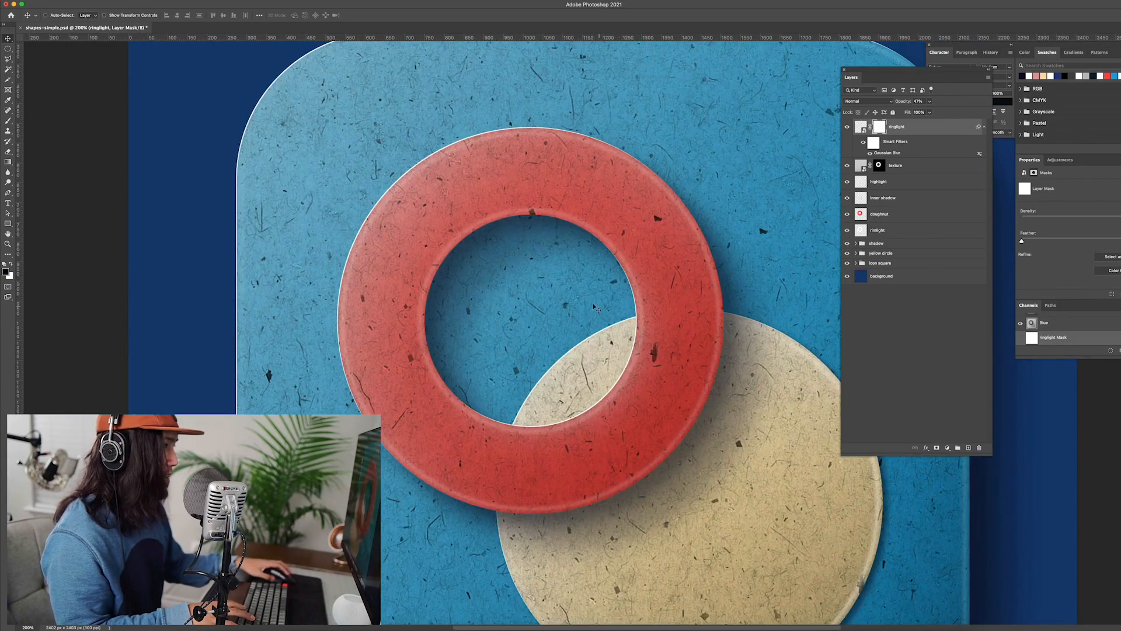
{"action": "scroll", "coordinate": [590, 306], "scroll_direction": "up", "scroll_amount": 3}
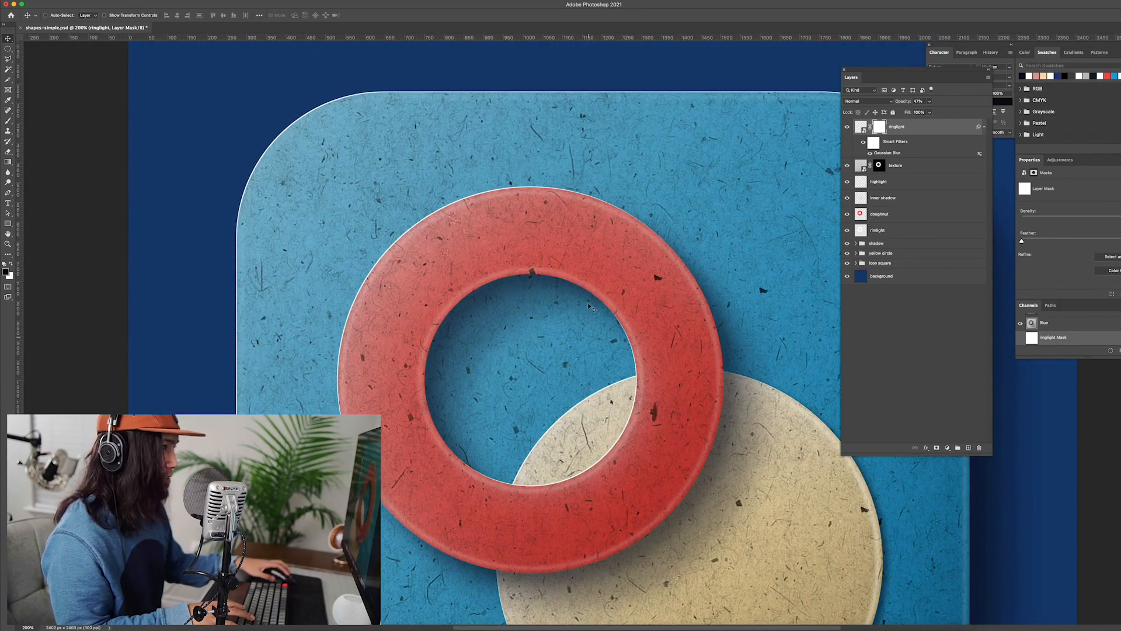
{"action": "left_click", "coordinate": [8, 121]}
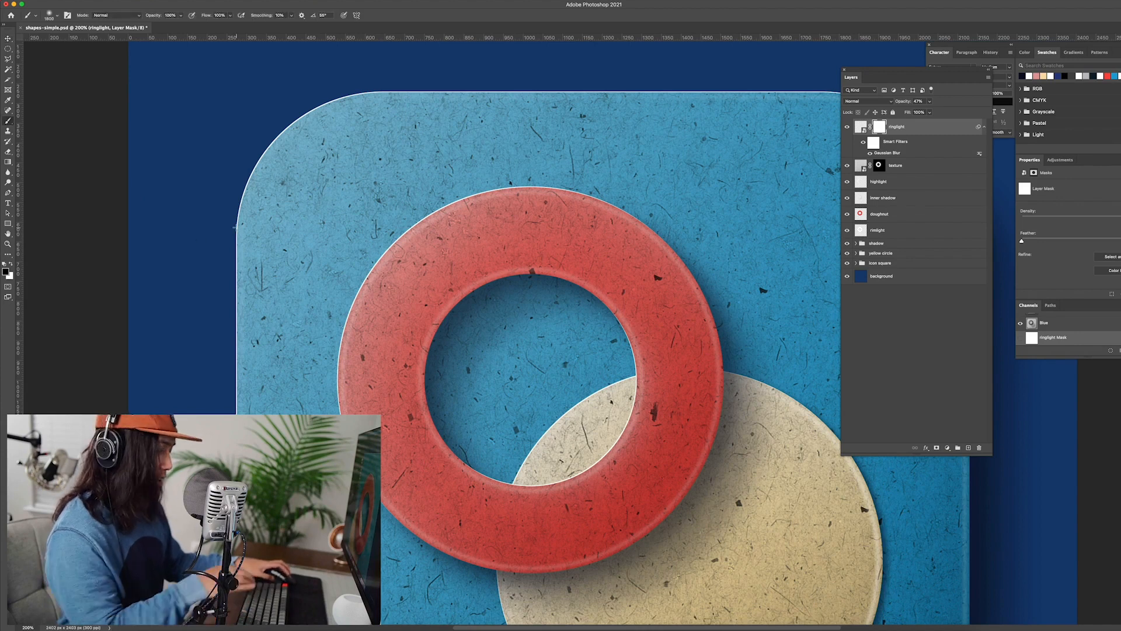
{"action": "key", "text": "bracketleft"}
{"action": "key", "text": "bracketleft"}
{"action": "key", "text": "bracketleft"}
{"action": "key", "text": "bracketleft"}
{"action": "key", "text": "bracketleft"}
{"action": "key", "text": "bracketleft"}
{"action": "key", "text": "bracketleft"}
{"action": "key", "text": "bracketleft"}
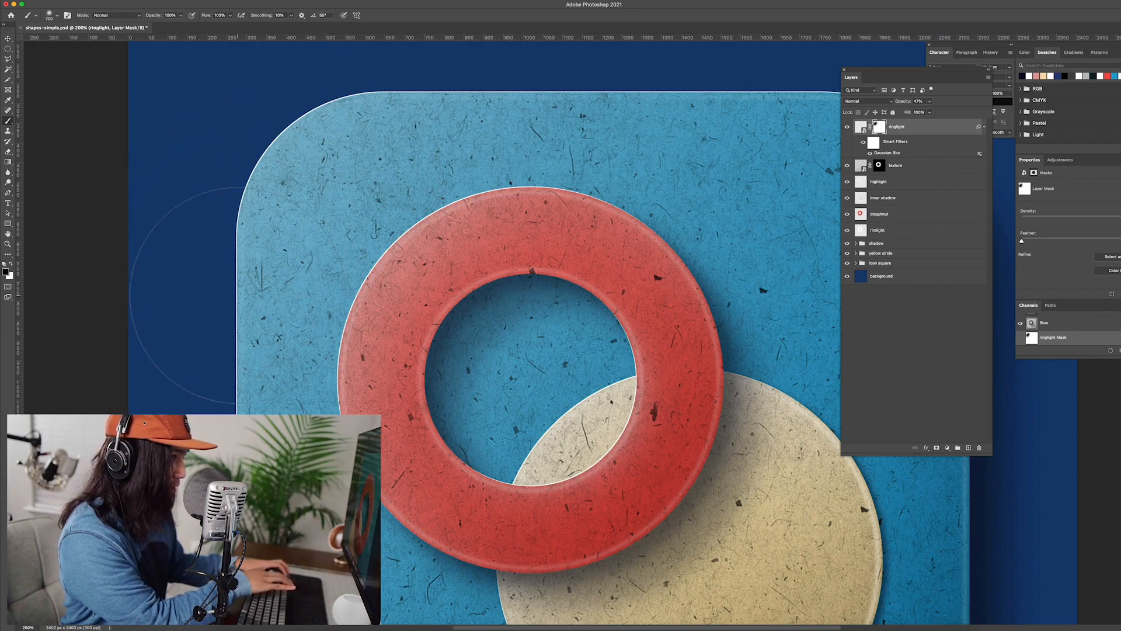
{"action": "left_click_drag", "start_coordinate": [237, 296], "coordinate": [236, 433]}
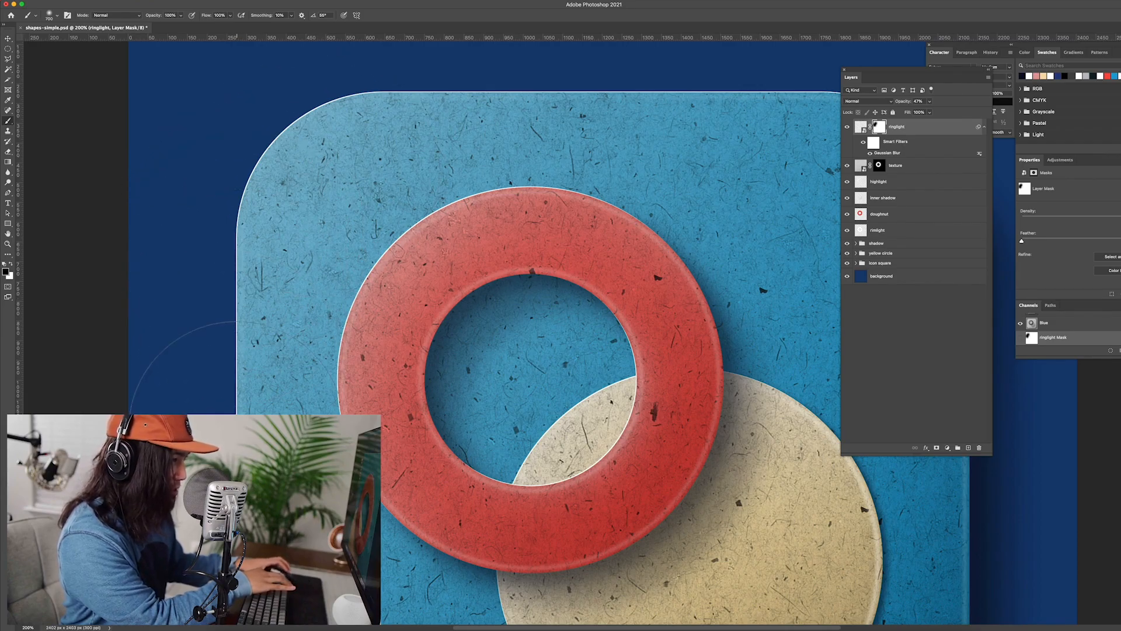
{"action": "scroll", "coordinate": [242, 438], "scroll_direction": "down", "scroll_amount": 3}
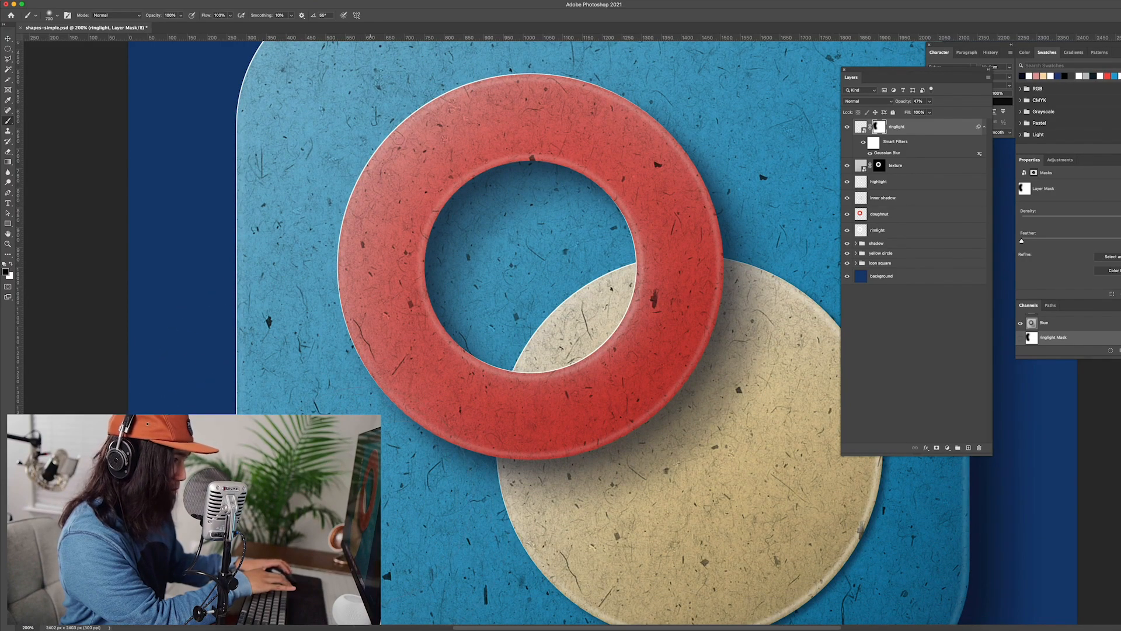
{"action": "scroll", "coordinate": [327, 289], "scroll_direction": "up", "scroll_amount": 7}
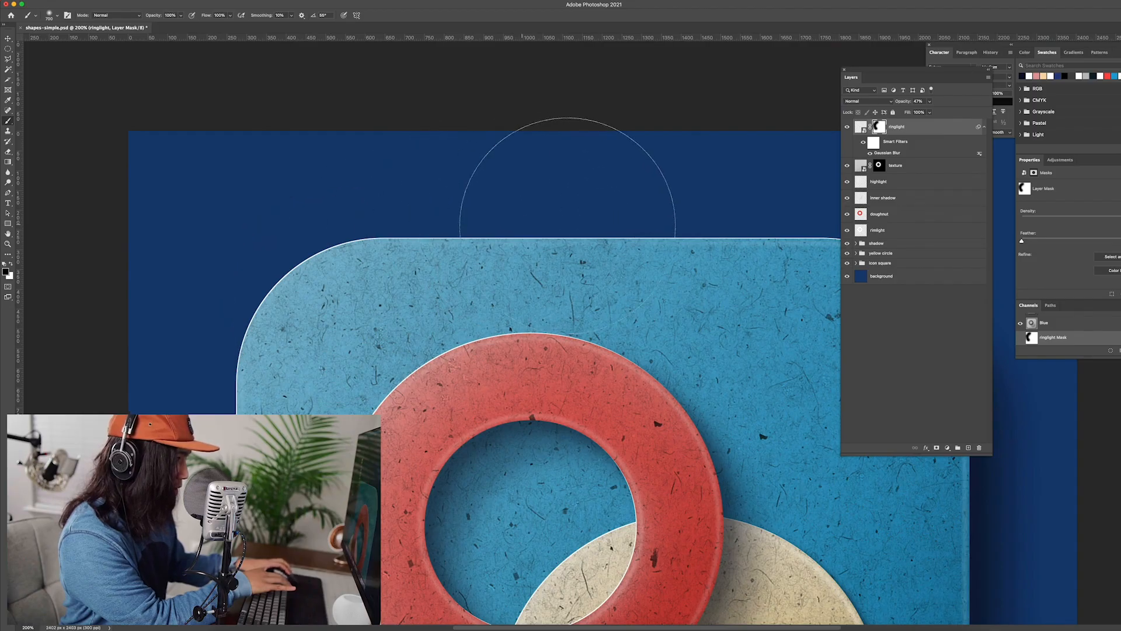
- Mask out parts of the ringlight around the doughnut's inner hole with a smaller soft brush
{"action": "scroll", "coordinate": [575, 233], "scroll_direction": "down", "scroll_amount": 6}
{"action": "key", "text": "bracketleft"}
{"action": "key", "text": "bracketleft"}
{"action": "key", "text": "bracketleft"}
{"action": "key", "text": "bracketleft"}
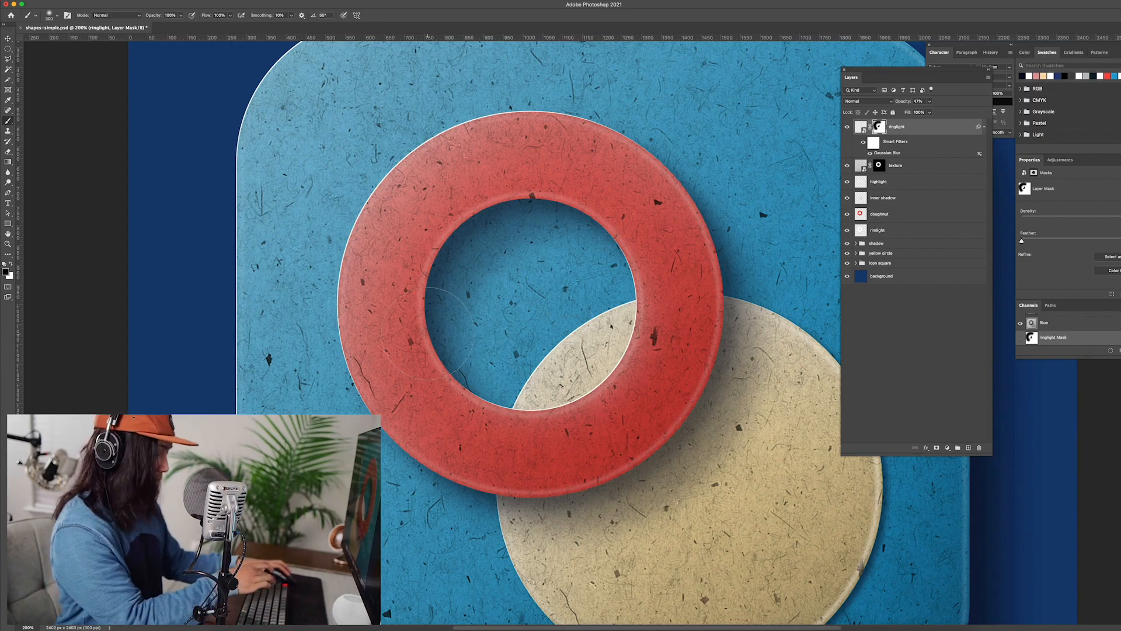
{"action": "key", "text": "bracketleft"}
{"action": "key", "text": "bracketleft"}
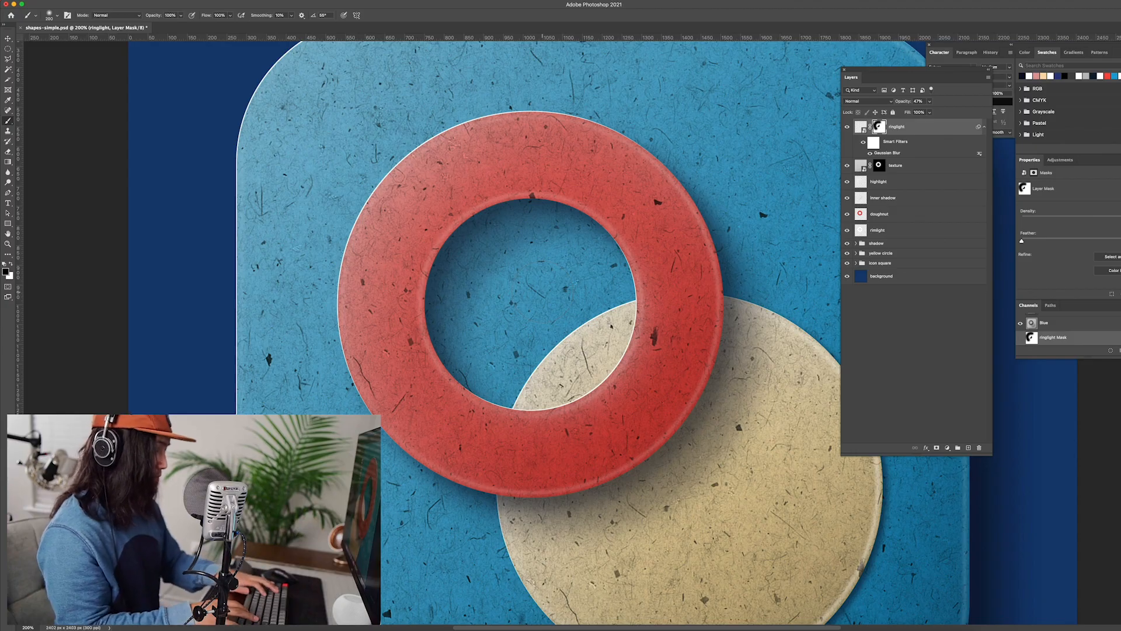
{"action": "key", "text": "super+minus"}
{"action": "key", "text": "super+minus"}
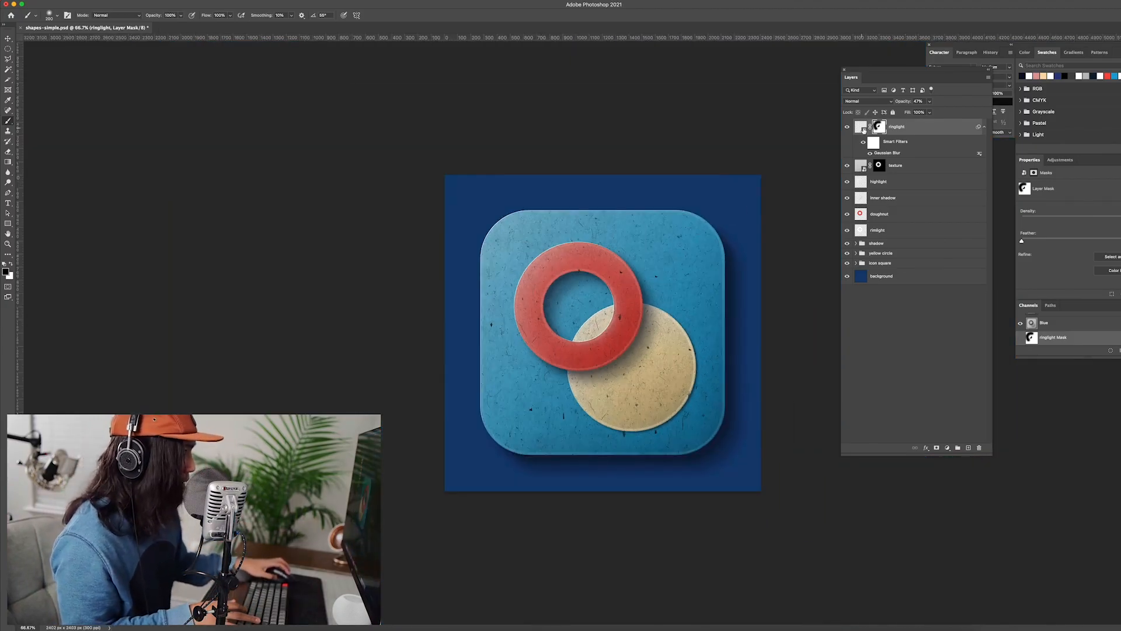
- Raise the ringlight layer's opacity to 53%
{"action": "left_click", "coordinate": [865, 126]}
{"action": "left_click", "coordinate": [930, 103]}
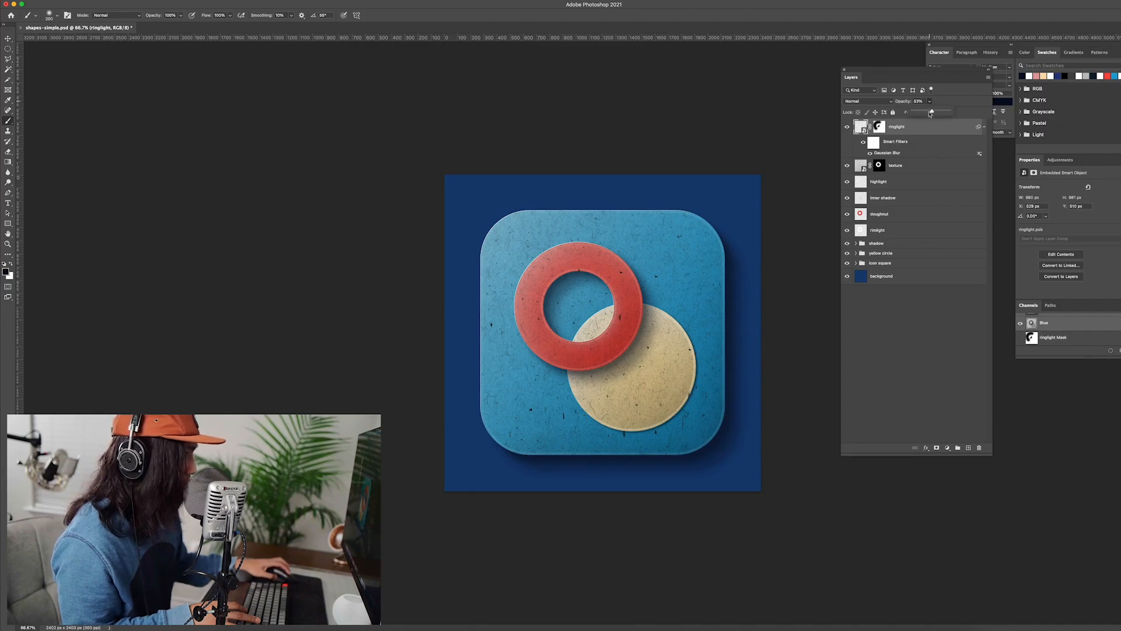
{"action": "left_click", "coordinate": [919, 213]}
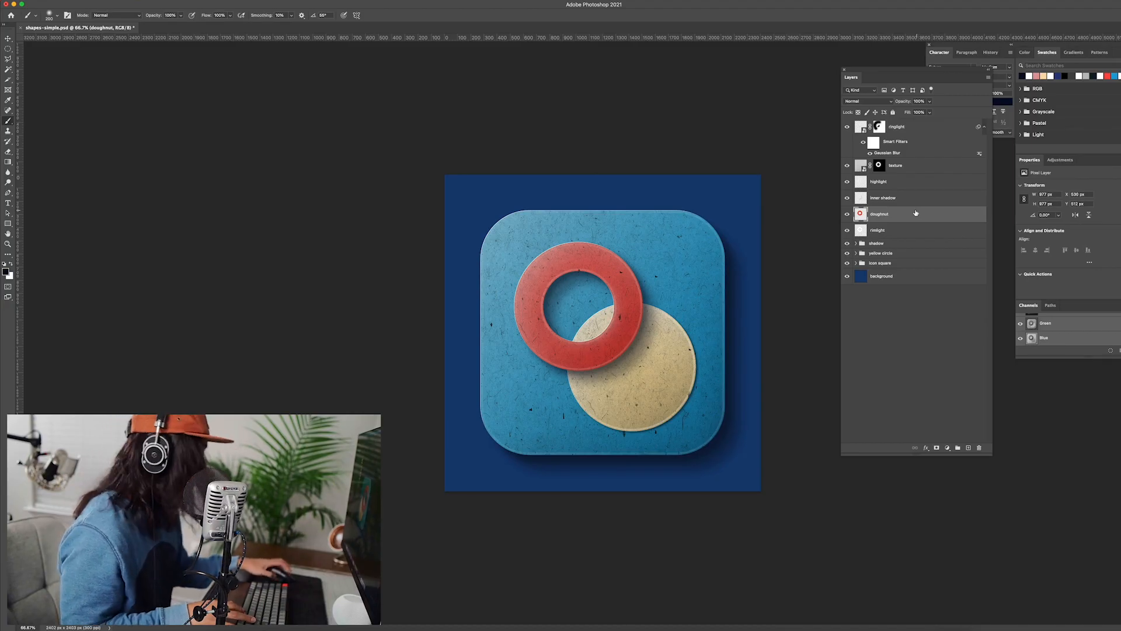
- Group the layers from rimlight up to ringlight and name the group "doughnut"
{"action": "left_click", "coordinate": [890, 233]}
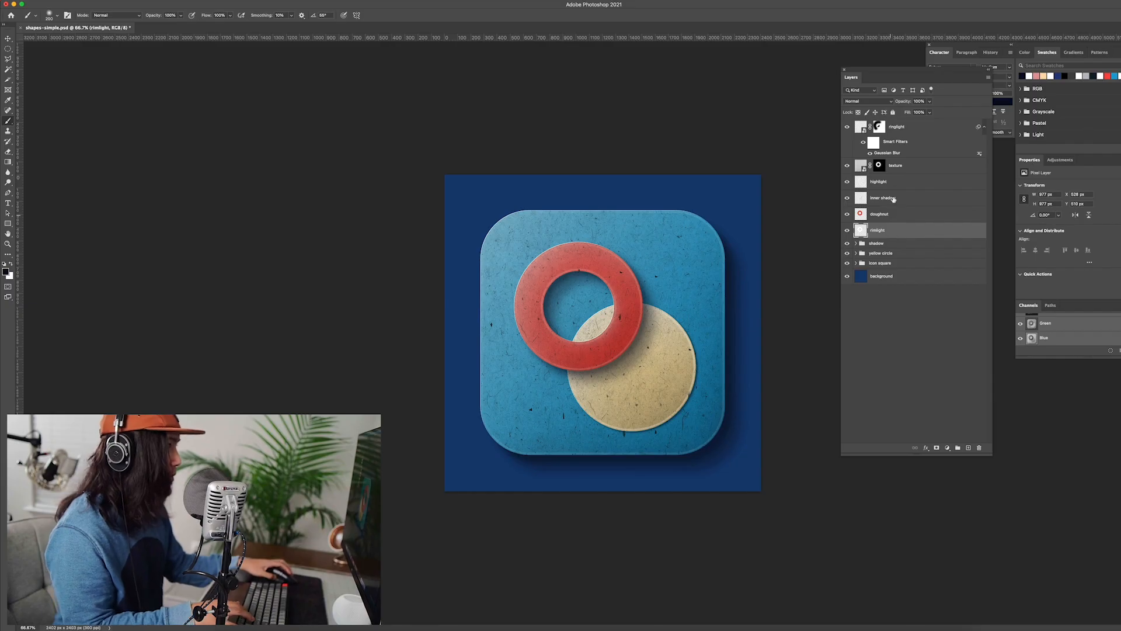
{"action": "left_click", "coordinate": [920, 128], "text": "shift"}
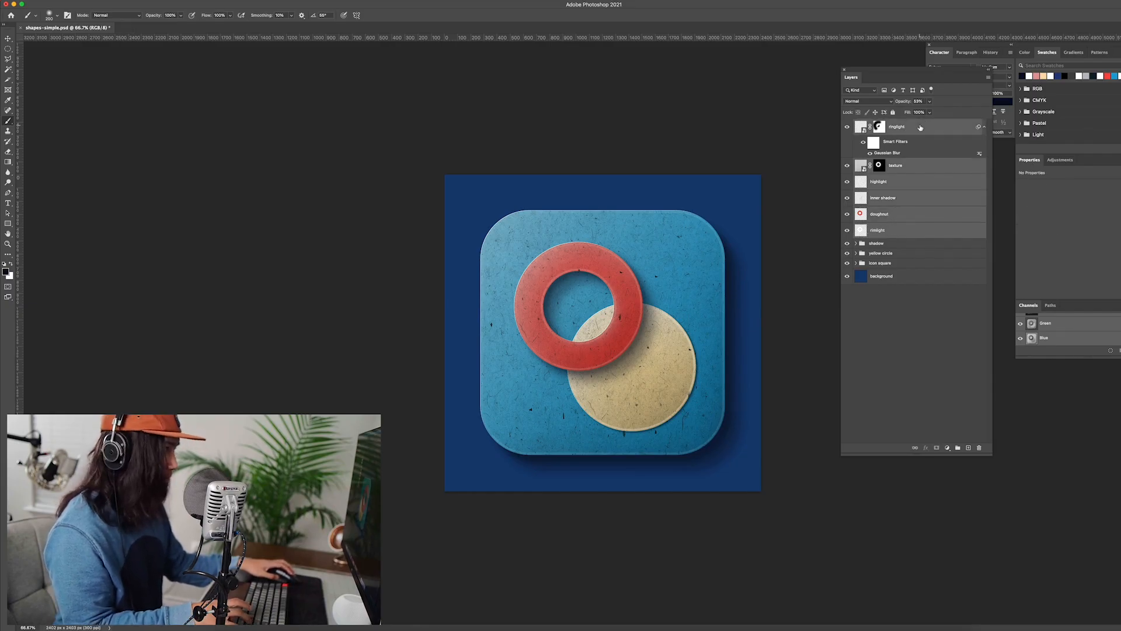
{"action": "key", "text": "super+g"}
{"action": "double_click", "coordinate": [876, 123]}
{"action": "type", "text": "dough"}
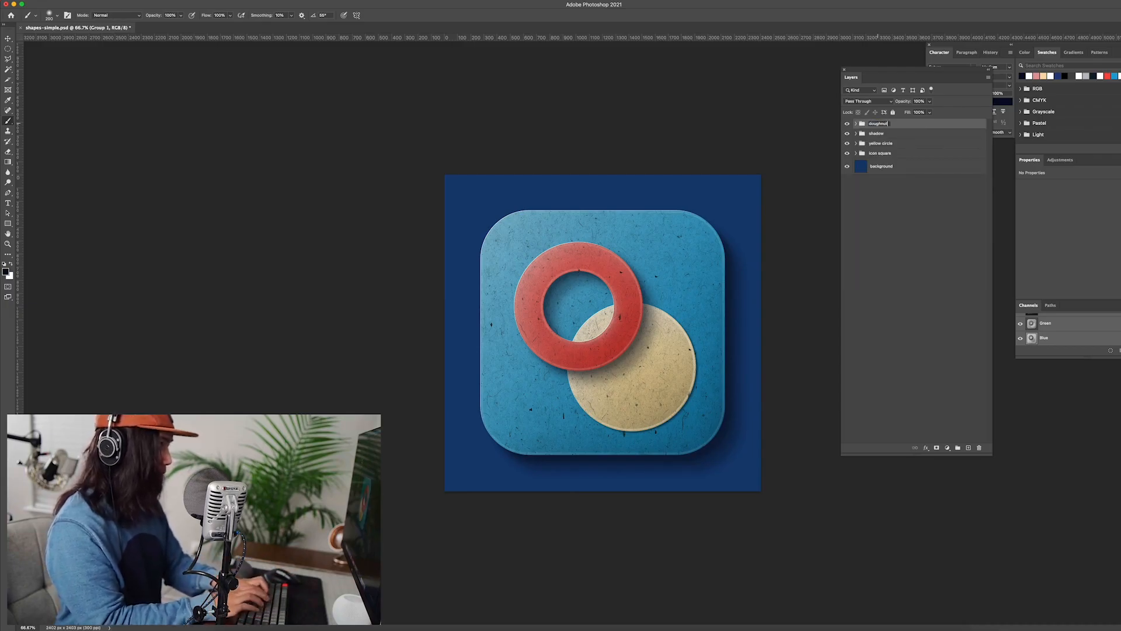
{"action": "type", "text": "nut"}
{"action": "key", "text": "Return"}
- Place texture.jpg directly above the background layer, enlarged proportionally to cover the whole canvas and shifted left
{"action": "left_click", "coordinate": [931, 147]}
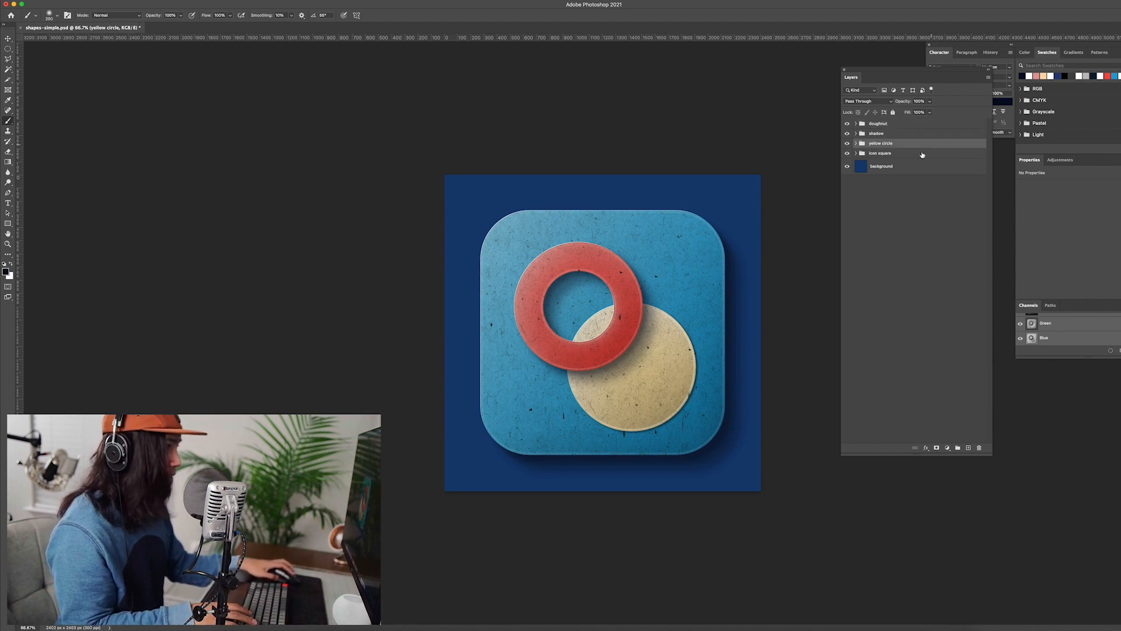
{"action": "left_click", "coordinate": [912, 170]}
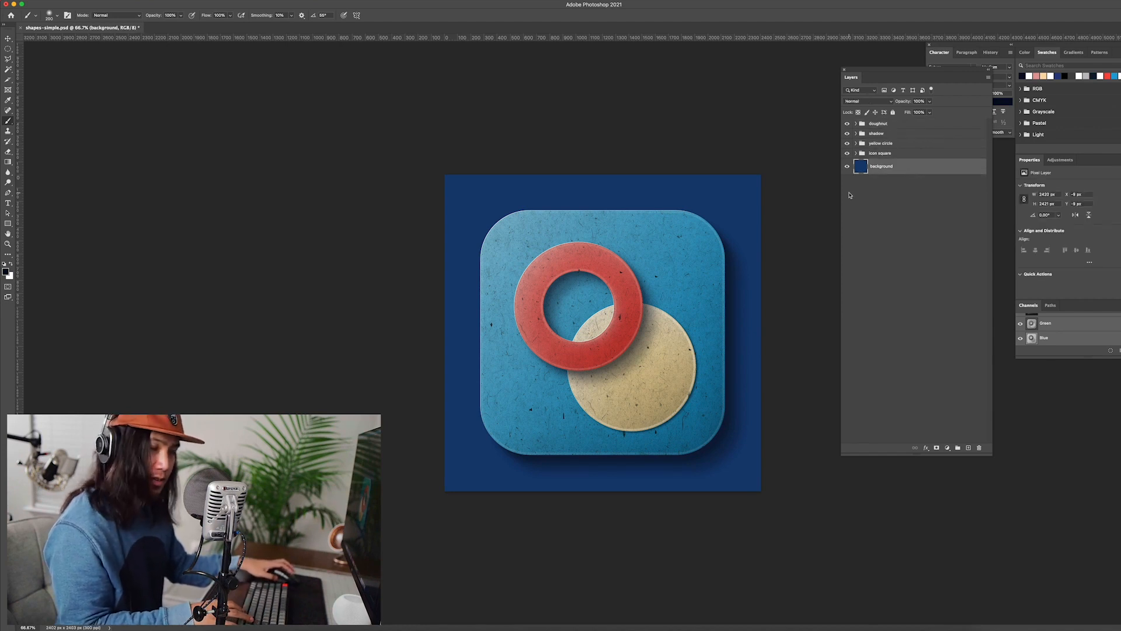
{"action": "key", "text": "super+minus"}
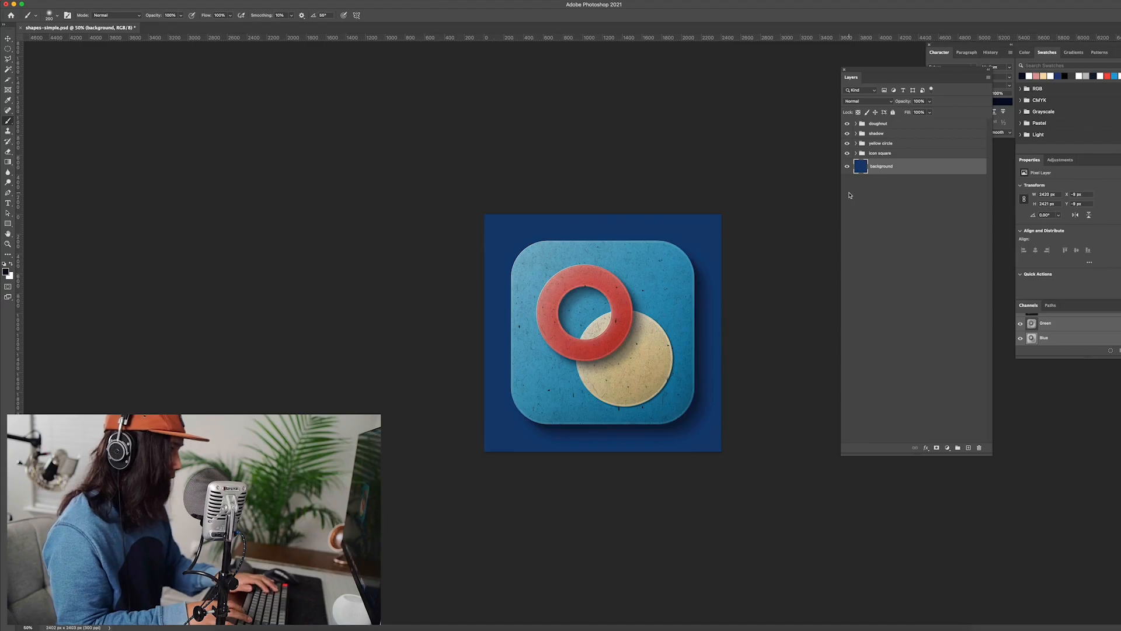
{"action": "left_click", "coordinate": [225, 630]}
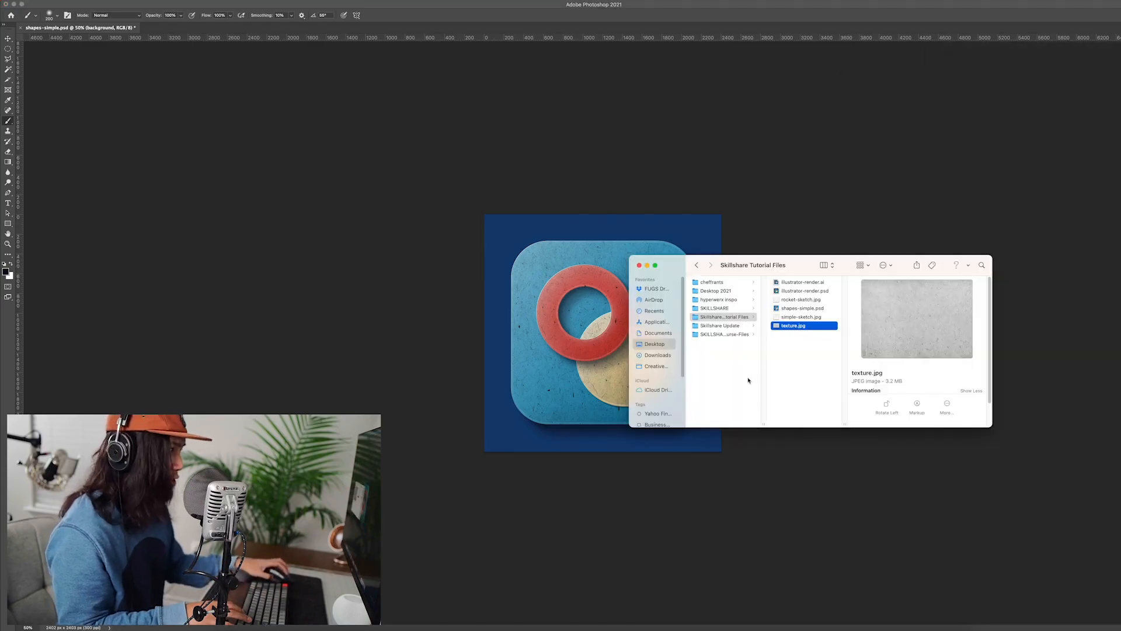
{"action": "left_click_drag", "start_coordinate": [786, 330], "coordinate": [507, 324]}
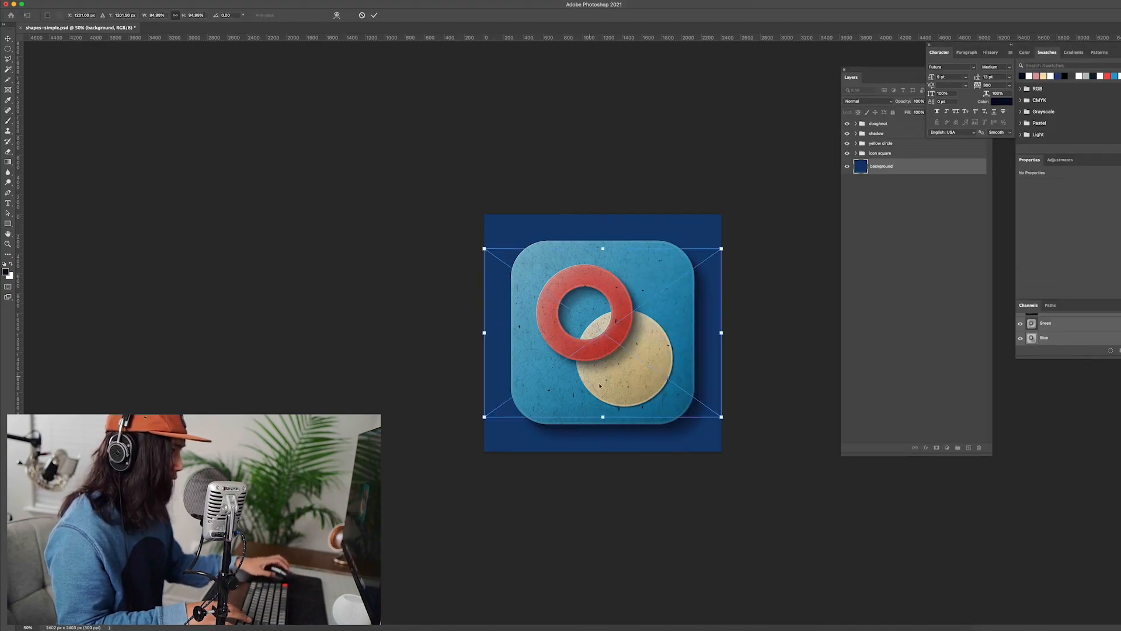
{"action": "left_click_drag", "start_coordinate": [723, 418], "coordinate": [768, 461]}
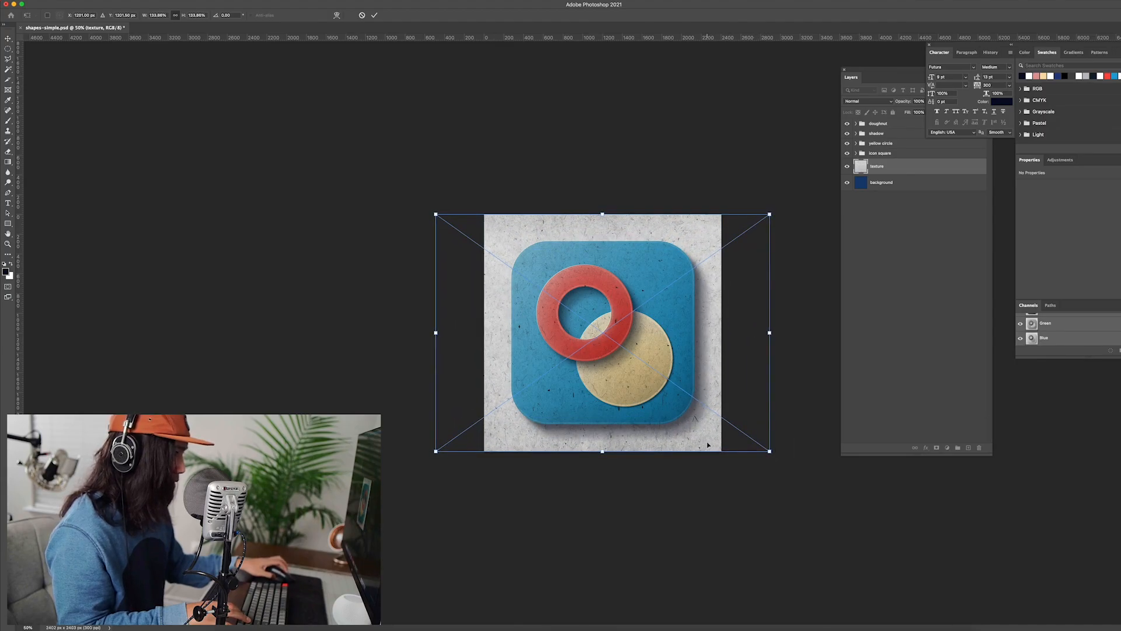
{"action": "left_click_drag", "start_coordinate": [702, 442], "coordinate": [680, 447]}
{"action": "key", "text": "Return"}
{"action": "key", "text": "b"}
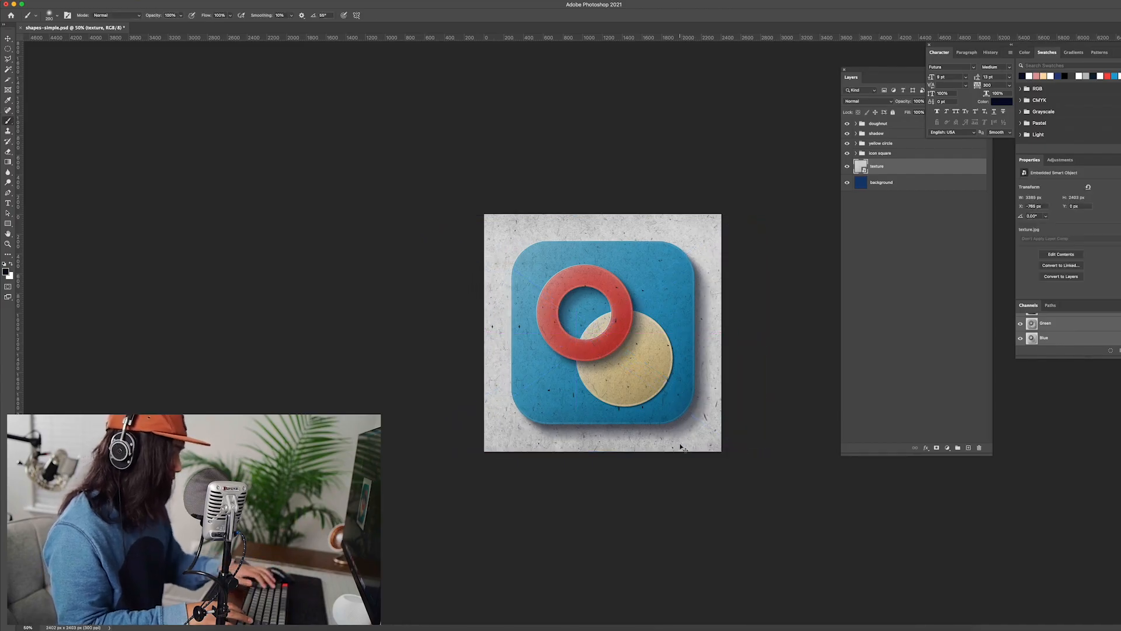
- Set the background texture layer's blend mode to Multiply
{"action": "key", "text": "super+equal"}
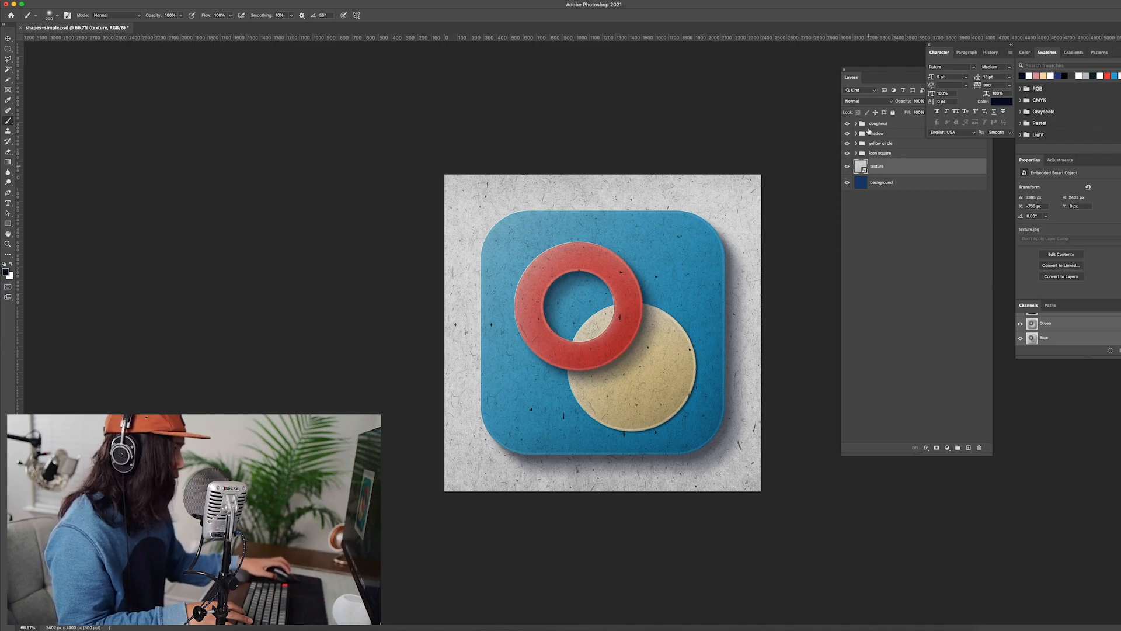
{"action": "left_click", "coordinate": [863, 101]}
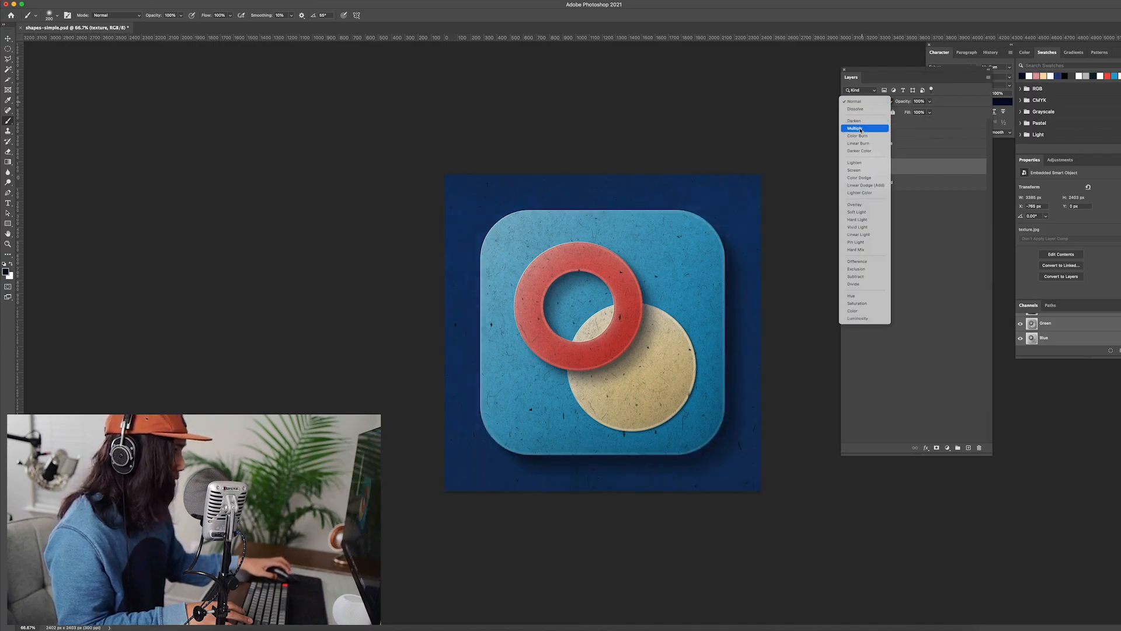
{"action": "left_click", "coordinate": [858, 130]}
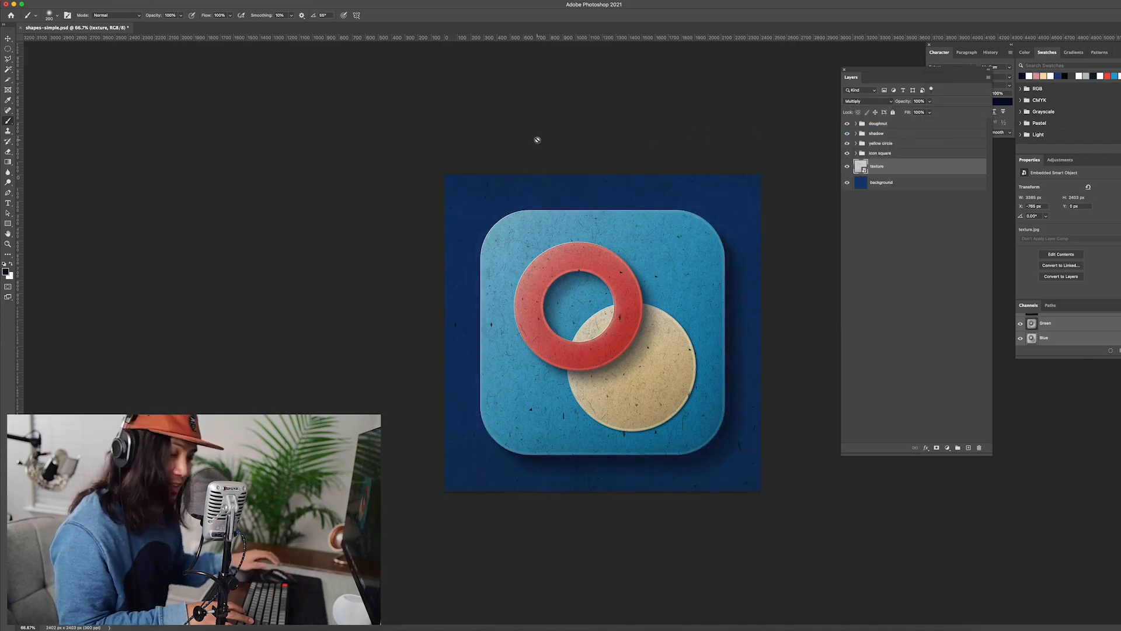
- Shift the background texture left to about X -862 px, Y -2 px so its specks do not mirror those on the icon square
{"action": "key", "text": "super+equal"}
{"action": "key", "text": "super+equal"}
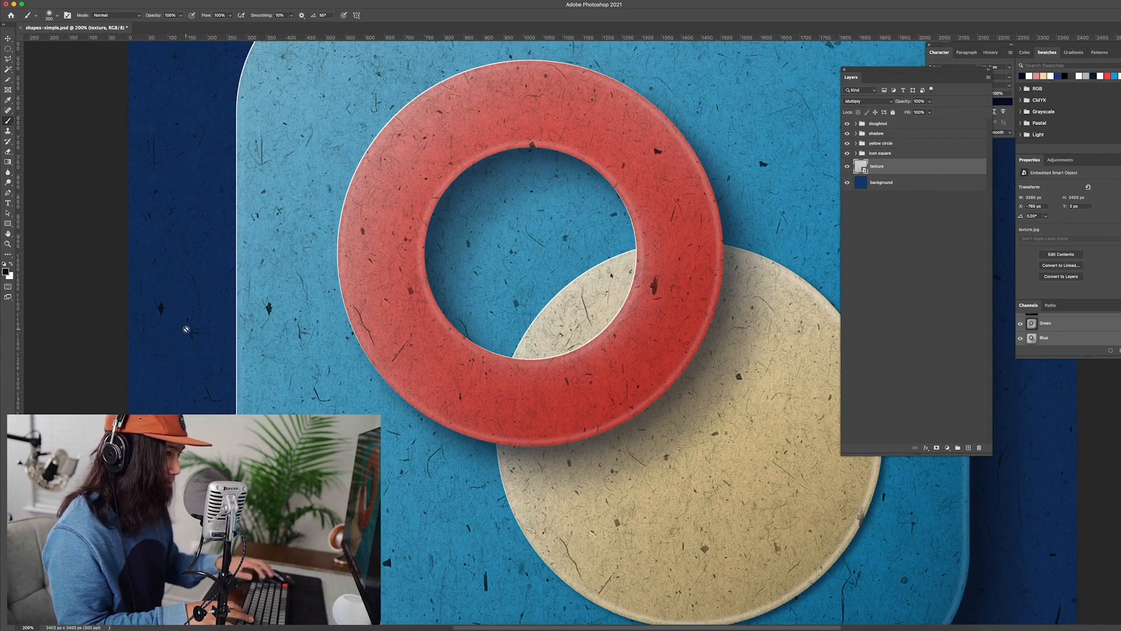
{"action": "key", "text": "super+minus"}
{"action": "key", "text": "super+minus"}
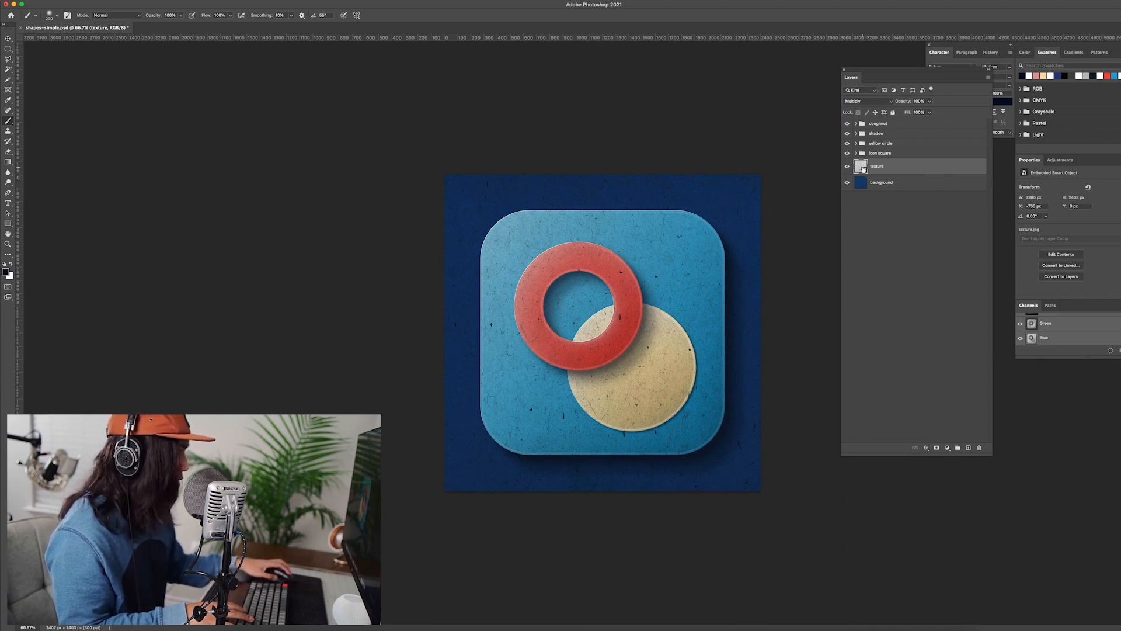
{"action": "key", "text": "super+plus"}
{"action": "key", "text": "super+plus"}
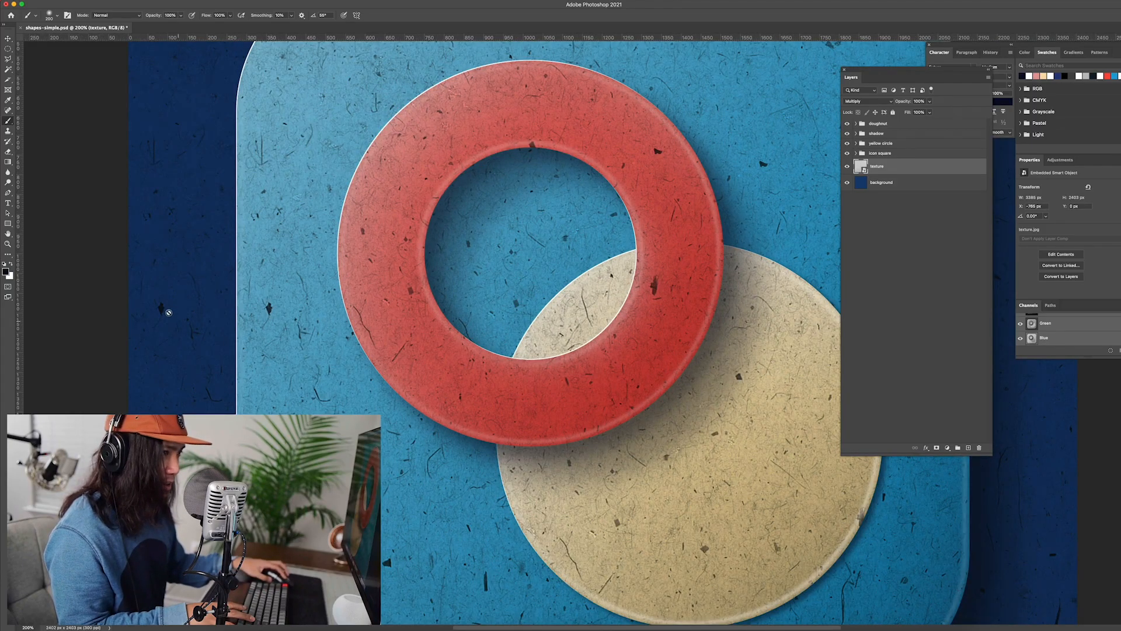
{"action": "key", "text": "v"}
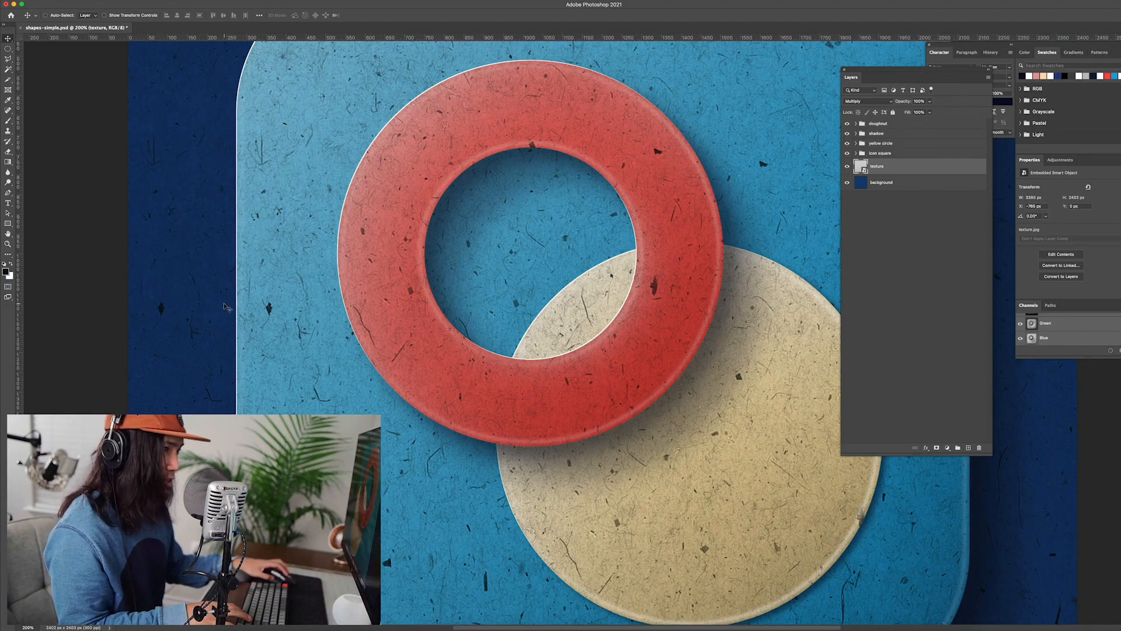
{"action": "left_click_drag", "start_coordinate": [221, 306], "coordinate": [170, 310]}
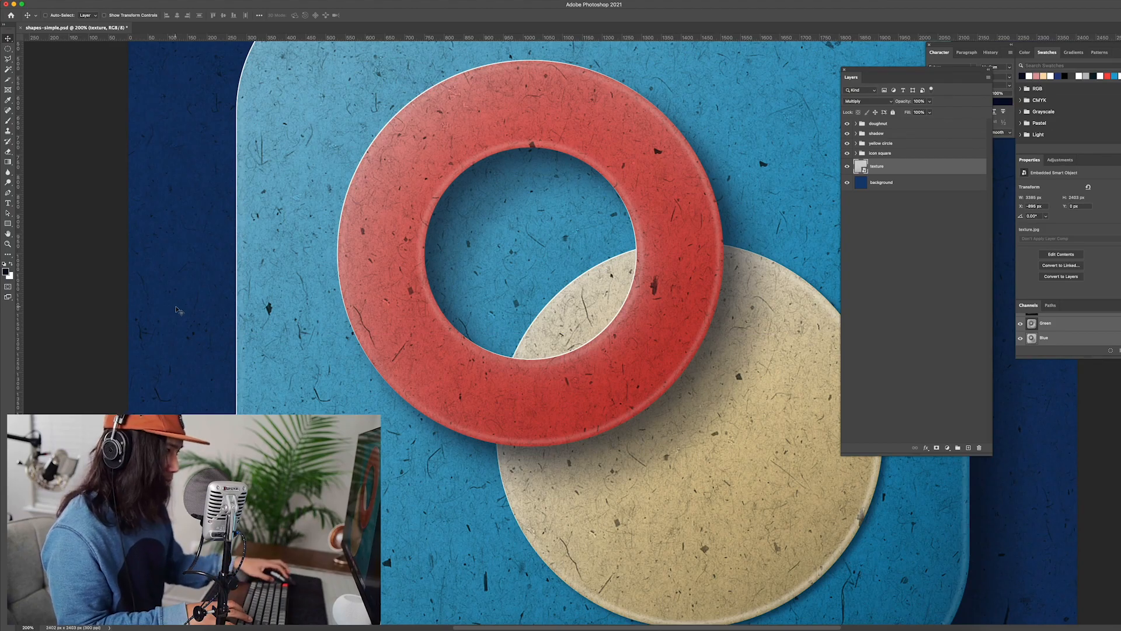
{"action": "left_click_drag", "start_coordinate": [179, 309], "coordinate": [190, 308]}
{"action": "key", "text": "super+minus"}
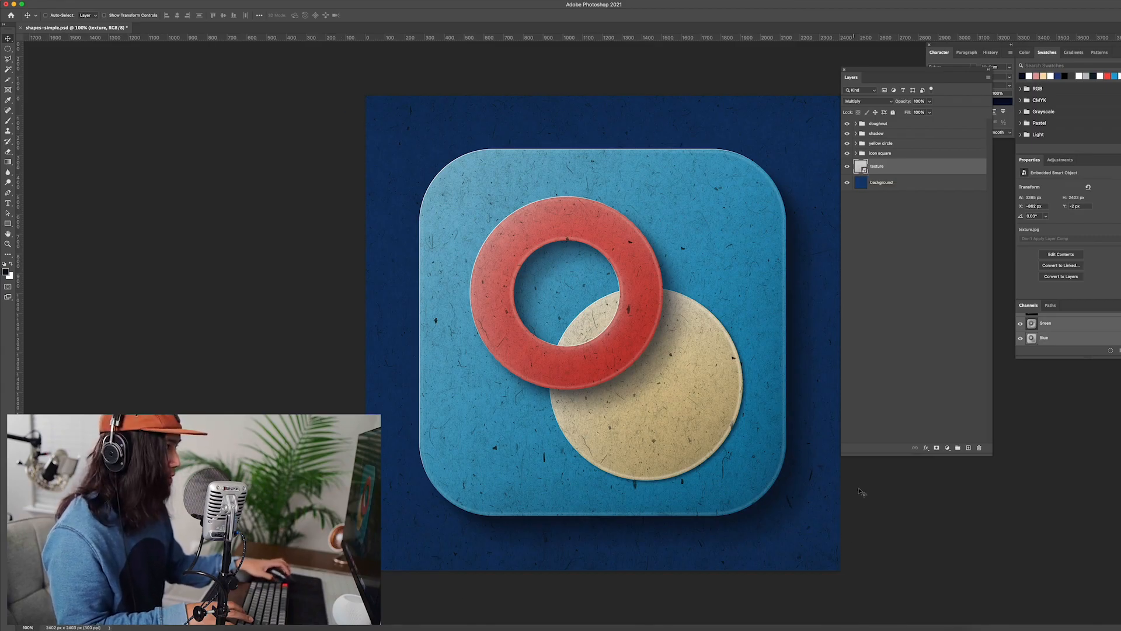
- Add a new layer above the background layer and name it "highlight"
{"action": "left_click", "coordinate": [890, 185]}
{"action": "left_click", "coordinate": [970, 448]}
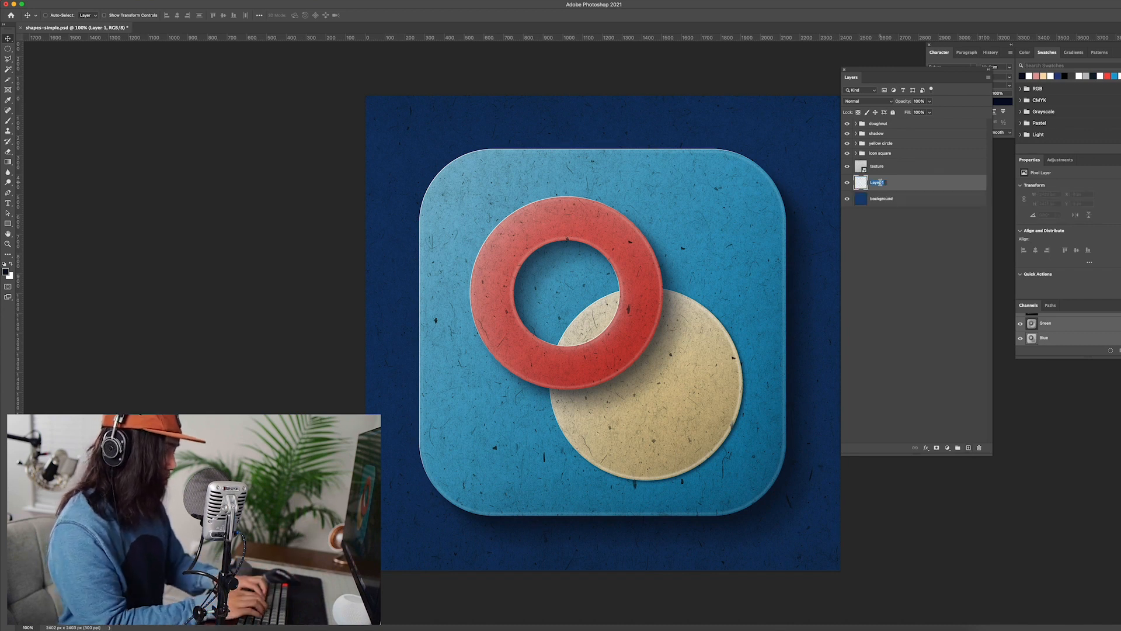
{"action": "type", "text": "highlight"}
{"action": "key", "text": "Return"}
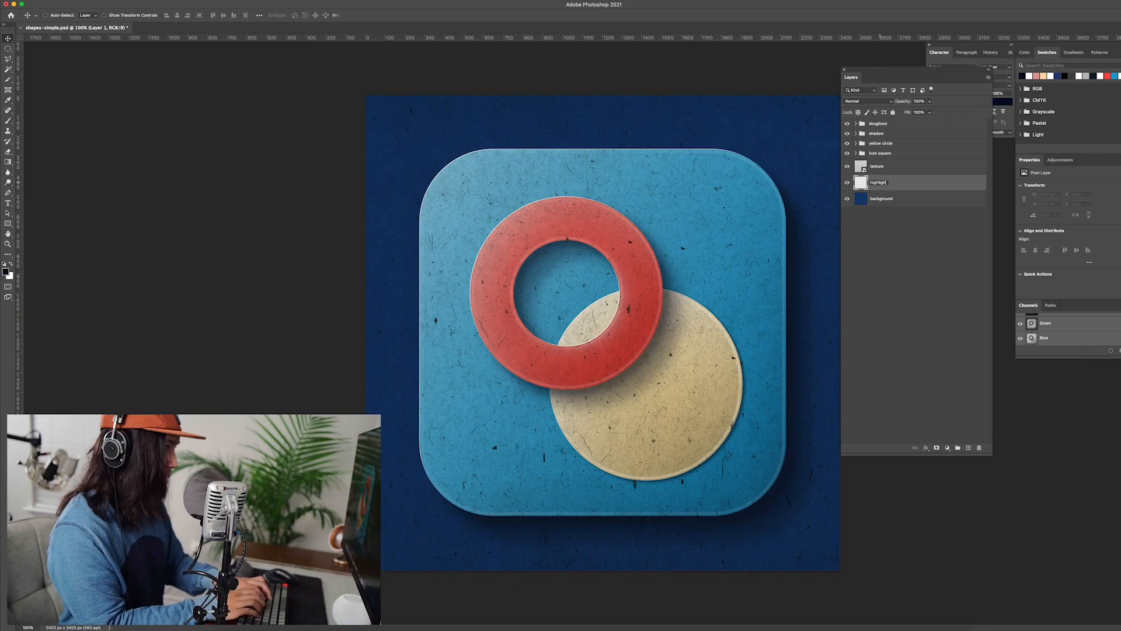
- Draw a white-to-transparent linear gradient on the highlight layer, diagonally from outside the canvas's upper-left corner toward its lower-right corner
{"action": "key", "text": "super+minus"}
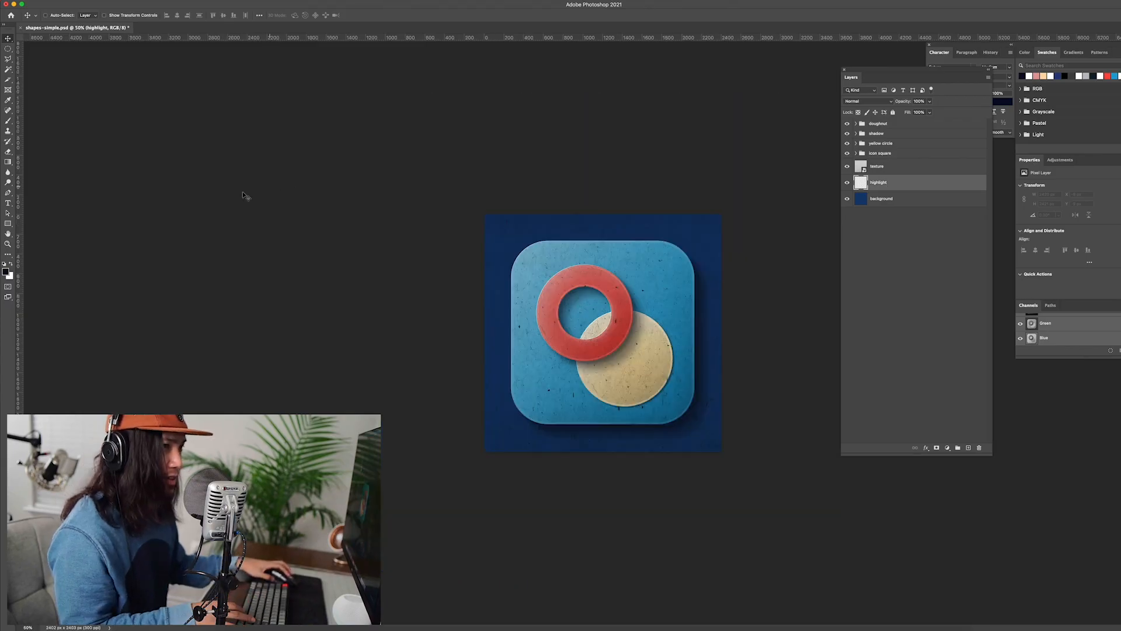
{"action": "left_click", "coordinate": [8, 164]}
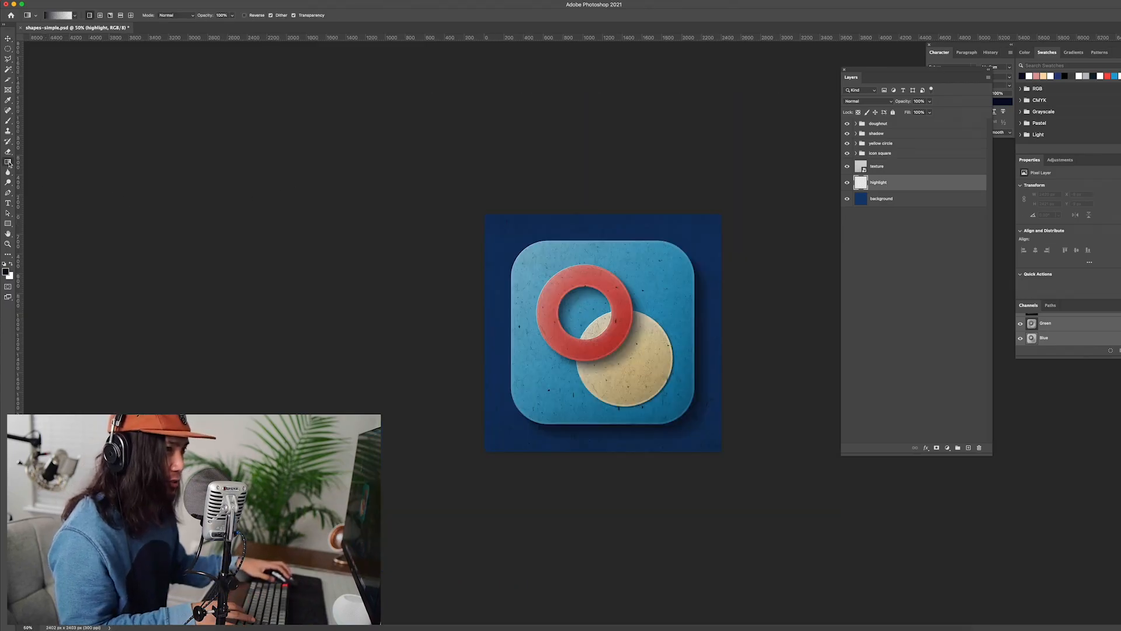
{"action": "key", "text": "x"}
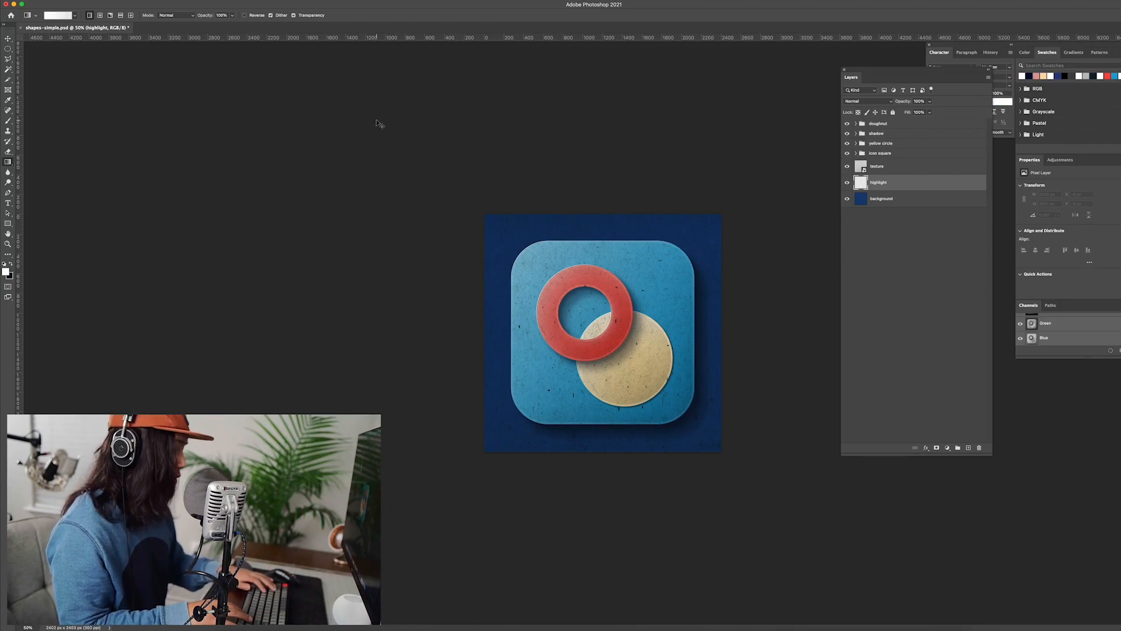
{"action": "key", "text": "super+minus"}
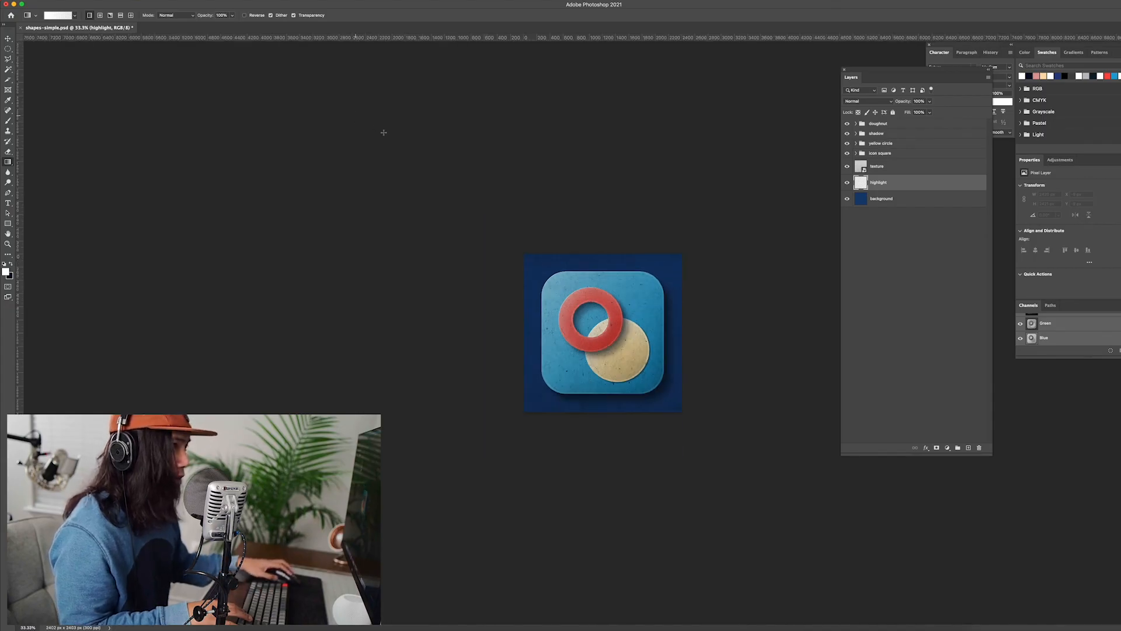
{"action": "left_click_drag", "start_coordinate": [363, 102], "coordinate": [644, 372]}
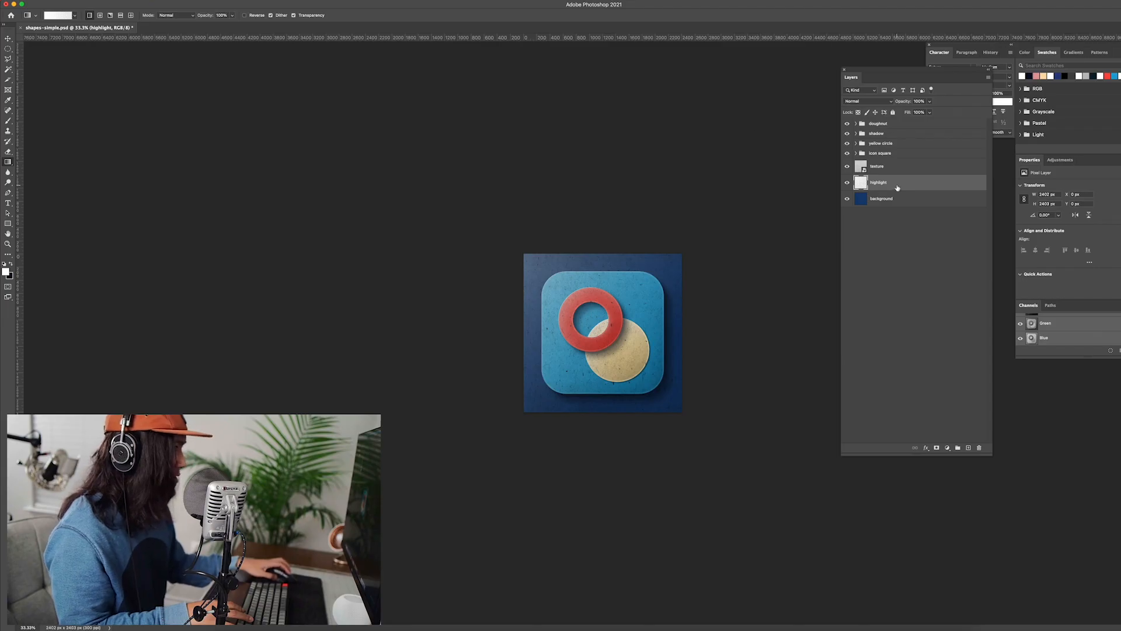
- Reduce the background highlight layer's opacity to about 89%
{"action": "left_click", "coordinate": [929, 101]}
{"action": "left_click_drag", "start_coordinate": [931, 112], "coordinate": [925, 112]}
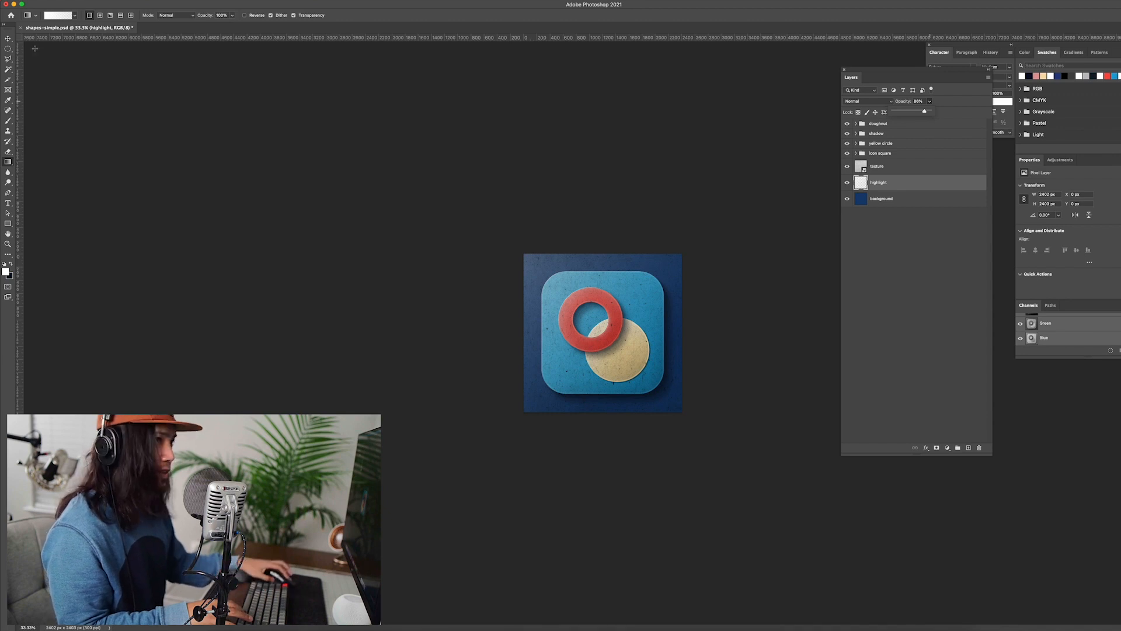
{"action": "left_click", "coordinate": [9, 38]}
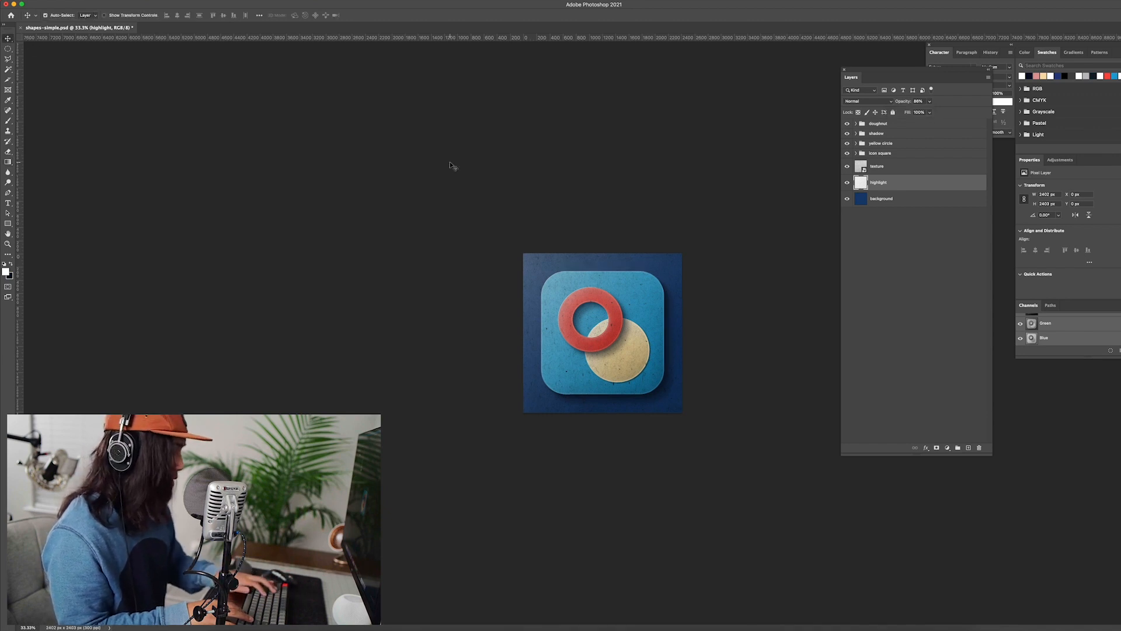
{"action": "key", "text": "super+equal"}
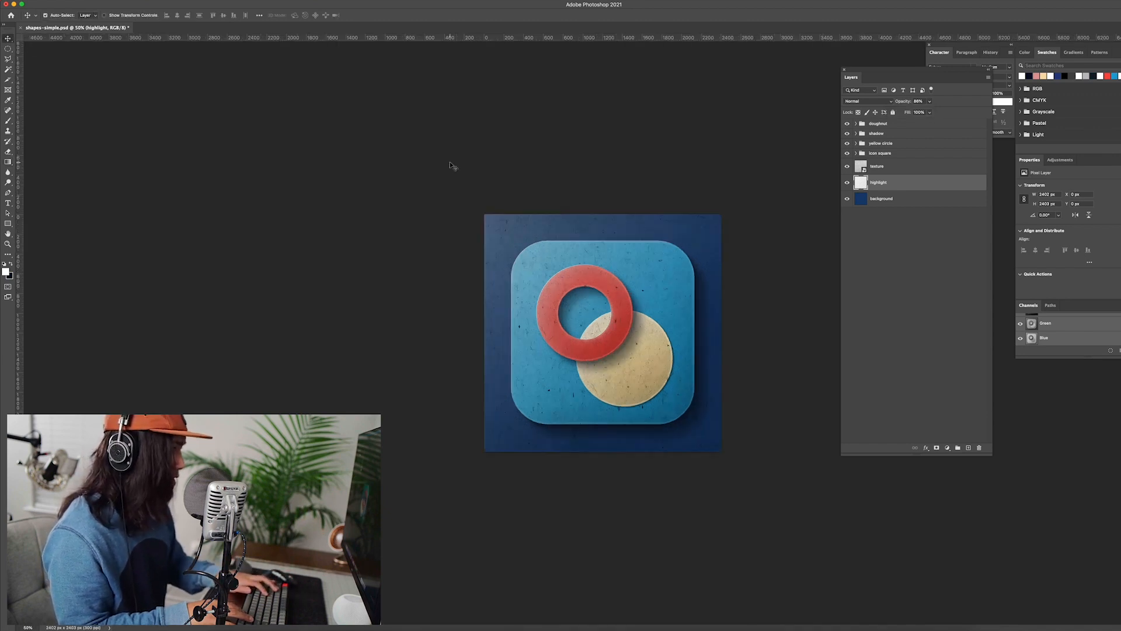
- Add a new layer between the background and highlight layers and name it "inner shadow"
{"action": "left_click", "coordinate": [897, 199]}
{"action": "left_click", "coordinate": [968, 447]}
{"action": "double_click", "coordinate": [876, 198]}
{"action": "type", "text": "inner "}
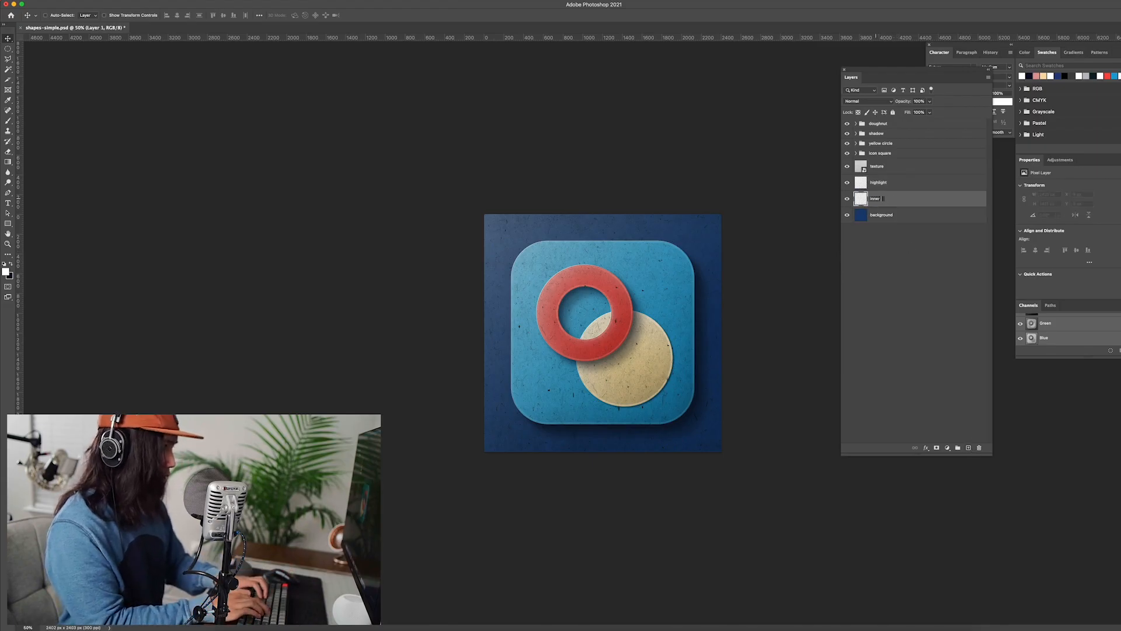
{"action": "type", "text": "shadow"}
{"action": "key", "text": "Return"}
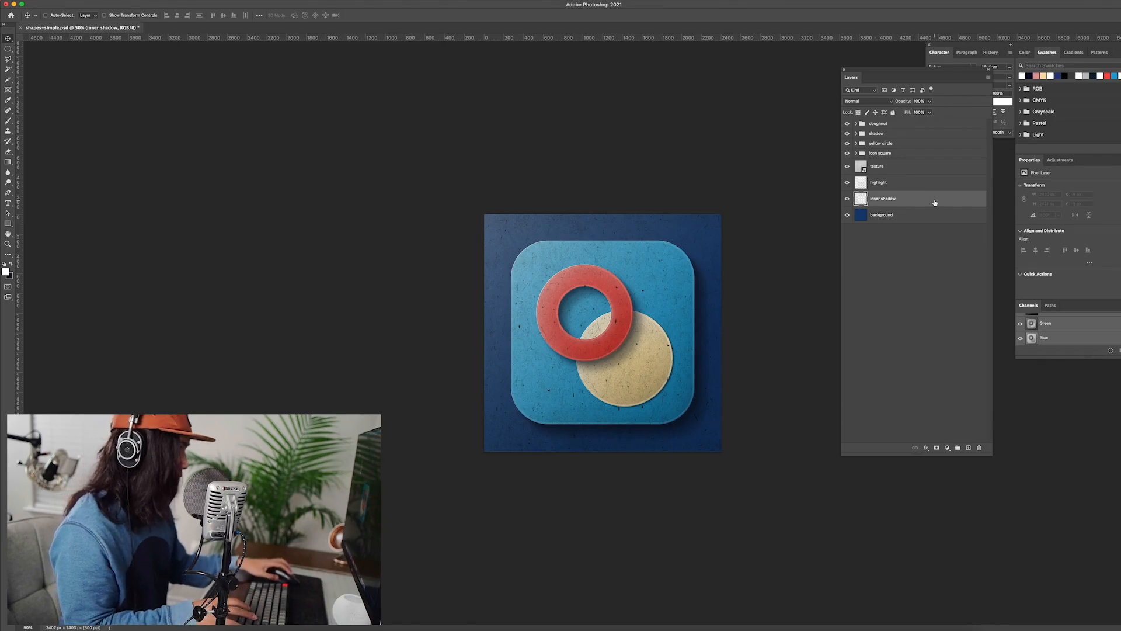
- Brush near-black shading onto the inner shadow layer along the background's right and bottom edges with a very large soft brush
{"action": "key", "text": "b"}
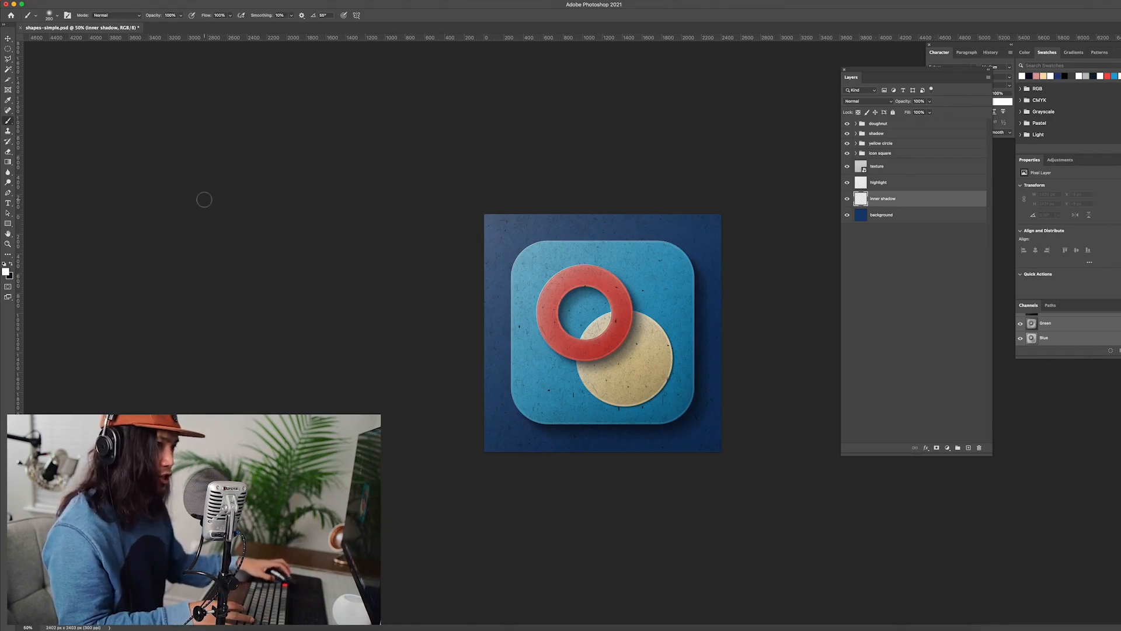
{"action": "key", "text": "x"}
{"action": "key", "text": "bracketright"}
{"action": "key", "text": "bracketright"}
{"action": "key", "text": "bracketright"}
{"action": "key", "text": "bracketright"}
{"action": "key", "text": "bracketright"}
{"action": "key", "text": "bracketright"}
{"action": "key", "text": "bracketright"}
{"action": "key", "text": "bracketright"}
{"action": "key", "text": "bracketright"}
{"action": "key", "text": "bracketright"}
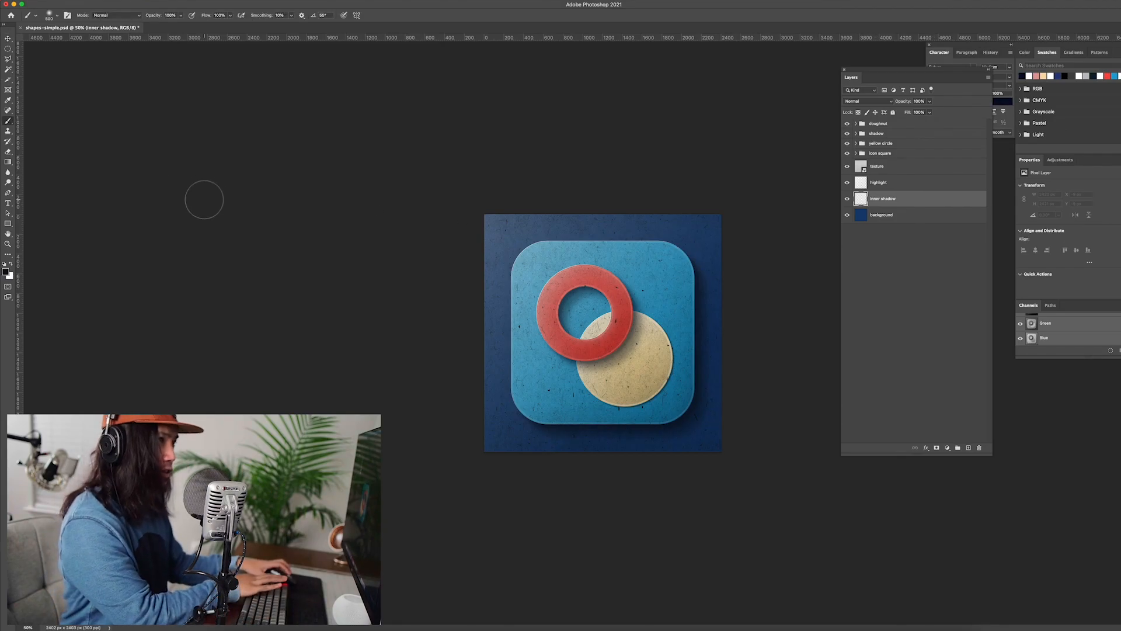
{"action": "key", "text": "bracketright"}
{"action": "key", "text": "bracketright"}
{"action": "key", "text": "bracketright"}
{"action": "key", "text": "bracketright"}
{"action": "key", "text": "bracketright"}
{"action": "key", "text": "bracketright"}
{"action": "key", "text": "bracketright"}
{"action": "key", "text": "bracketright"}
{"action": "key", "text": "bracketright"}
{"action": "key", "text": "bracketright"}
{"action": "key", "text": "bracketright"}
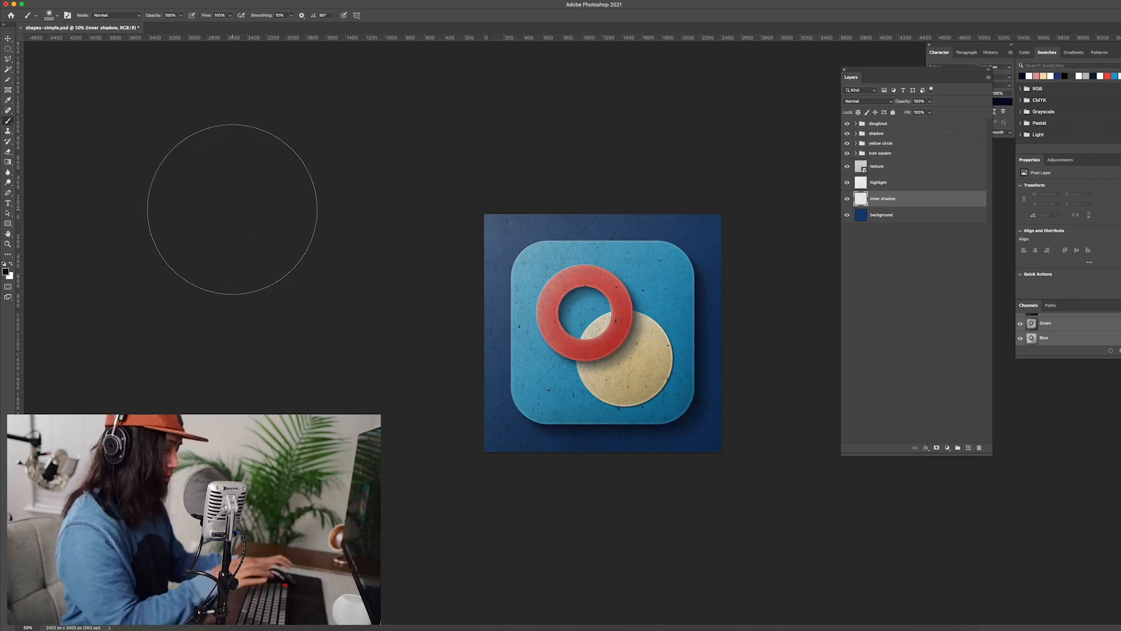
{"action": "key", "text": "super+minus"}
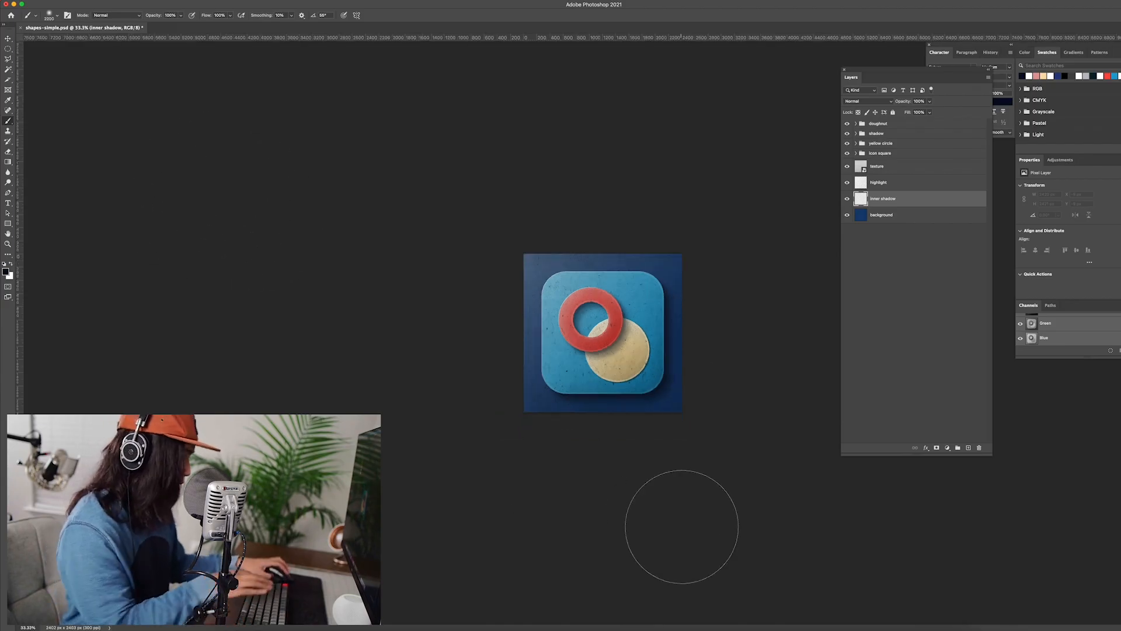
{"action": "key", "text": "bracketright"}
{"action": "key", "text": "bracketright"}
{"action": "key", "text": "bracketright"}
{"action": "key", "text": "bracketright"}
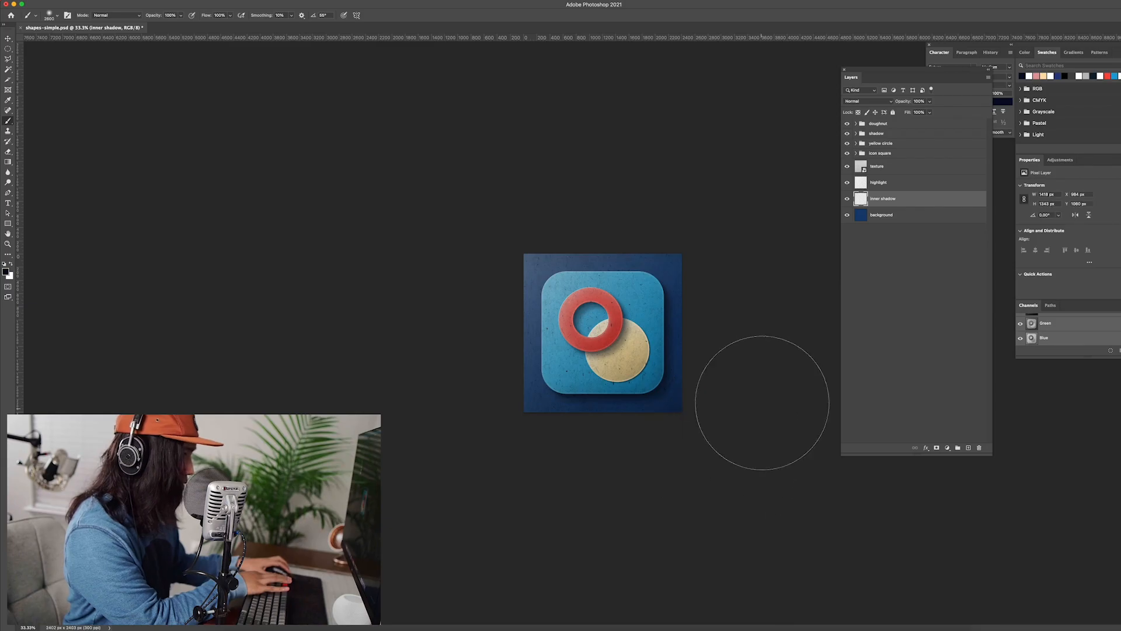
{"action": "left_click", "coordinate": [758, 323]}
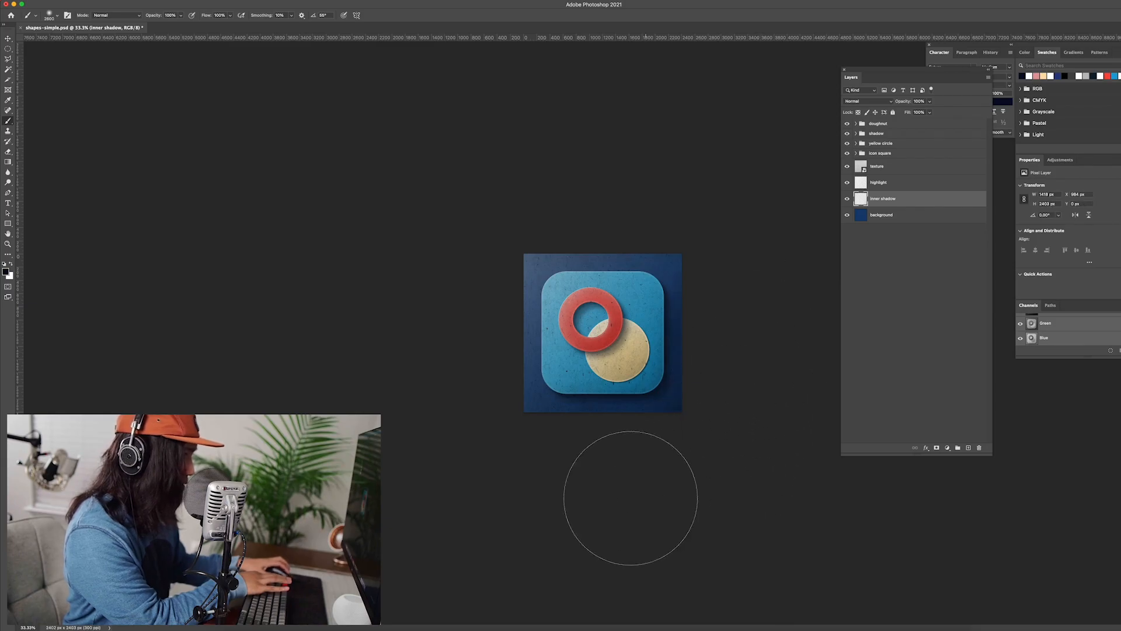
{"action": "left_click", "coordinate": [580, 498]}
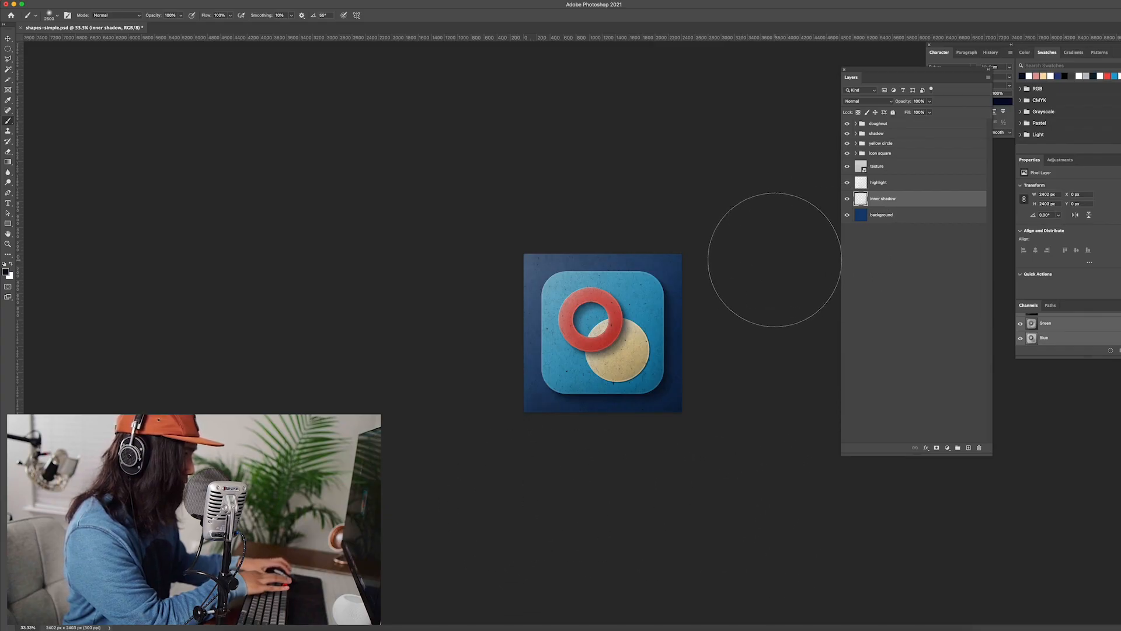
- Set the background's inner shadow layer to Multiply and lower its opacity, leaving no layer selected
{"action": "left_click", "coordinate": [875, 103]}
{"action": "left_click", "coordinate": [861, 128]}
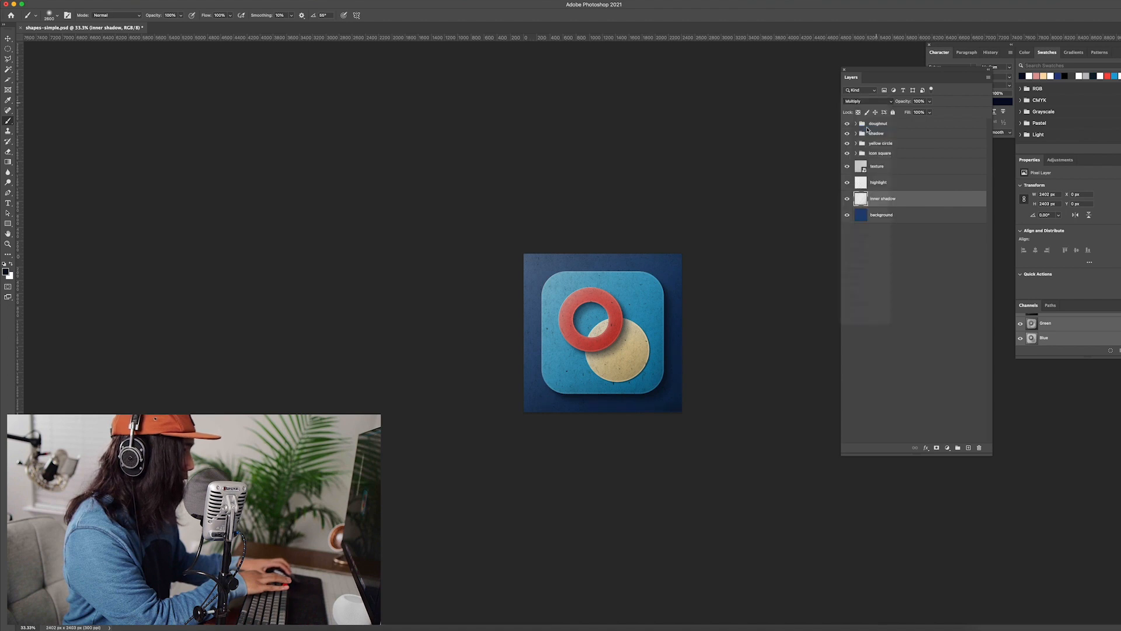
{"action": "left_click", "coordinate": [930, 101]}
{"action": "left_click_drag", "start_coordinate": [925, 115], "coordinate": [918, 113]}
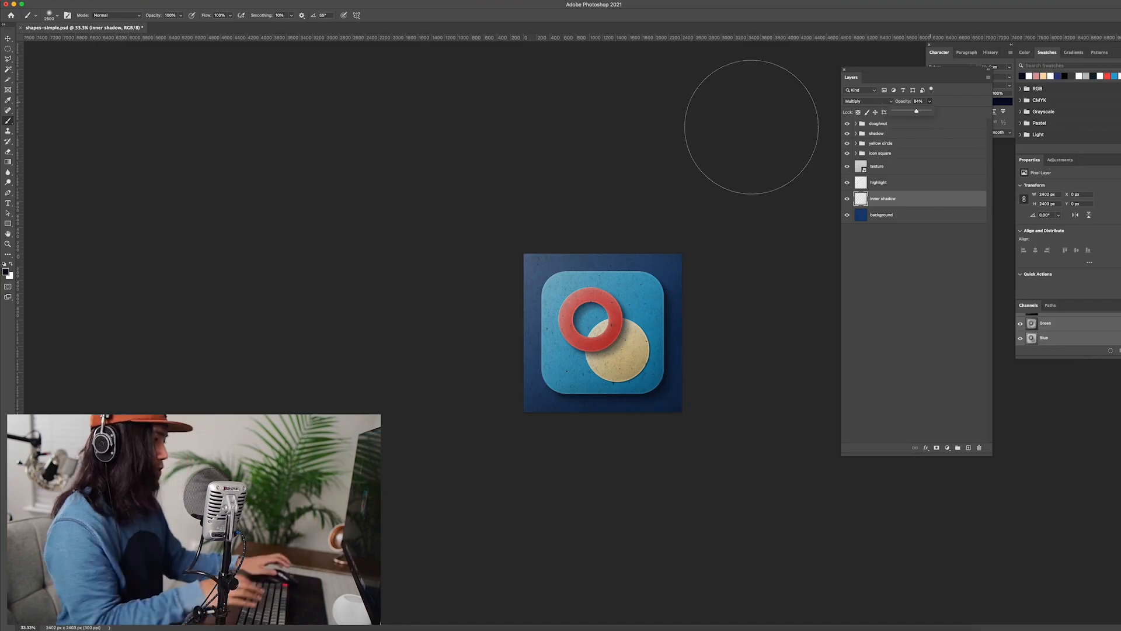
{"action": "key", "text": "v"}
{"action": "left_click", "coordinate": [275, 143]}
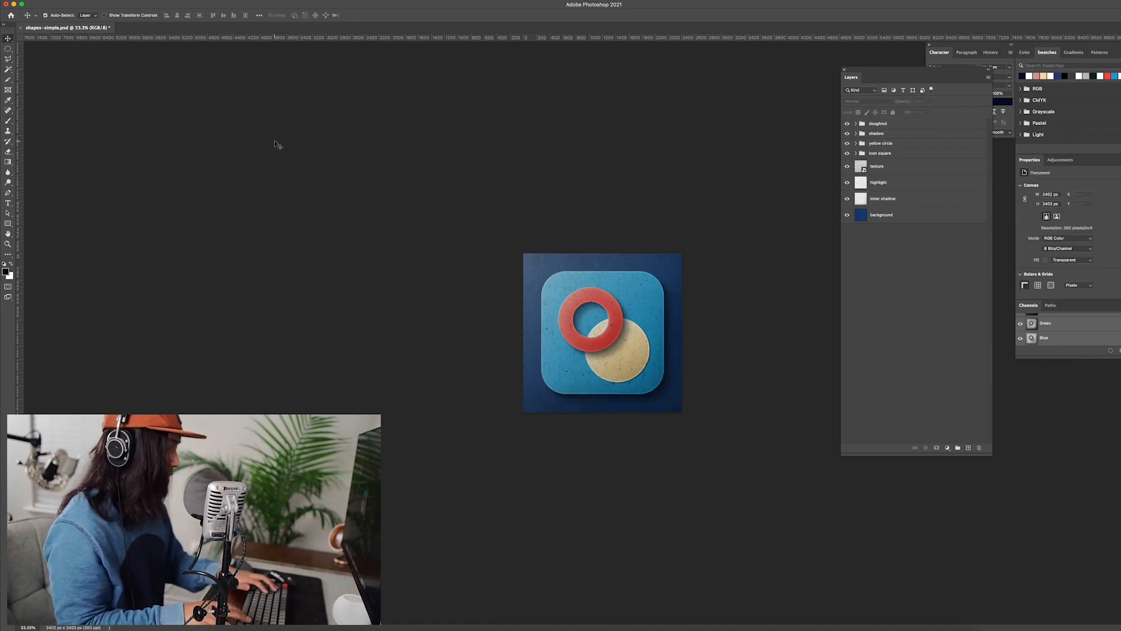
{"action": "key", "text": "super+plus"}
{"action": "key", "text": "super+plus"}
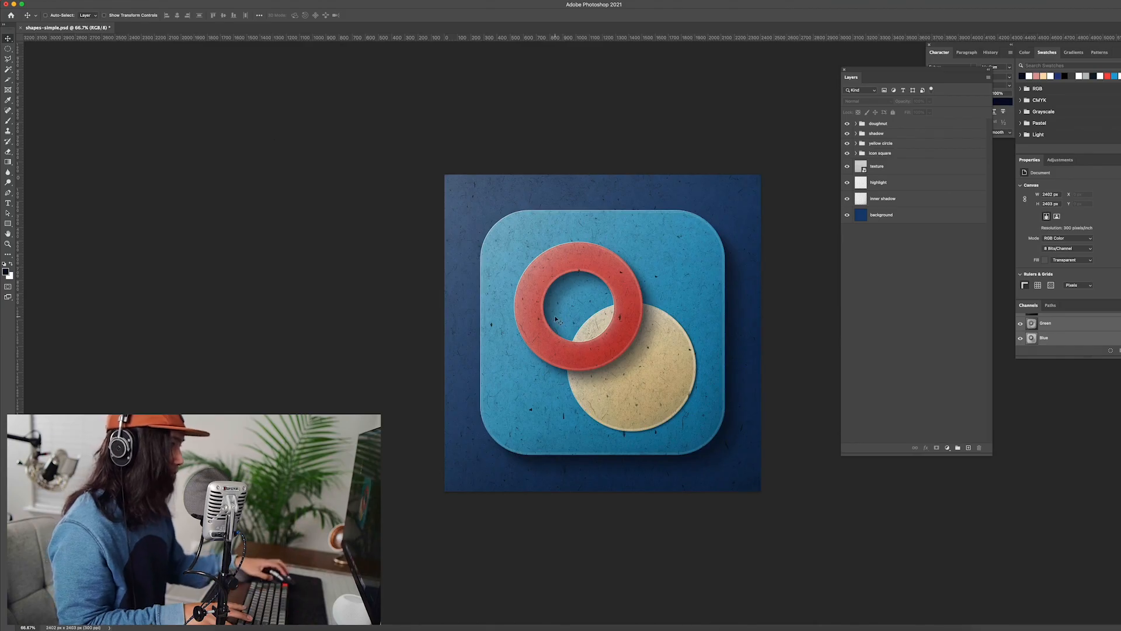
{"action": "key", "text": "super+plus"}
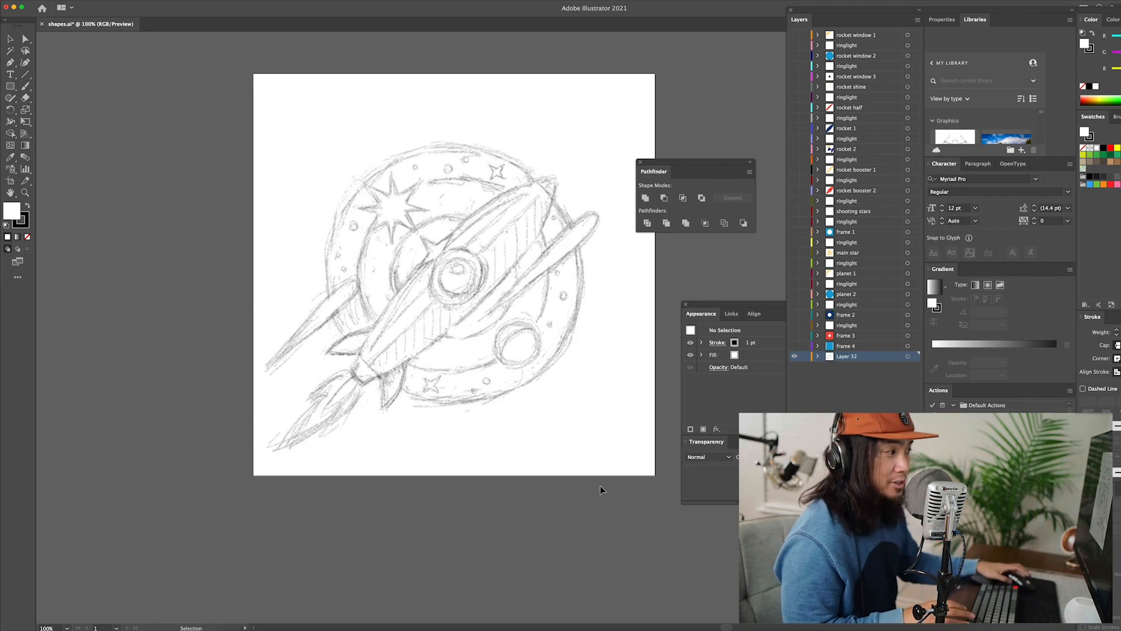
- In Illustrator, try rotating the rocket sketch 45 degrees so the rocket points straight up, and undo the rotation
{"action": "left_click", "coordinate": [616, 433]}
{"action": "mouse_move", "coordinate": [657, 480]}
{"action": "left_mouse_down"}
{"action": "mouse_move", "coordinate": [725, 375]}
{"action": "mouse_move", "coordinate": [740, 270]}
{"action": "left_mouse_up"}
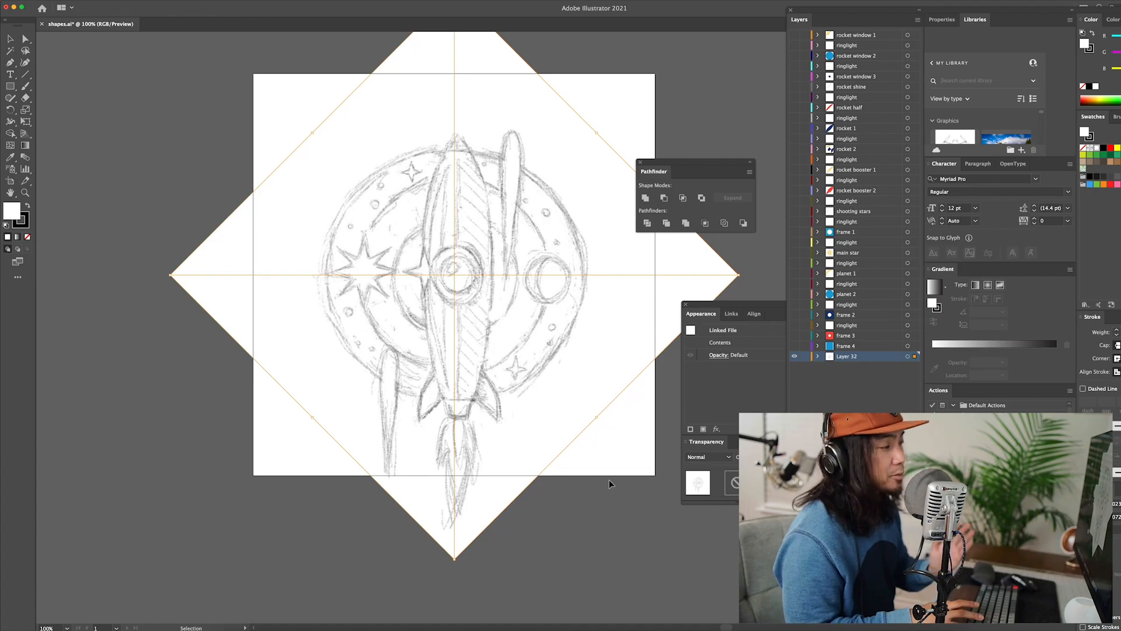
{"action": "left_click", "coordinate": [603, 546]}
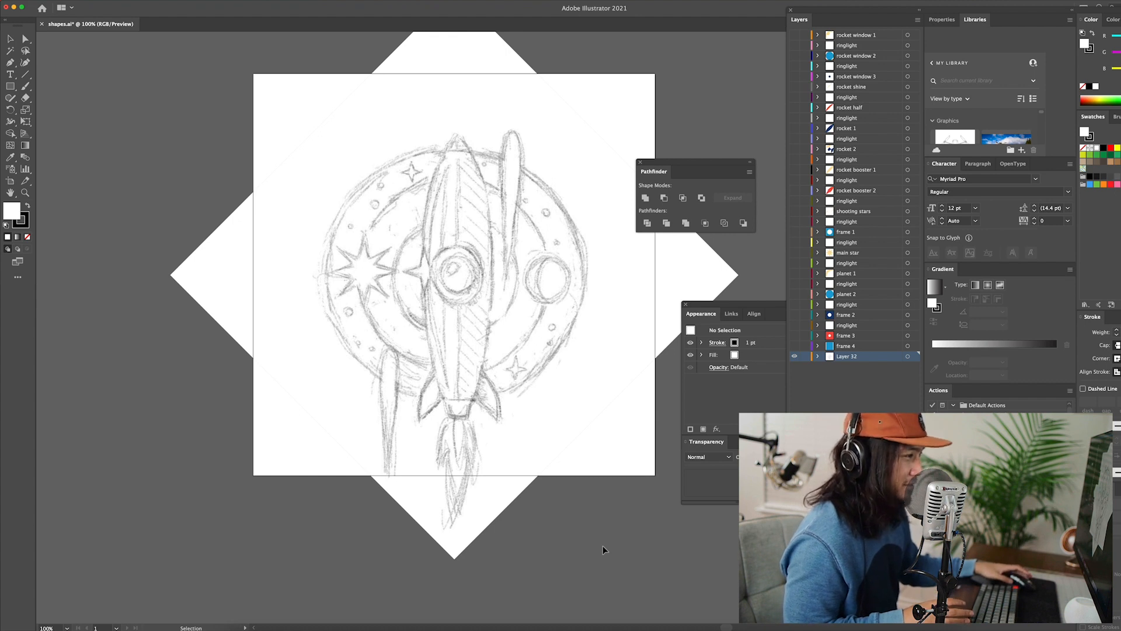
{"action": "key", "text": "cmd+z"}
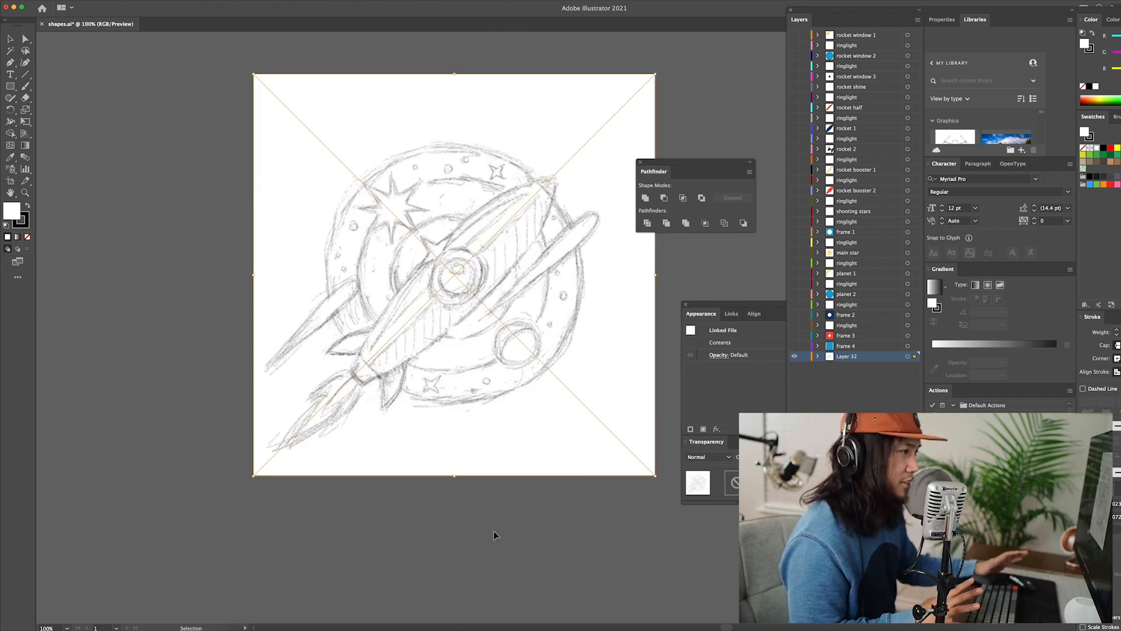
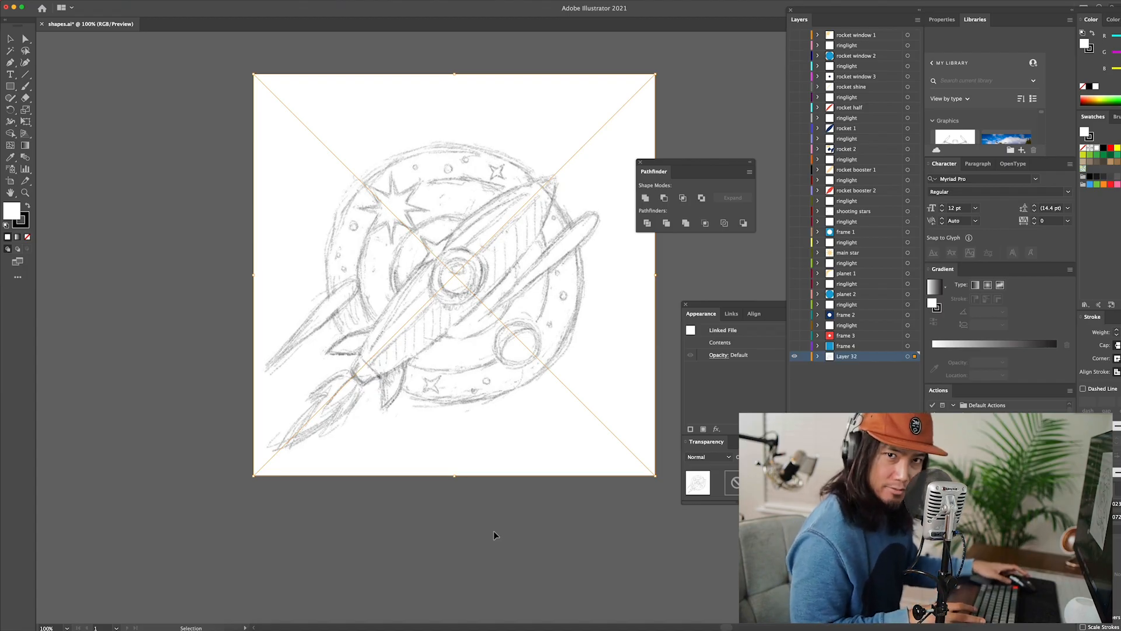
{"action": "left_click", "coordinate": [583, 545]}
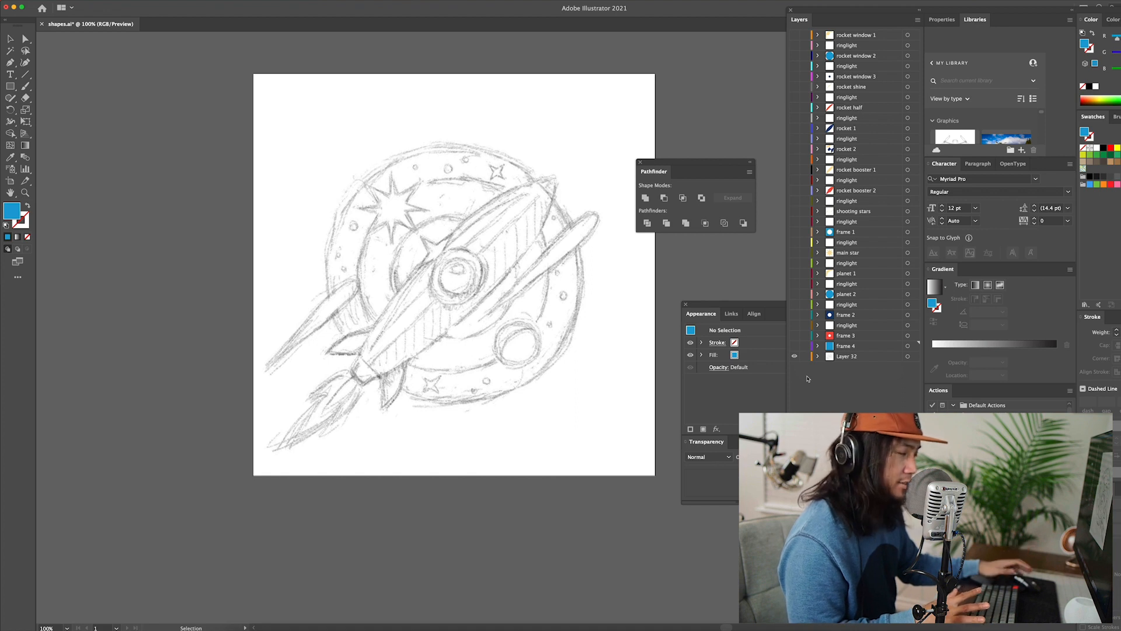
- Make the frame 4 and frame 3 layers visible above the rocket sketch
{"action": "left_click", "coordinate": [795, 346]}
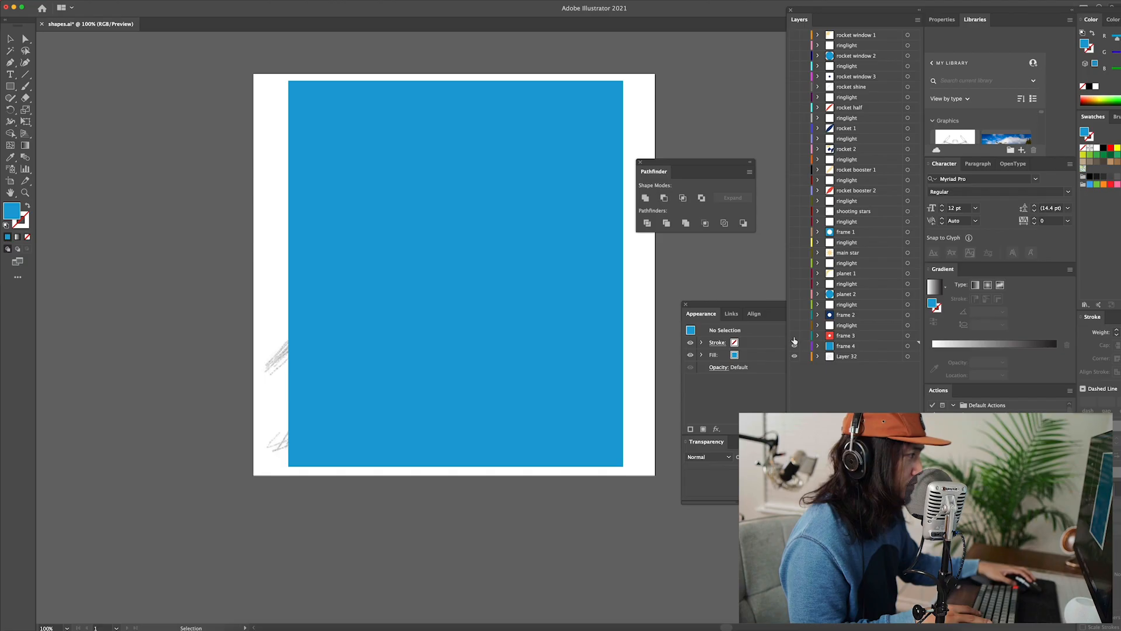
{"action": "left_click", "coordinate": [795, 336]}
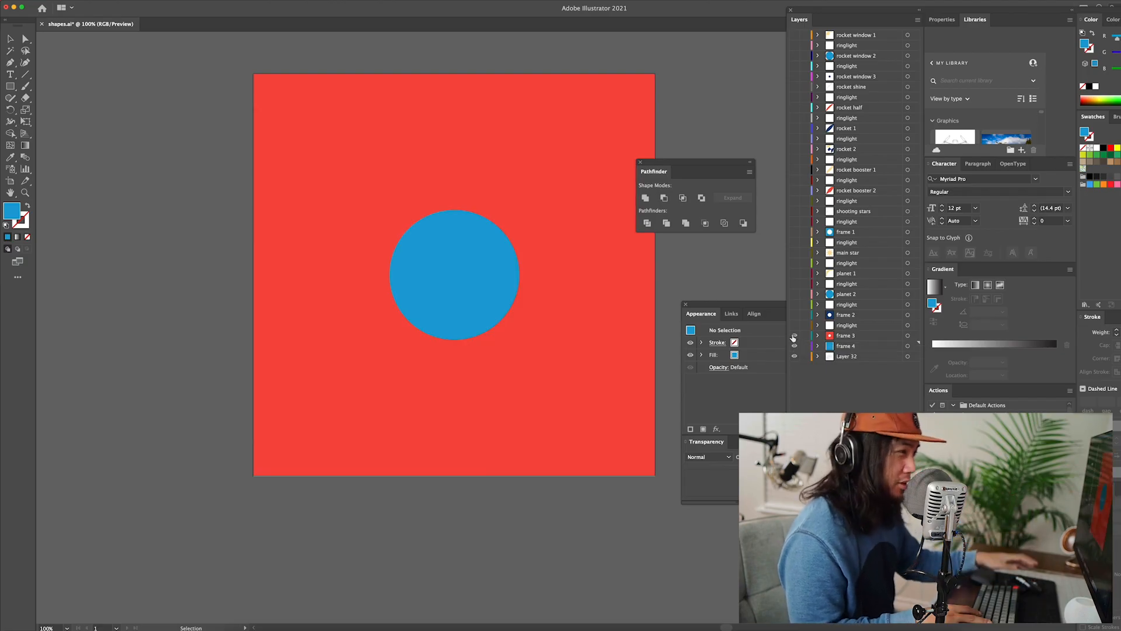
- Try moving the red frame 3 shape aside to expose the blue frame 4 behind it, and undo the move
{"action": "left_click", "coordinate": [509, 365]}
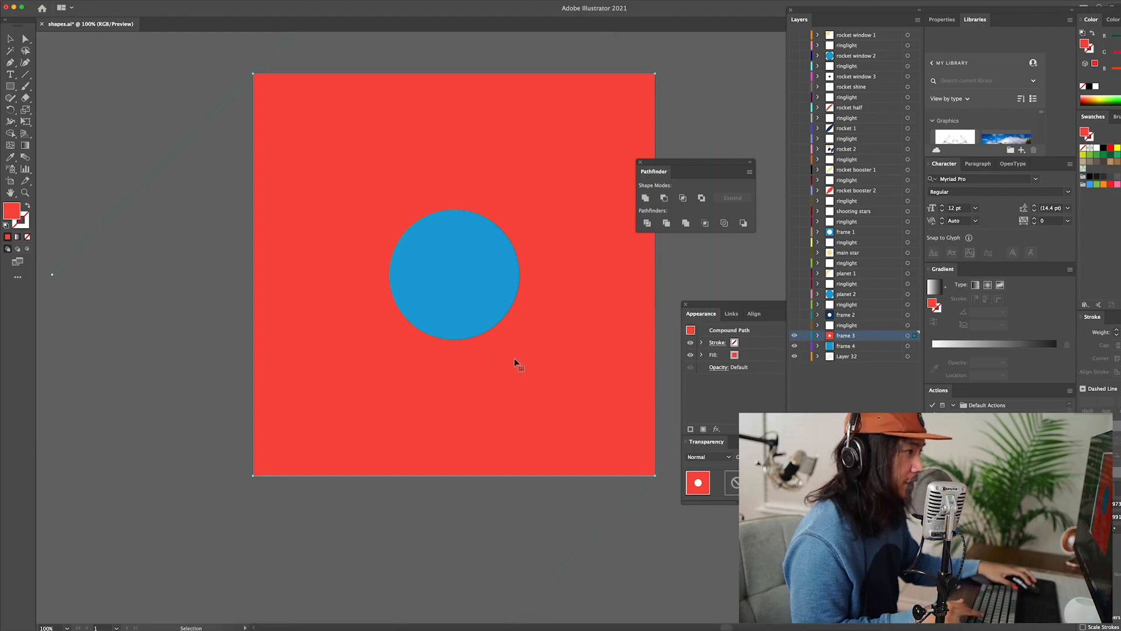
{"action": "left_click_drag", "start_coordinate": [518, 363], "coordinate": [451, 372]}
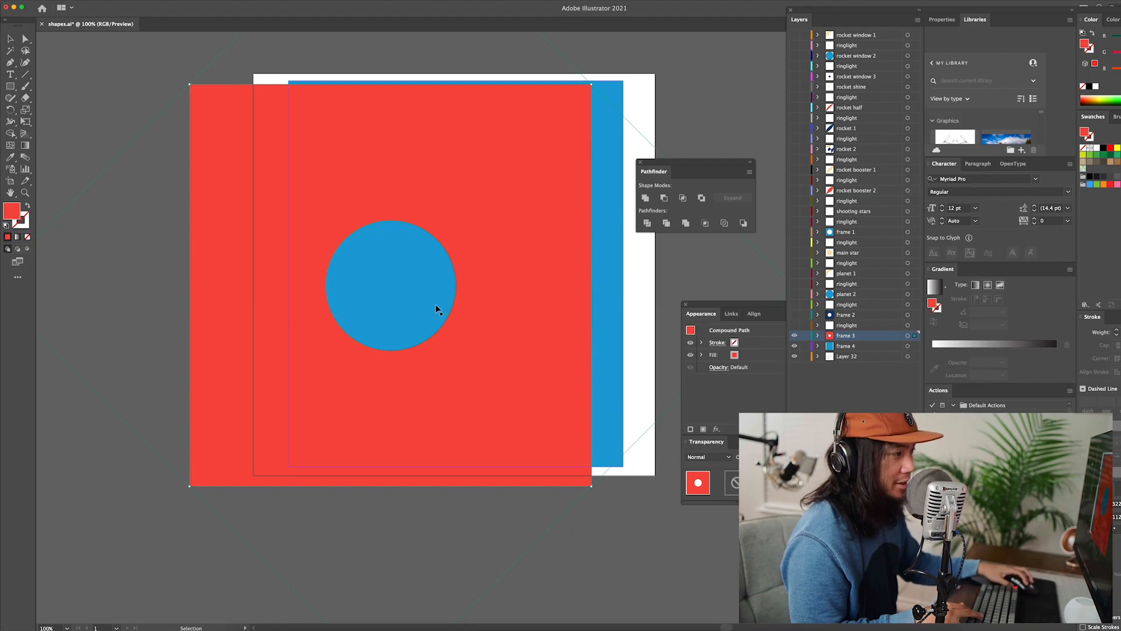
{"action": "key", "text": "cmd+z"}
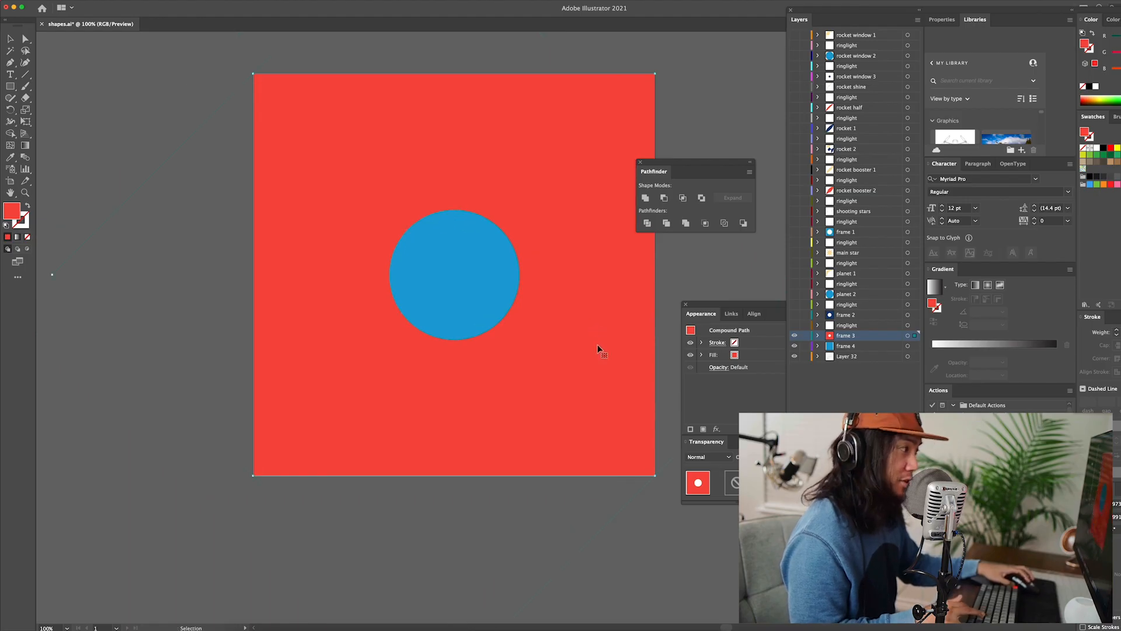
- Show the ringlight layer above frame 3, the frame 2 layer and the ringlight above frame 2
{"action": "left_click", "coordinate": [794, 326]}
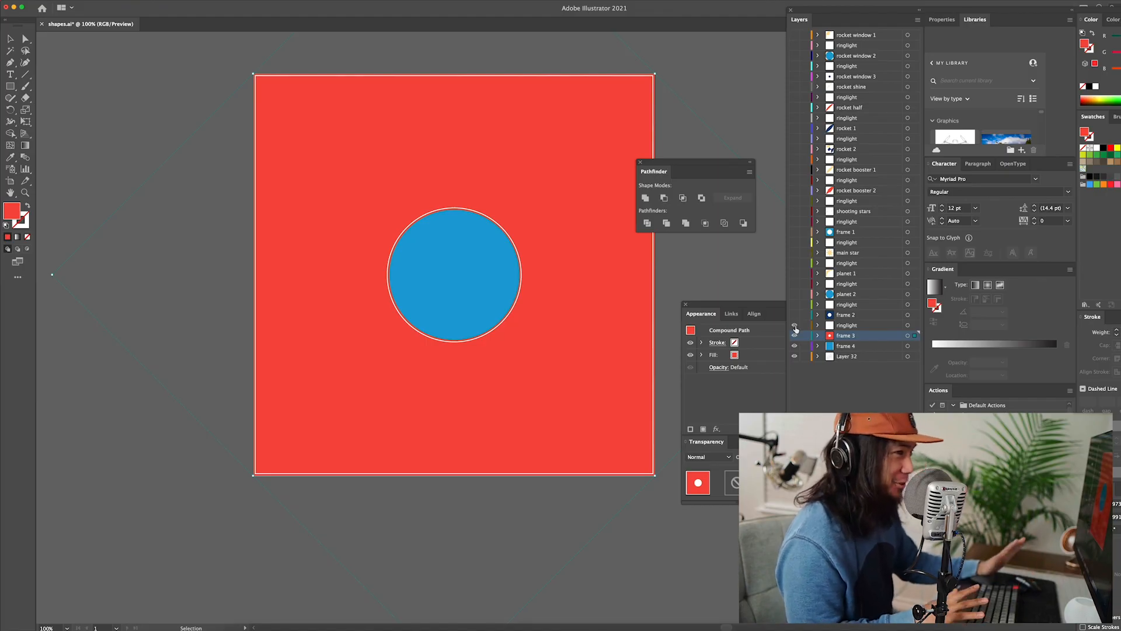
{"action": "left_click", "coordinate": [794, 315]}
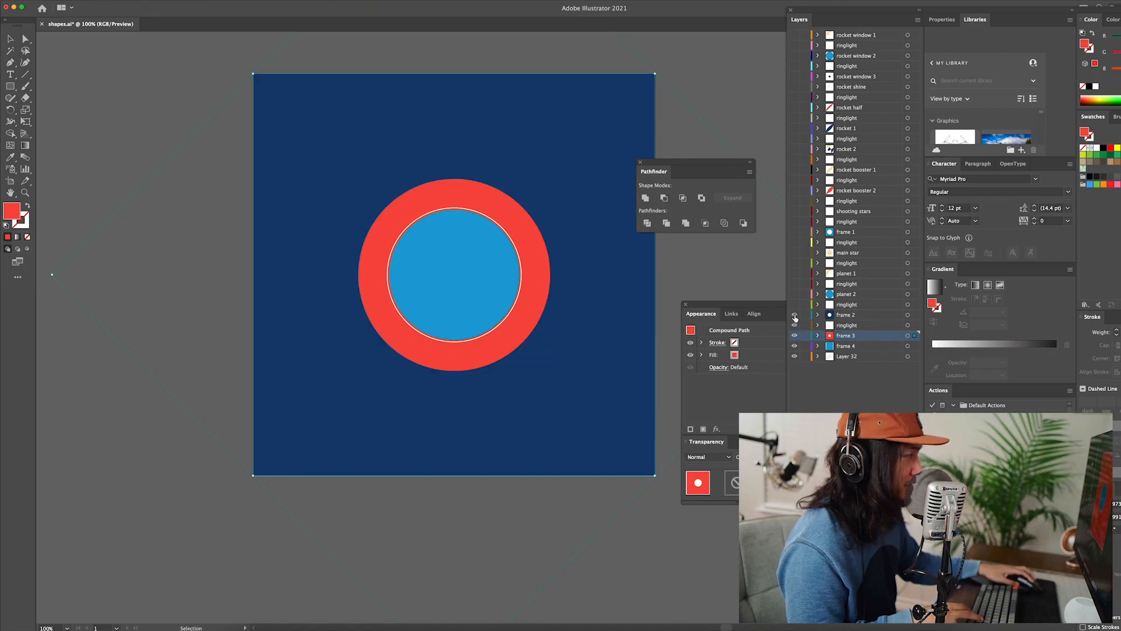
{"action": "left_click", "coordinate": [794, 307]}
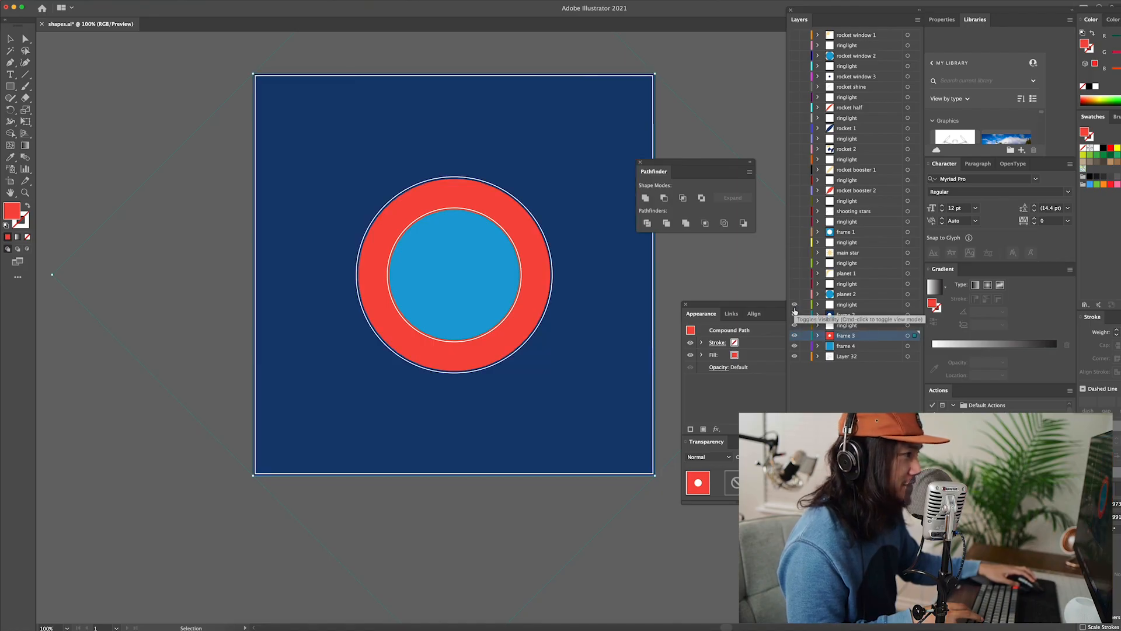
- Show the planet 2 and planet 1 layers together with the ringlight layer above each planet
{"action": "left_click", "coordinate": [794, 294]}
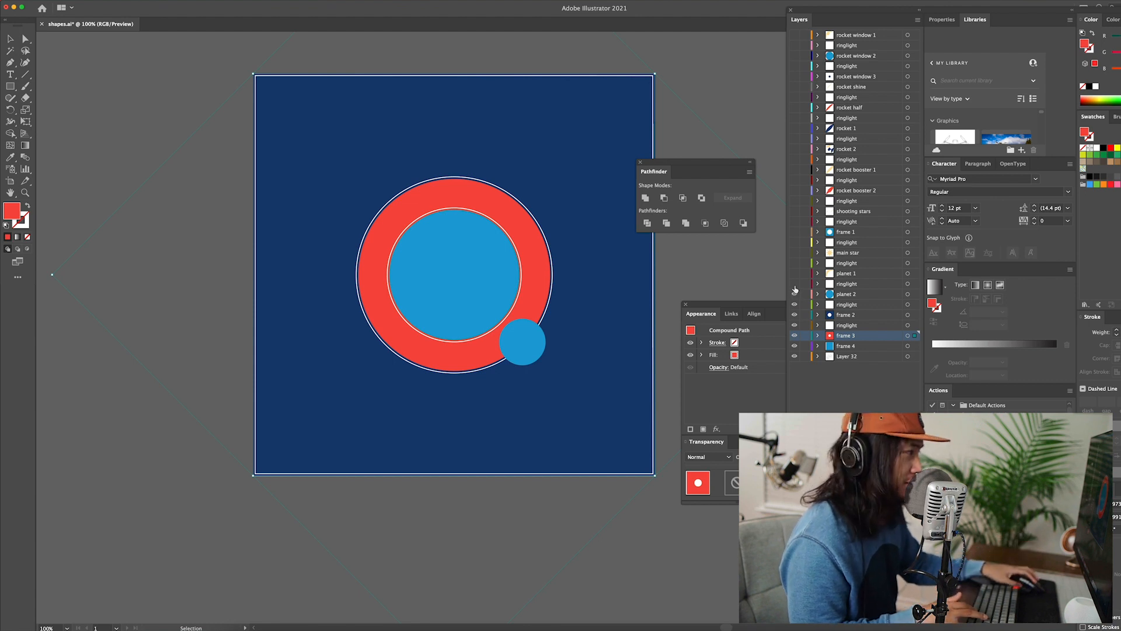
{"action": "left_click", "coordinate": [794, 284]}
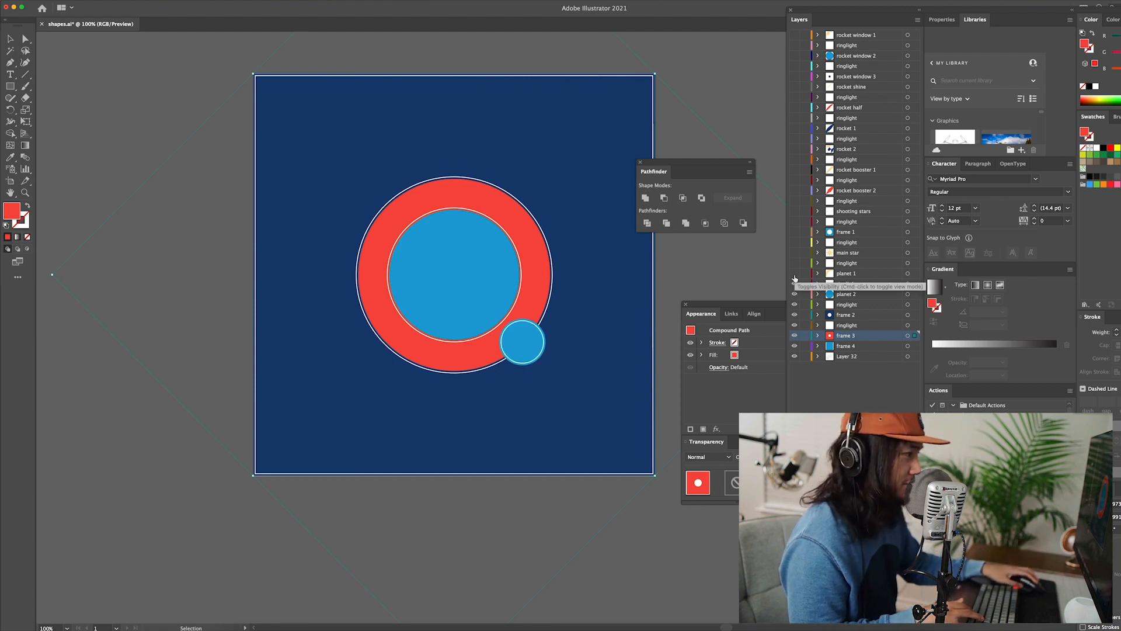
{"action": "left_click", "coordinate": [794, 275]}
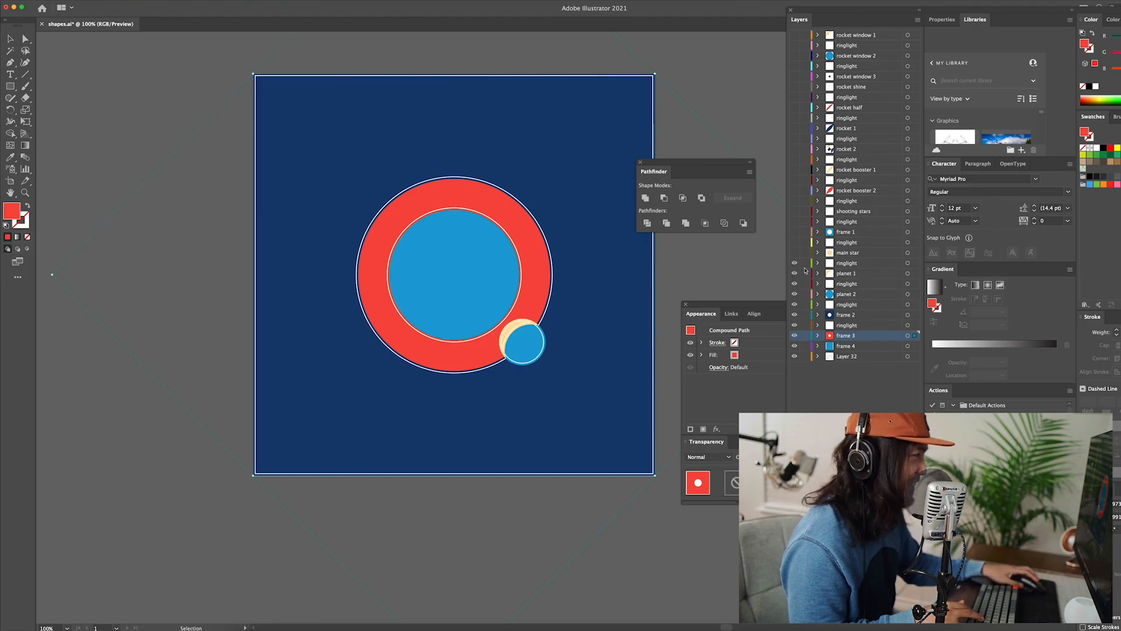
- Show the main star and frame 1 layers together with the ringlight layer above each of them
{"action": "left_click", "coordinate": [794, 252]}
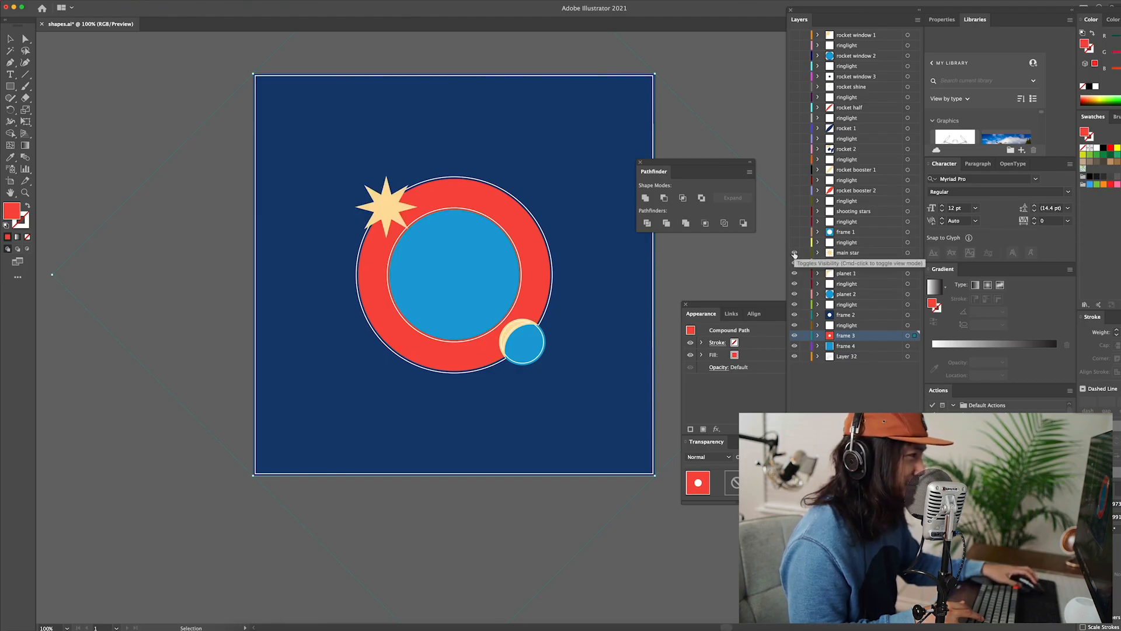
{"action": "left_click", "coordinate": [794, 242]}
{"action": "left_click", "coordinate": [794, 232]}
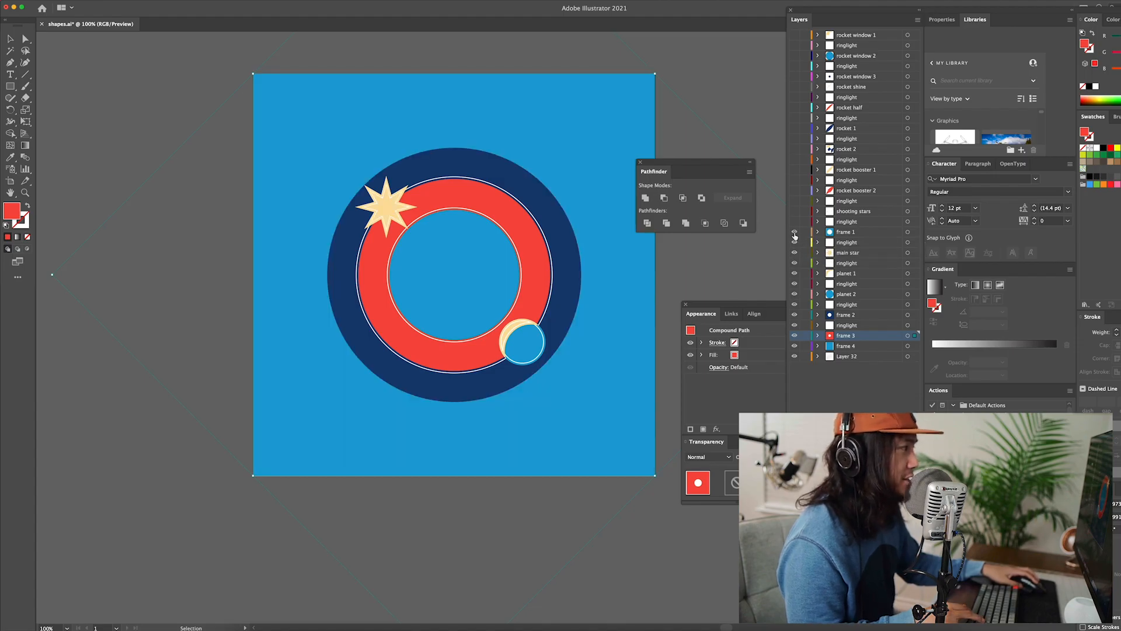
{"action": "left_click", "coordinate": [794, 222]}
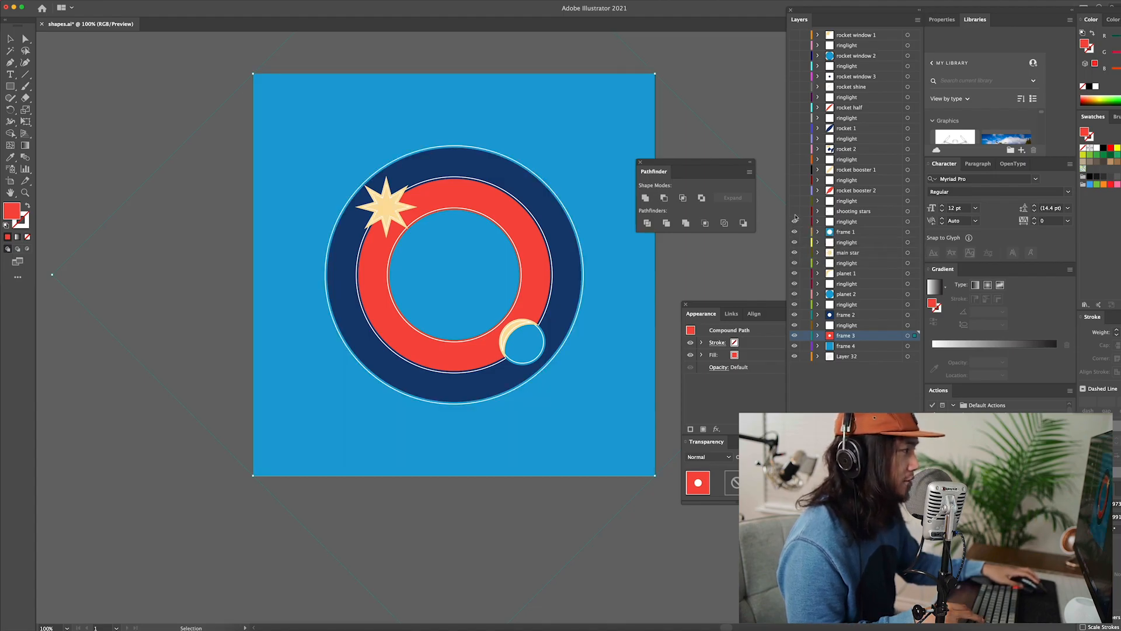
- Show the shooting stars and rocket booster 2 layers together with the ringlight layer above each of them
{"action": "left_click", "coordinate": [794, 212]}
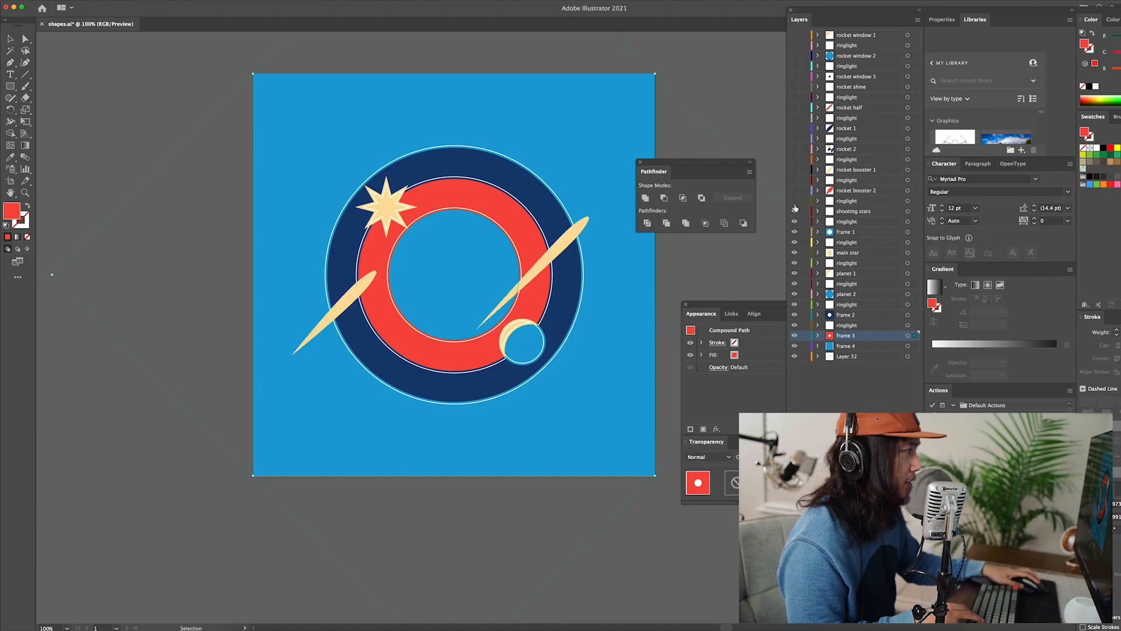
{"action": "left_click", "coordinate": [794, 202]}
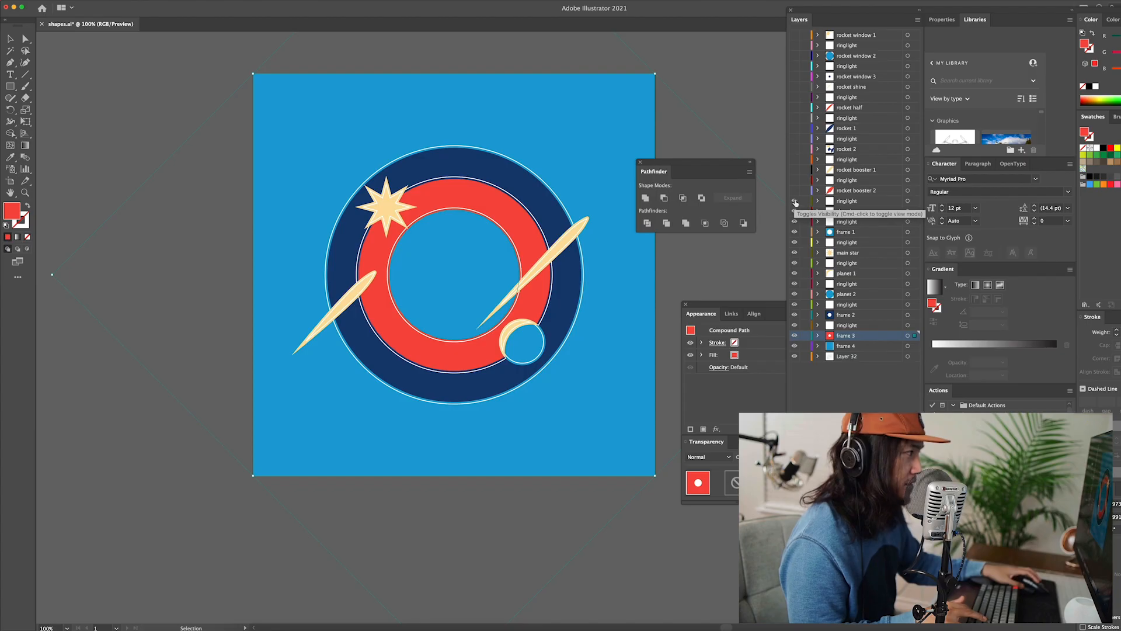
{"action": "left_click", "coordinate": [794, 192]}
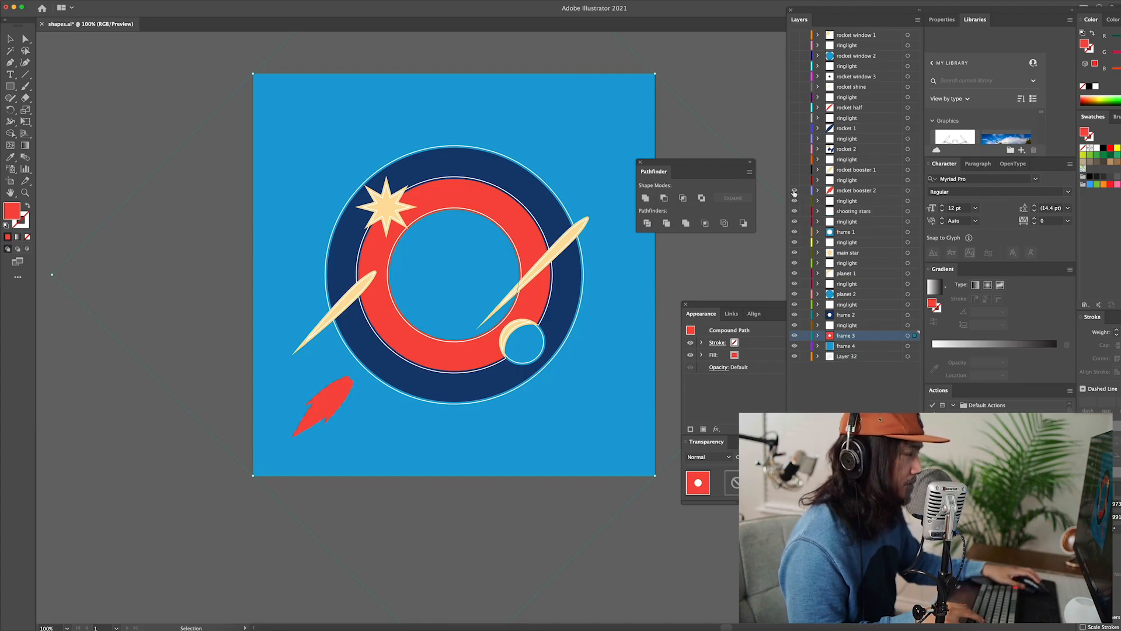
{"action": "left_click", "coordinate": [795, 180]}
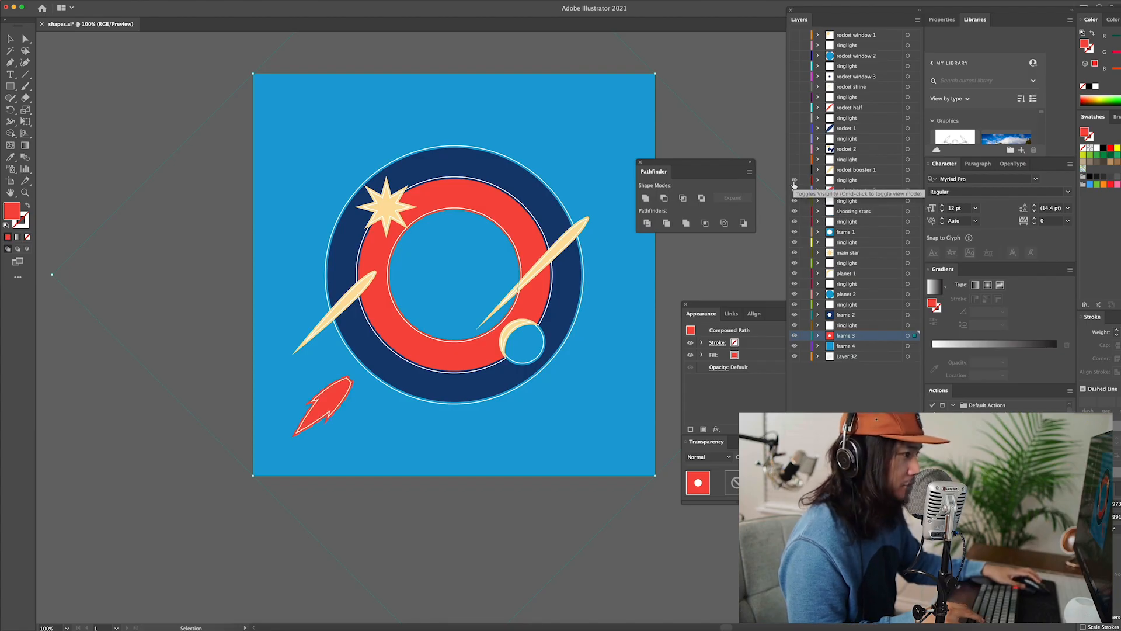
- Show the rocket booster 1 and rocket 2 layers together with the ringlight layer above each of them
{"action": "left_click", "coordinate": [794, 169]}
{"action": "left_click", "coordinate": [794, 160]}
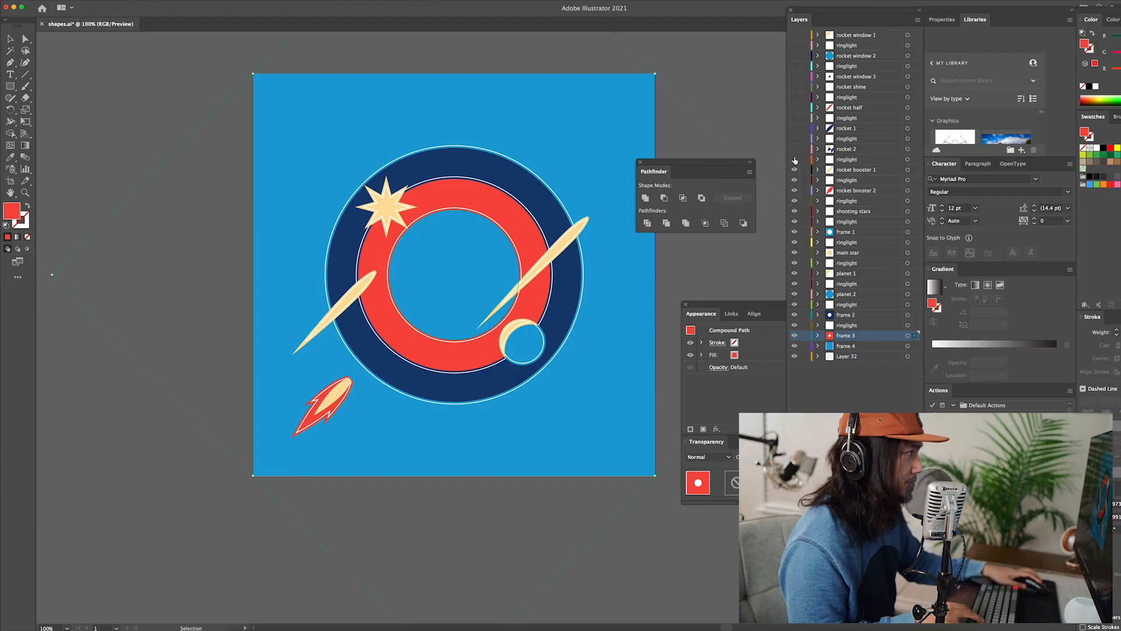
{"action": "left_click", "coordinate": [795, 149]}
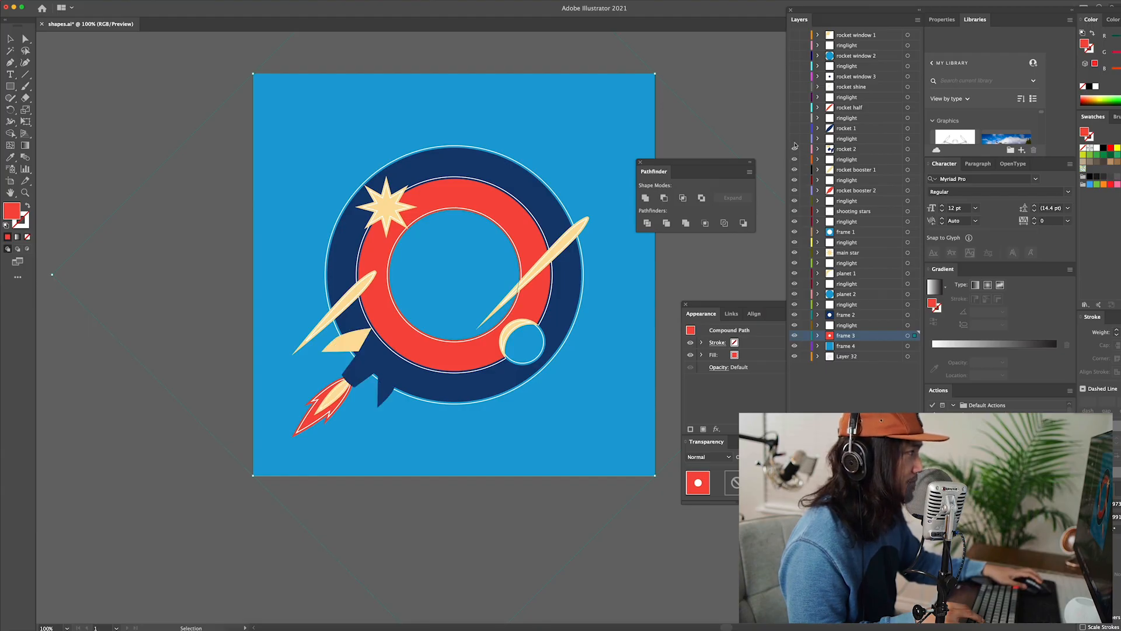
{"action": "left_click", "coordinate": [794, 138]}
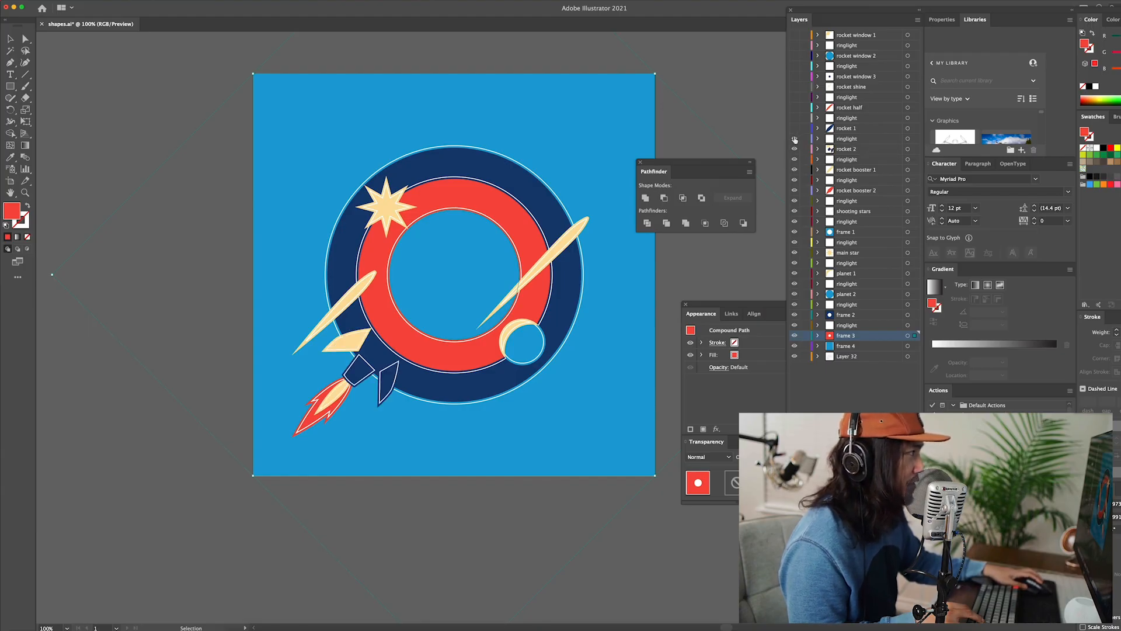
- Show the rocket 1 and rocket half layers together with the ringlight layer above each of them
{"action": "left_click", "coordinate": [794, 128]}
{"action": "left_click", "coordinate": [794, 118]}
{"action": "left_click", "coordinate": [794, 108]}
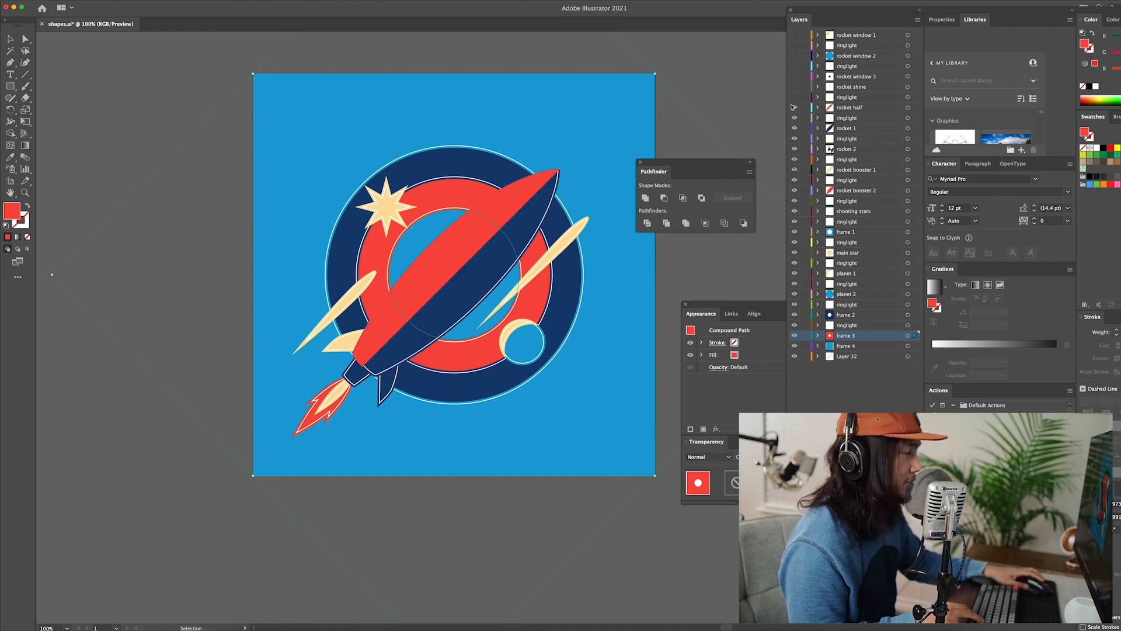
{"action": "left_click", "coordinate": [795, 97]}
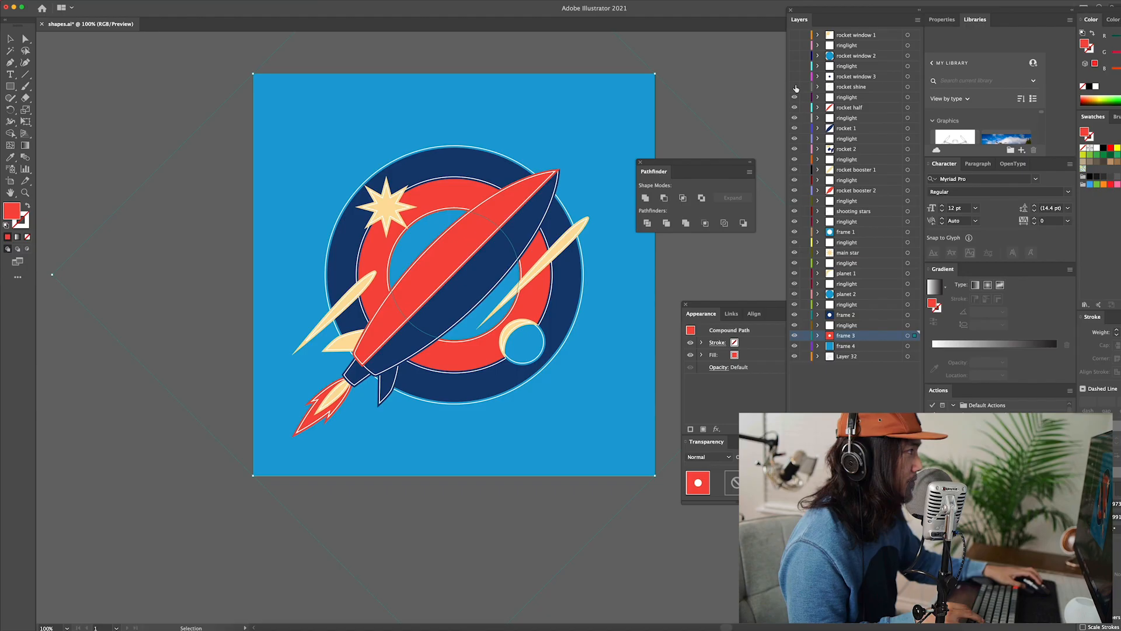
- Show the rocket shine layer, the rocket window 3 layer and the ringlight above rocket window 3
{"action": "left_click", "coordinate": [794, 87]}
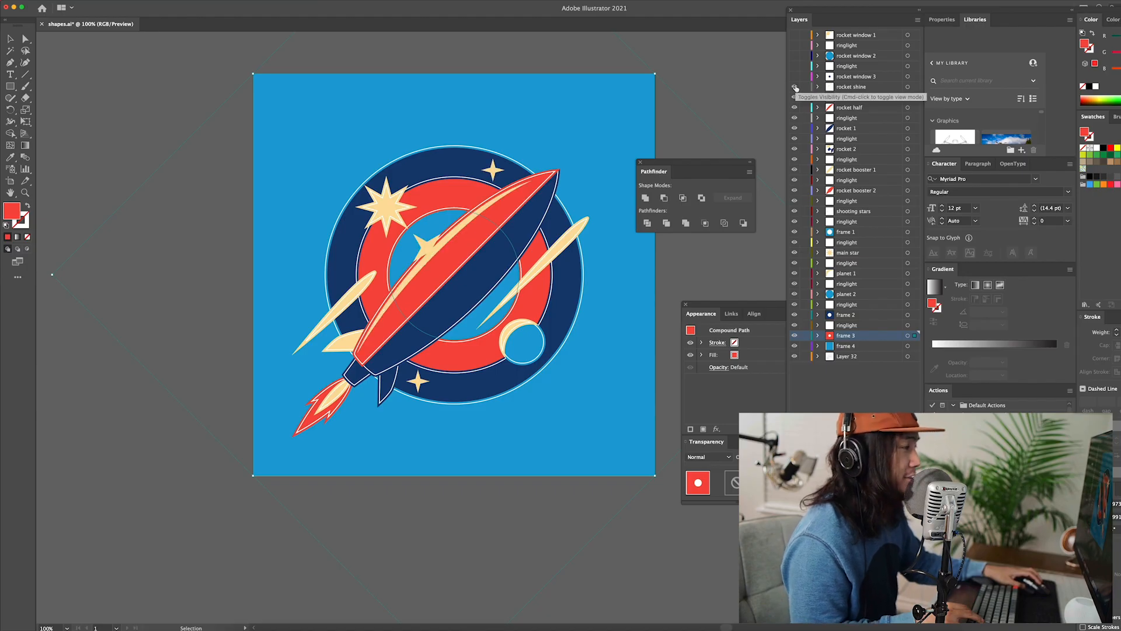
{"action": "left_click", "coordinate": [794, 76]}
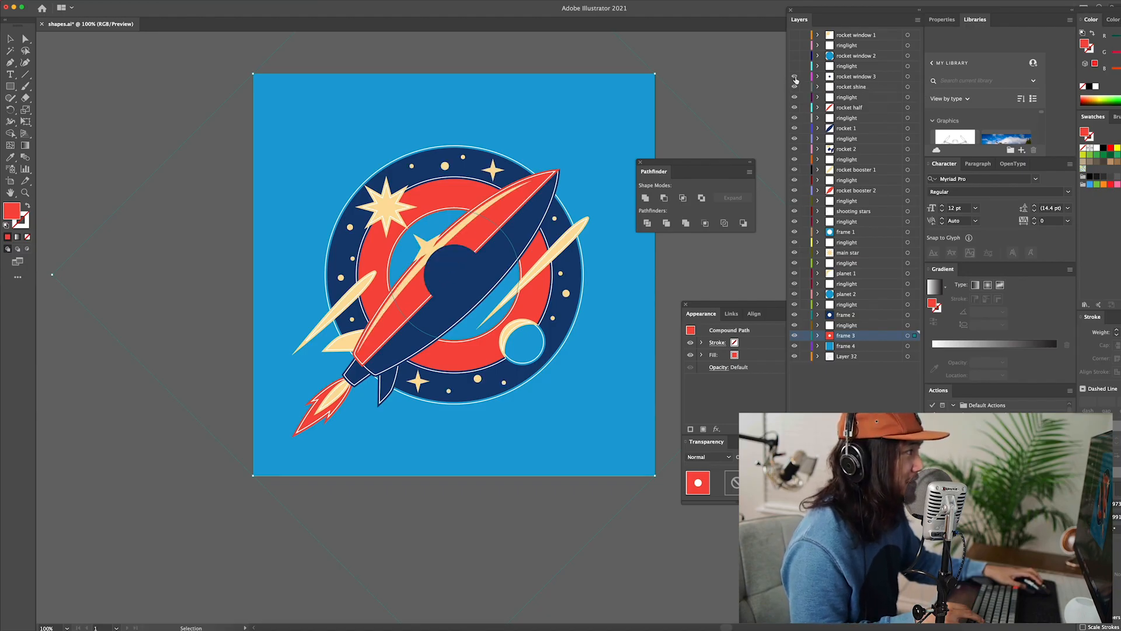
{"action": "left_click", "coordinate": [794, 67]}
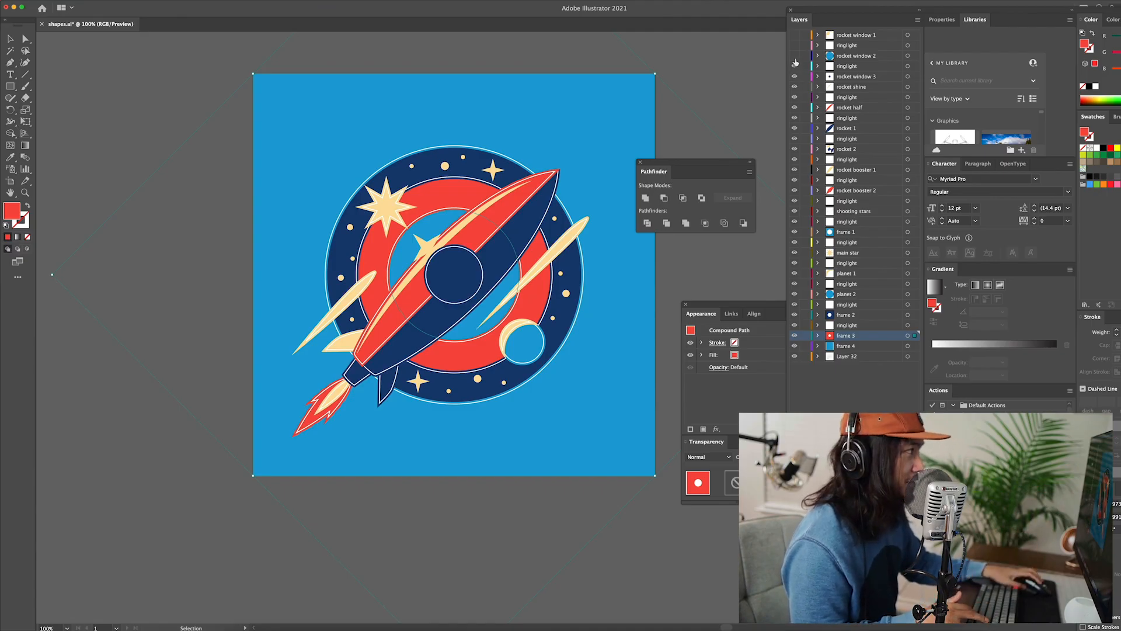
- Show the rocket window 2 layer, the ringlight above it and the rocket window 1 layer, and deselect the artwork
{"action": "left_click", "coordinate": [794, 56]}
{"action": "left_click", "coordinate": [794, 46]}
{"action": "left_click", "coordinate": [794, 35]}
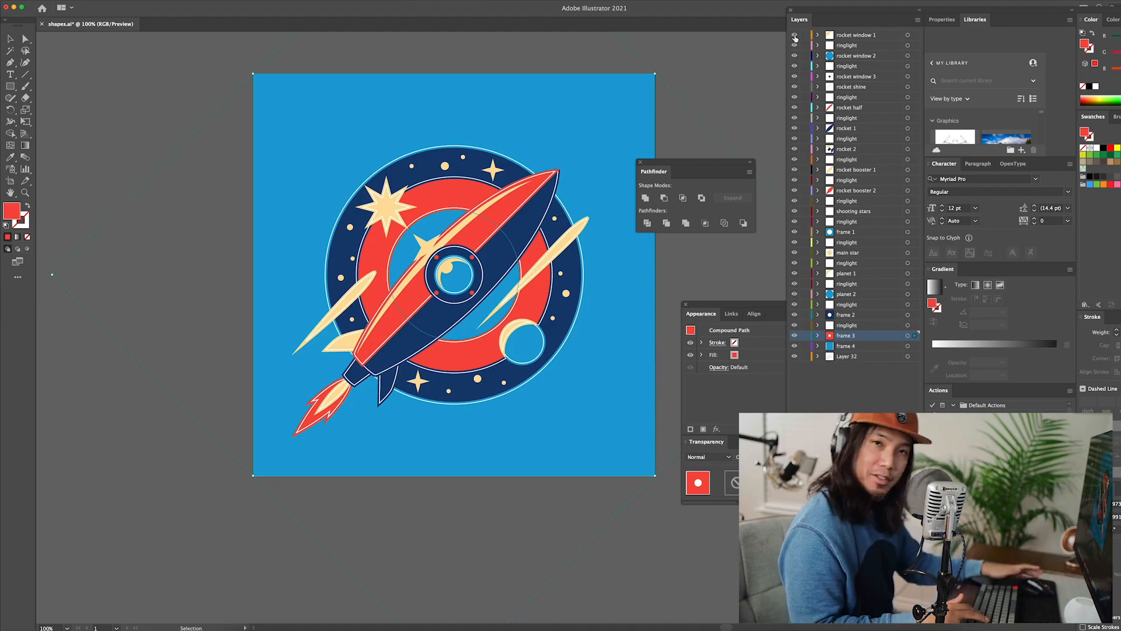
{"action": "left_click", "coordinate": [497, 534]}
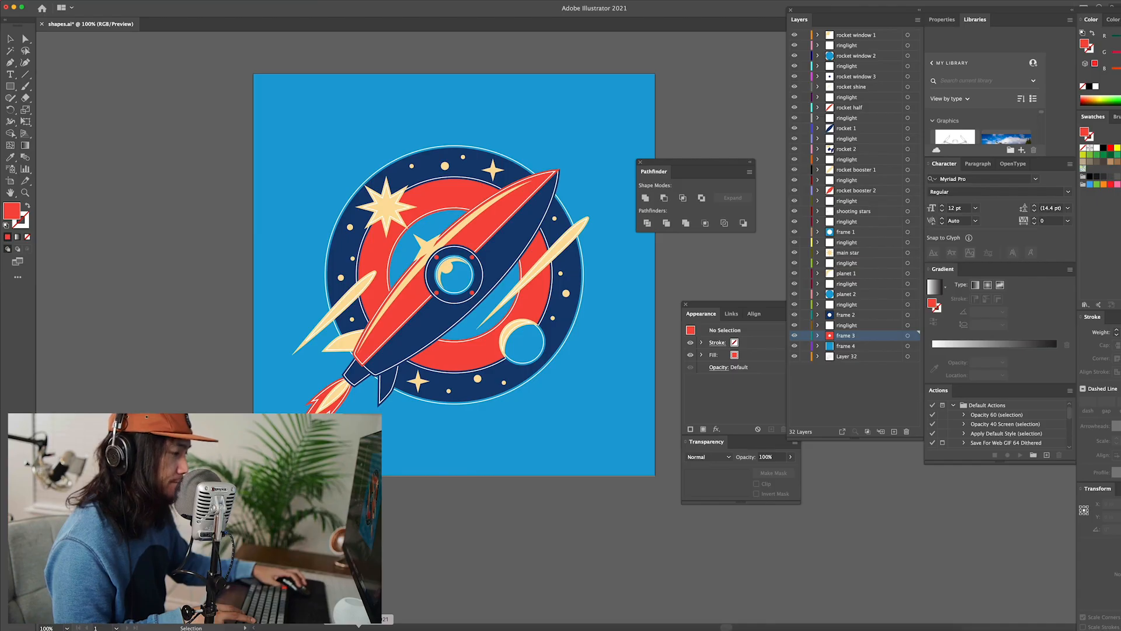
- Switch to texturing-workfile.psd in Photoshop and compare the artwork with the ROCKET group hidden and shown
{"action": "left_click", "coordinate": [358, 629]}
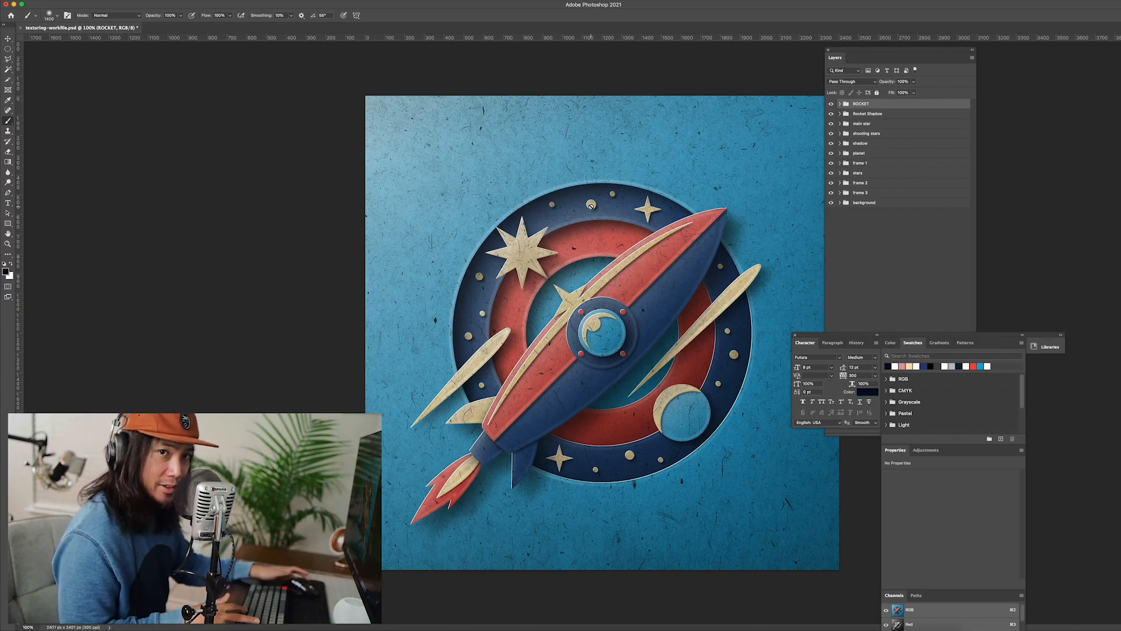
{"action": "left_click_drag", "start_coordinate": [906, 52], "coordinate": [882, 54]}
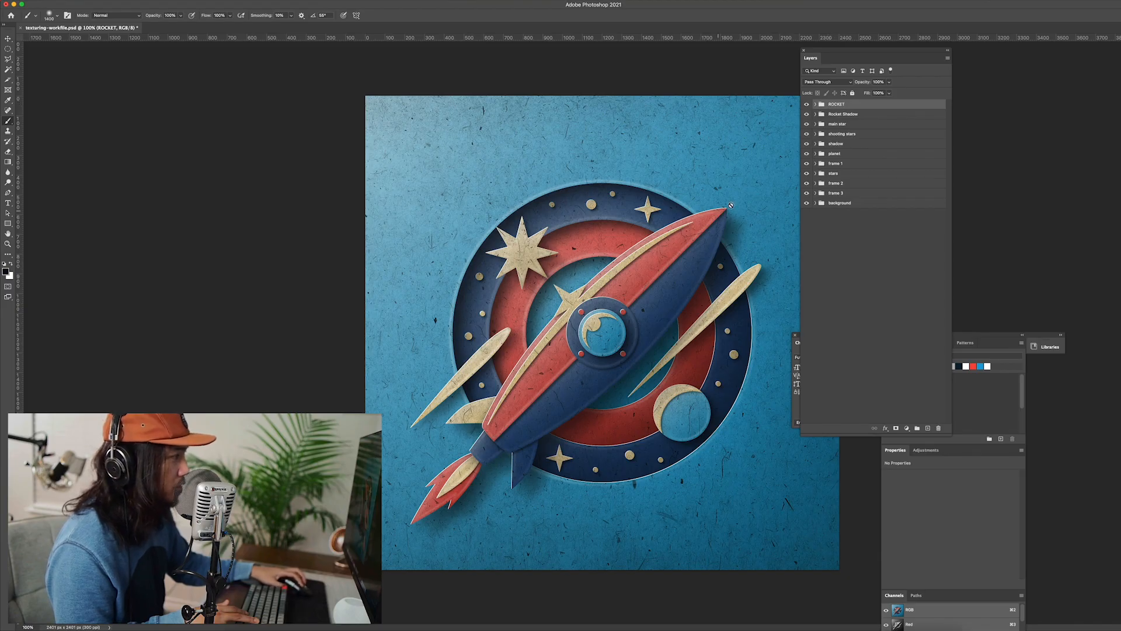
{"action": "left_click", "coordinate": [807, 105]}
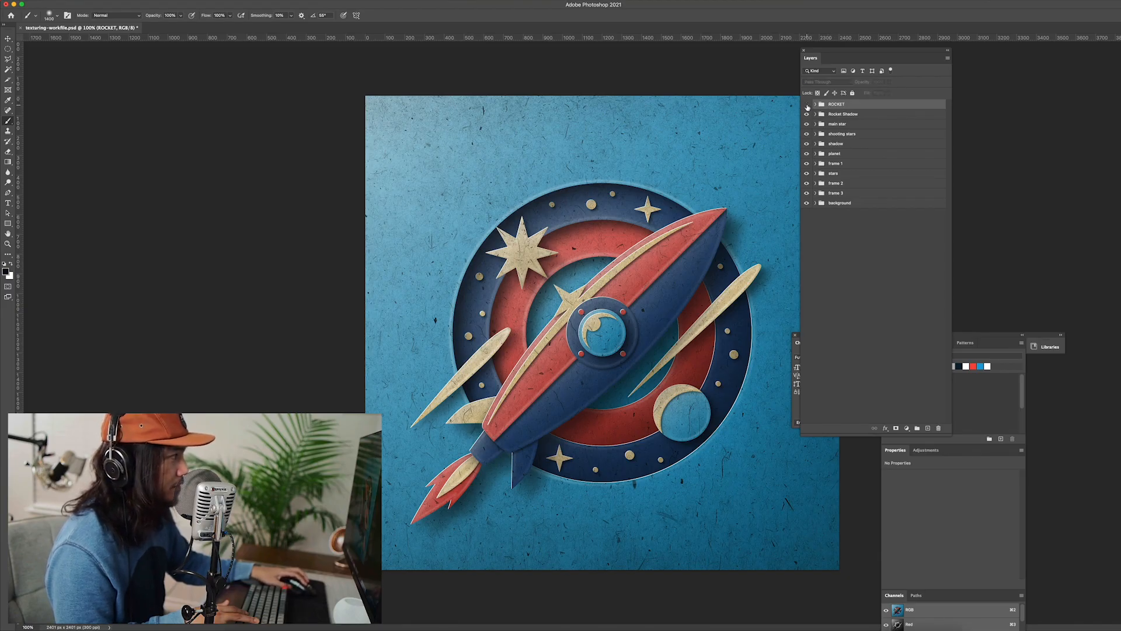
{"action": "left_click", "coordinate": [807, 104]}
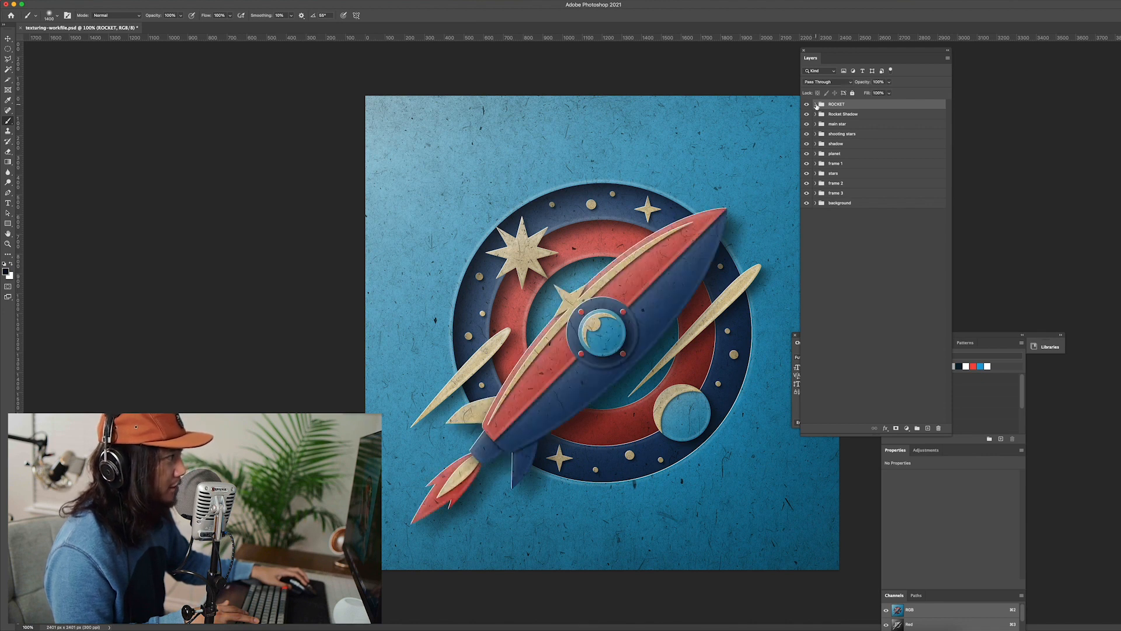
- Expand the ROCKET and rocket window 1 groups and compare the window shine with its texture layer hidden and shown
{"action": "left_click", "coordinate": [816, 104]}
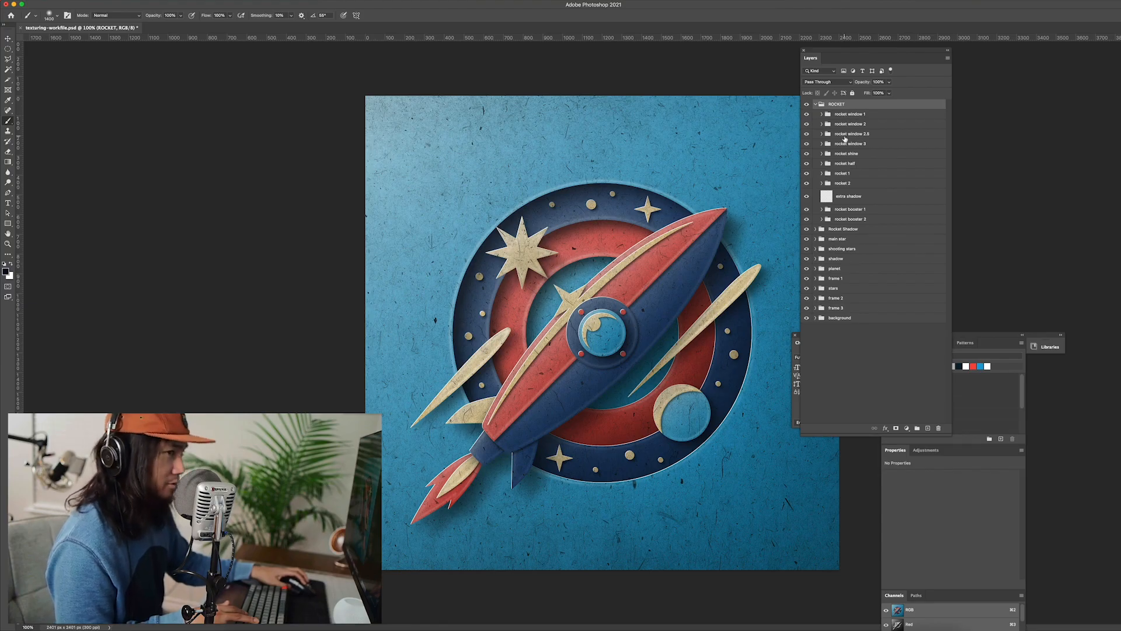
{"action": "left_click", "coordinate": [822, 114]}
{"action": "key", "text": "super+plus"}
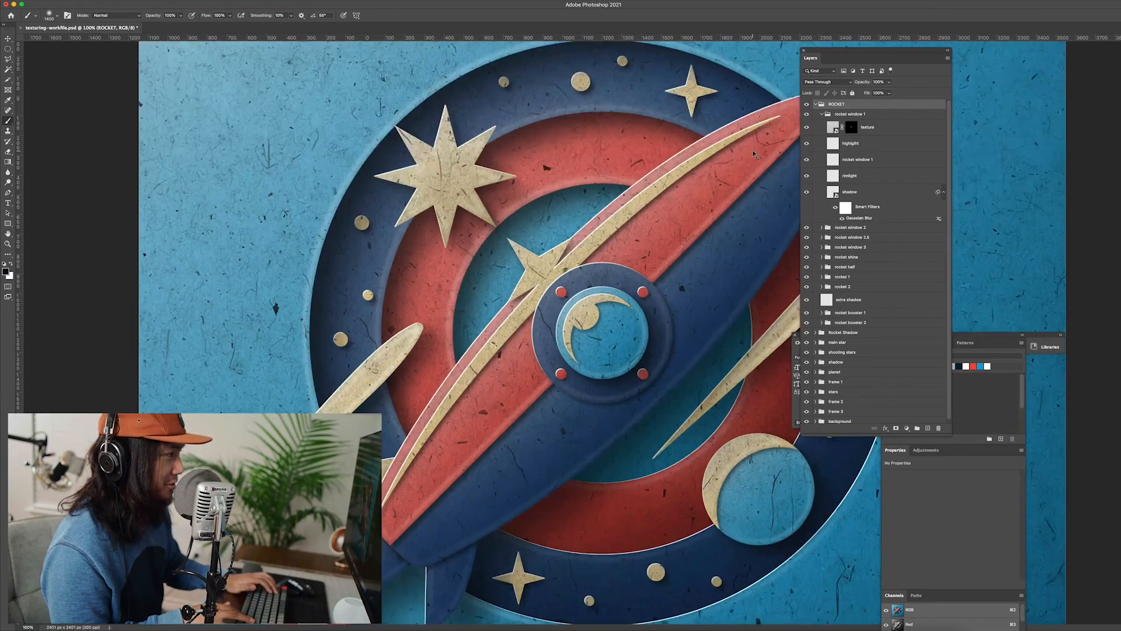
{"action": "key", "text": "super+plus"}
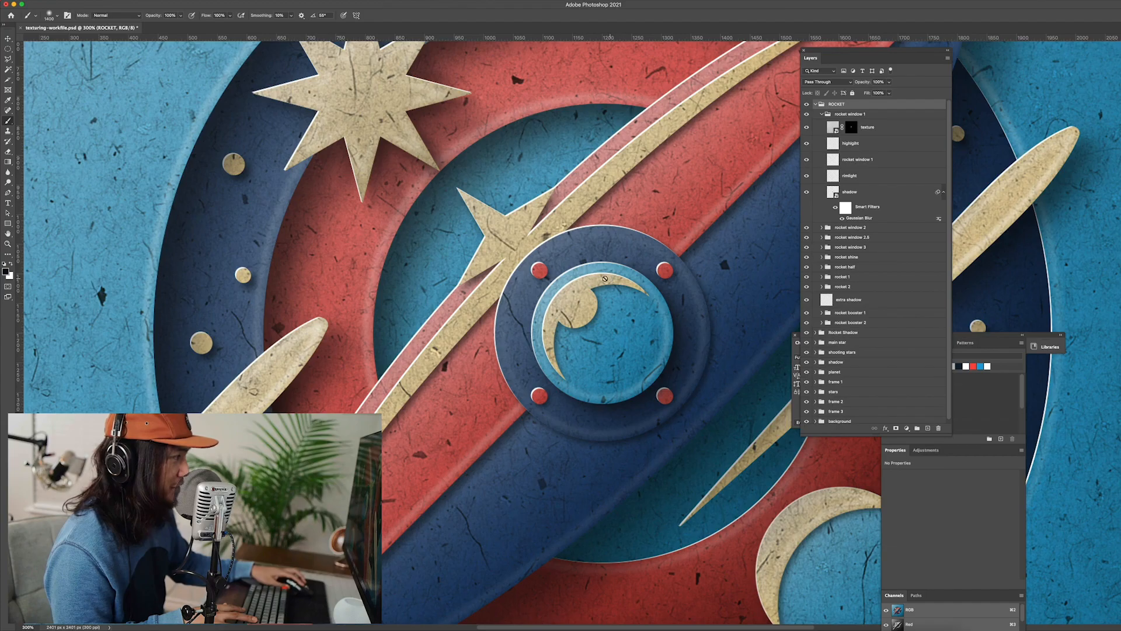
{"action": "left_click", "coordinate": [807, 127]}
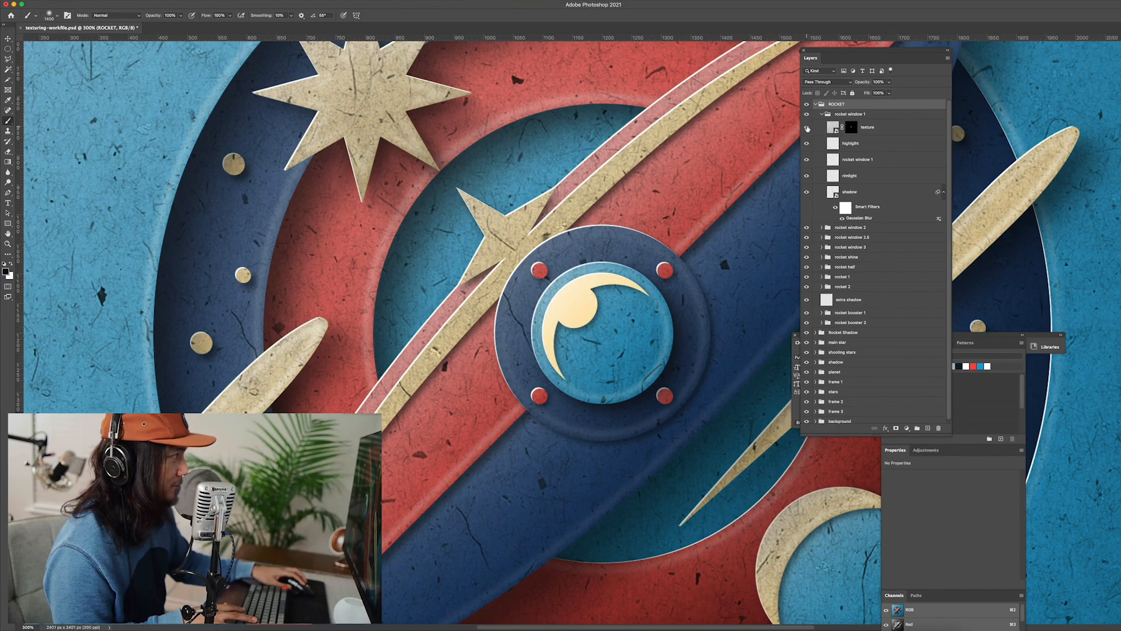
{"action": "left_click", "coordinate": [807, 128]}
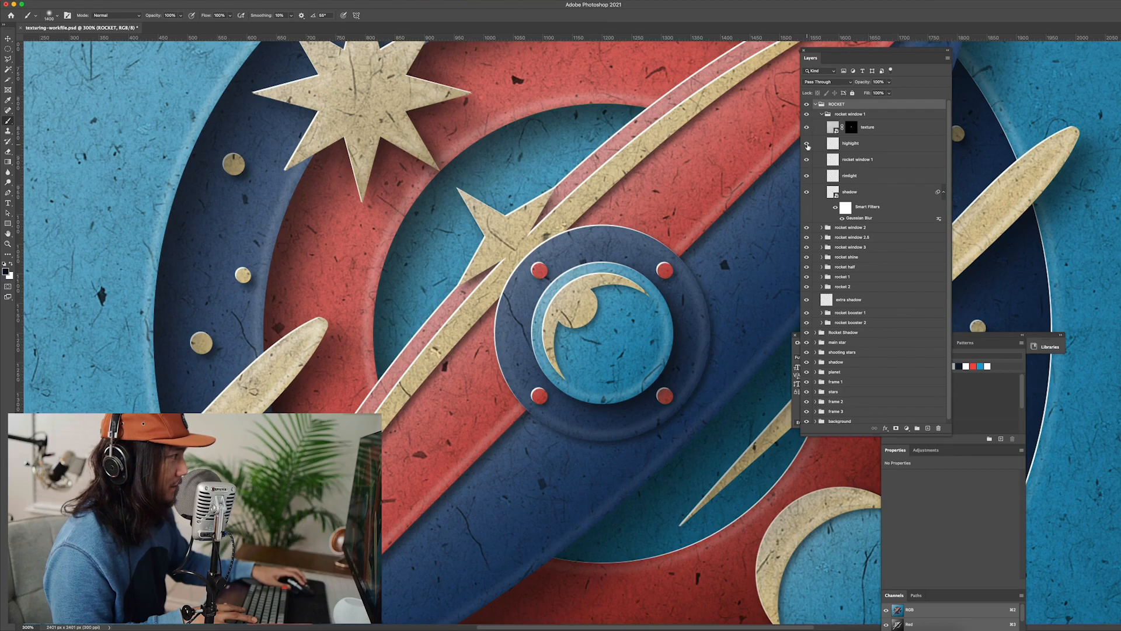
- Check what the highlight, rimlight and shadow layers in the rocket window 1 group add by hiding and showing them
{"action": "left_click", "coordinate": [808, 147]}
{"action": "left_click", "coordinate": [809, 146]}
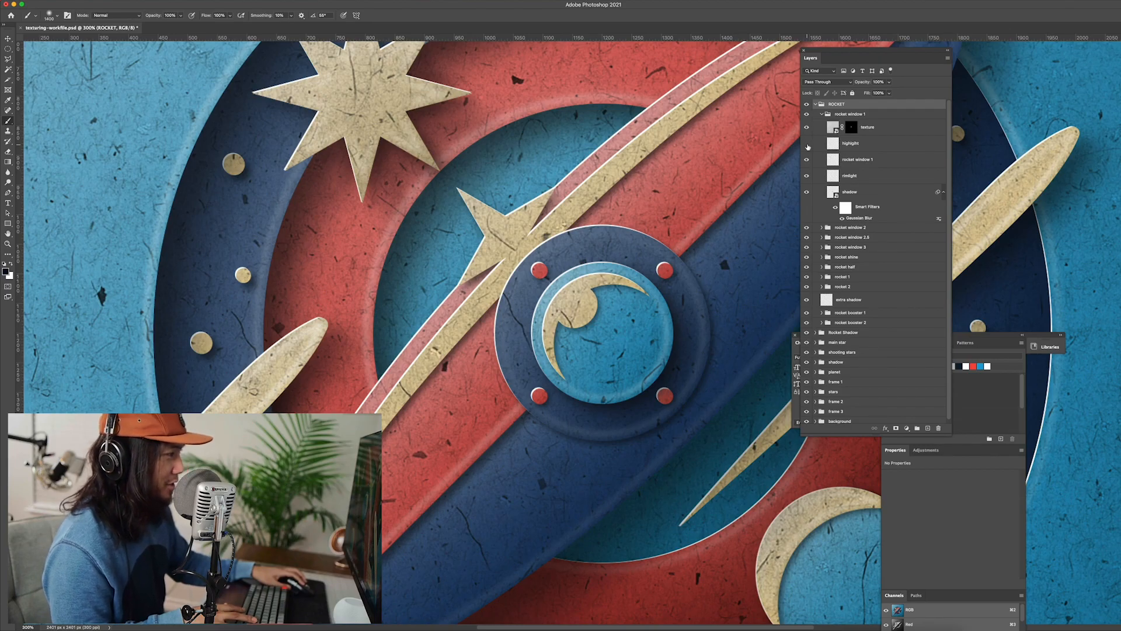
{"action": "left_click", "coordinate": [808, 147]}
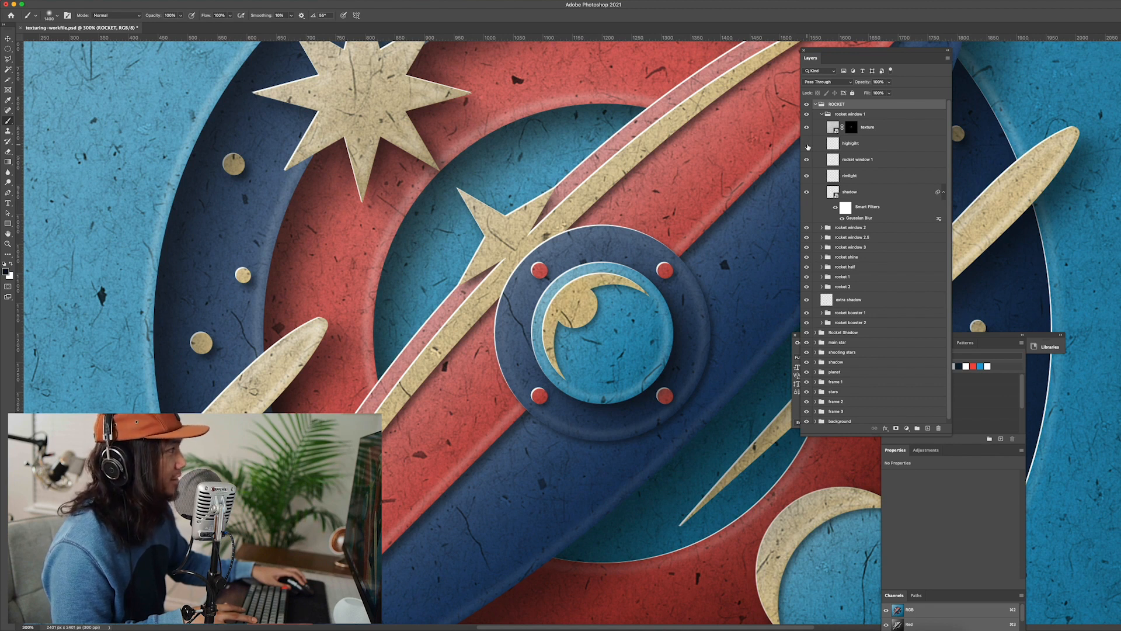
{"action": "left_click", "coordinate": [808, 147]}
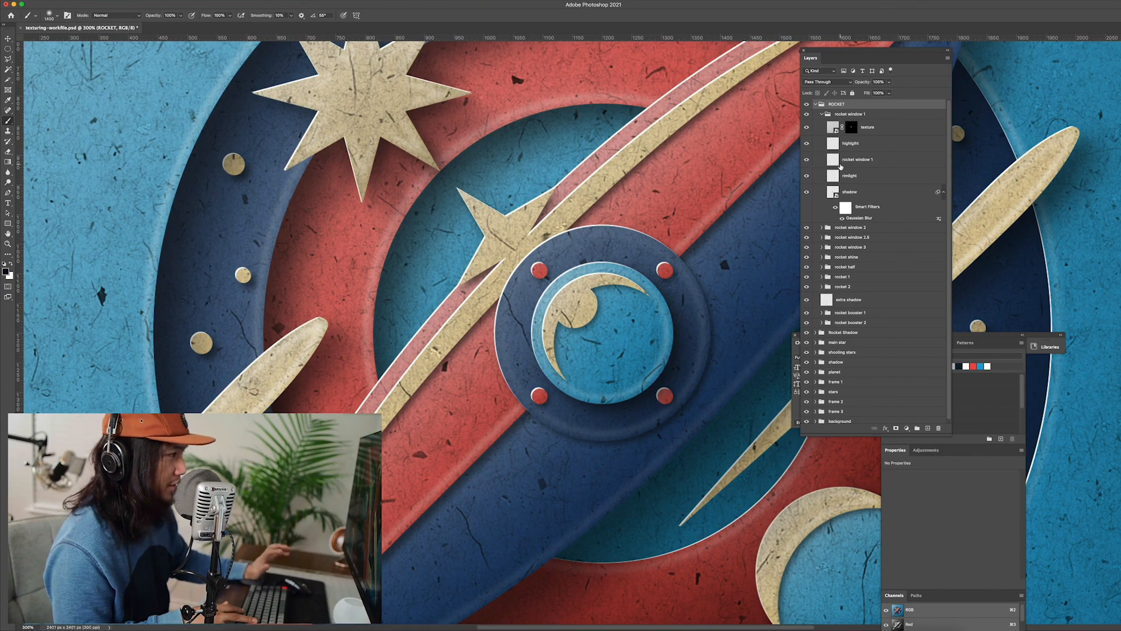
{"action": "left_click", "coordinate": [807, 177]}
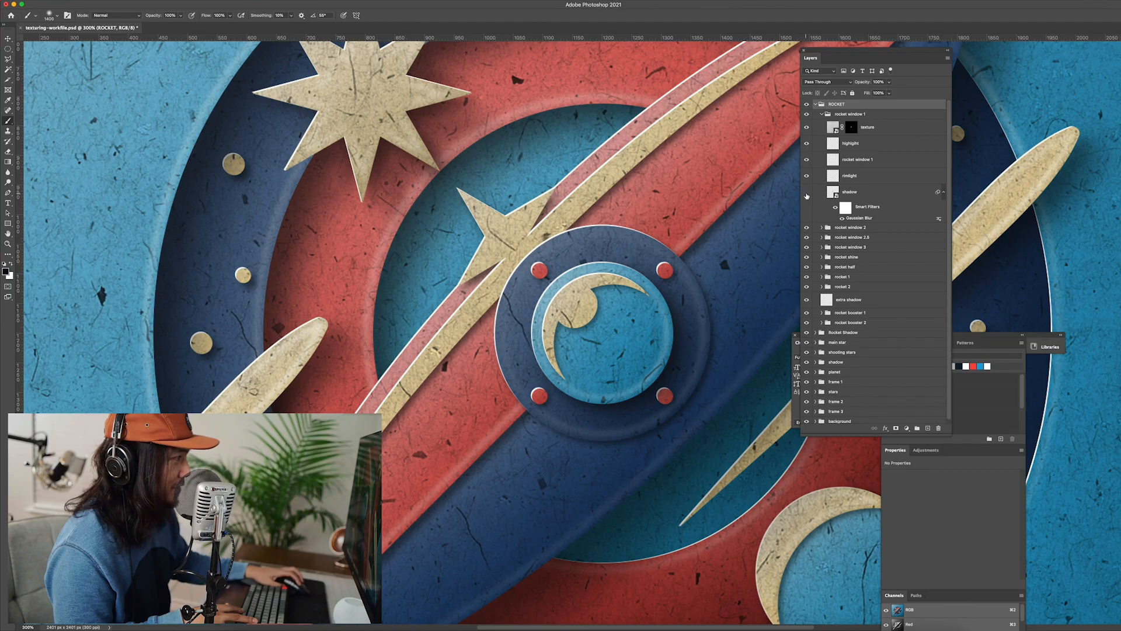
{"action": "left_click", "coordinate": [806, 195]}
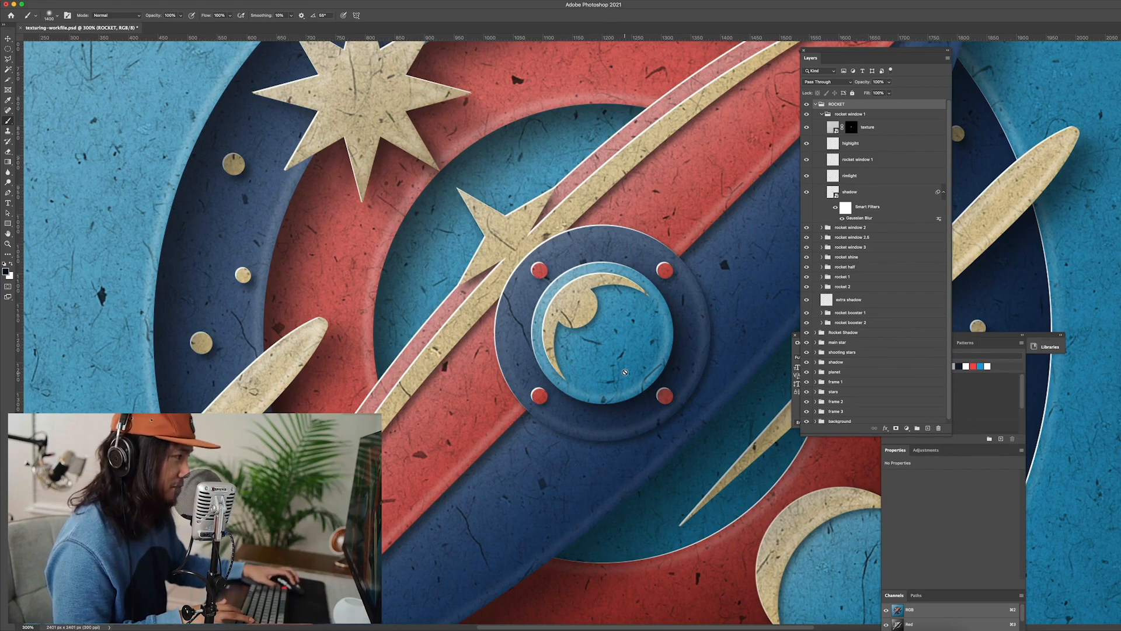
- Collapse the rocket window 1 group and compare the artwork with the rocket window 2 group hidden and shown
{"action": "left_click", "coordinate": [822, 115]}
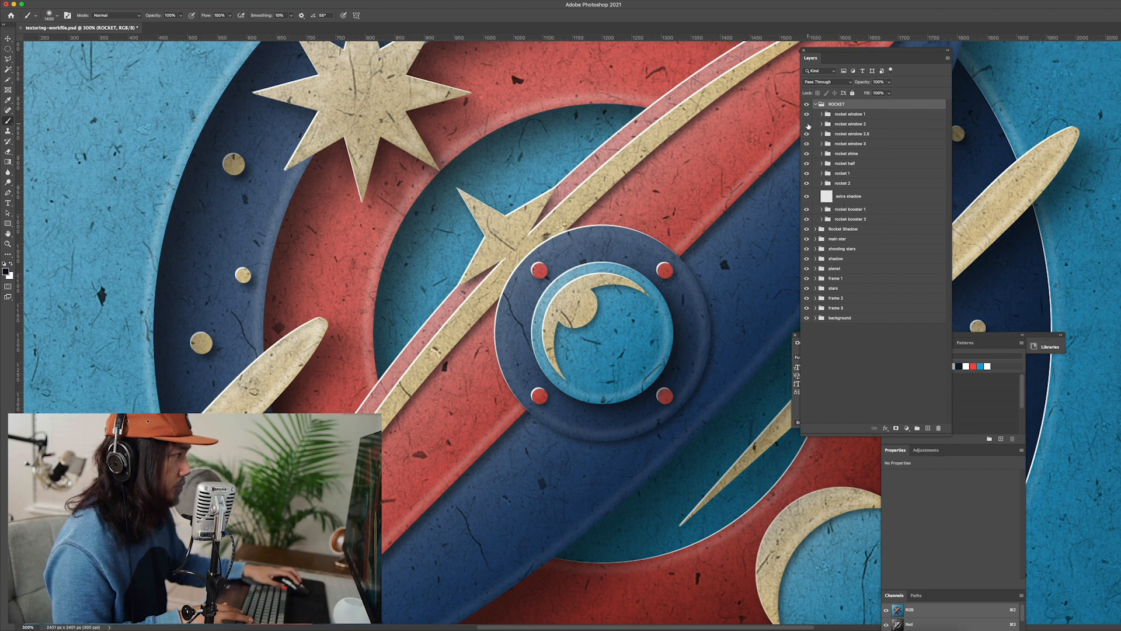
{"action": "left_click", "coordinate": [808, 126]}
{"action": "left_click", "coordinate": [808, 125]}
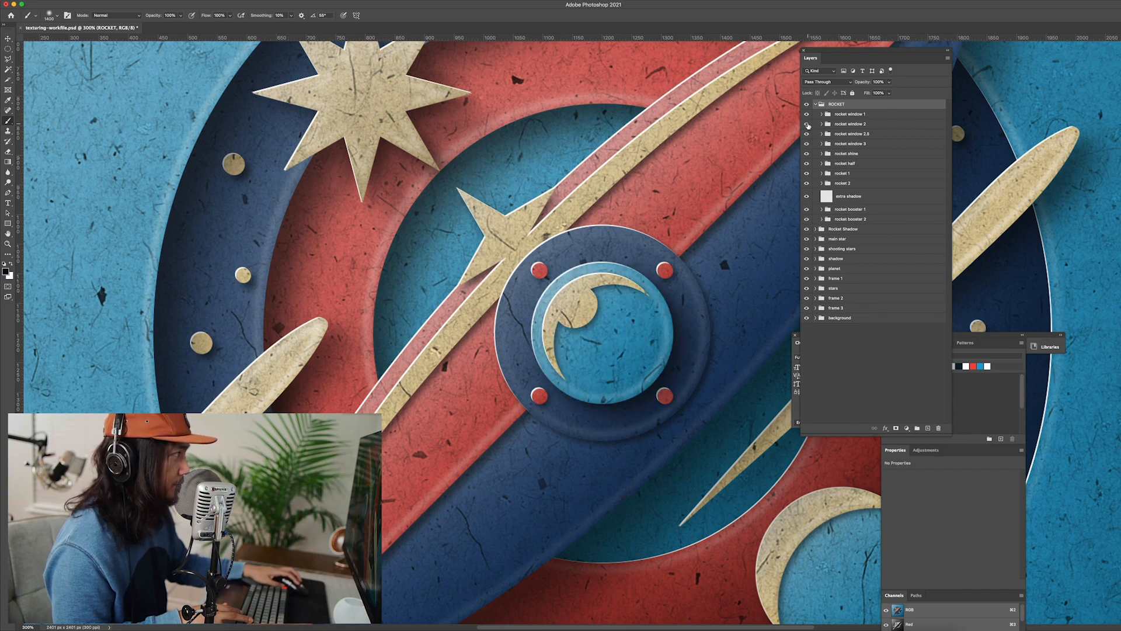
- Expand the rocket window 2 group and compare the glass with its blurred ringlight layer hidden and shown
{"action": "left_click", "coordinate": [822, 124]}
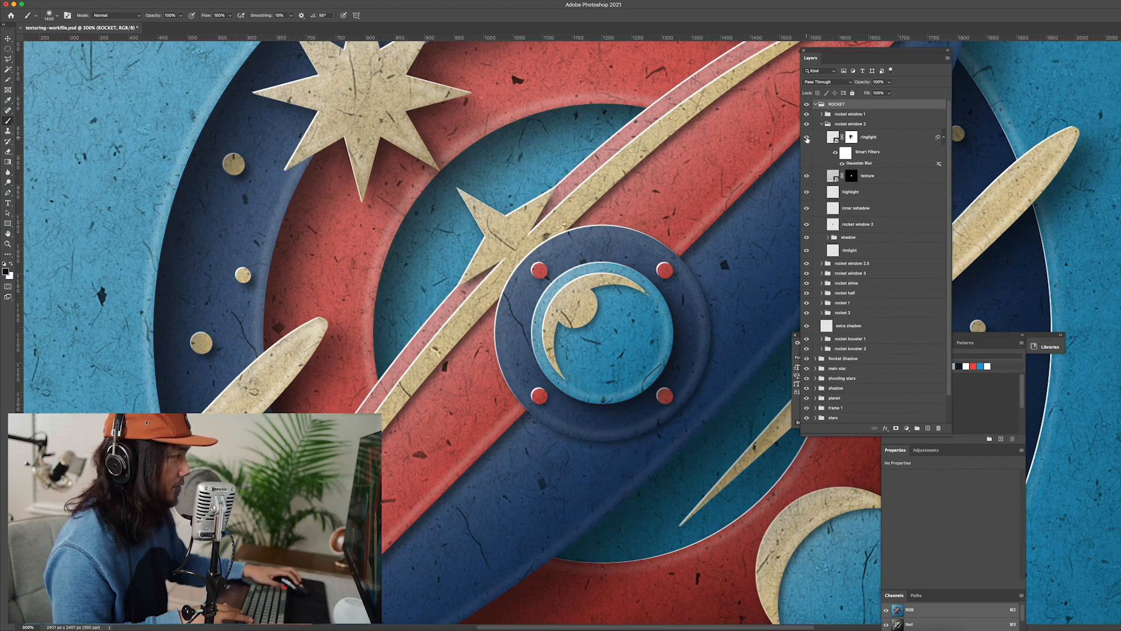
{"action": "left_click", "coordinate": [807, 139]}
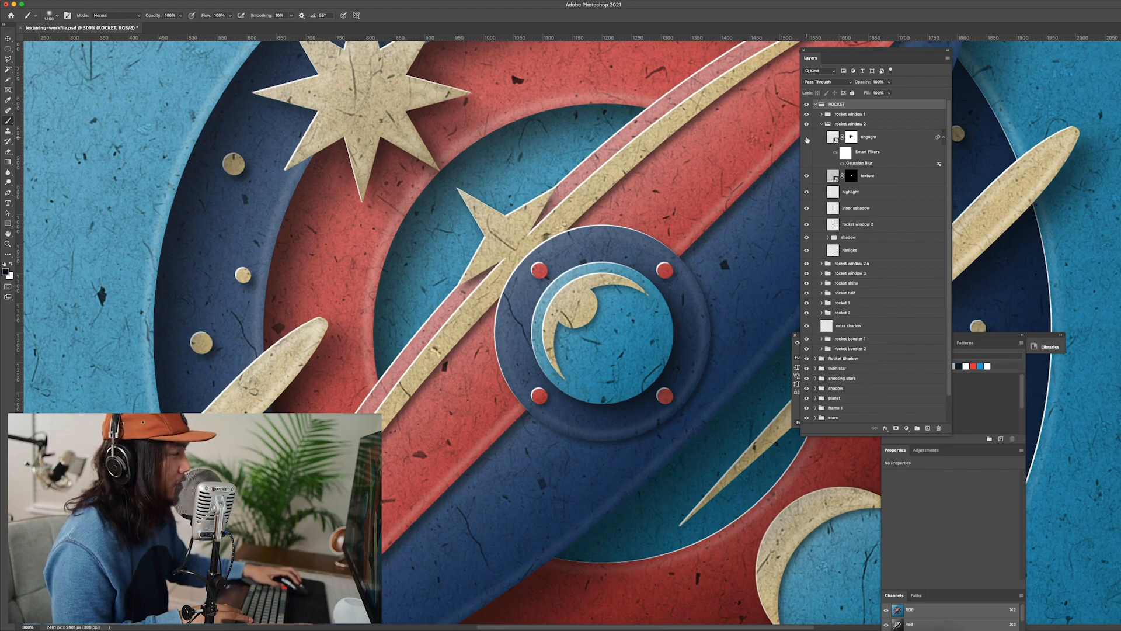
{"action": "left_click", "coordinate": [807, 138]}
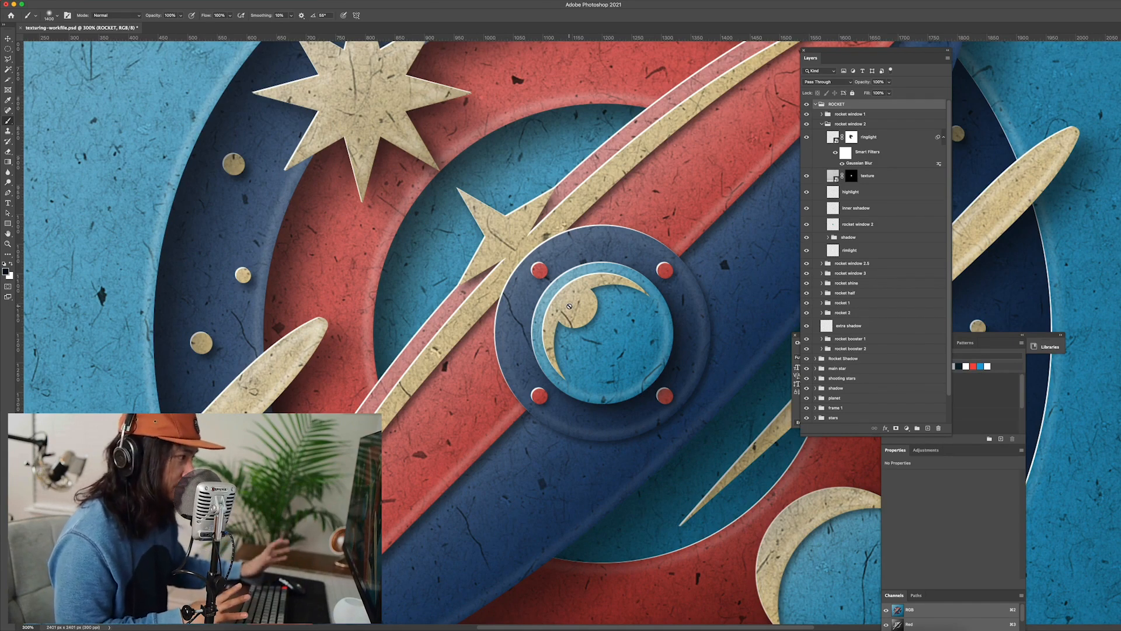
{"action": "left_click", "coordinate": [808, 138]}
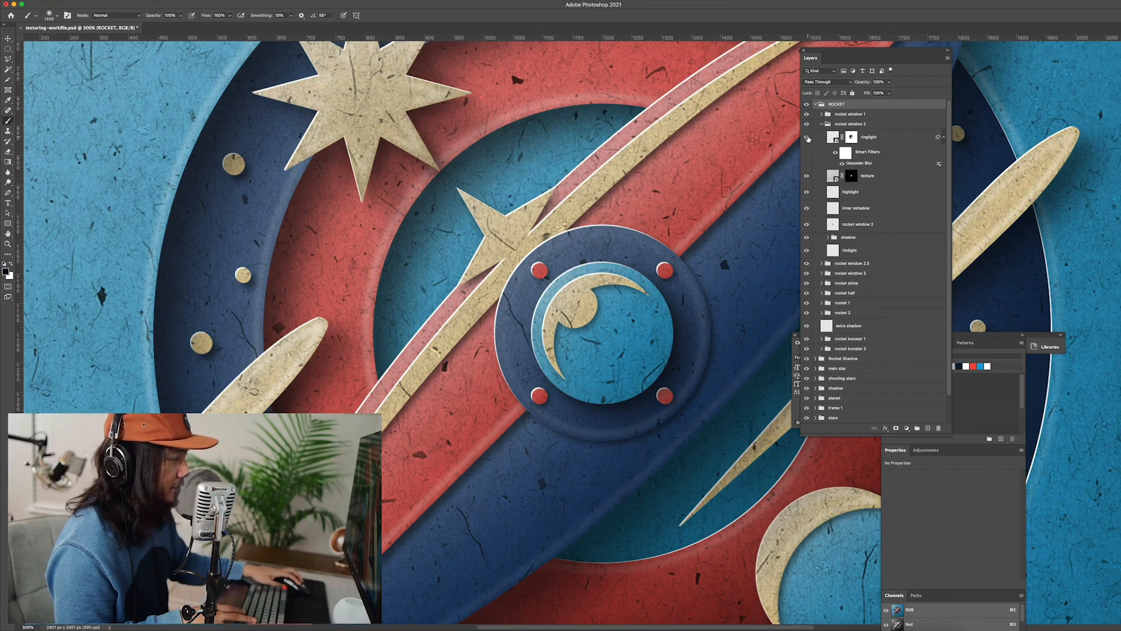
{"action": "left_click", "coordinate": [808, 139]}
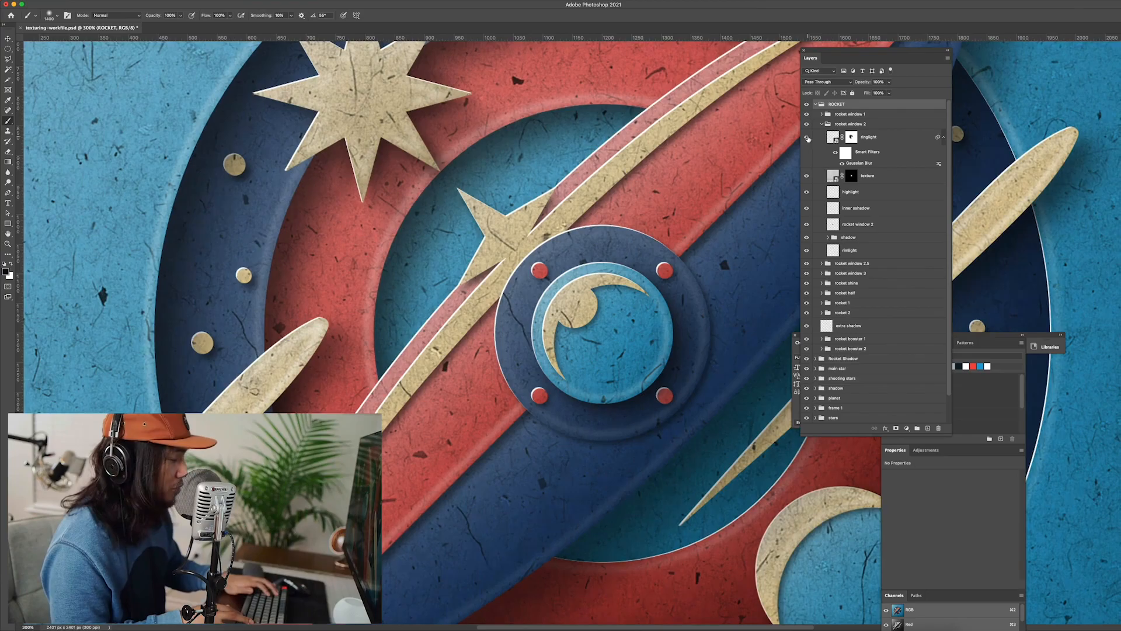
- Check the rocket window 2 glass with its texture layer and its highlight layer hidden and shown in turn
{"action": "key", "text": "super+minus"}
{"action": "key", "text": "super+minus"}
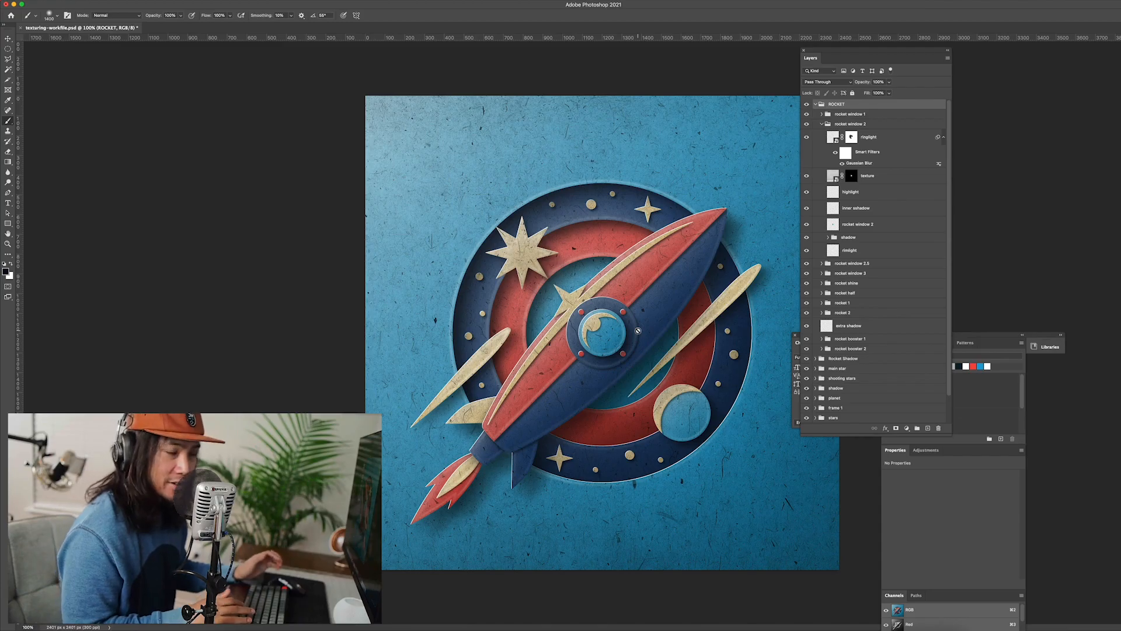
{"action": "key", "text": "super+plus"}
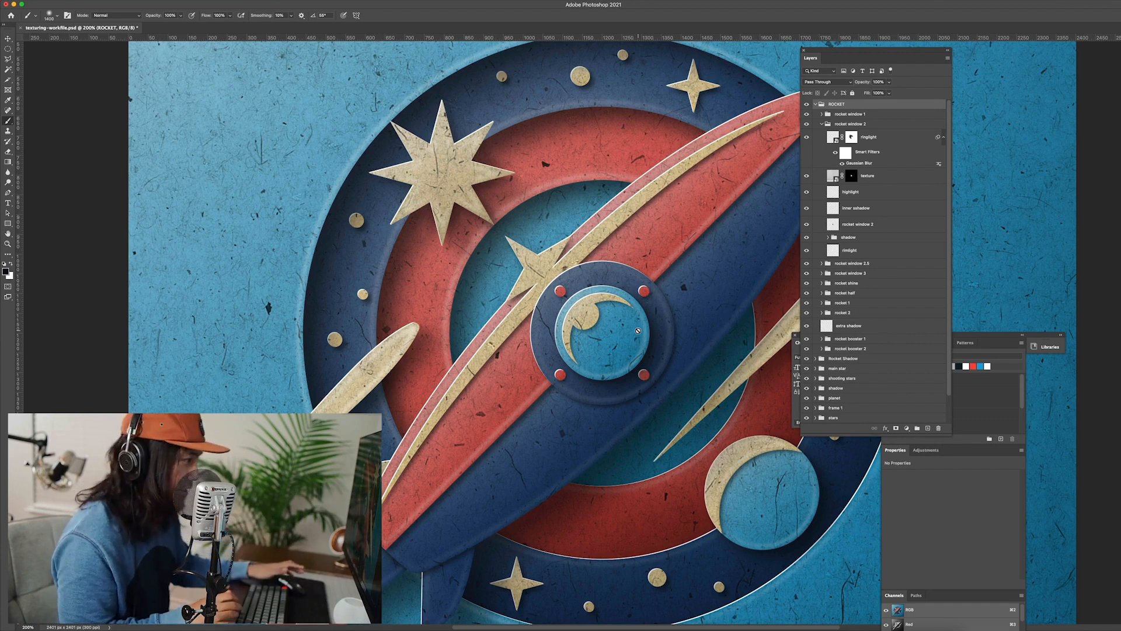
{"action": "key", "text": "super+plus"}
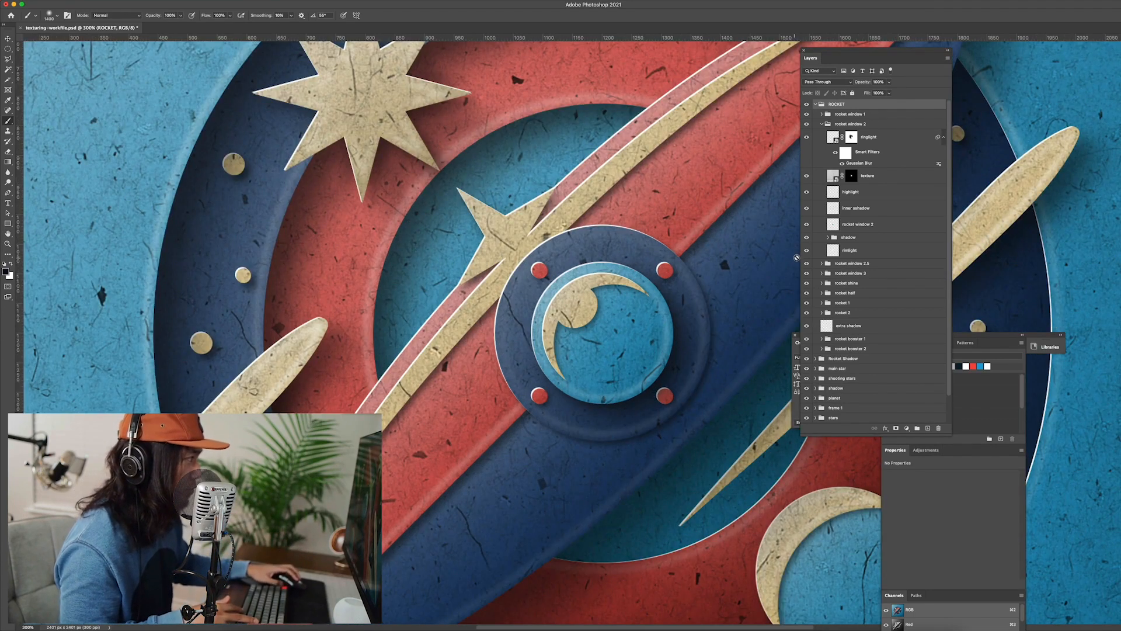
{"action": "left_click", "coordinate": [808, 177]}
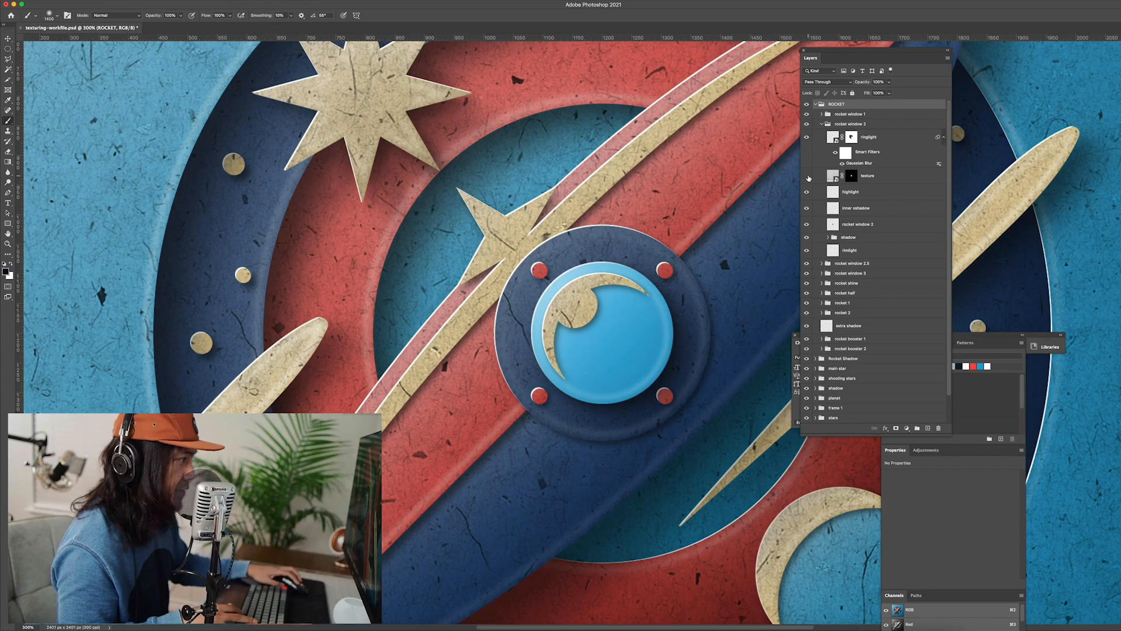
{"action": "left_click", "coordinate": [807, 177]}
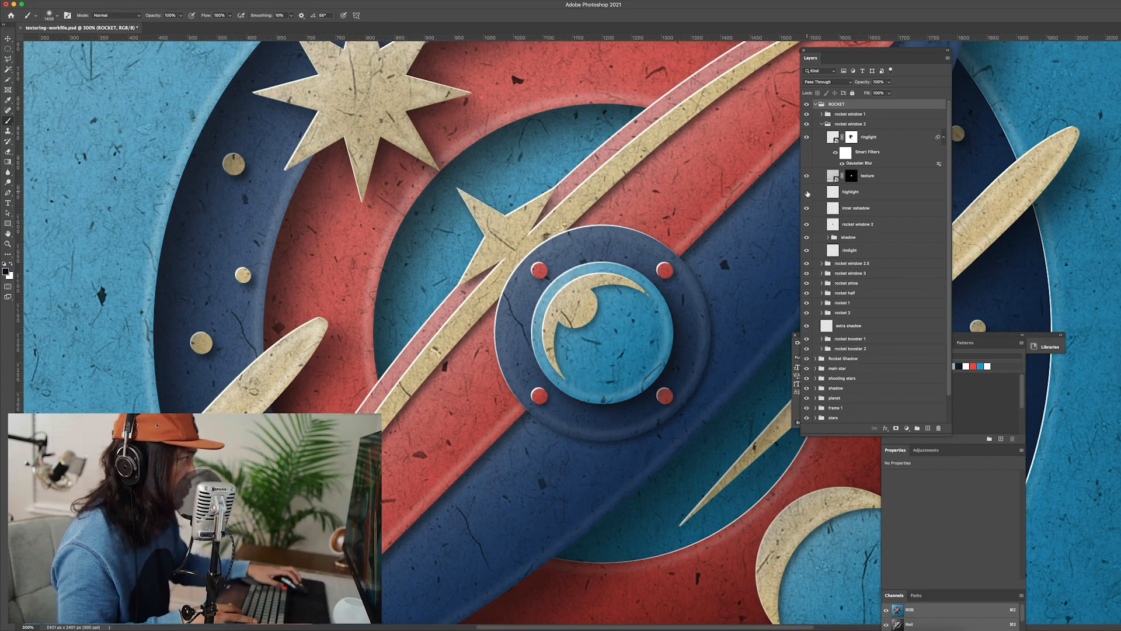
{"action": "left_click", "coordinate": [807, 193]}
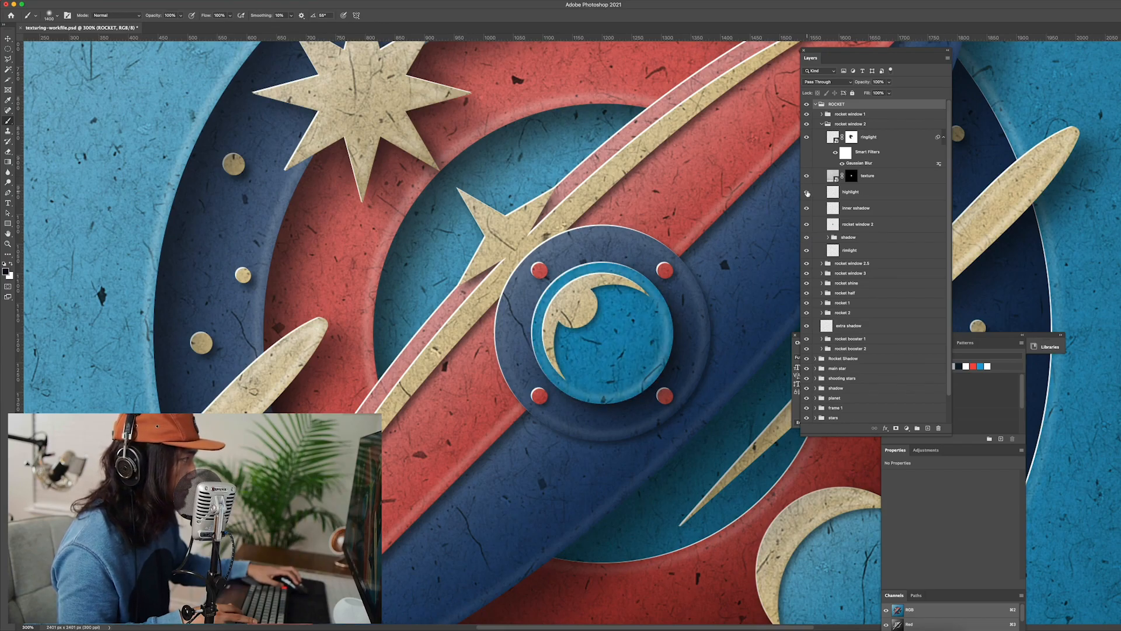
{"action": "left_click", "coordinate": [808, 193]}
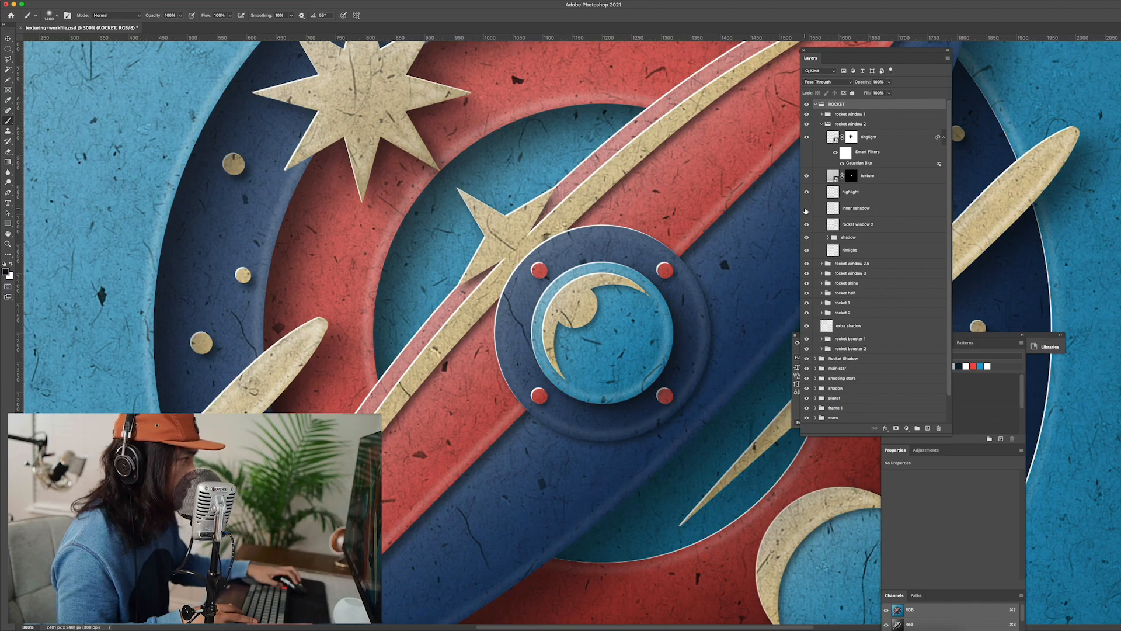
- Examine what the inner shadow, base shape and shadow add to rocket window 2 by hiding and showing each one
{"action": "left_click", "coordinate": [806, 209]}
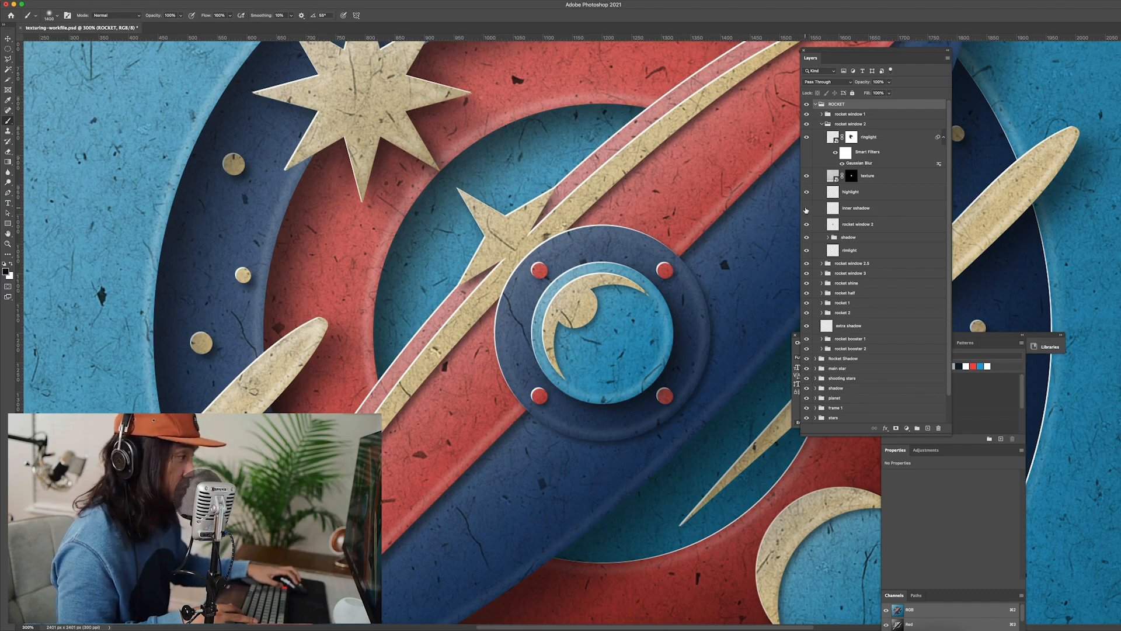
{"action": "left_click", "coordinate": [806, 210]}
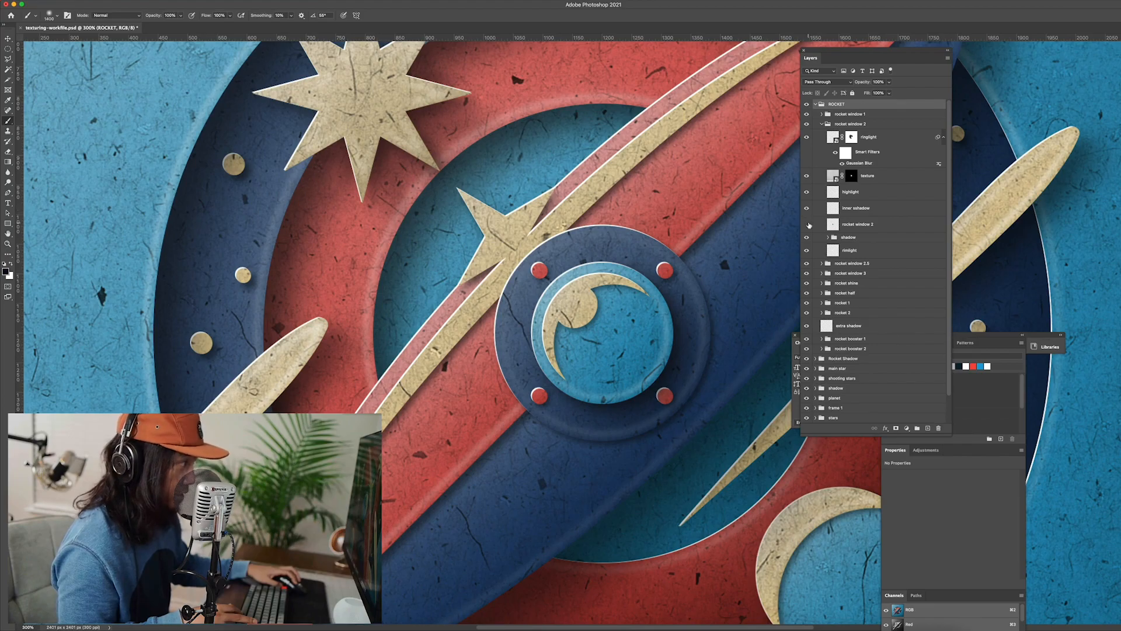
{"action": "left_click", "coordinate": [808, 224]}
{"action": "left_click", "coordinate": [808, 224]}
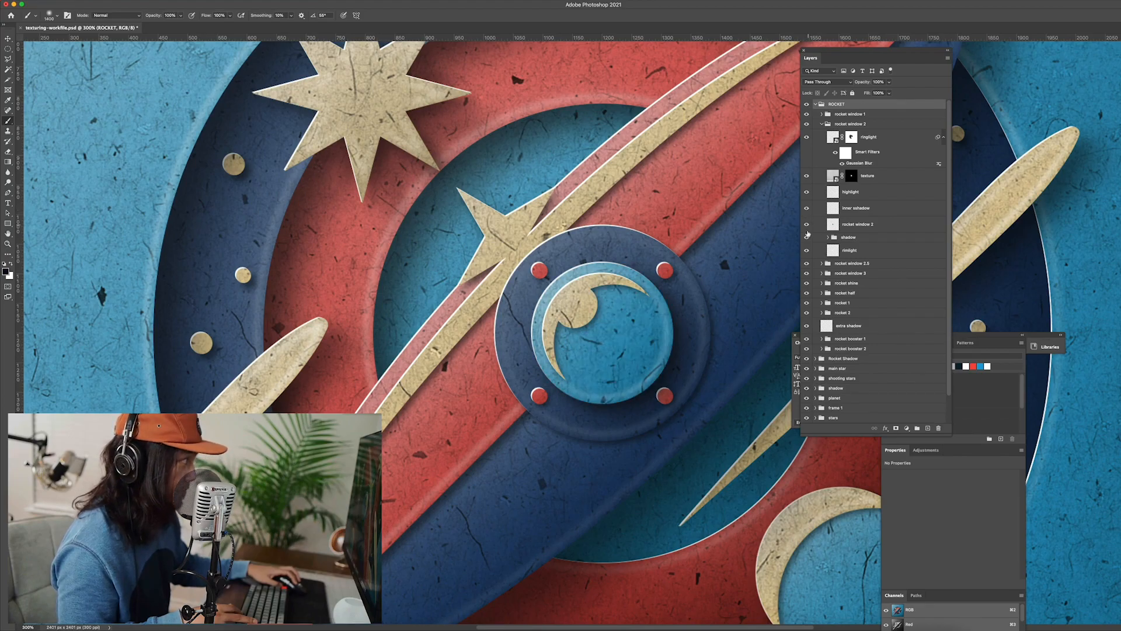
{"action": "left_click", "coordinate": [808, 238]}
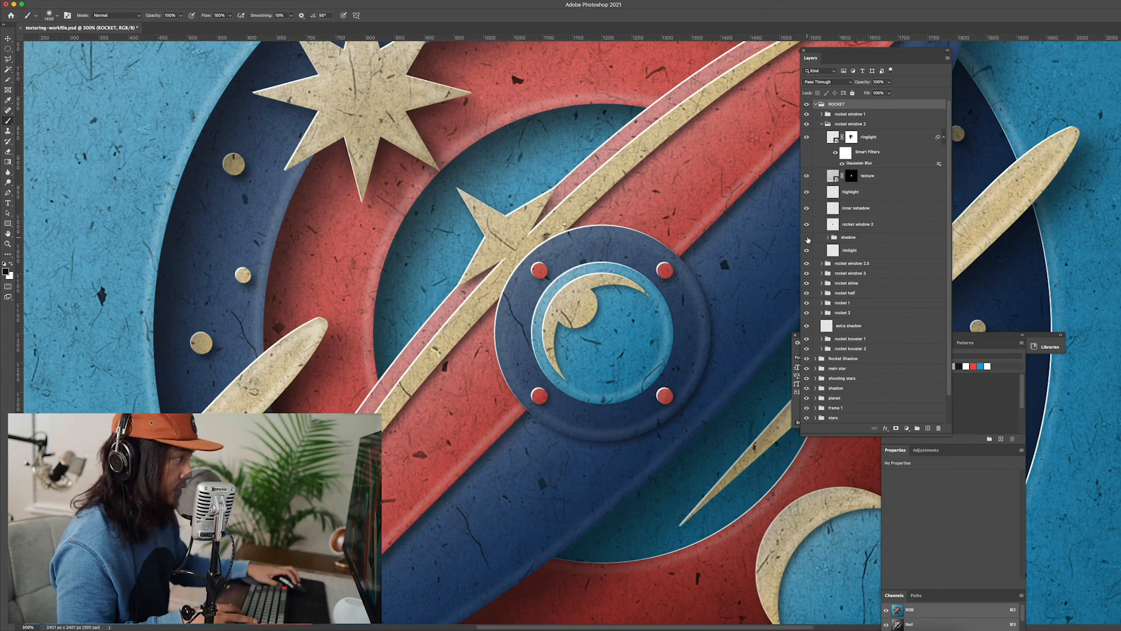
{"action": "left_click", "coordinate": [808, 238]}
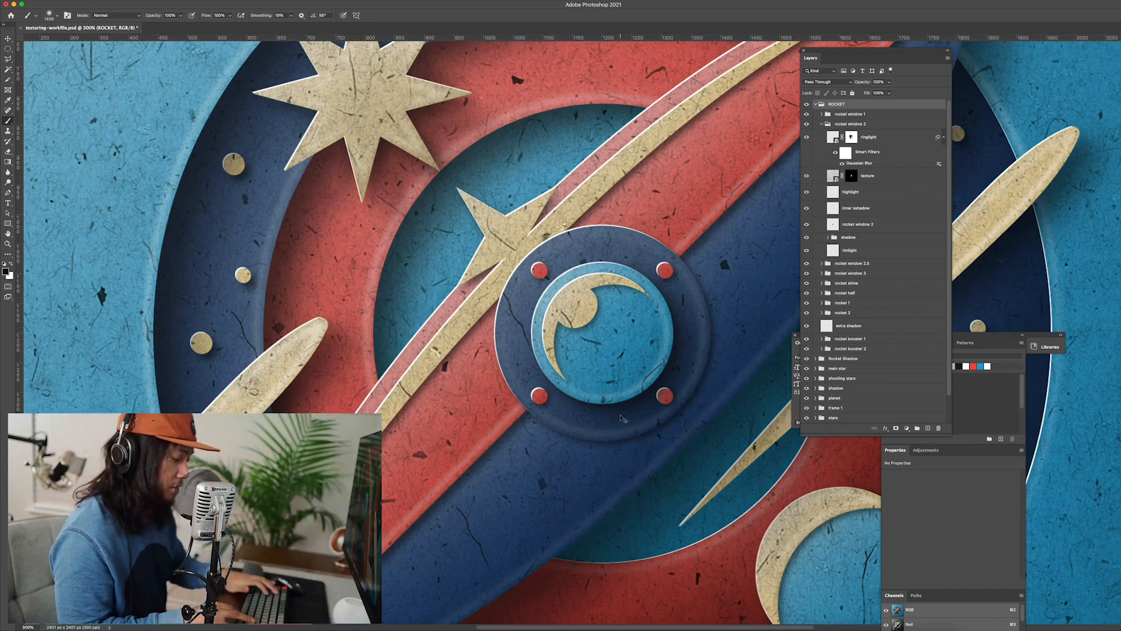
- Collapse the rocket window 2 group and compare the artwork with the rocket window 2.5 group hidden and shown
{"action": "key", "text": "super+minus"}
{"action": "key", "text": "super+minus"}
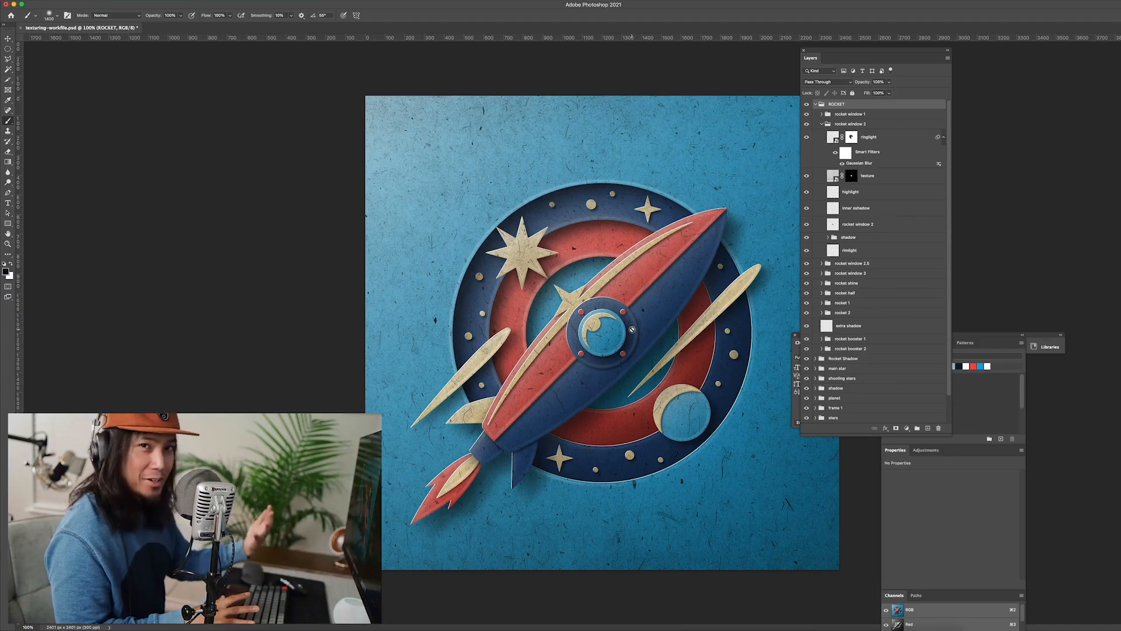
{"action": "key", "text": "super+equal"}
{"action": "left_click", "coordinate": [822, 124]}
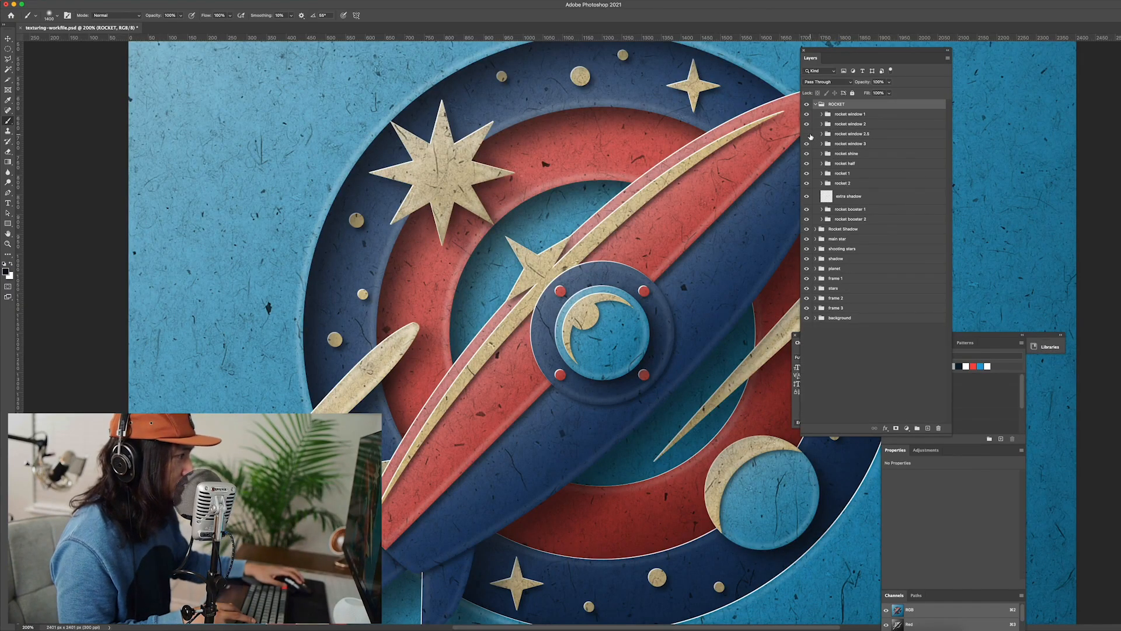
{"action": "left_click", "coordinate": [809, 135]}
{"action": "left_click", "coordinate": [809, 134]}
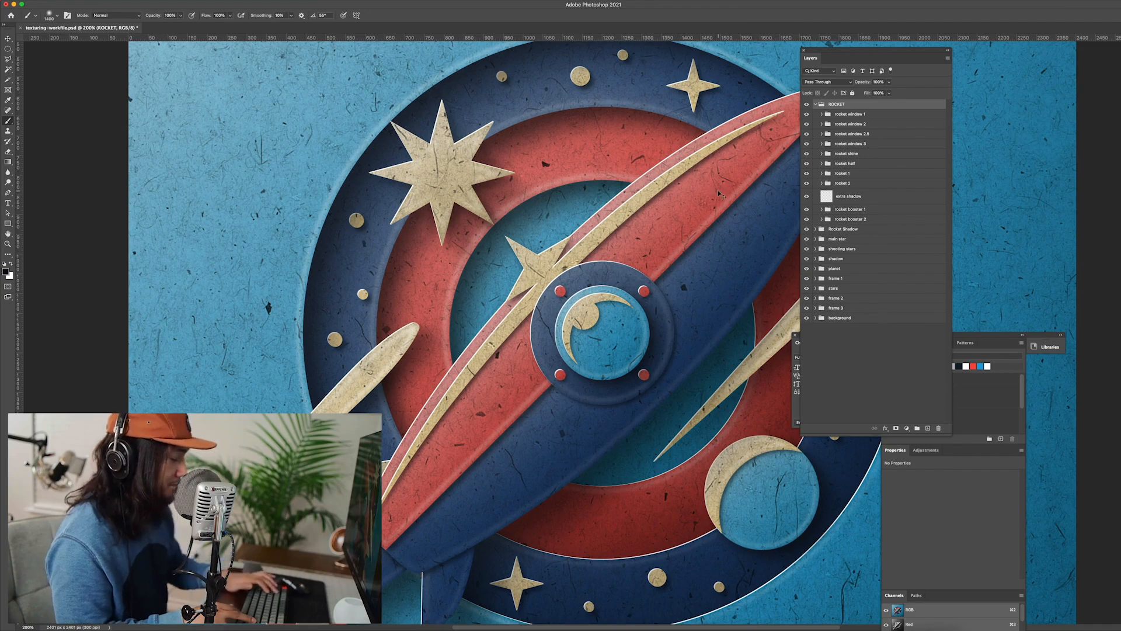
- Inspect the red rivets around the rocket window up close and within the whole artwork
{"action": "key", "text": "super+equal"}
{"action": "key", "text": "super+equal"}
{"action": "key", "text": "super+equal"}
{"action": "key", "text": "super+equal"}
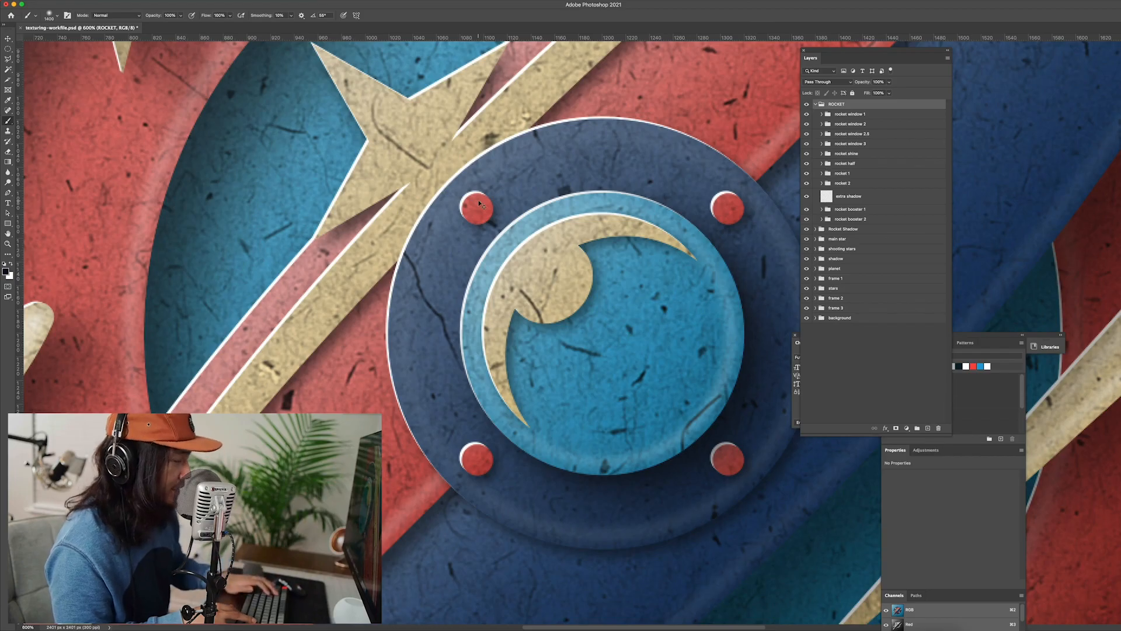
{"action": "key", "text": "super+minus"}
{"action": "key", "text": "super+minus"}
{"action": "key", "text": "super+minus"}
{"action": "key", "text": "super+minus"}
{"action": "key", "text": "super+minus"}
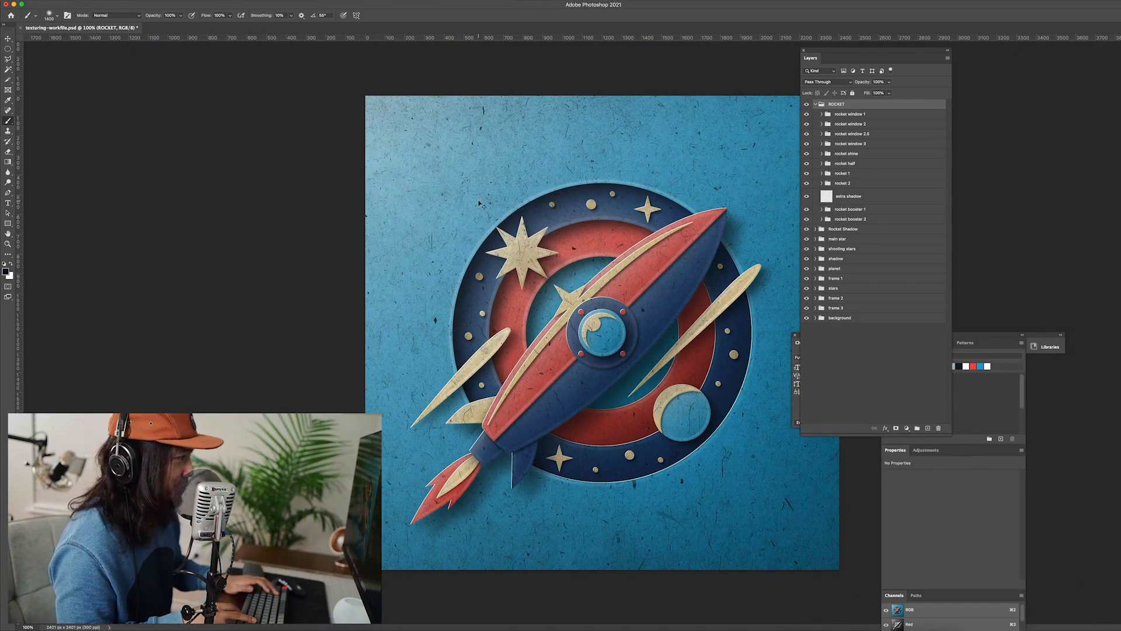
- Compare the window ring up close with the rivets of the rocket window 2.5 group hidden and shown
{"action": "key", "text": "super+equal"}
{"action": "key", "text": "super+equal"}
{"action": "key", "text": "super+equal"}
{"action": "key", "text": "super+equal"}
{"action": "key", "text": "super+equal"}
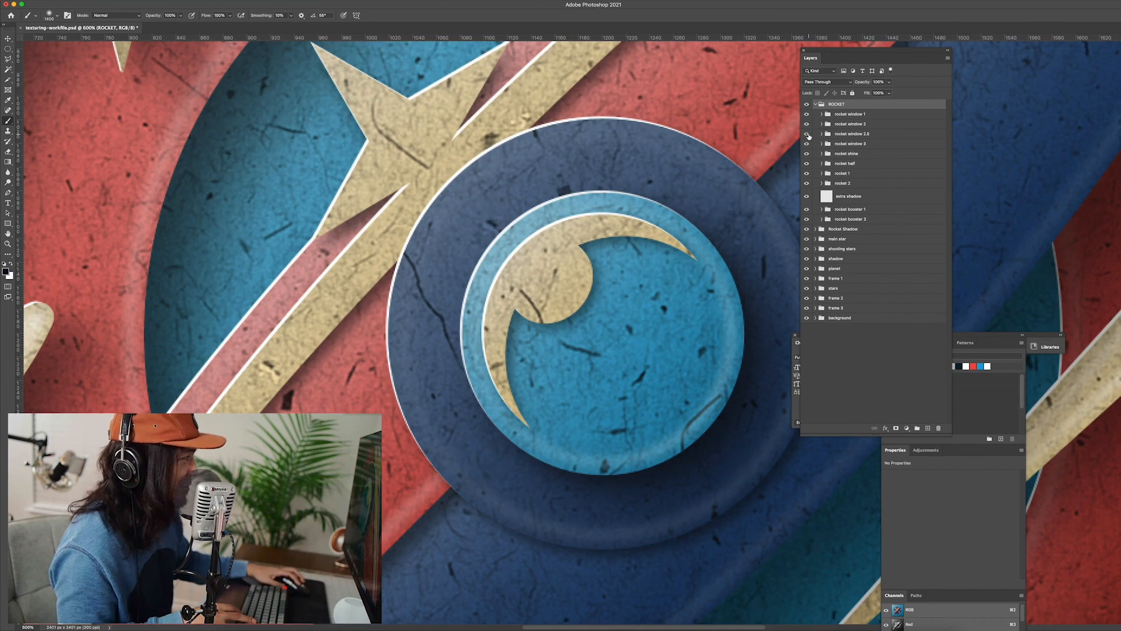
{"action": "left_click", "coordinate": [807, 134]}
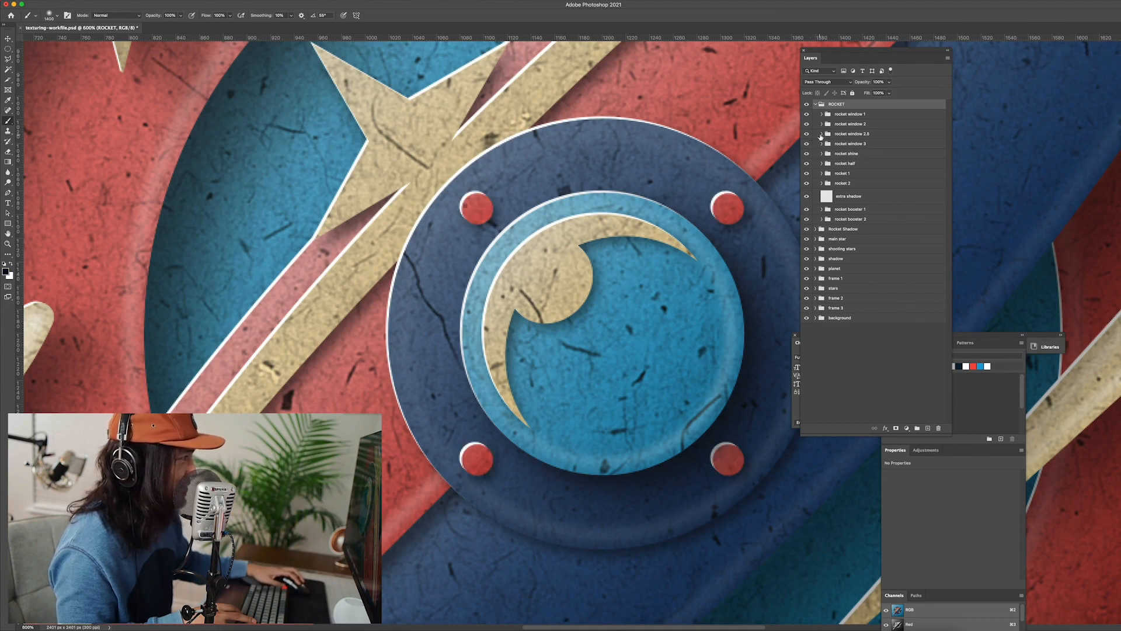
- Expand the rocket window 2.5 group and compare the rivets with the texture and highlight layers hidden and shown
{"action": "left_click", "coordinate": [821, 134]}
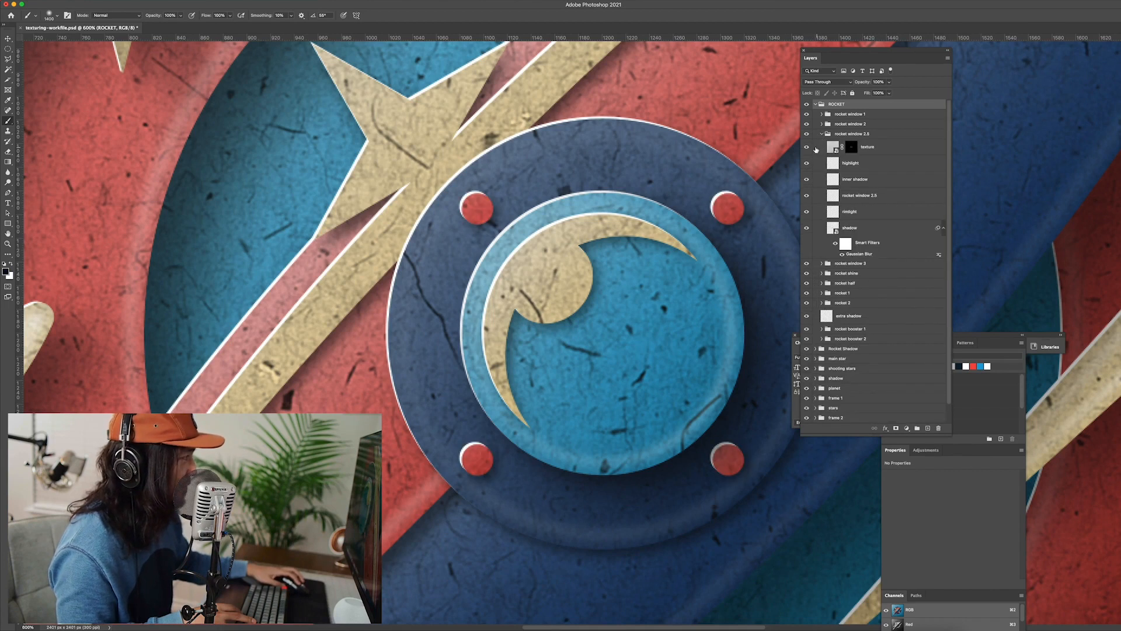
{"action": "left_click", "coordinate": [808, 147]}
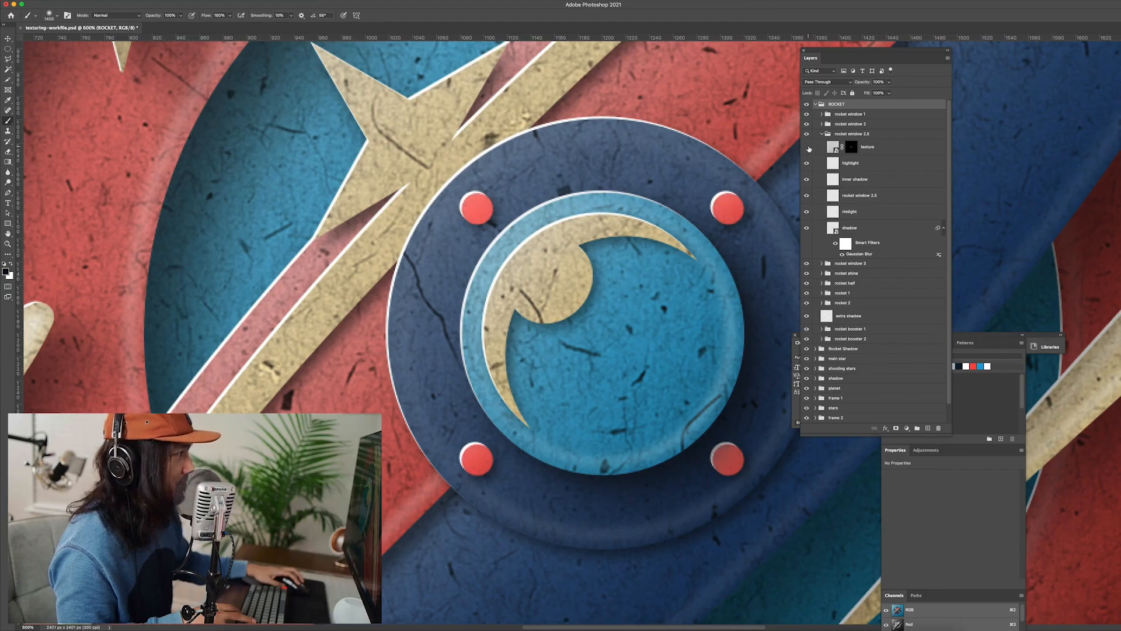
{"action": "left_click", "coordinate": [807, 148]}
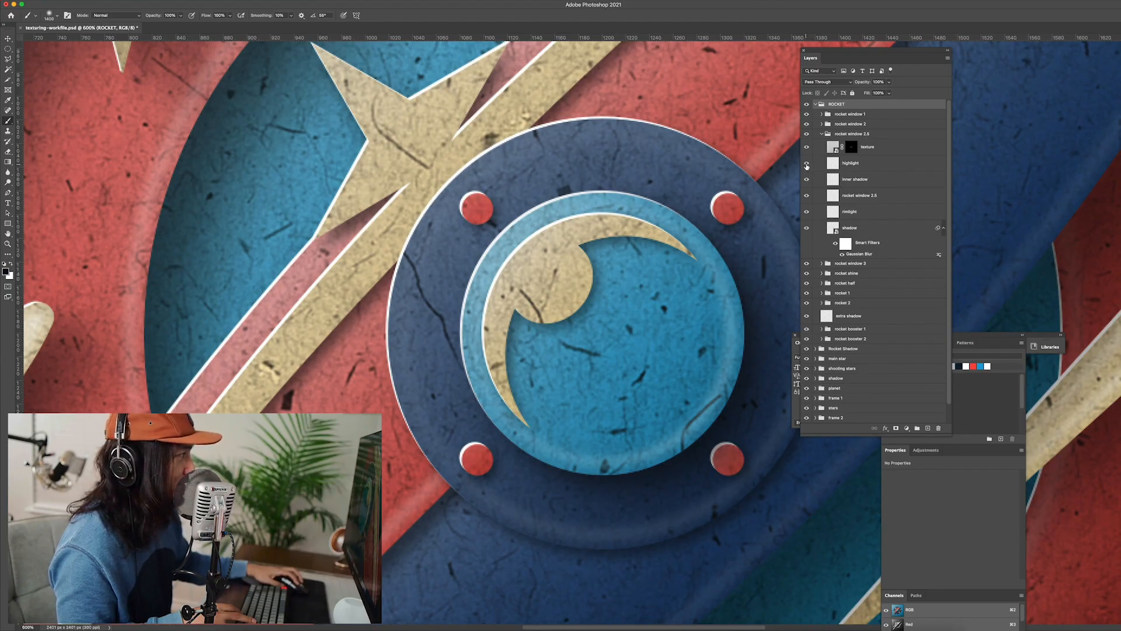
{"action": "left_click", "coordinate": [806, 166]}
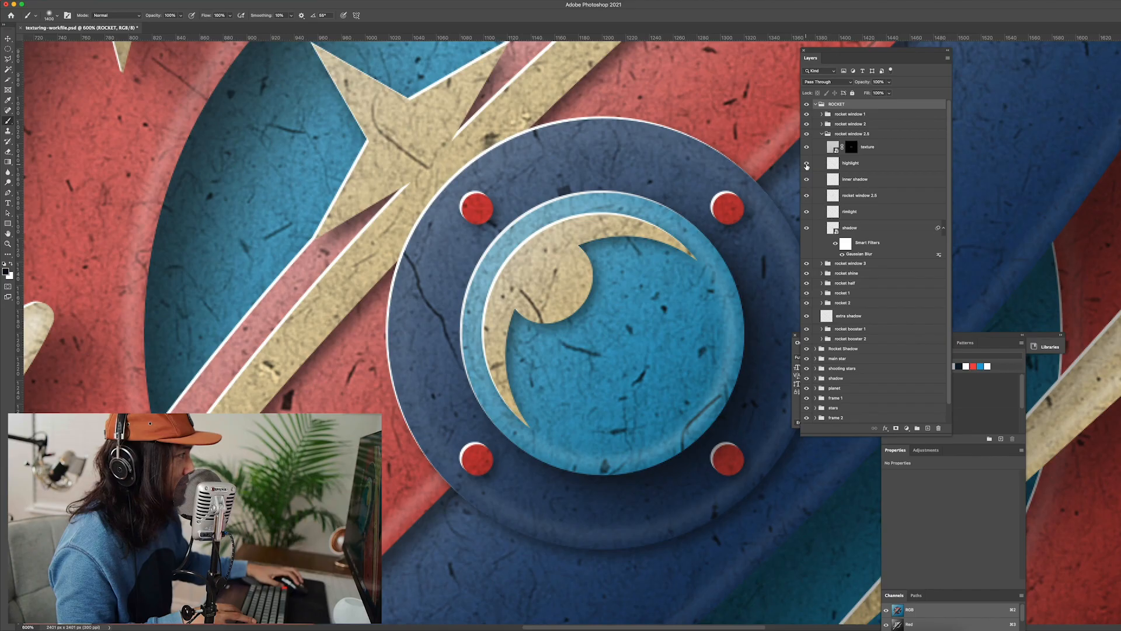
{"action": "left_click", "coordinate": [807, 165]}
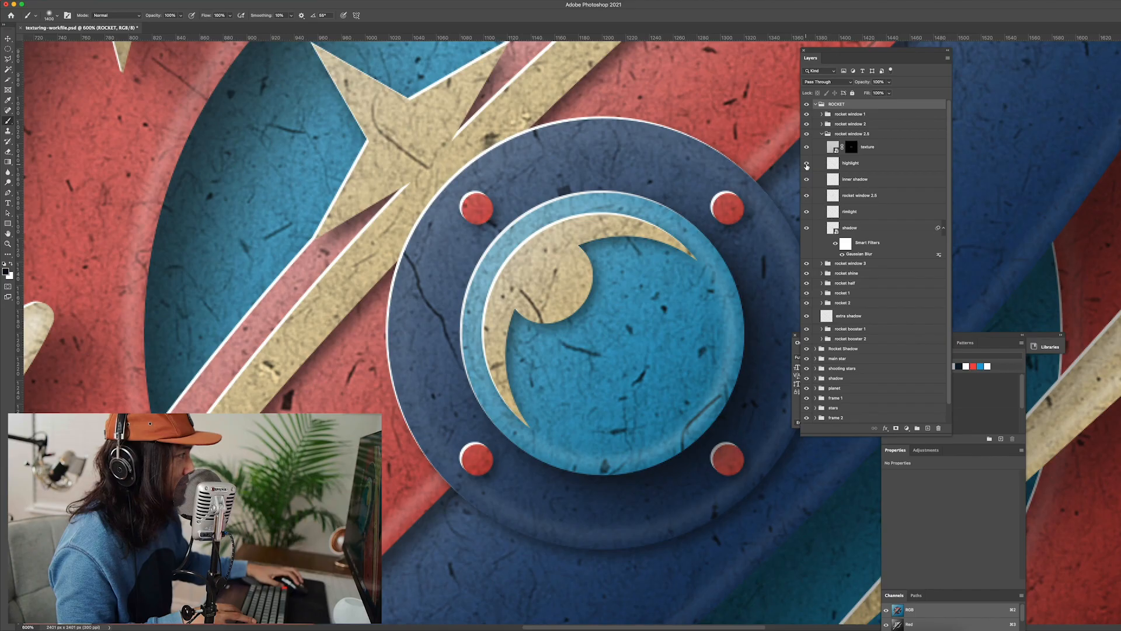
- Check what the base color, rimlight and shadow layers add to the rivets by hiding and showing each one
{"action": "left_click", "coordinate": [807, 196]}
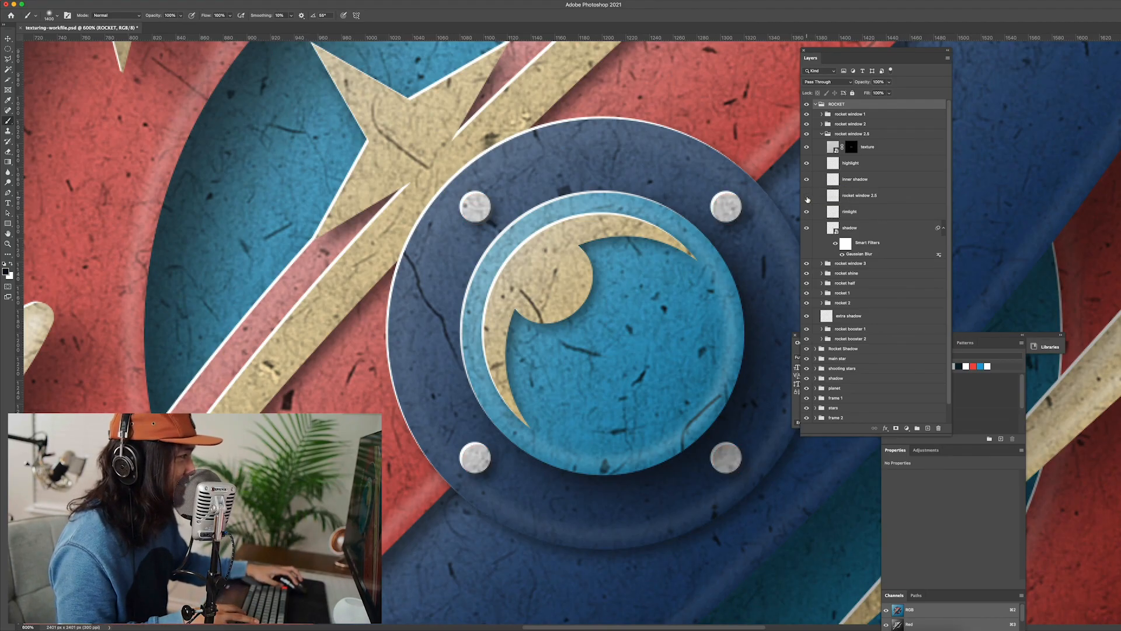
{"action": "left_click", "coordinate": [807, 197]}
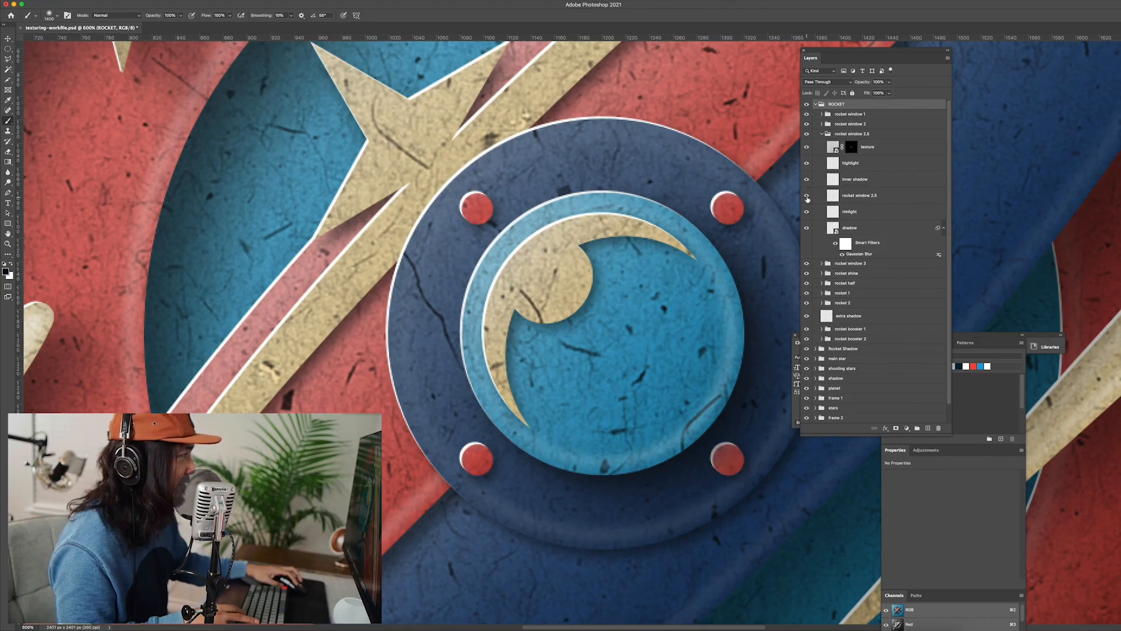
{"action": "left_click", "coordinate": [807, 212]}
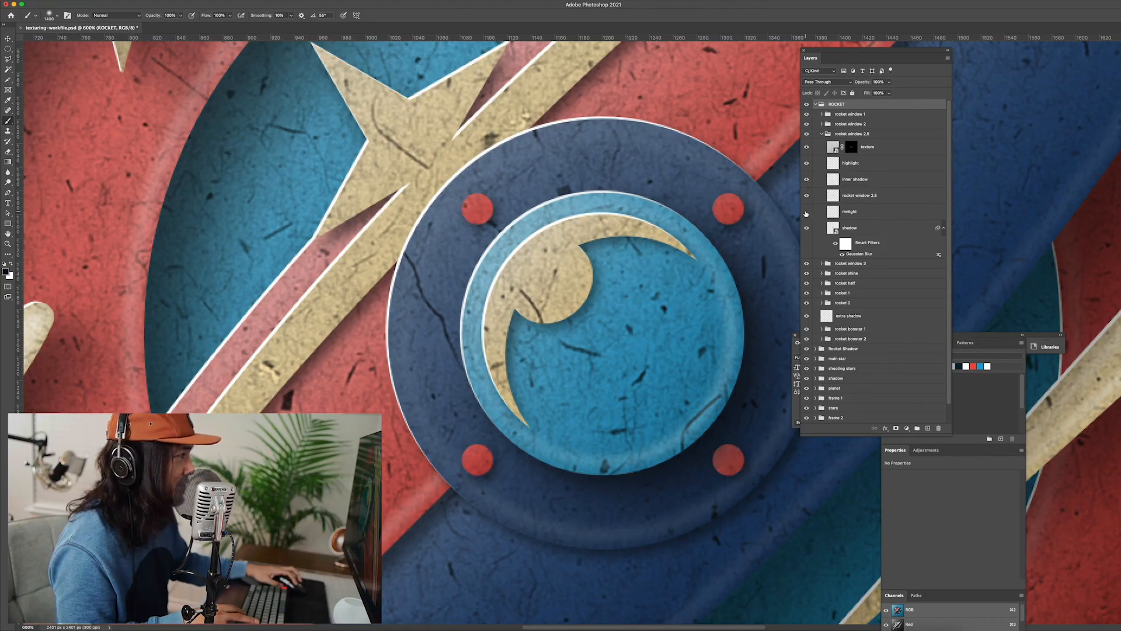
{"action": "left_click", "coordinate": [806, 213]}
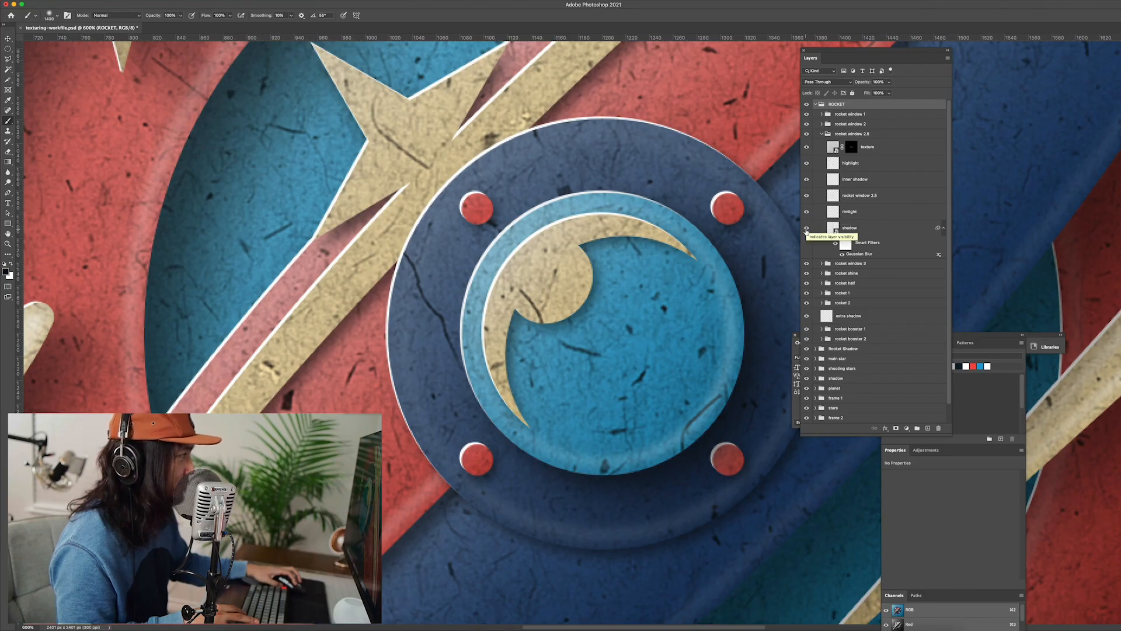
{"action": "left_click", "coordinate": [806, 229]}
{"action": "left_click", "coordinate": [807, 230]}
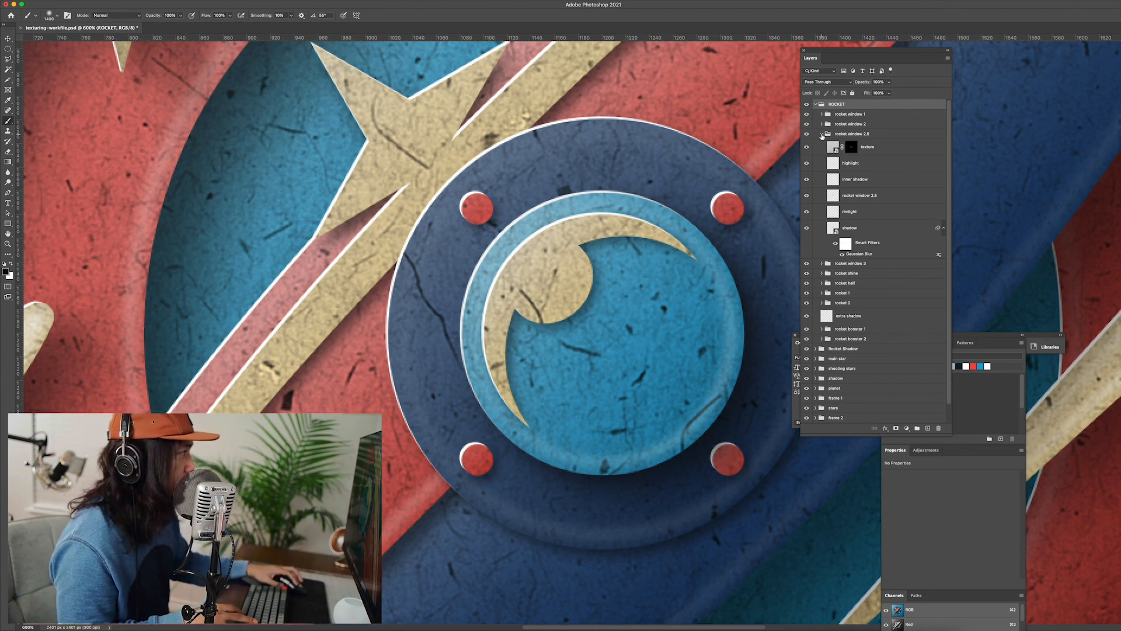
- Collapse the rocket window 2.5 group and compare the whole artwork with the frame 1 group hidden and shown
{"action": "left_click", "coordinate": [821, 134]}
{"action": "key", "text": "super+minus"}
{"action": "key", "text": "super+minus"}
{"action": "key", "text": "super+minus"}
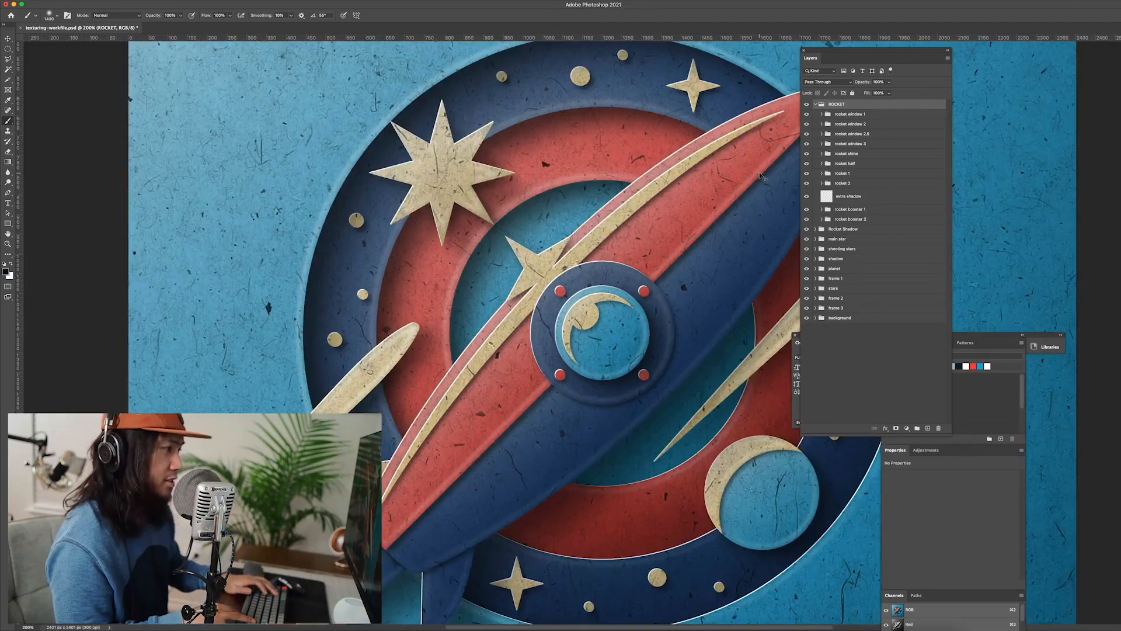
{"action": "key", "text": "super+minus"}
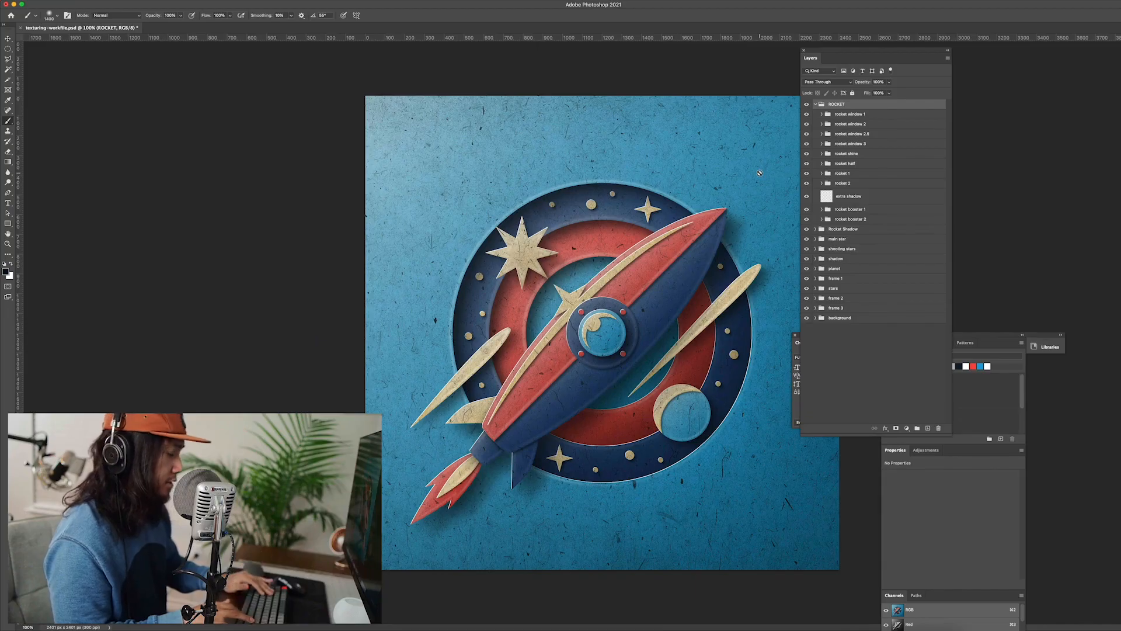
{"action": "key", "text": "super+plus"}
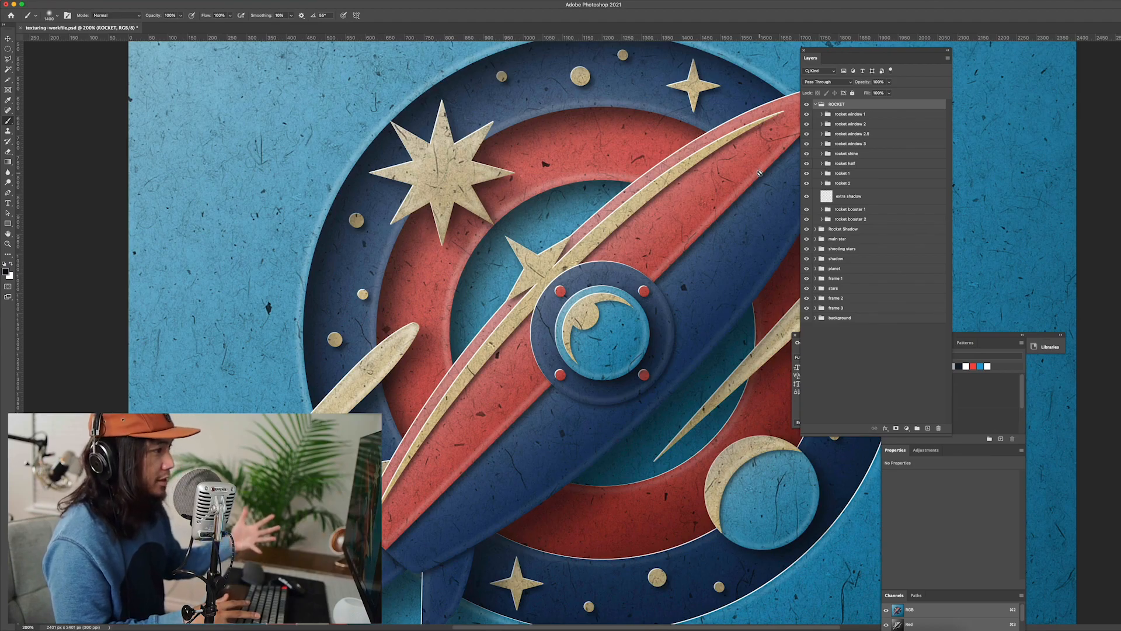
{"action": "key", "text": "super+minus"}
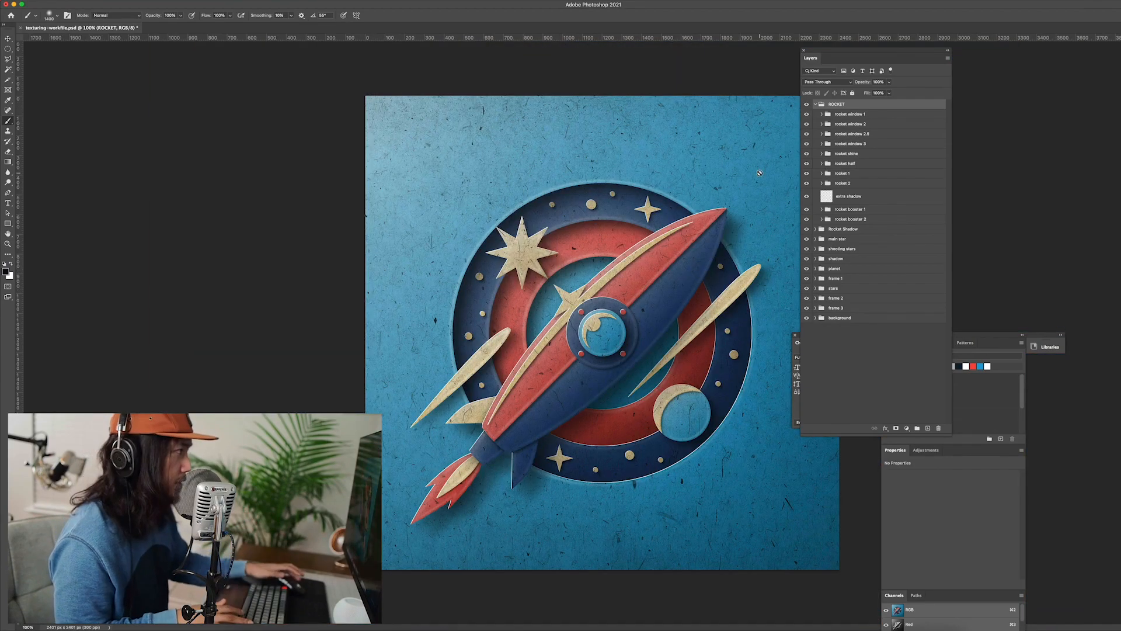
{"action": "left_click", "coordinate": [807, 278]}
{"action": "left_click", "coordinate": [807, 279]}
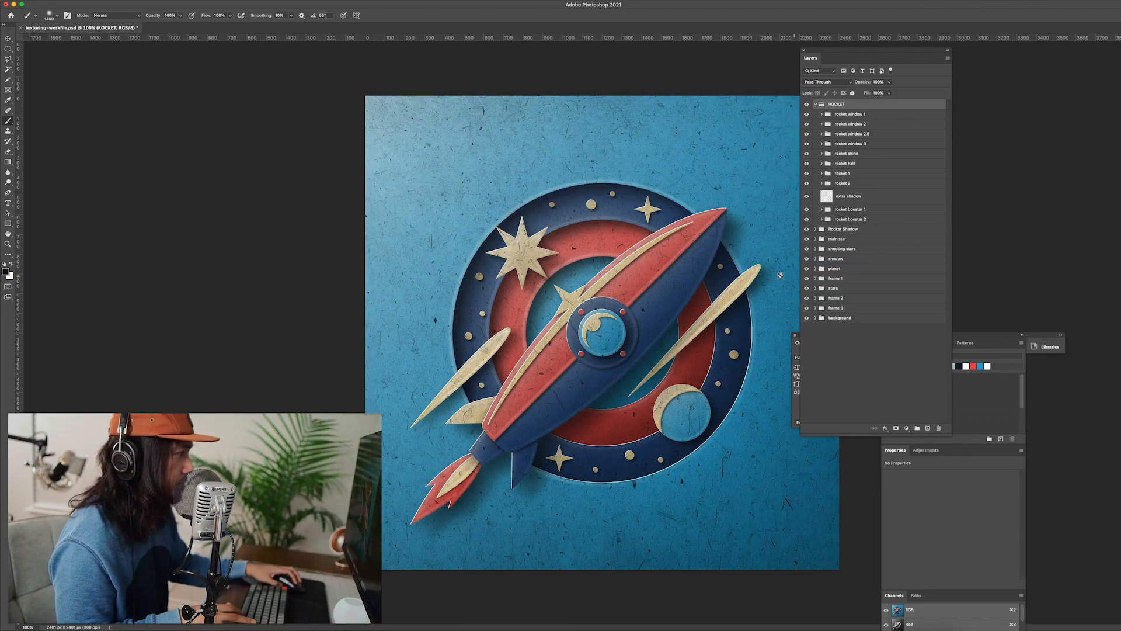
{"action": "key", "text": "super+equal"}
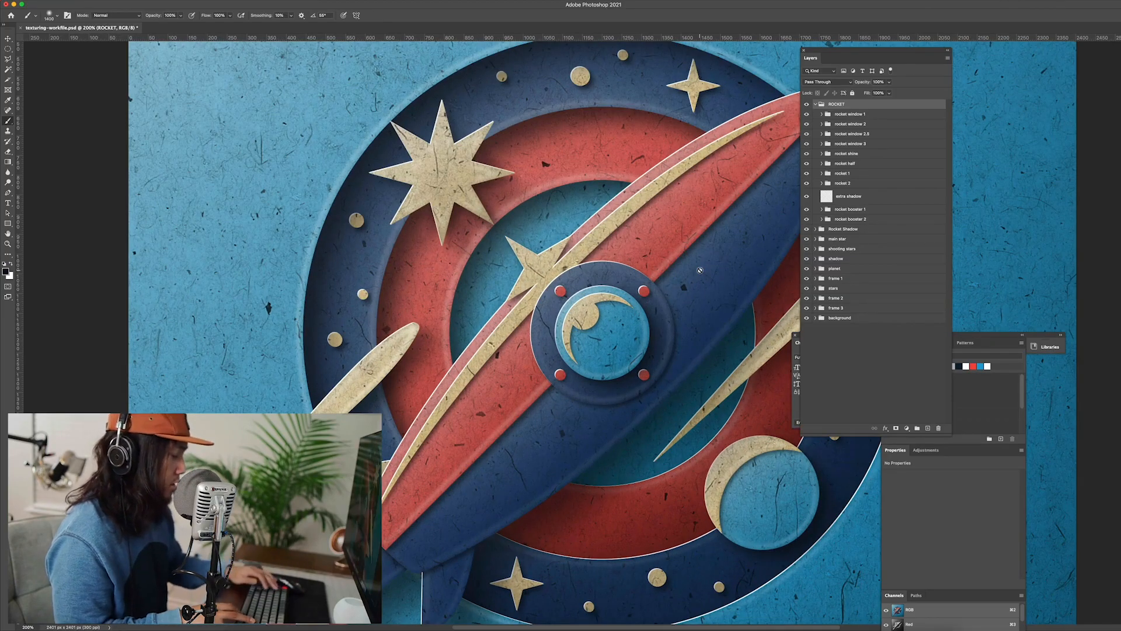
- Select the frame 1 group, hide and show it against the full artwork, and inspect the ring-shaped frame up close
{"action": "left_click_drag", "start_coordinate": [620, 318], "coordinate": [394, 350]}
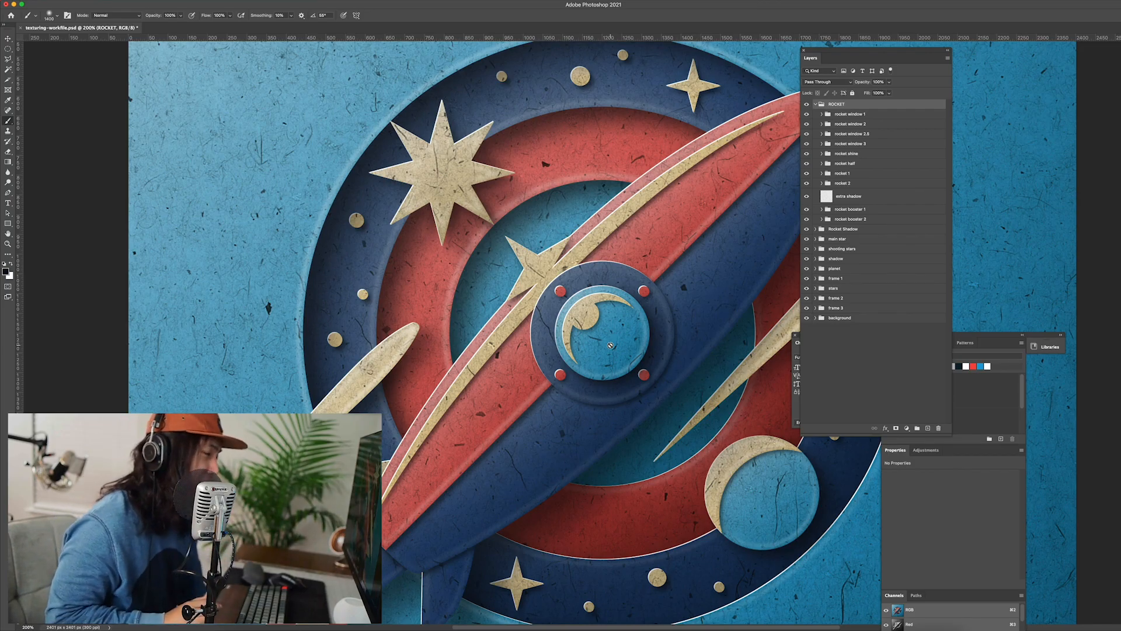
{"action": "key", "text": "super+minus"}
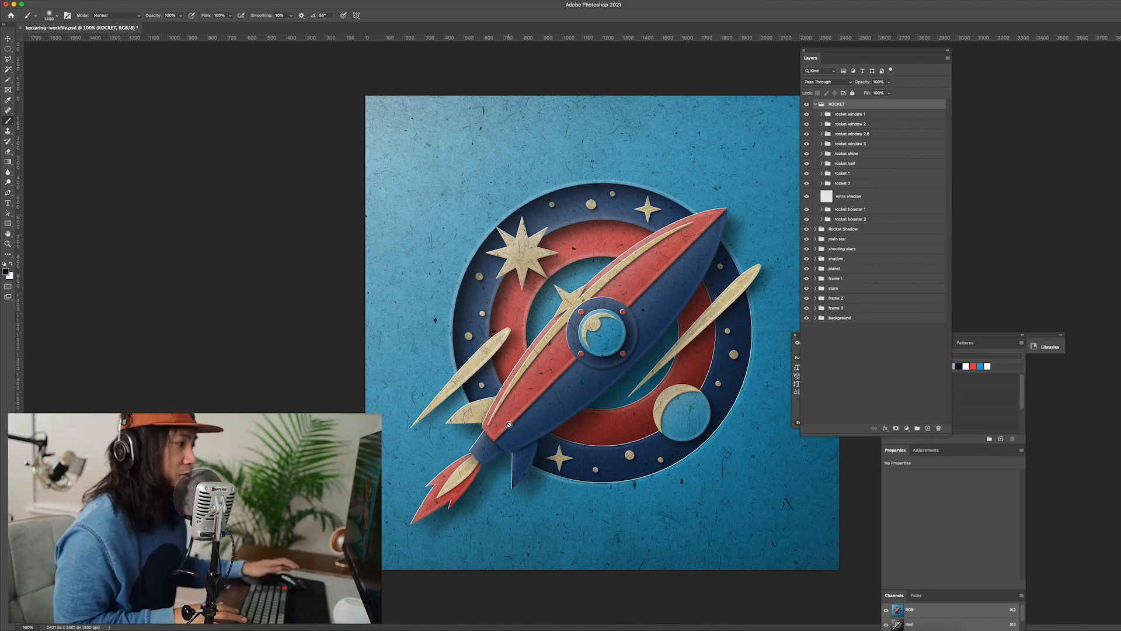
{"action": "left_click", "coordinate": [847, 279]}
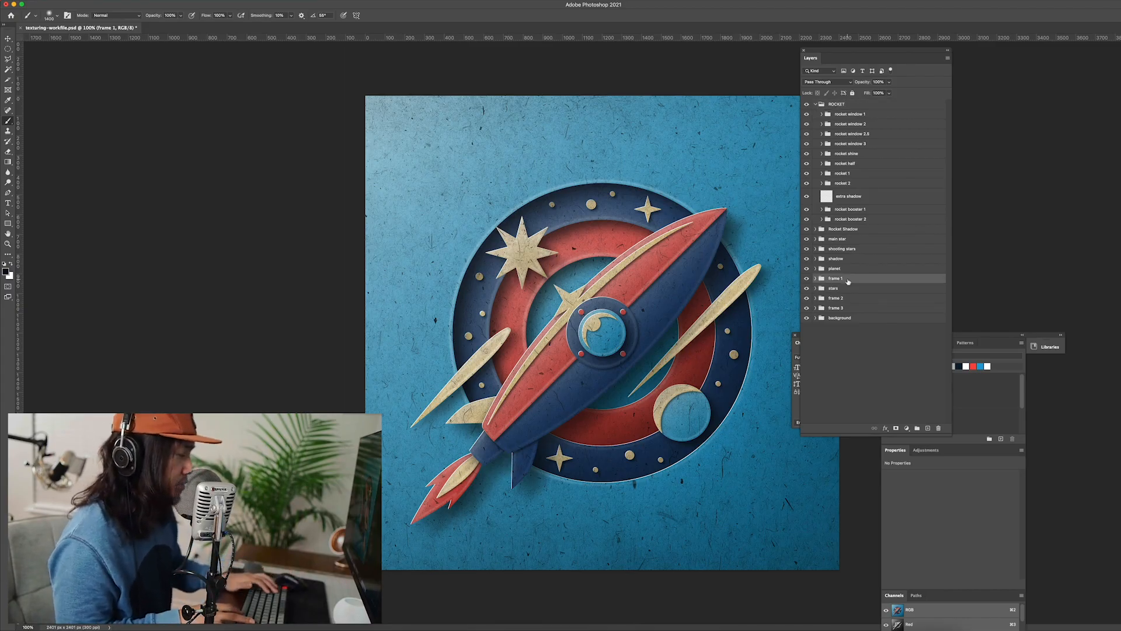
{"action": "left_click", "coordinate": [807, 279]}
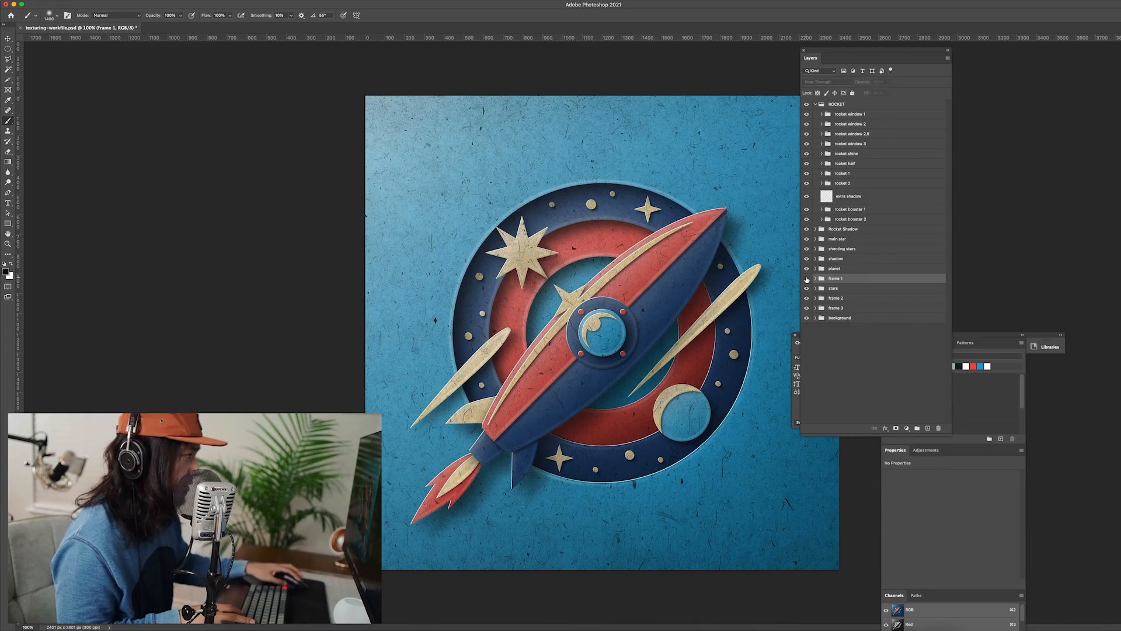
{"action": "left_click", "coordinate": [806, 278]}
{"action": "left_click", "coordinate": [806, 279]}
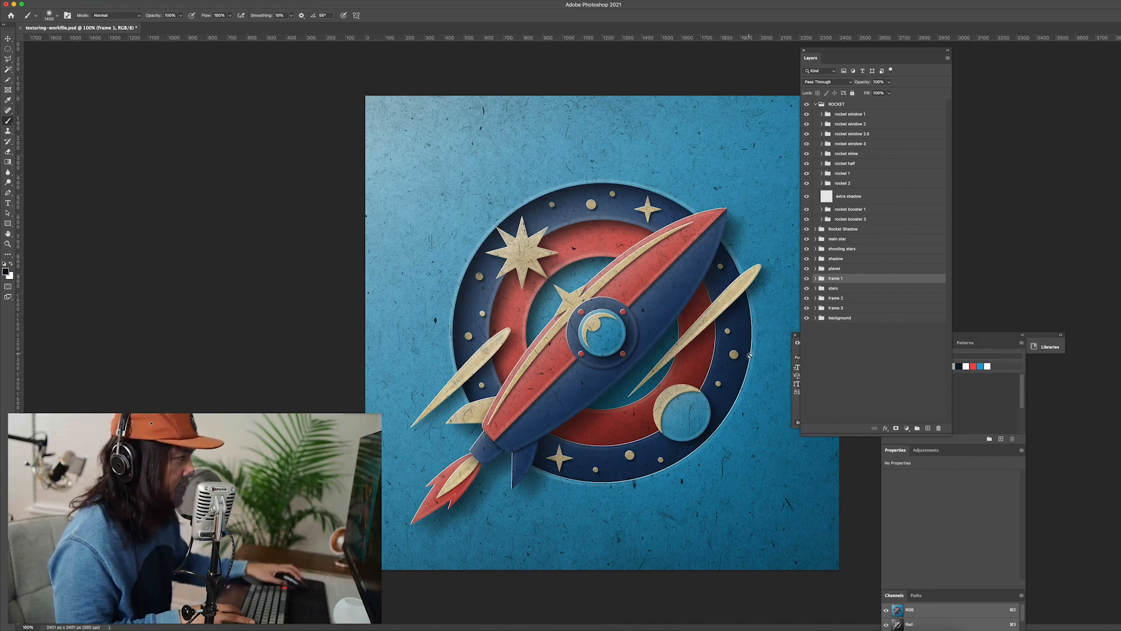
{"action": "key", "text": "super+equal"}
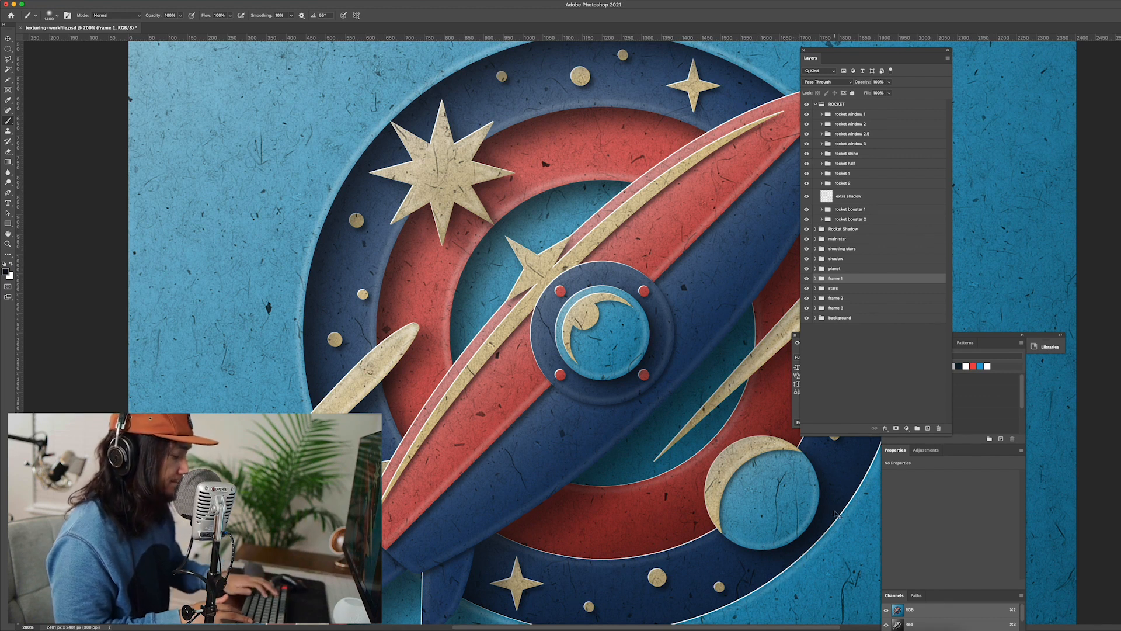
{"action": "key", "text": "super+minus"}
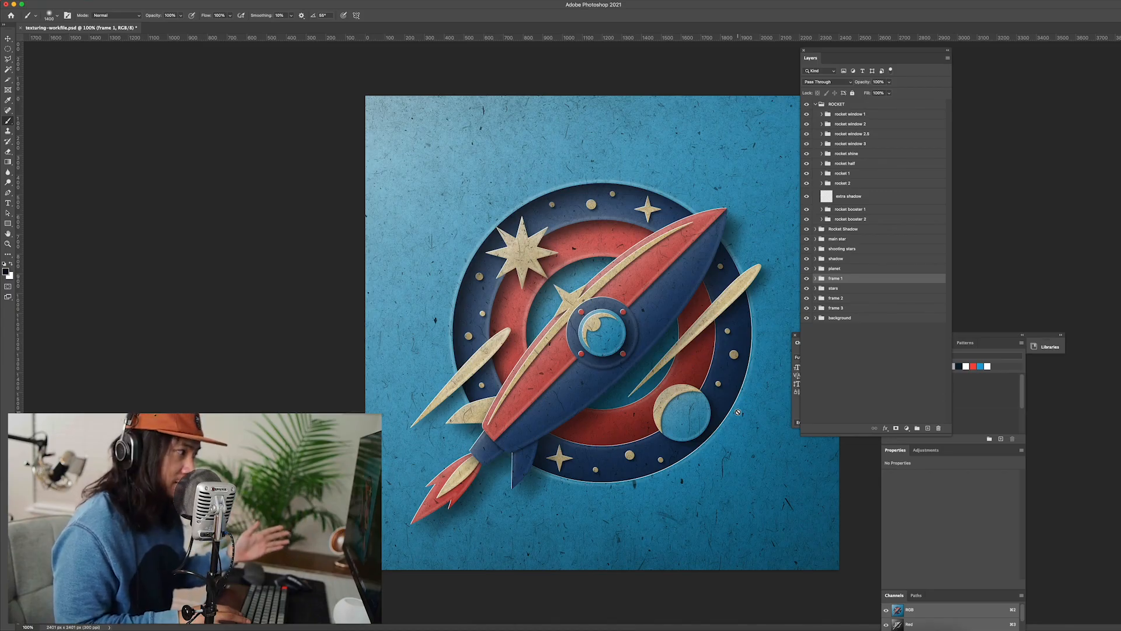
- Expand the frame 1 group, check its ringlight layer, and examine the lit outer edge beside the planet up close
{"action": "left_click", "coordinate": [815, 279]}
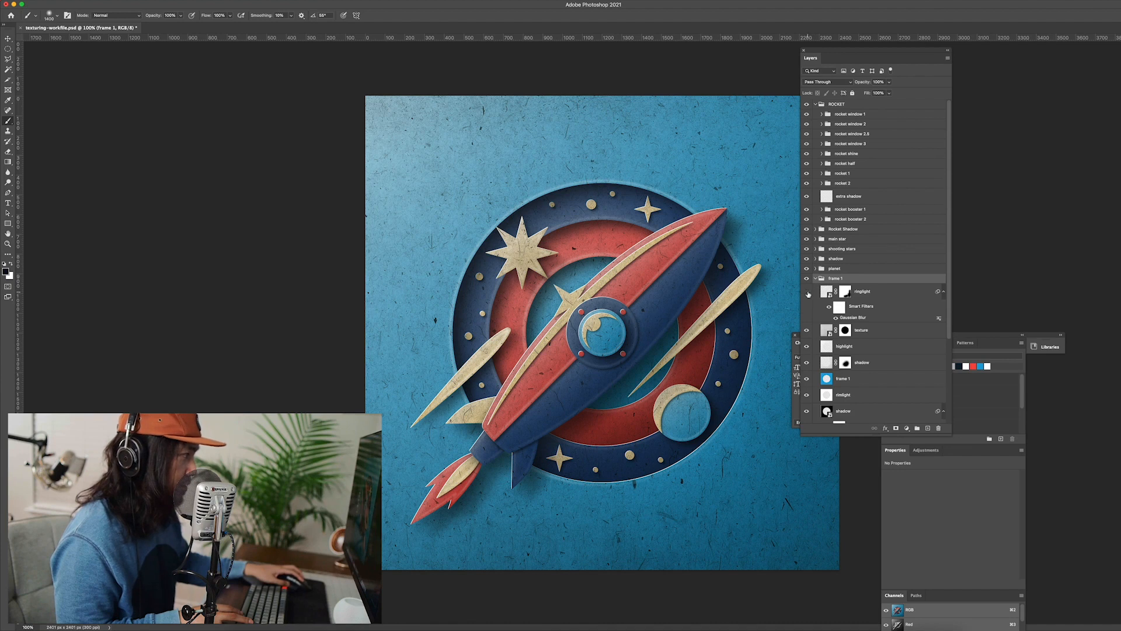
{"action": "left_click", "coordinate": [806, 292]}
{"action": "key", "text": "super+equal"}
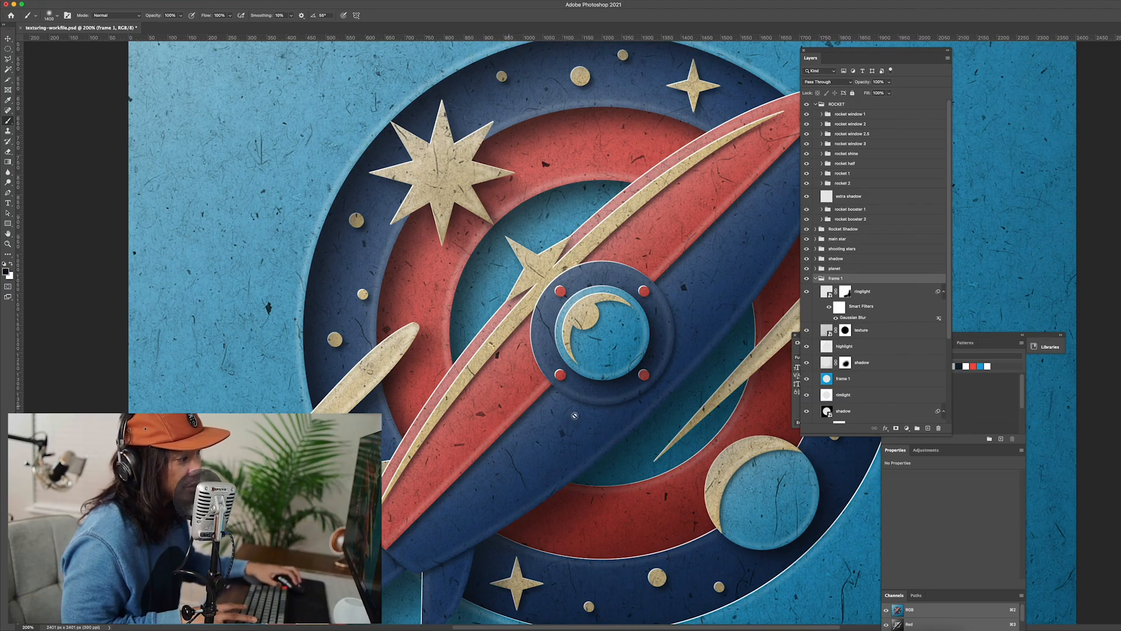
{"action": "scroll", "coordinate": [666, 470], "scroll_direction": "down", "scroll_amount": 3}
{"action": "left_click_drag", "start_coordinate": [694, 550], "coordinate": [470, 500]}
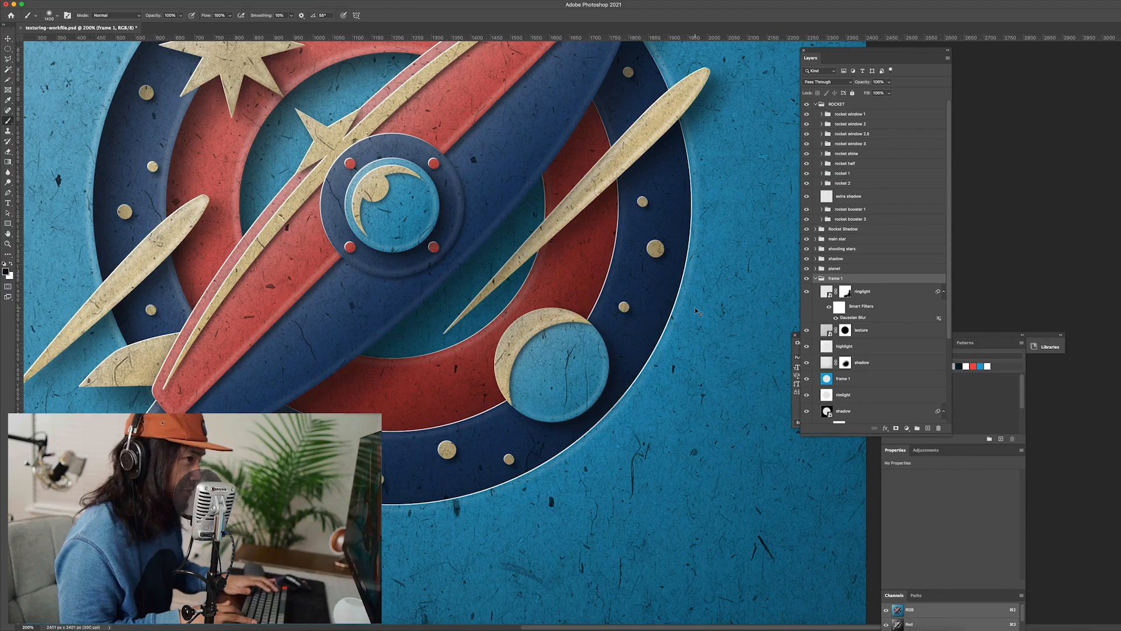
{"action": "key", "text": "super+1"}
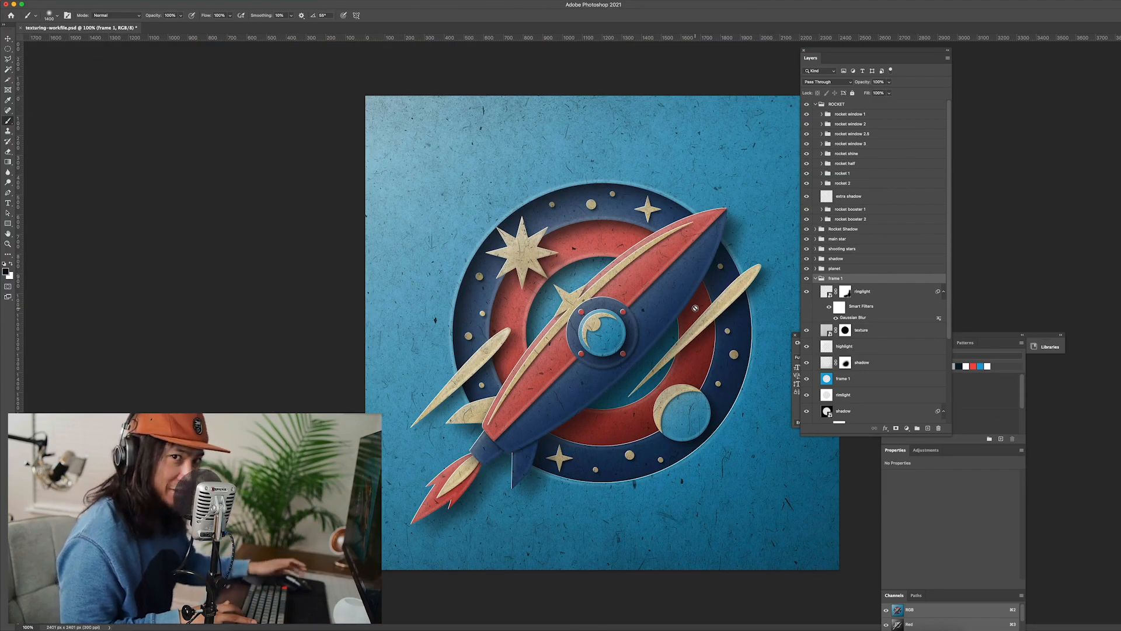
- Check what the masked shadow layer and the rimlight layer add to the frame by hiding and showing each one
{"action": "left_click", "coordinate": [808, 365]}
{"action": "left_click", "coordinate": [807, 363]}
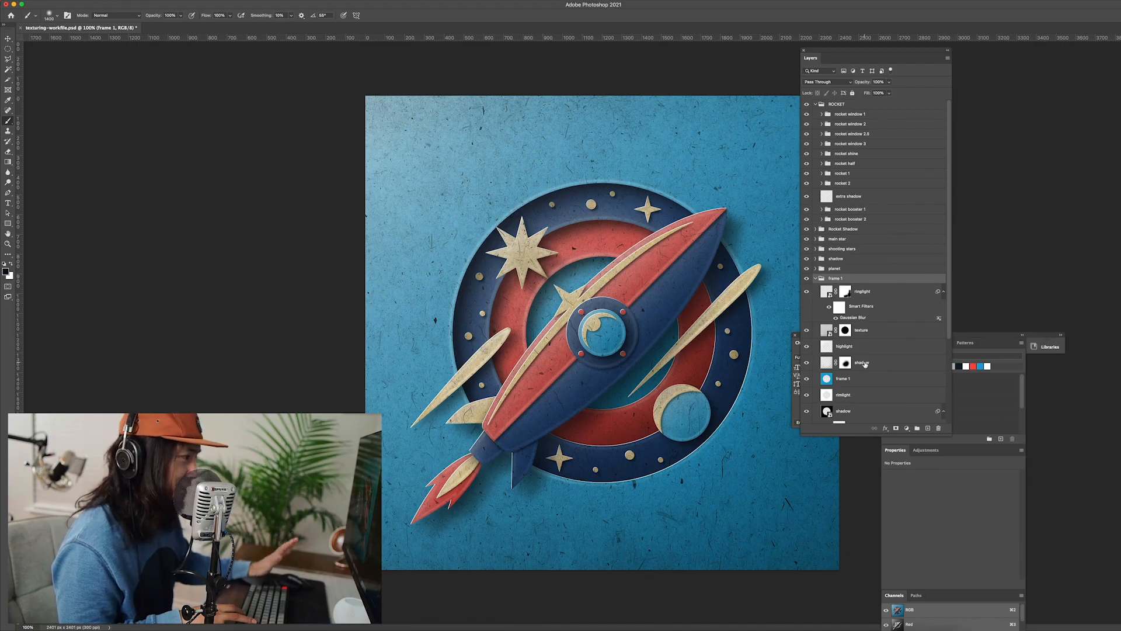
{"action": "left_click", "coordinate": [861, 379]}
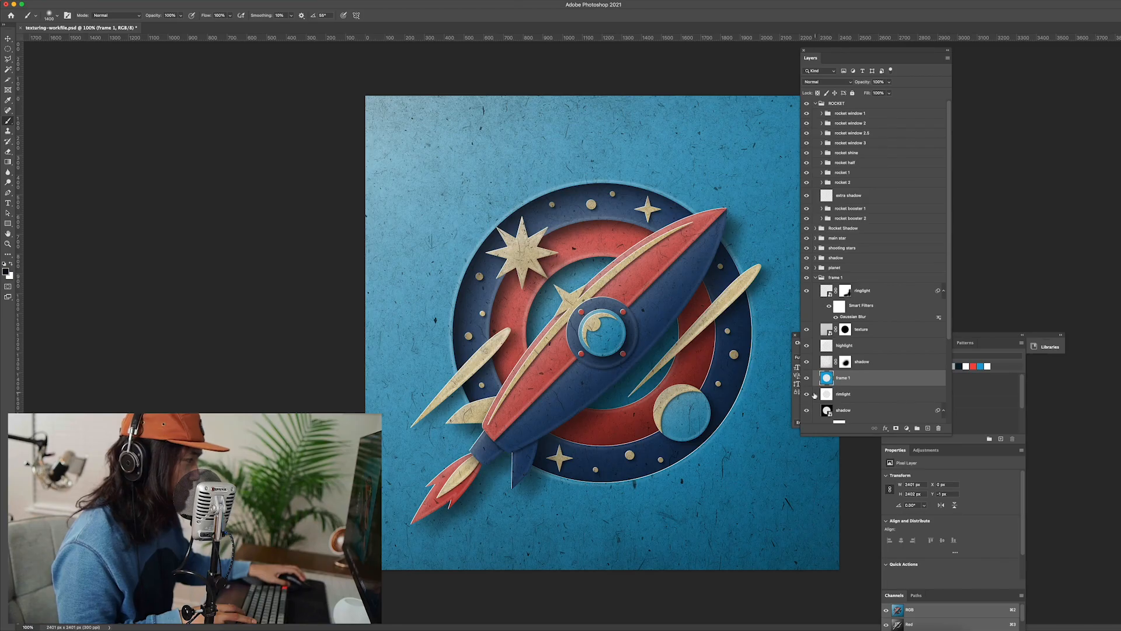
{"action": "left_click", "coordinate": [807, 395]}
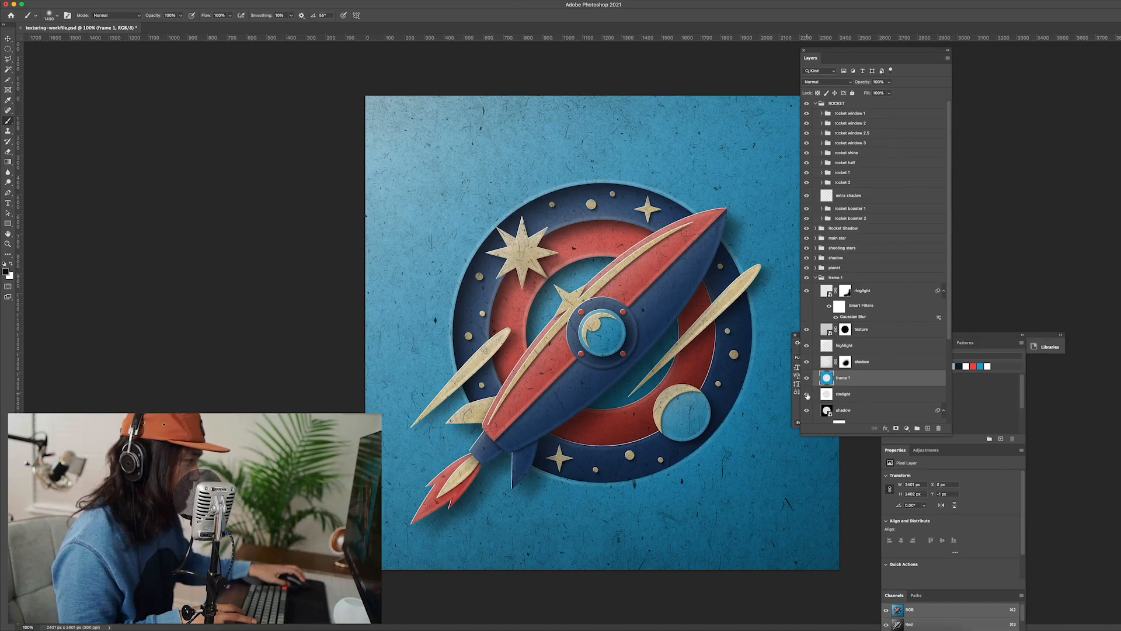
{"action": "left_click", "coordinate": [807, 395]}
- Compare the artwork with the frame 1 base layer and the shadow copy layer each hidden and shown
{"action": "scroll", "coordinate": [846, 390], "scroll_direction": "down", "scroll_amount": 3}
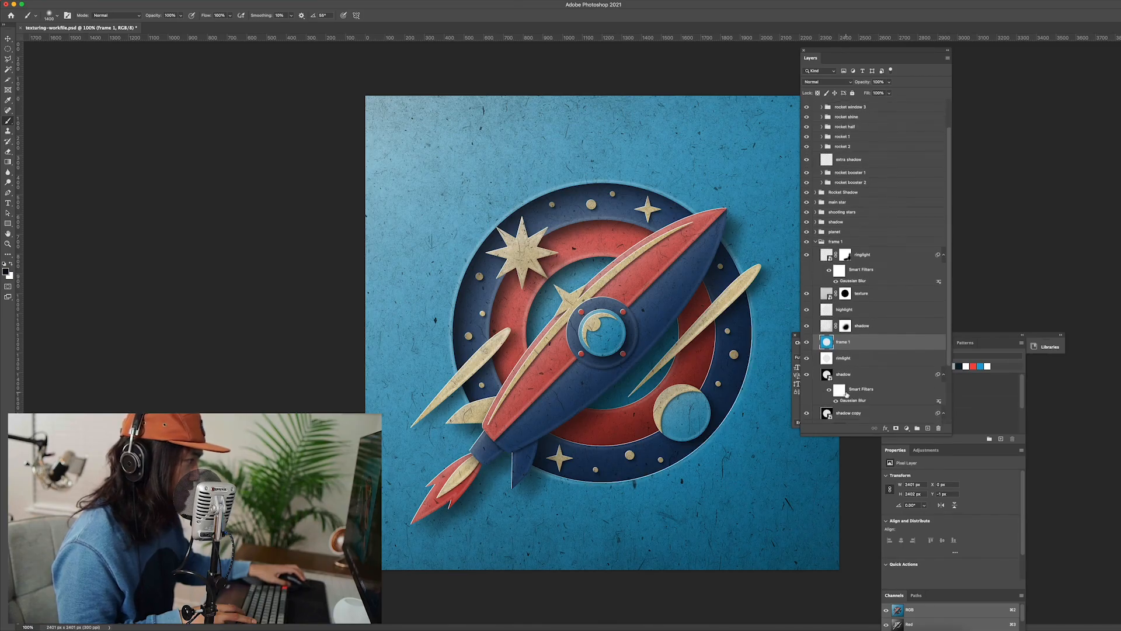
{"action": "left_click", "coordinate": [806, 343]}
{"action": "left_click", "coordinate": [806, 344]}
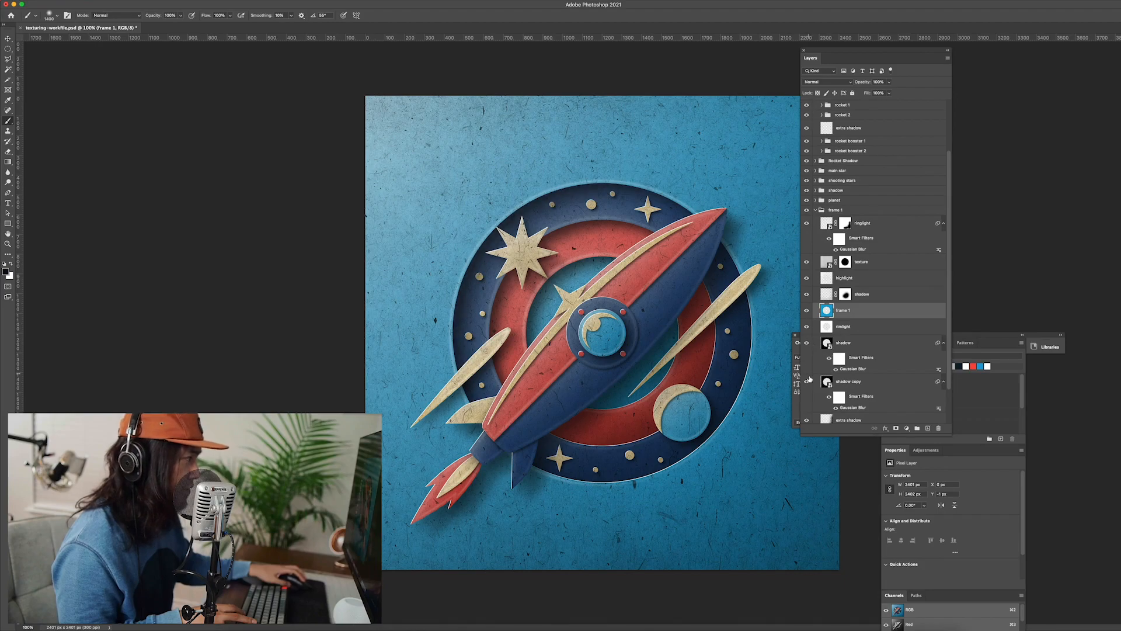
{"action": "left_click", "coordinate": [808, 382]}
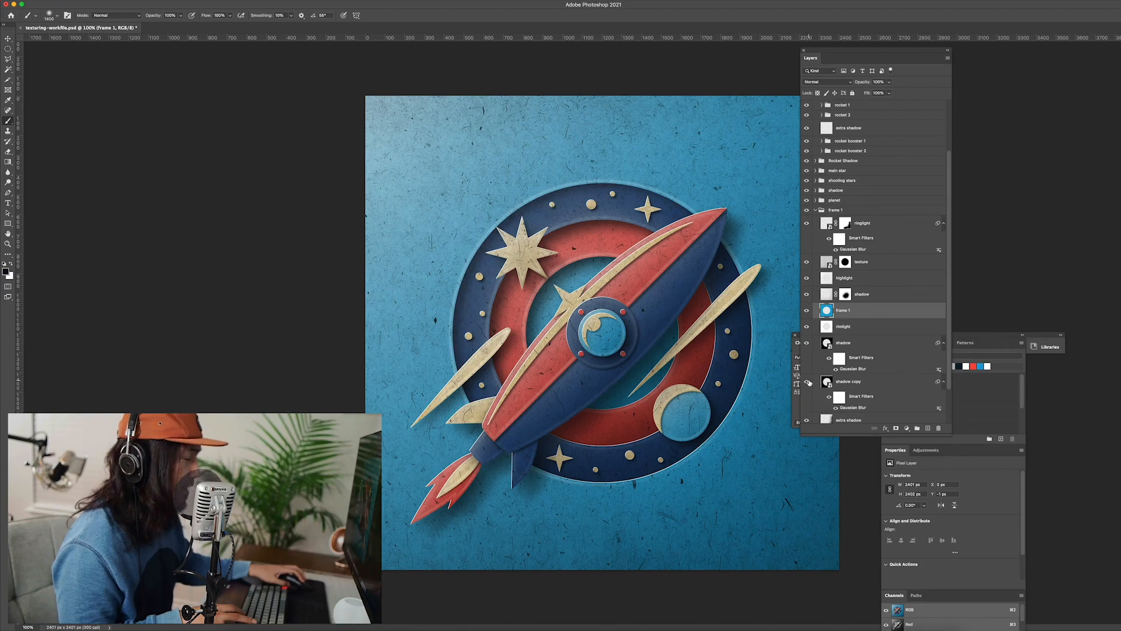
{"action": "left_click", "coordinate": [808, 382]}
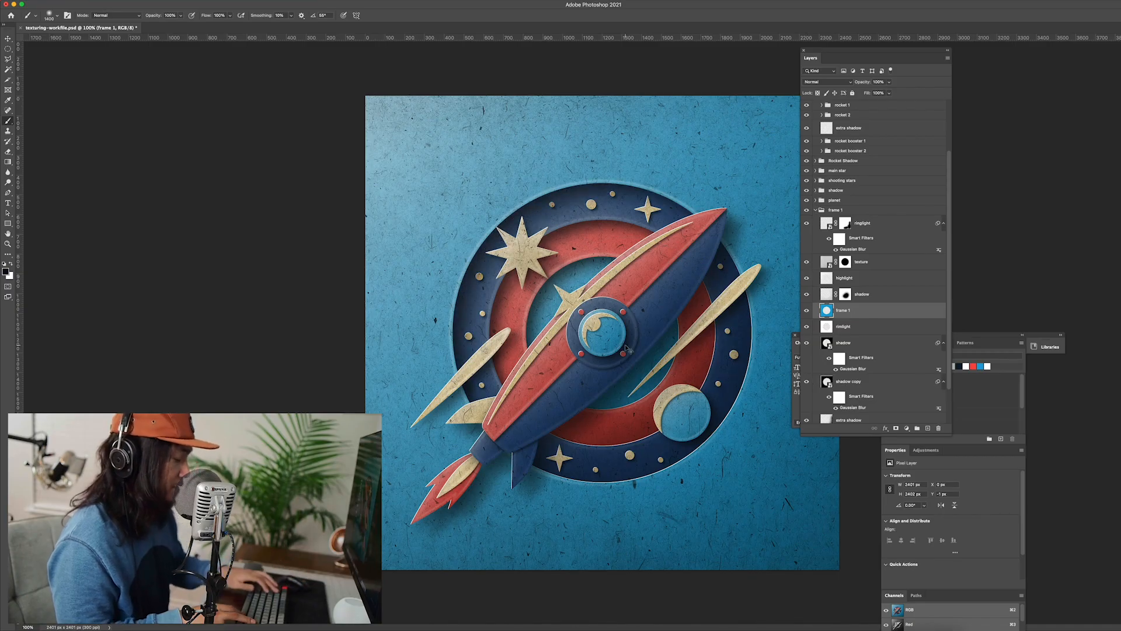
- Collapse the frame 1 group and move the Layers panel clear of the artwork
{"action": "key", "text": "super+plus"}
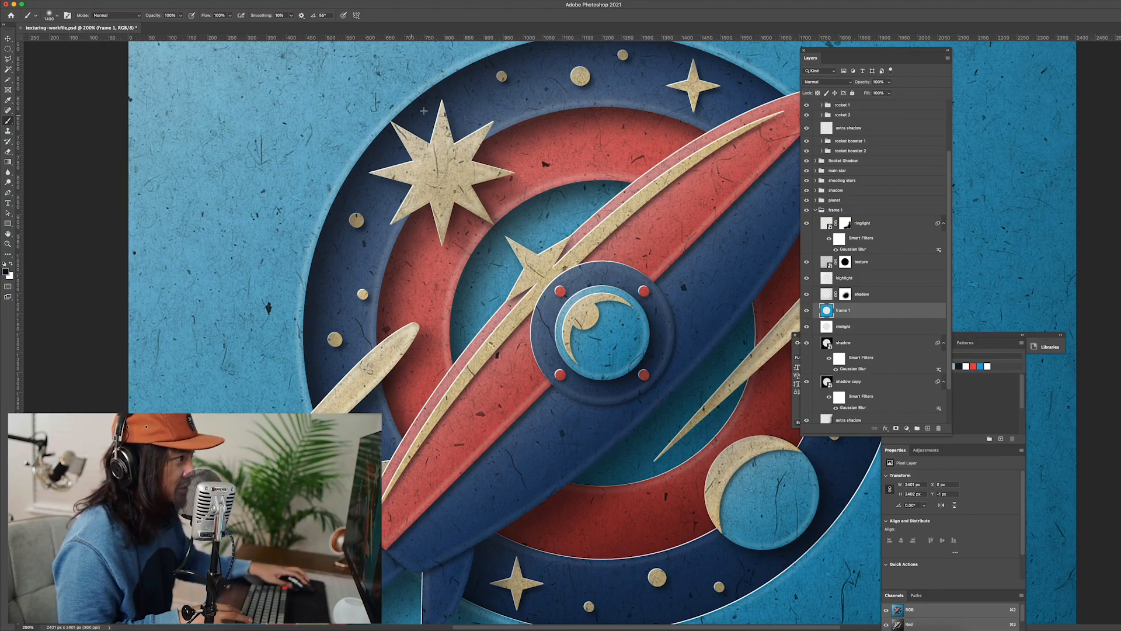
{"action": "key", "text": "super+minus"}
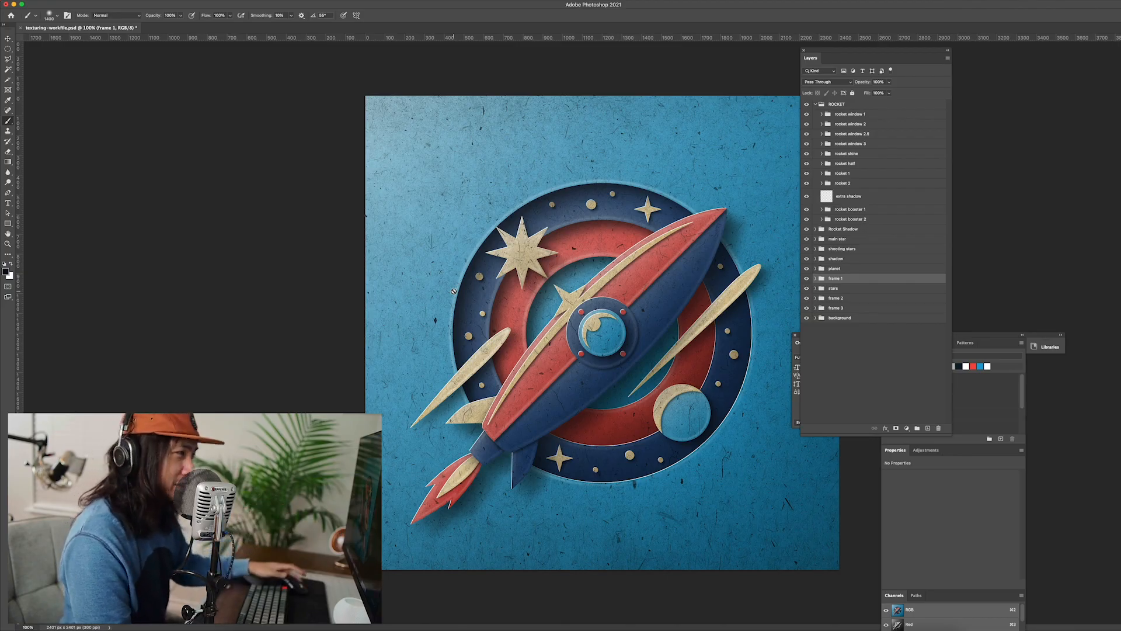
{"action": "left_click_drag", "start_coordinate": [859, 52], "coordinate": [902, 53]}
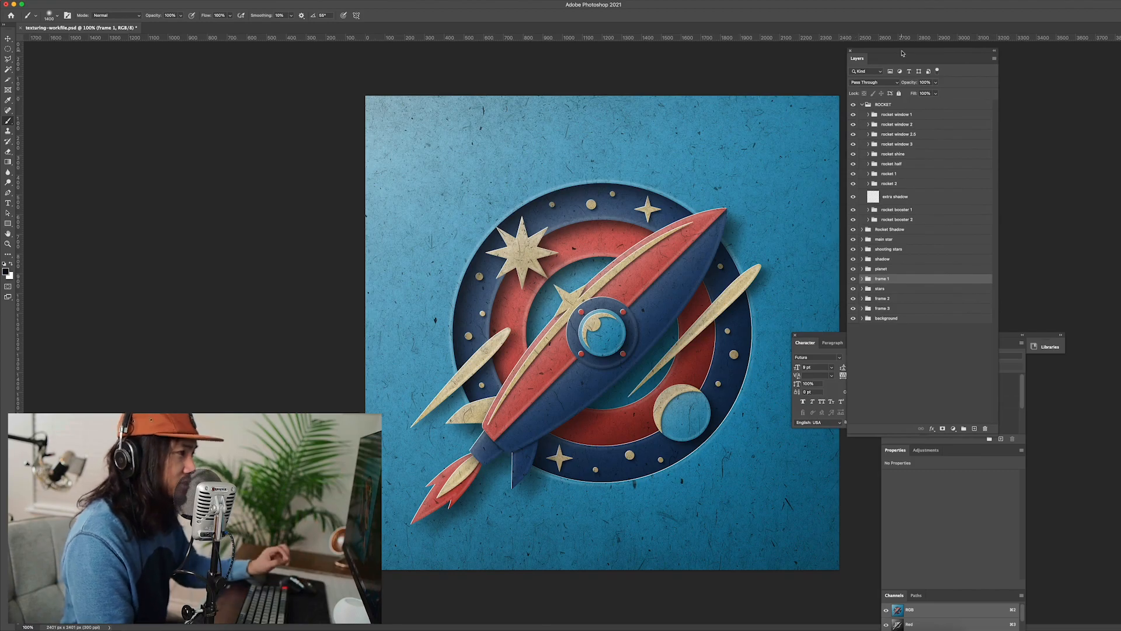